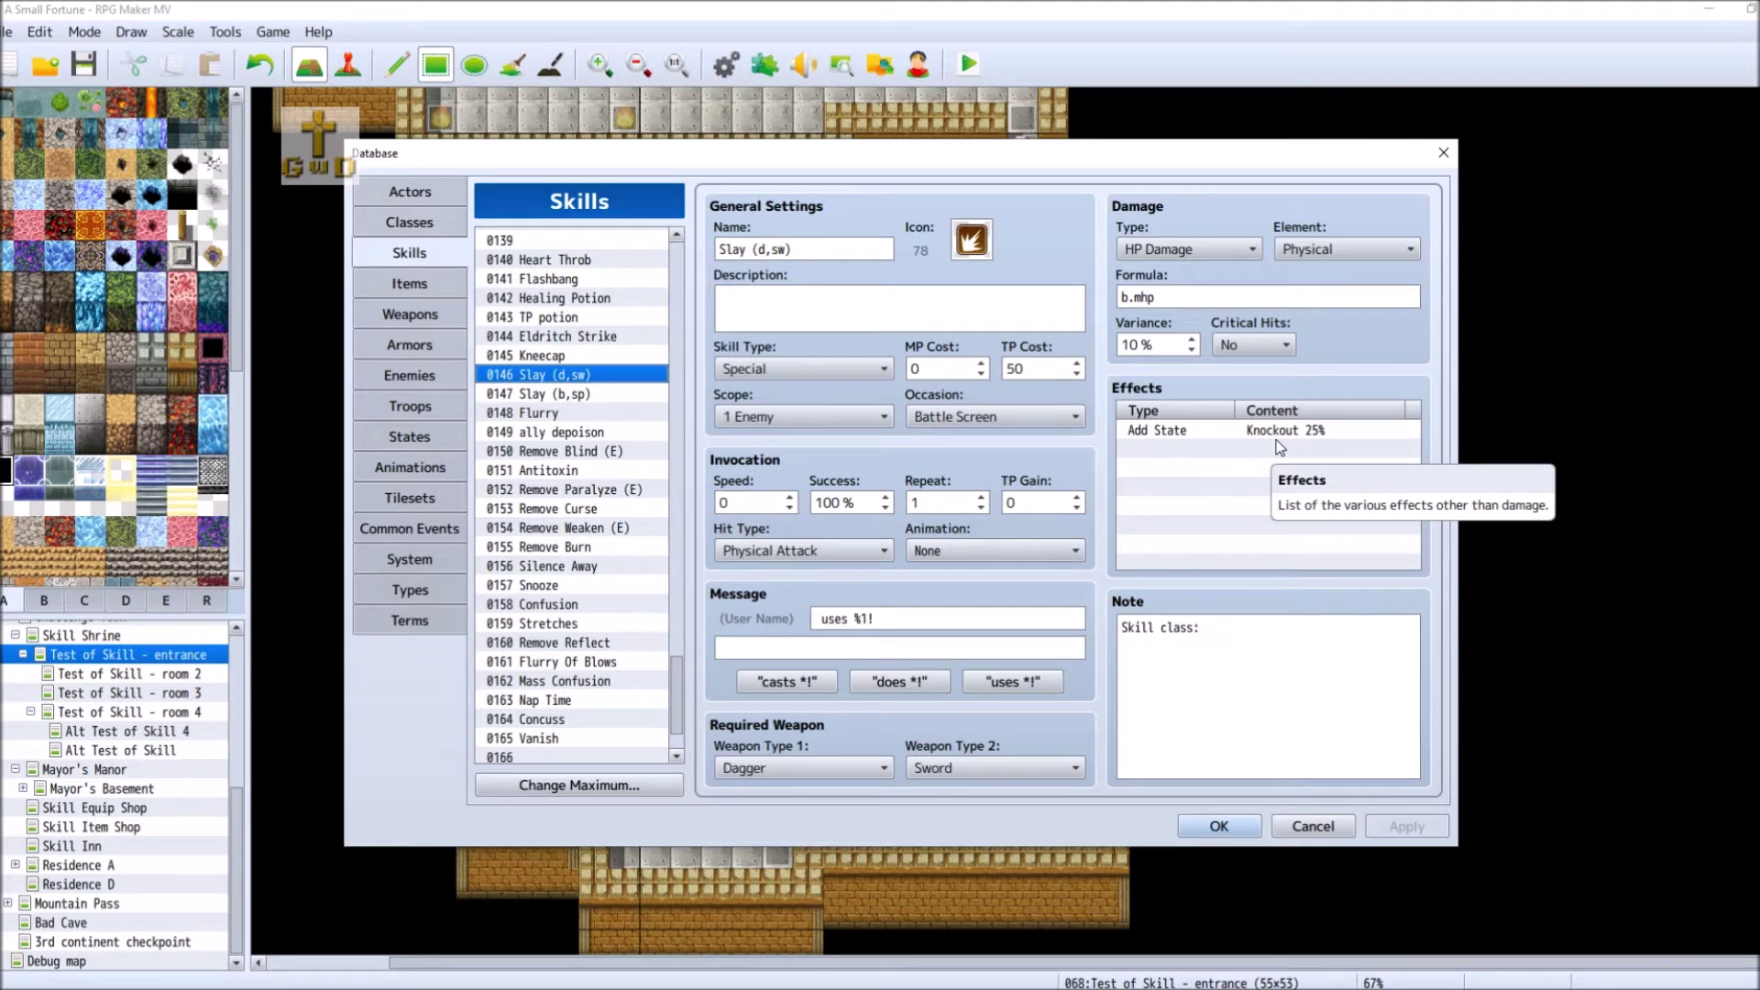
- Check the Knockout state's settings and the damage formula of the Slay (d,sw) skill that inflicts it
{"action": "left_click", "coordinate": [448, 436]}
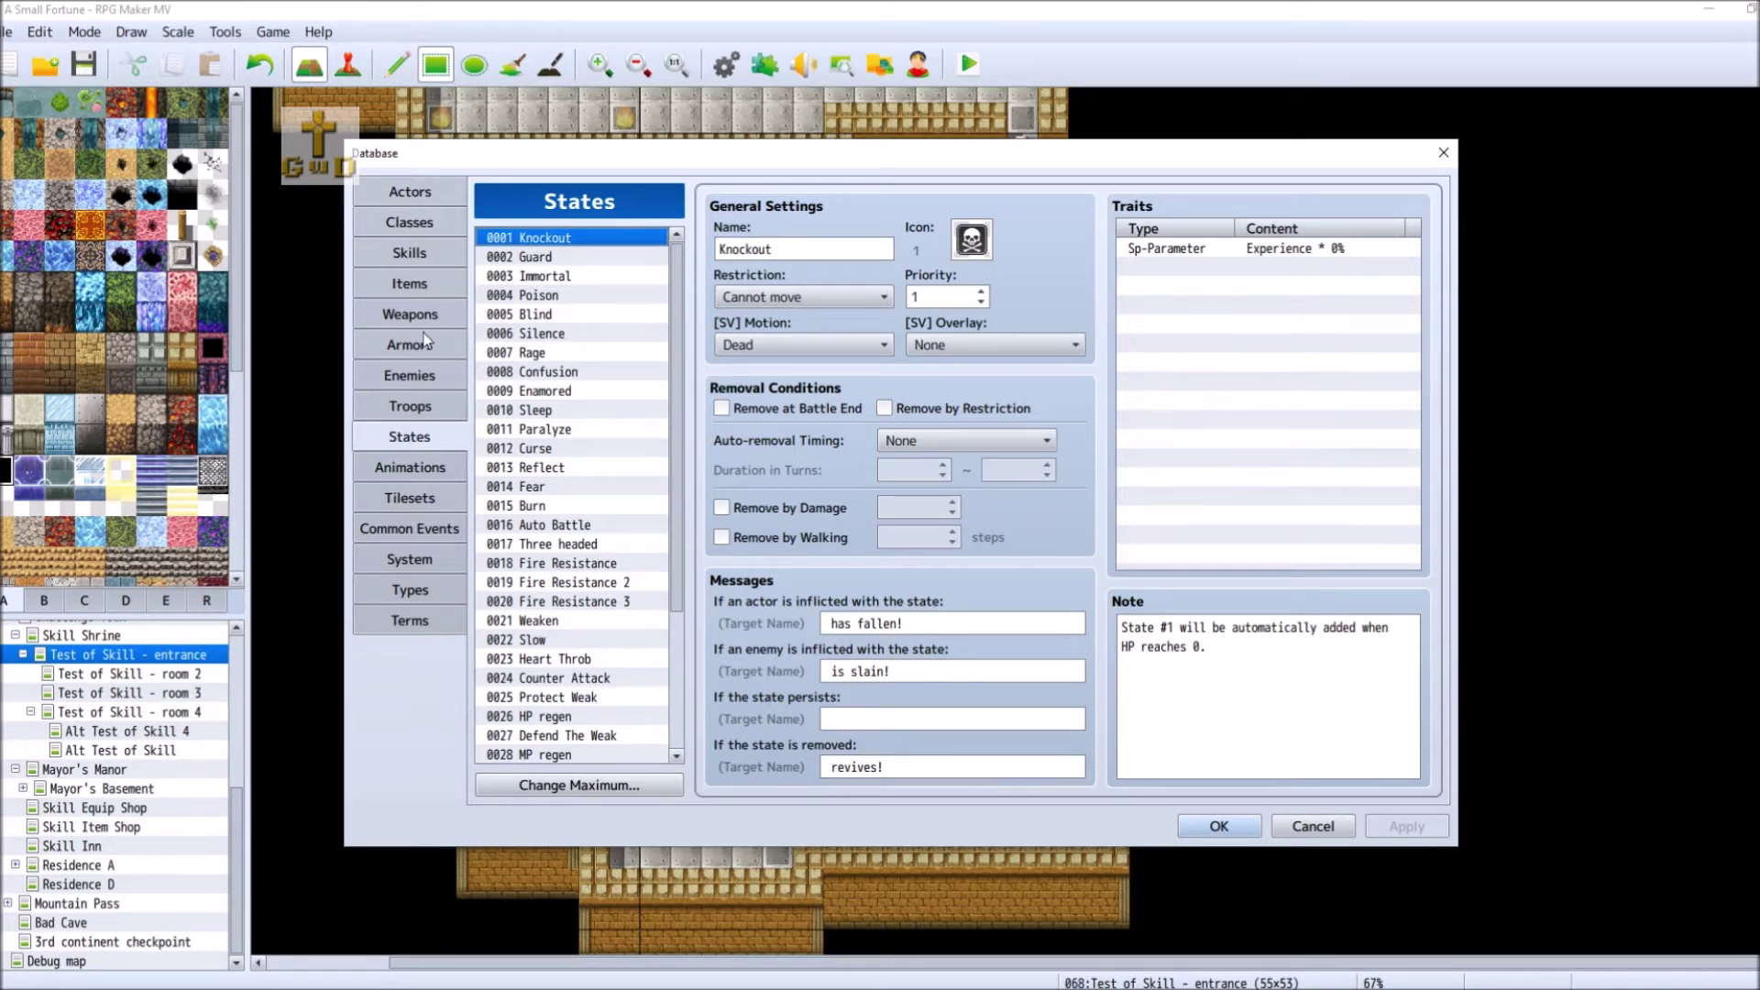
{"action": "left_click", "coordinate": [439, 265]}
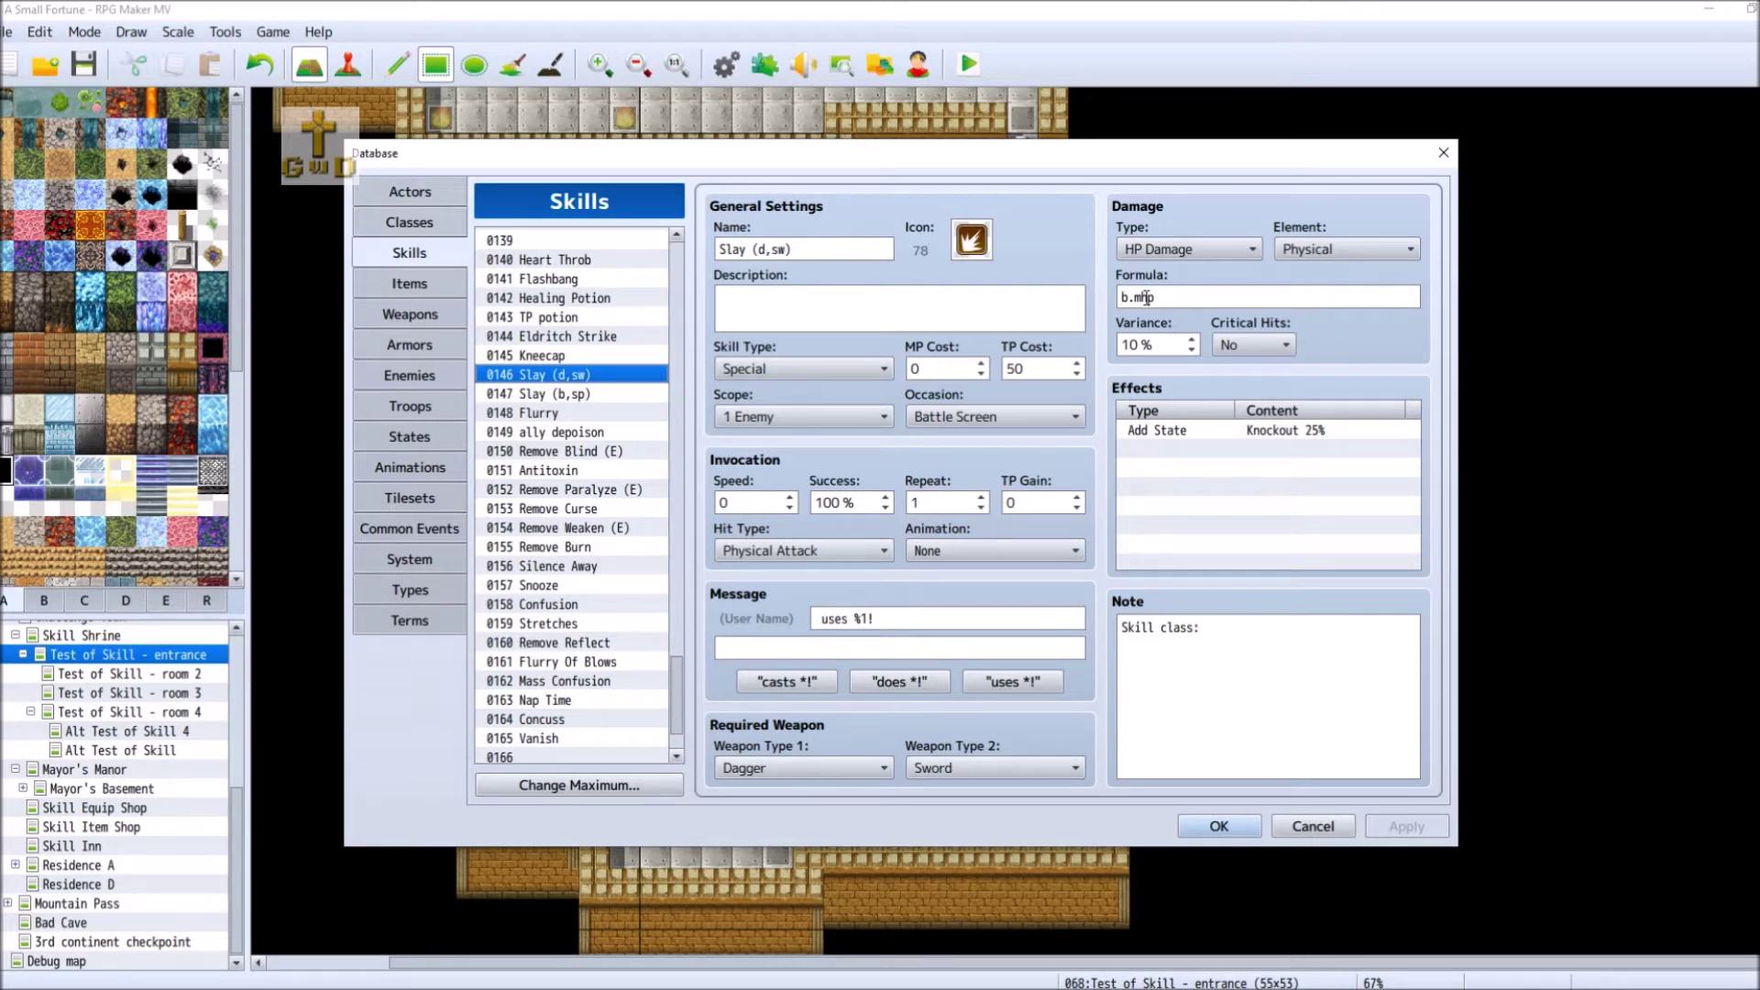
{"action": "mouse_move", "coordinate": [1153, 298]}
{"action": "mouse_move", "coordinate": [1209, 288]}
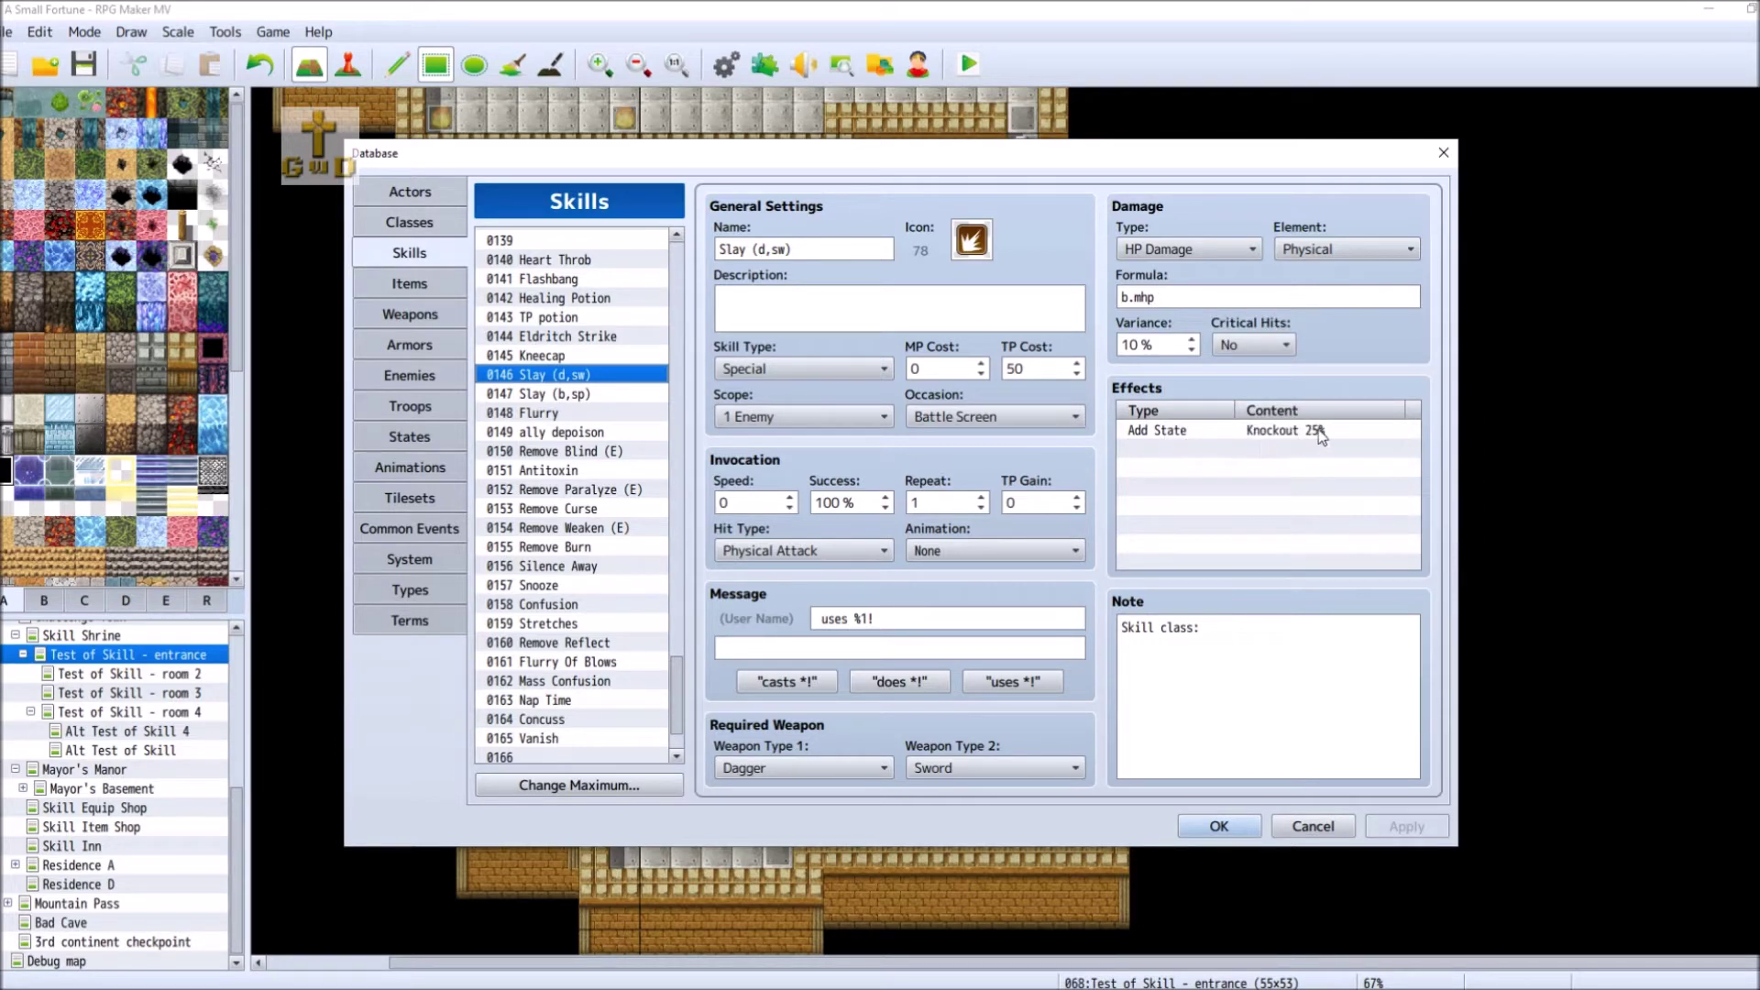
- Set the damage formula of the Slay (d,sw) skill to 0
{"action": "double_click", "coordinate": [1167, 296]}
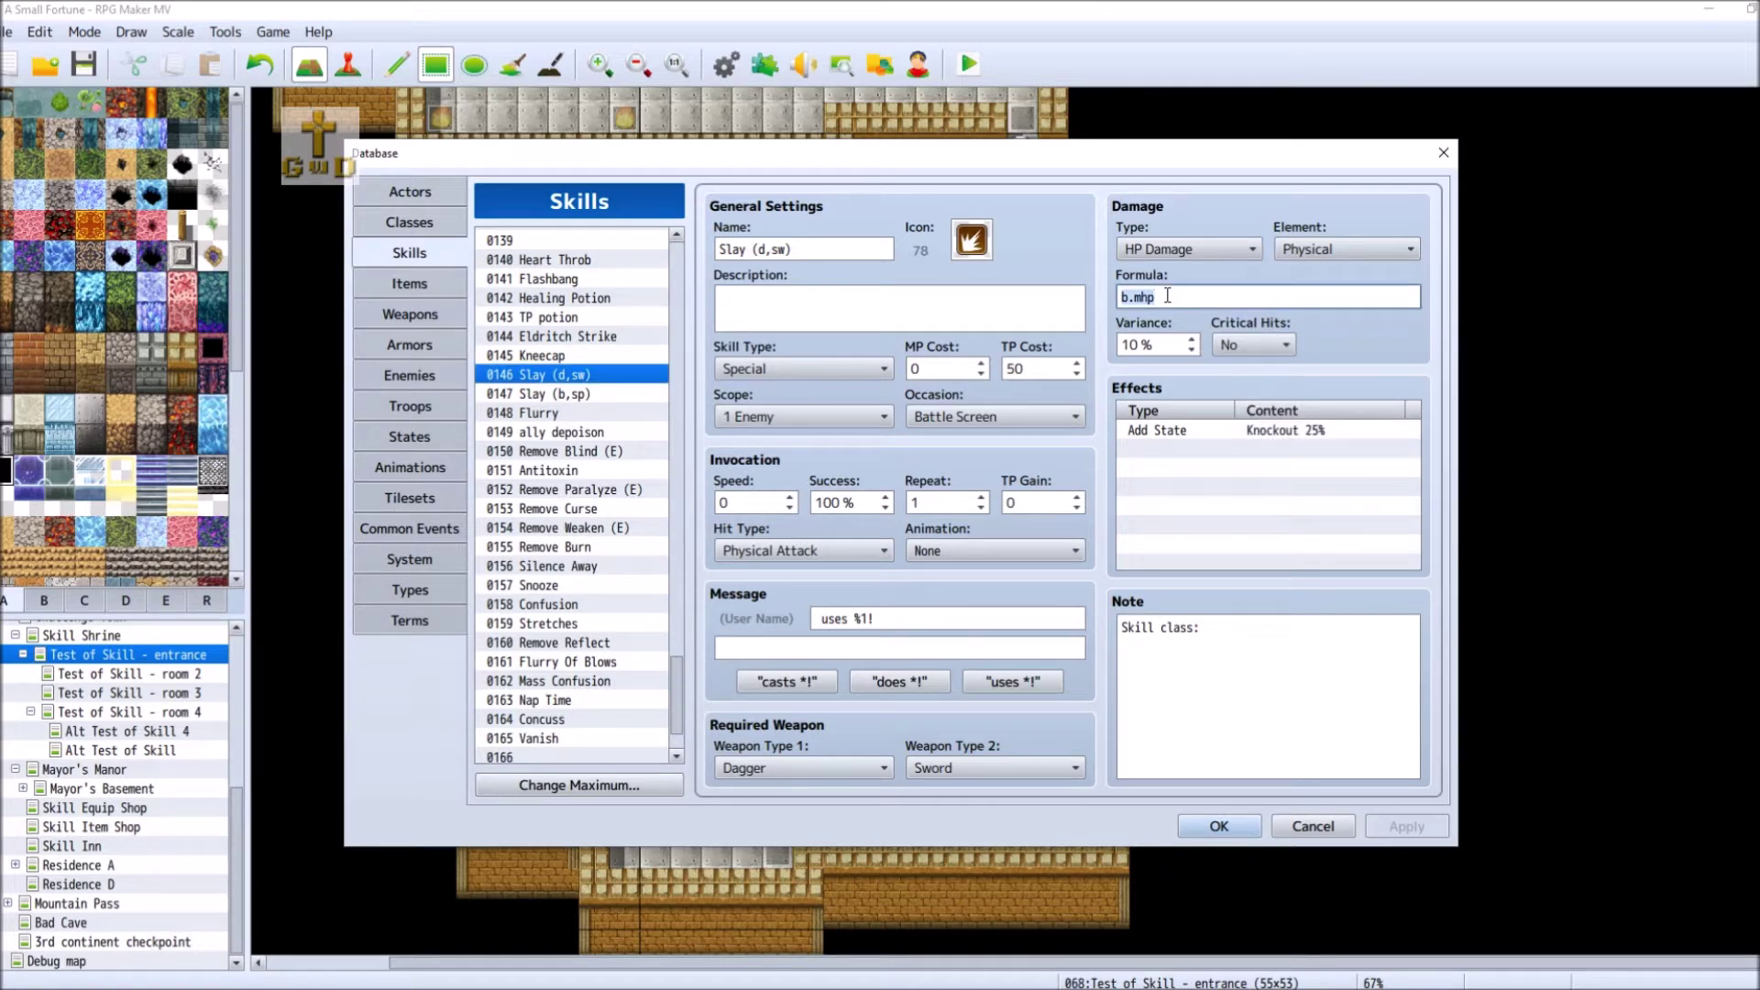
{"action": "type", "text": "0"}
- Copy the Attack skill's damage formula, a.atk * 4 - b.def * 2, into the Slay (d,sw) skill in place of its own formula
{"action": "left_click_drag", "start_coordinate": [676, 692], "coordinate": [672, 261]}
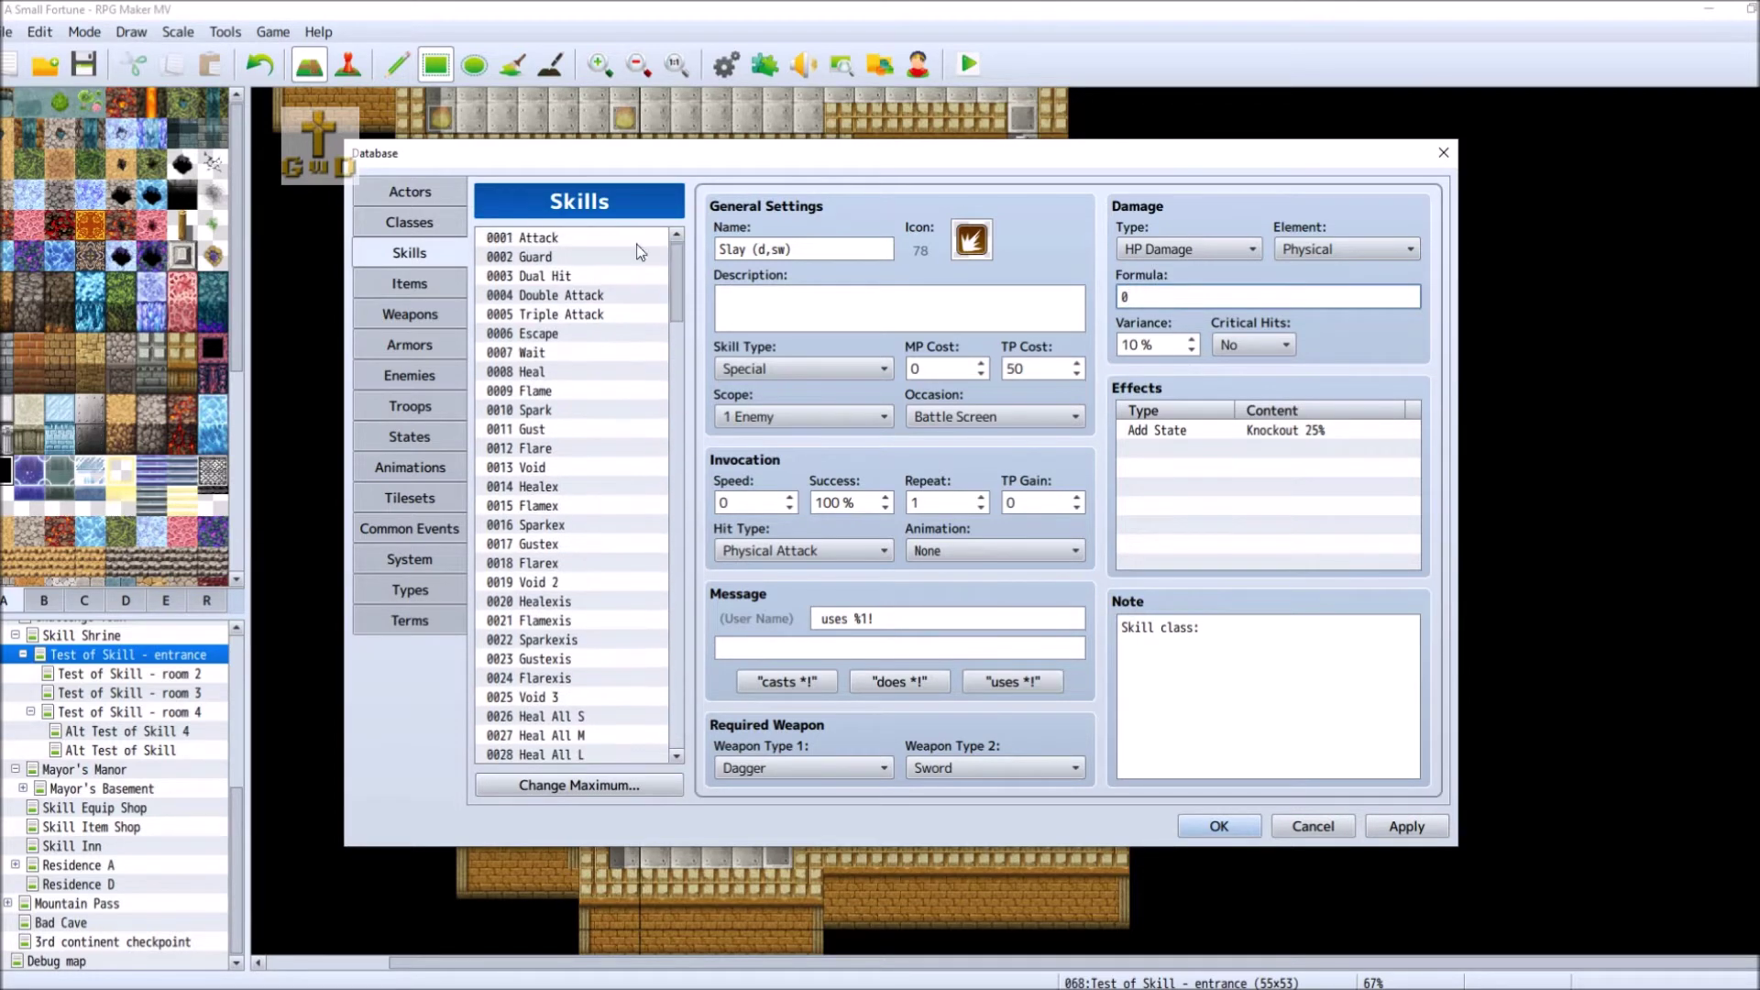
{"action": "left_click", "coordinate": [567, 236]}
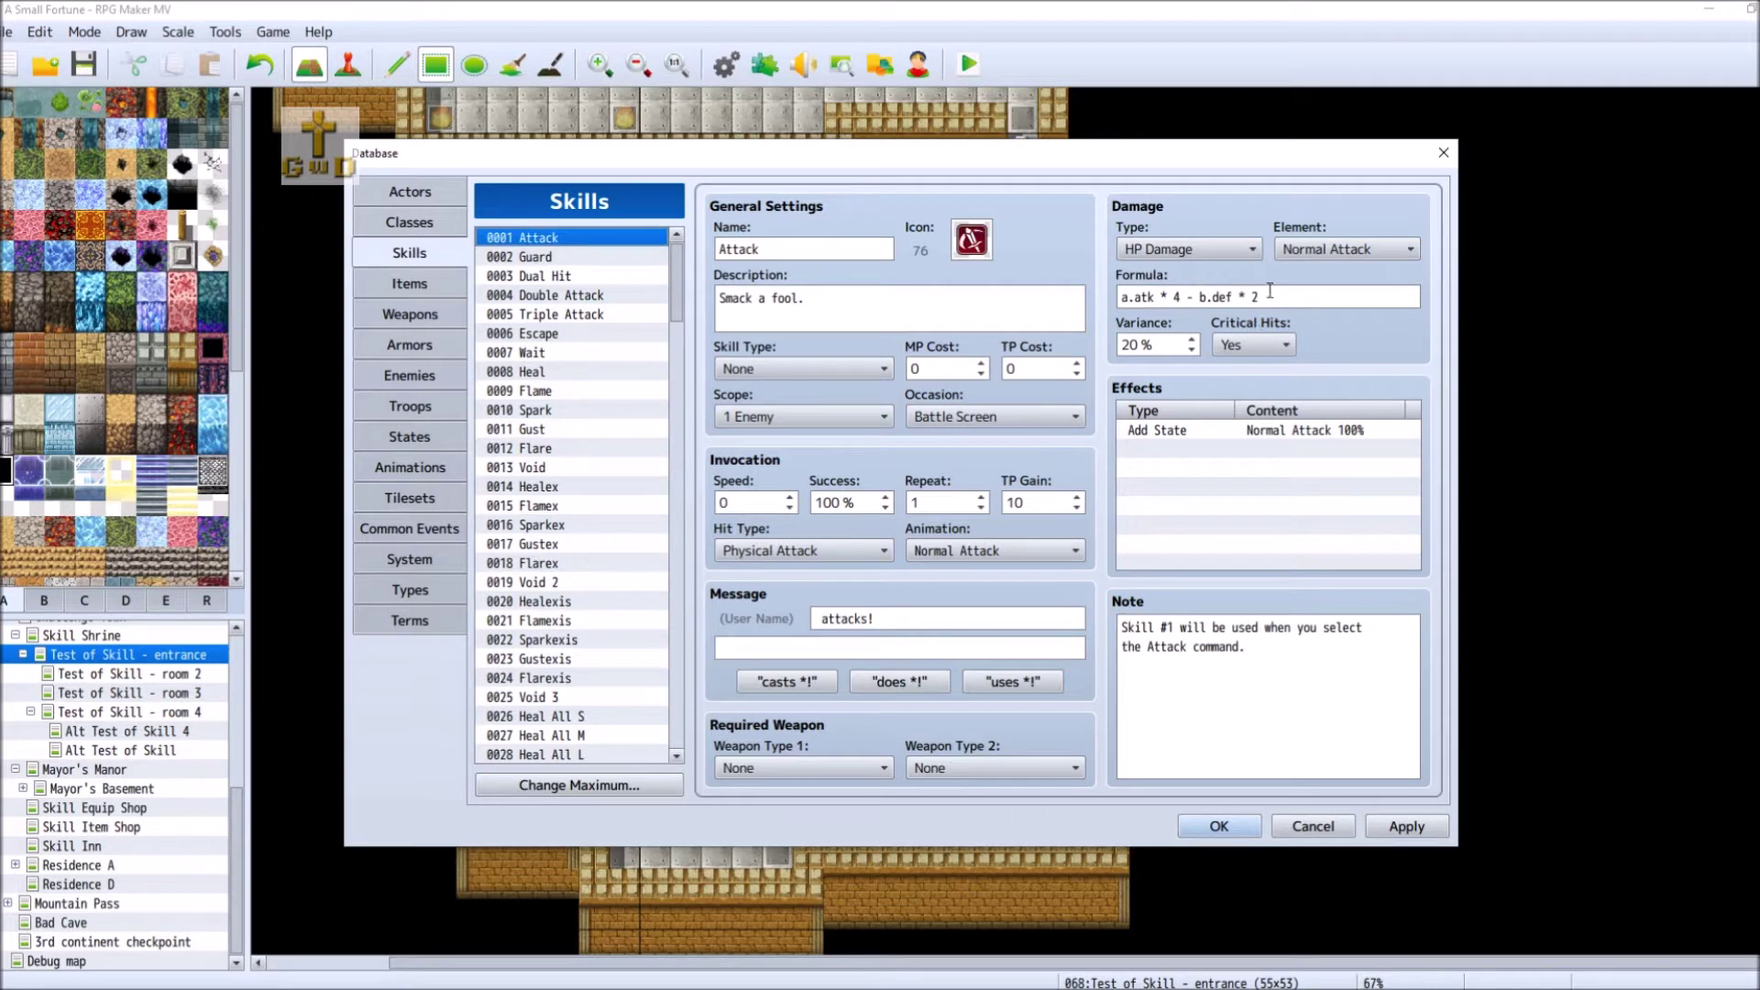
{"action": "triple_click", "coordinate": [1269, 293]}
{"action": "right_click", "coordinate": [1246, 303]}
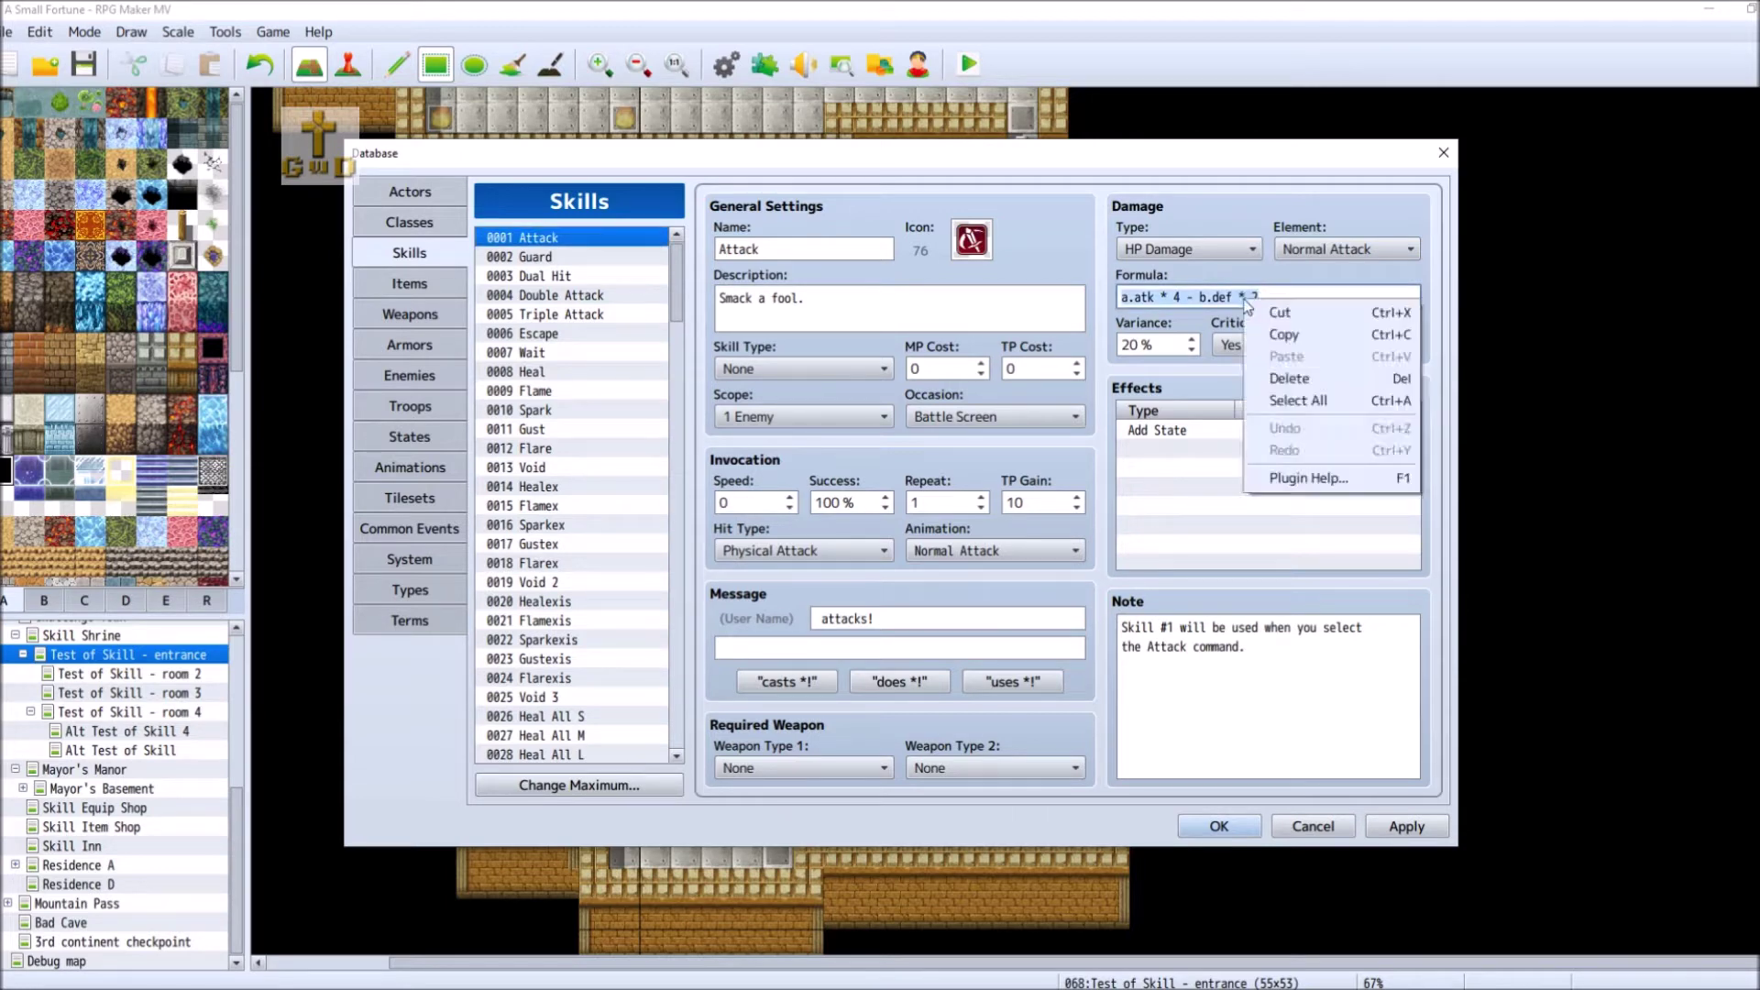
{"action": "left_click", "coordinate": [1320, 336]}
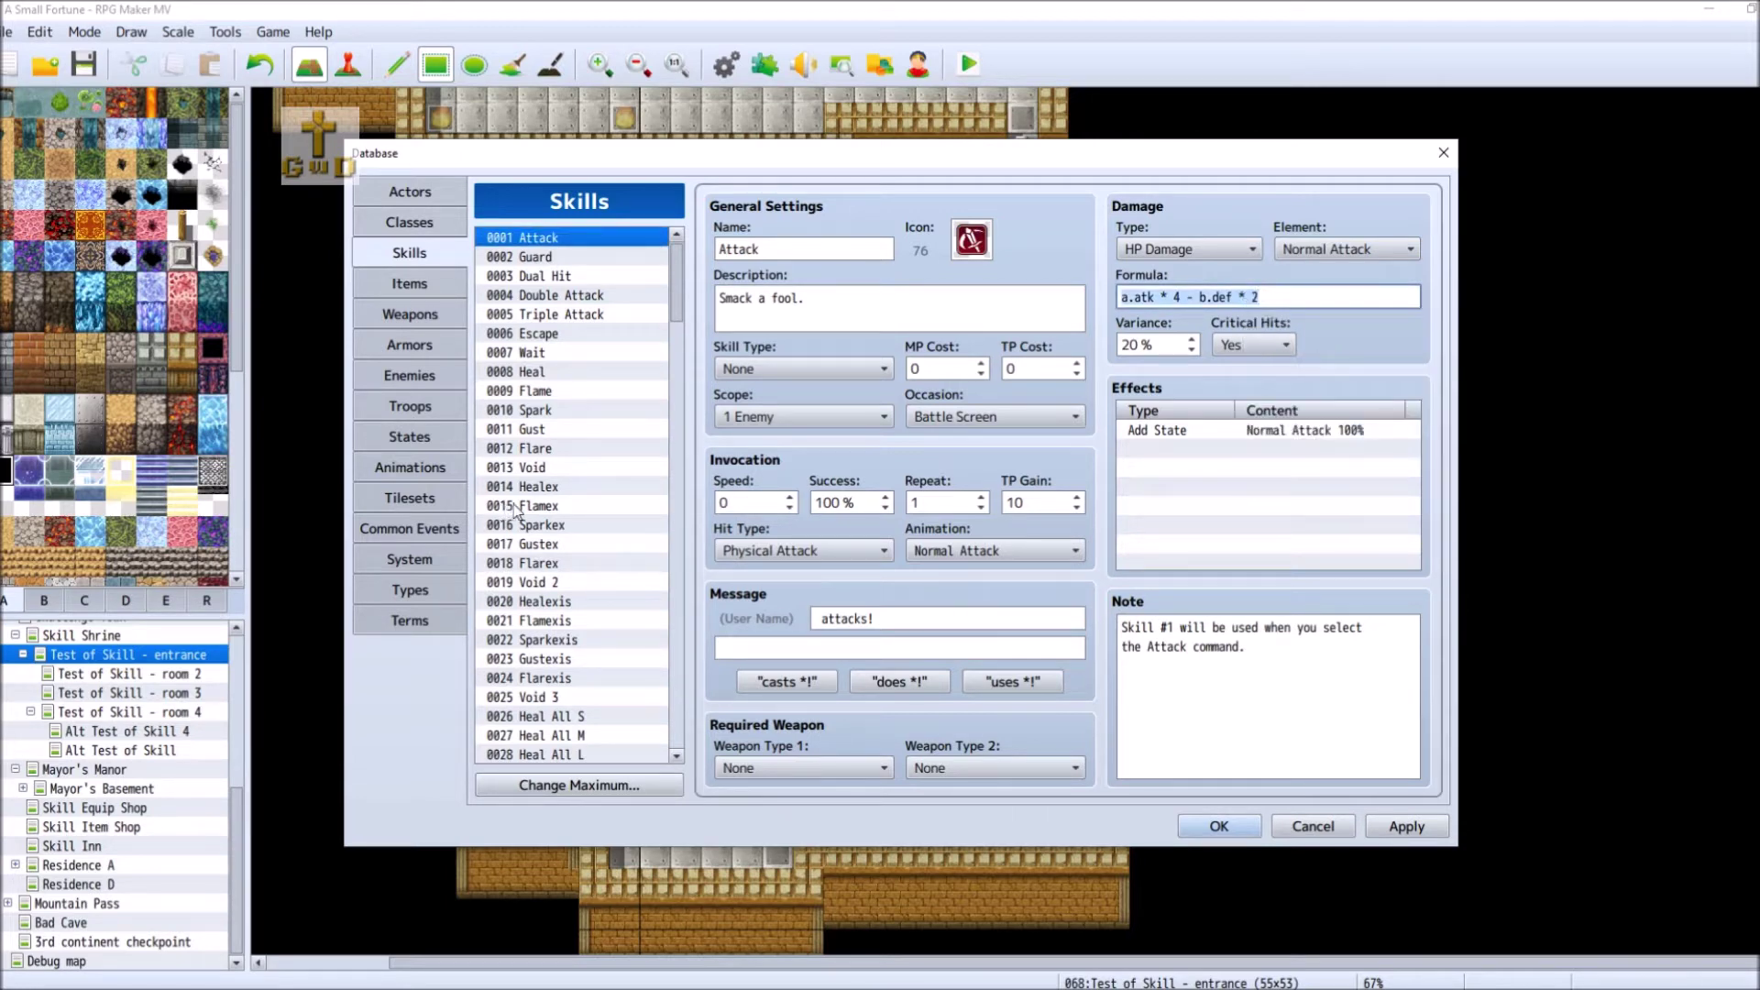
{"action": "left_click_drag", "start_coordinate": [680, 284], "coordinate": [667, 571]}
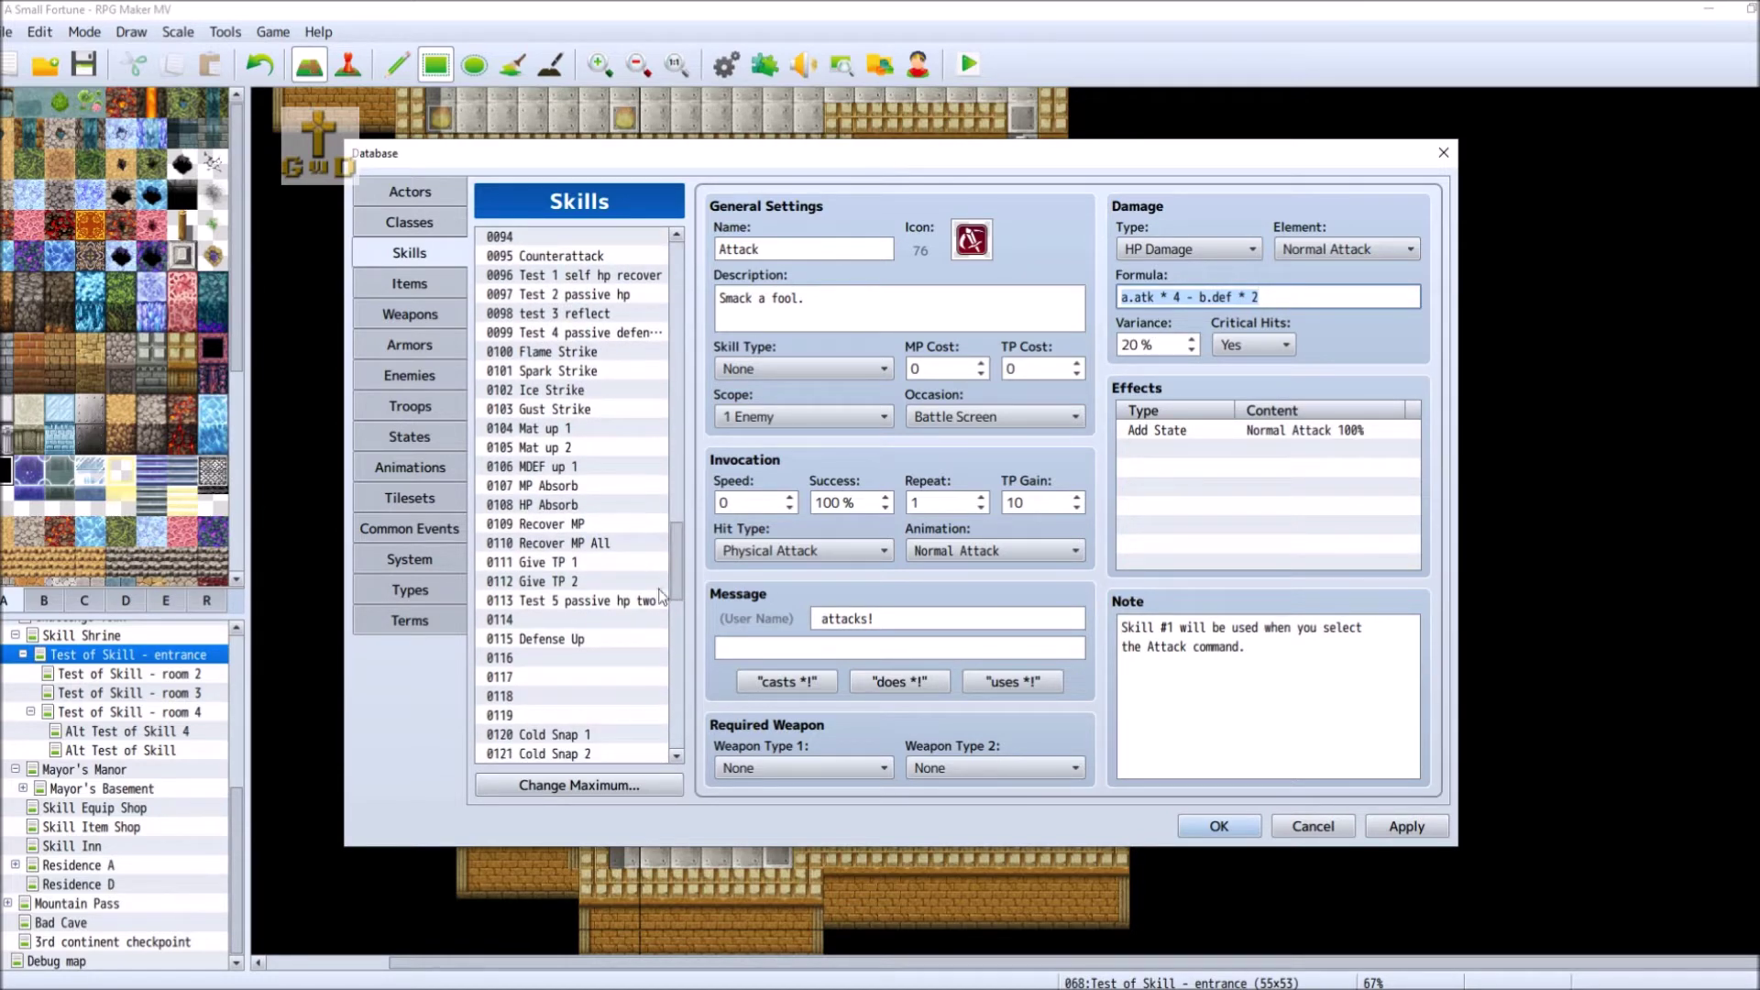
{"action": "left_click_drag", "start_coordinate": [678, 587], "coordinate": [687, 706]}
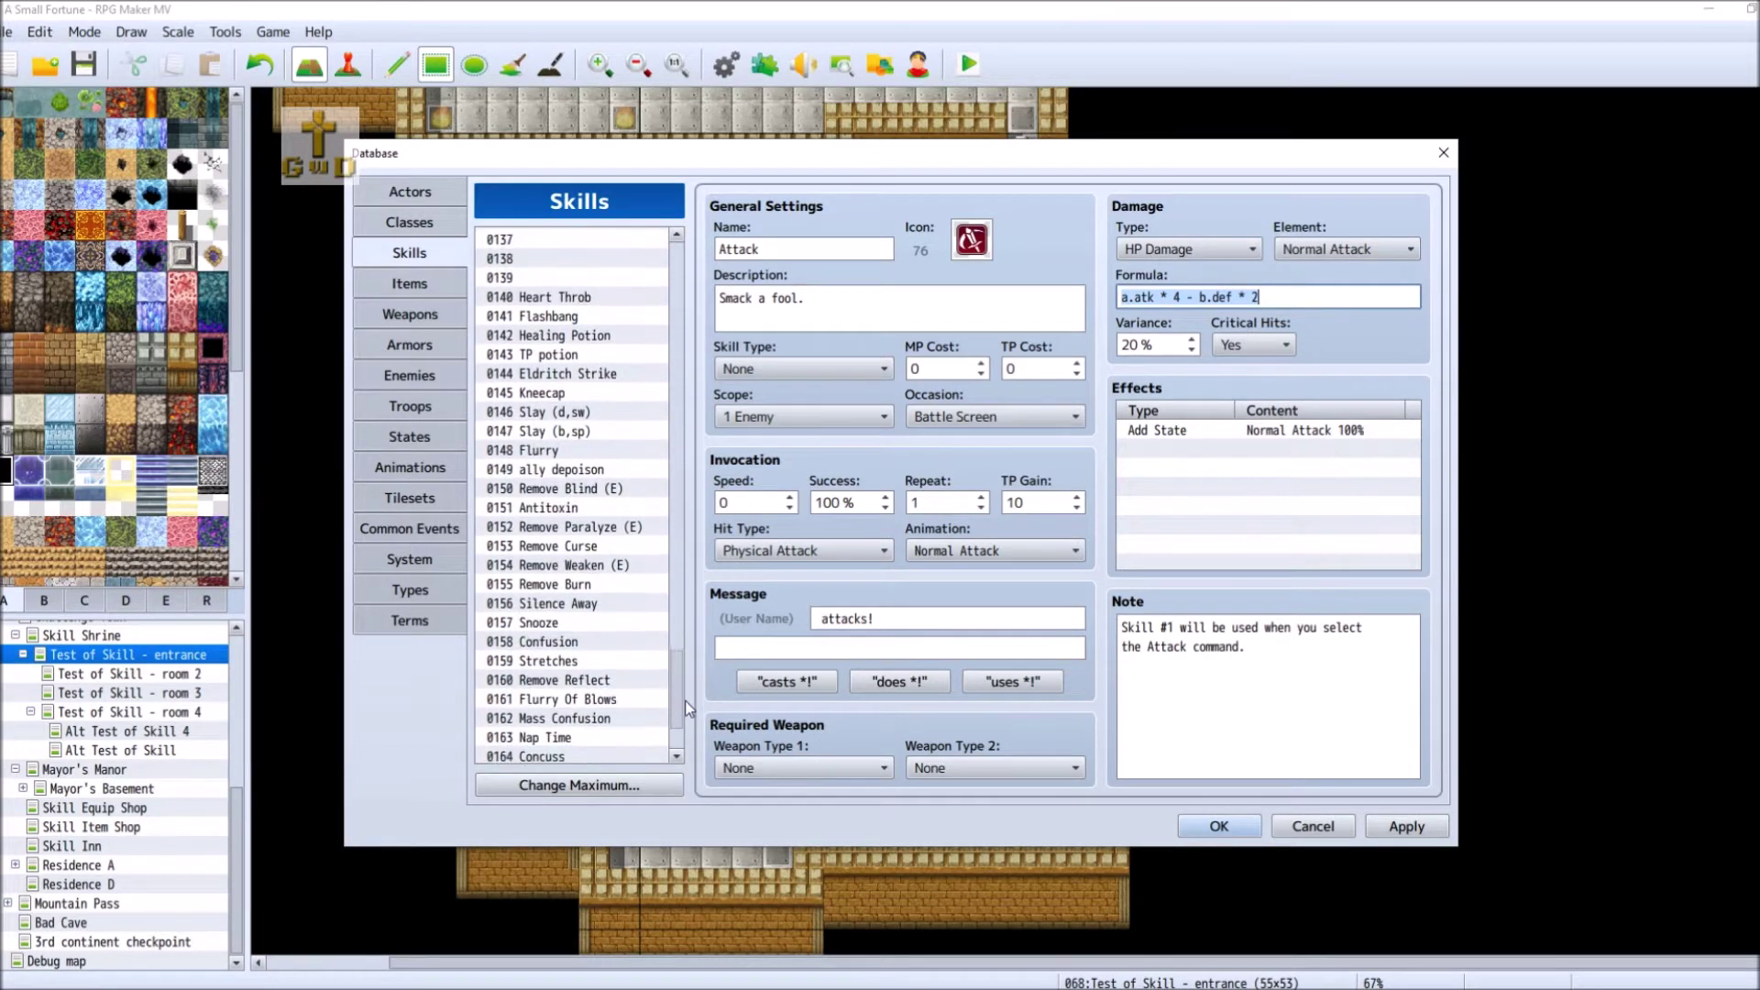
{"action": "left_click", "coordinate": [606, 414]}
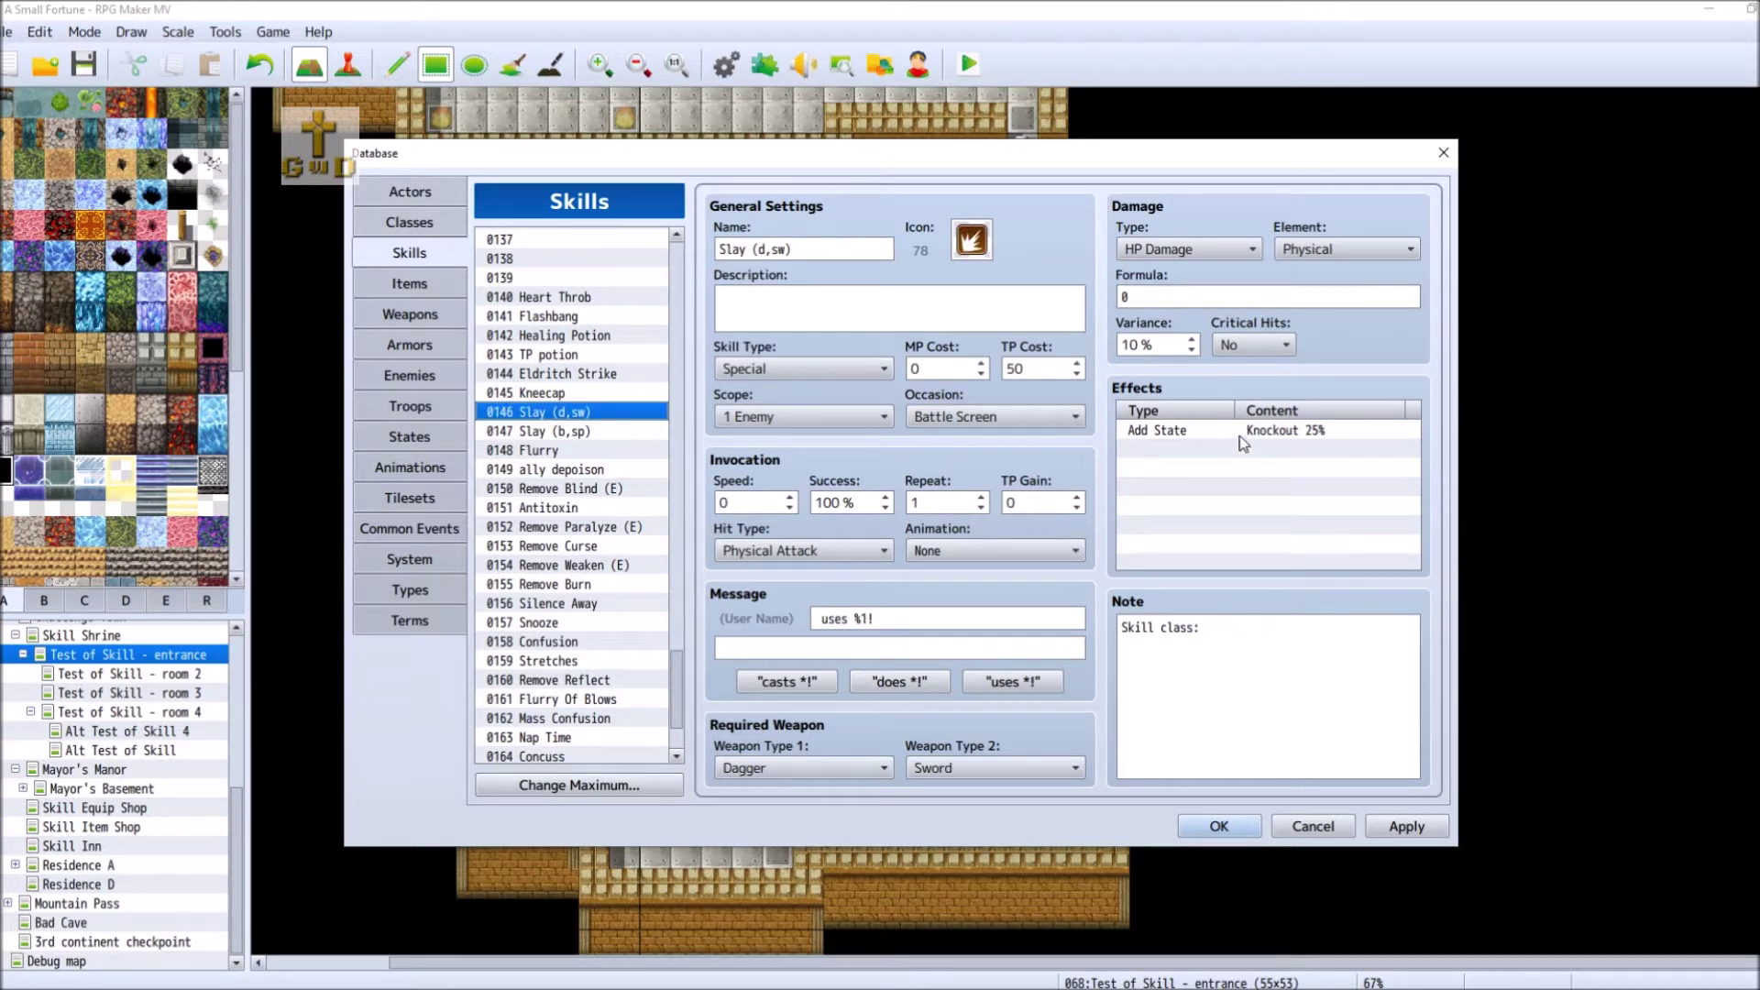
{"action": "right_click", "coordinate": [1153, 300]}
{"action": "left_click", "coordinate": [1196, 355]}
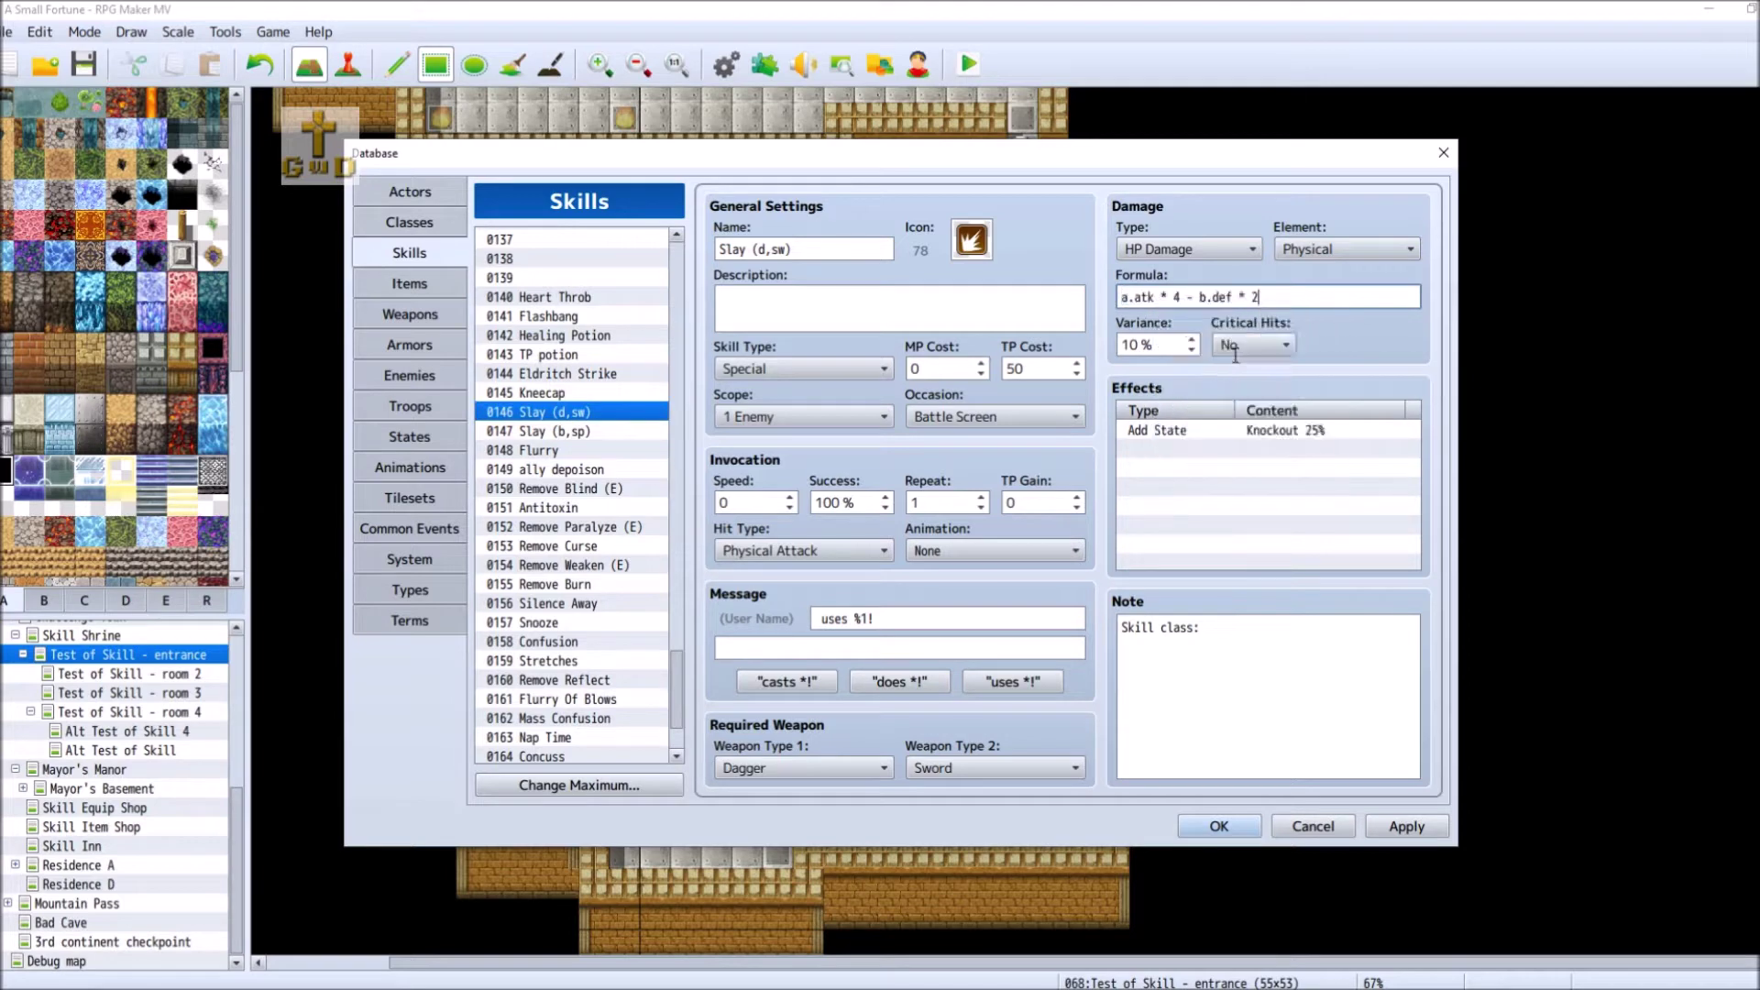
- Replace the Slay (b,sp) skill's damage formula with the copied a.atk * 4 - b.def * 2 and apply the database changes
{"action": "left_click", "coordinate": [538, 431]}
{"action": "triple_click", "coordinate": [1171, 296]}
{"action": "right_click", "coordinate": [1171, 297]}
{"action": "left_click", "coordinate": [1201, 353]}
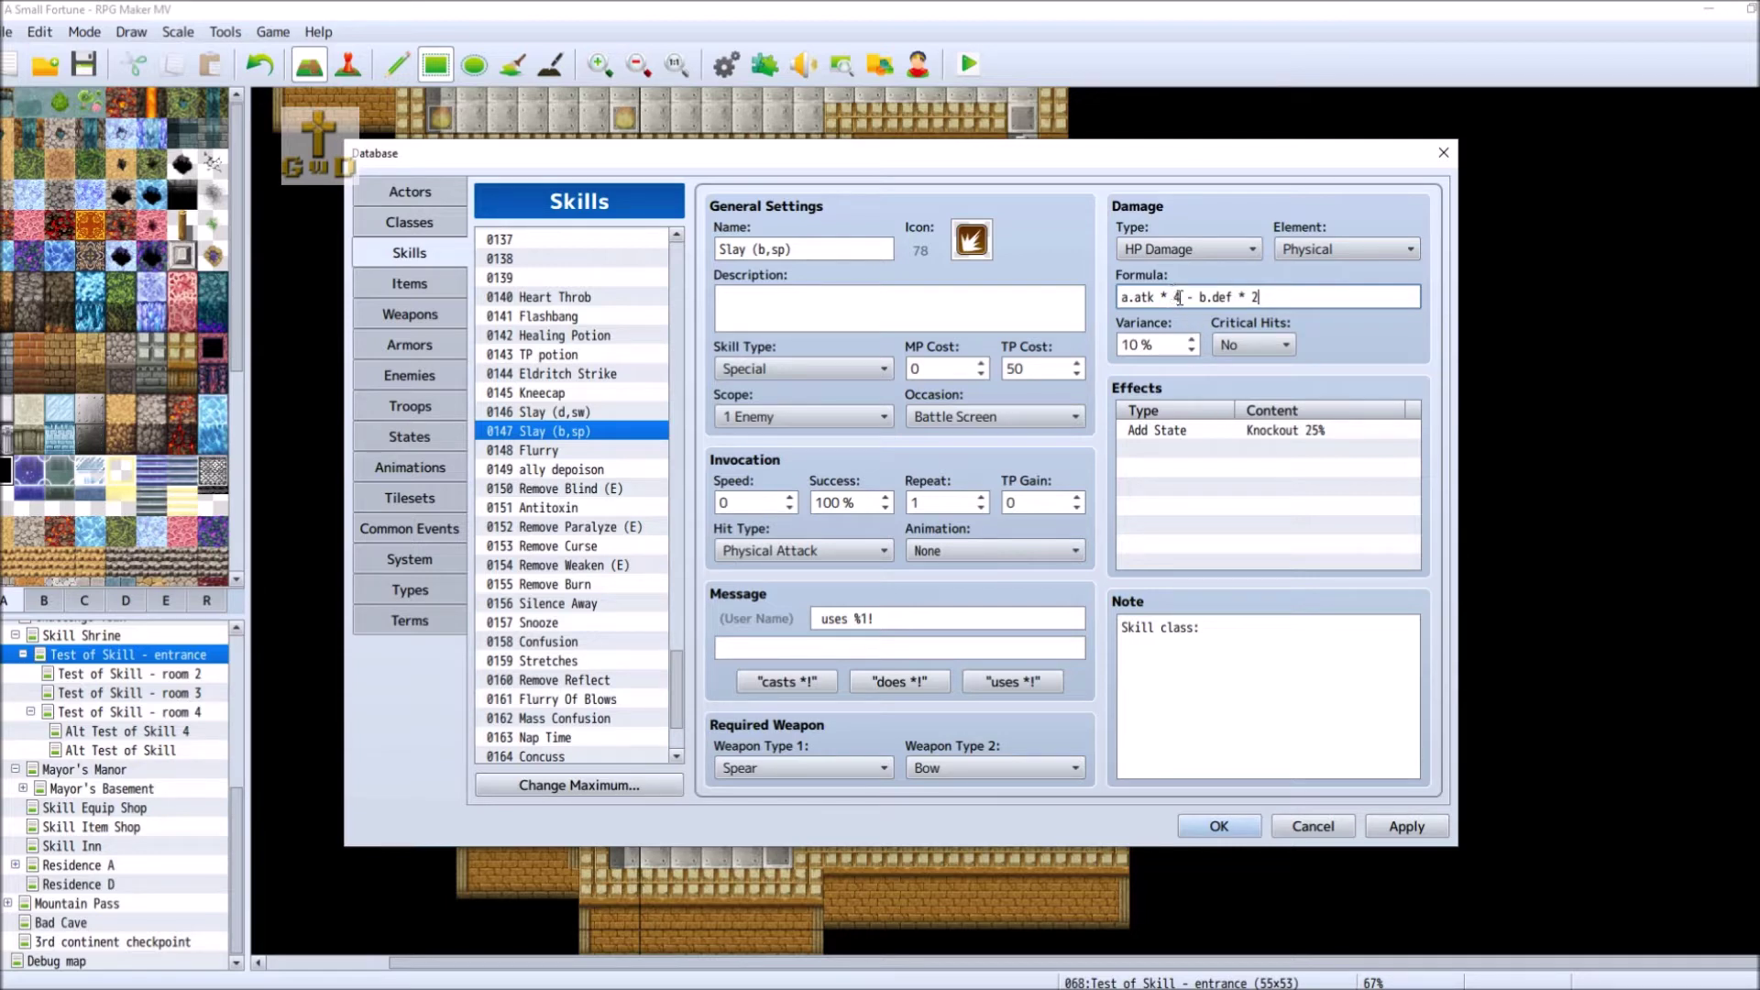
{"action": "mouse_move", "coordinate": [1179, 297]}
{"action": "left_click", "coordinate": [1391, 835]}
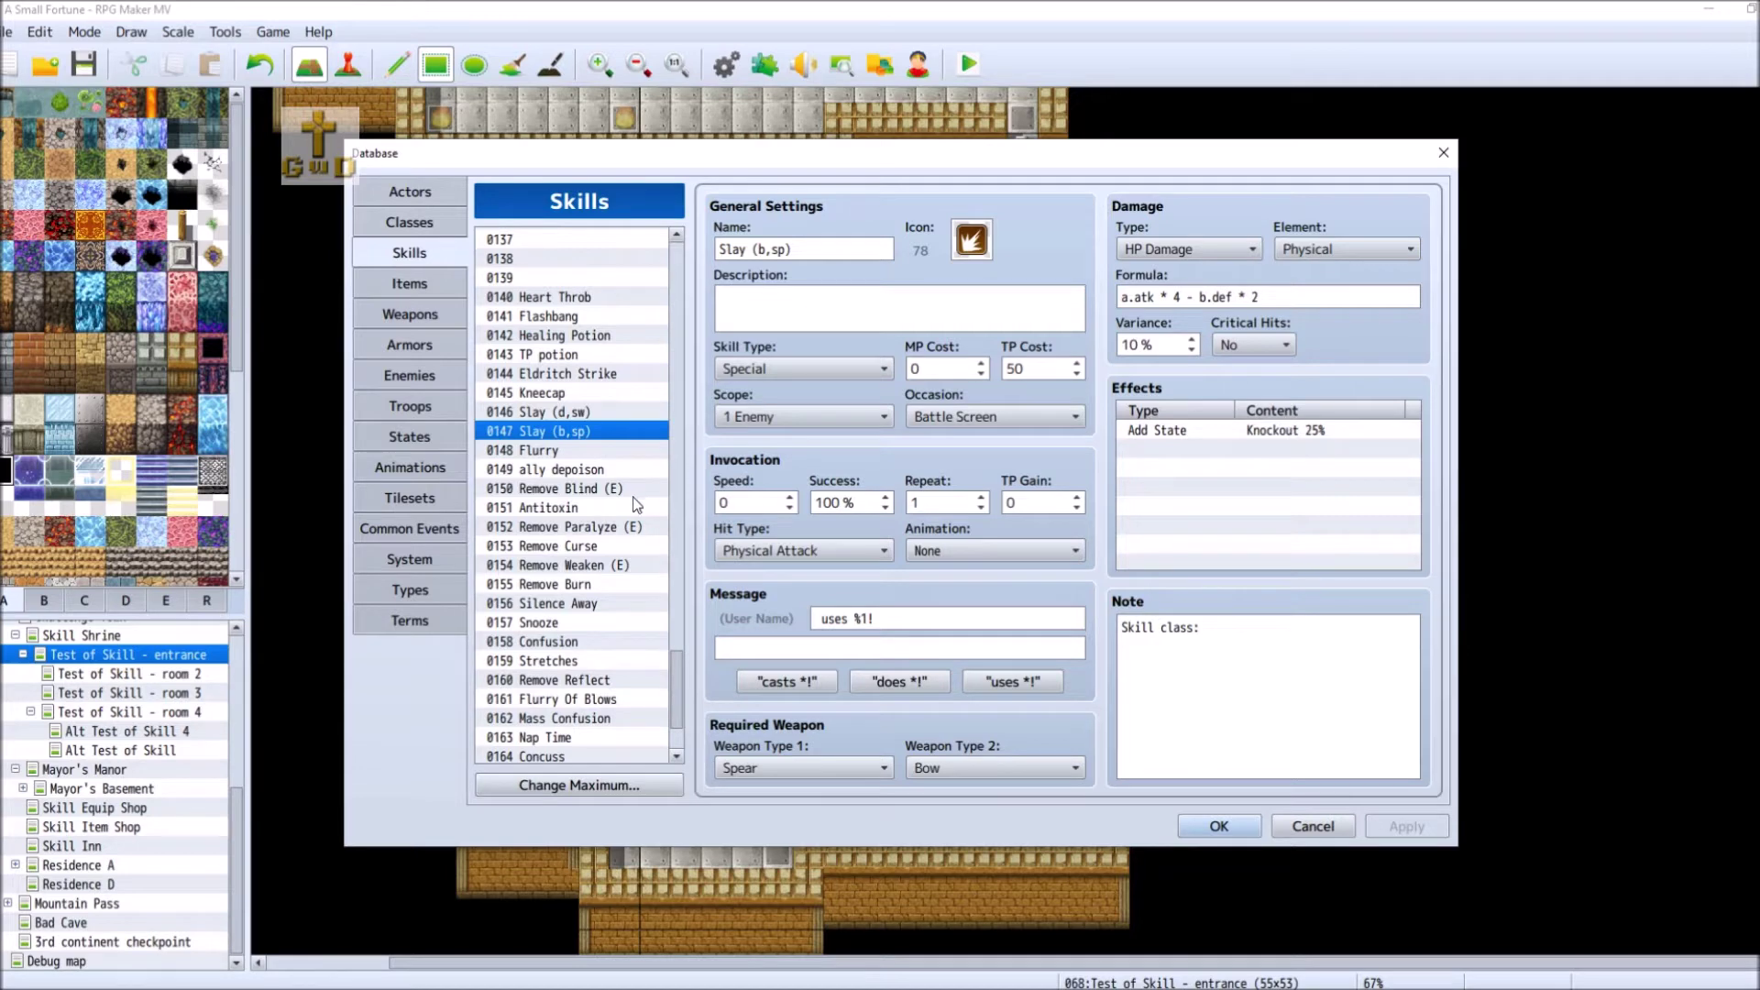
- Review the Vanish skill and the Stealthed state it adds, including the state's Target Rate trait
{"action": "scroll", "coordinate": [674, 730], "scroll_direction": "down", "scroll_amount": 2}
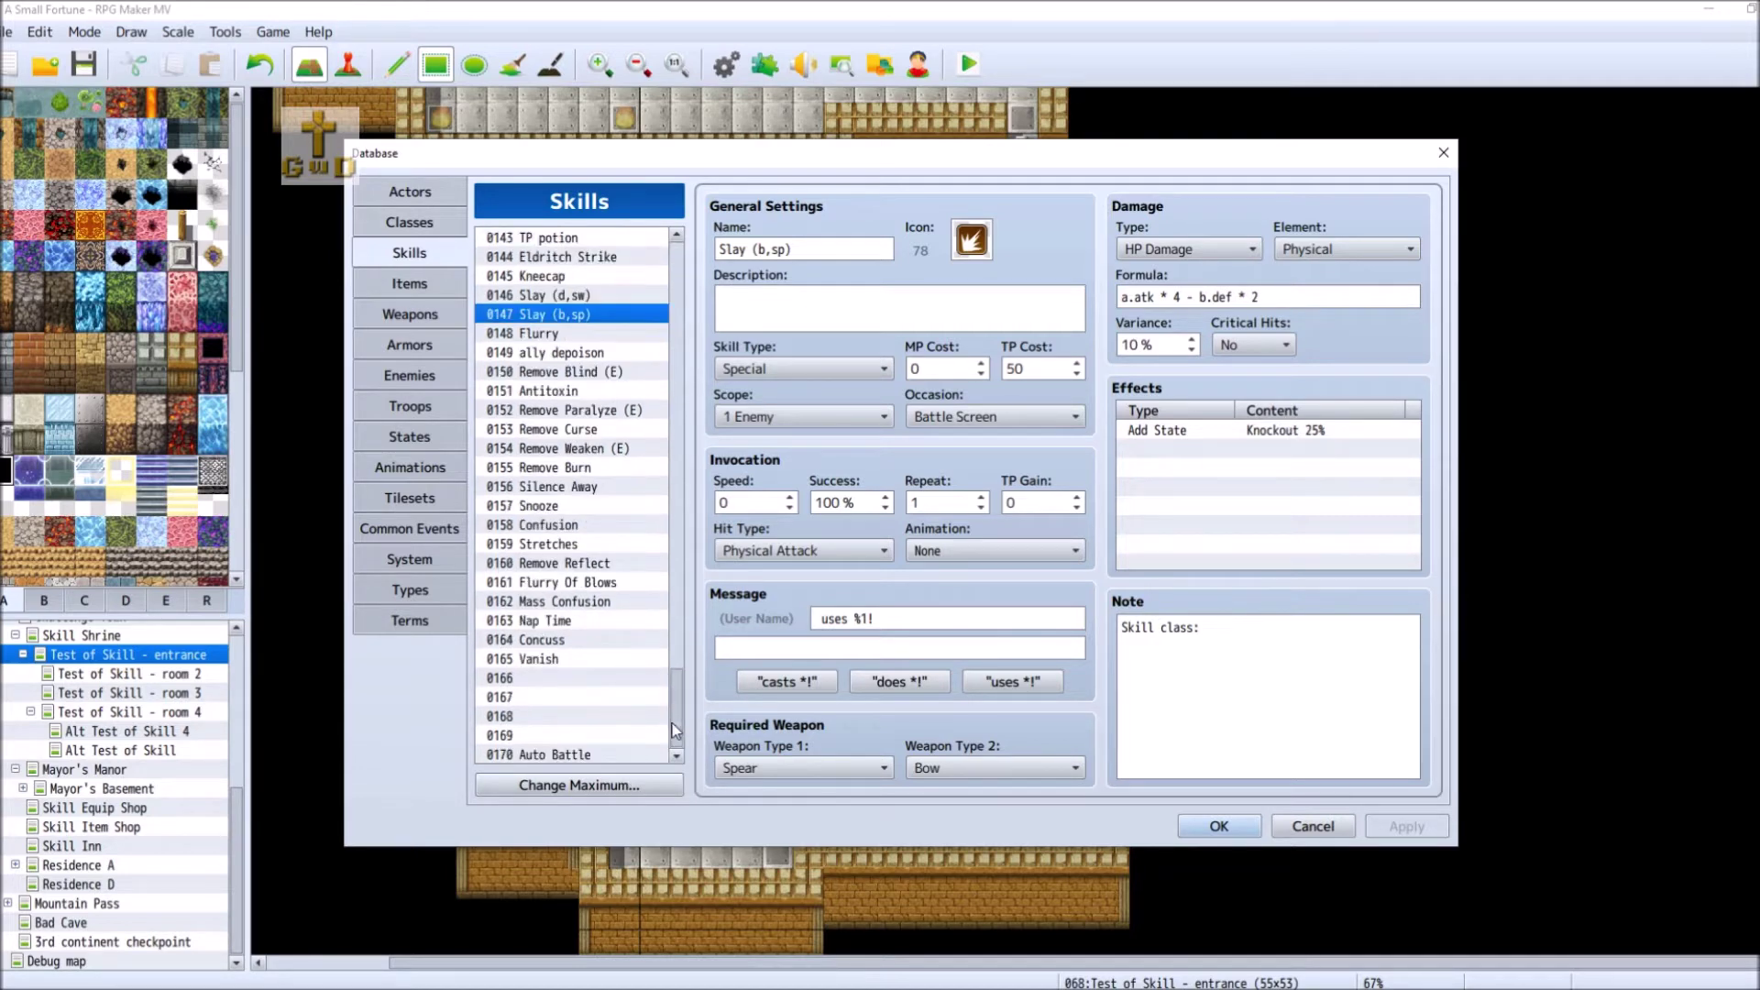
{"action": "left_click", "coordinate": [649, 659]}
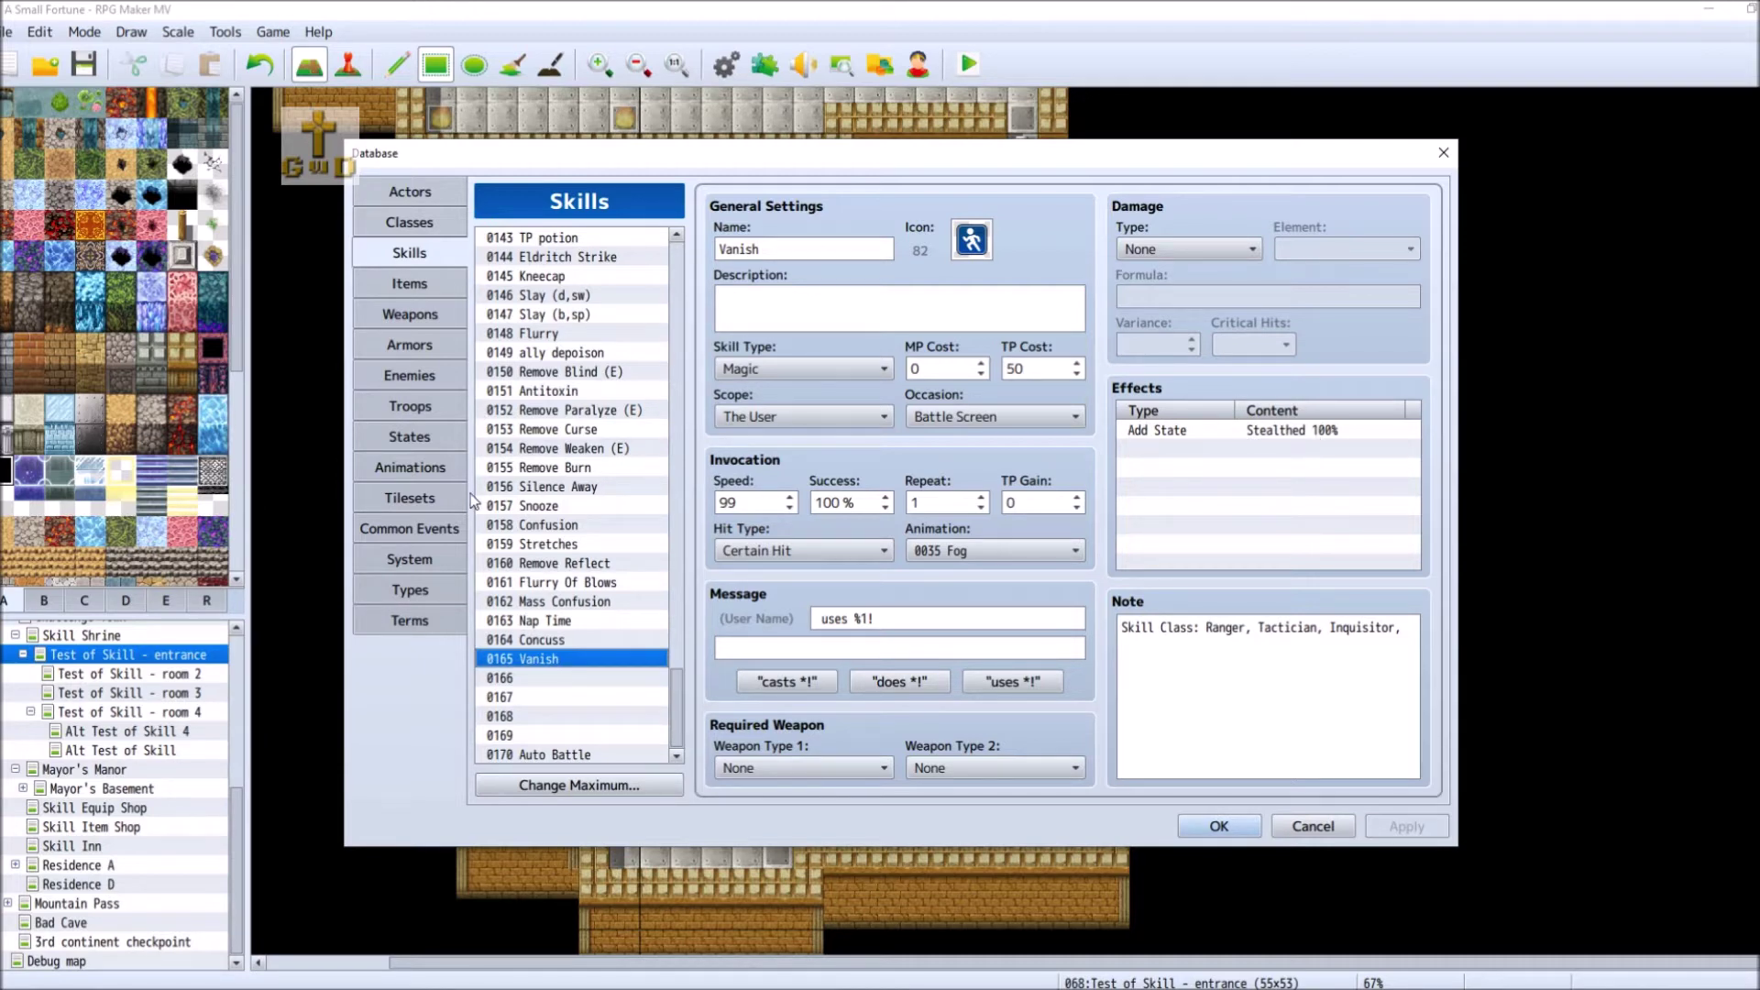
{"action": "left_click", "coordinate": [434, 438]}
{"action": "scroll", "coordinate": [627, 643], "scroll_direction": "down", "scroll_amount": 3}
{"action": "left_click", "coordinate": [564, 583]}
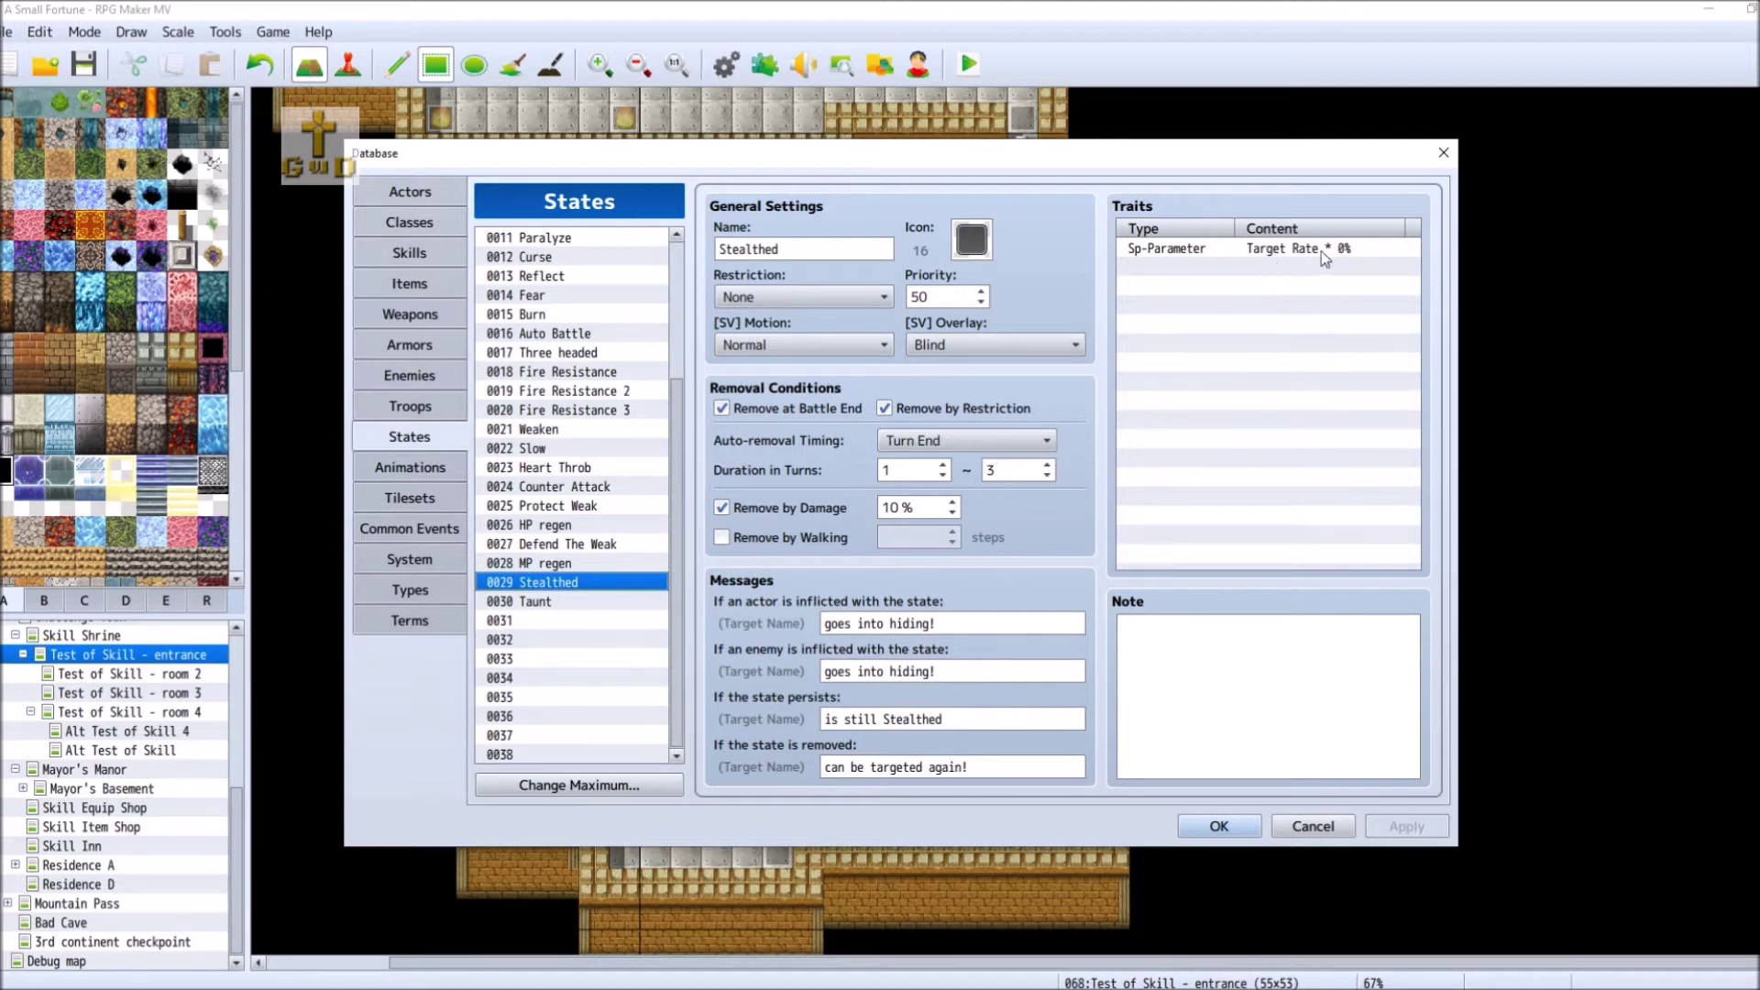
{"action": "left_click", "coordinate": [1227, 261]}
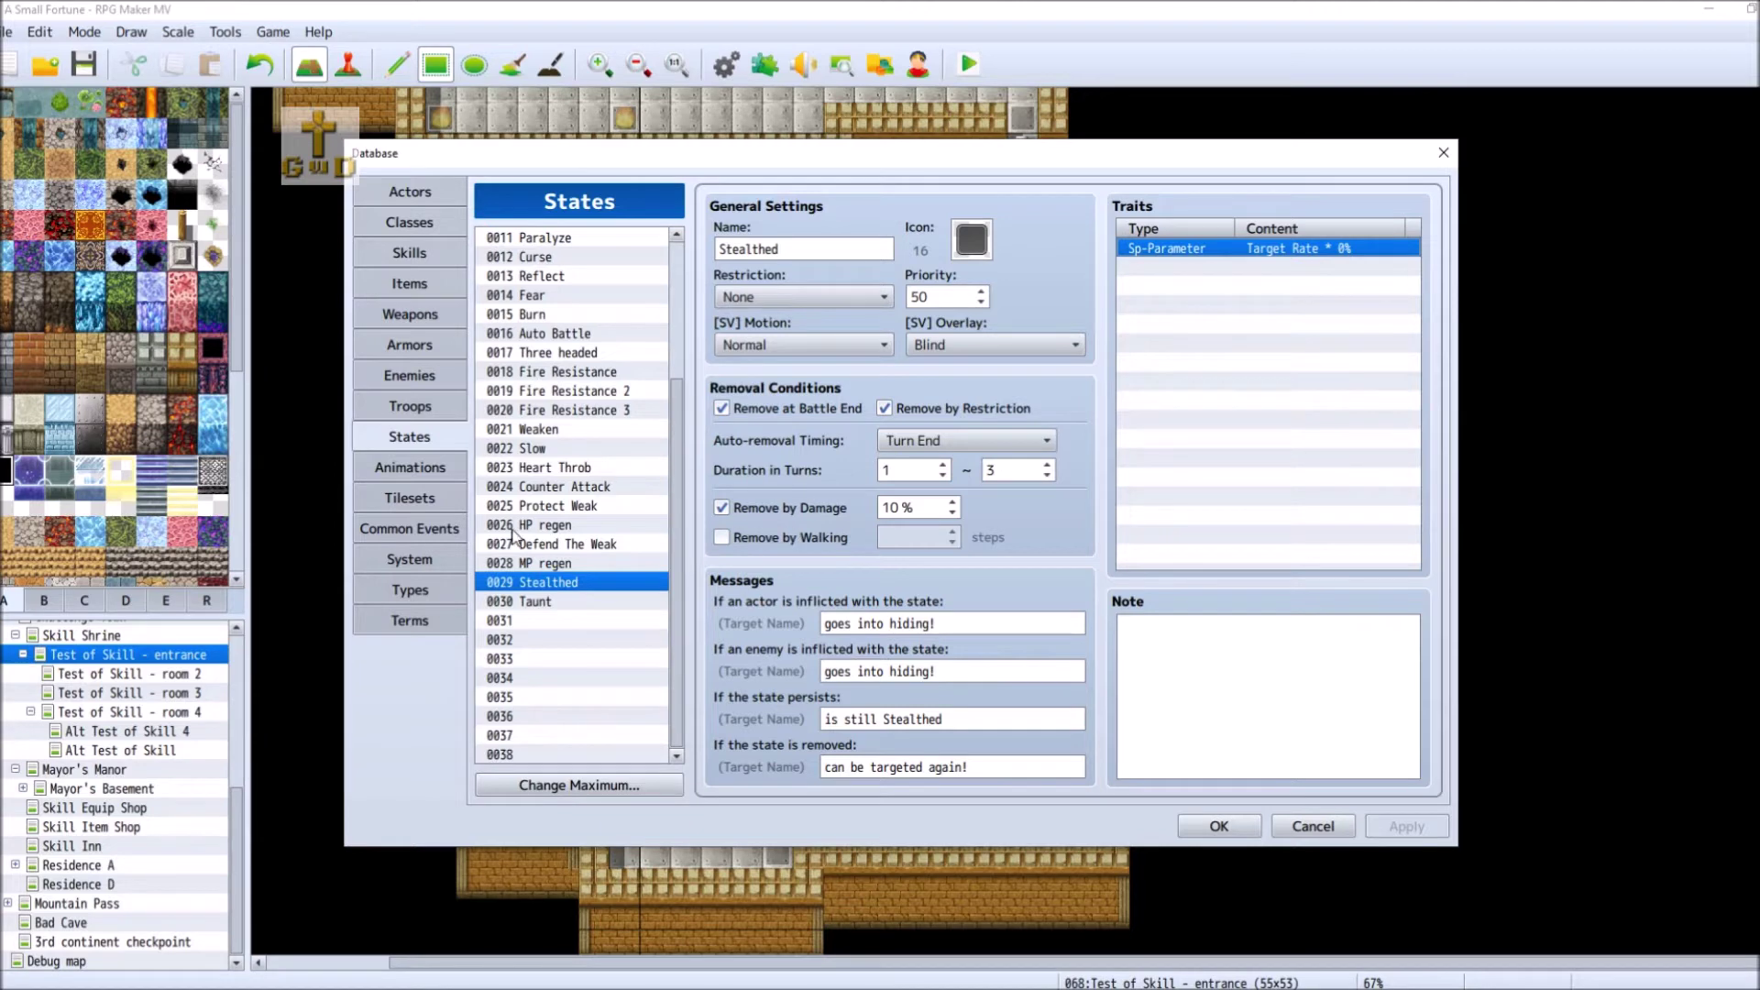
- Check the hit type options of the Vanish skill and close the database without changing them
{"action": "left_click", "coordinate": [434, 255]}
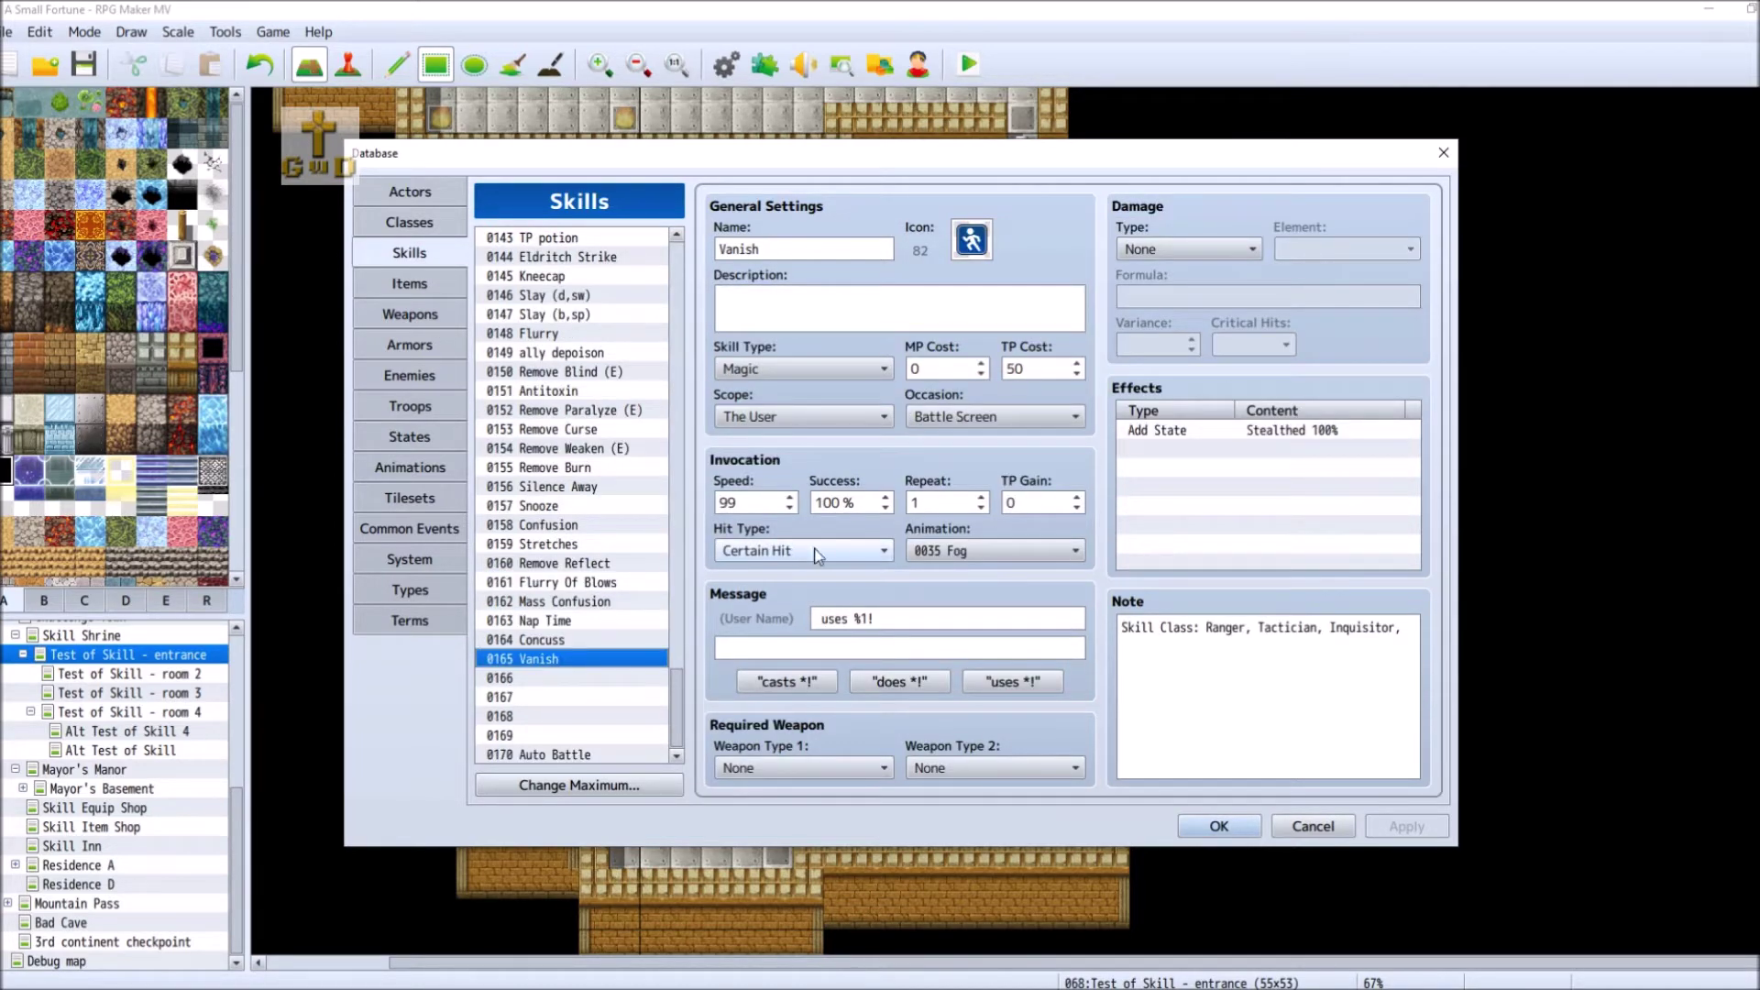
{"action": "left_click", "coordinate": [806, 552]}
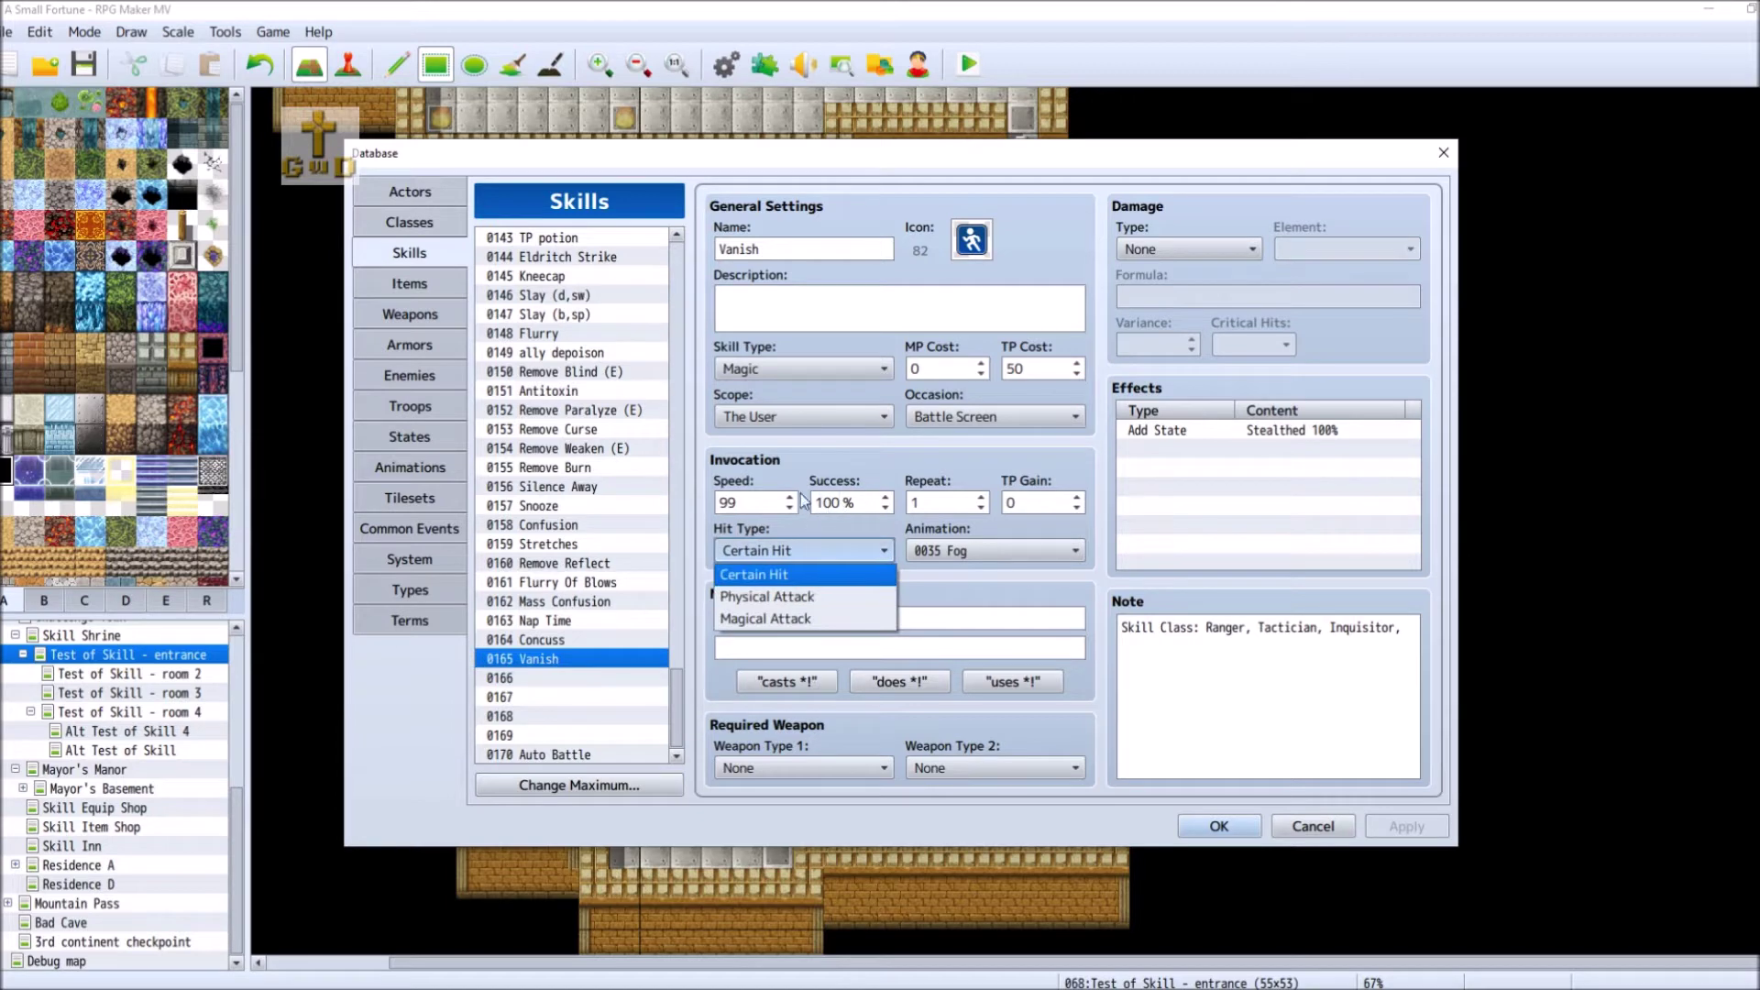
{"action": "left_click", "coordinate": [1296, 816]}
{"action": "left_click", "coordinate": [1296, 816]}
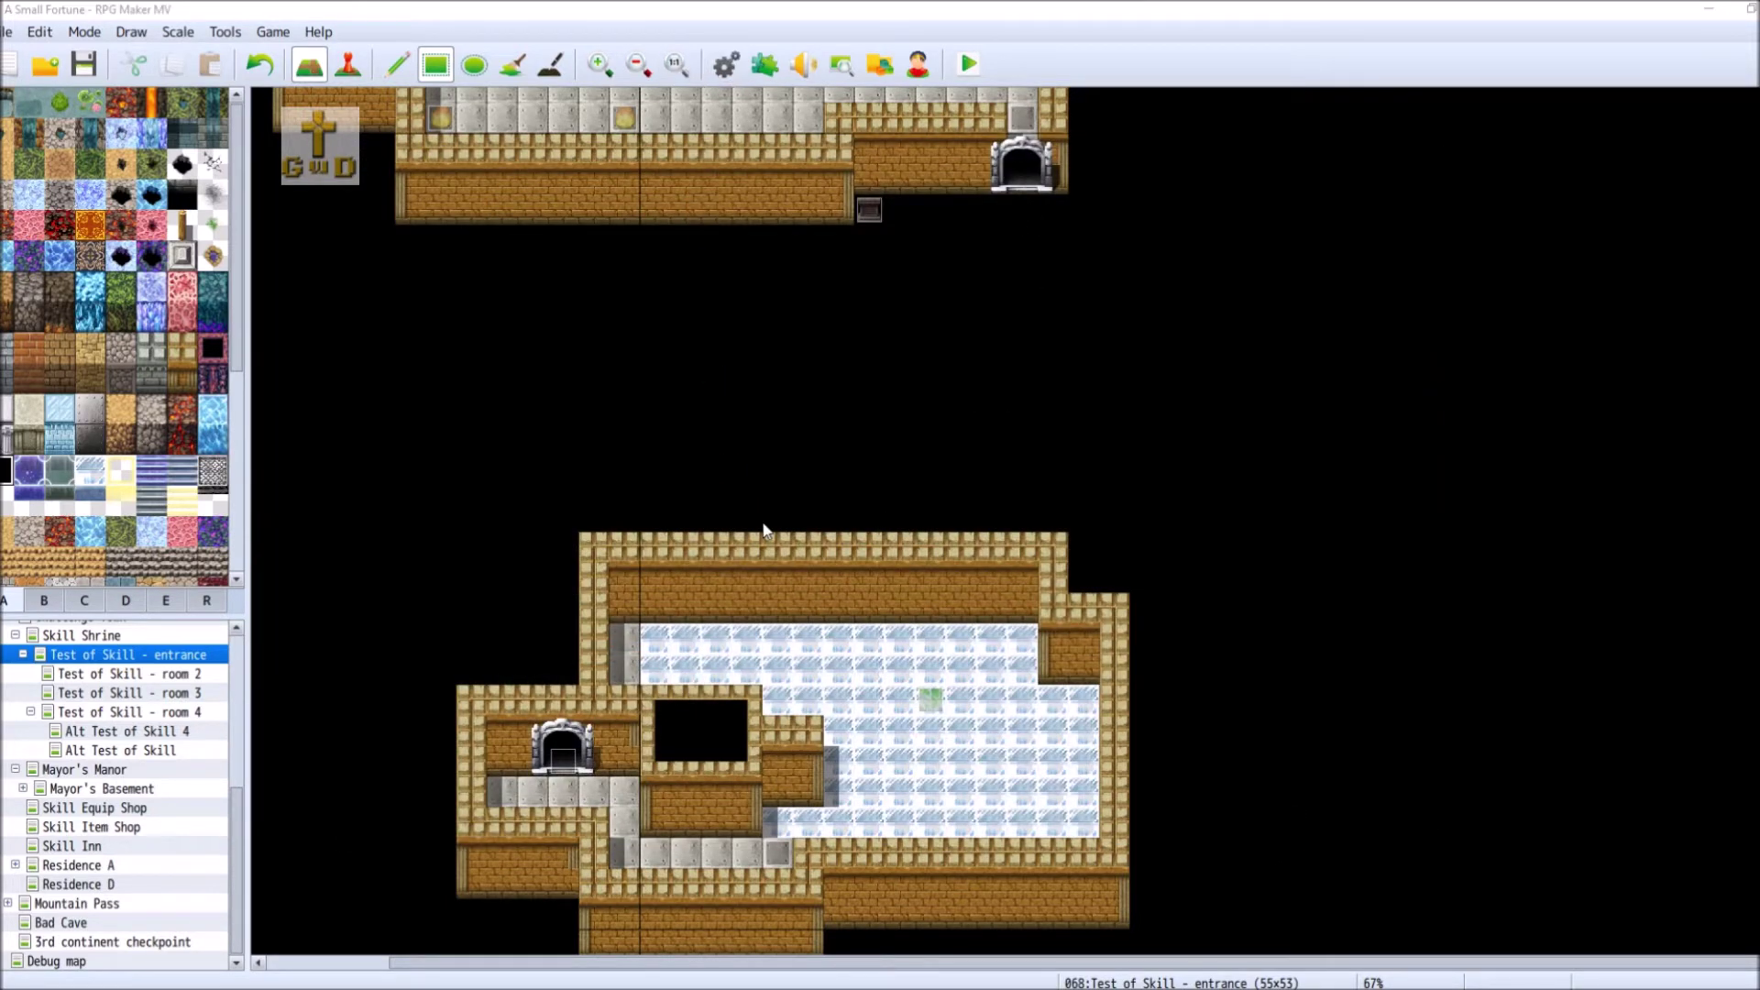
- Reopen the database to review the Stealthed state's settings again and return to the Vanish skill
{"action": "key", "text": "F9"}
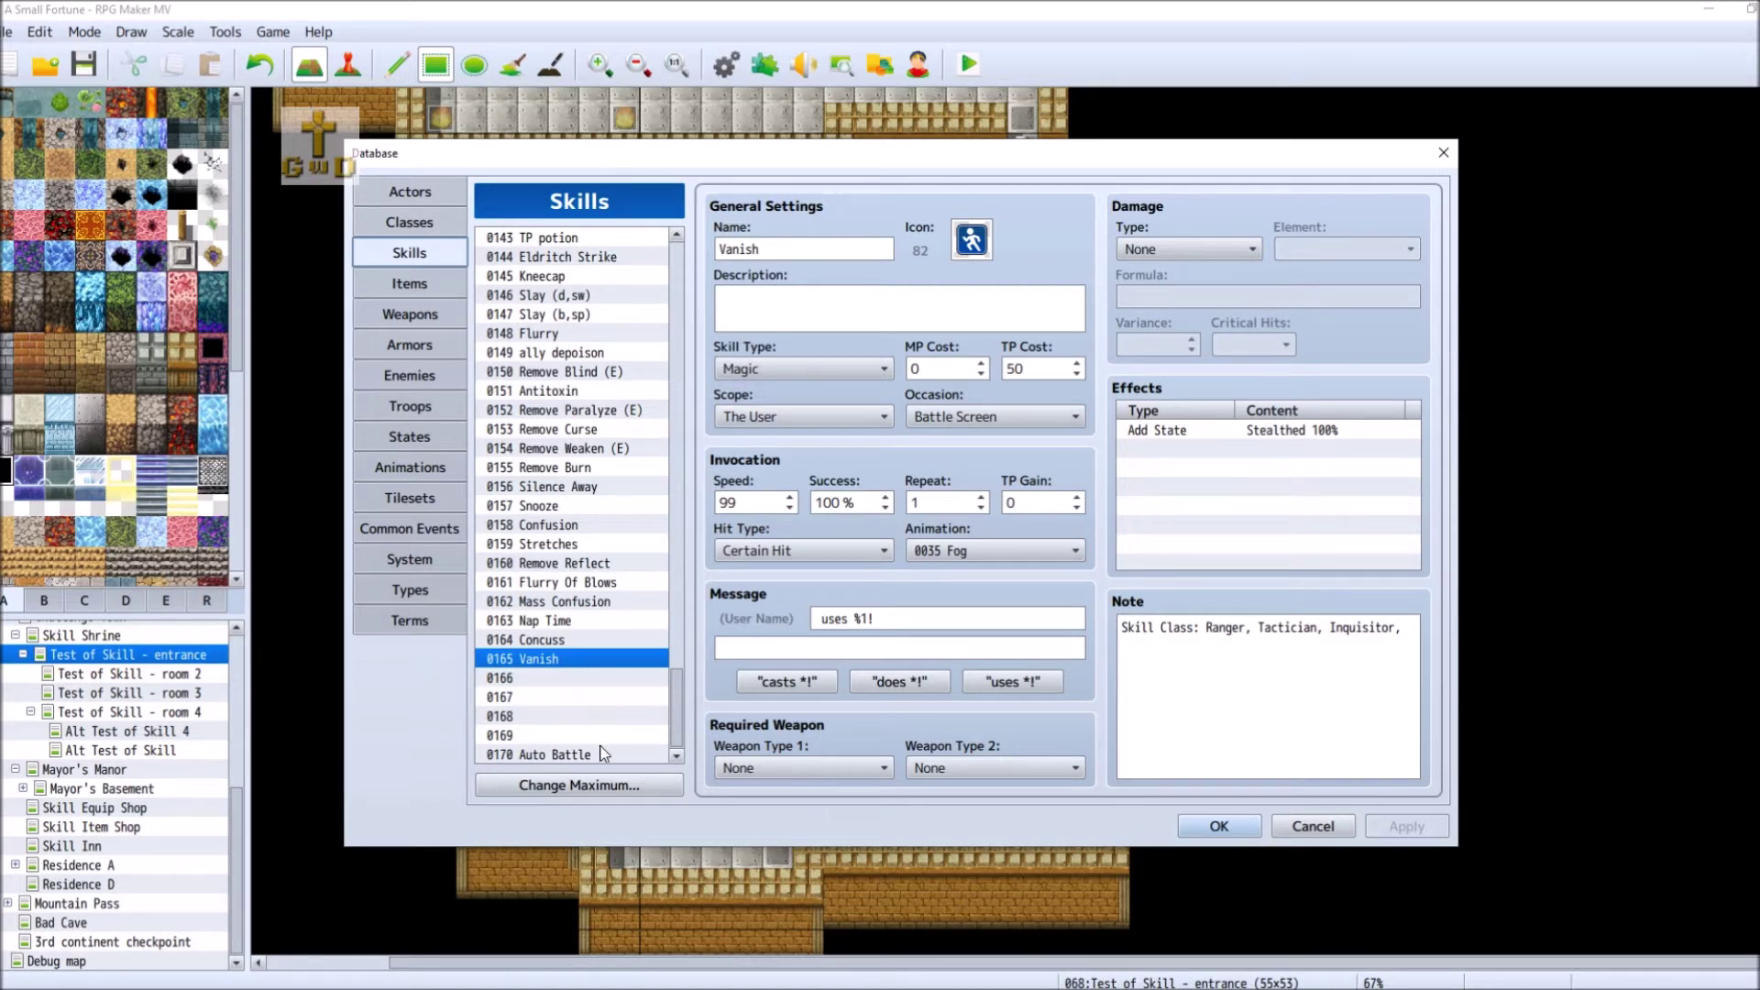
{"action": "left_click", "coordinate": [435, 442]}
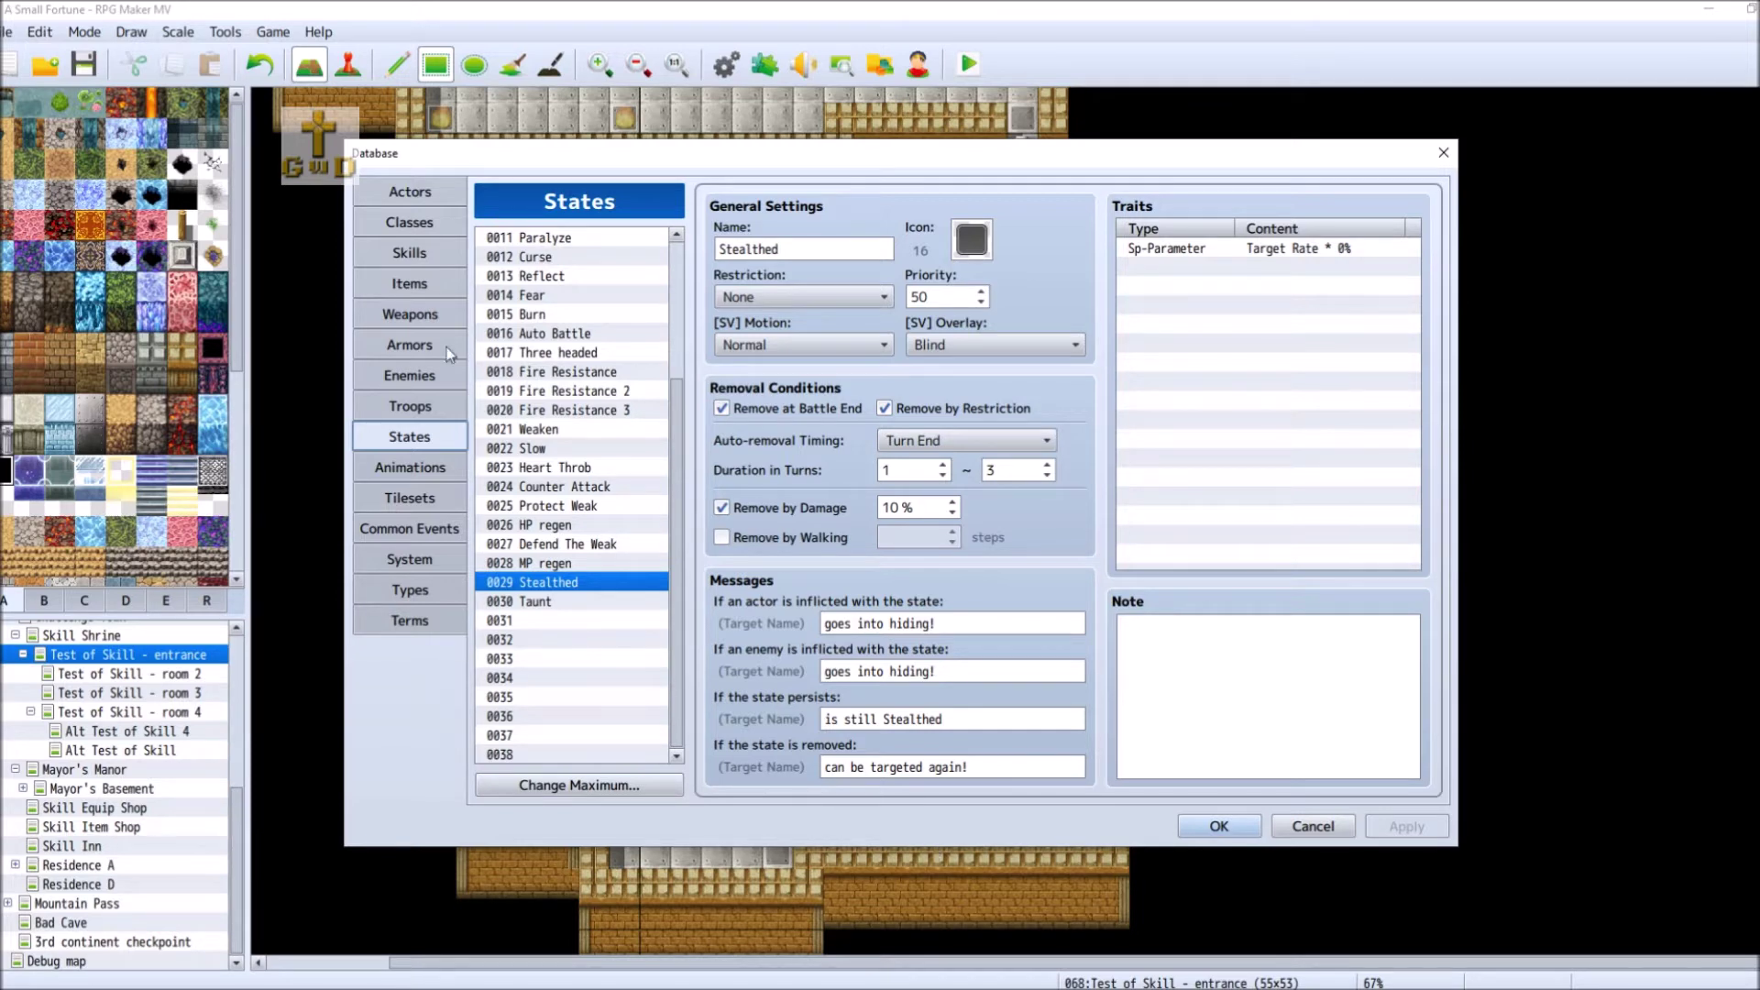
{"action": "left_click", "coordinate": [423, 250]}
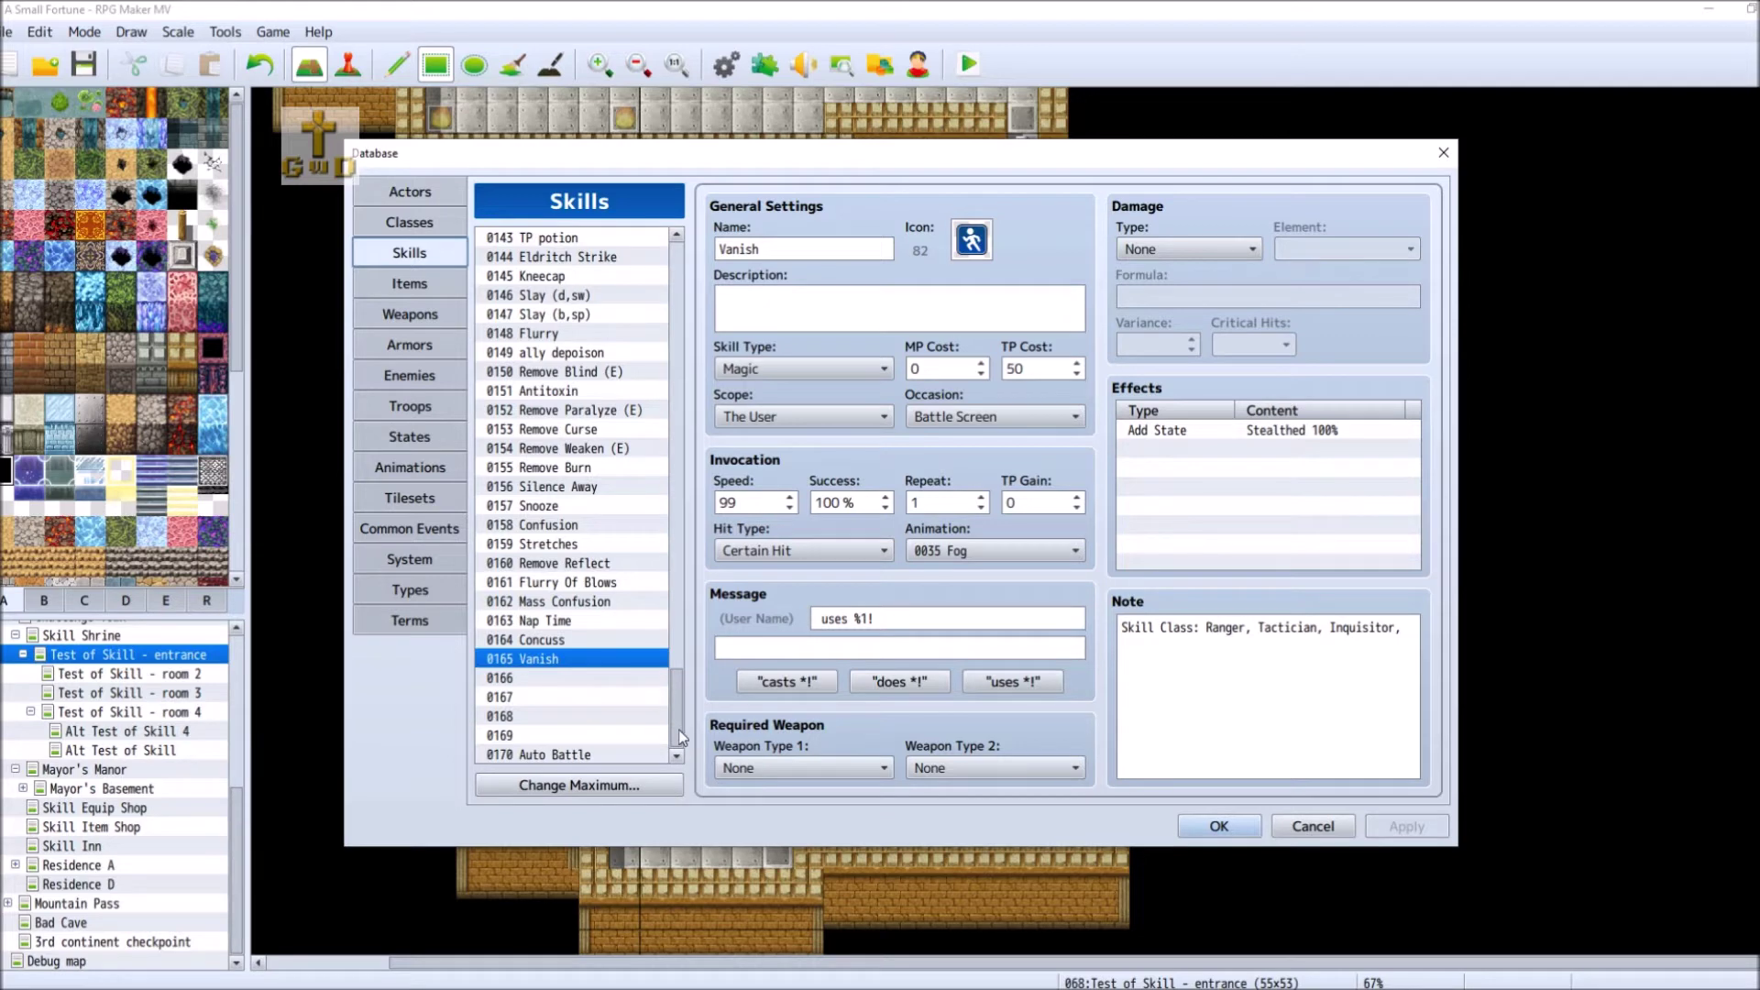
- Examine the damage formula and costs of the Conflagration 1 skill
{"action": "left_click_drag", "start_coordinate": [675, 701], "coordinate": [675, 443]}
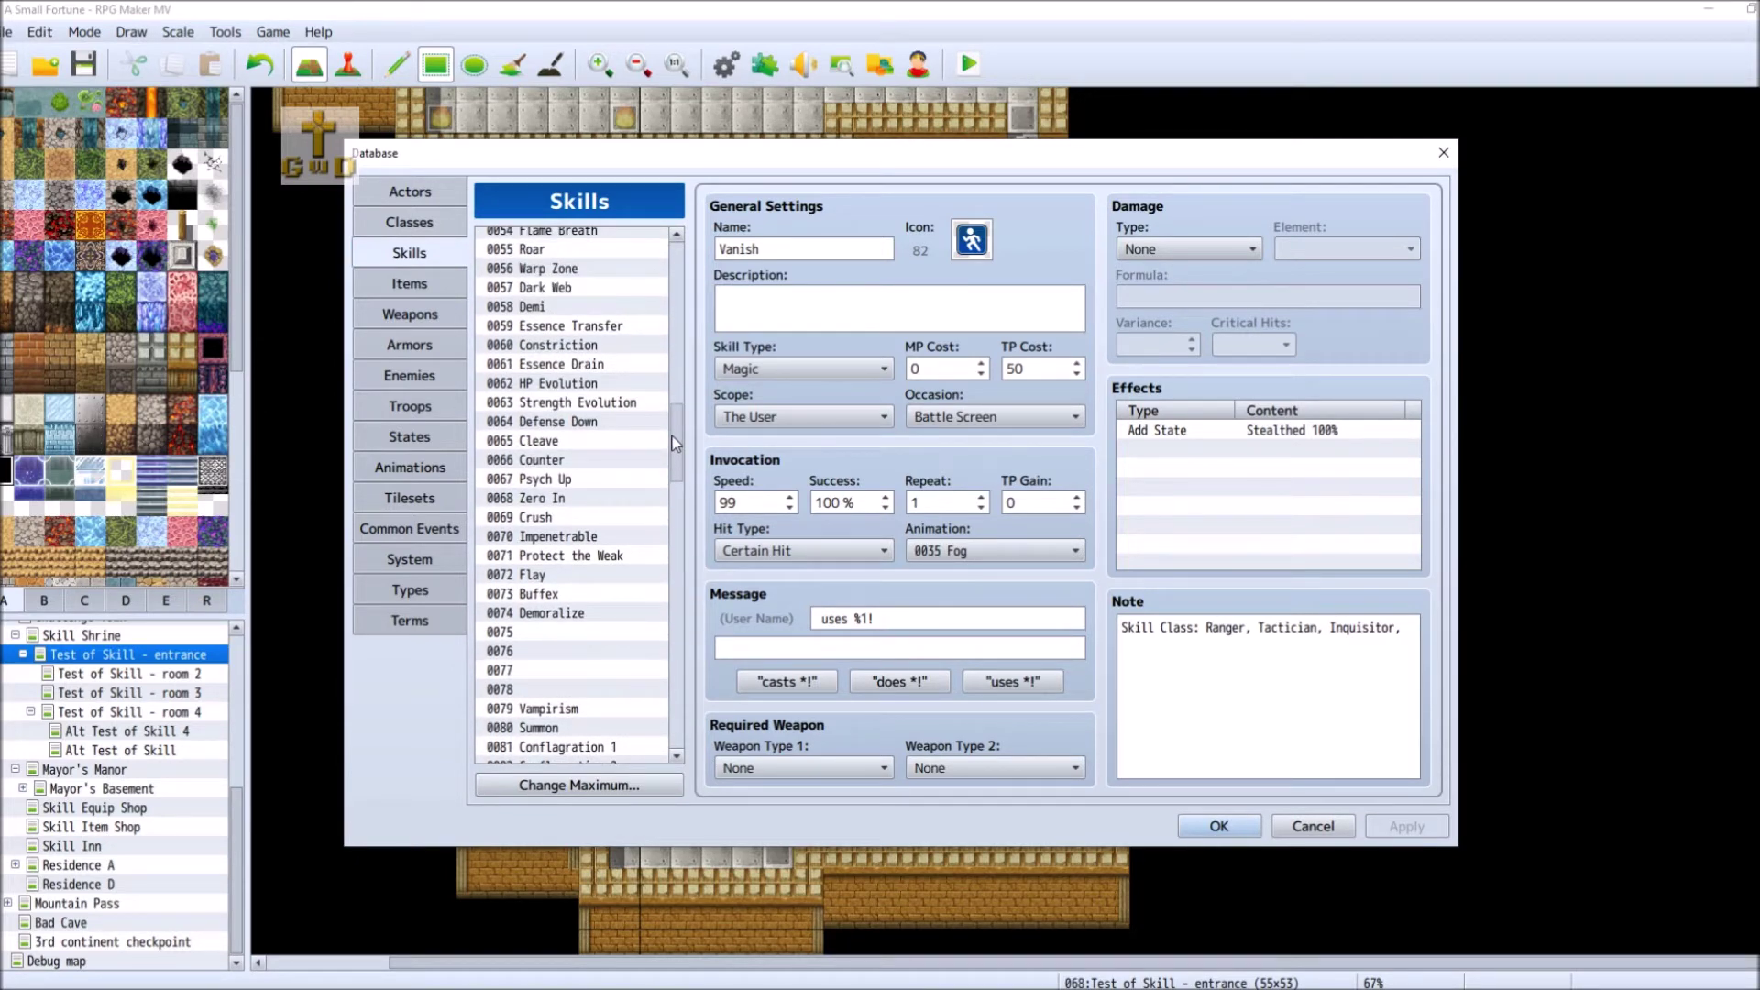
{"action": "left_click_drag", "start_coordinate": [675, 444], "coordinate": [685, 507]}
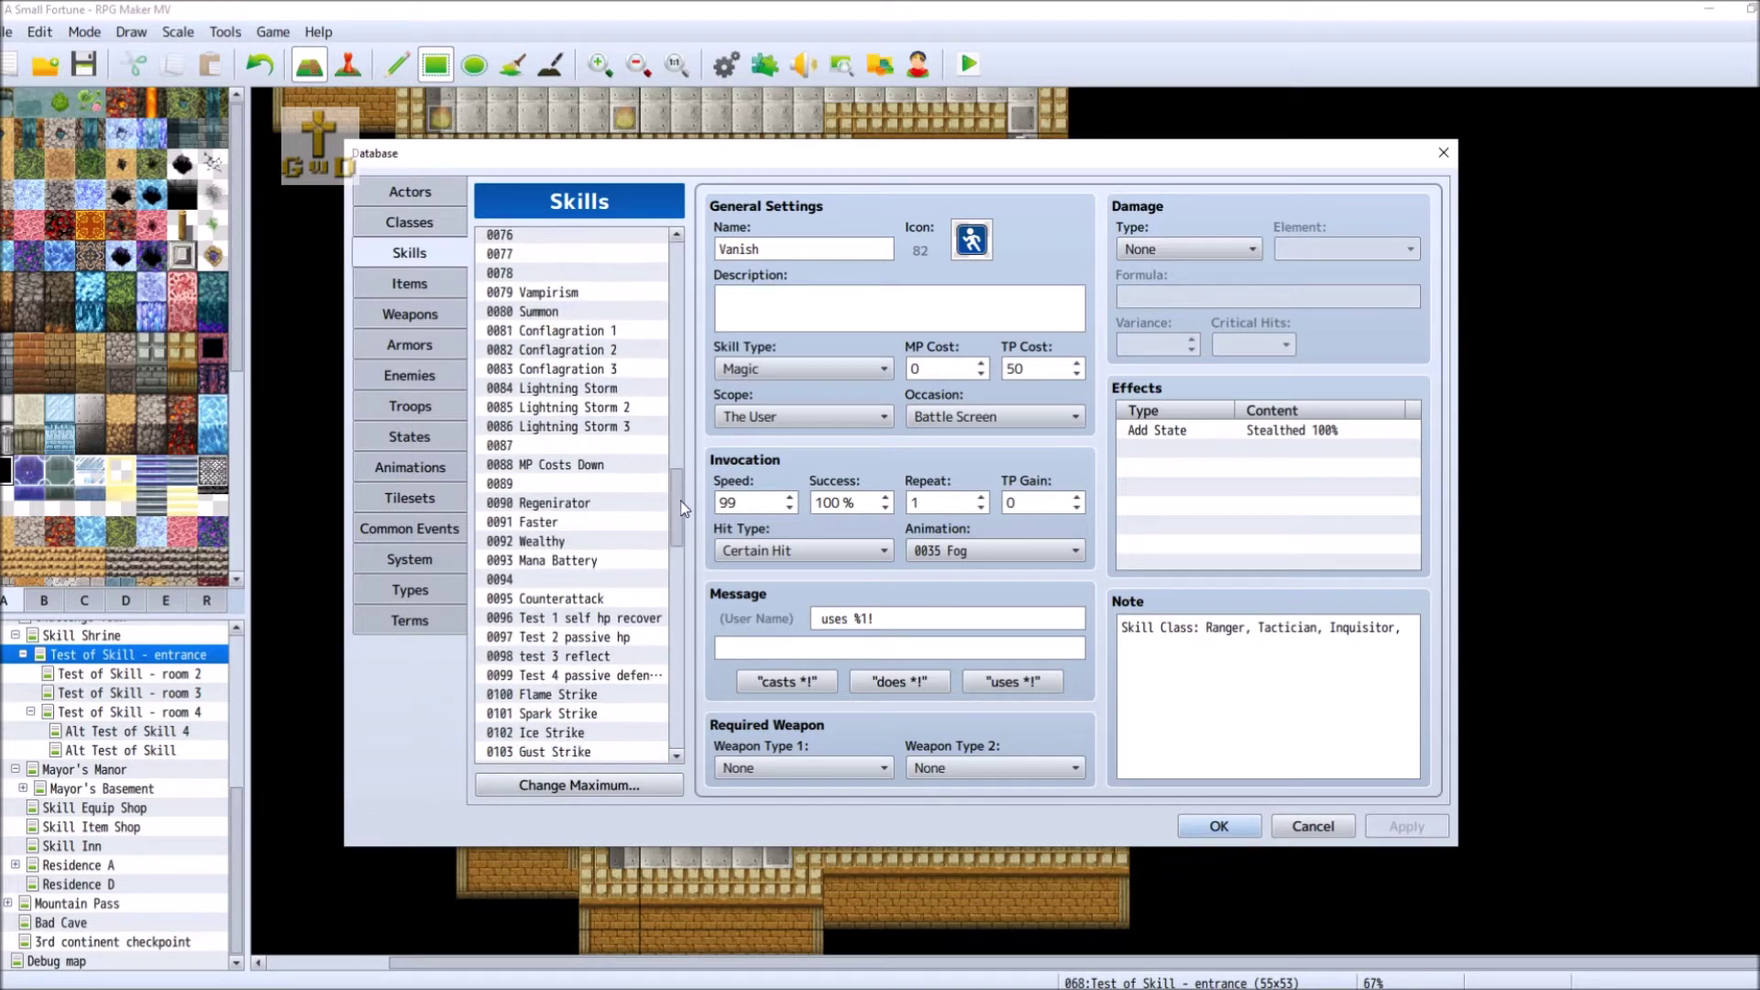
{"action": "left_click", "coordinate": [608, 331]}
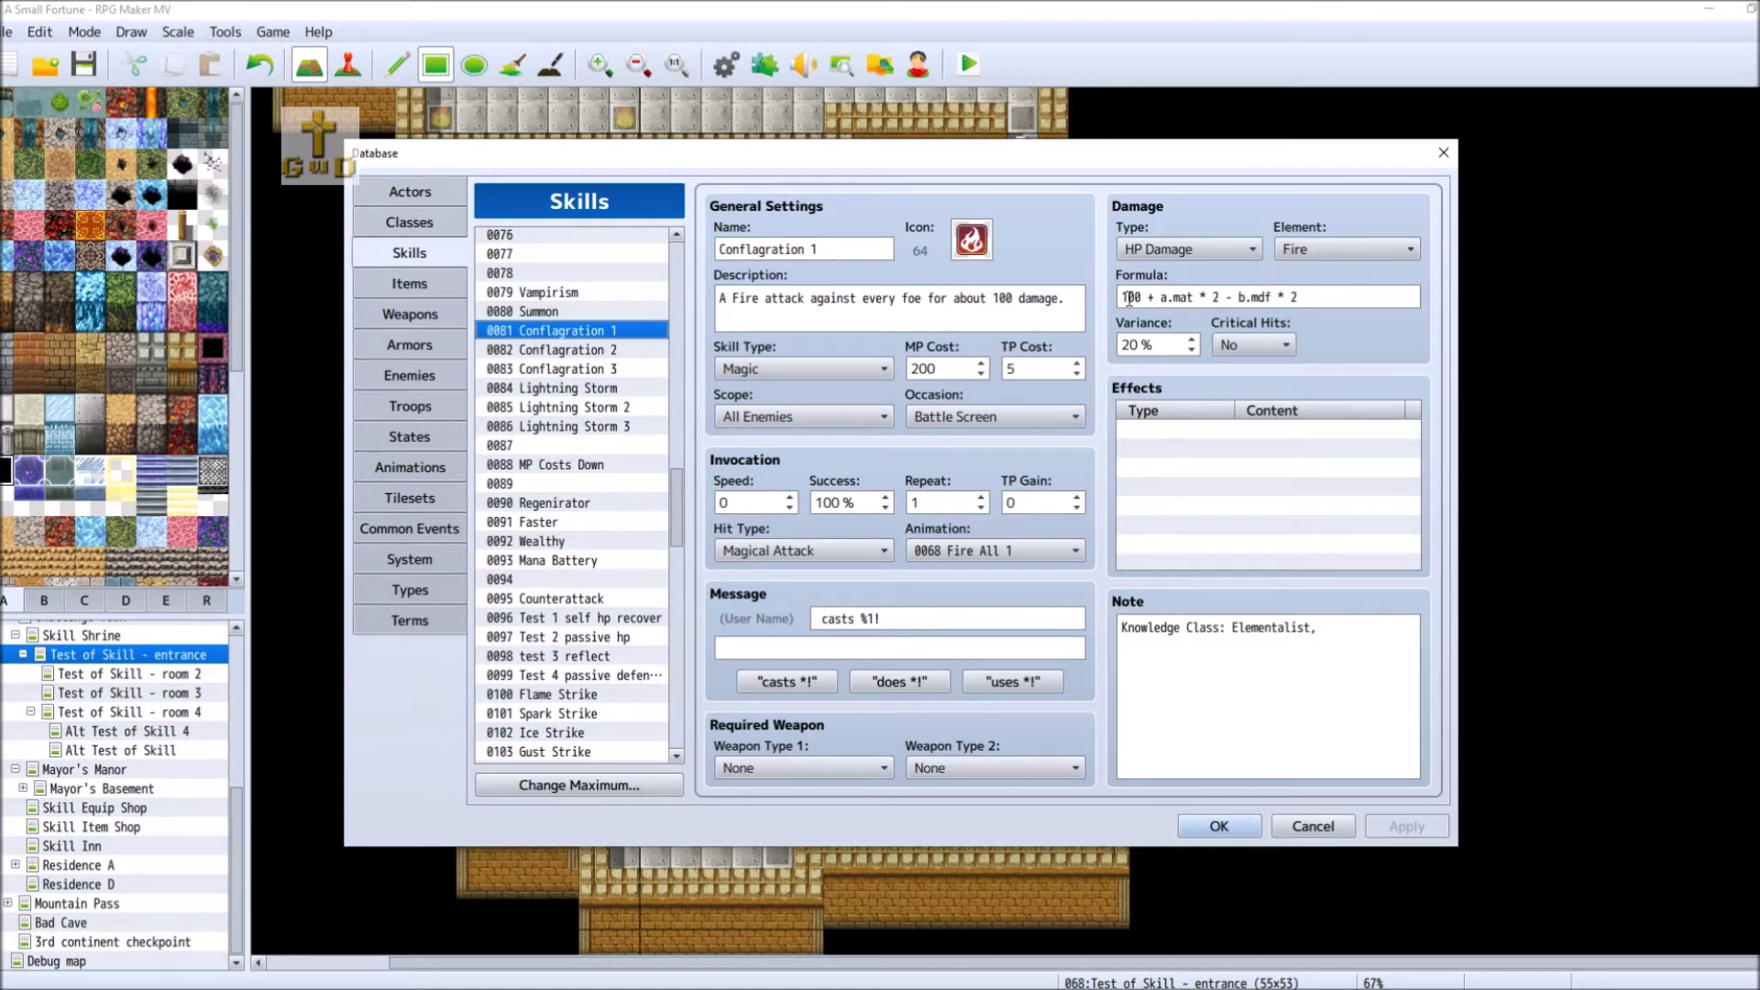
{"action": "mouse_move", "coordinate": [1129, 298]}
{"action": "mouse_move", "coordinate": [1239, 297]}
{"action": "mouse_move", "coordinate": [979, 382]}
- Change the first Lightning Storm skill's damage formula to 100 + a.mat * 2 - b.mdf * 2
{"action": "left_click", "coordinate": [607, 409]}
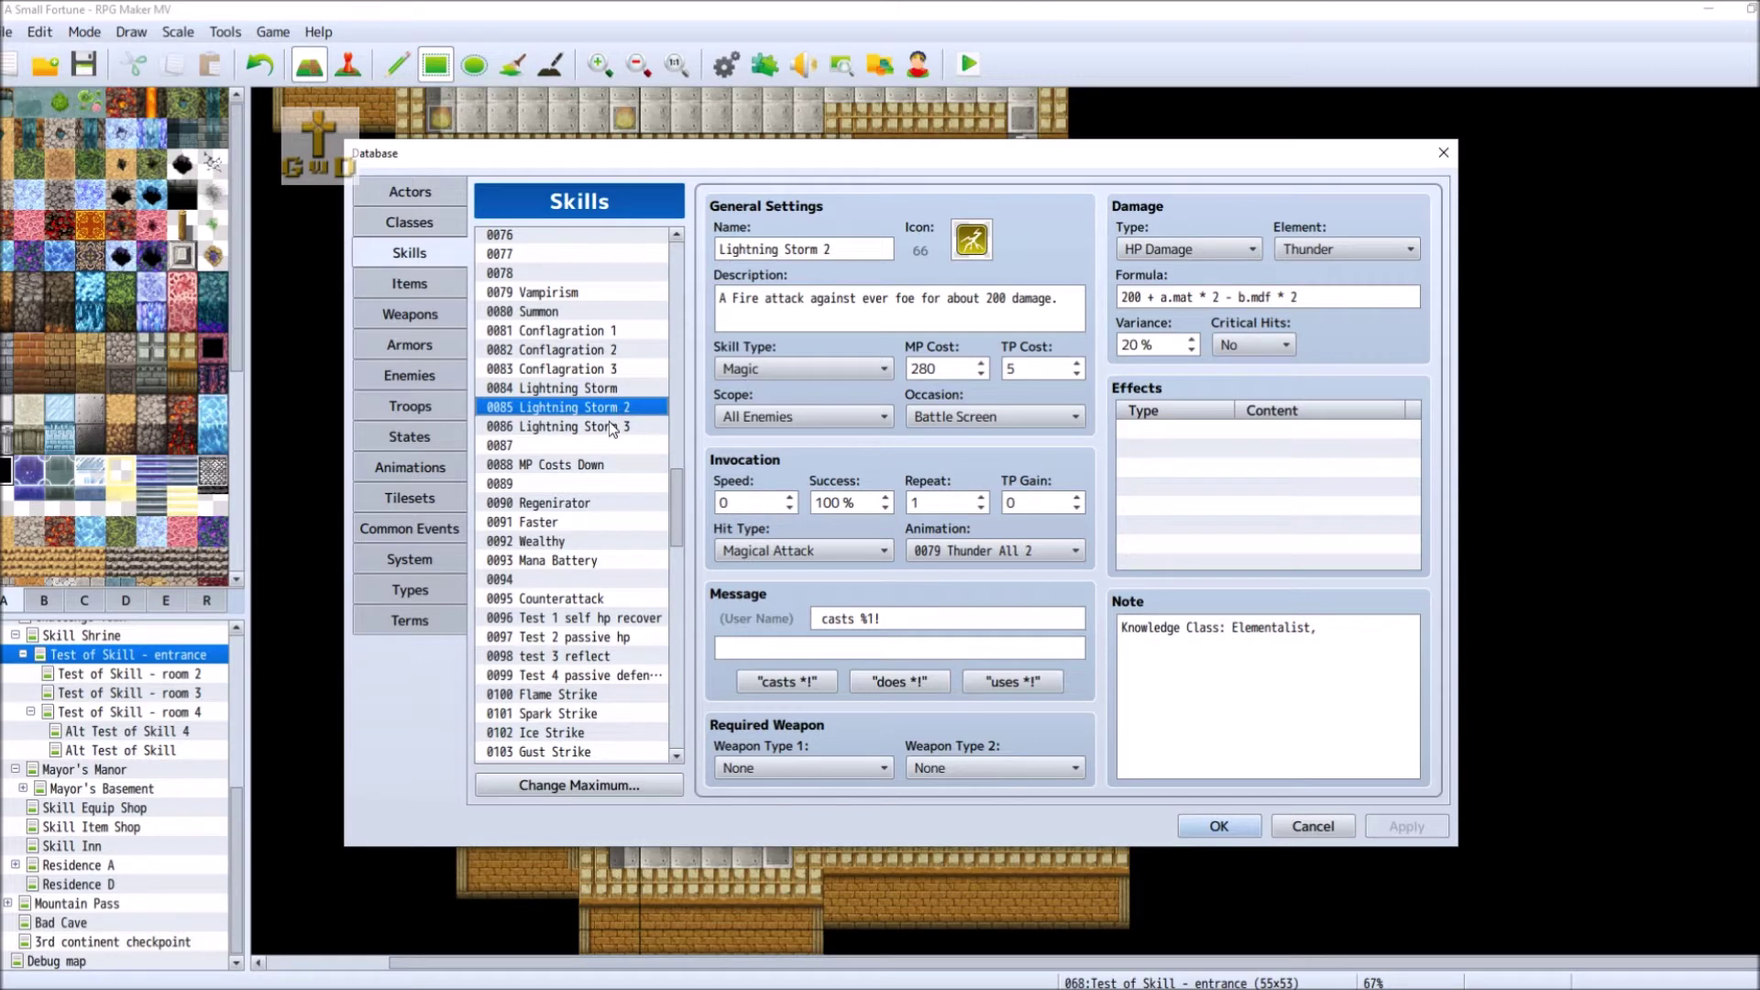
{"action": "left_click", "coordinate": [621, 392]}
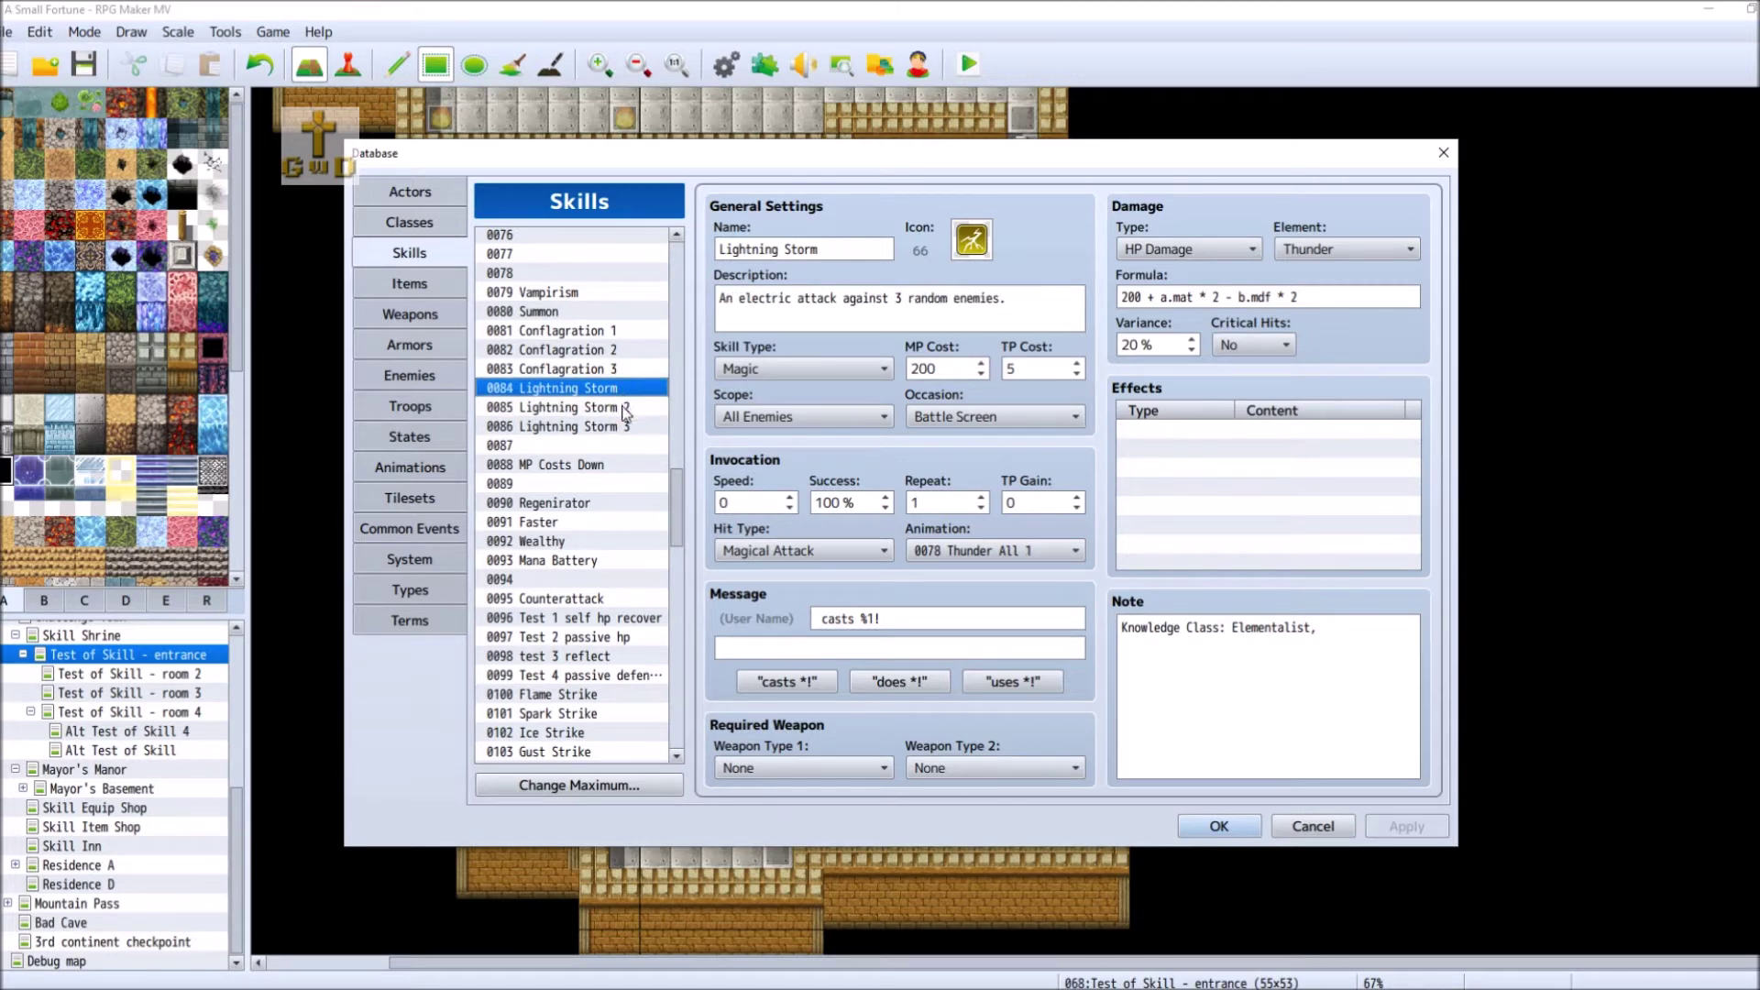
{"action": "left_click", "coordinate": [1128, 297]}
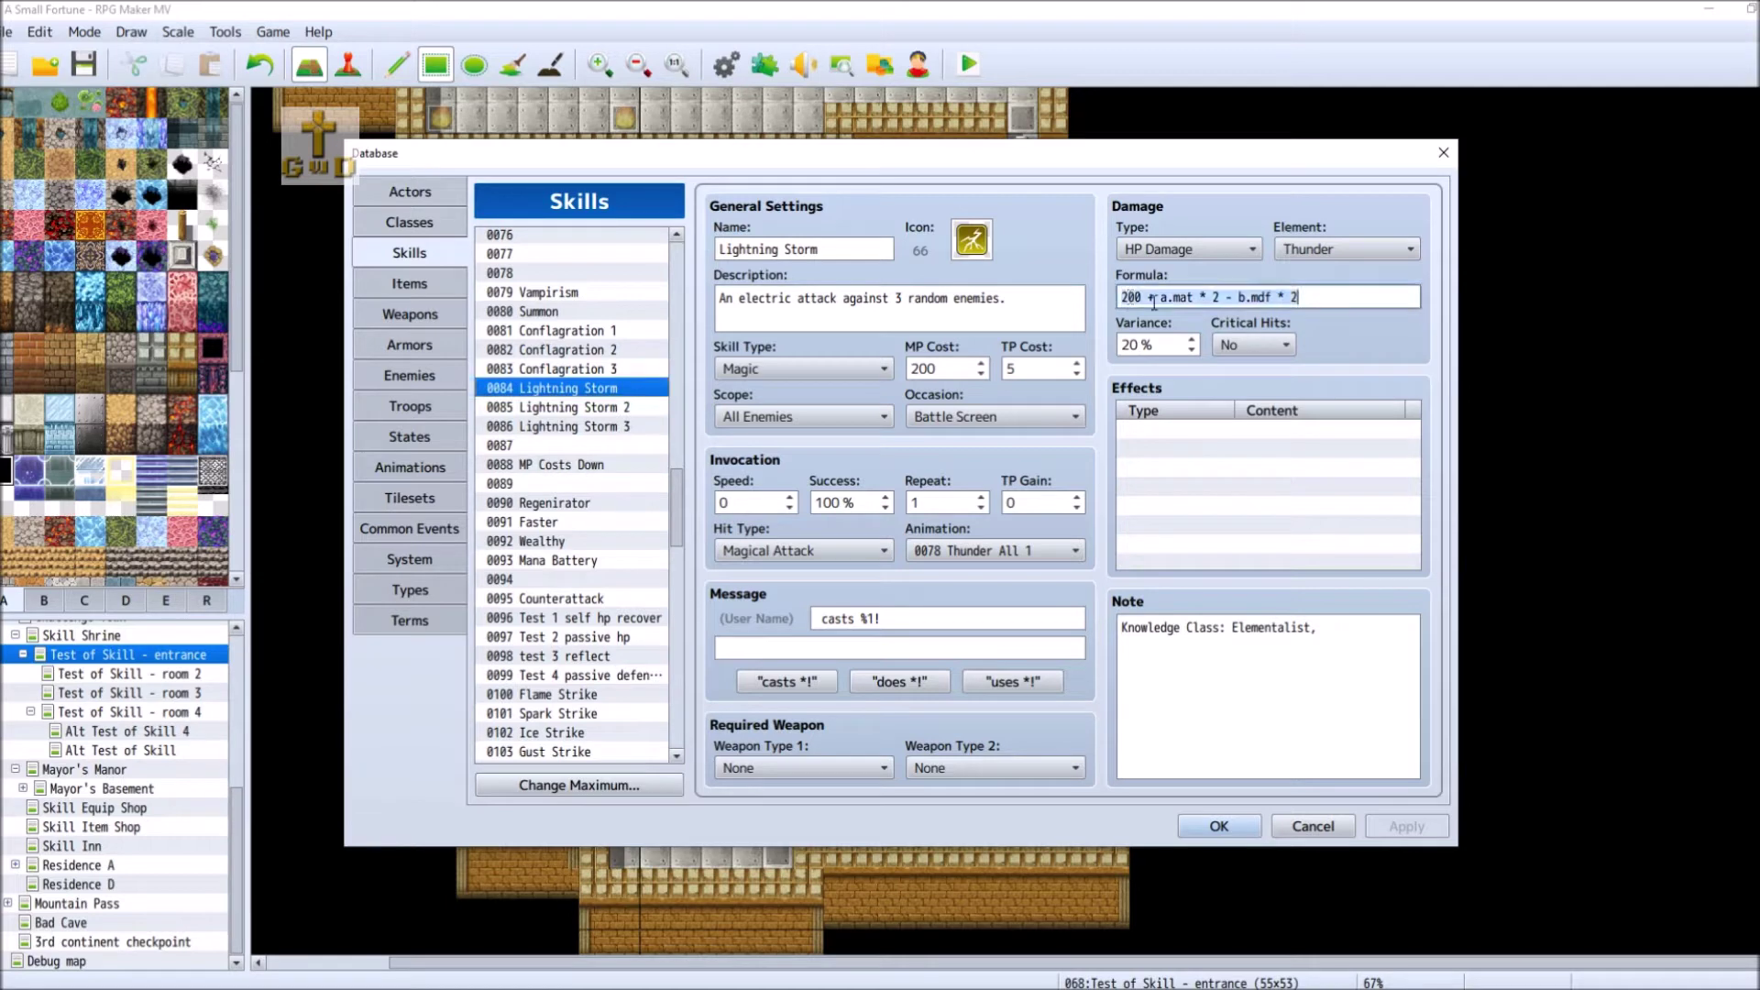
{"action": "left_click", "coordinate": [1244, 330]}
{"action": "key", "text": "BackSpace"}
{"action": "type", "text": "1"}
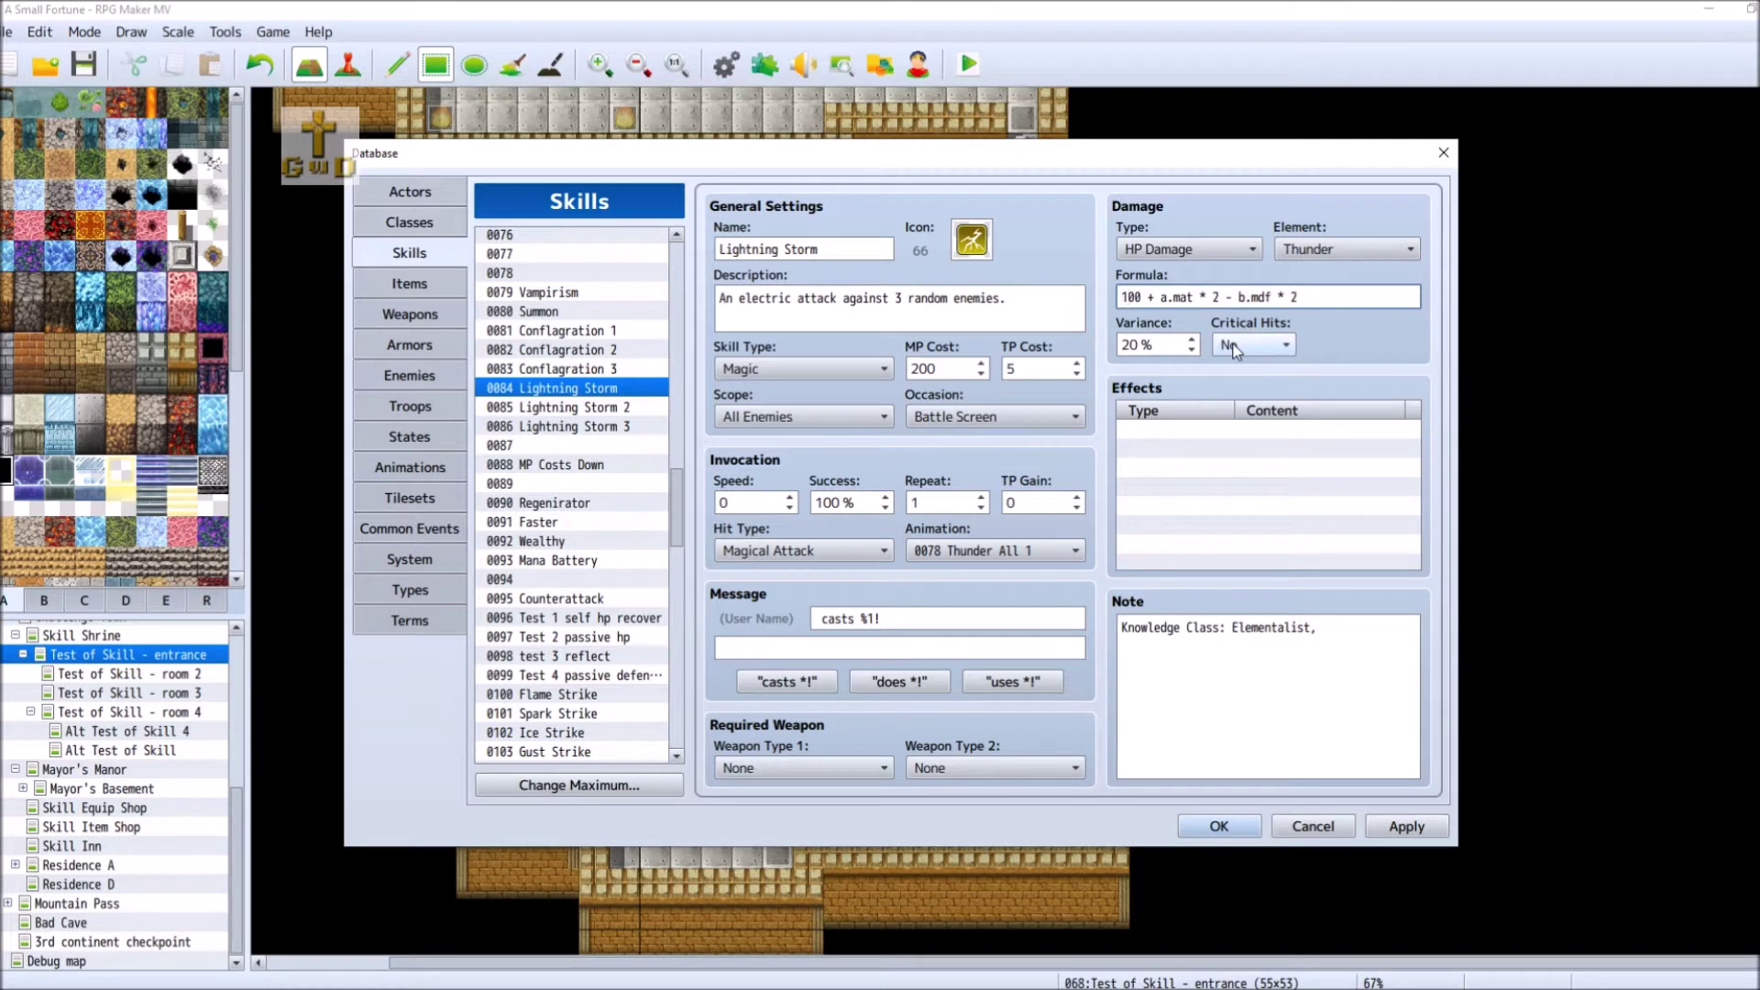
- Review the damage formulas and costs of Conflagration 2 and Lightning Storm 3, and look through the following skills
{"action": "left_click", "coordinate": [613, 349]}
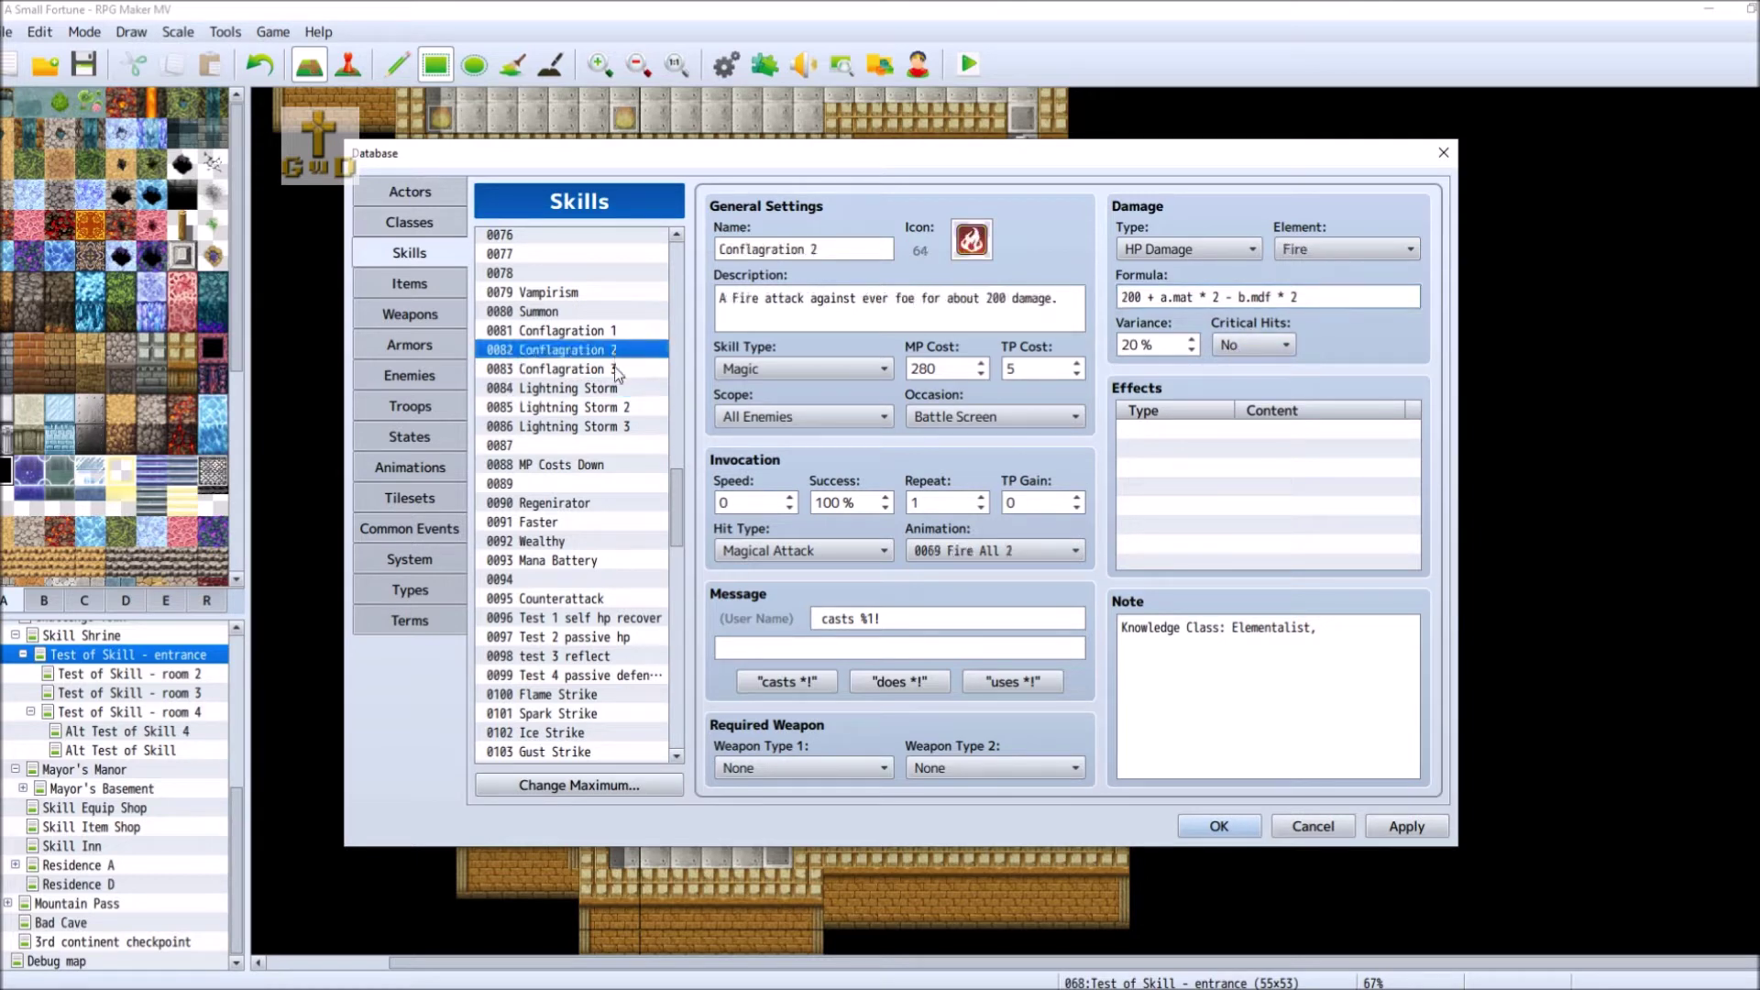
{"action": "left_click", "coordinate": [612, 427]}
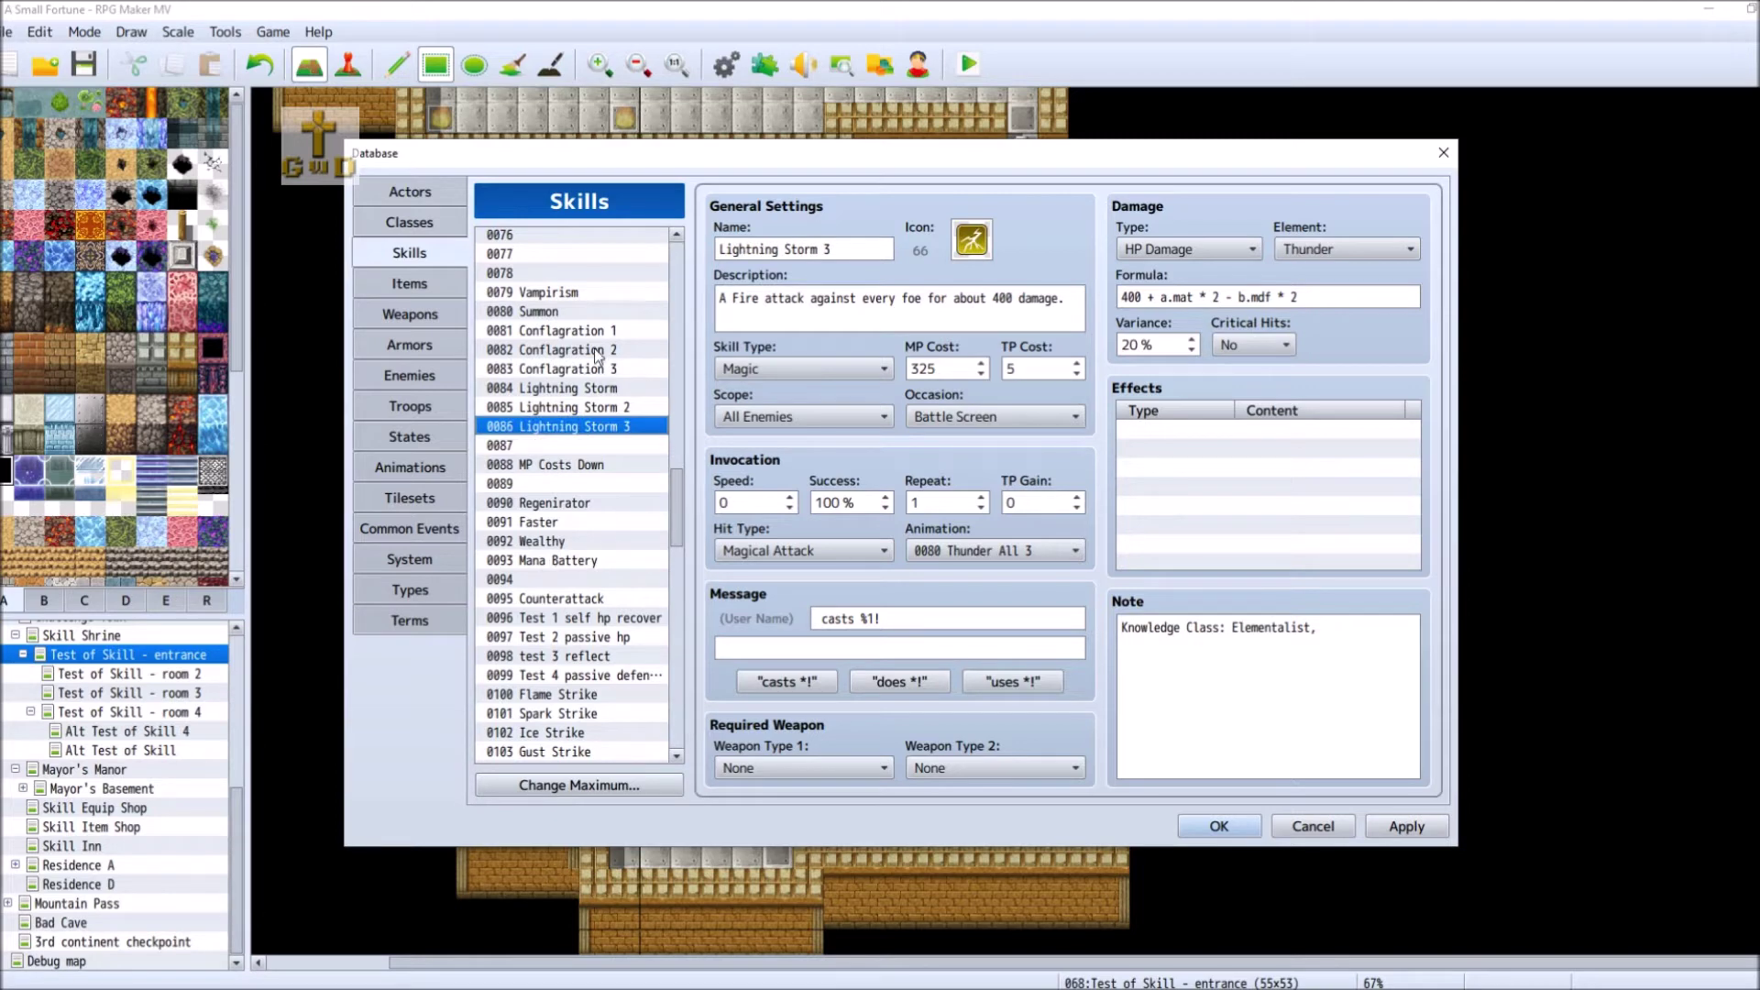
{"action": "scroll", "coordinate": [676, 495], "scroll_direction": "down", "scroll_amount": 12}
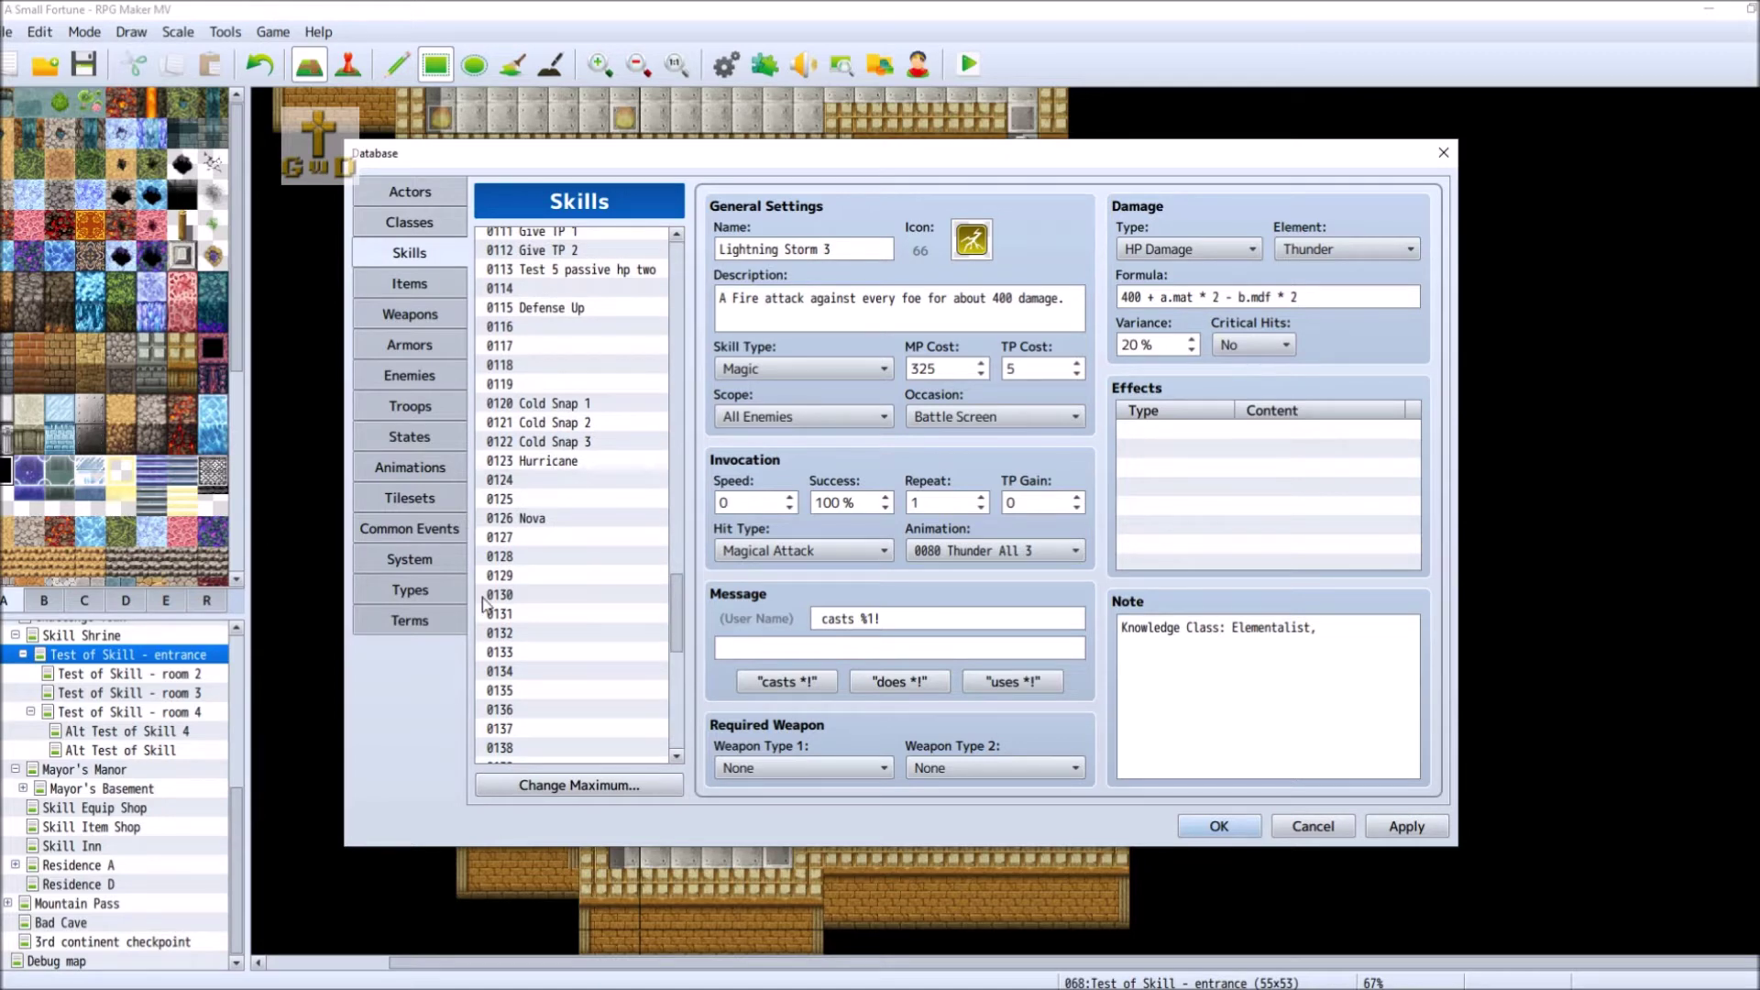
{"action": "mouse_move", "coordinate": [679, 607]}
{"action": "left_mouse_down"}
{"action": "mouse_move", "coordinate": [675, 651]}
{"action": "mouse_move", "coordinate": [674, 627]}
{"action": "left_mouse_up"}
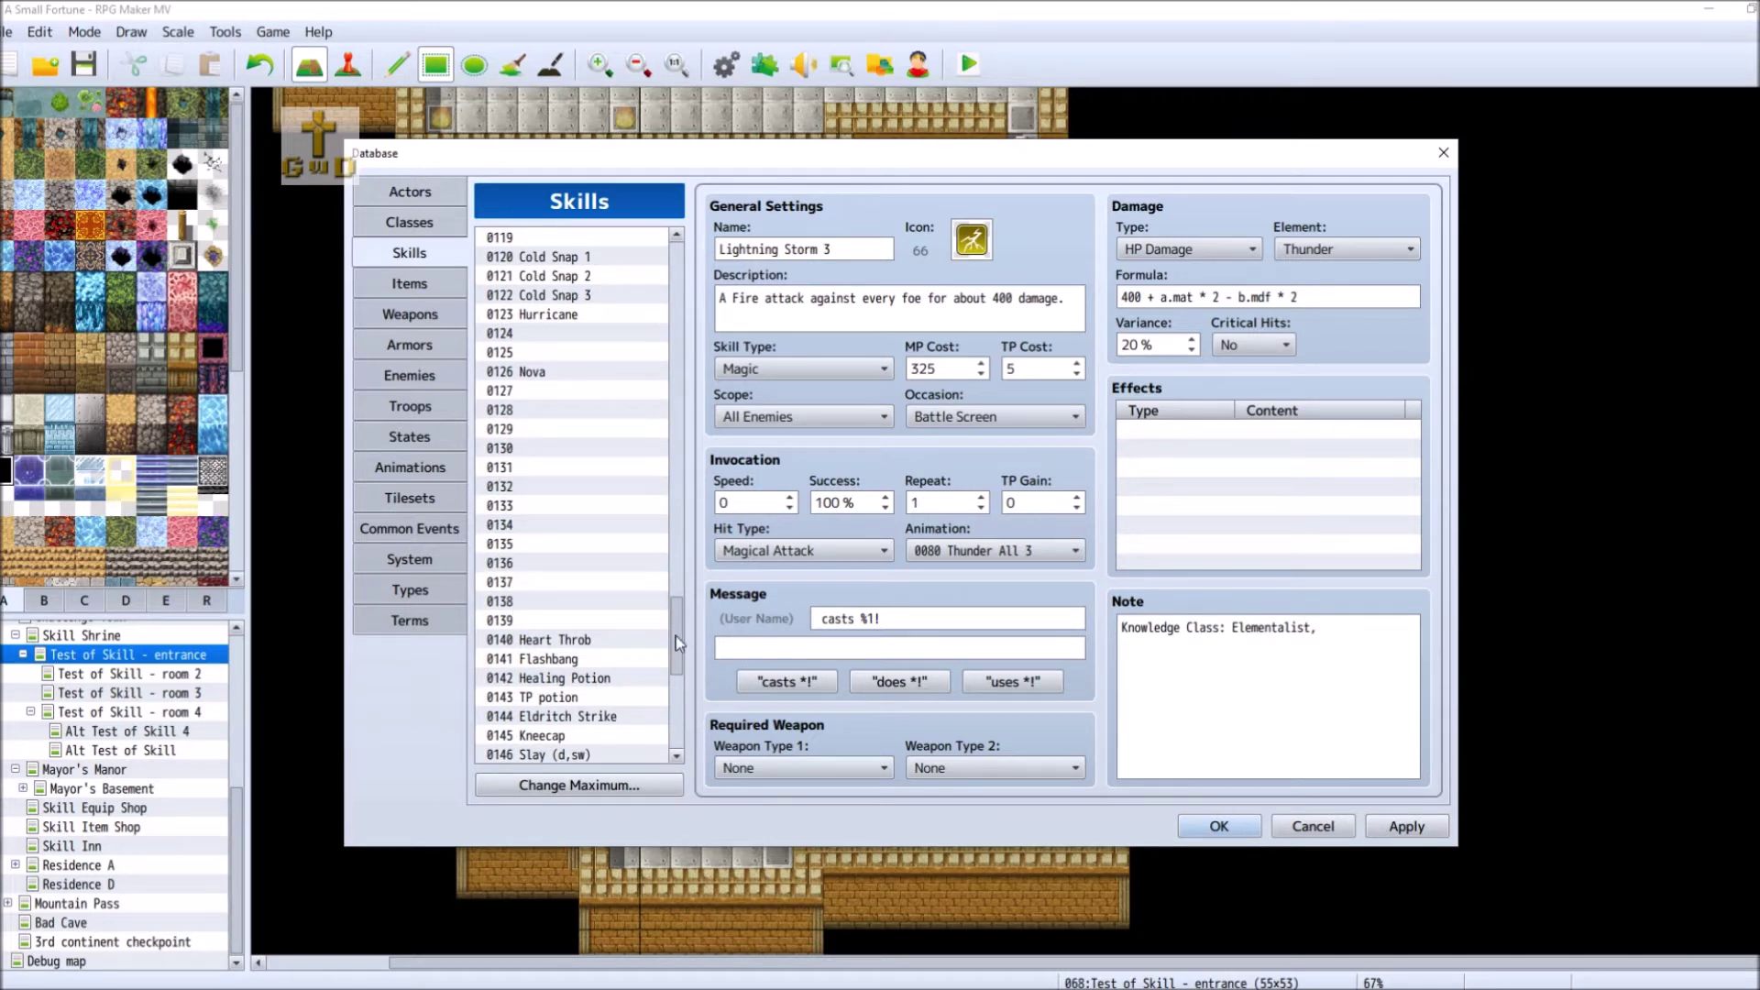
- Compare the formulas and costs of the basic Heal, Flame and Flamex skills near the start of the skill list
{"action": "left_click_drag", "start_coordinate": [675, 634], "coordinate": [715, 290]}
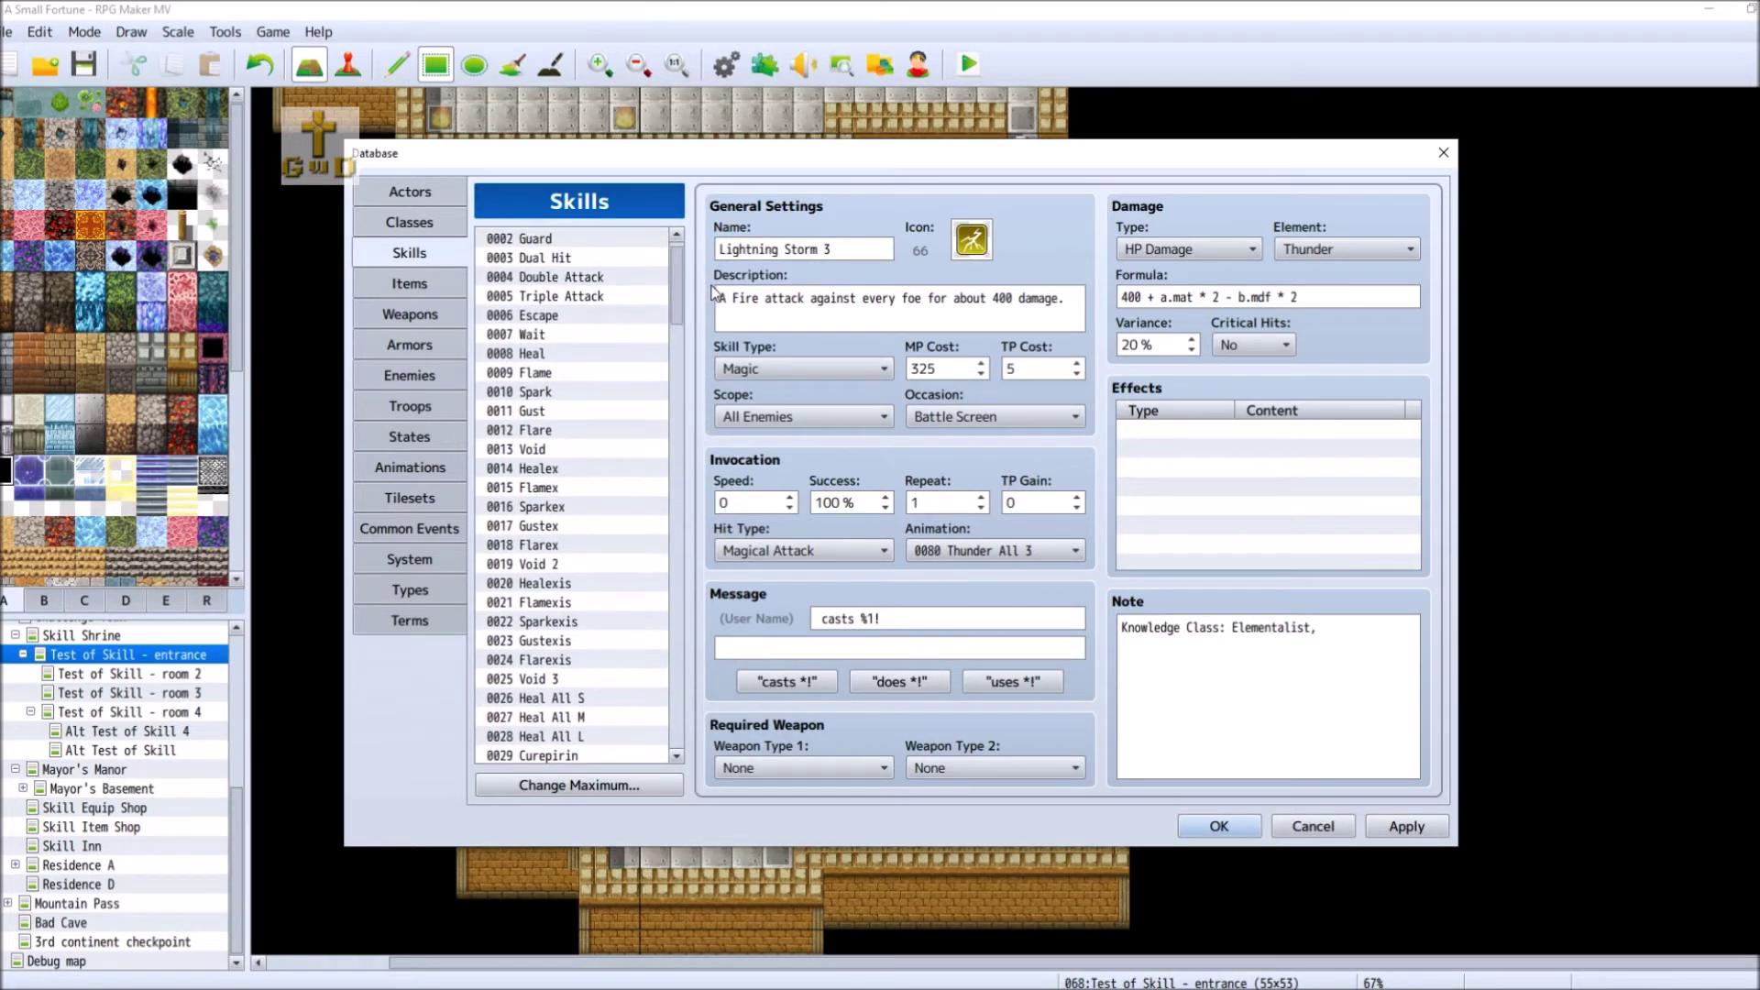
{"action": "left_click", "coordinate": [585, 355]}
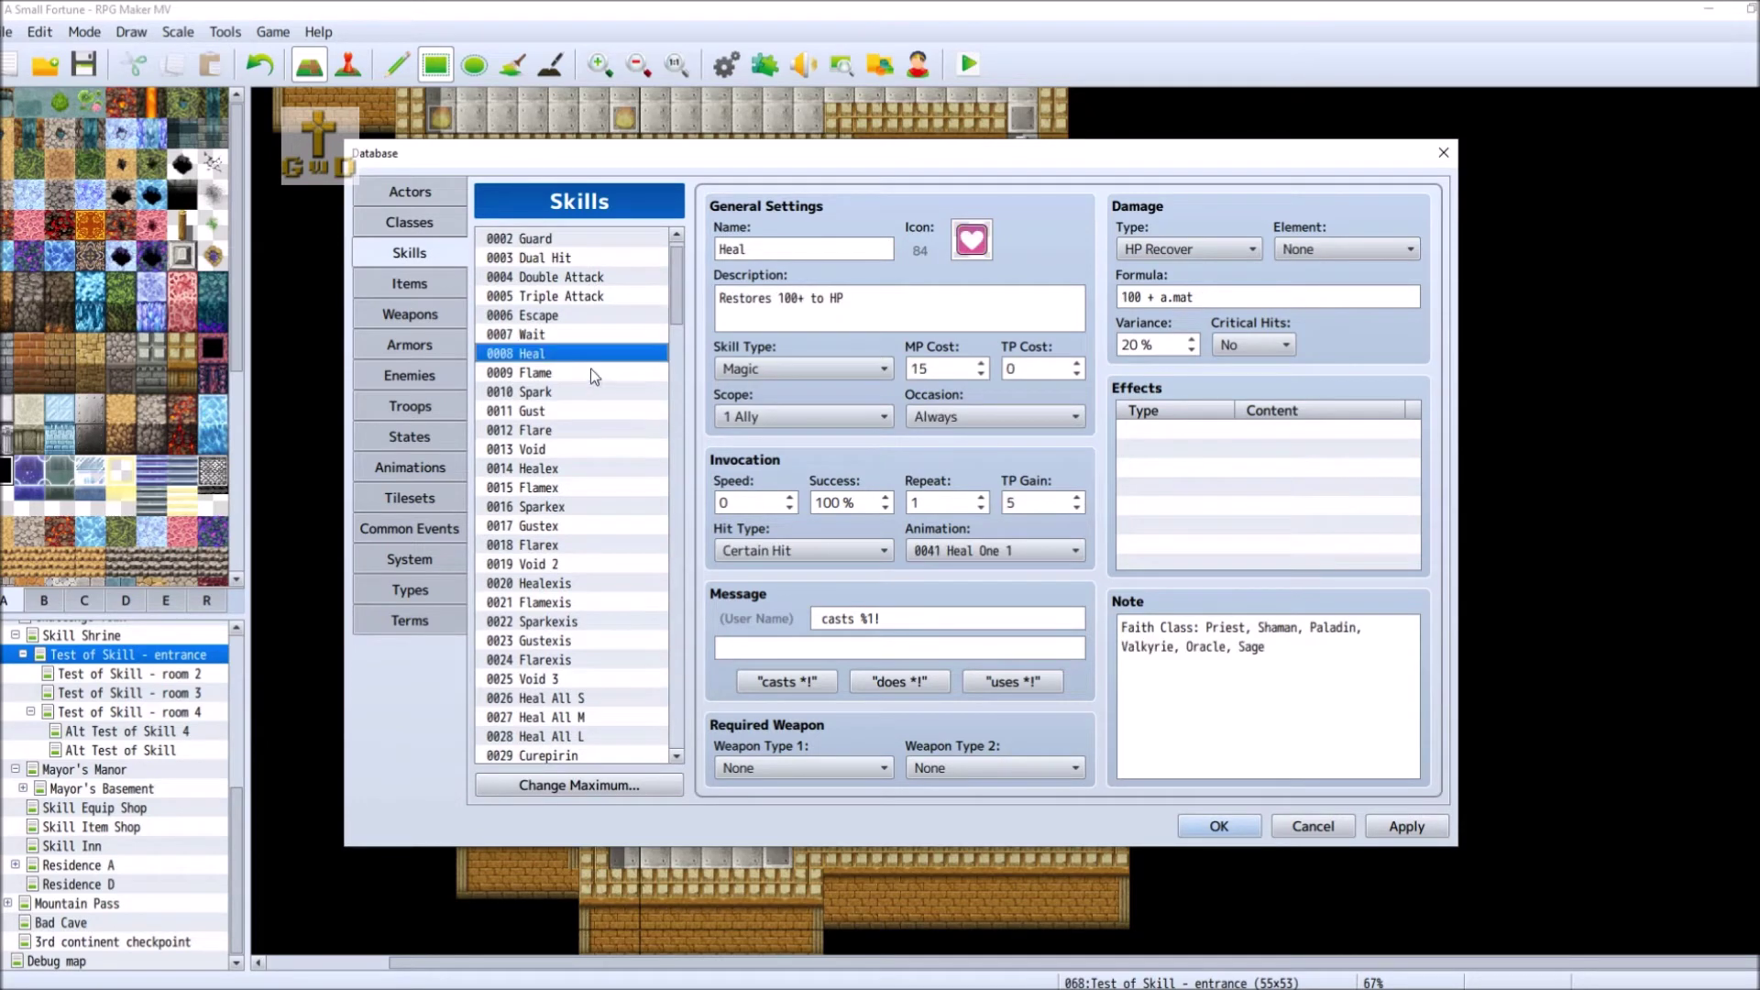
{"action": "left_click", "coordinate": [592, 372]}
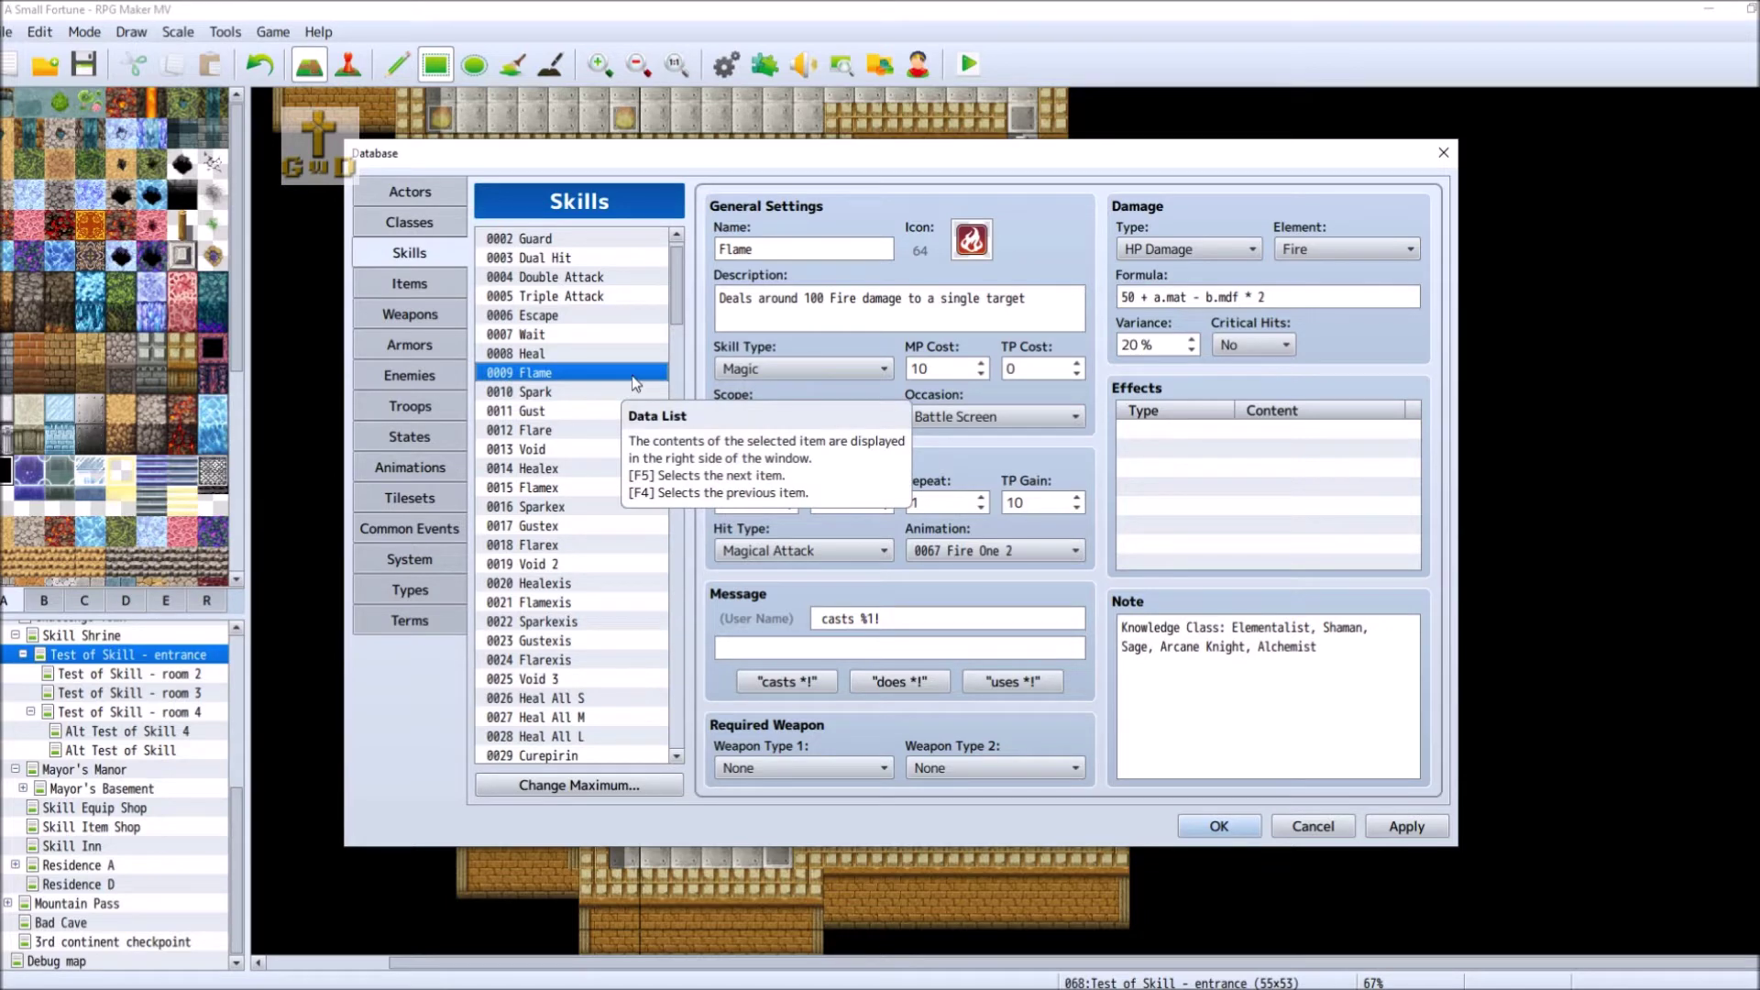
{"action": "left_click", "coordinate": [565, 492]}
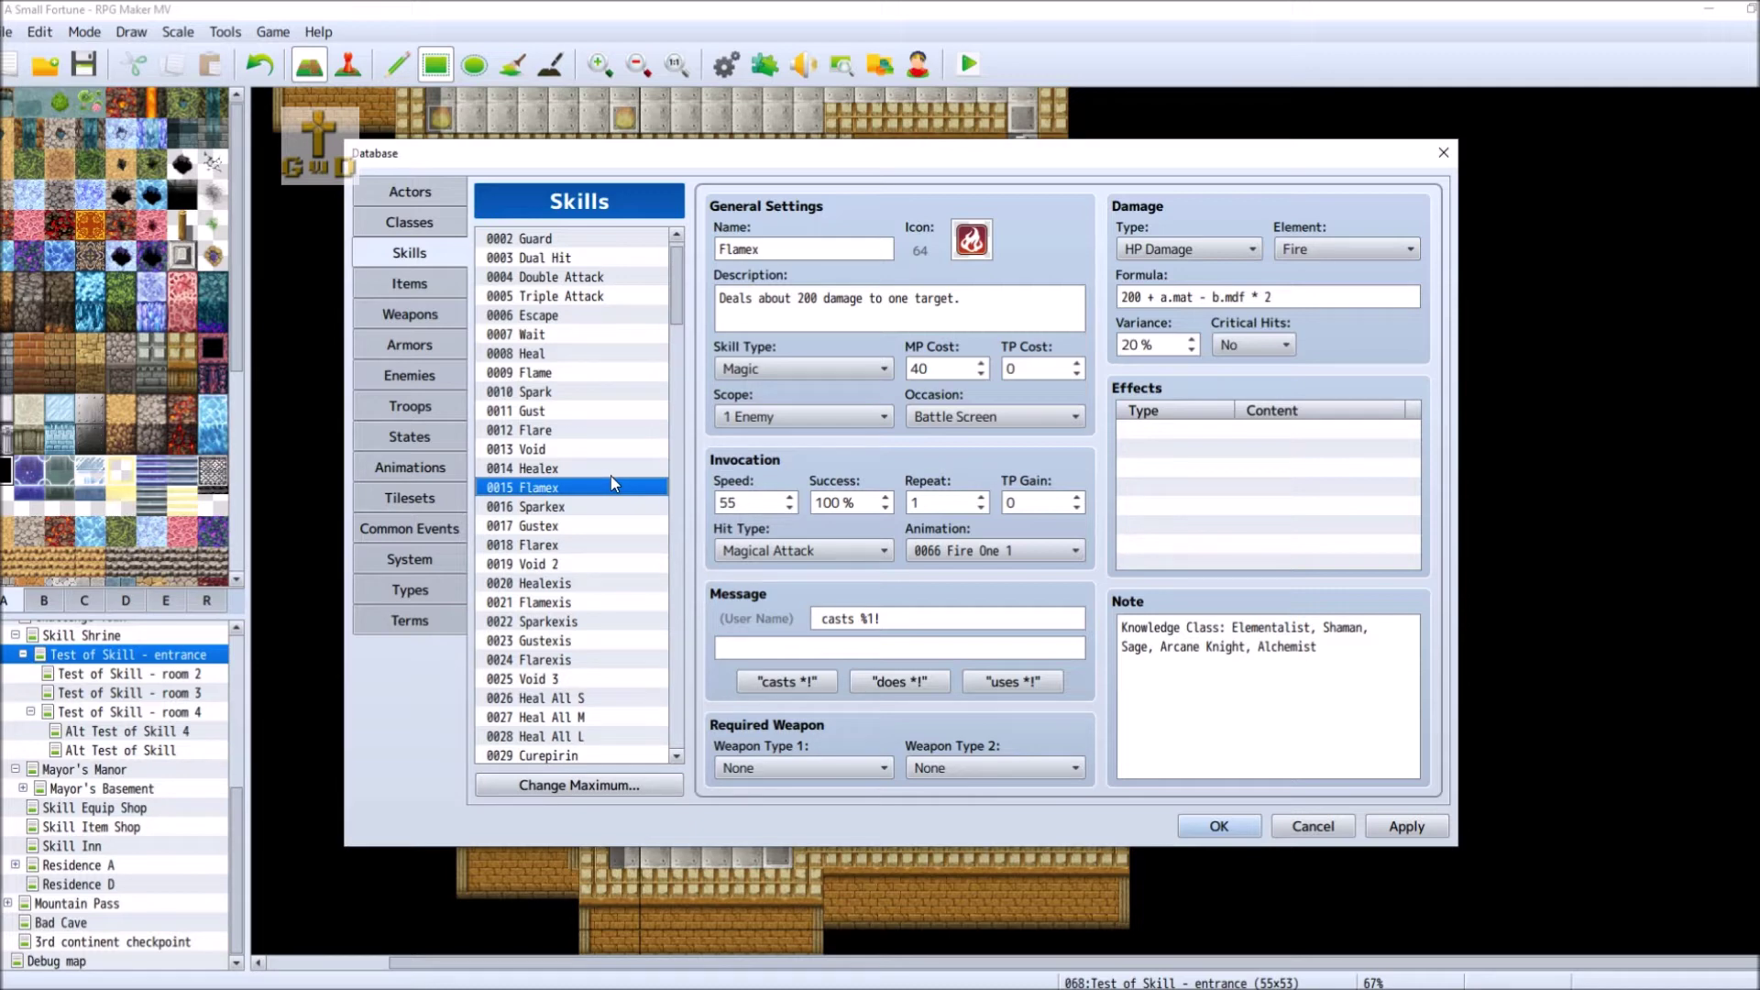
- Raise the maximum number of skills to 270 and select the new empty entry 0171
{"action": "left_click_drag", "start_coordinate": [676, 299], "coordinate": [667, 752]}
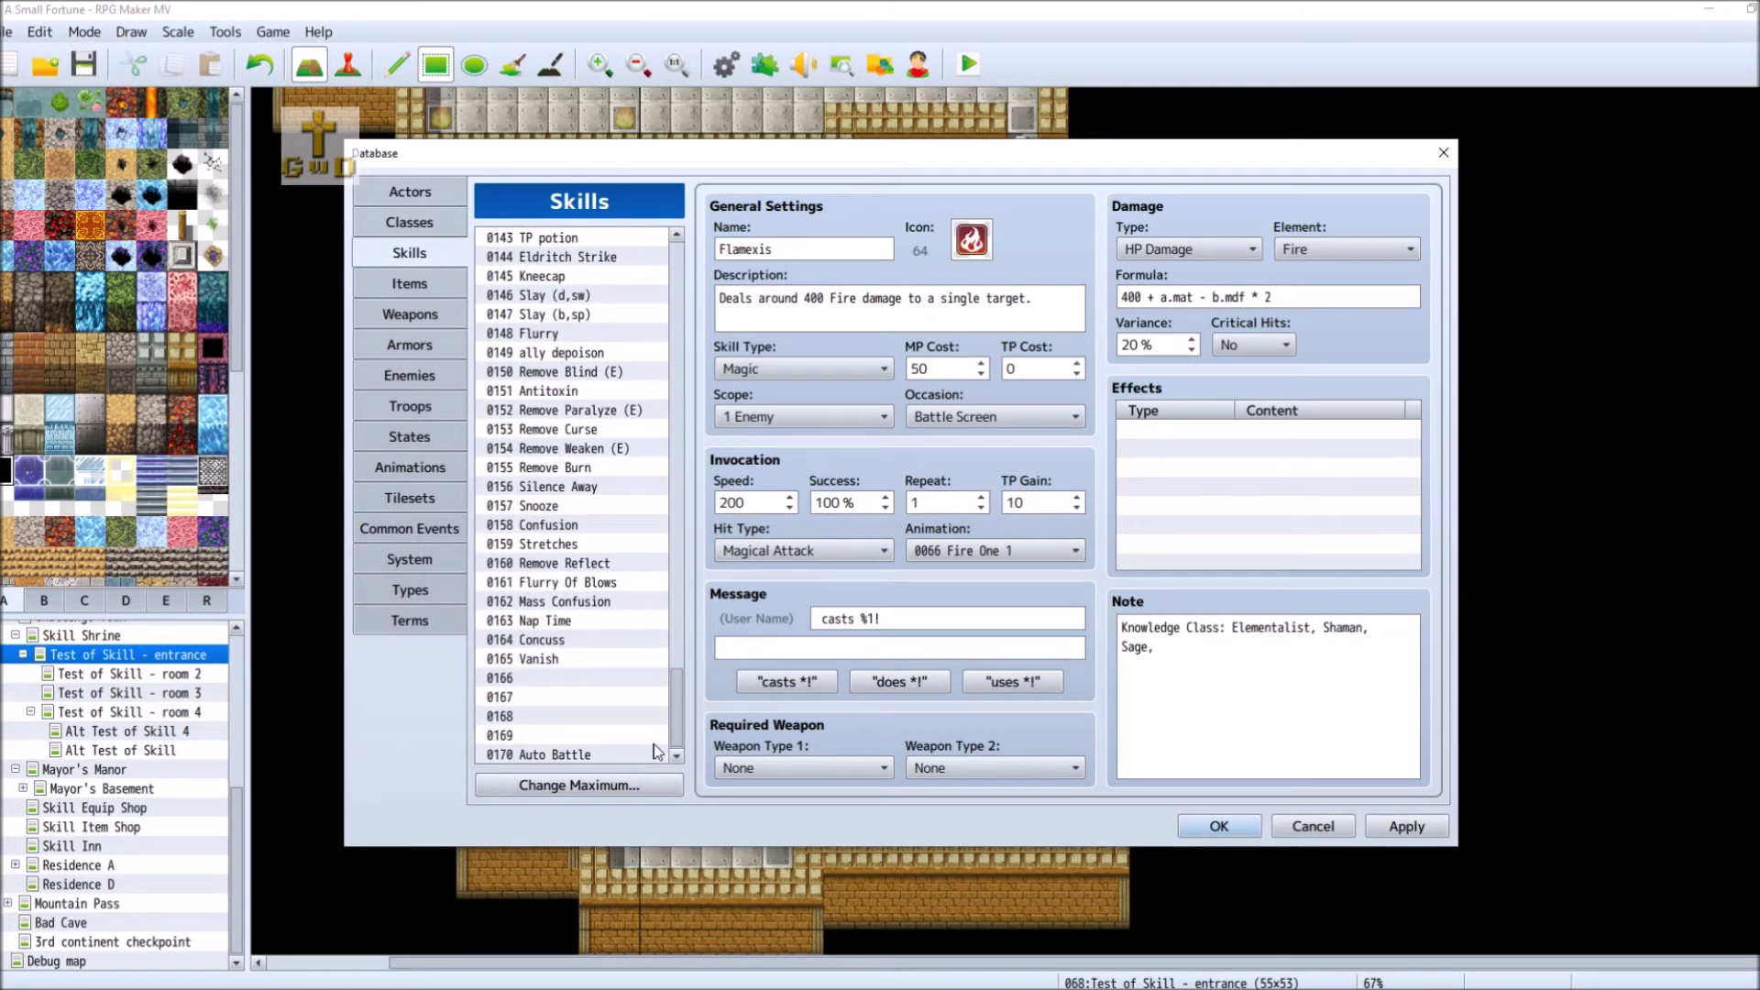
{"action": "left_click", "coordinate": [608, 785]}
{"action": "left_click_drag", "start_coordinate": [580, 726], "coordinate": [775, 708]}
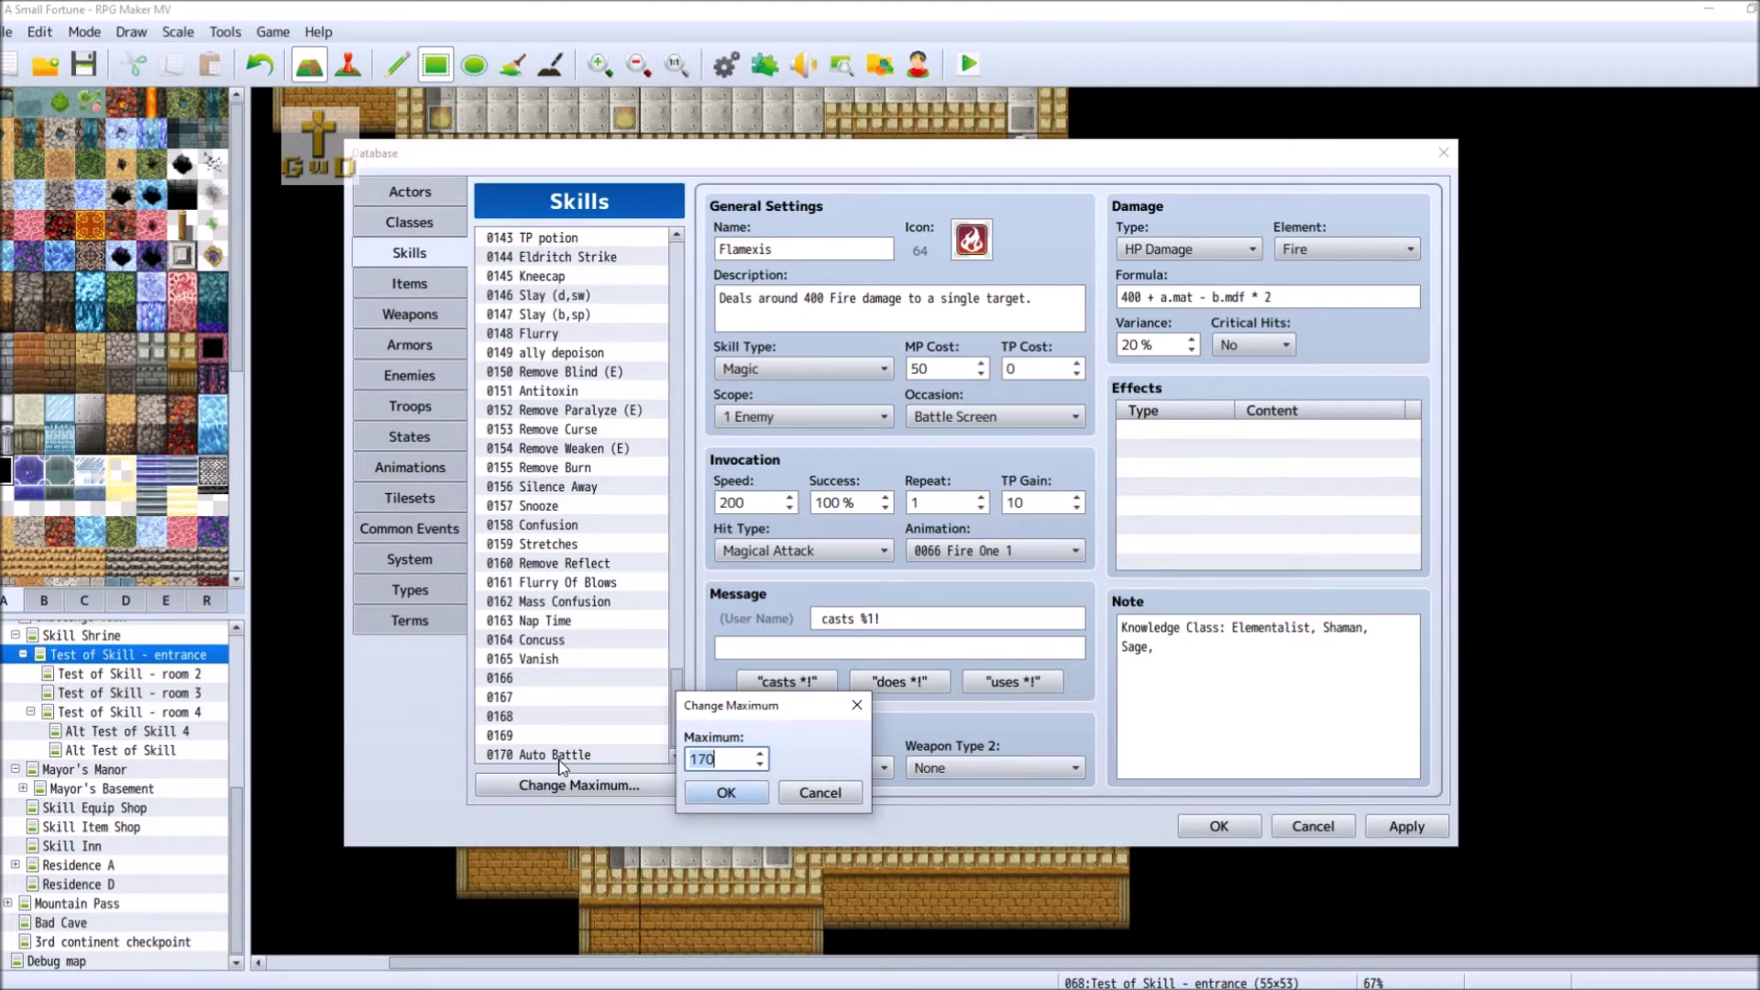
{"action": "type", "text": "270"}
{"action": "left_click", "coordinate": [726, 792]}
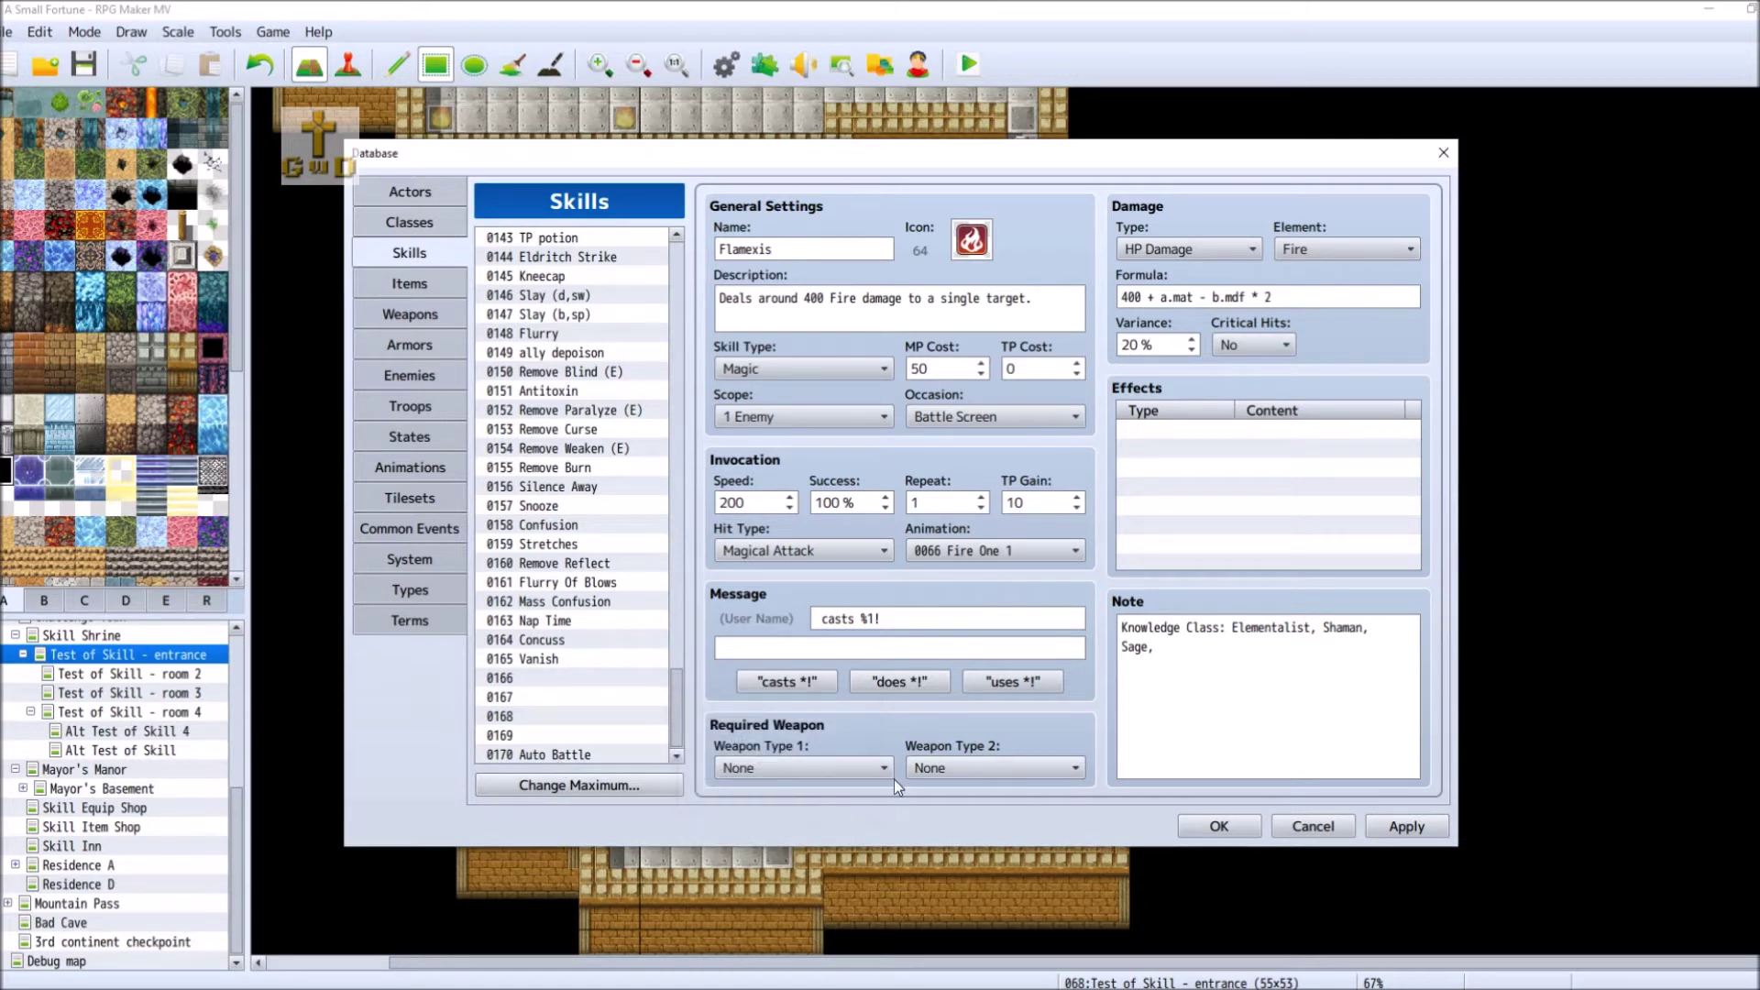
{"action": "left_click_drag", "start_coordinate": [675, 307], "coordinate": [670, 565]}
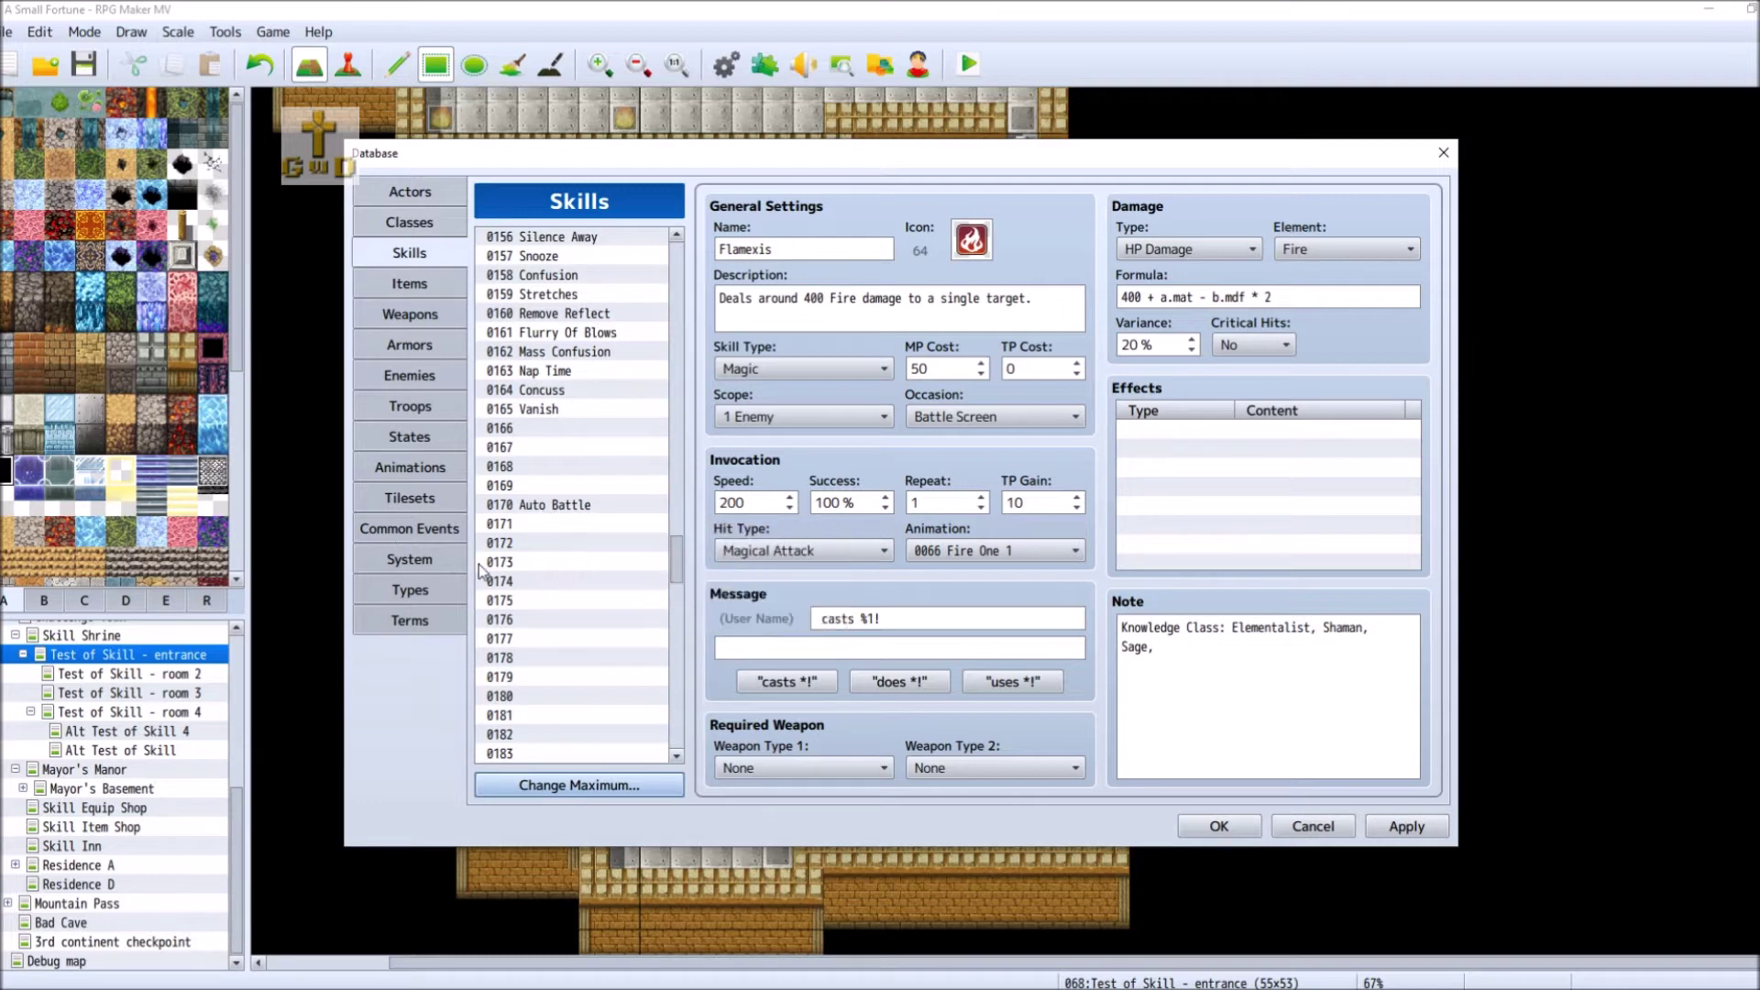
{"action": "left_click", "coordinate": [541, 526]}
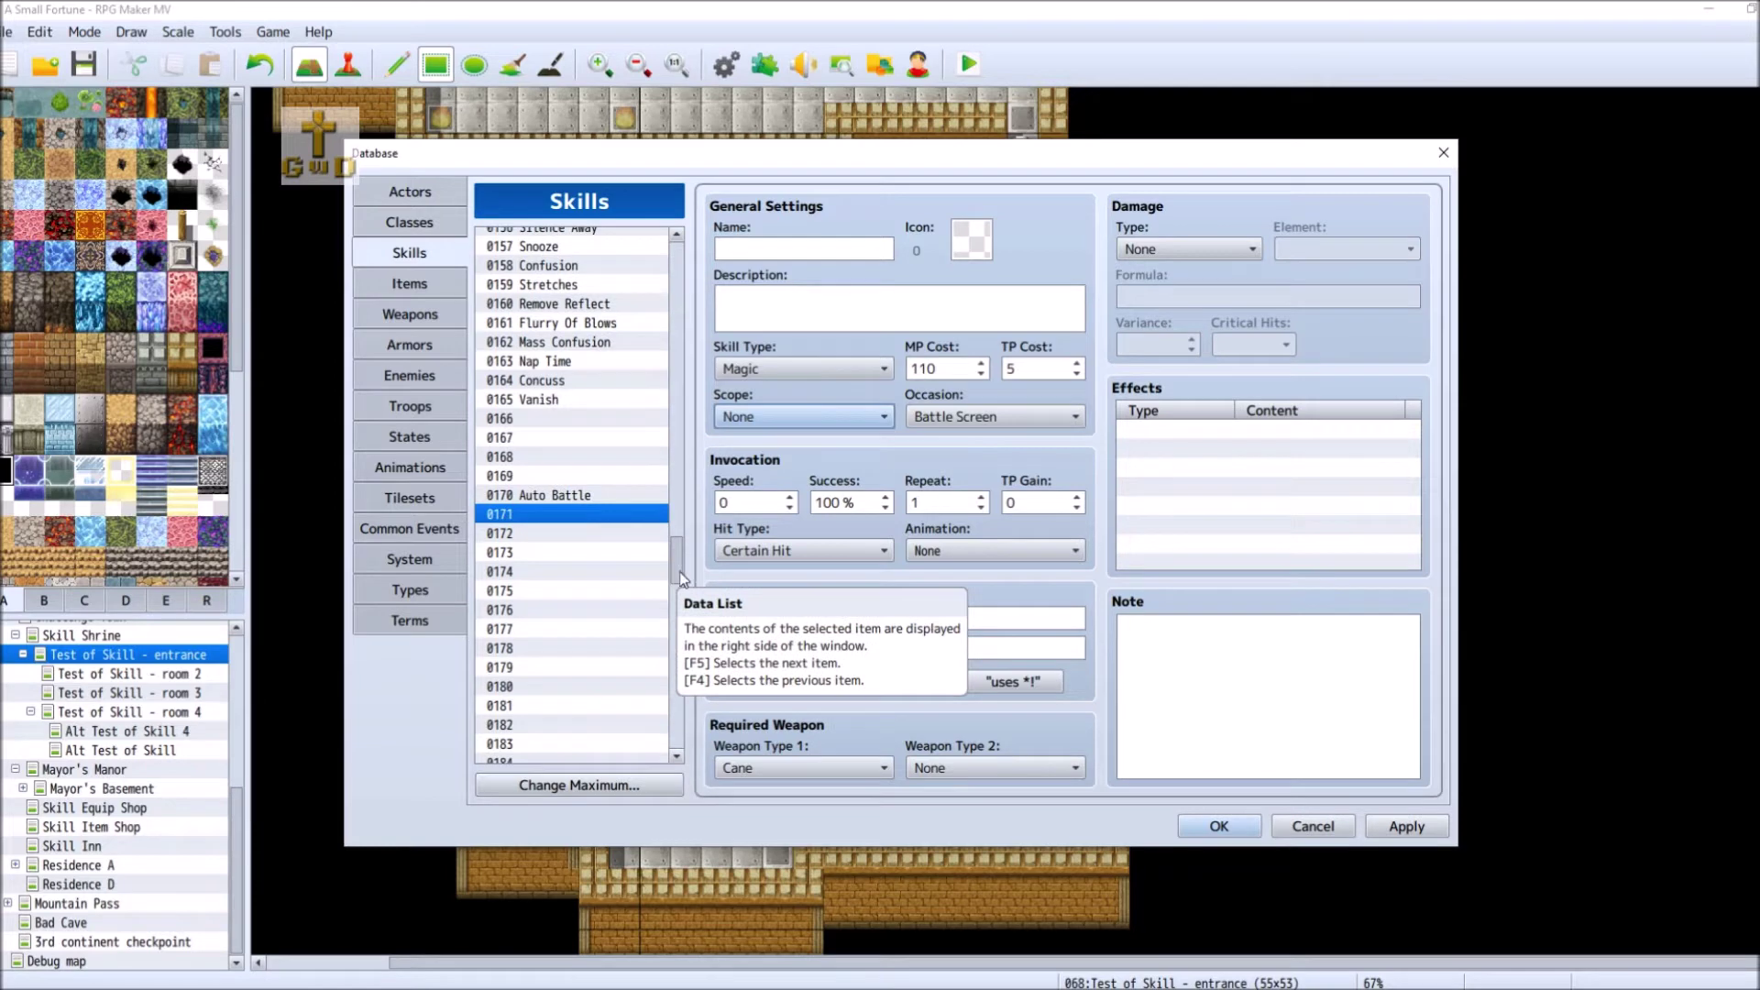
- Examine the buff effect, cost and class note of the Mat up 1 skill
{"action": "left_click_drag", "start_coordinate": [679, 570], "coordinate": [677, 454]}
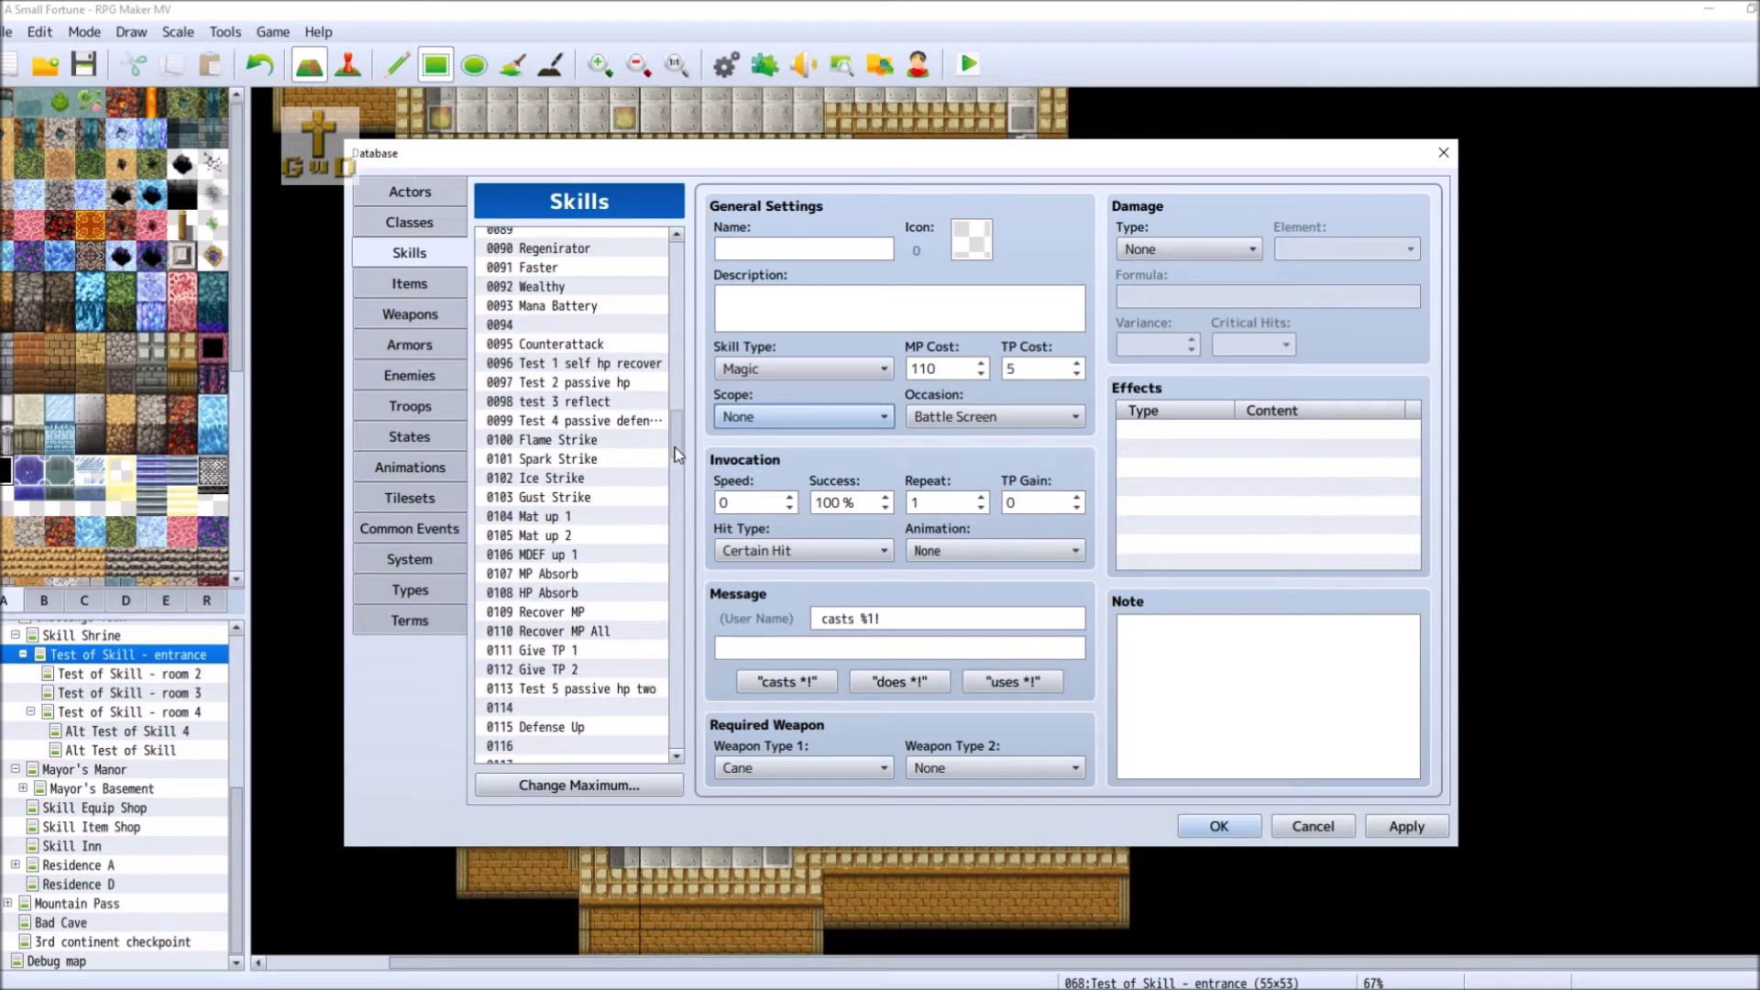
{"action": "left_click_drag", "start_coordinate": [675, 452], "coordinate": [675, 437]}
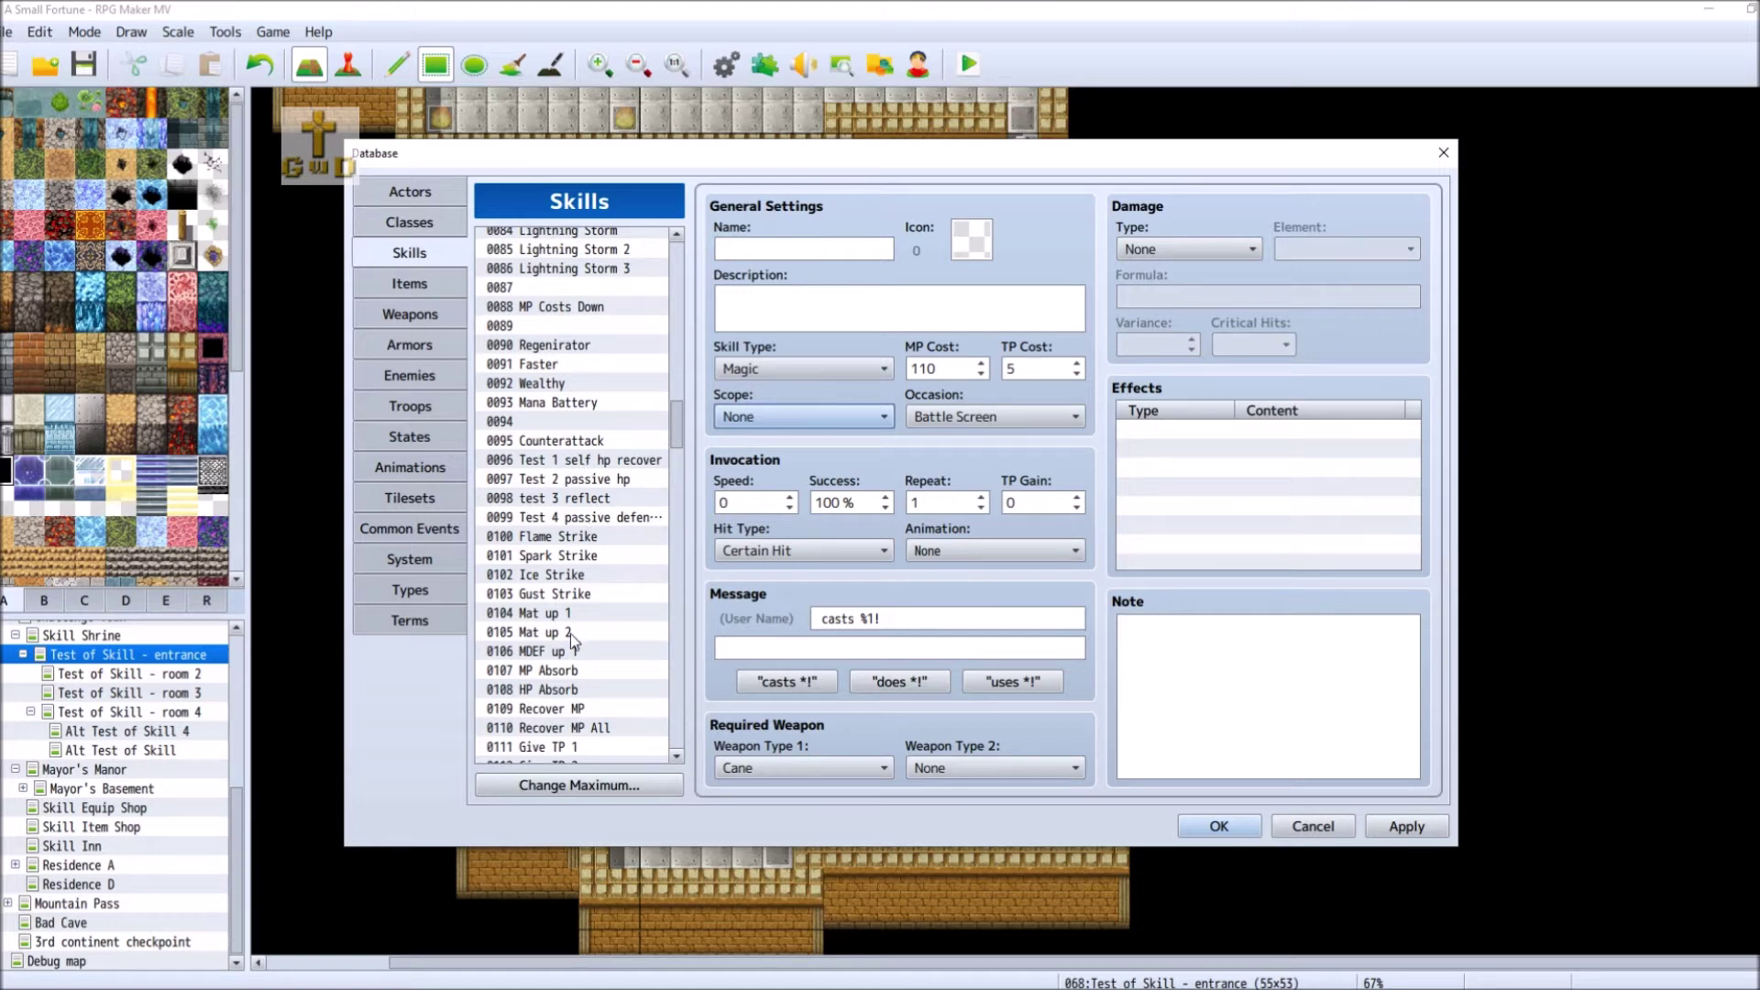
{"action": "left_click", "coordinate": [554, 612]}
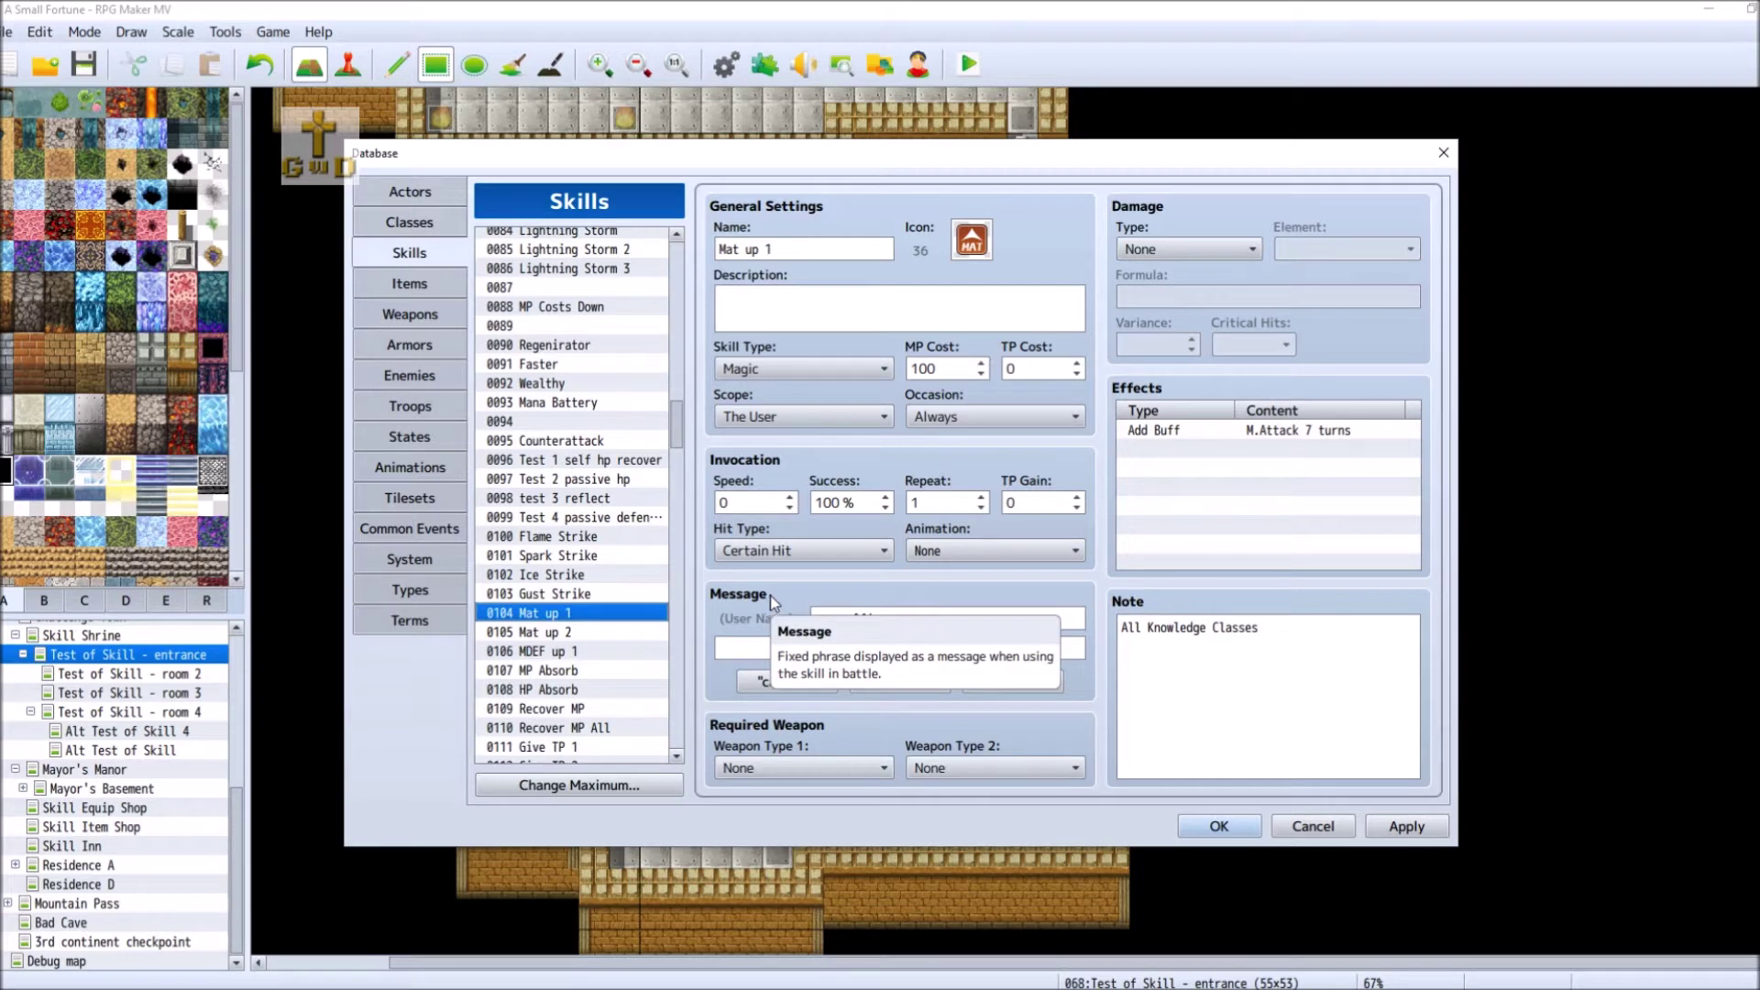
- Remove the leading maximum MP division from the MP Absorb skill's formula, leaving a.mp - b.mmp
{"action": "left_click_drag", "start_coordinate": [682, 441], "coordinate": [683, 458]}
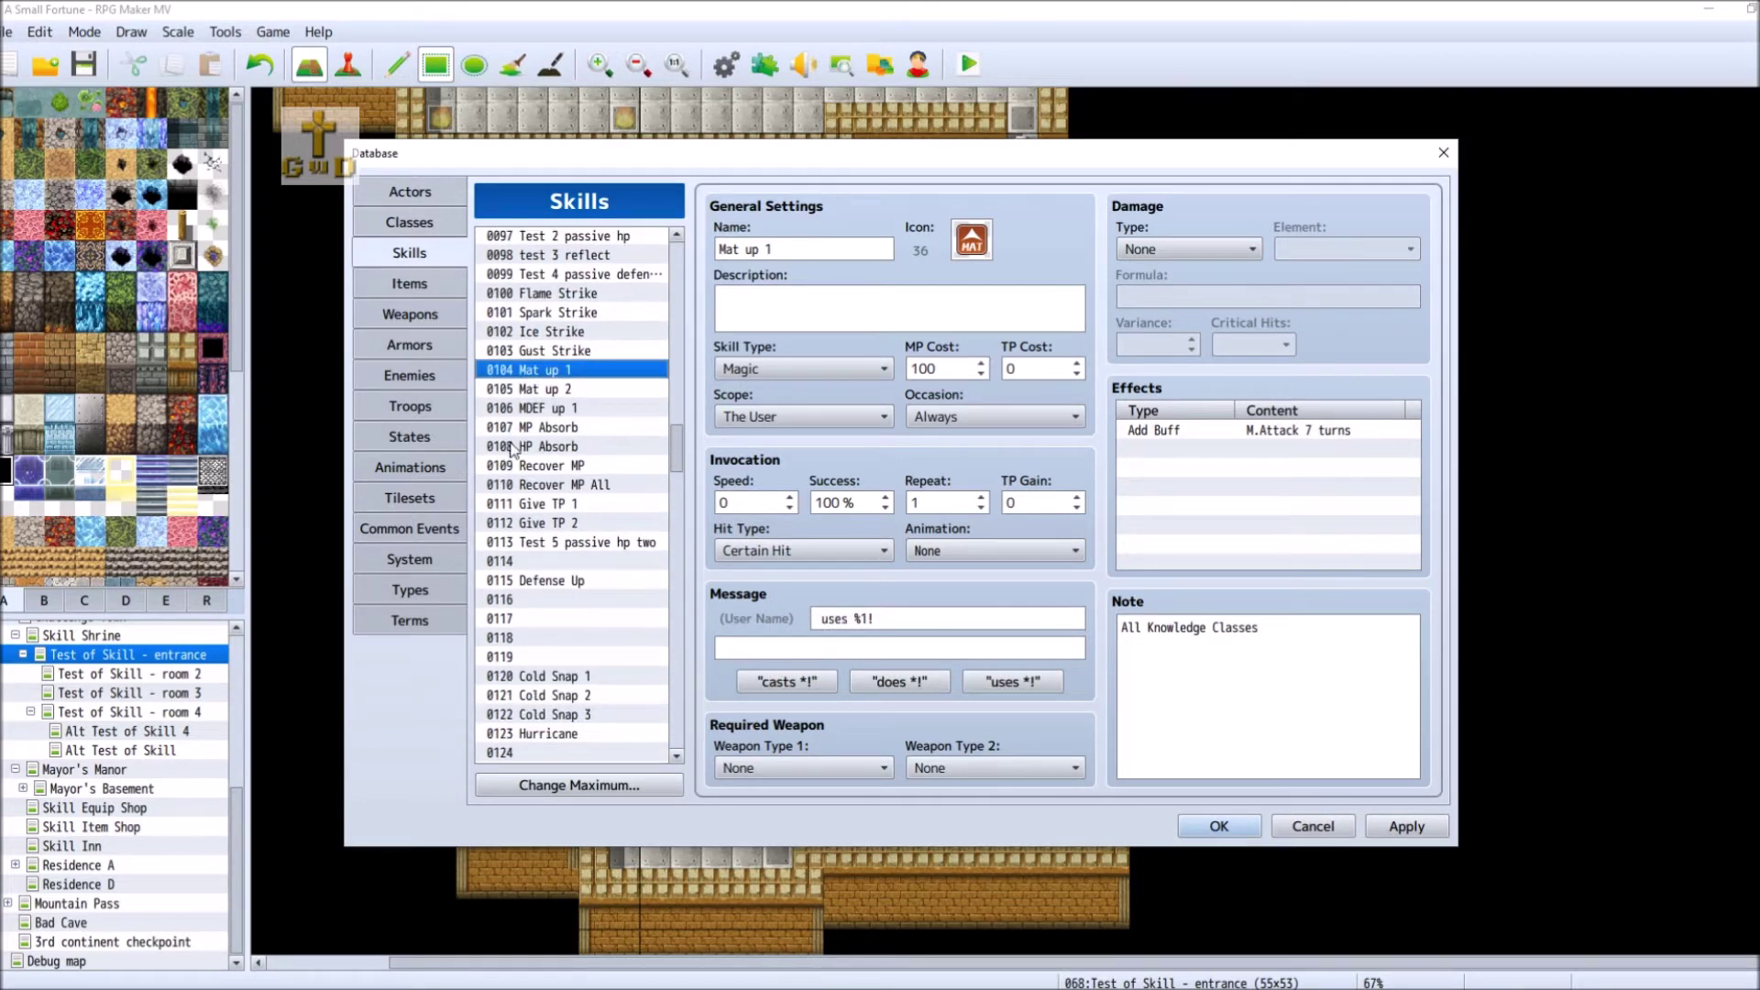
{"action": "left_click", "coordinate": [586, 429]}
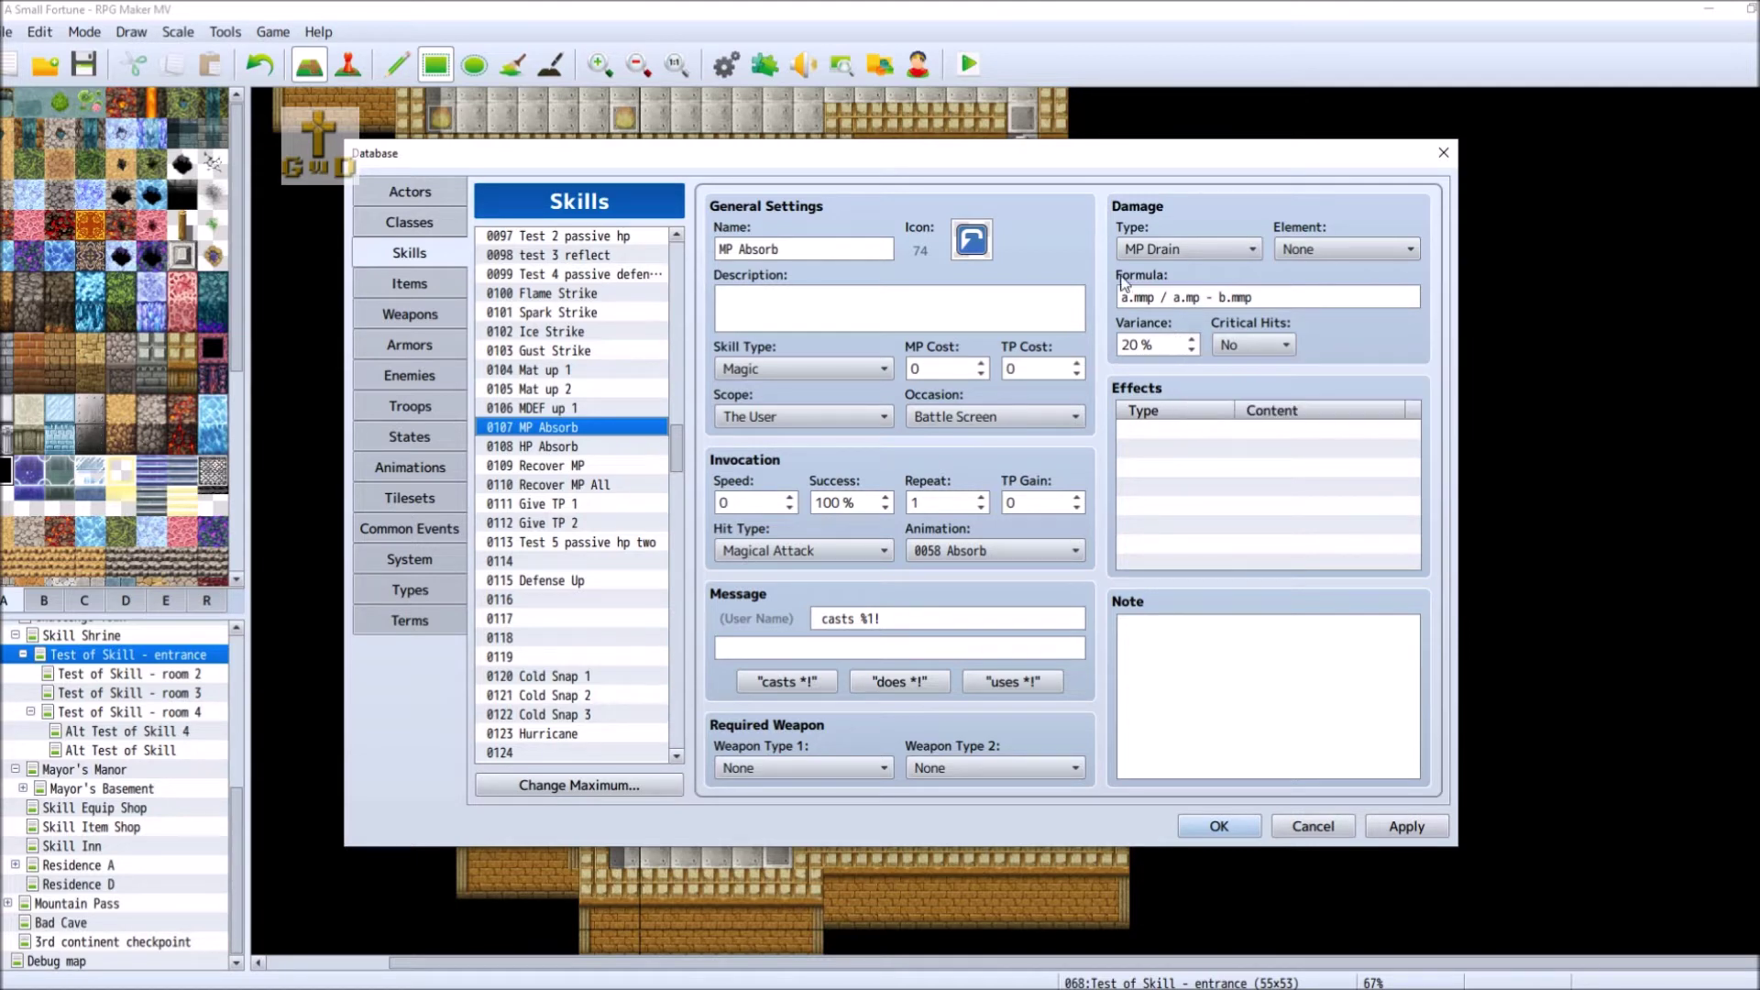
{"action": "triple_click", "coordinate": [1169, 295]}
{"action": "left_click", "coordinate": [1177, 298]}
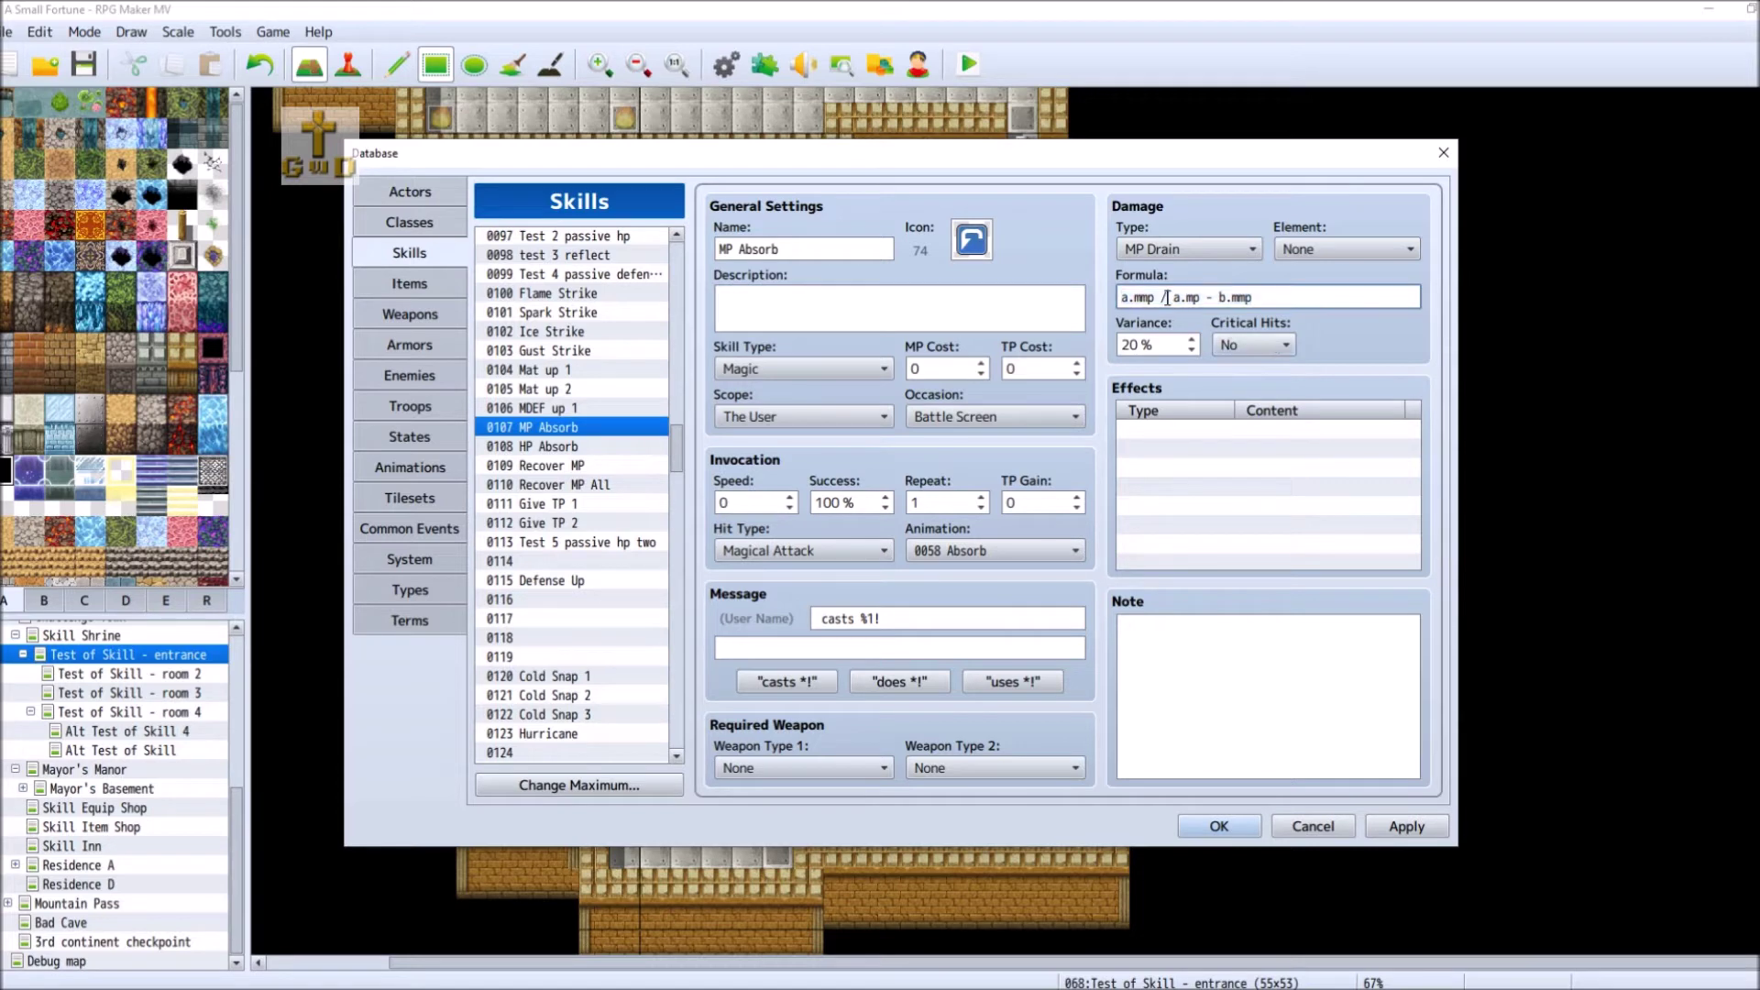
{"action": "key", "text": "BackSpace"}
{"action": "key", "text": "BackSpace"}
{"action": "key", "text": "BackSpace"}
{"action": "key", "text": "BackSpace"}
{"action": "key", "text": "BackSpace"}
{"action": "key", "text": "BackSpace"}
{"action": "key", "text": "BackSpace"}
{"action": "key", "text": "Delete"}
- Change the MP Absorb skill's formula to a.mmp - b.mp and apply the database changes
{"action": "mouse_move", "coordinate": [1139, 294]}
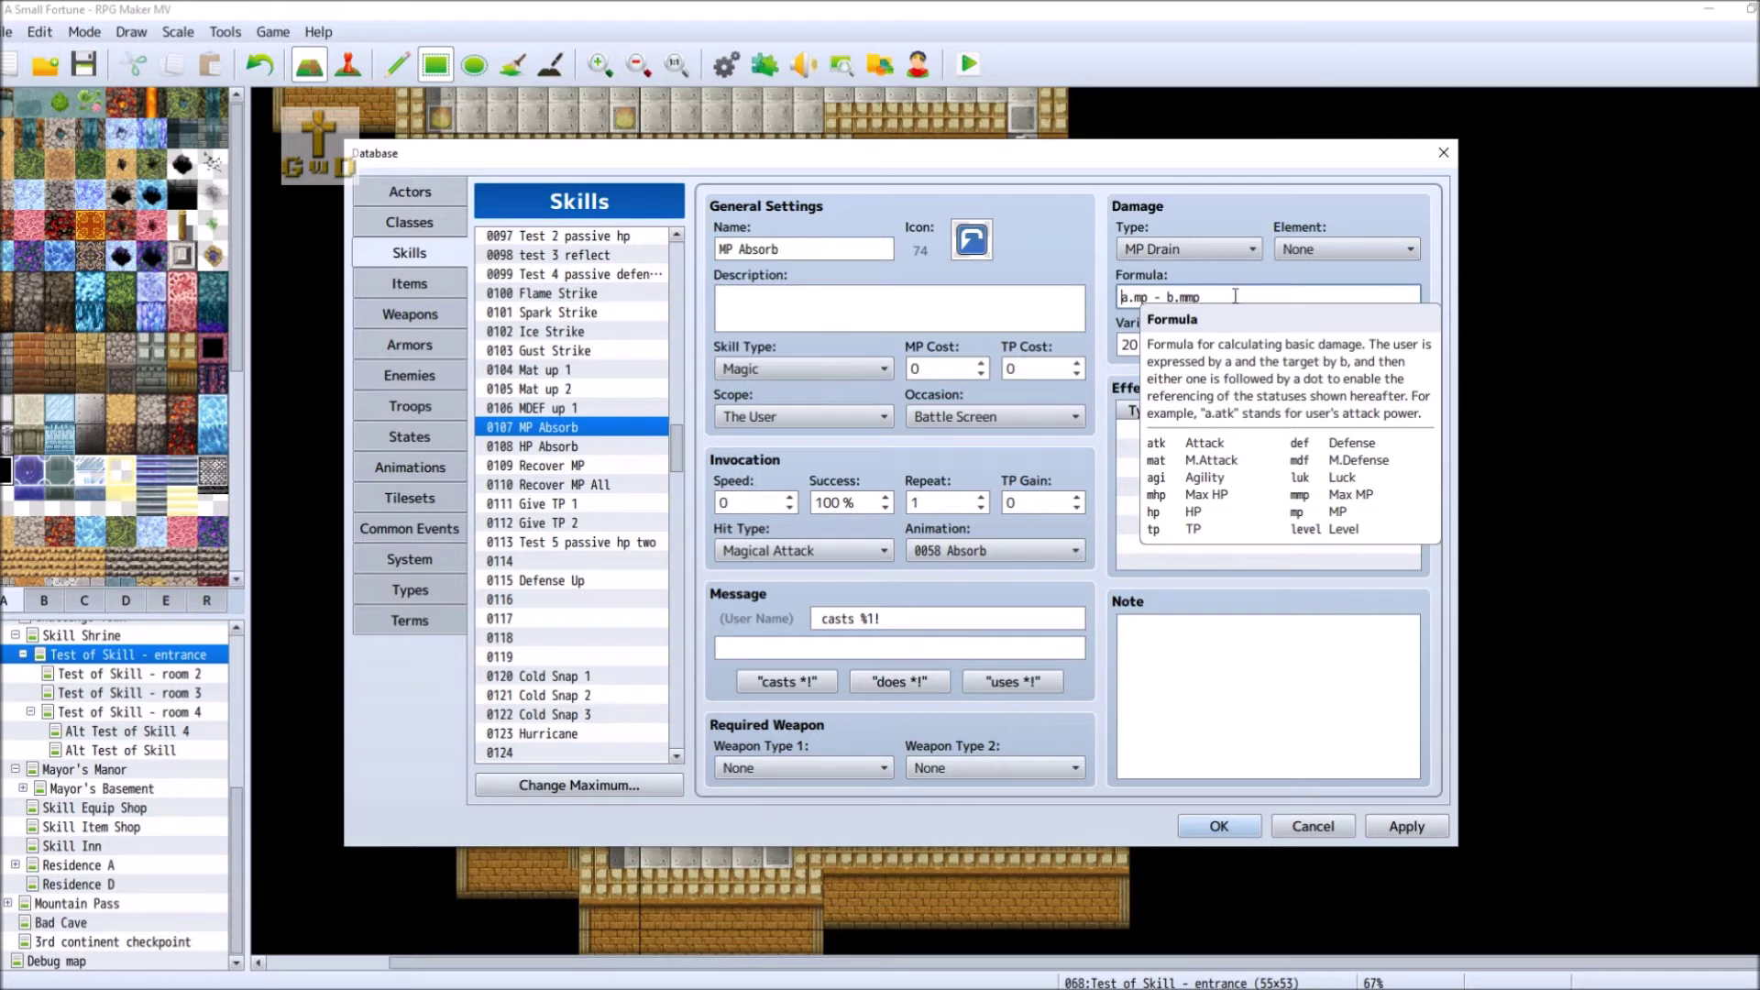
{"action": "left_click", "coordinate": [1143, 297]}
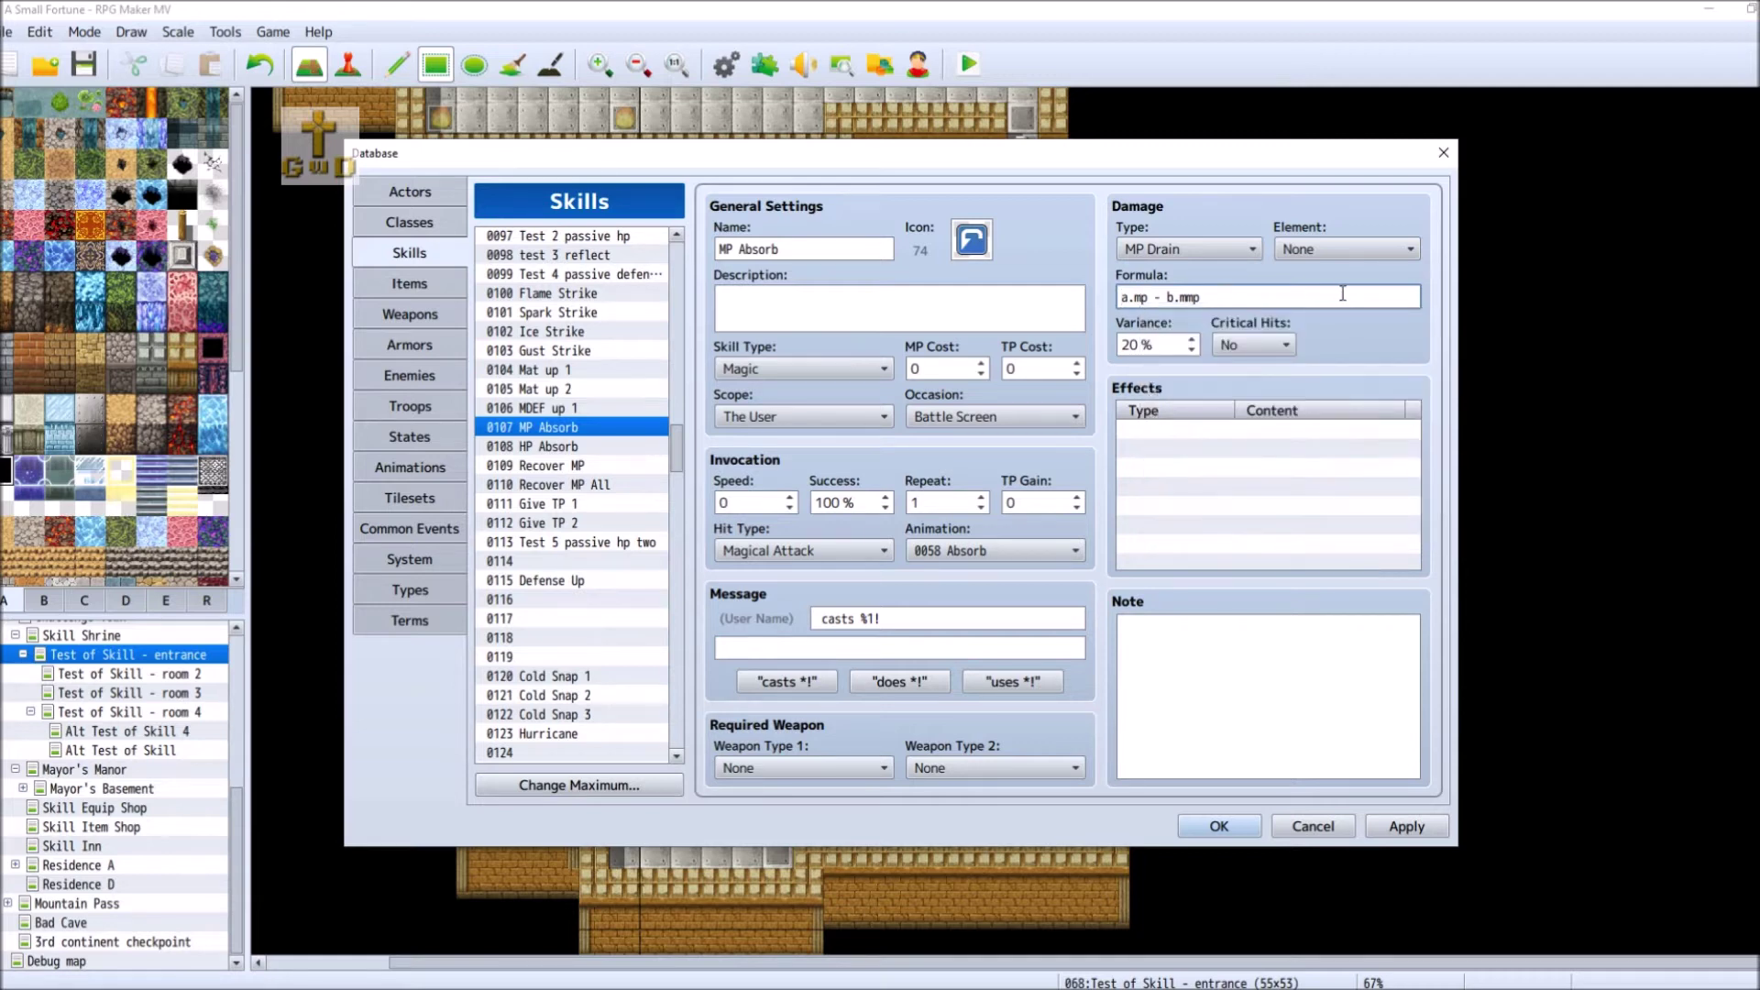
{"action": "type", "text": "h"}
{"action": "left_click", "coordinate": [1201, 297]}
{"action": "key", "text": "BackSpace"}
{"action": "key", "text": "Left"}
{"action": "key", "text": "Left"}
{"action": "key", "text": "Left"}
{"action": "key", "text": "Left"}
{"action": "key", "text": "Left"}
{"action": "key", "text": "Left"}
{"action": "key", "text": "Left"}
{"action": "key", "text": "Left"}
{"action": "key", "text": "Delete"}
{"action": "type", "text": "m"}
{"action": "left_click", "coordinate": [1406, 826]}
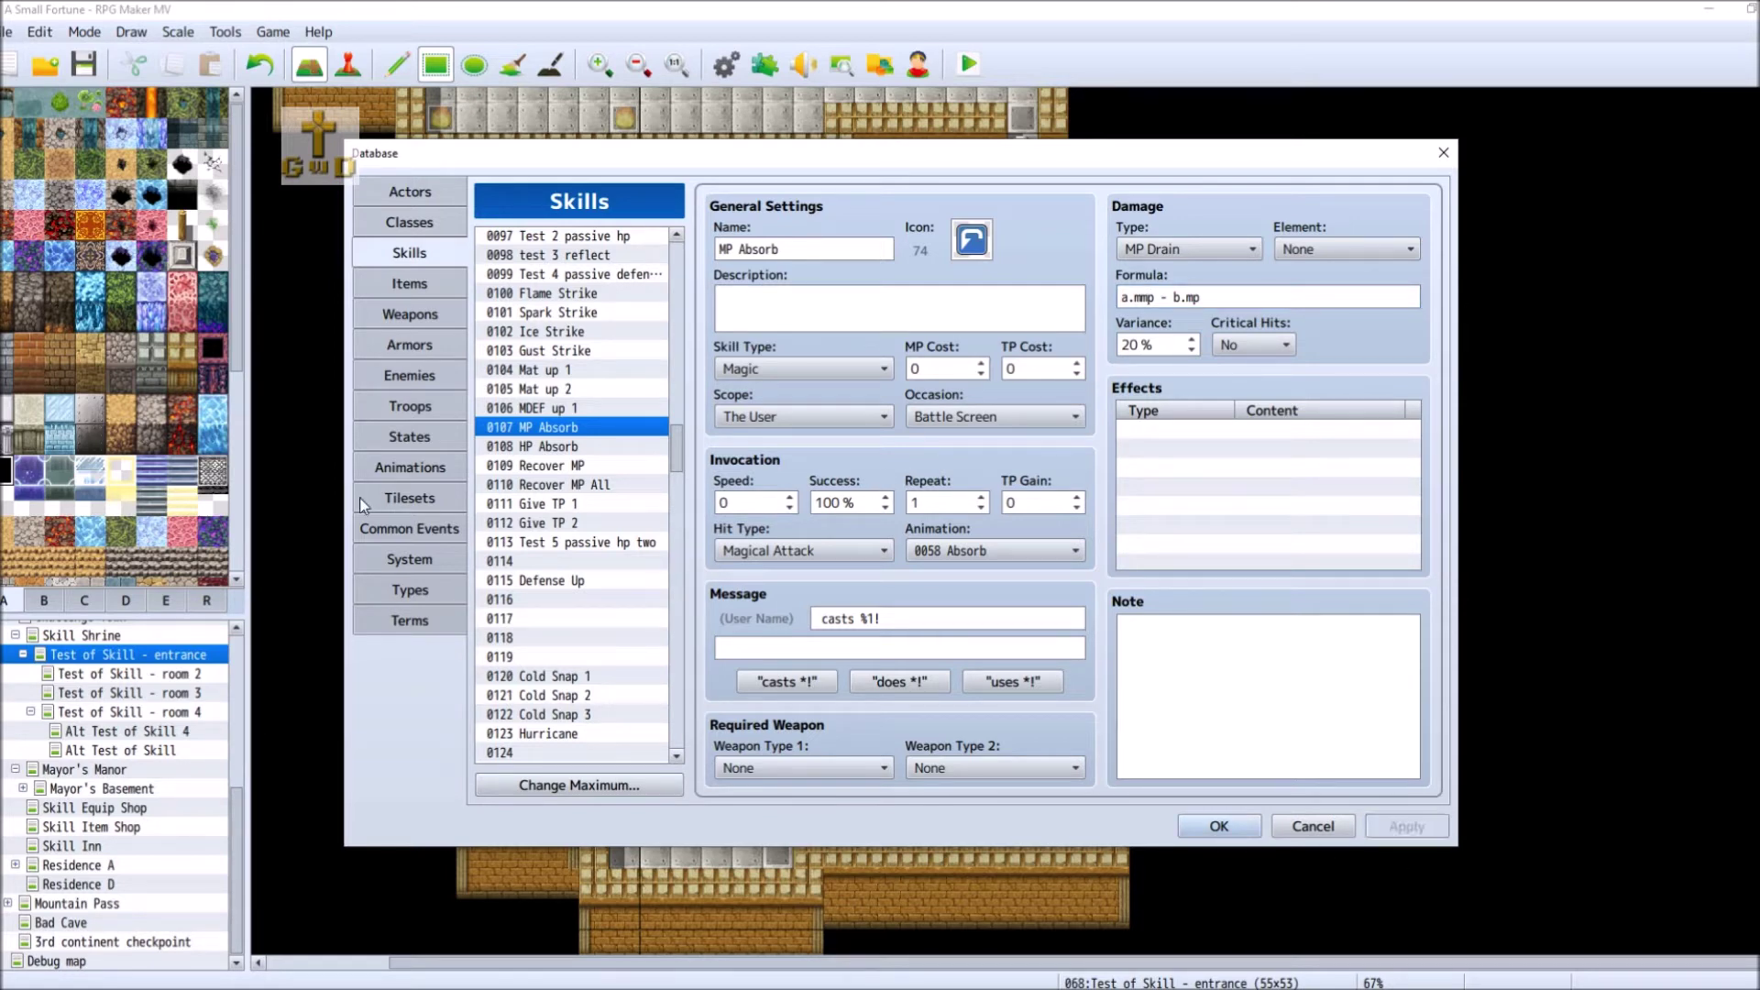
- Review the Recover MP skill's effect and the traits and removal conditions of the MP regen state
{"action": "left_click", "coordinate": [591, 465]}
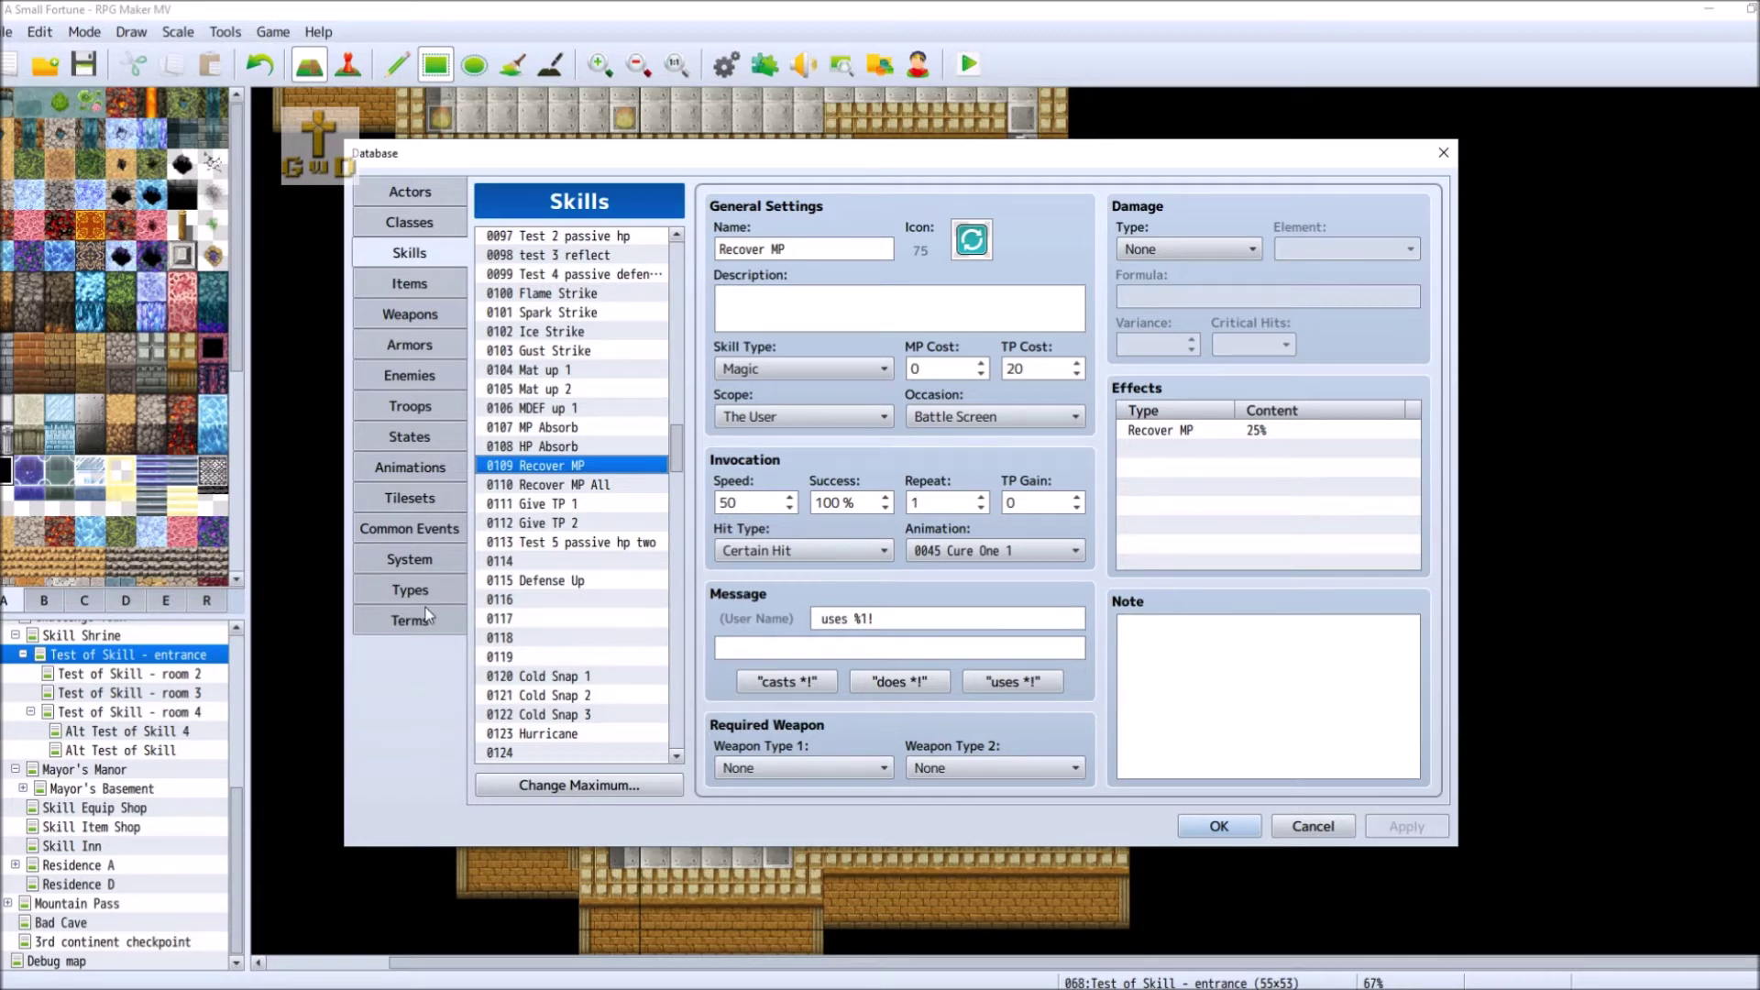
{"action": "left_click", "coordinate": [439, 432]}
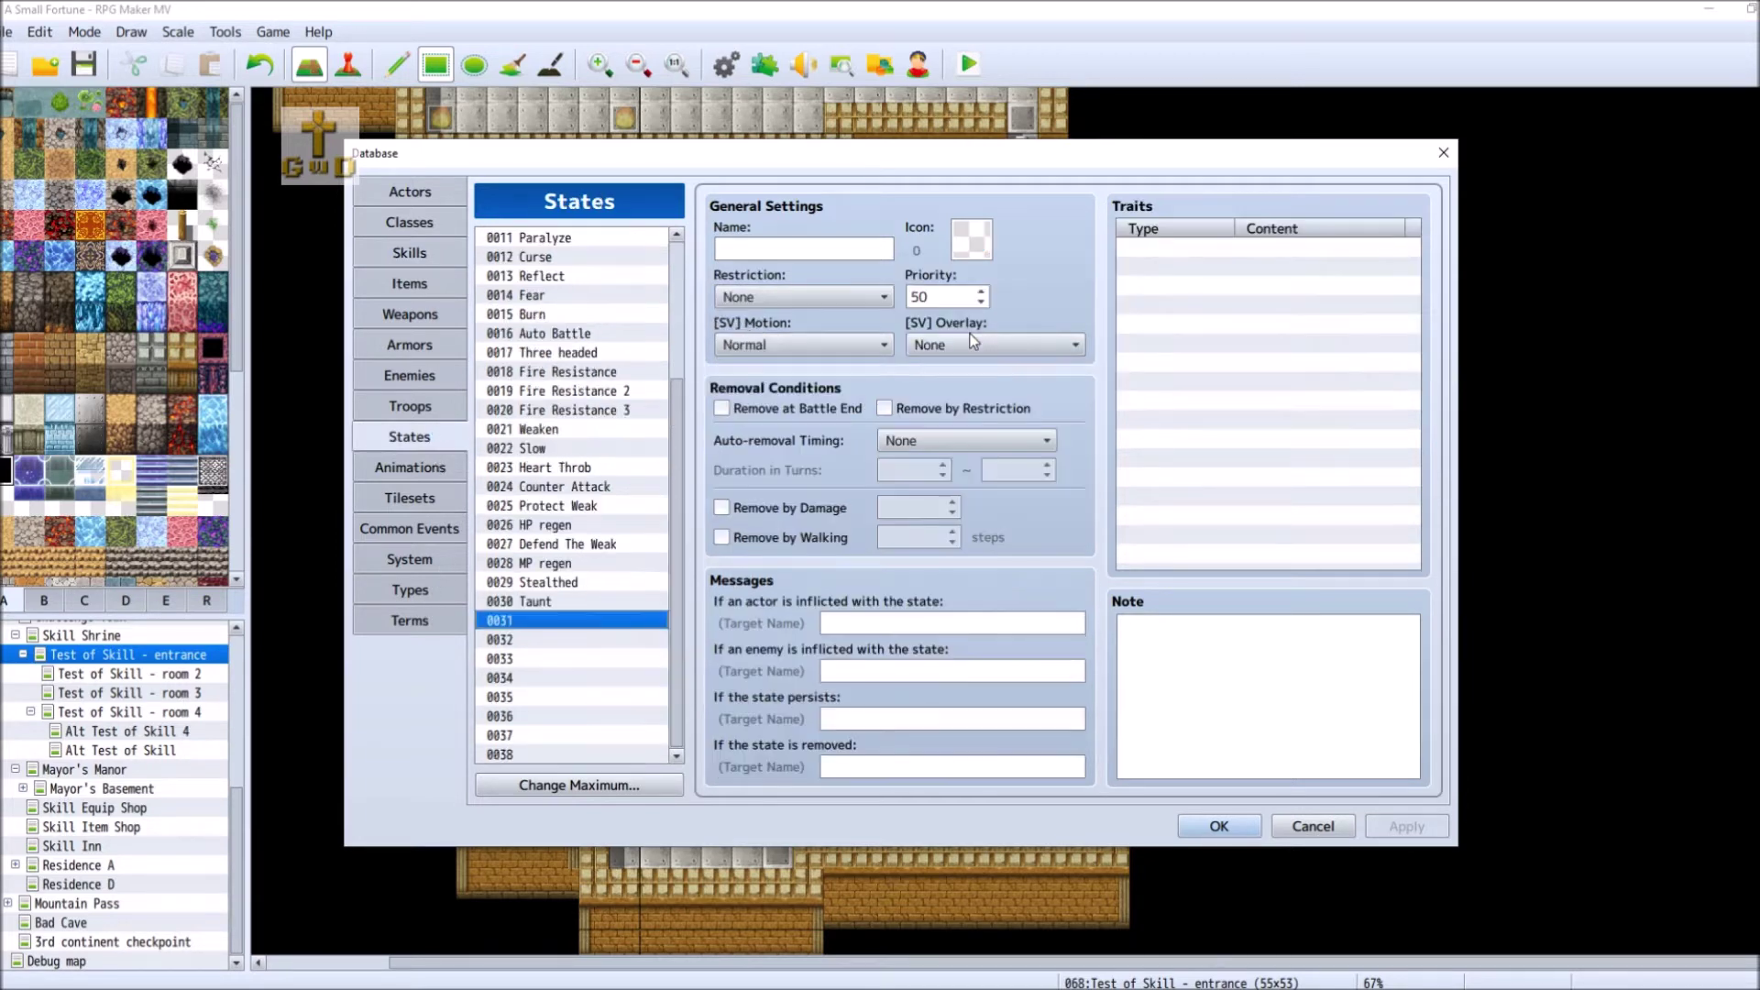
{"action": "left_click", "coordinate": [568, 565]}
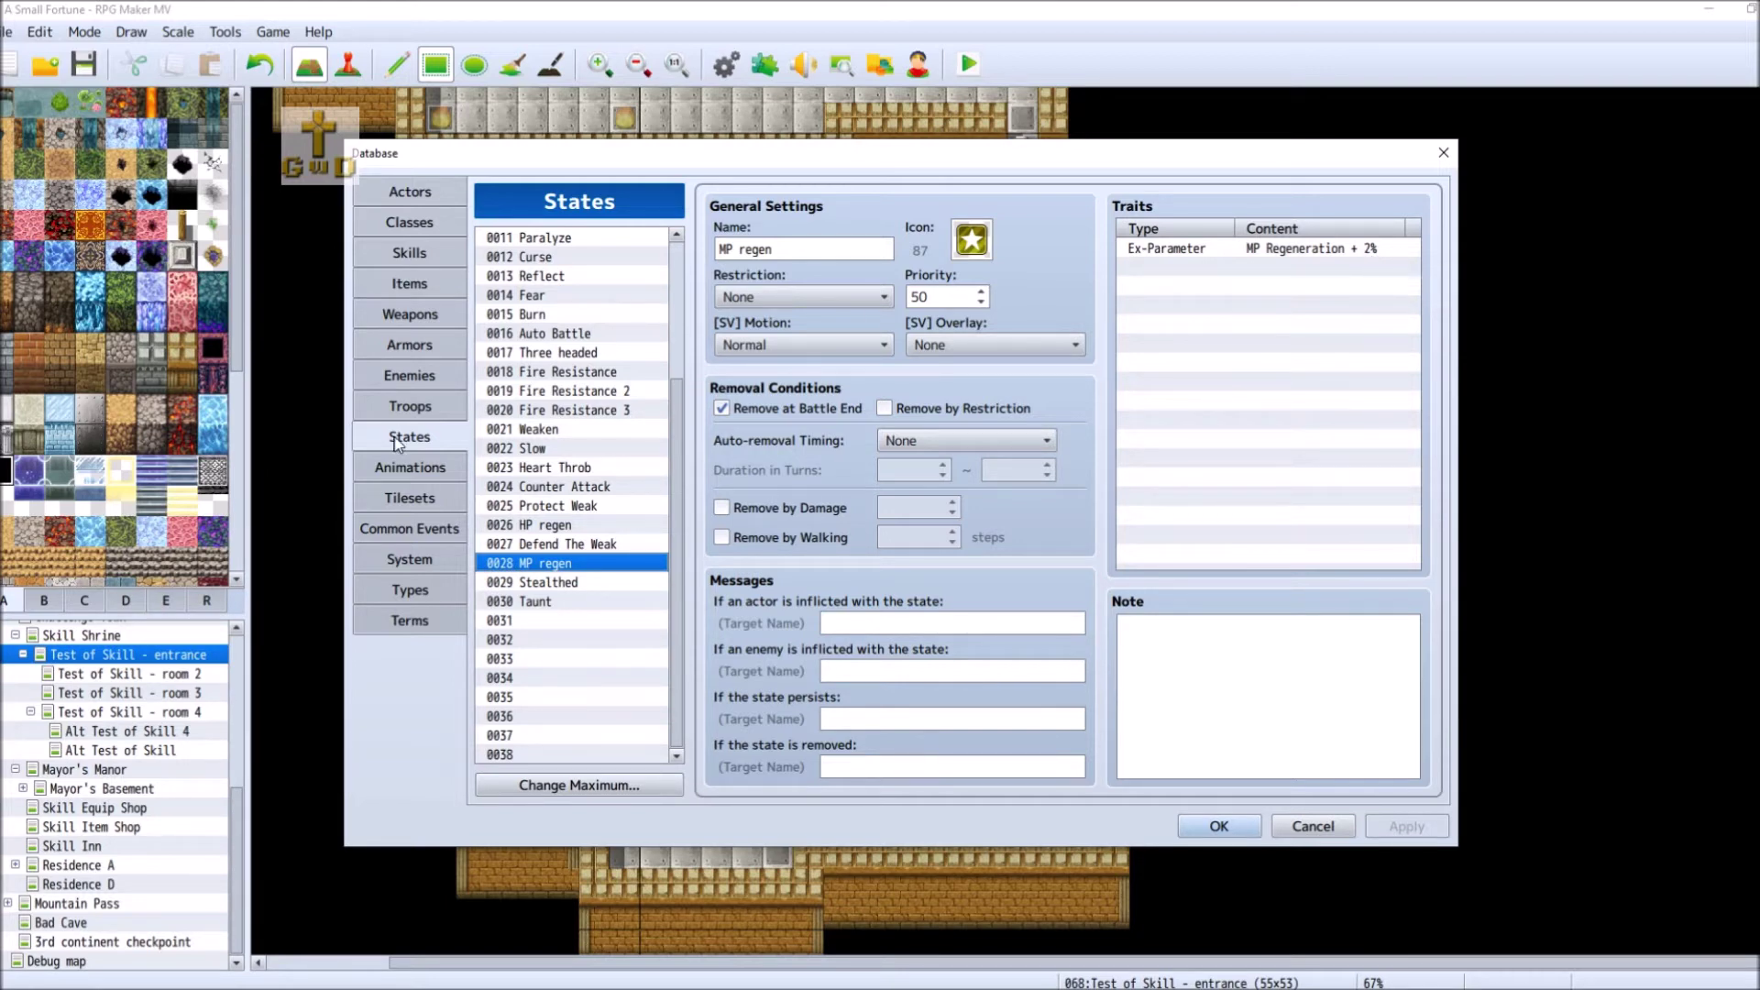
- Add an effect to the empty skill 0114 that adds the MP regen state at 100%
{"action": "left_click", "coordinate": [442, 254]}
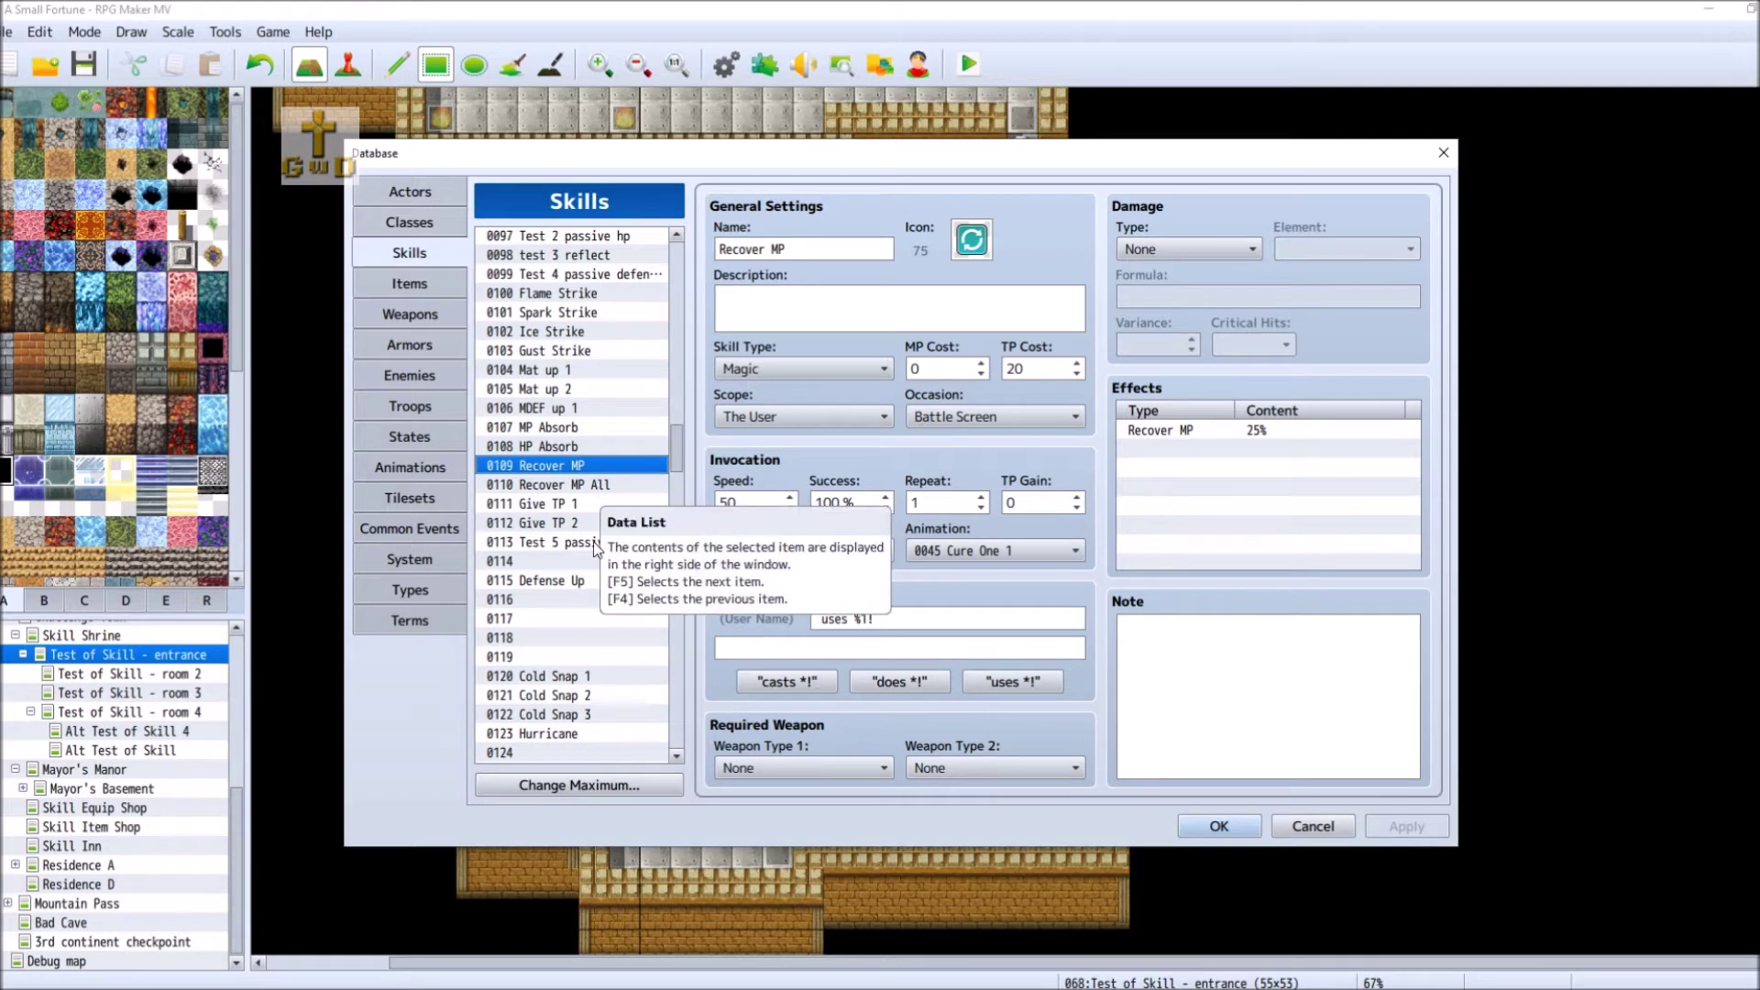
{"action": "left_click", "coordinate": [561, 561]}
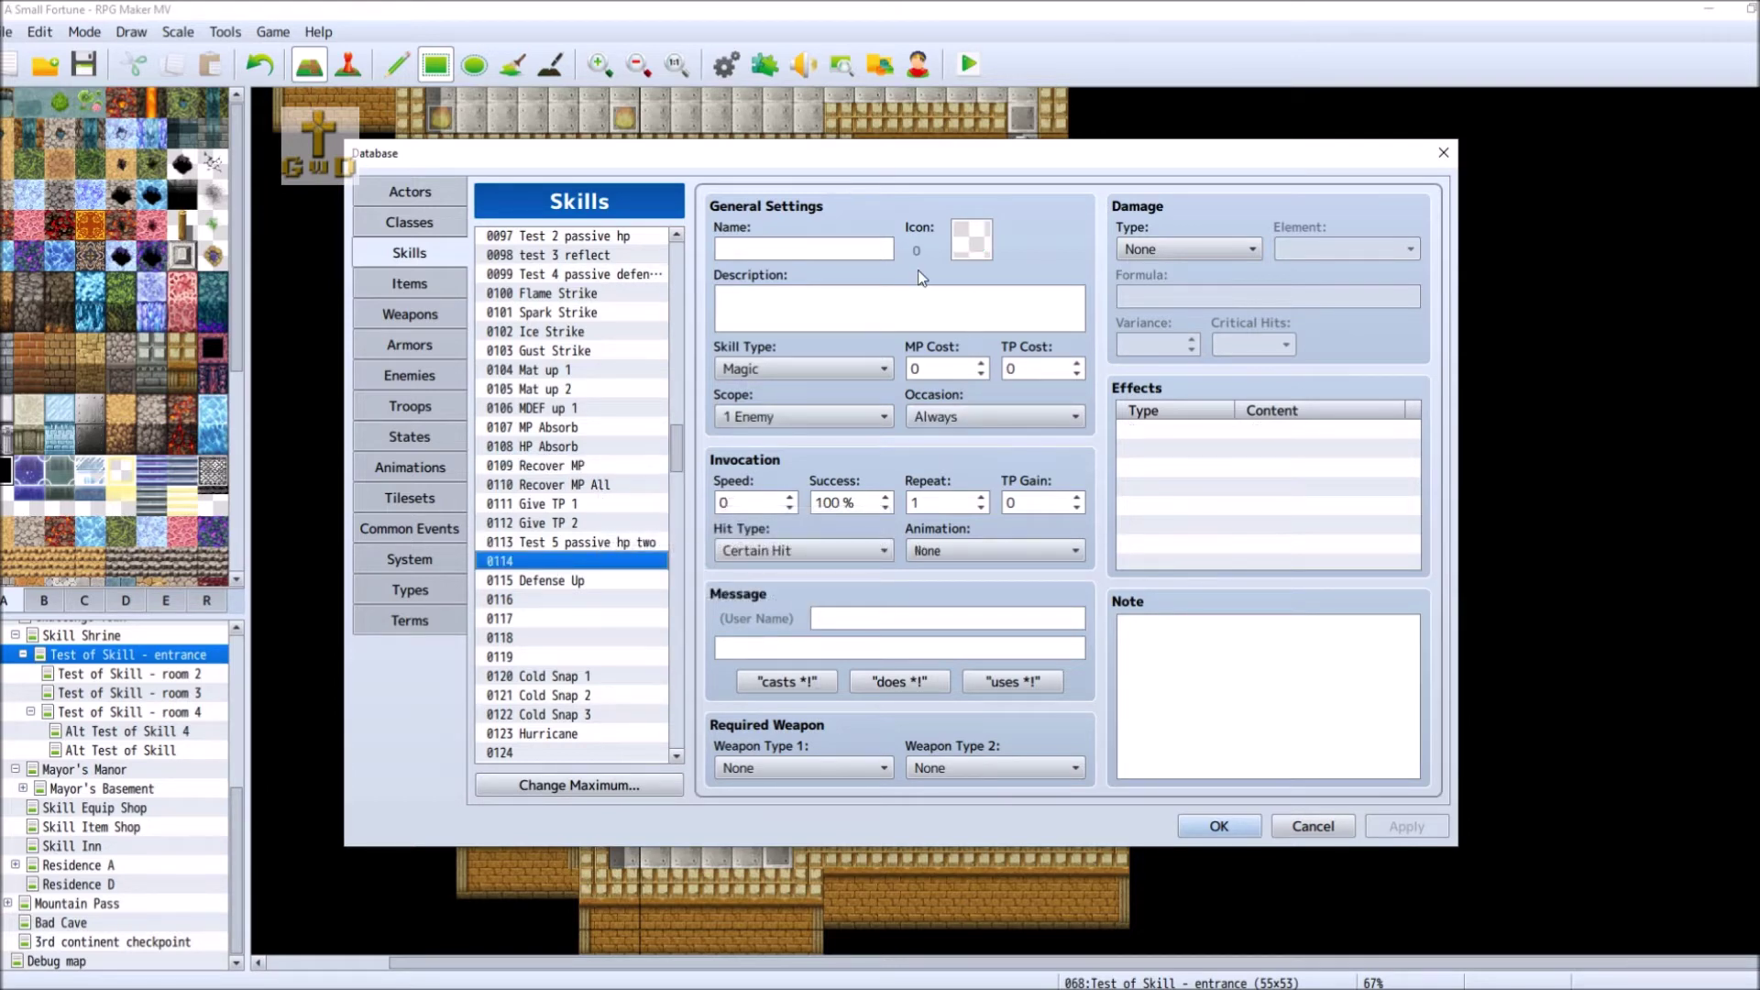
{"action": "double_click", "coordinate": [1192, 431]}
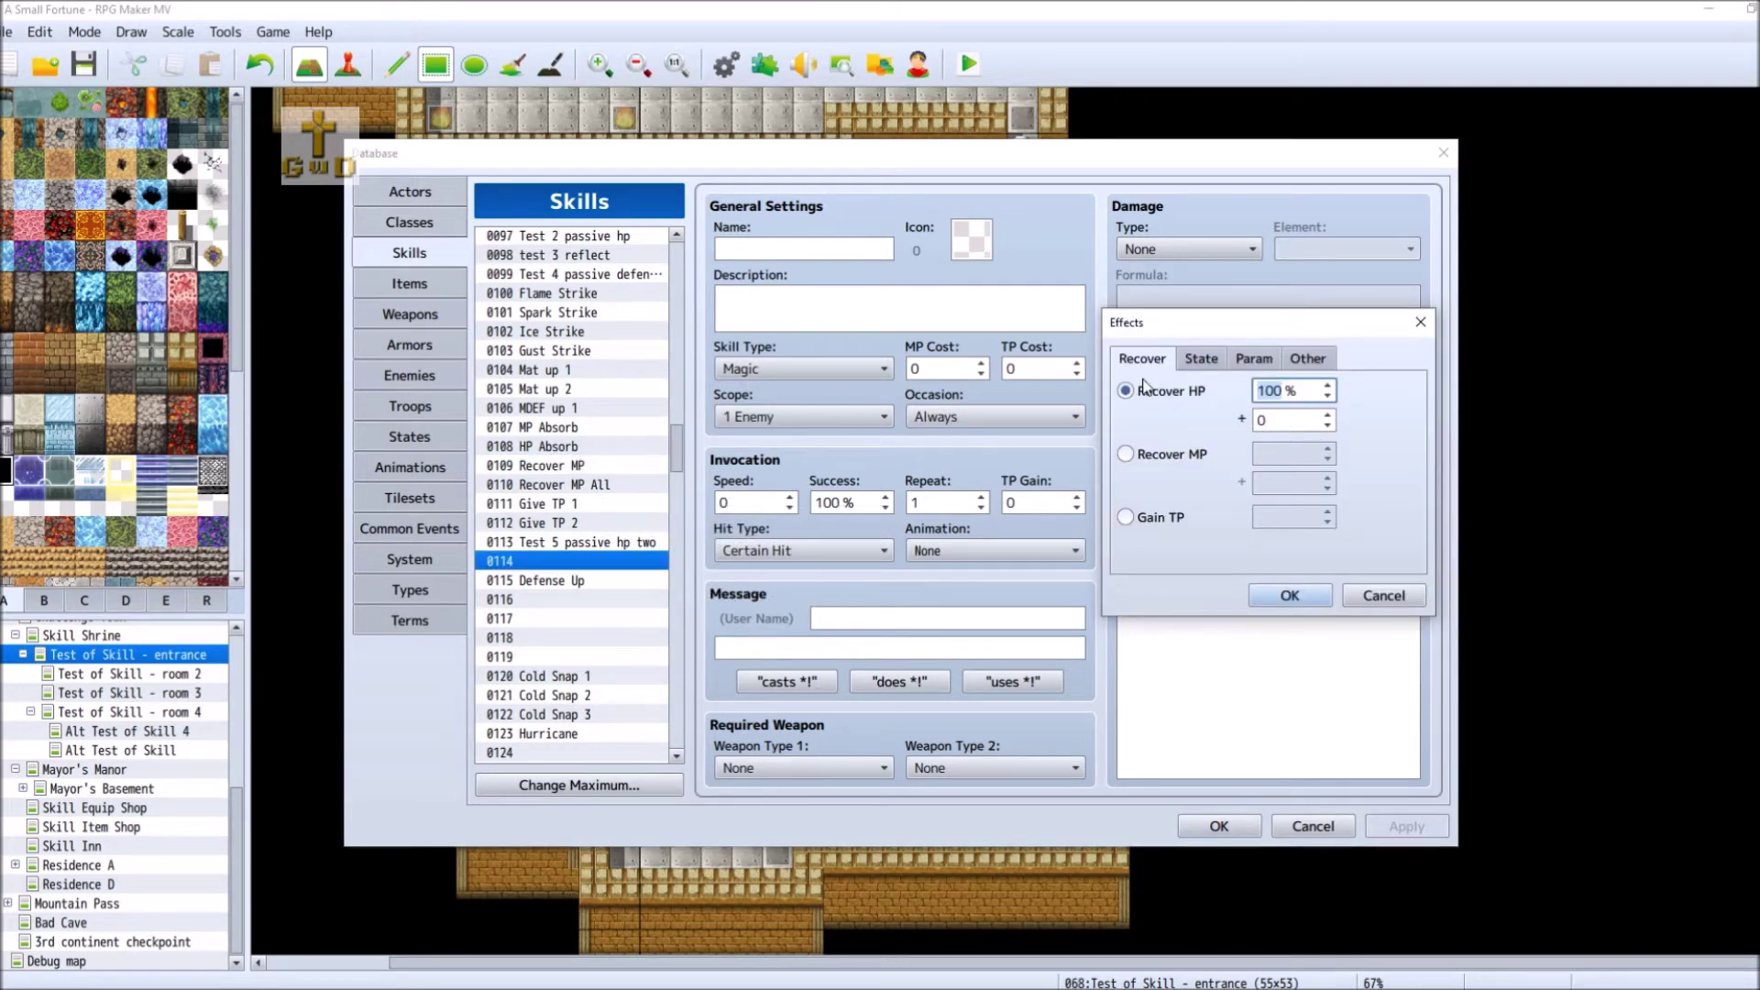
{"action": "left_click", "coordinate": [1200, 358]}
{"action": "left_click", "coordinate": [1183, 393]}
{"action": "left_click", "coordinate": [1338, 393]}
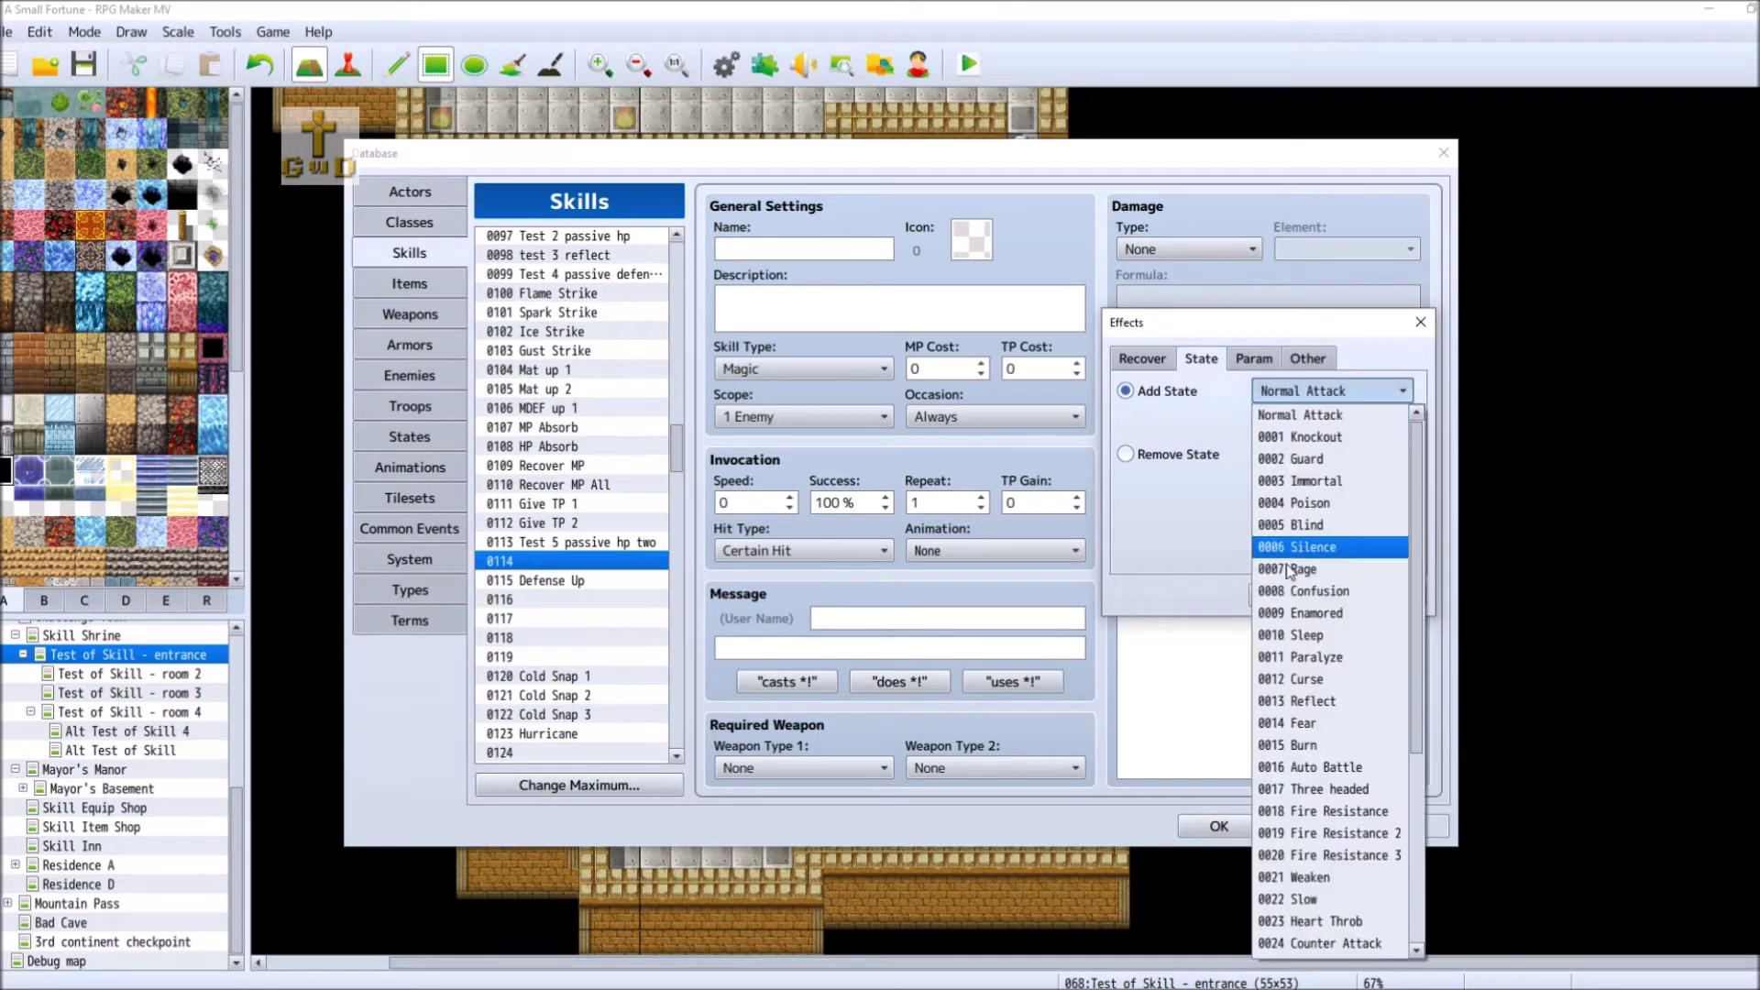
{"action": "scroll", "coordinate": [1299, 820], "scroll_direction": "down", "scroll_amount": 3}
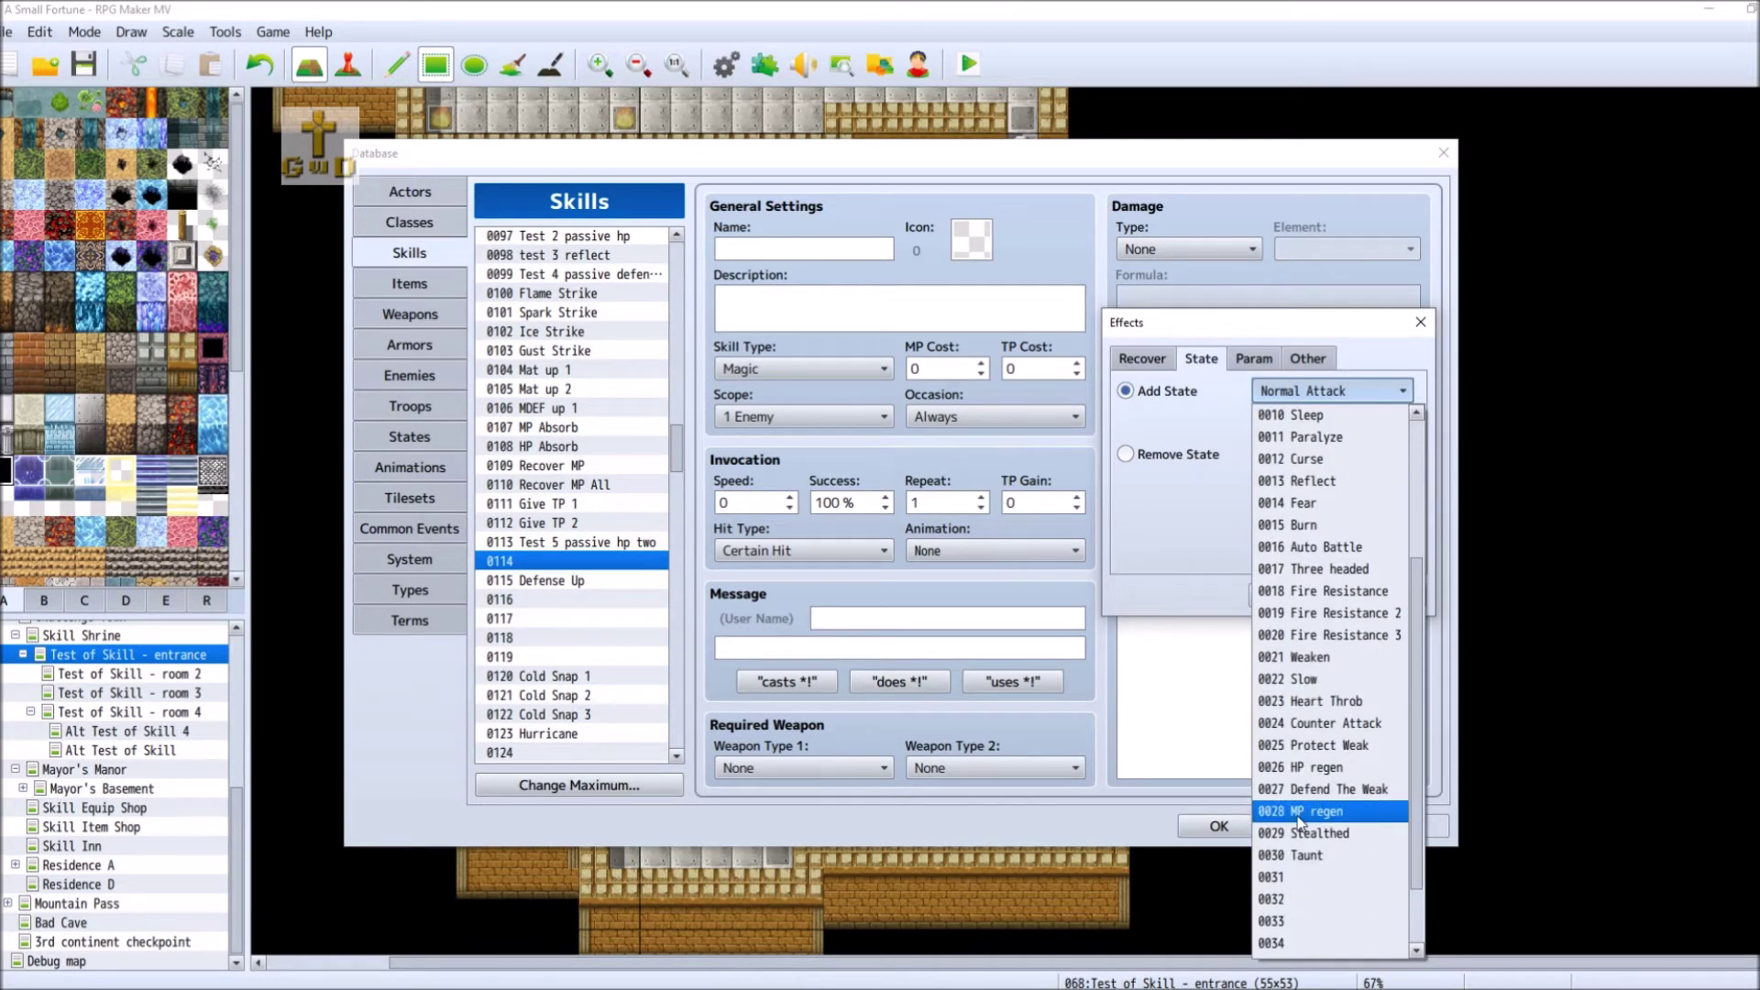
{"action": "left_click", "coordinate": [1299, 811]}
{"action": "left_click", "coordinate": [1283, 591]}
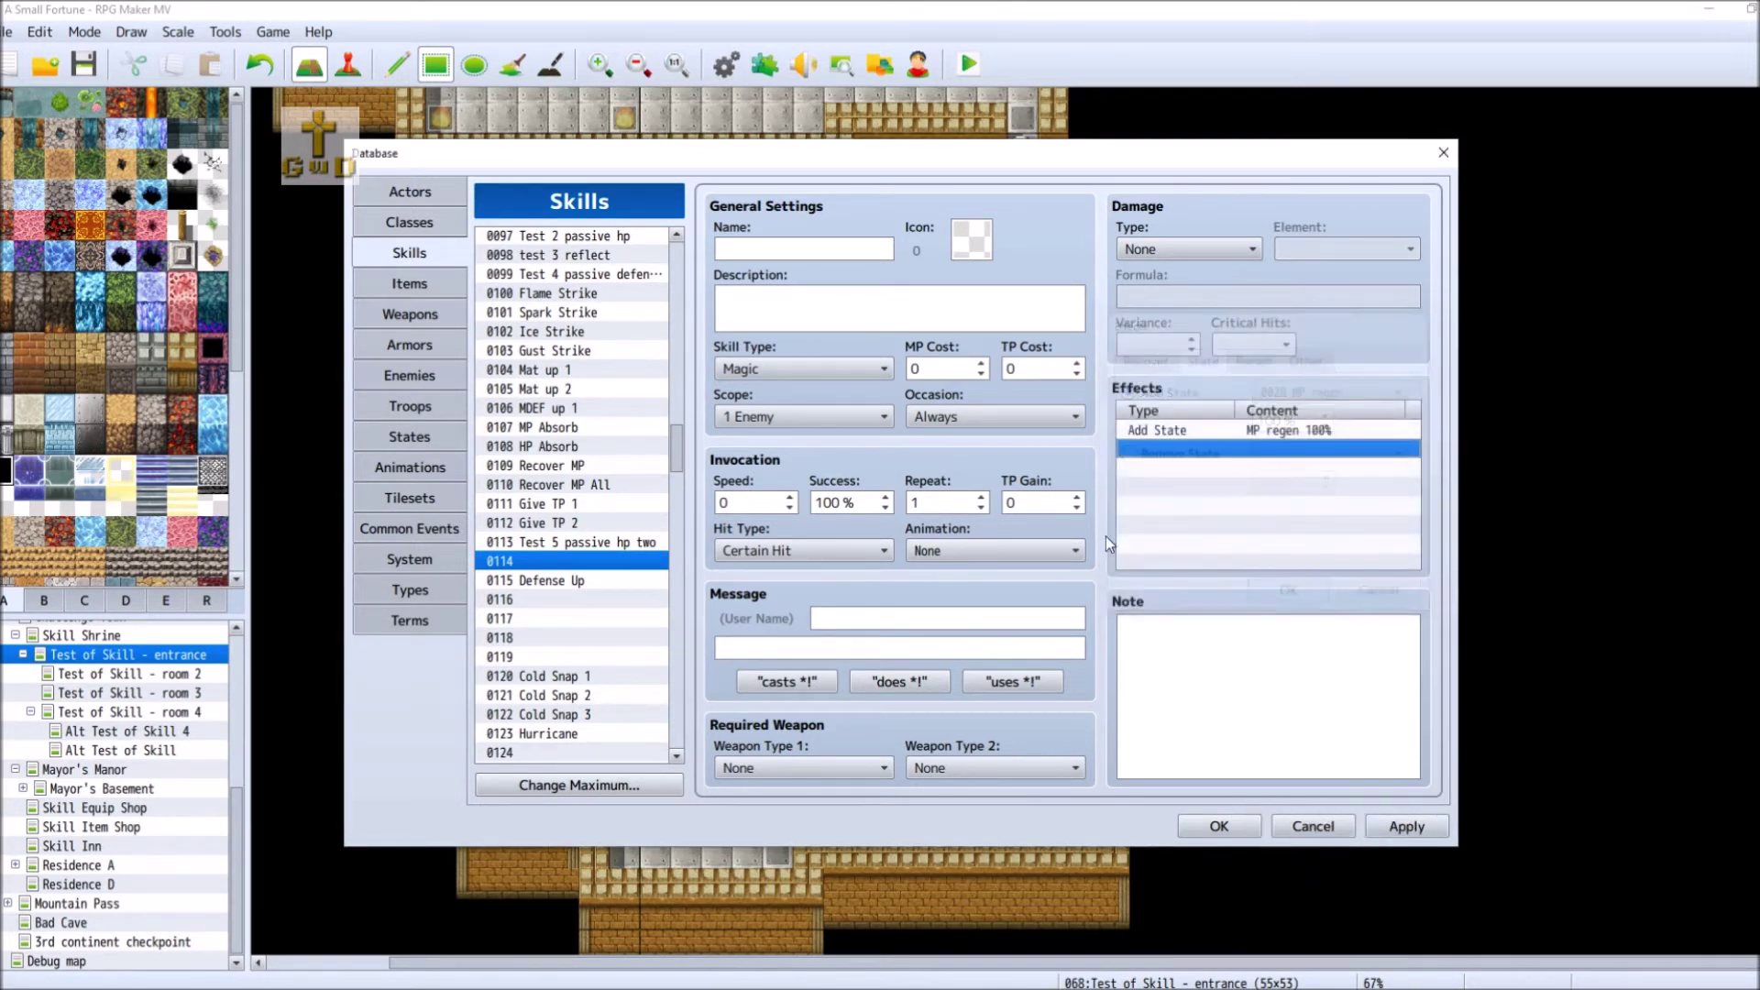
- Give skill 0114 the circular-arrows icon 75 and compare its settings with those of the Recover MP skill
{"action": "double_click", "coordinate": [972, 240]}
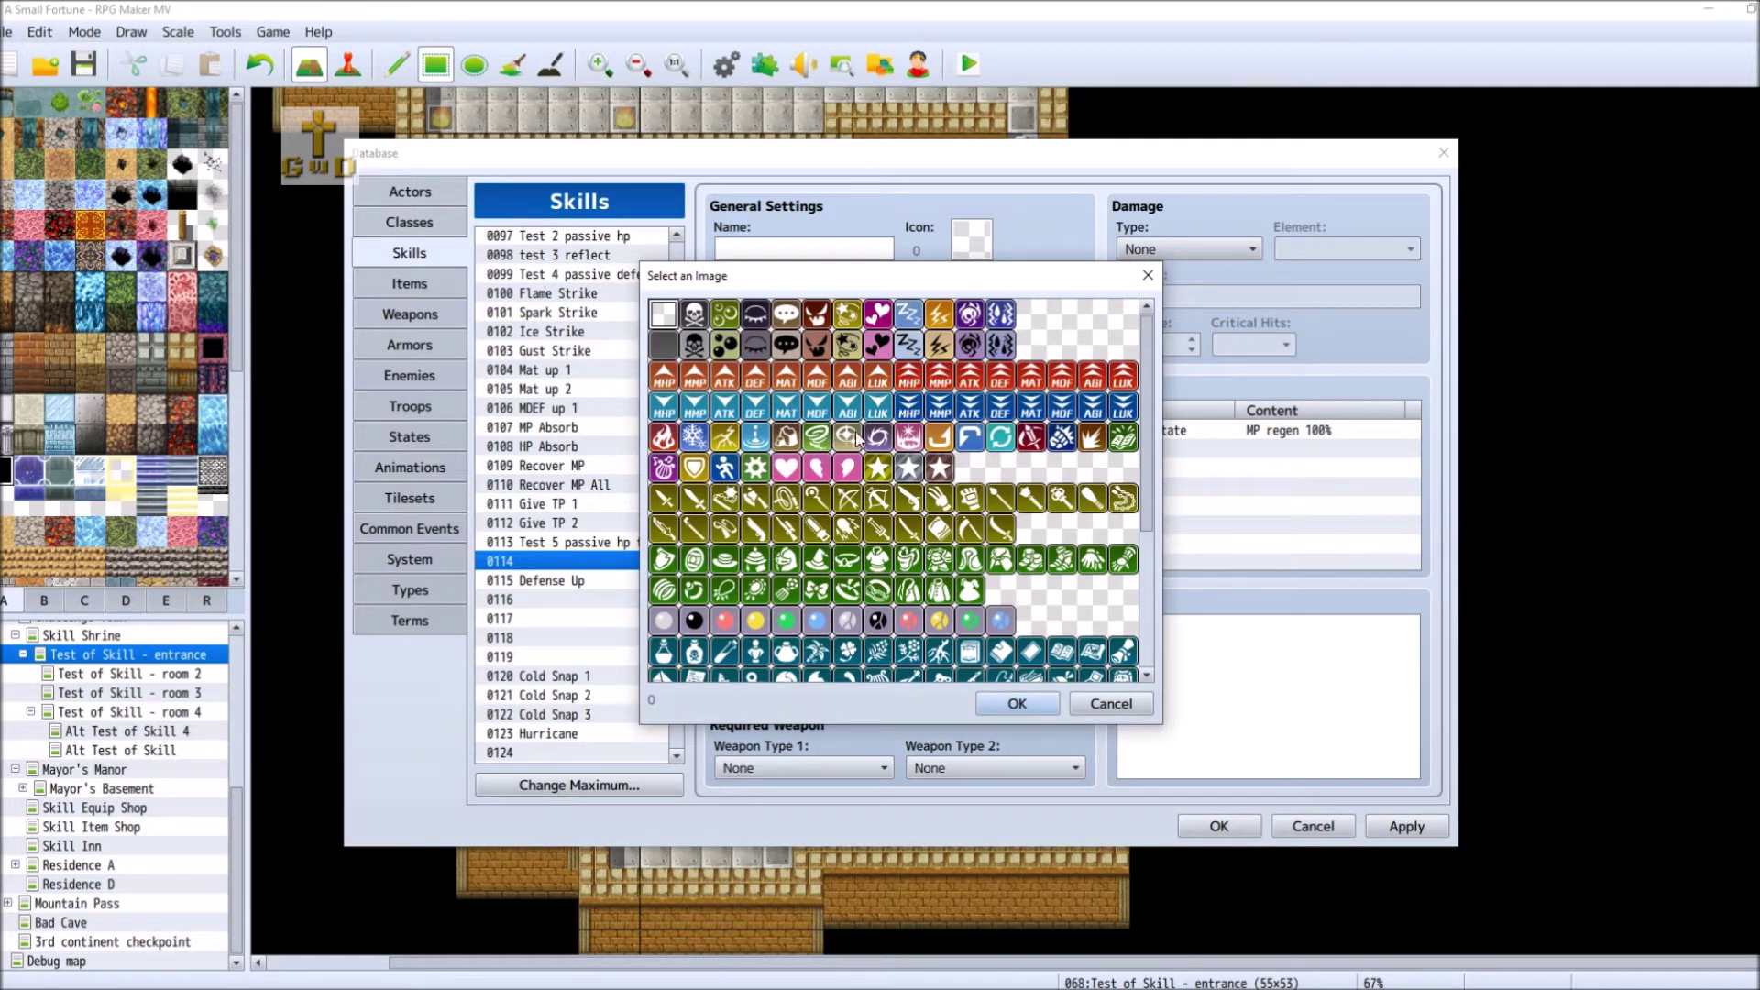
{"action": "left_click", "coordinate": [1011, 439]}
{"action": "double_click", "coordinate": [1011, 439]}
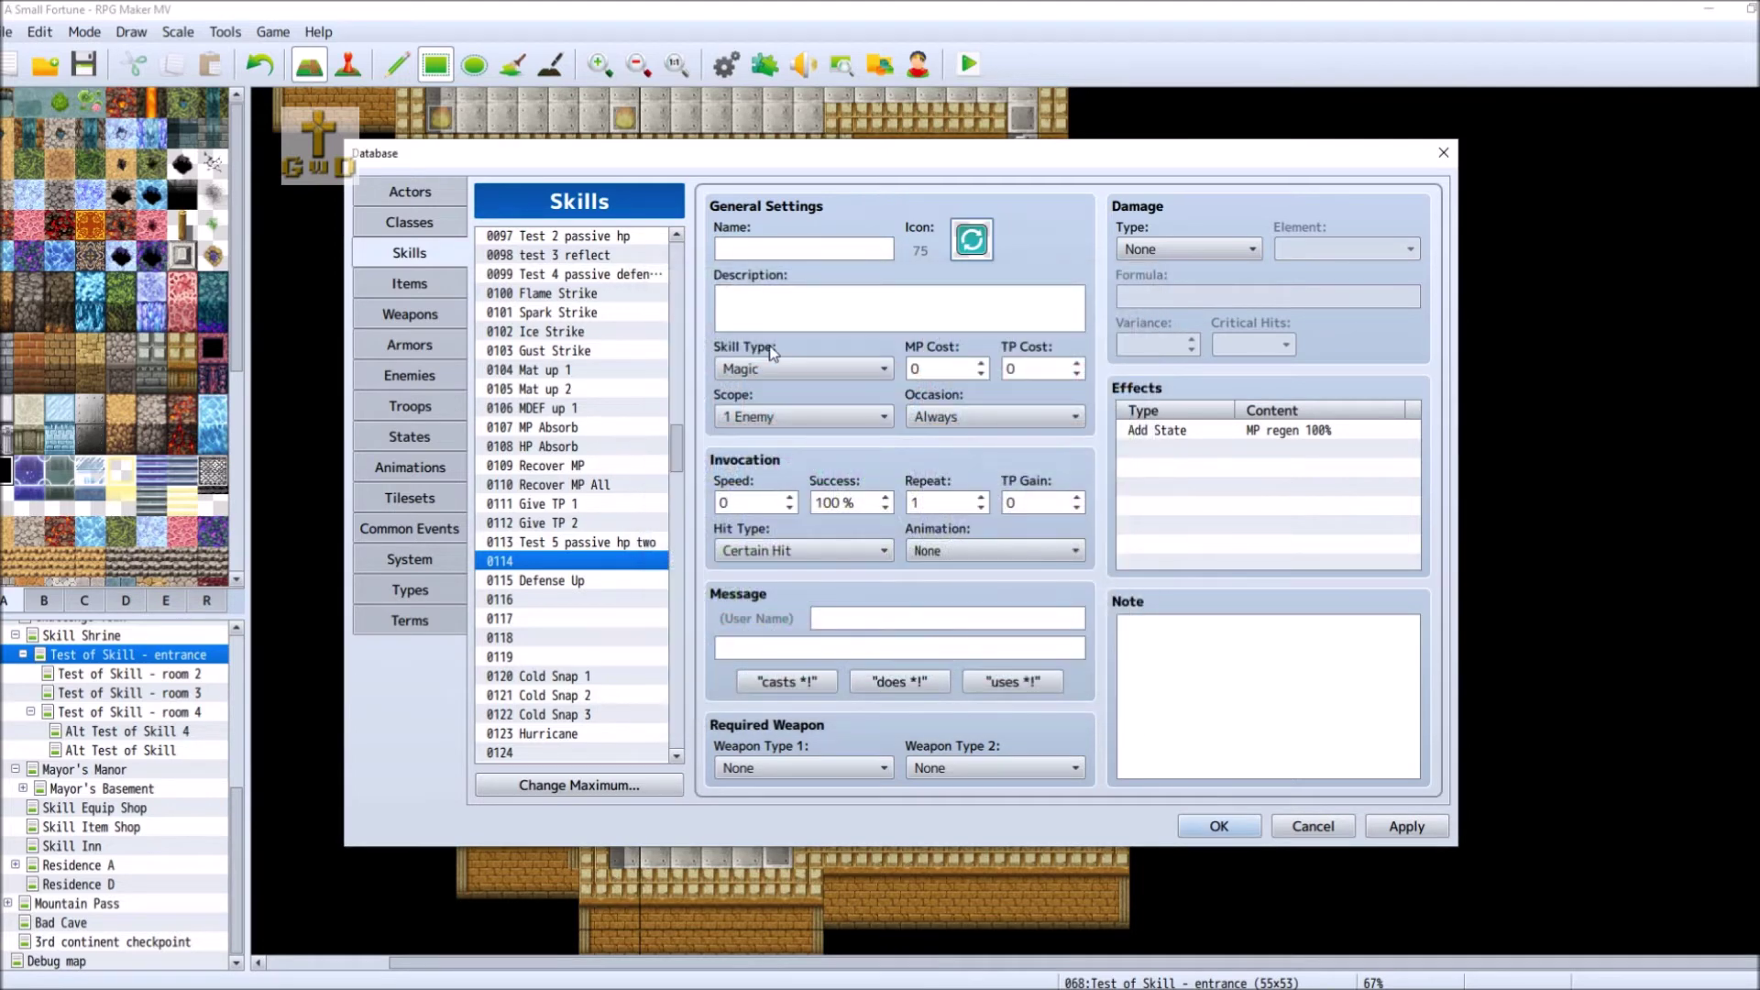
{"action": "left_click", "coordinate": [578, 466]}
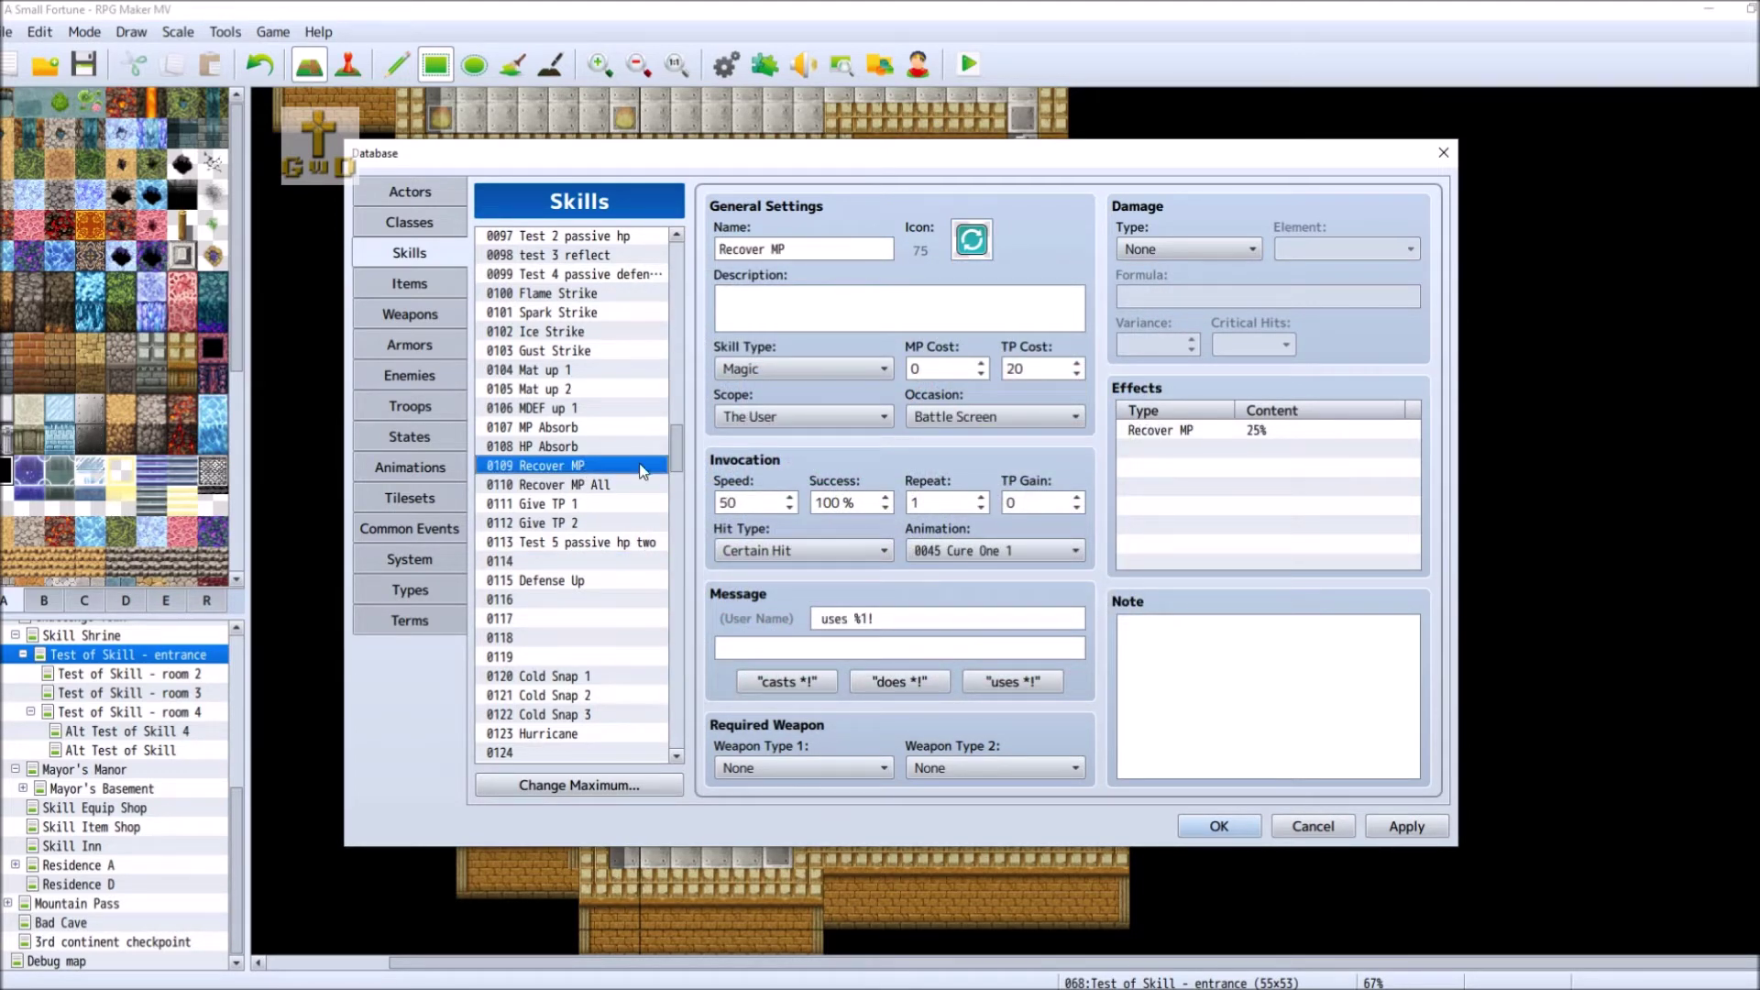
{"action": "left_click", "coordinate": [585, 560]}
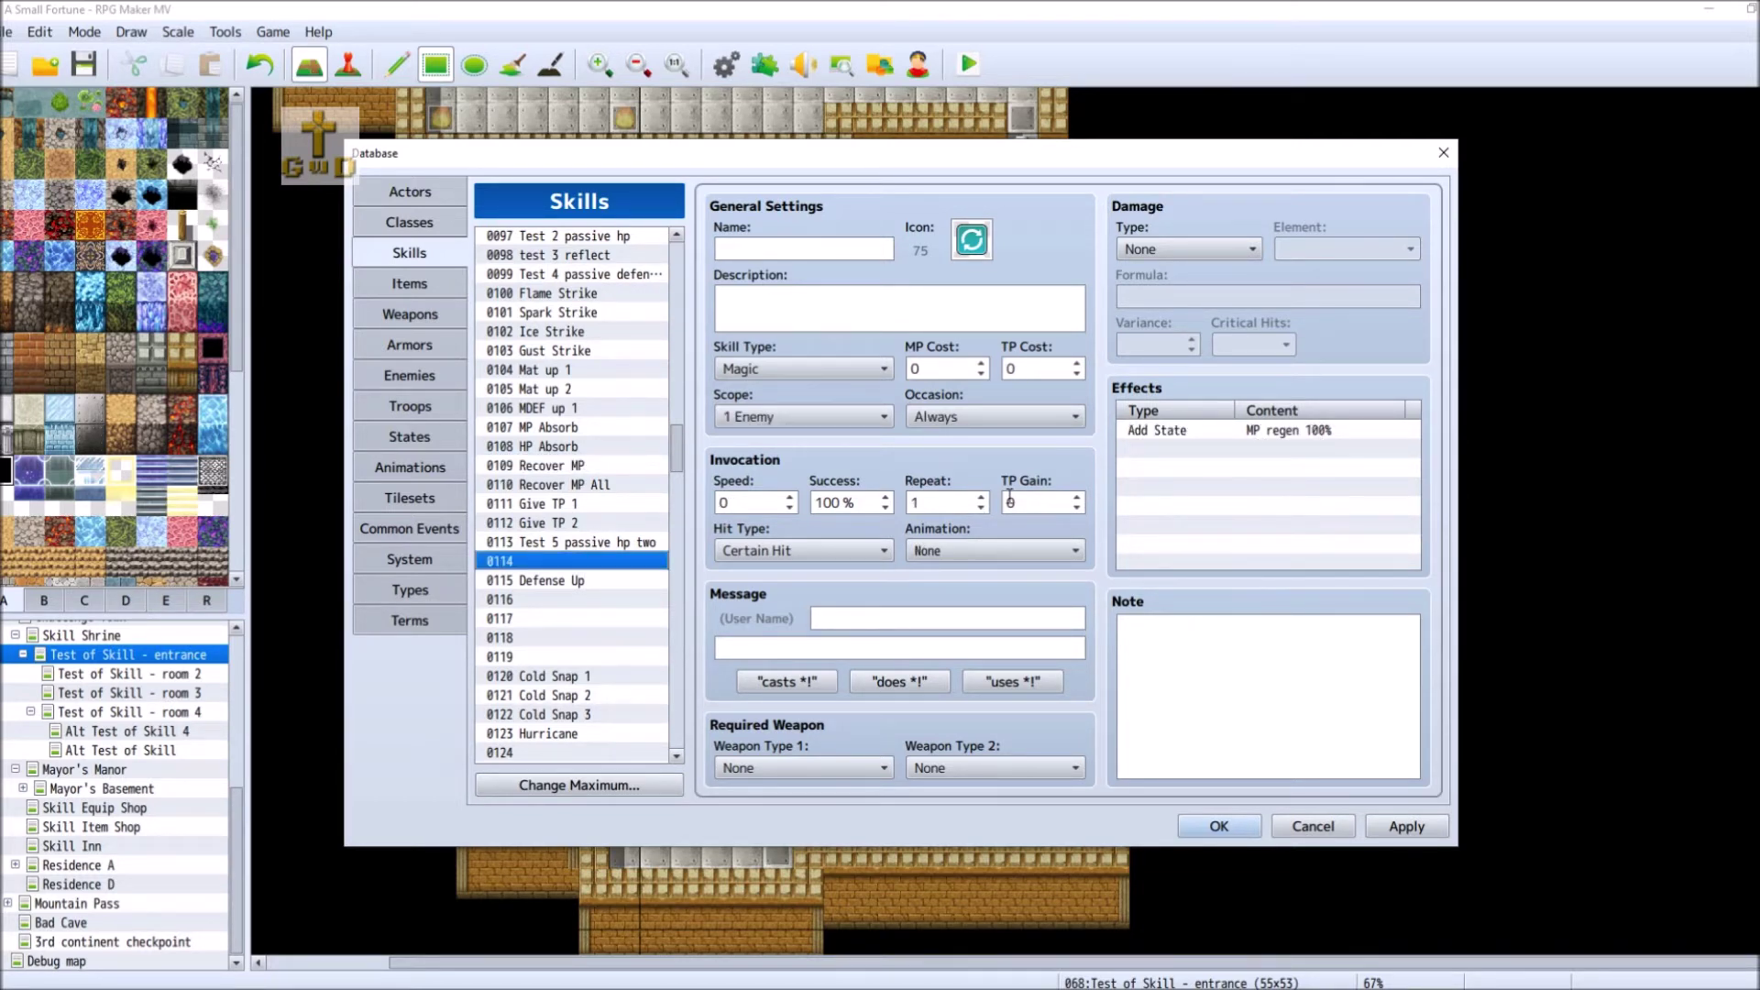
- Set skill 0114's scope to The User, its message to "casts", its TP cost to 10 and its name to MP Regen
{"action": "left_click", "coordinate": [775, 418]}
{"action": "left_click", "coordinate": [788, 682]}
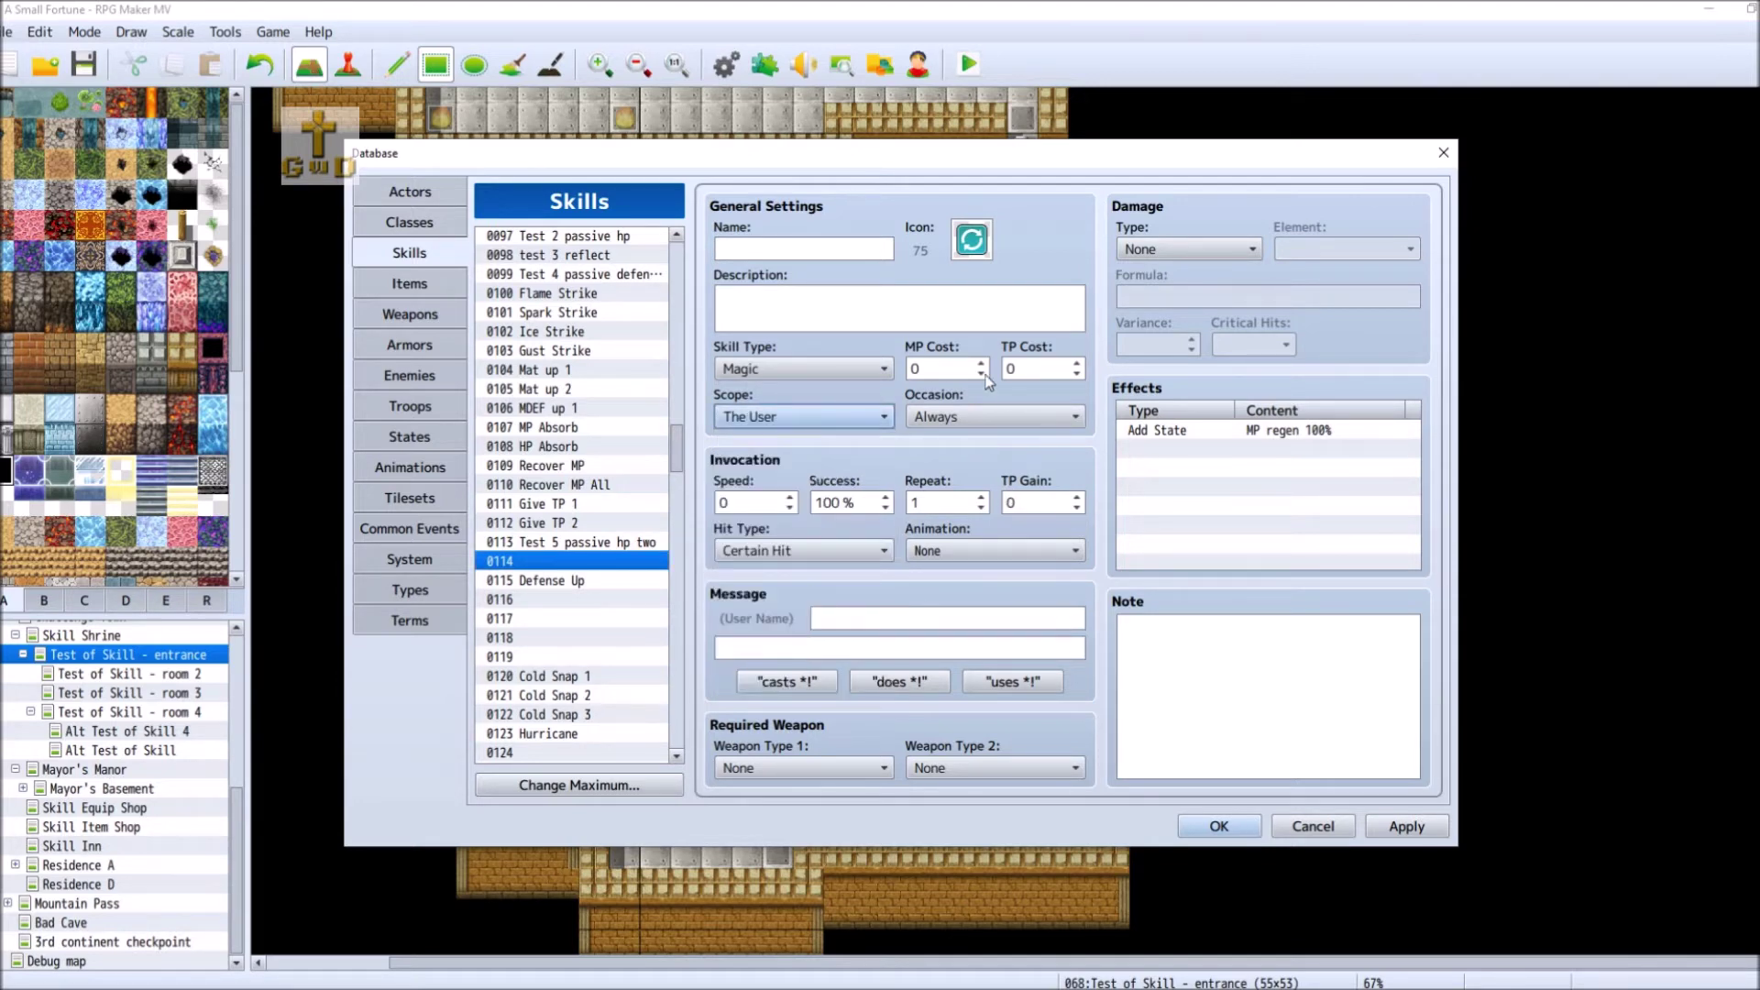
{"action": "left_click", "coordinate": [1026, 370]}
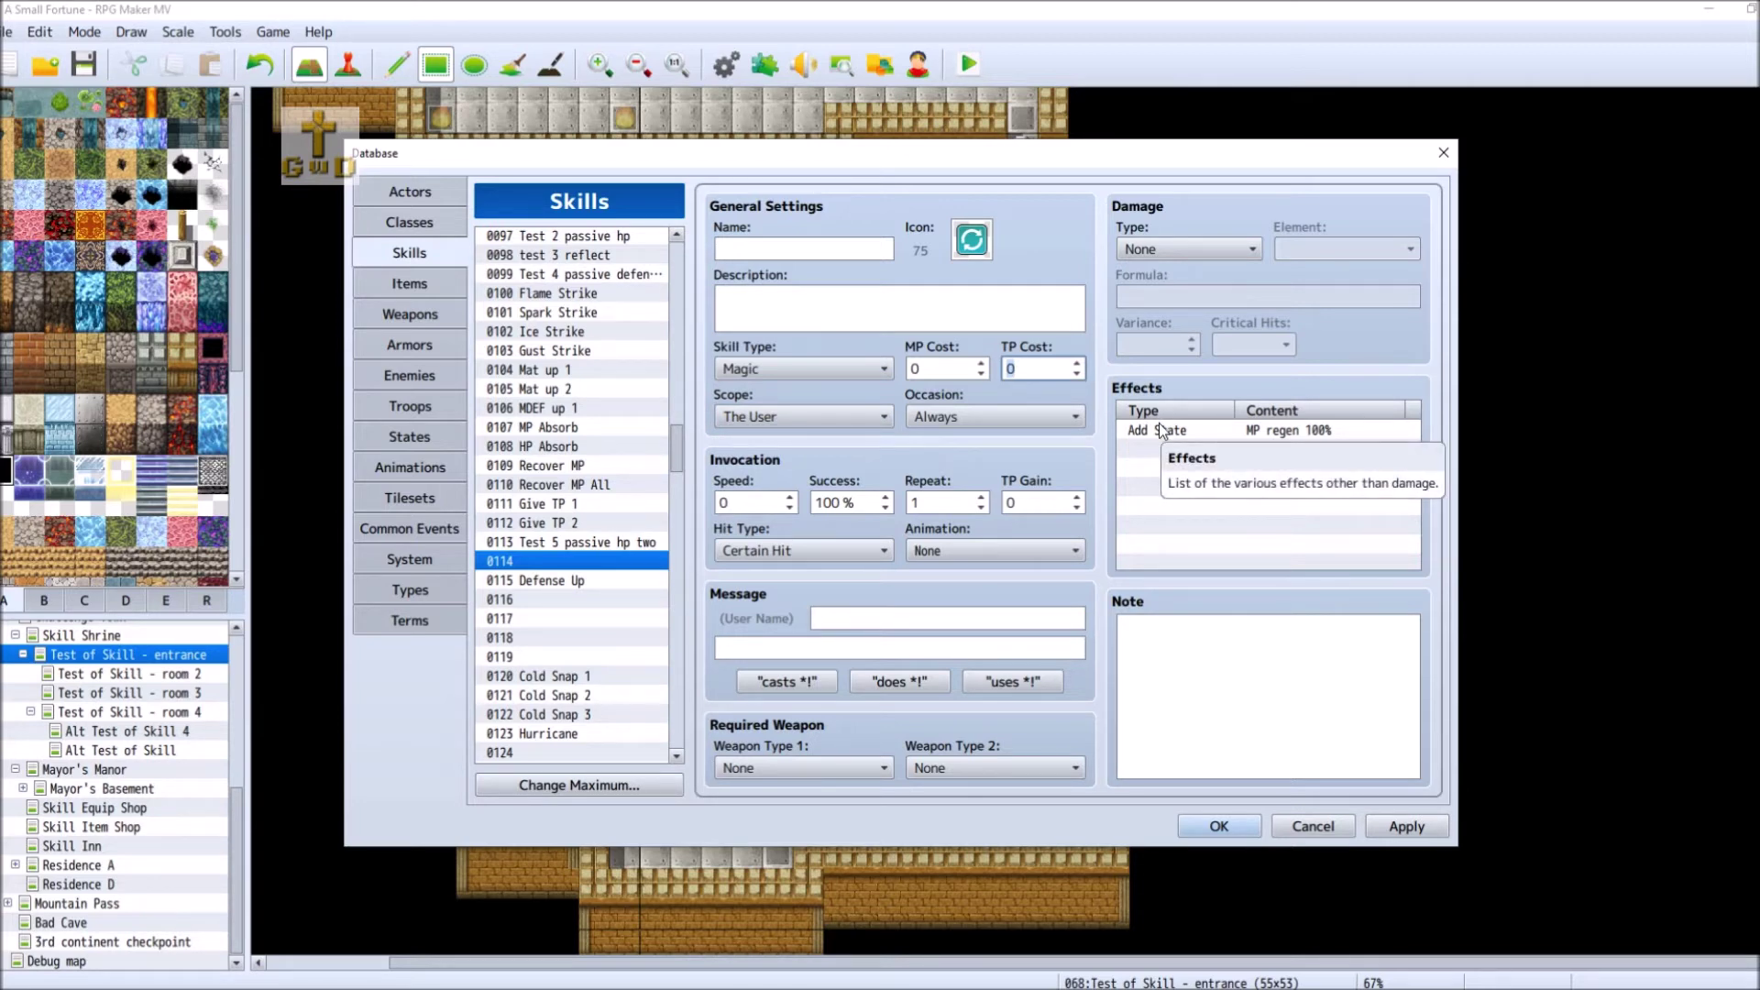
{"action": "left_click", "coordinate": [770, 681]}
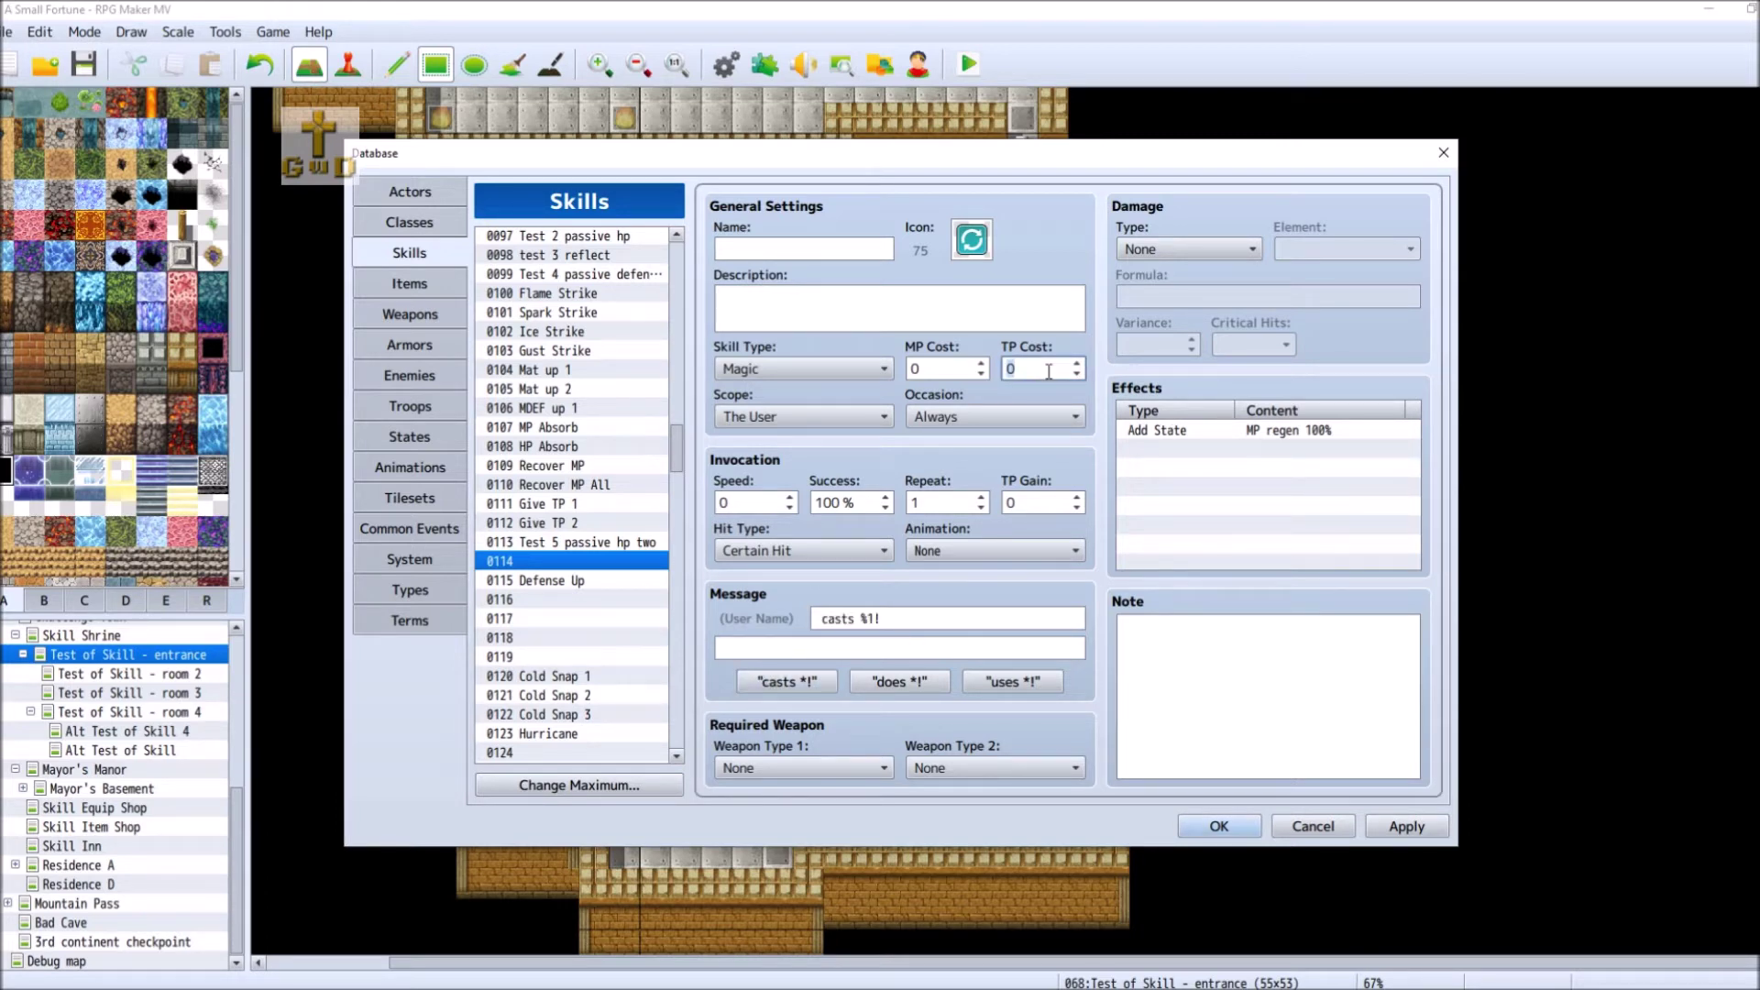
{"action": "type", "text": "10"}
{"action": "left_click", "coordinate": [806, 252]}
{"action": "type", "text": "MP Regen"}
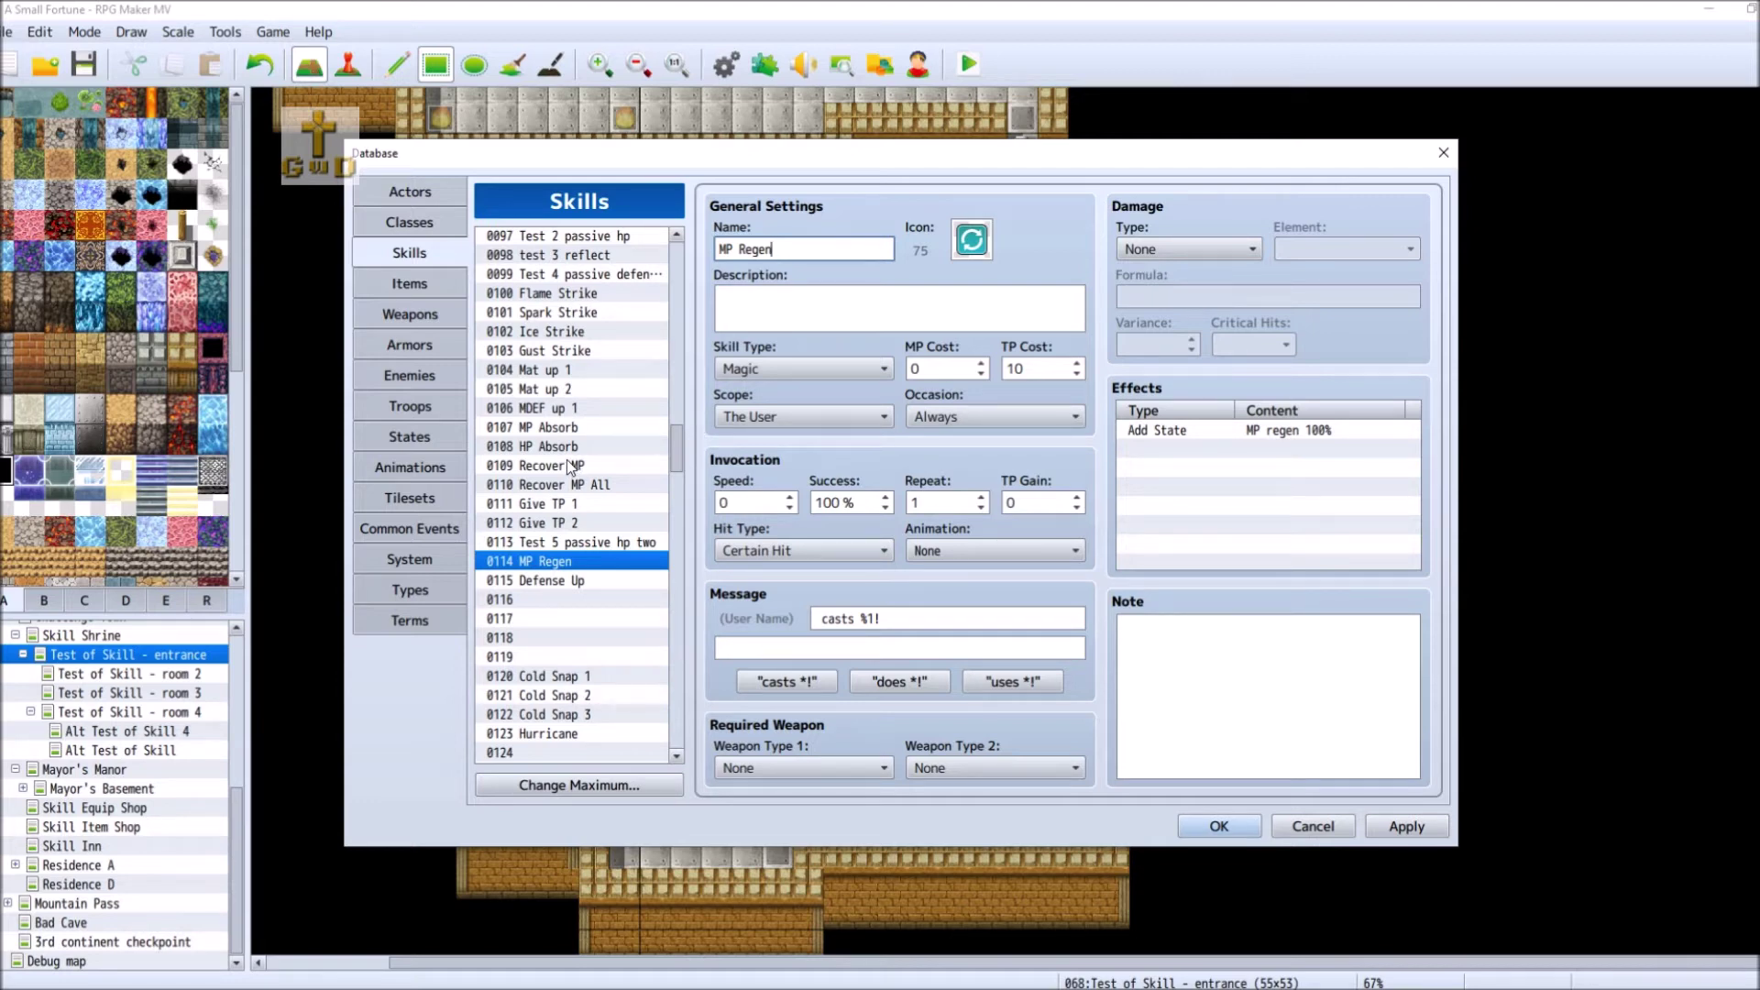
- Check the Mat up 1 skill for comparison and set the MP Regen skill's occasion to Battle Screen
{"action": "left_click", "coordinate": [629, 370]}
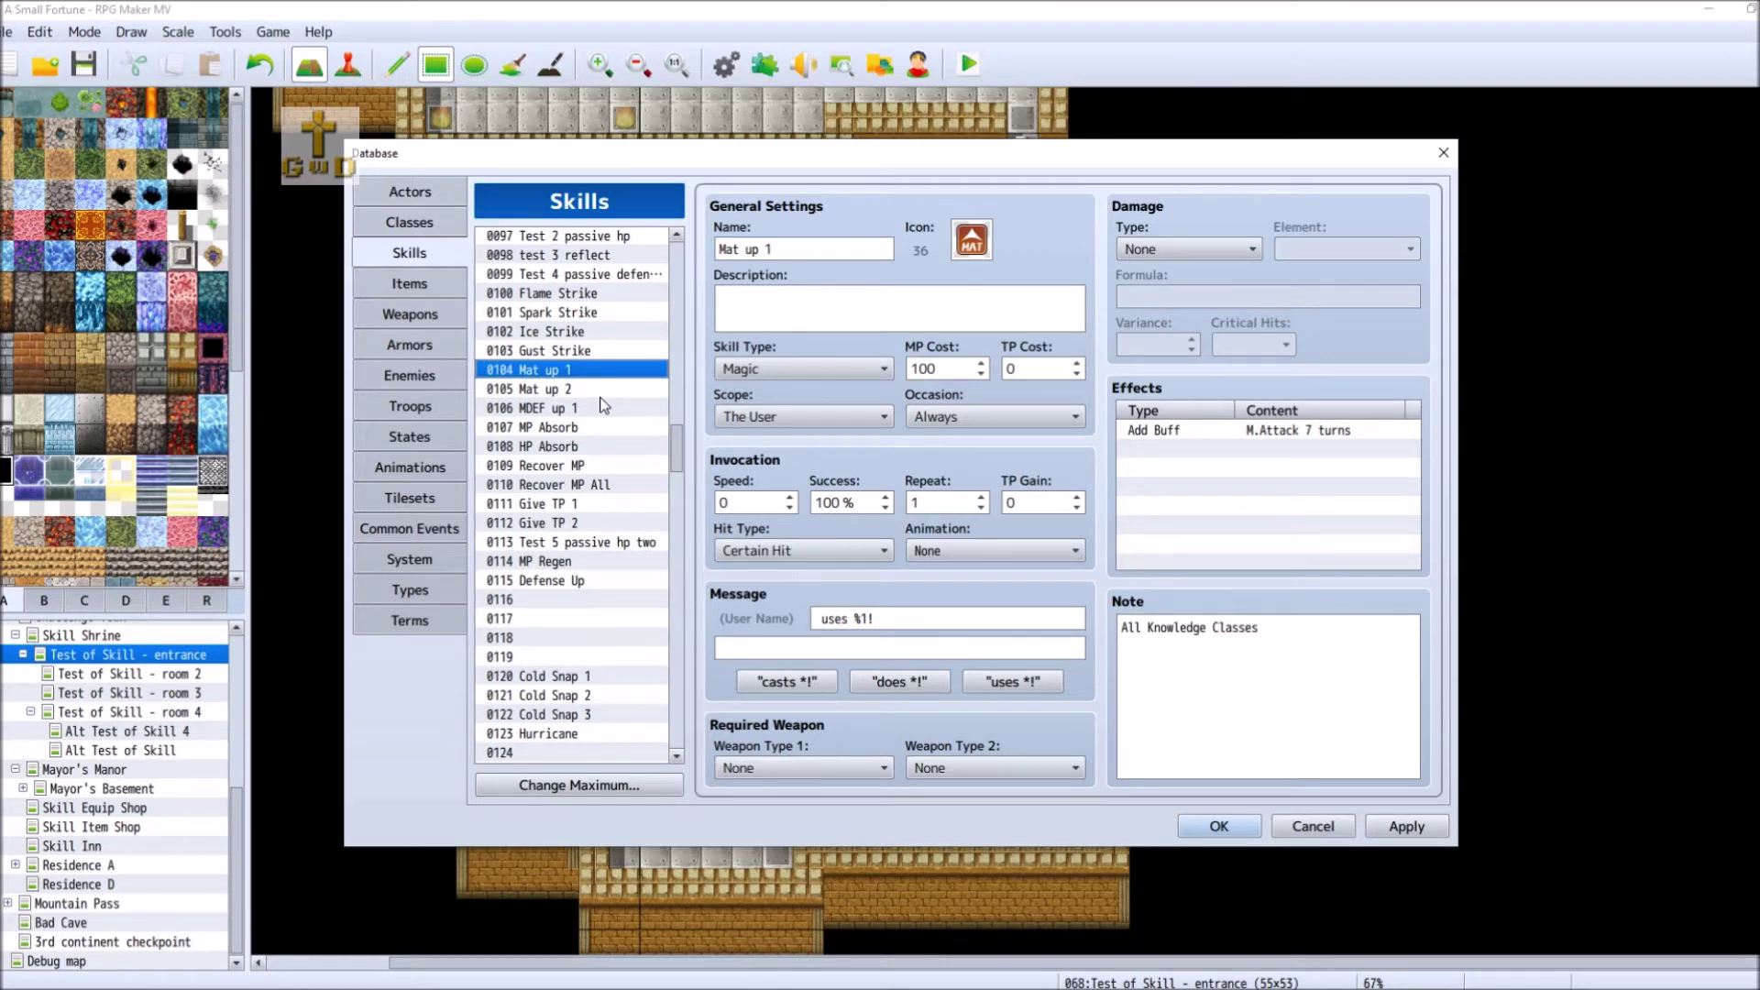
{"action": "left_click", "coordinate": [592, 566]}
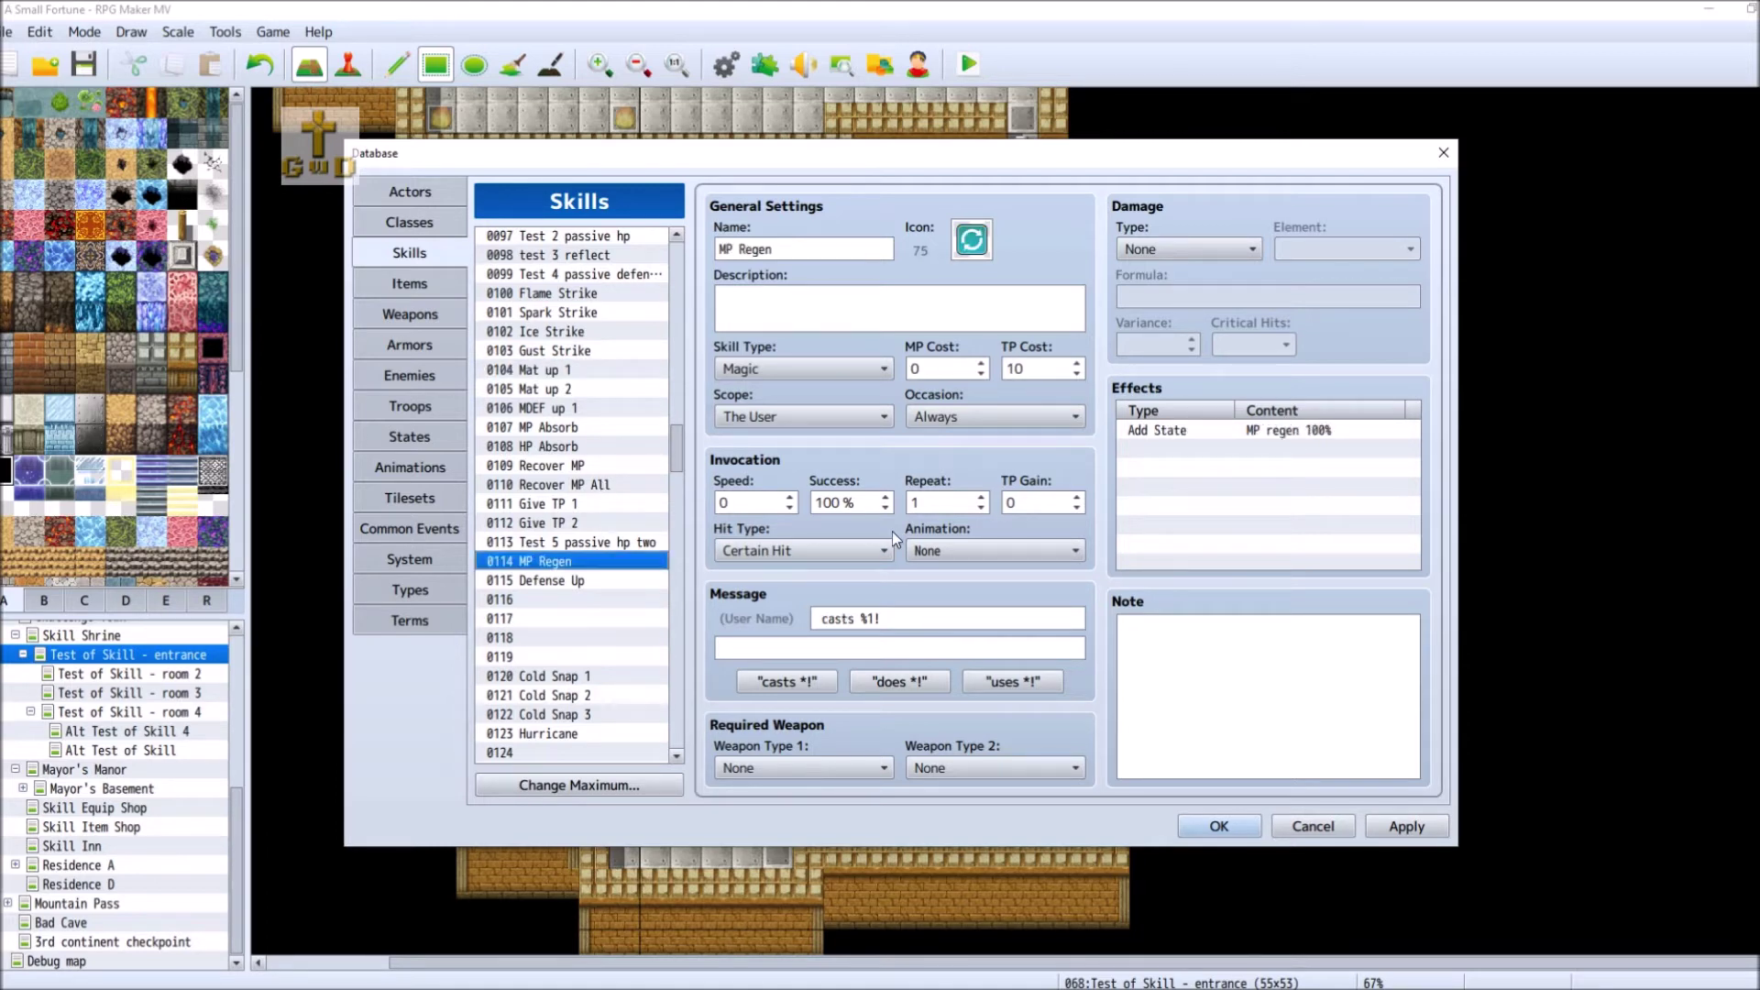
{"action": "left_click", "coordinate": [993, 423]}
{"action": "left_click", "coordinate": [990, 467]}
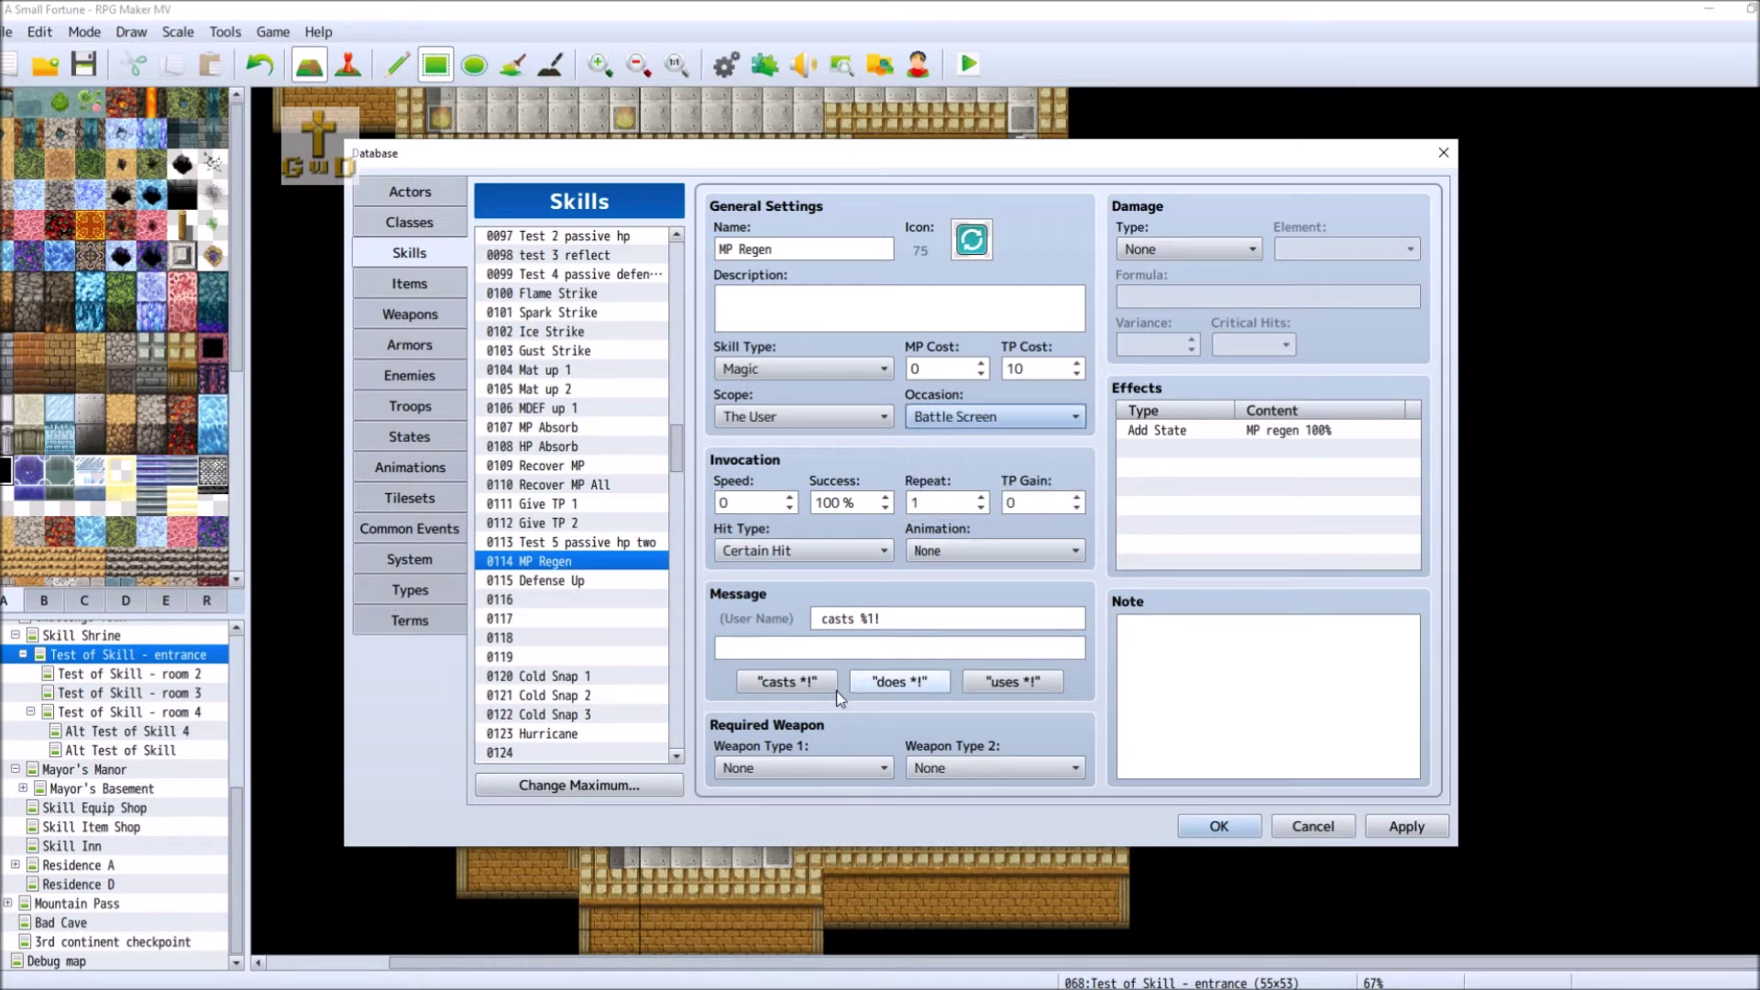
- Make Cane the MP Regen skill's first required weapon type and apply the database changes
{"action": "left_click", "coordinate": [847, 774]}
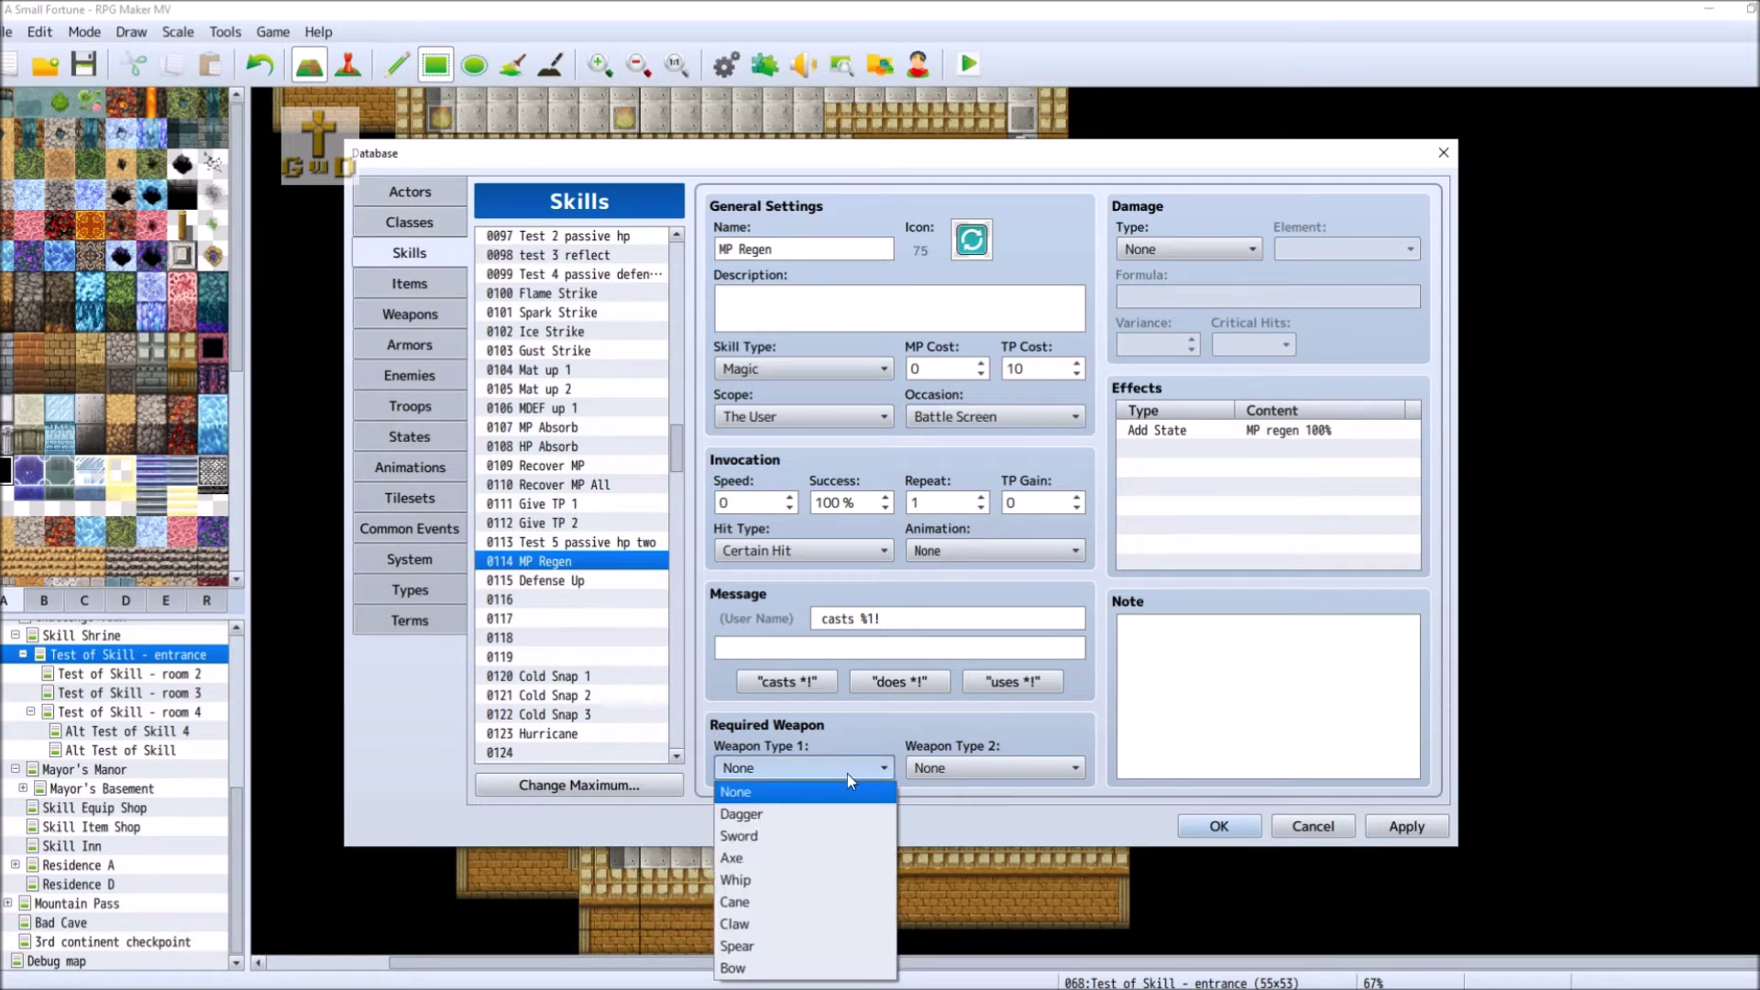
{"action": "left_click", "coordinate": [847, 774]}
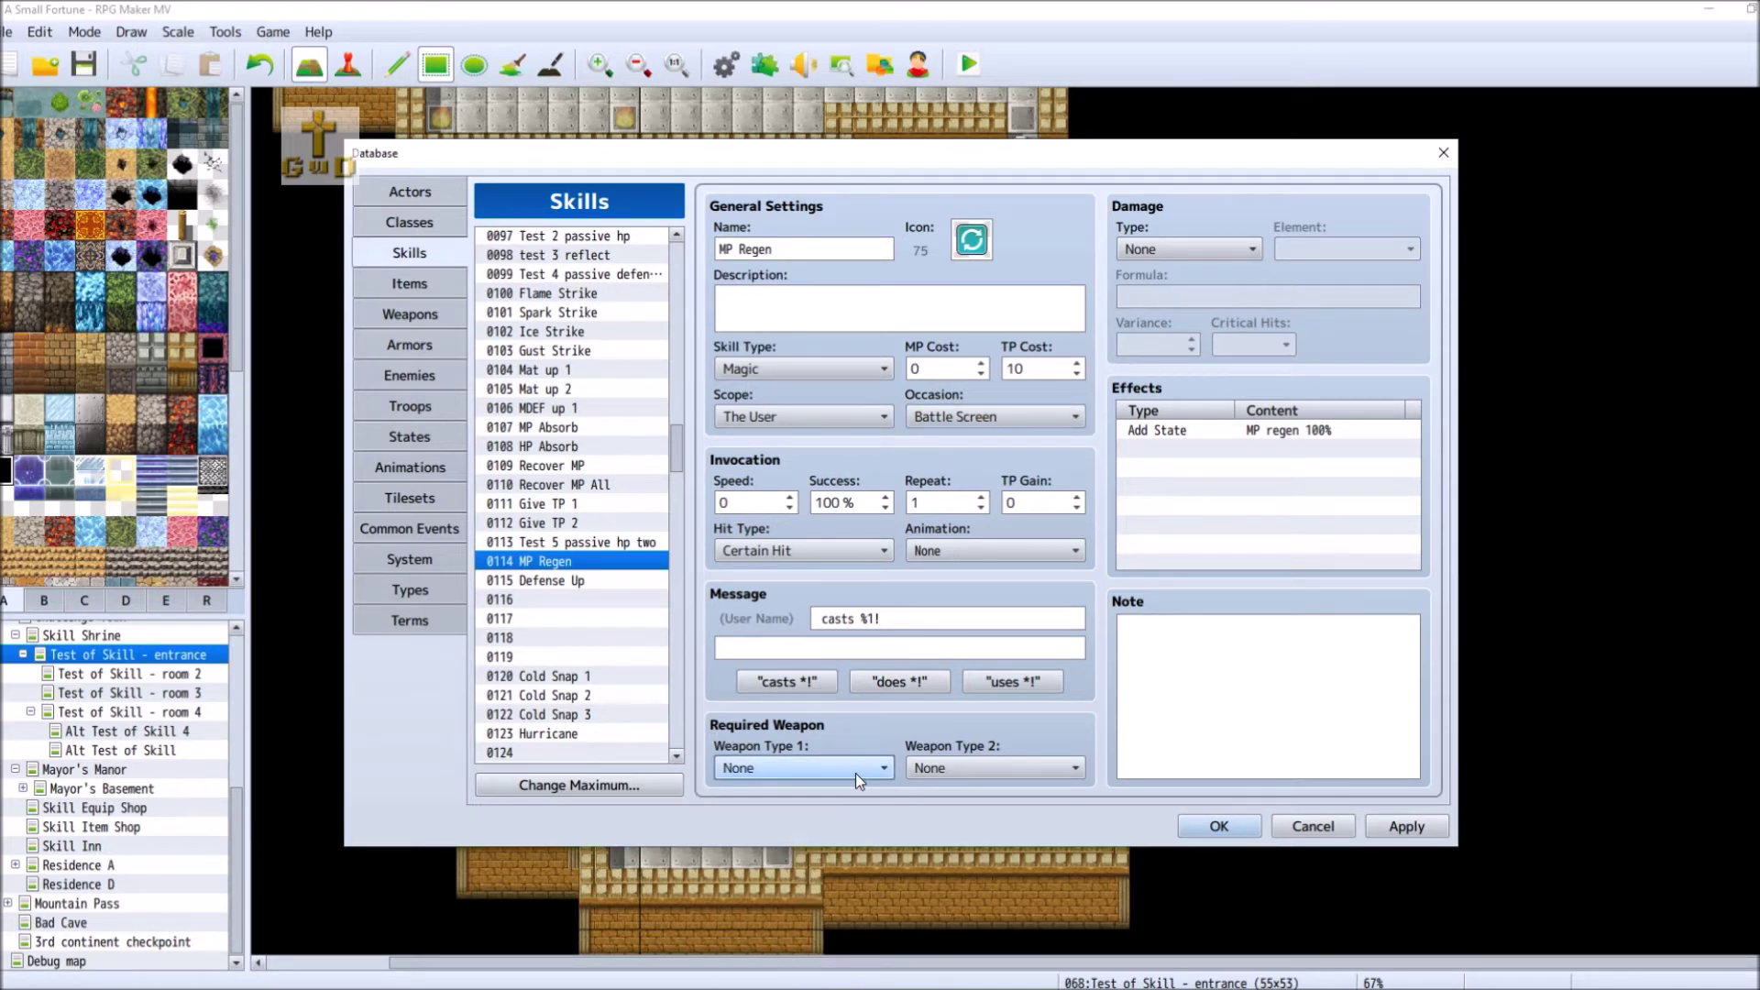
{"action": "left_click", "coordinate": [856, 773]}
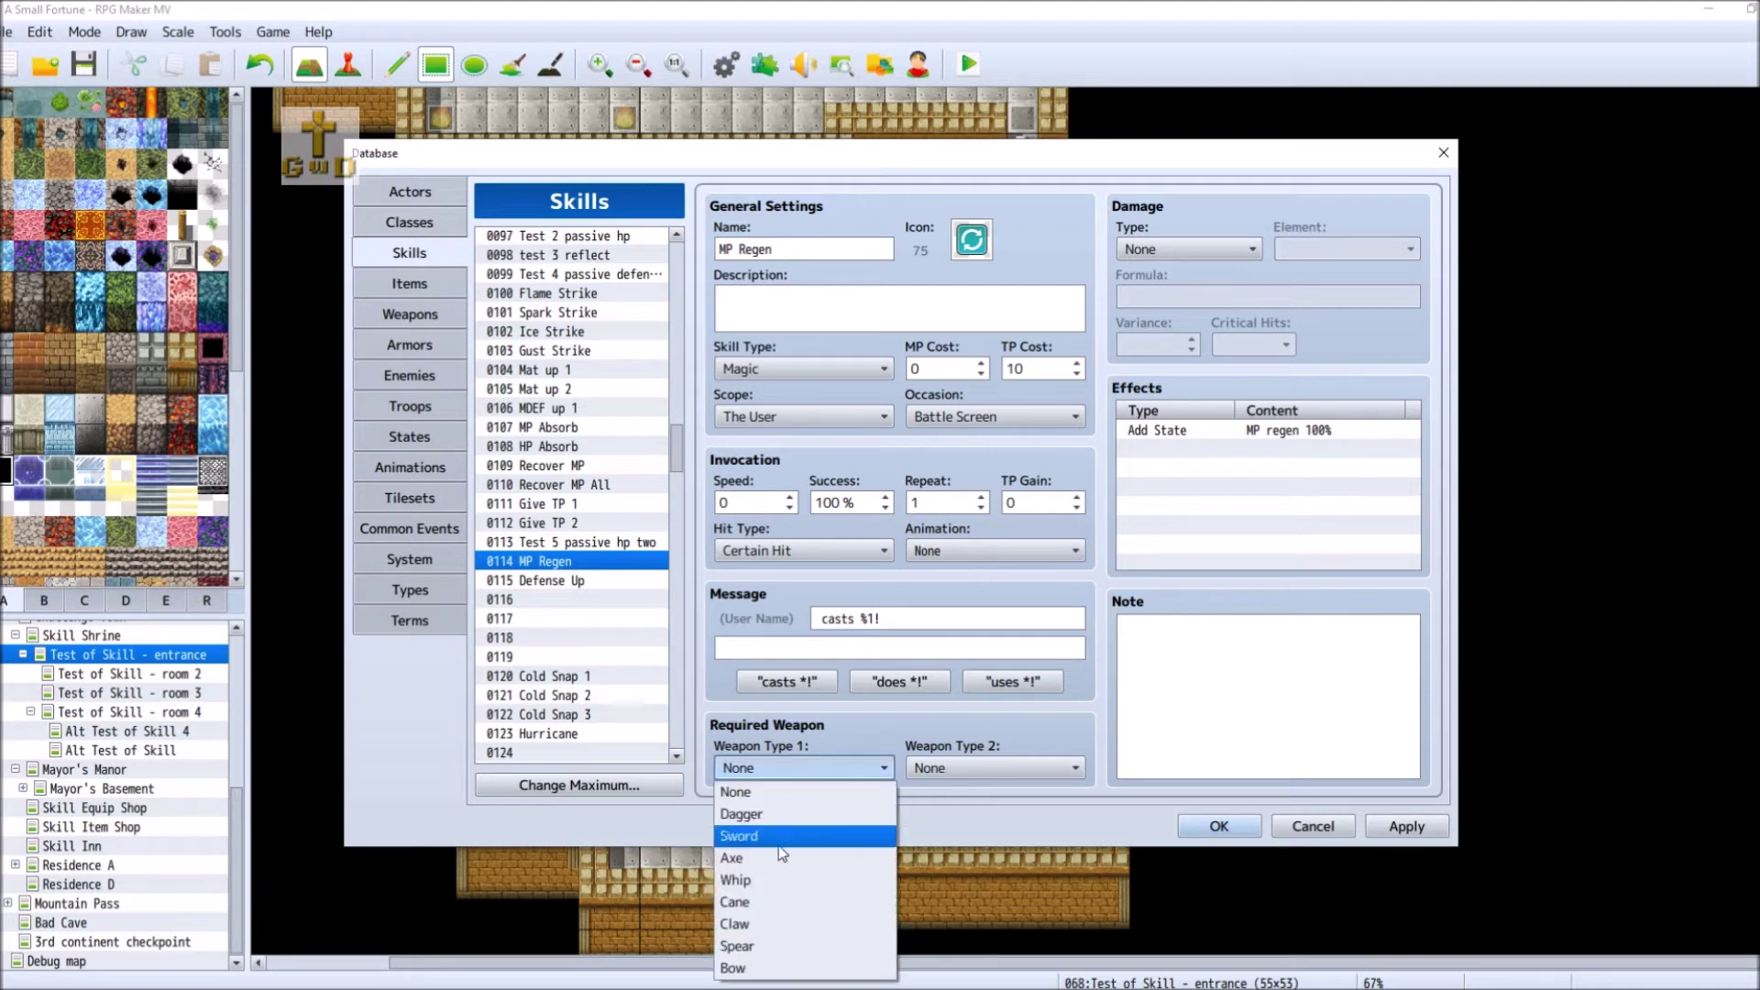
{"action": "left_click", "coordinate": [784, 903]}
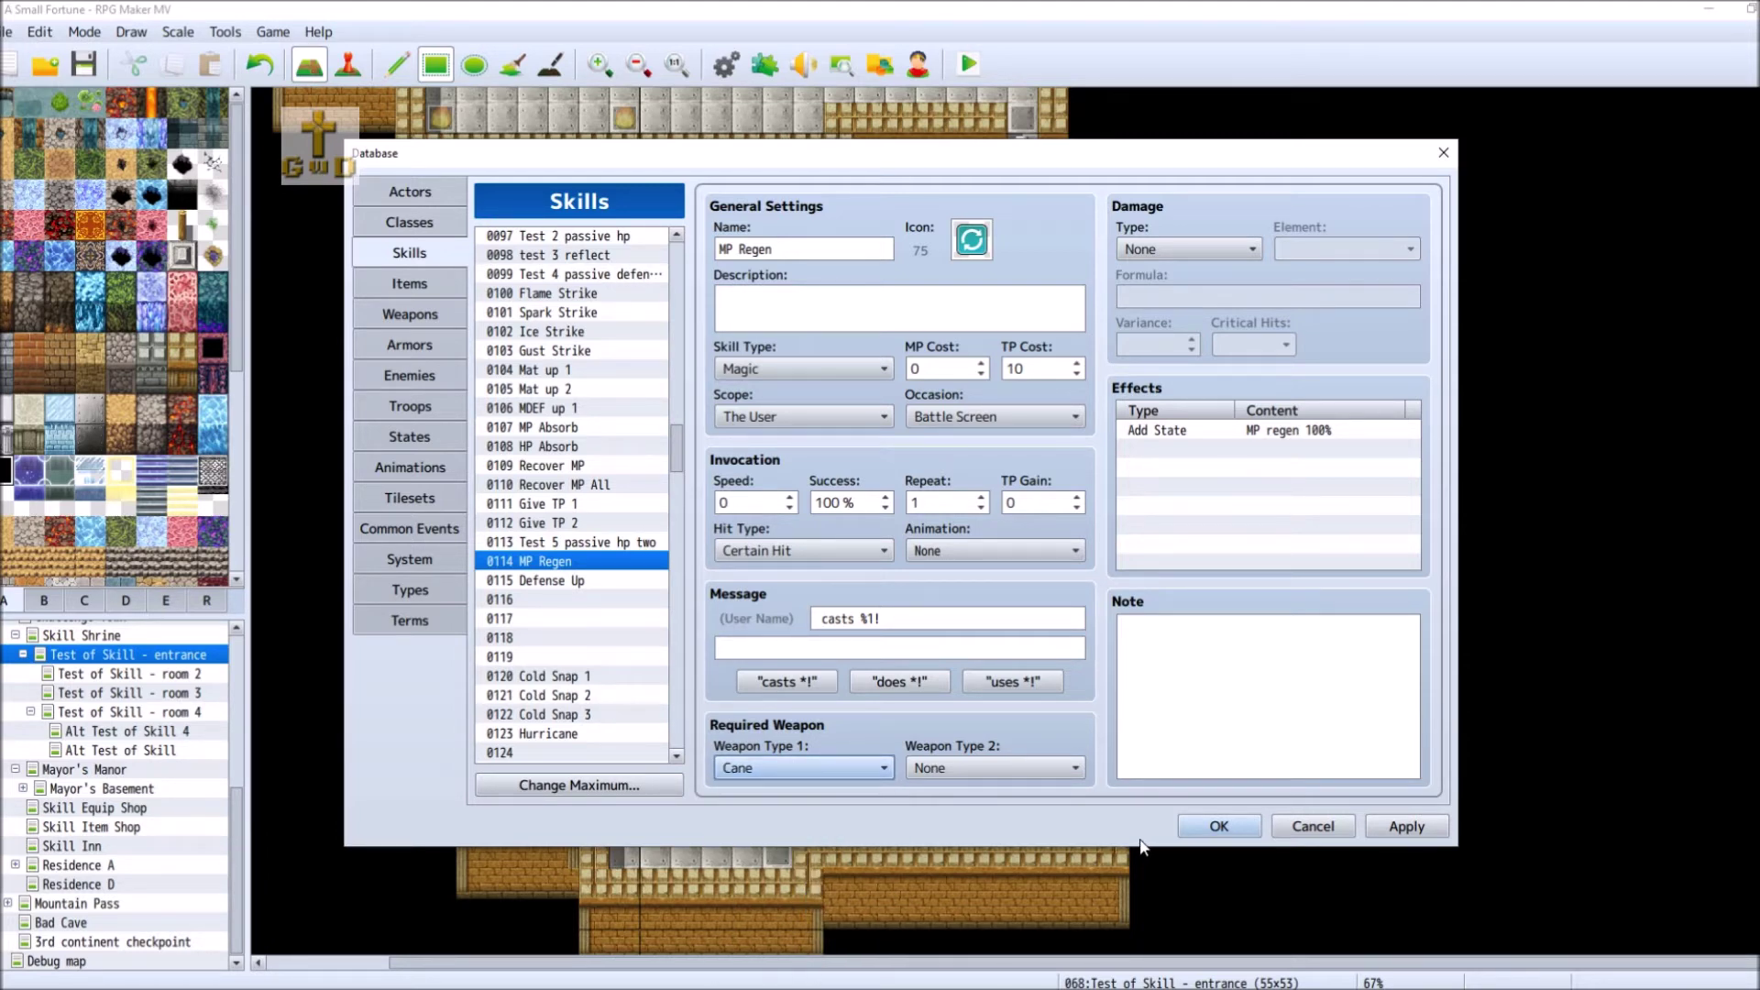
{"action": "left_click", "coordinate": [1430, 826]}
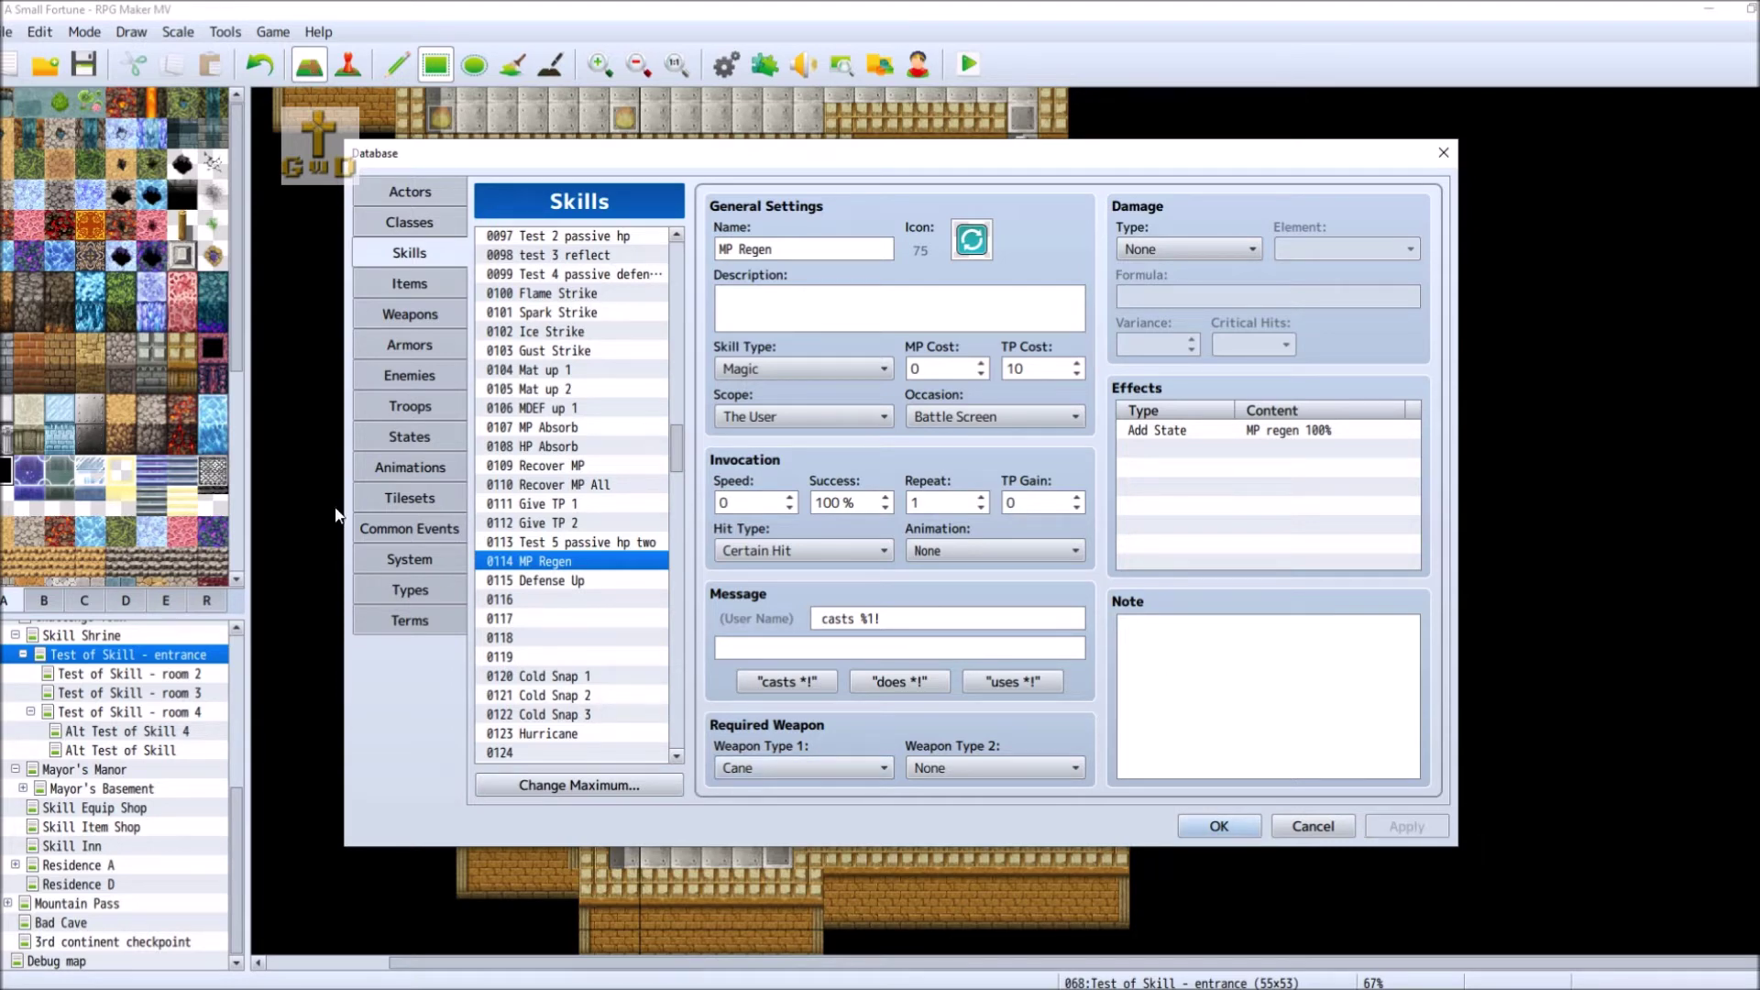
- Set the MP regen state to auto-remove at Turn End with a duration of 2 to 6 turns and apply the changes
{"action": "left_click", "coordinate": [420, 432]}
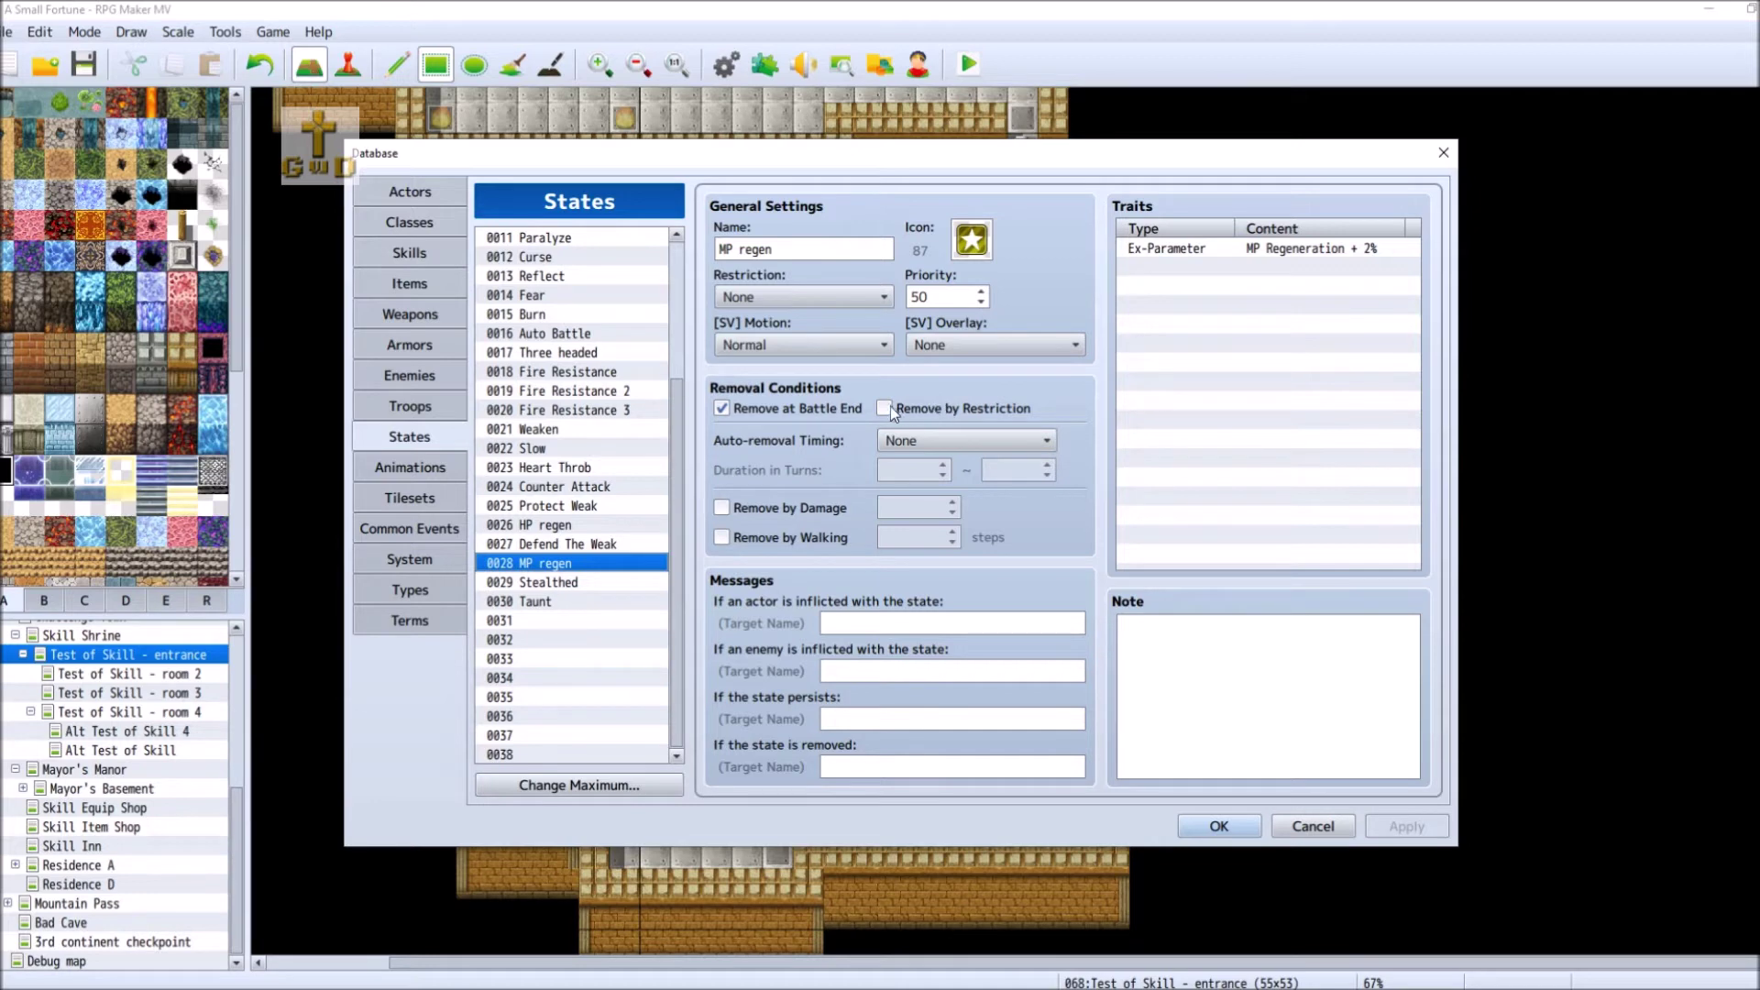
{"action": "left_click", "coordinate": [922, 442]}
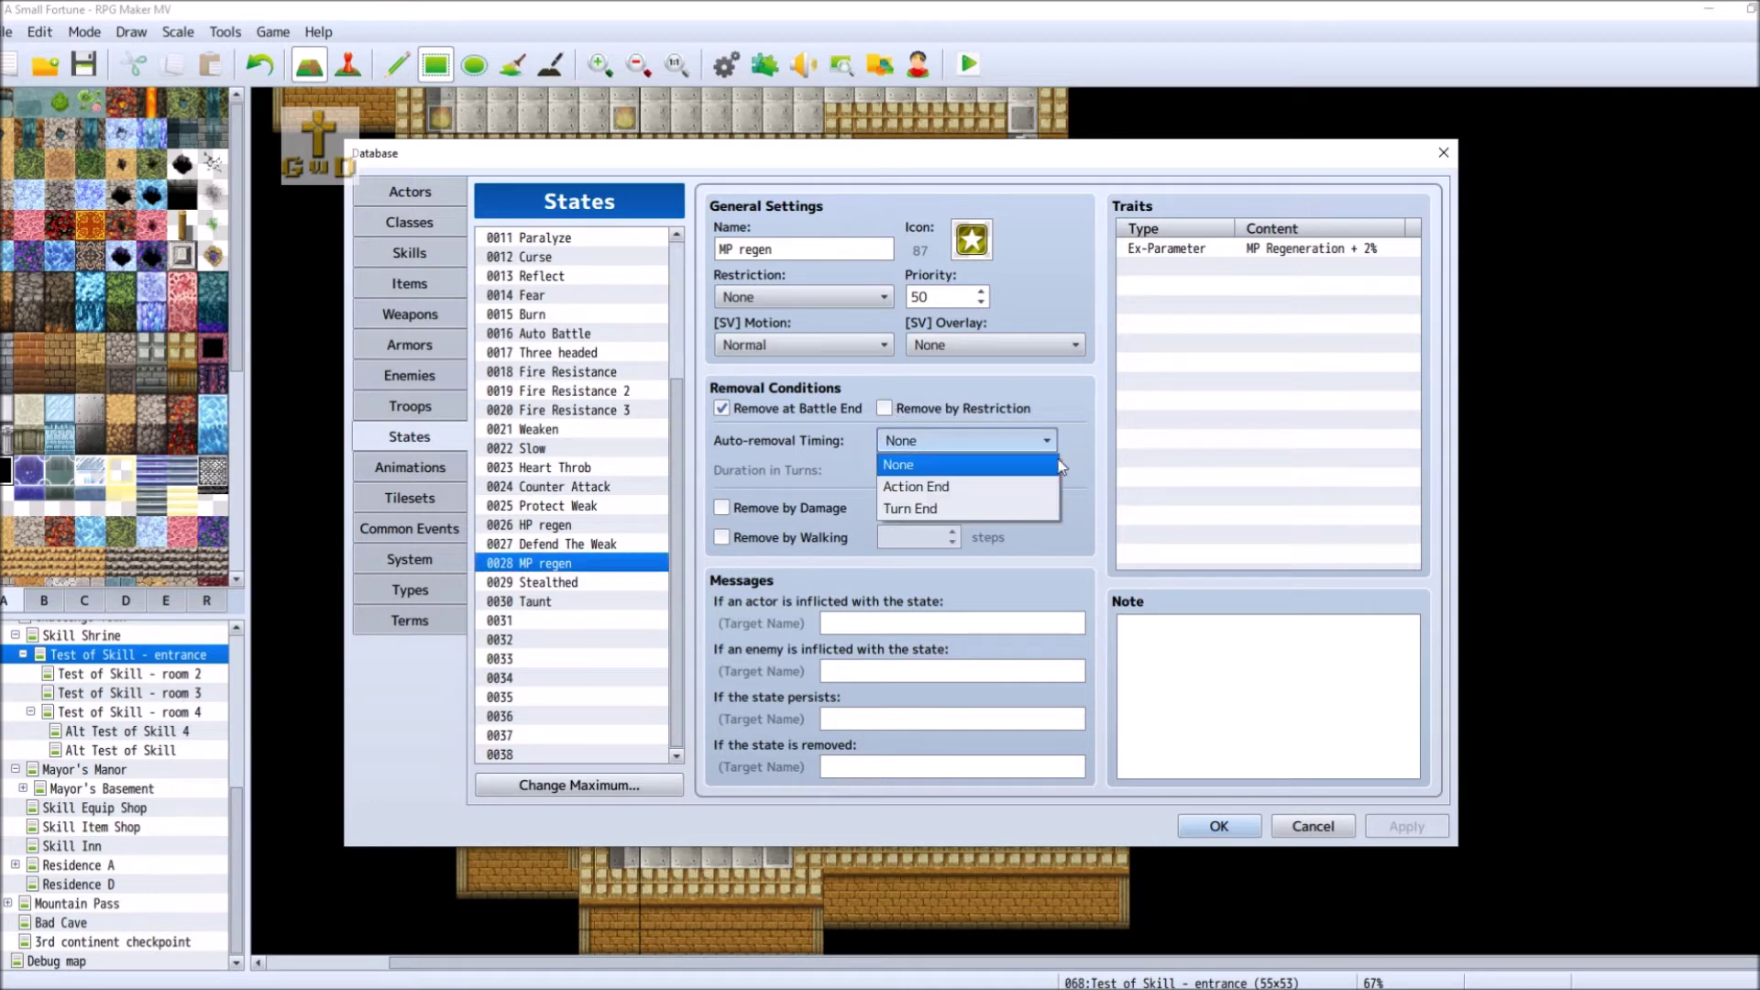
{"action": "left_click", "coordinate": [954, 510]}
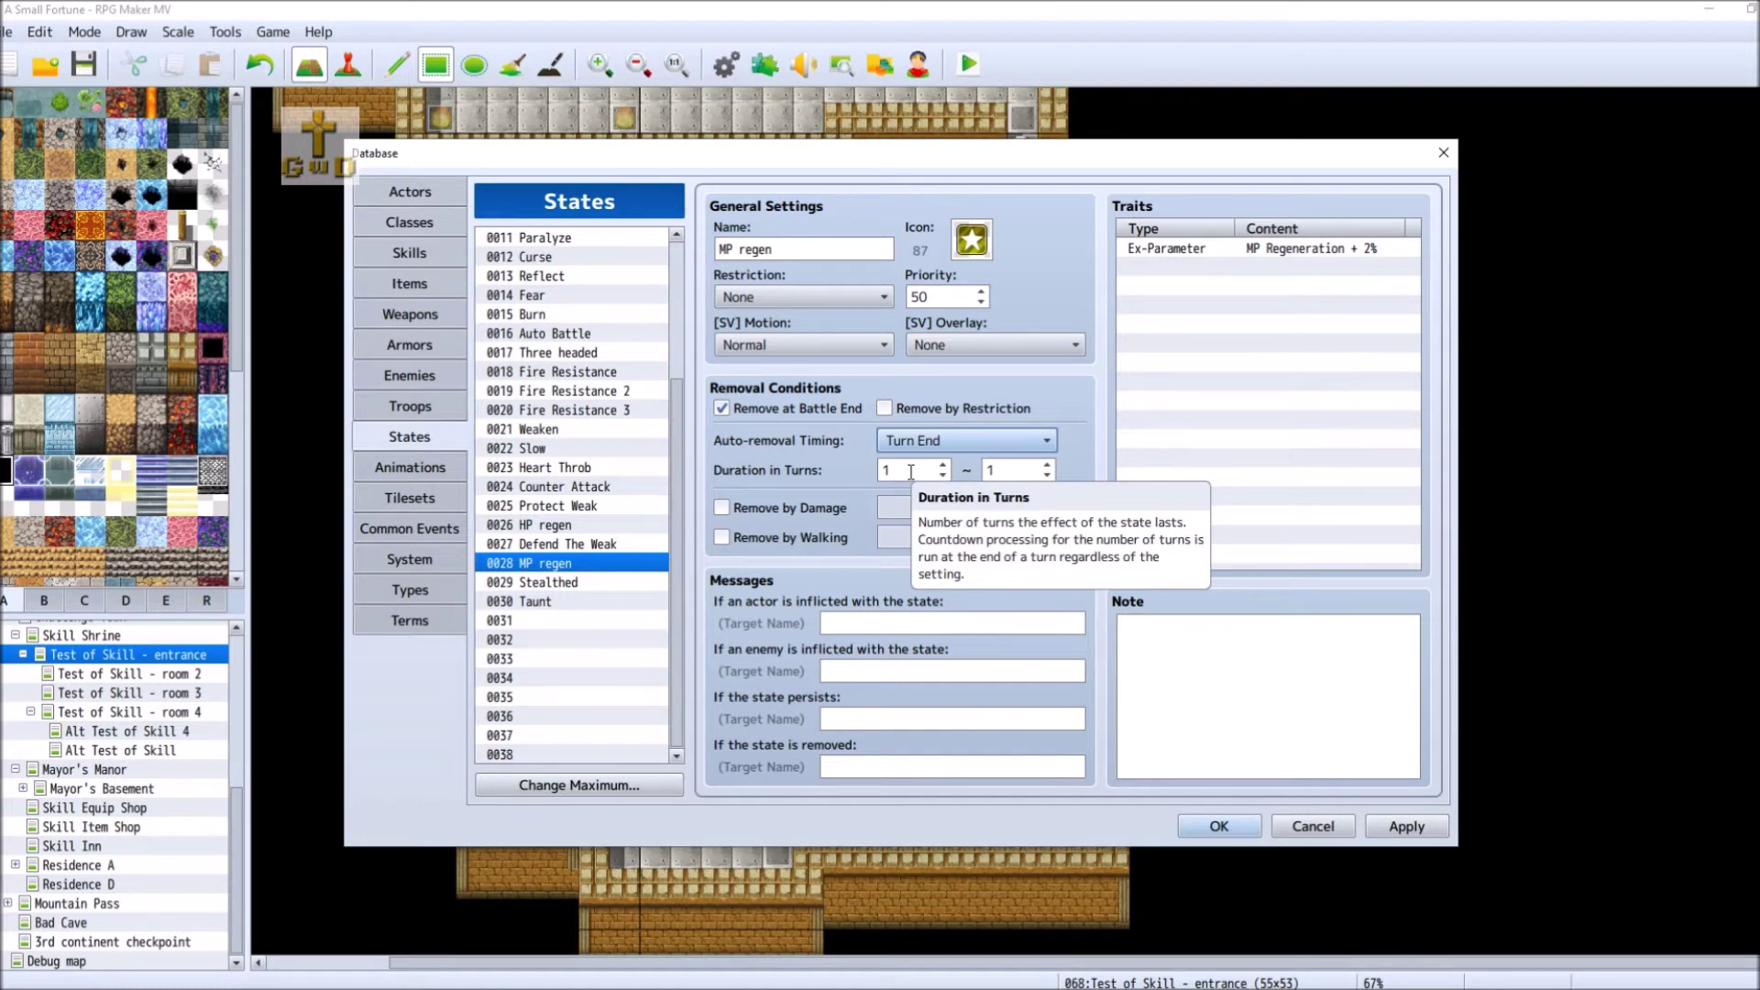
{"action": "scroll", "coordinate": [910, 472], "scroll_direction": "up", "scroll_amount": 1}
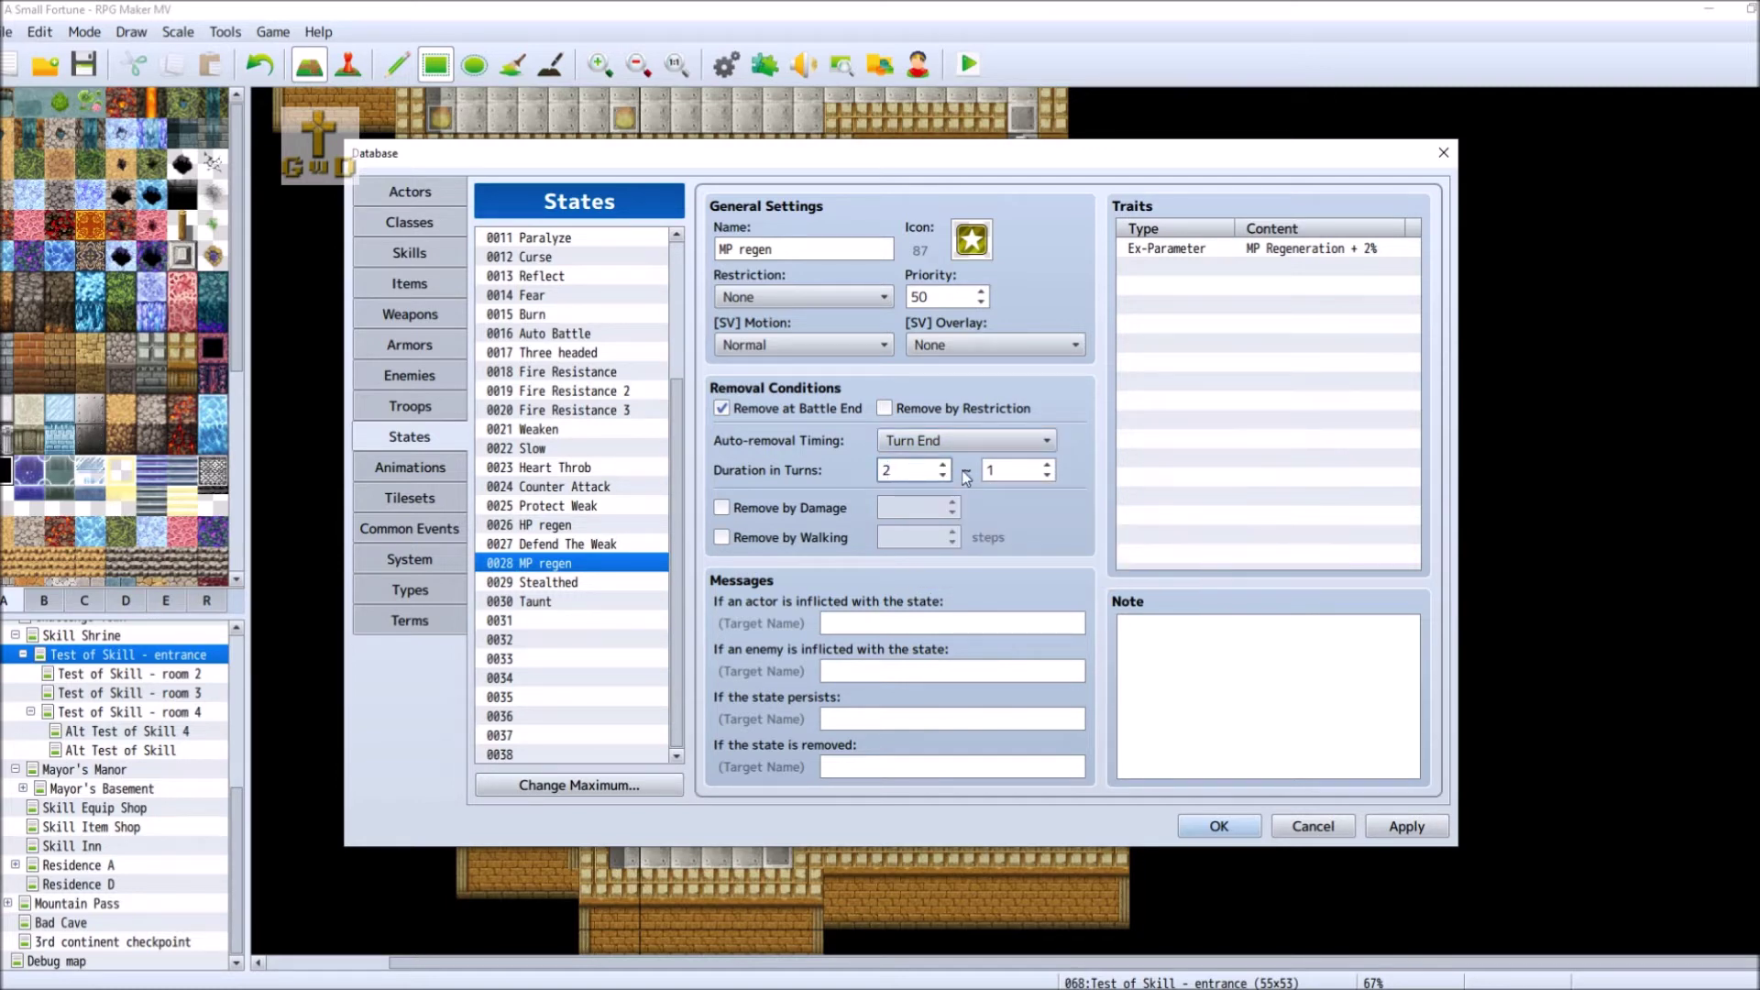
{"action": "left_click", "coordinate": [1018, 469]}
{"action": "type", "text": "6"}
{"action": "left_click", "coordinate": [1386, 825]}
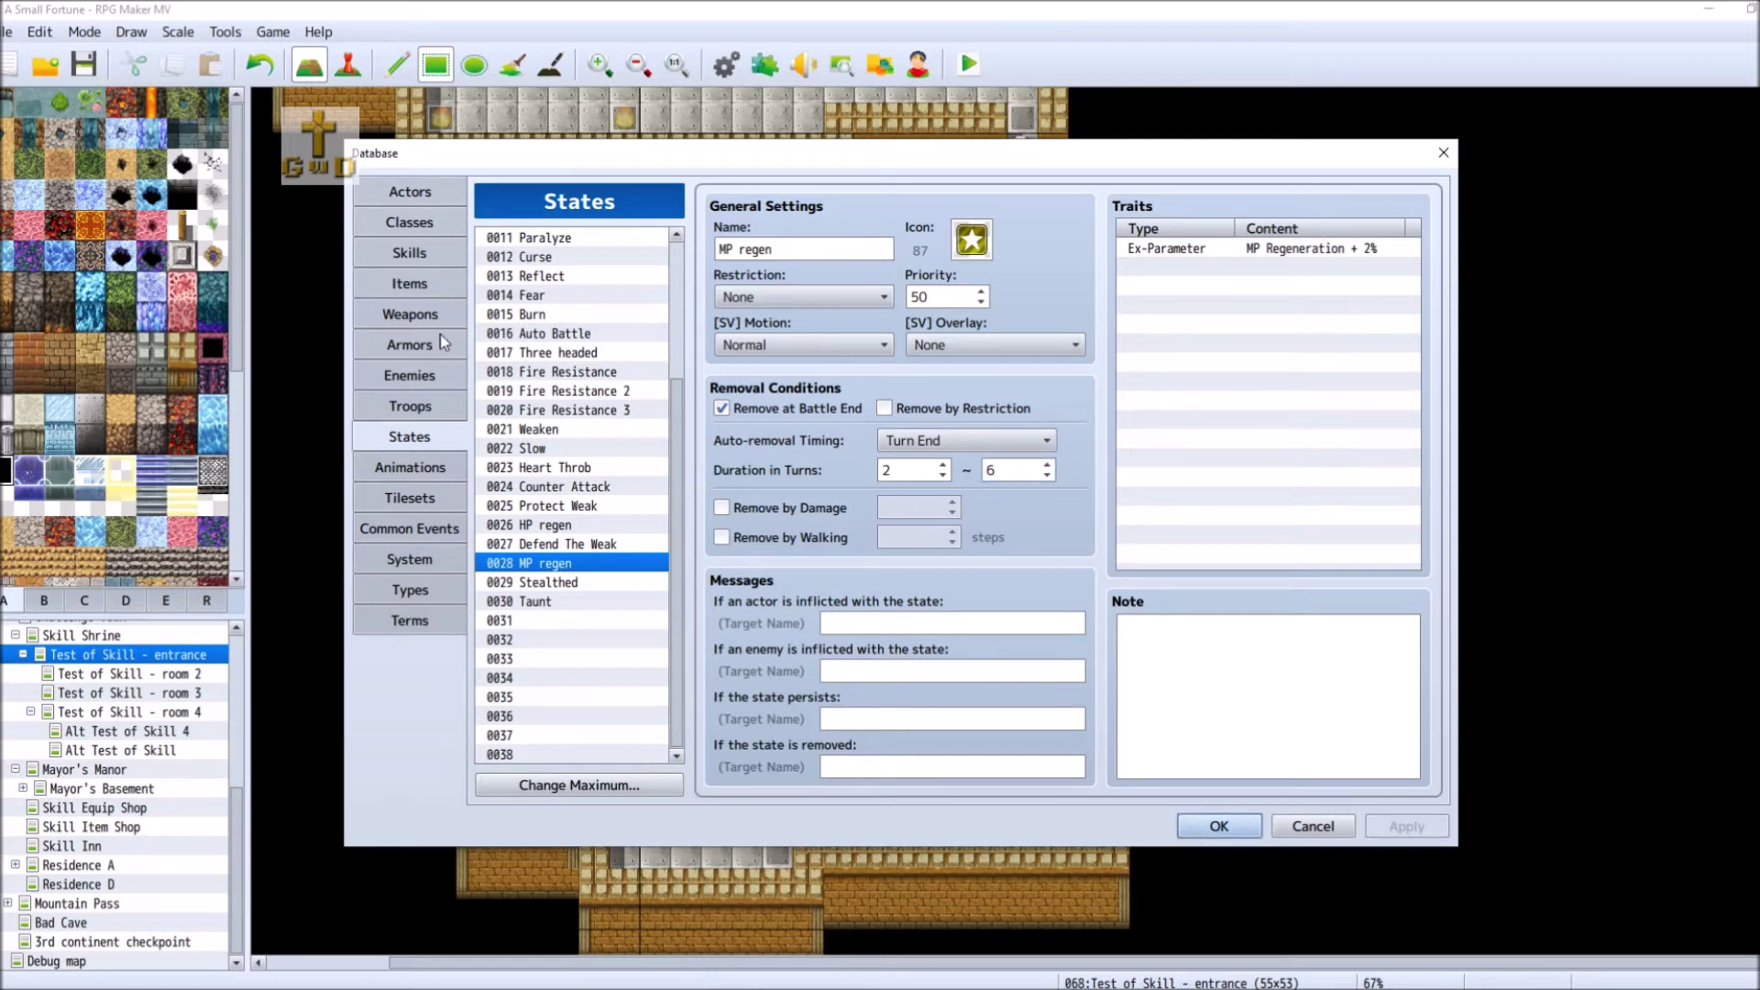
- Review the Mat up 1 skill's cost, effect and note, and look through the earlier skills in the list
{"action": "left_click", "coordinate": [410, 222]}
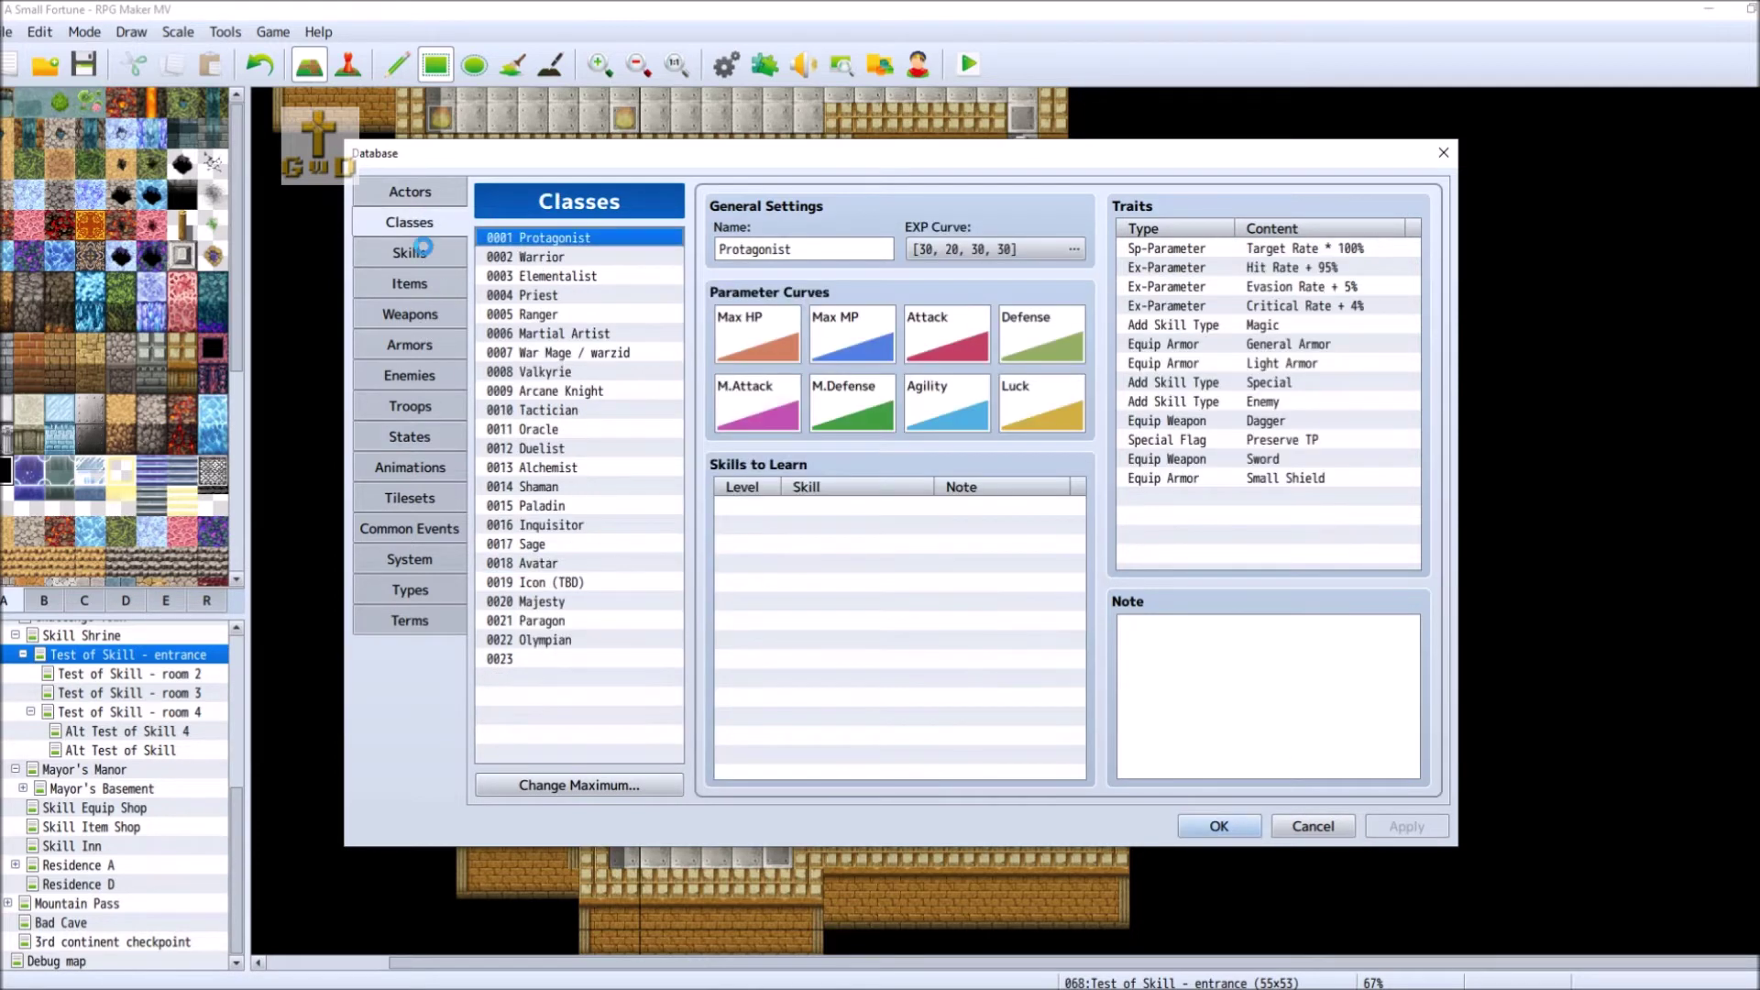
{"action": "left_click", "coordinate": [410, 252]}
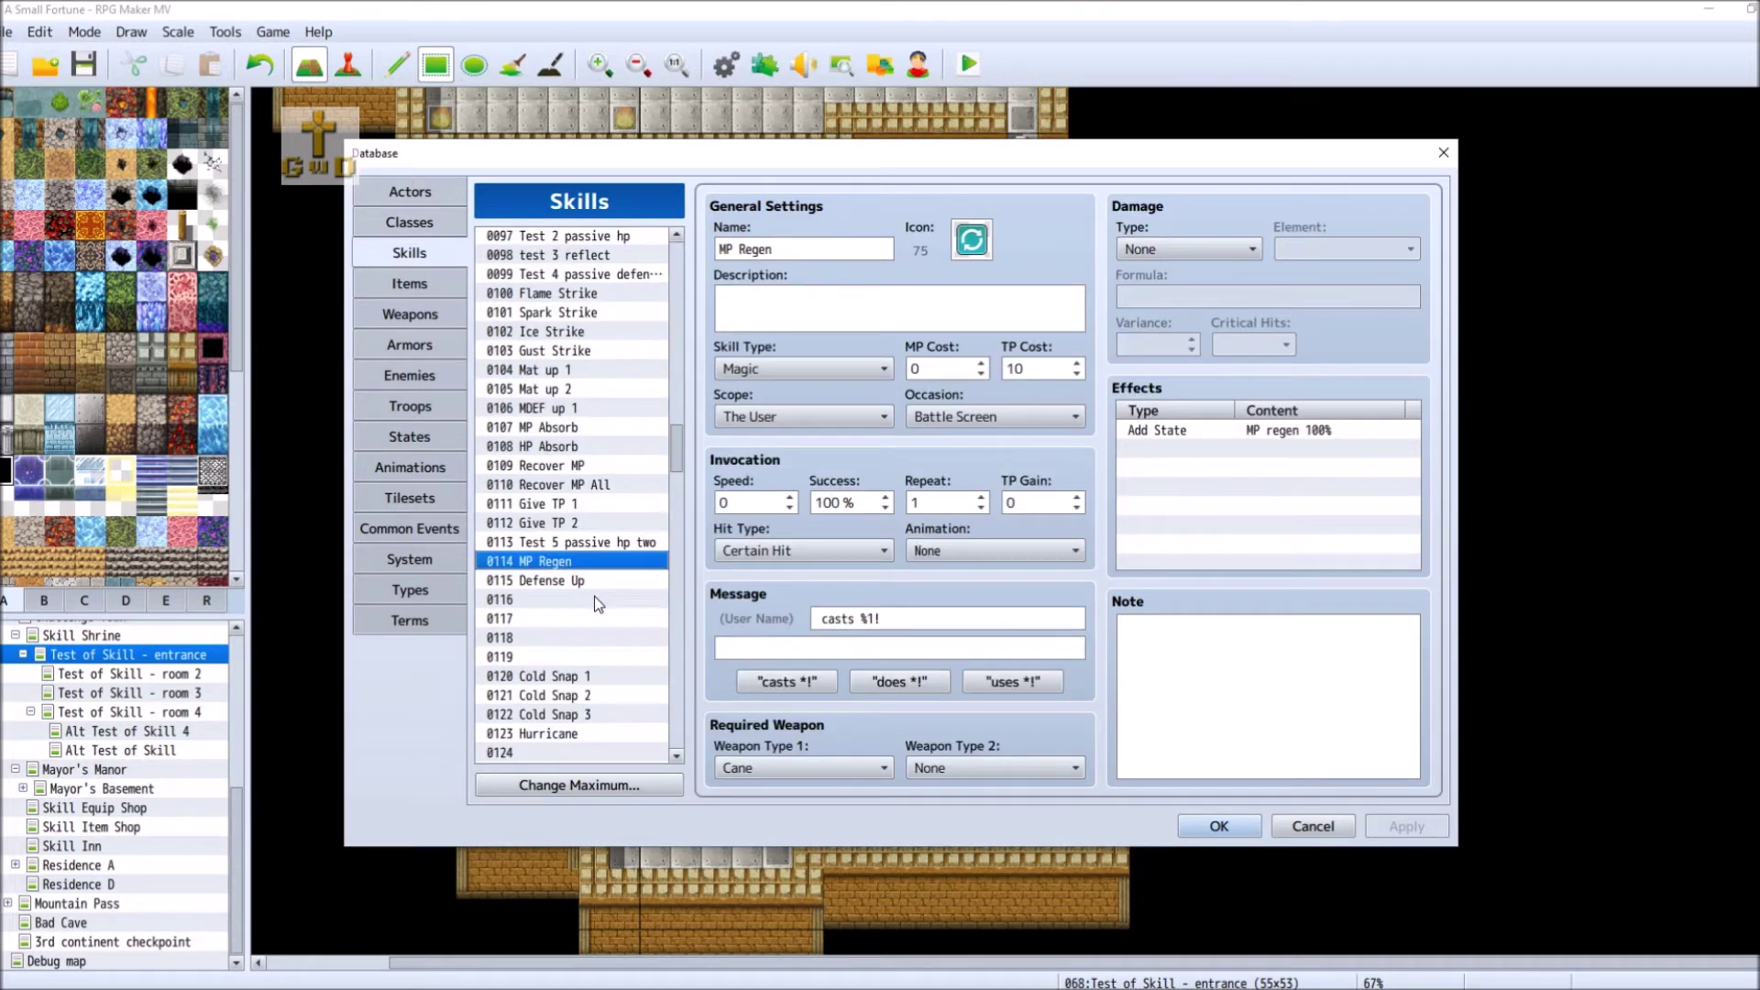
{"action": "left_click", "coordinate": [586, 370]}
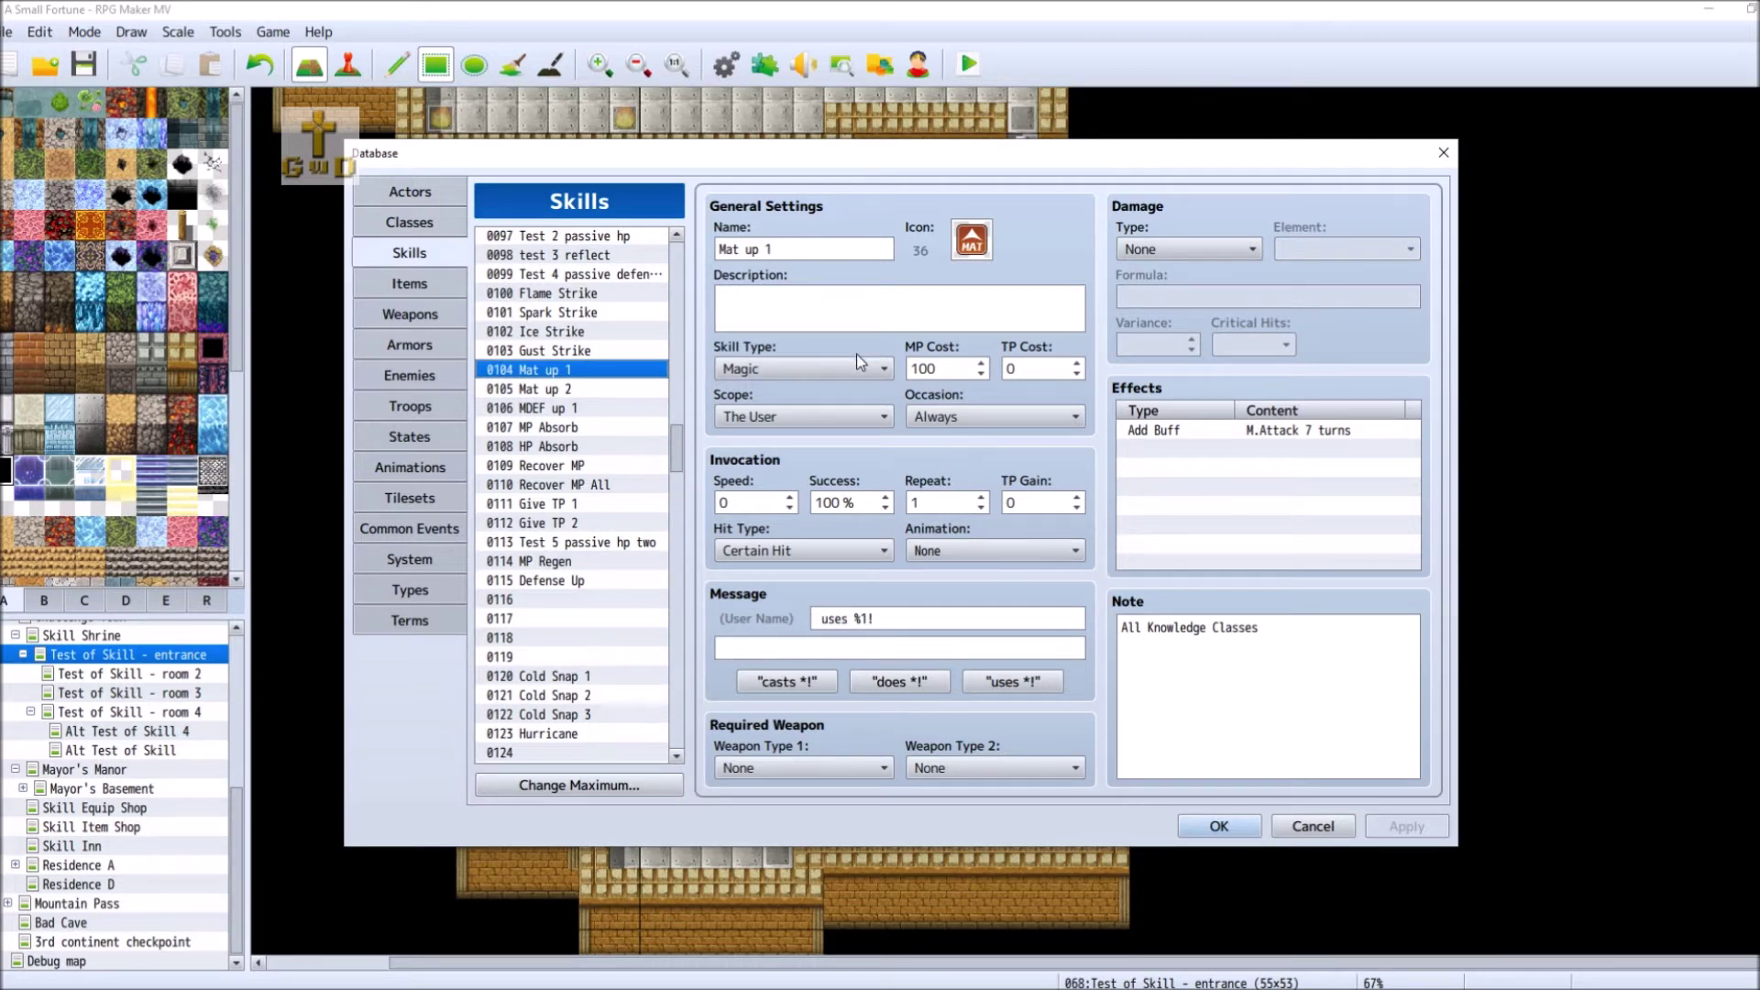
{"action": "mouse_move", "coordinate": [678, 464]}
{"action": "left_mouse_down"}
{"action": "mouse_move", "coordinate": [692, 414]}
{"action": "mouse_move", "coordinate": [692, 442]}
{"action": "left_mouse_up"}
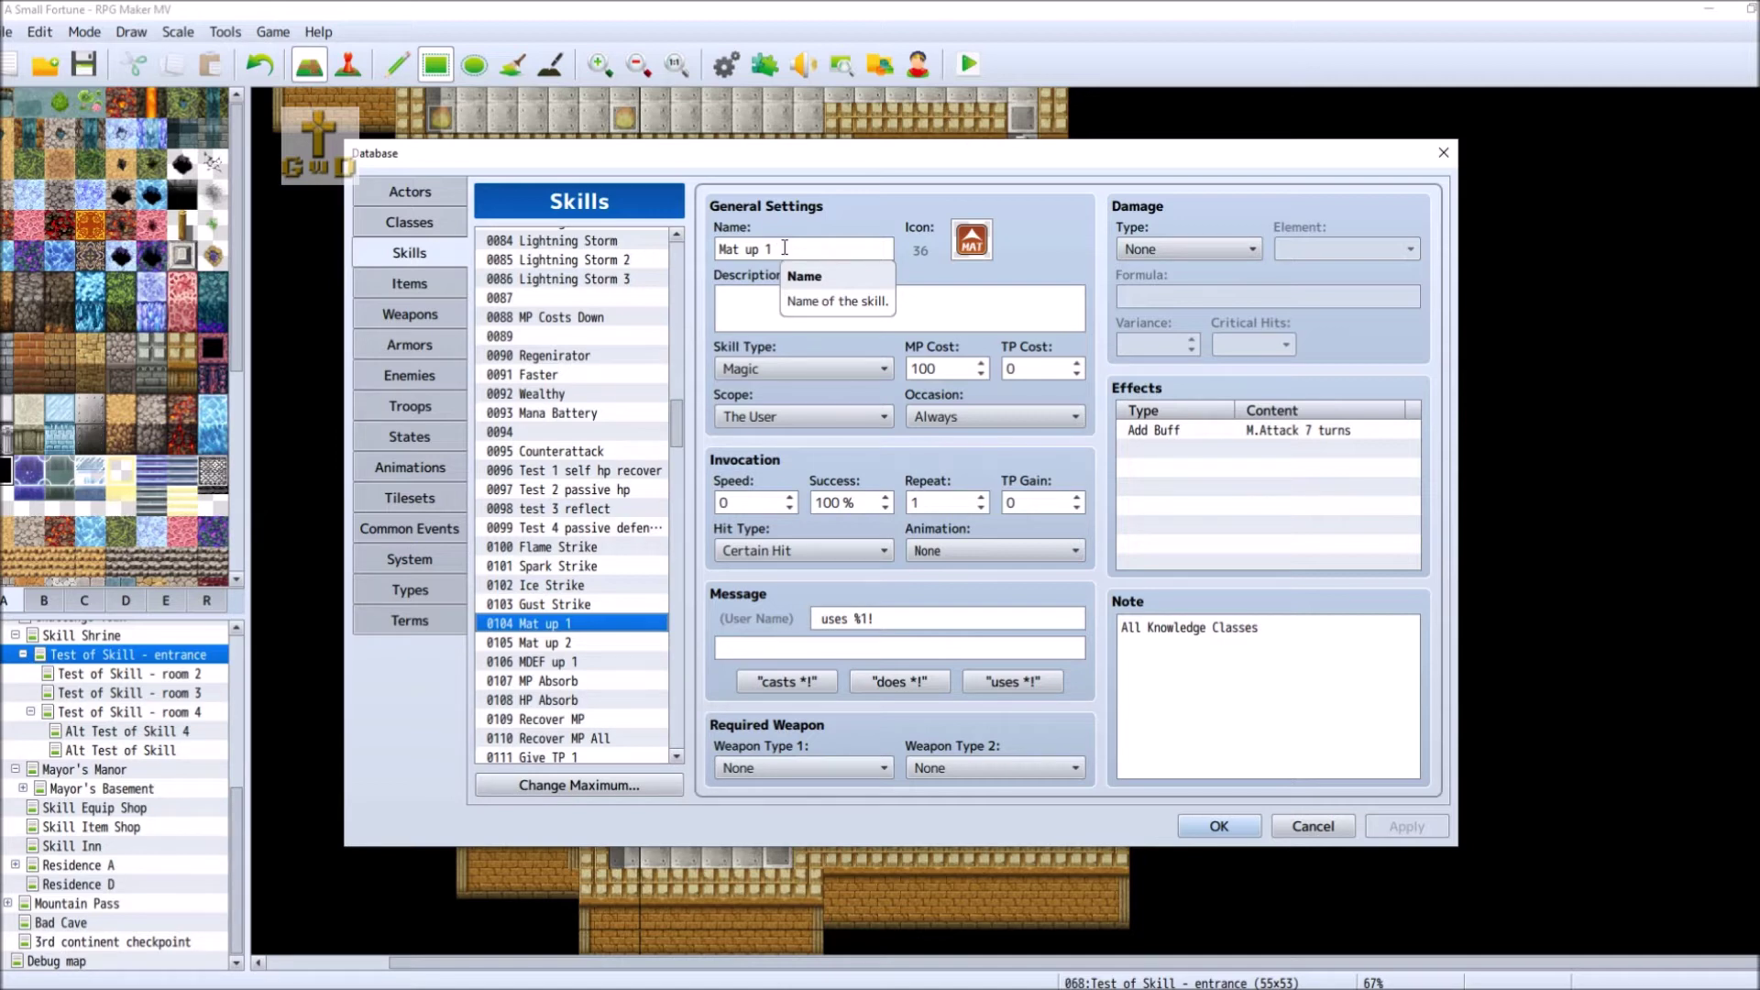
- Rename the Mana Battery skill as MP Increase (passive)
{"action": "left_click", "coordinate": [550, 412]}
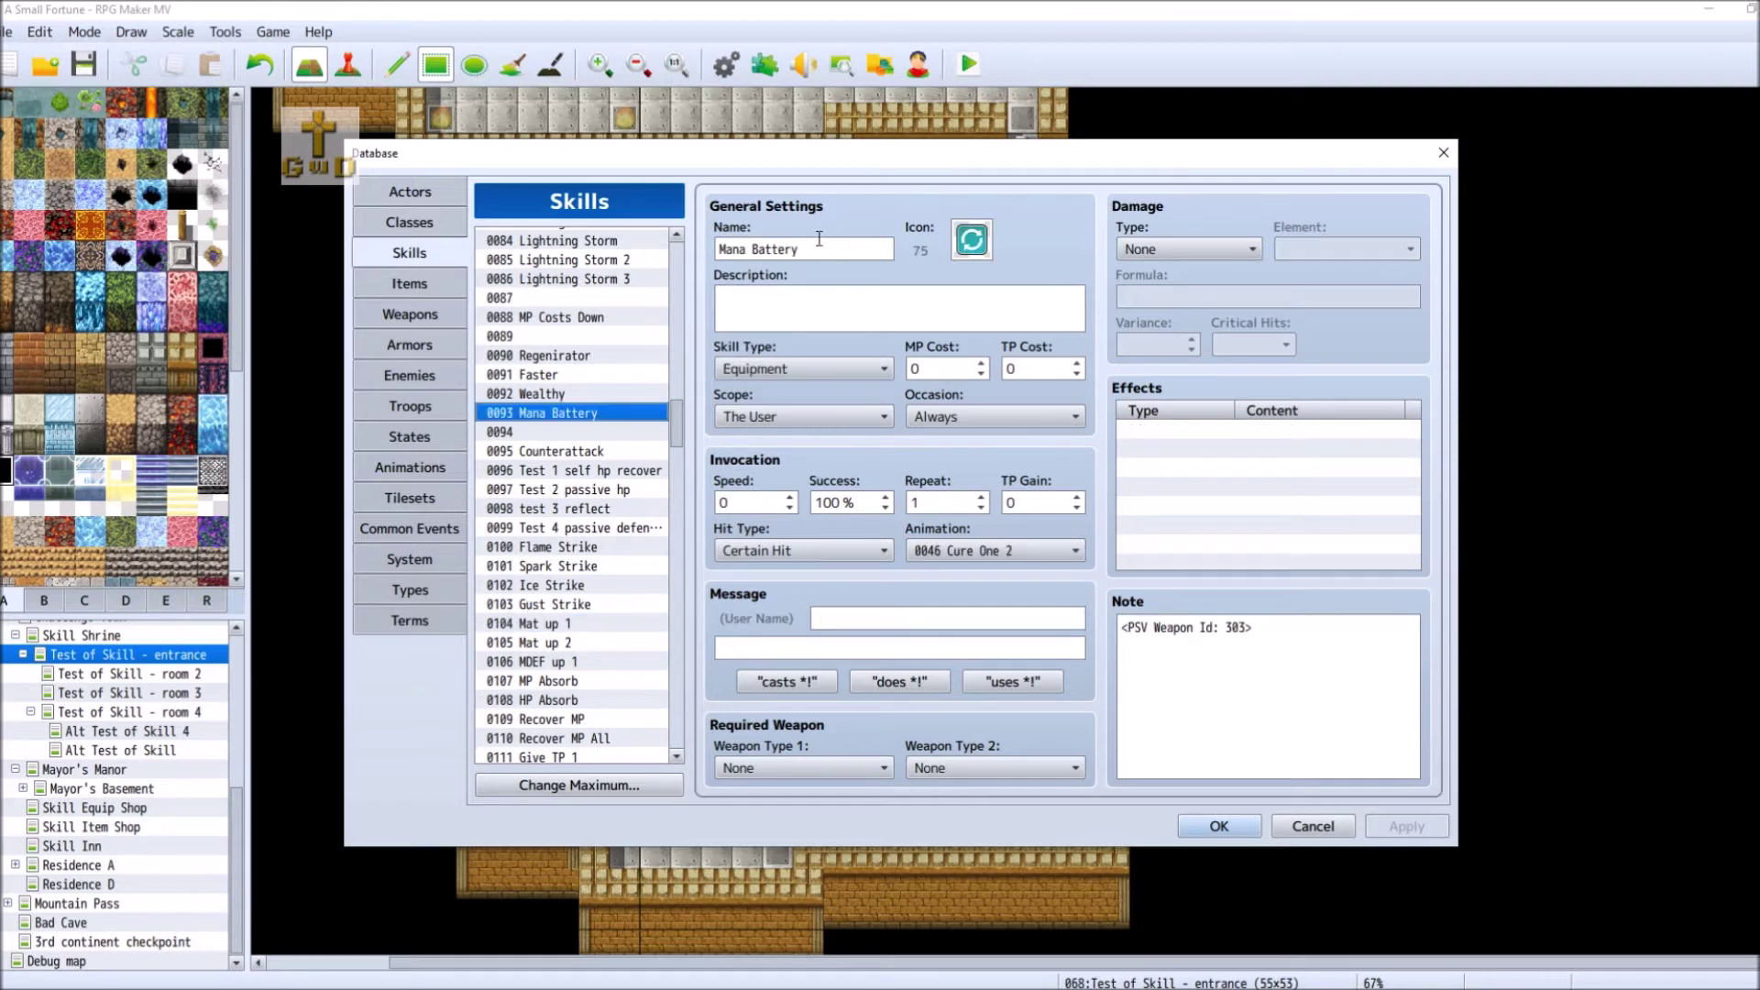
{"action": "left_click_drag", "start_coordinate": [822, 247], "coordinate": [729, 255]}
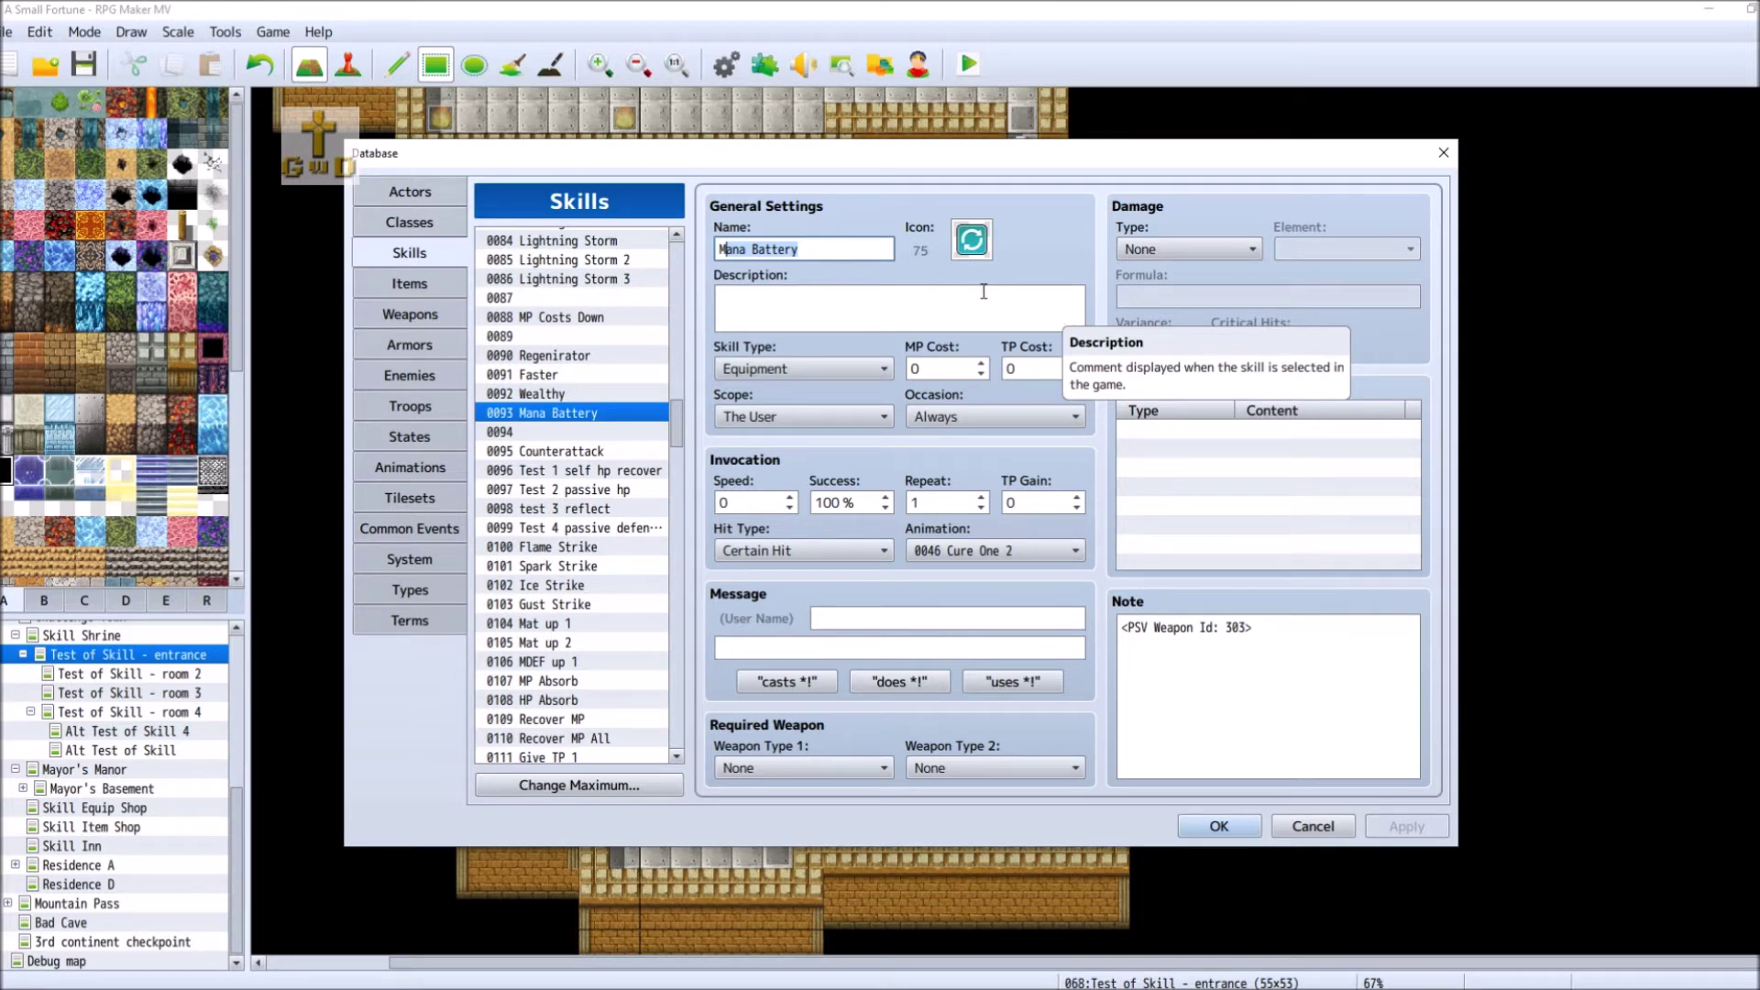
{"action": "type", "text": "MP"}
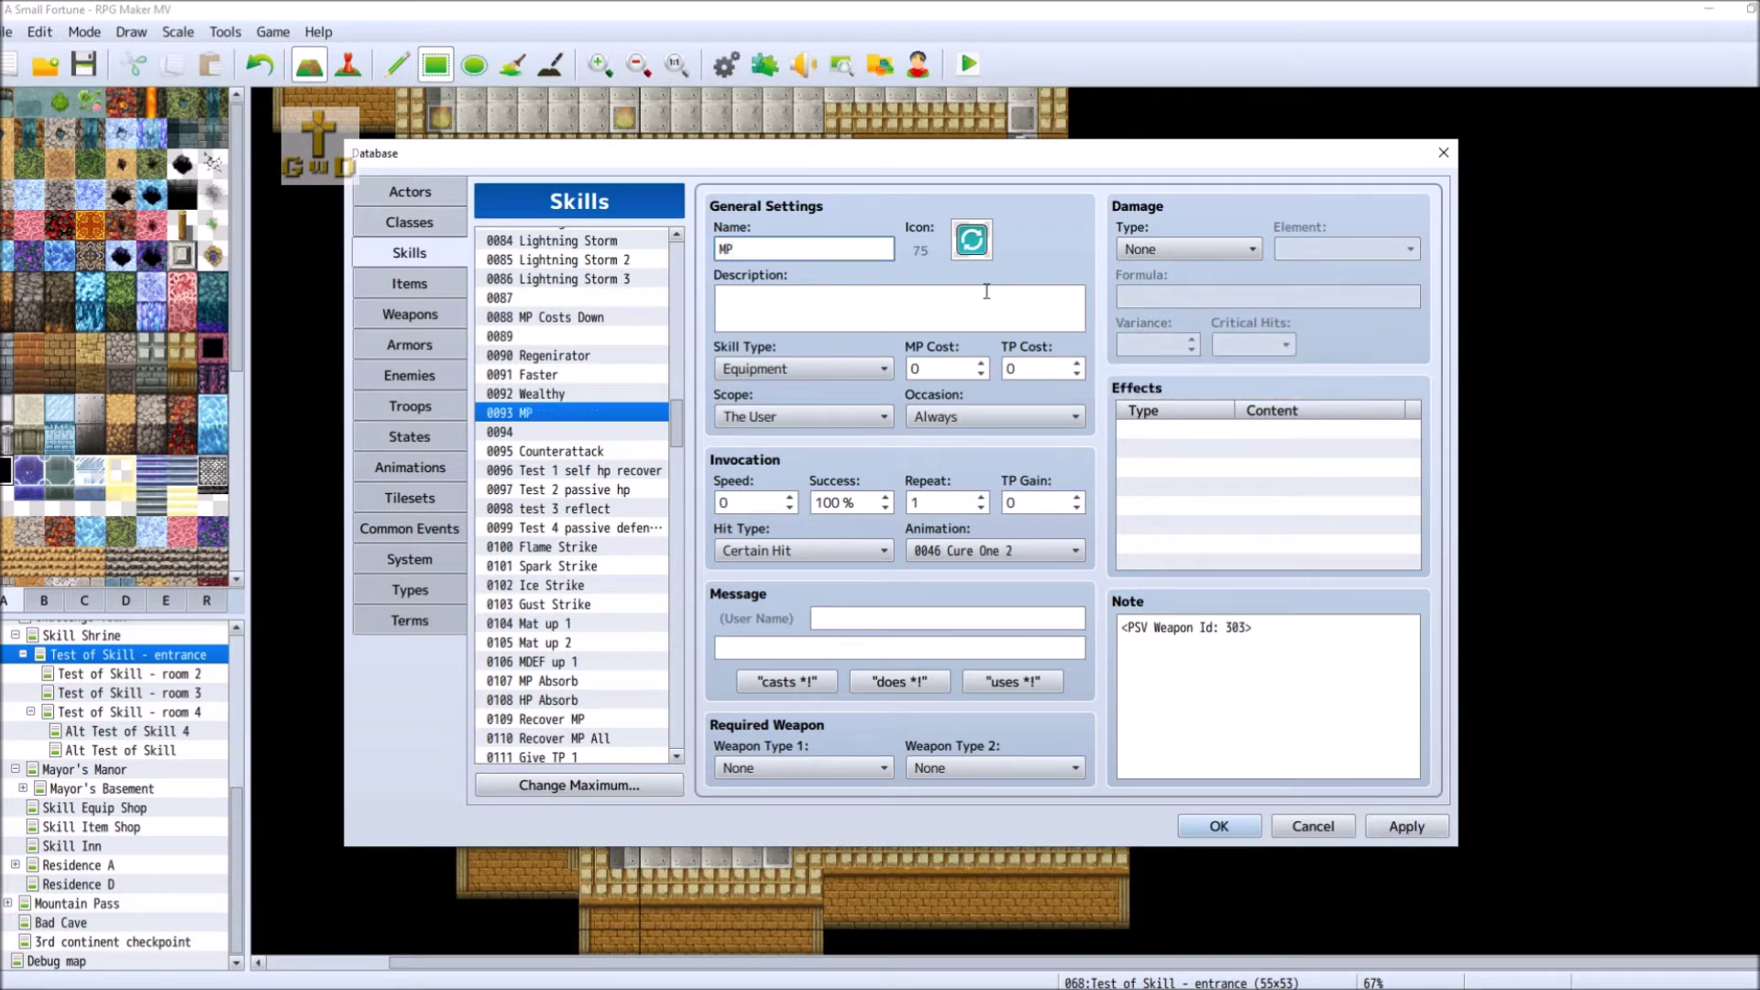
{"action": "type", "text": " Increase (passive)"}
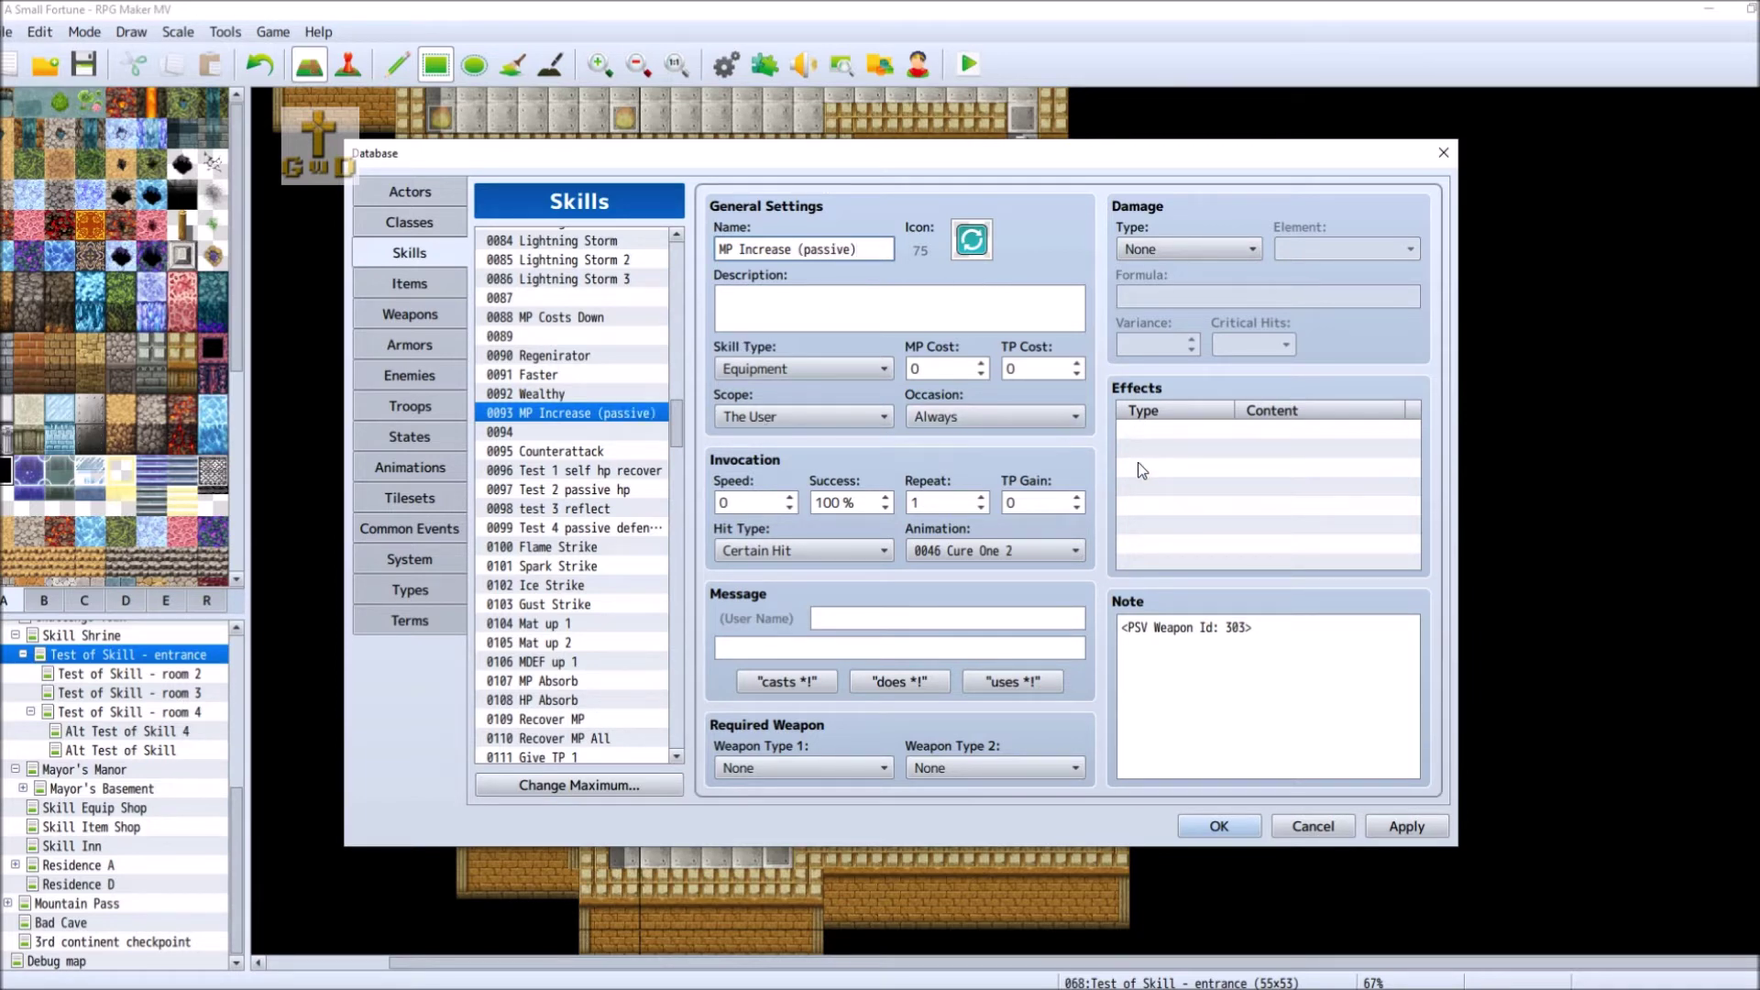
- Add a Grow effect to the MP Increase (passive) skill that raises Max MP by 50
{"action": "double_click", "coordinate": [1153, 436]}
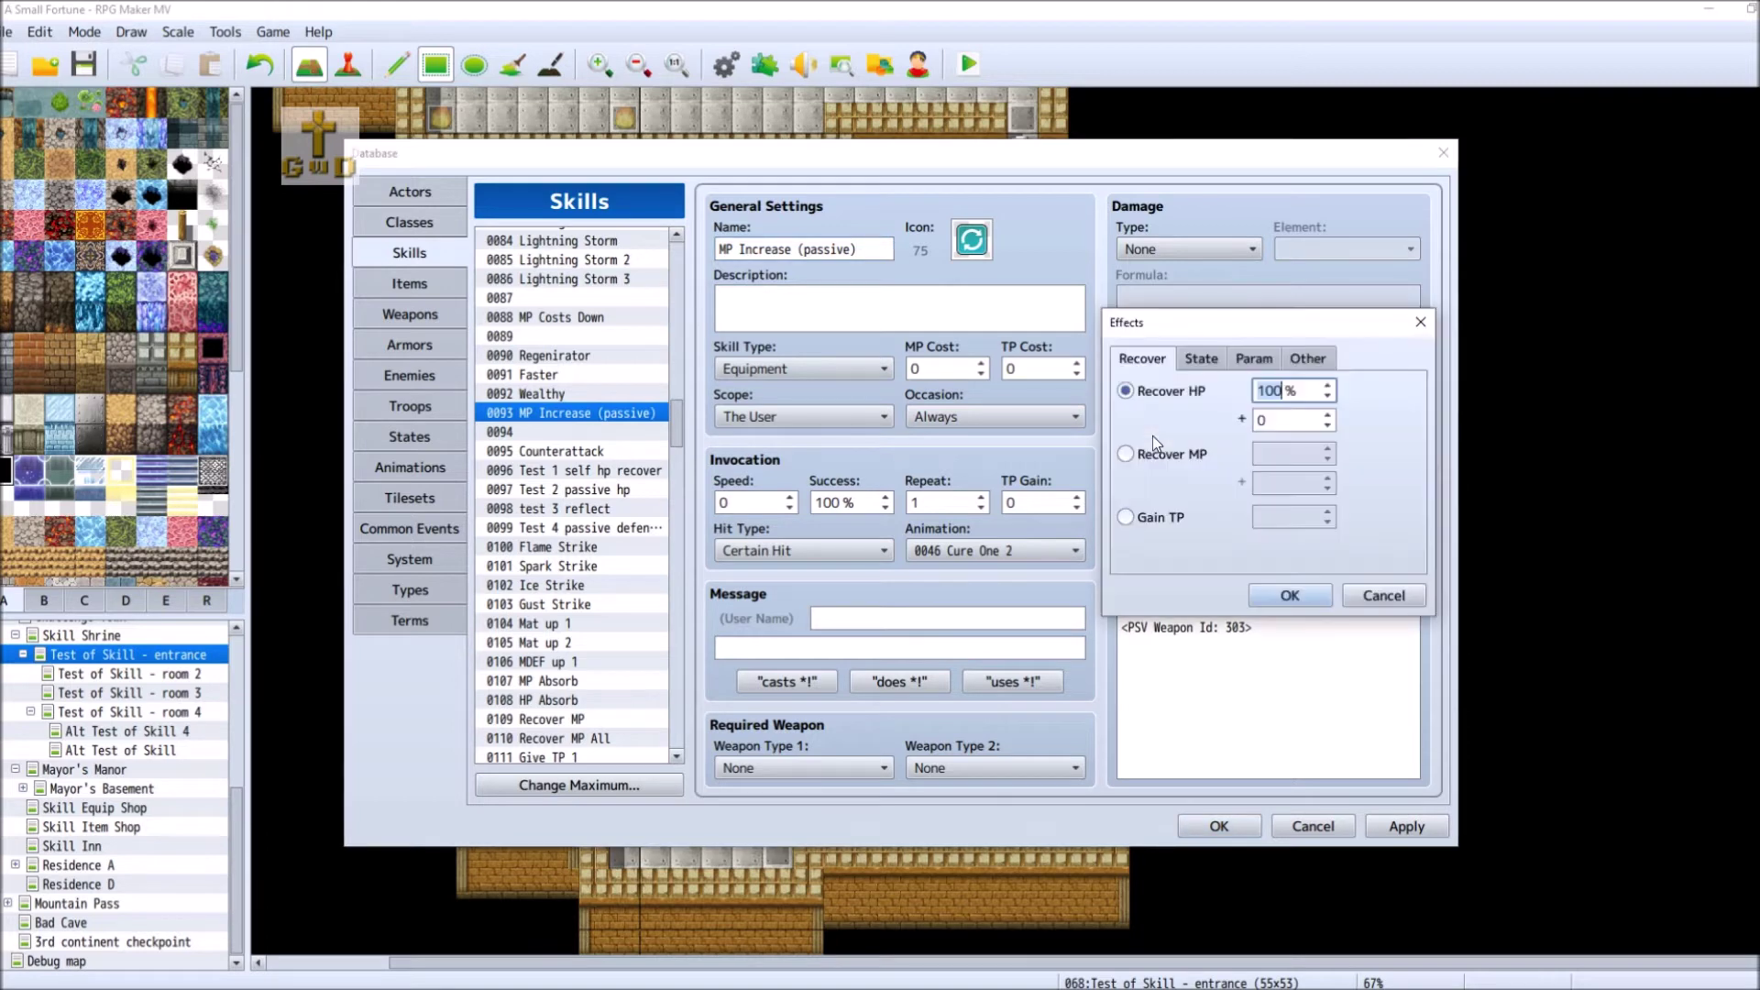
{"action": "left_click", "coordinate": [1197, 359]}
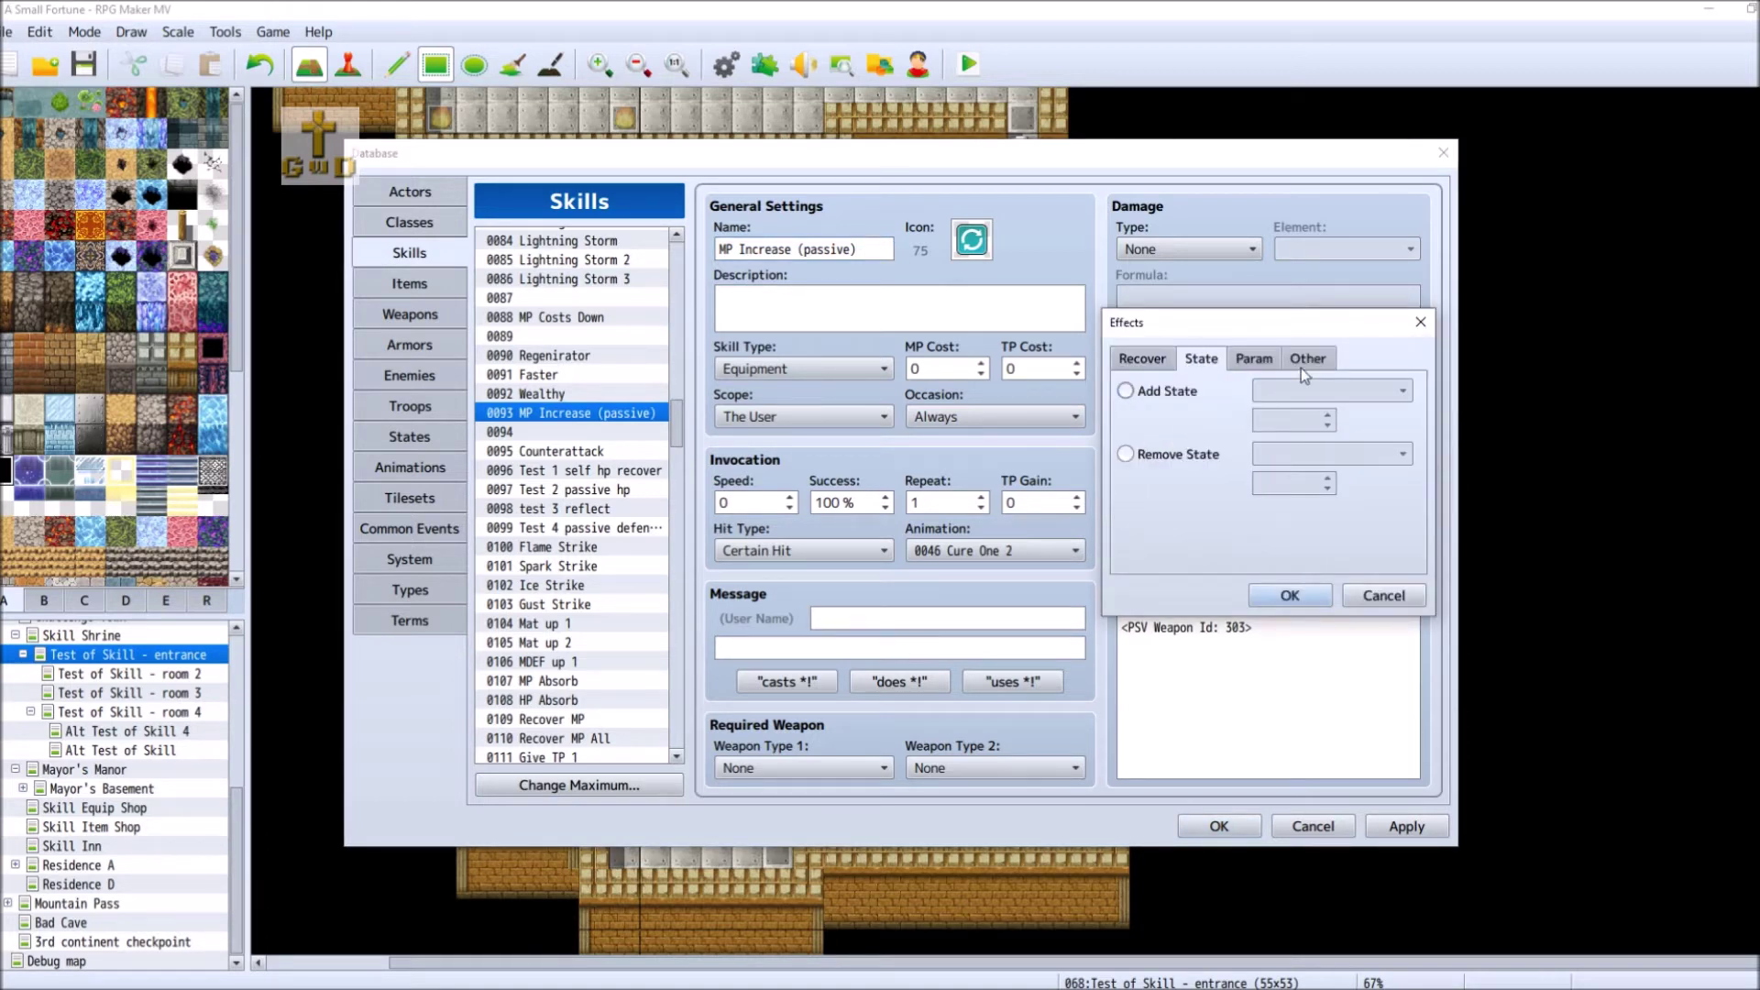
{"action": "left_click", "coordinate": [1265, 360]}
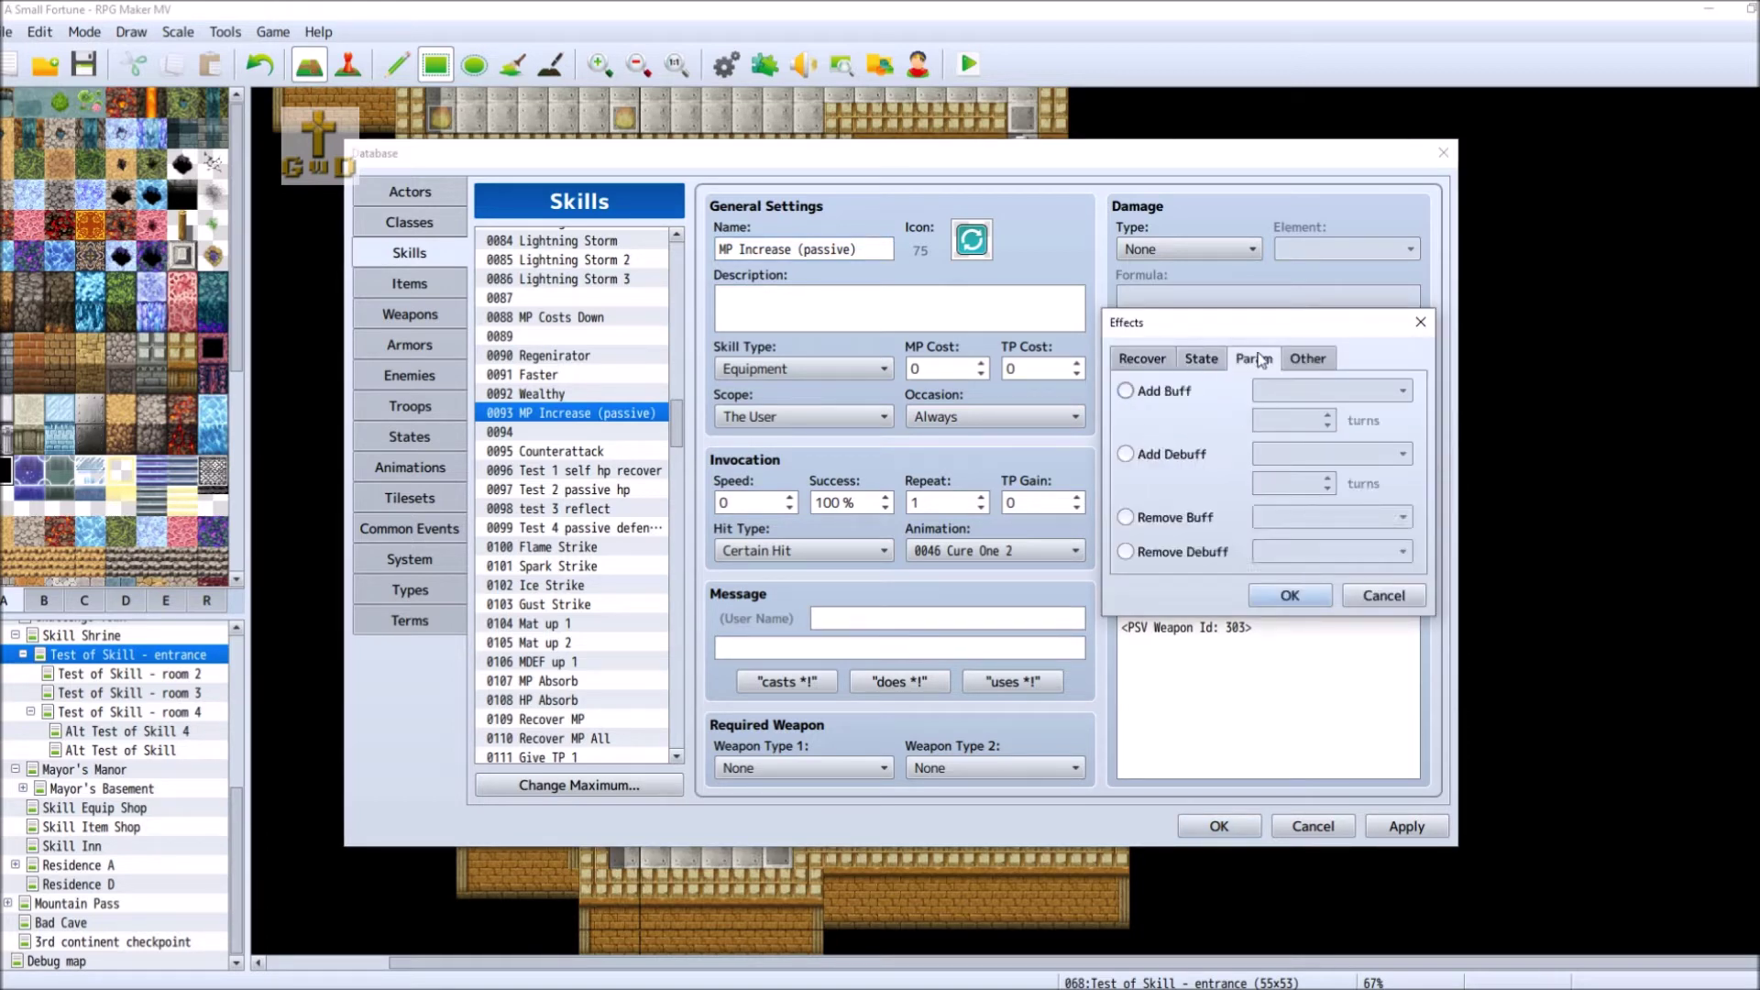
{"action": "left_click", "coordinate": [1310, 357]}
{"action": "left_click", "coordinate": [1126, 425]}
{"action": "left_click", "coordinate": [1339, 424]}
{"action": "left_click", "coordinate": [1323, 467]}
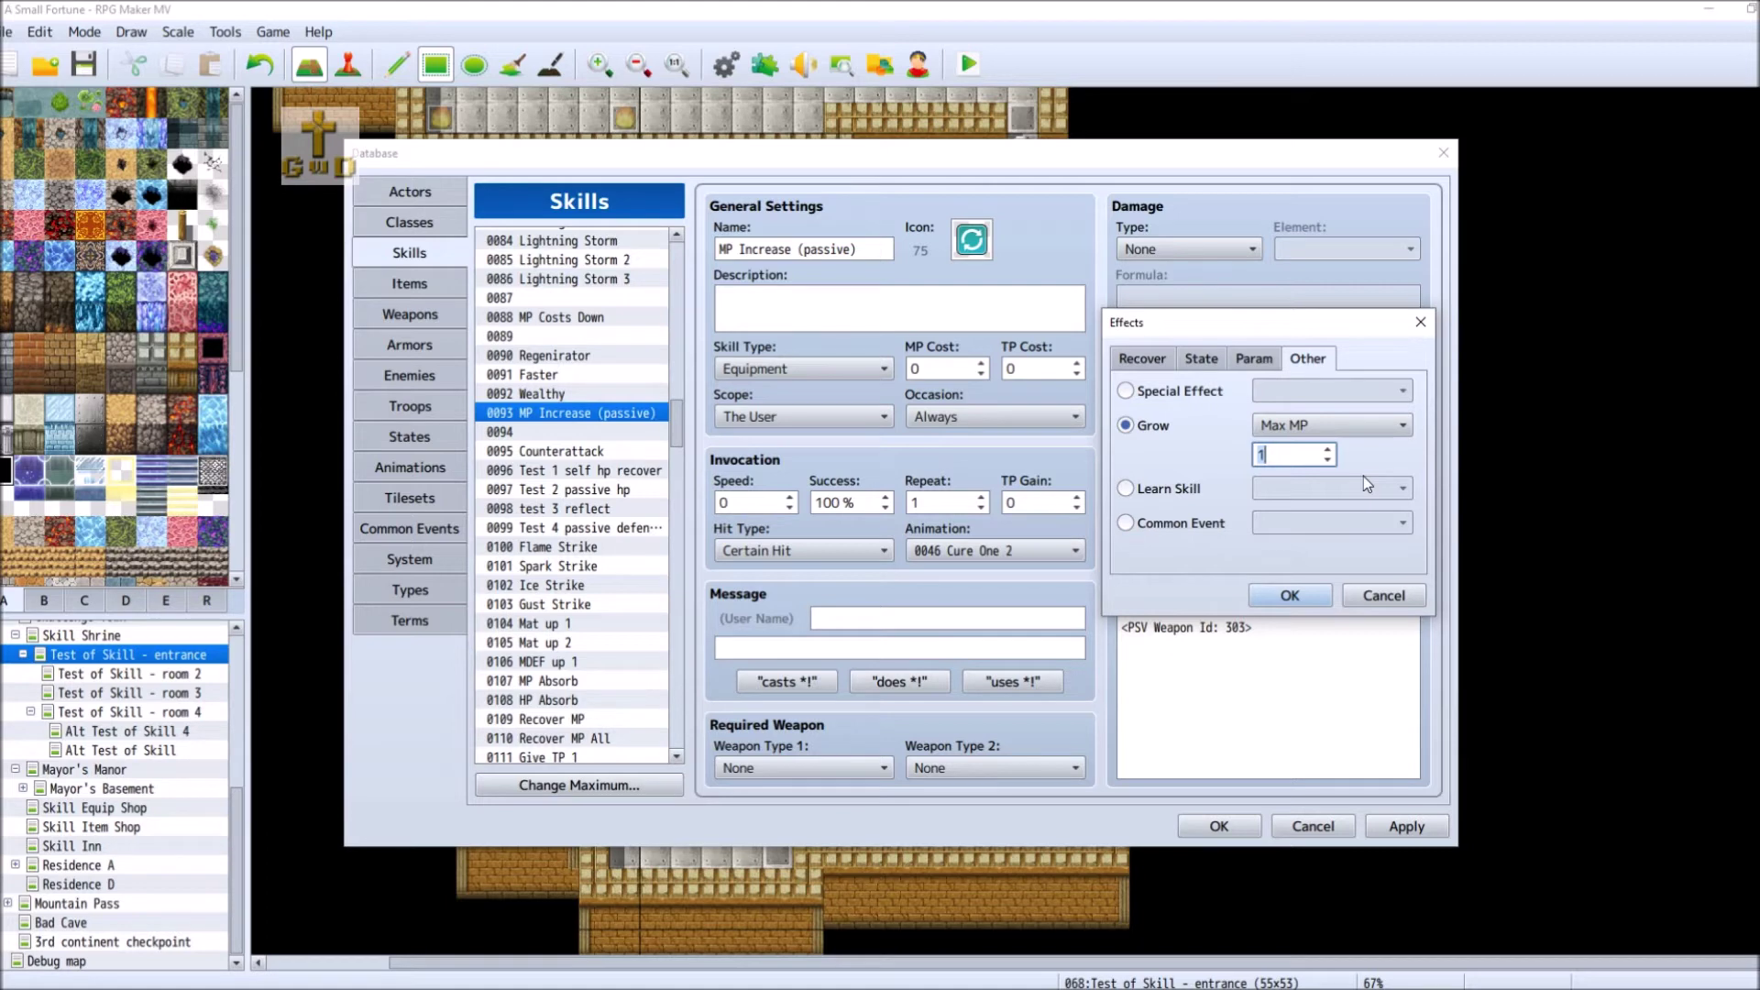
{"action": "type", "text": "50"}
{"action": "left_click", "coordinate": [1290, 595]}
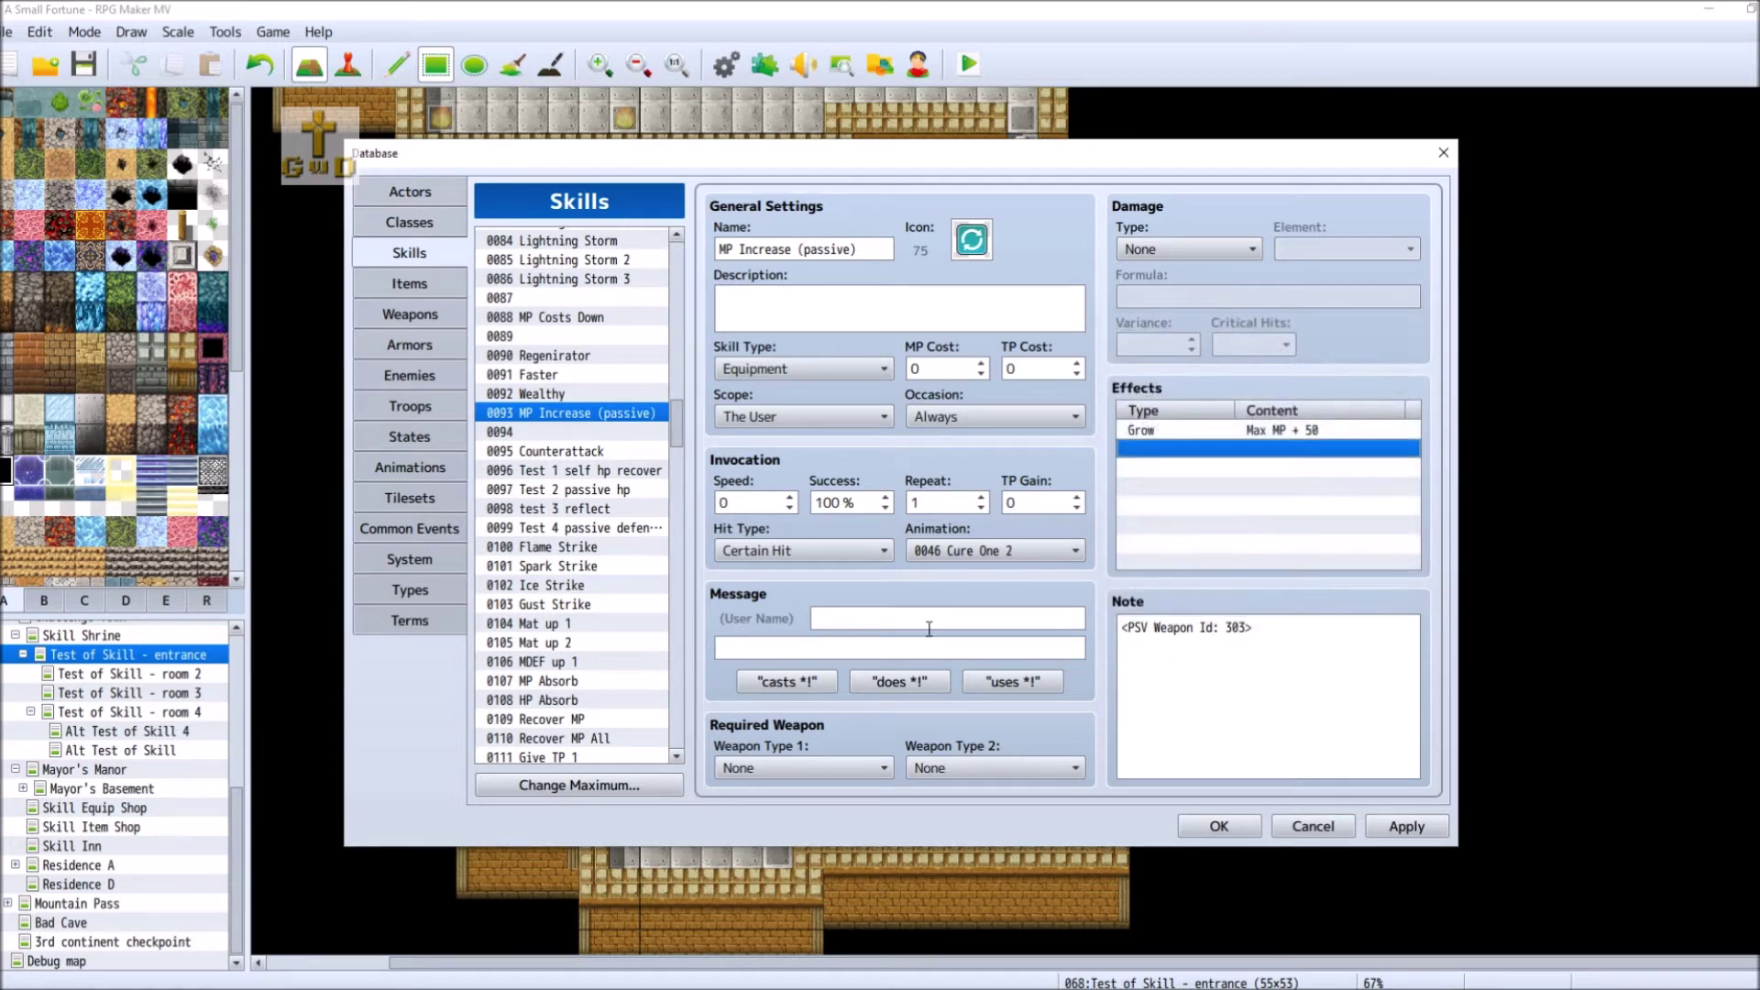
- Name the empty skill 0094 MP Increase 2 (passive) and compare it with skill 0093
{"action": "left_click", "coordinate": [548, 433]}
{"action": "left_click", "coordinate": [821, 249]}
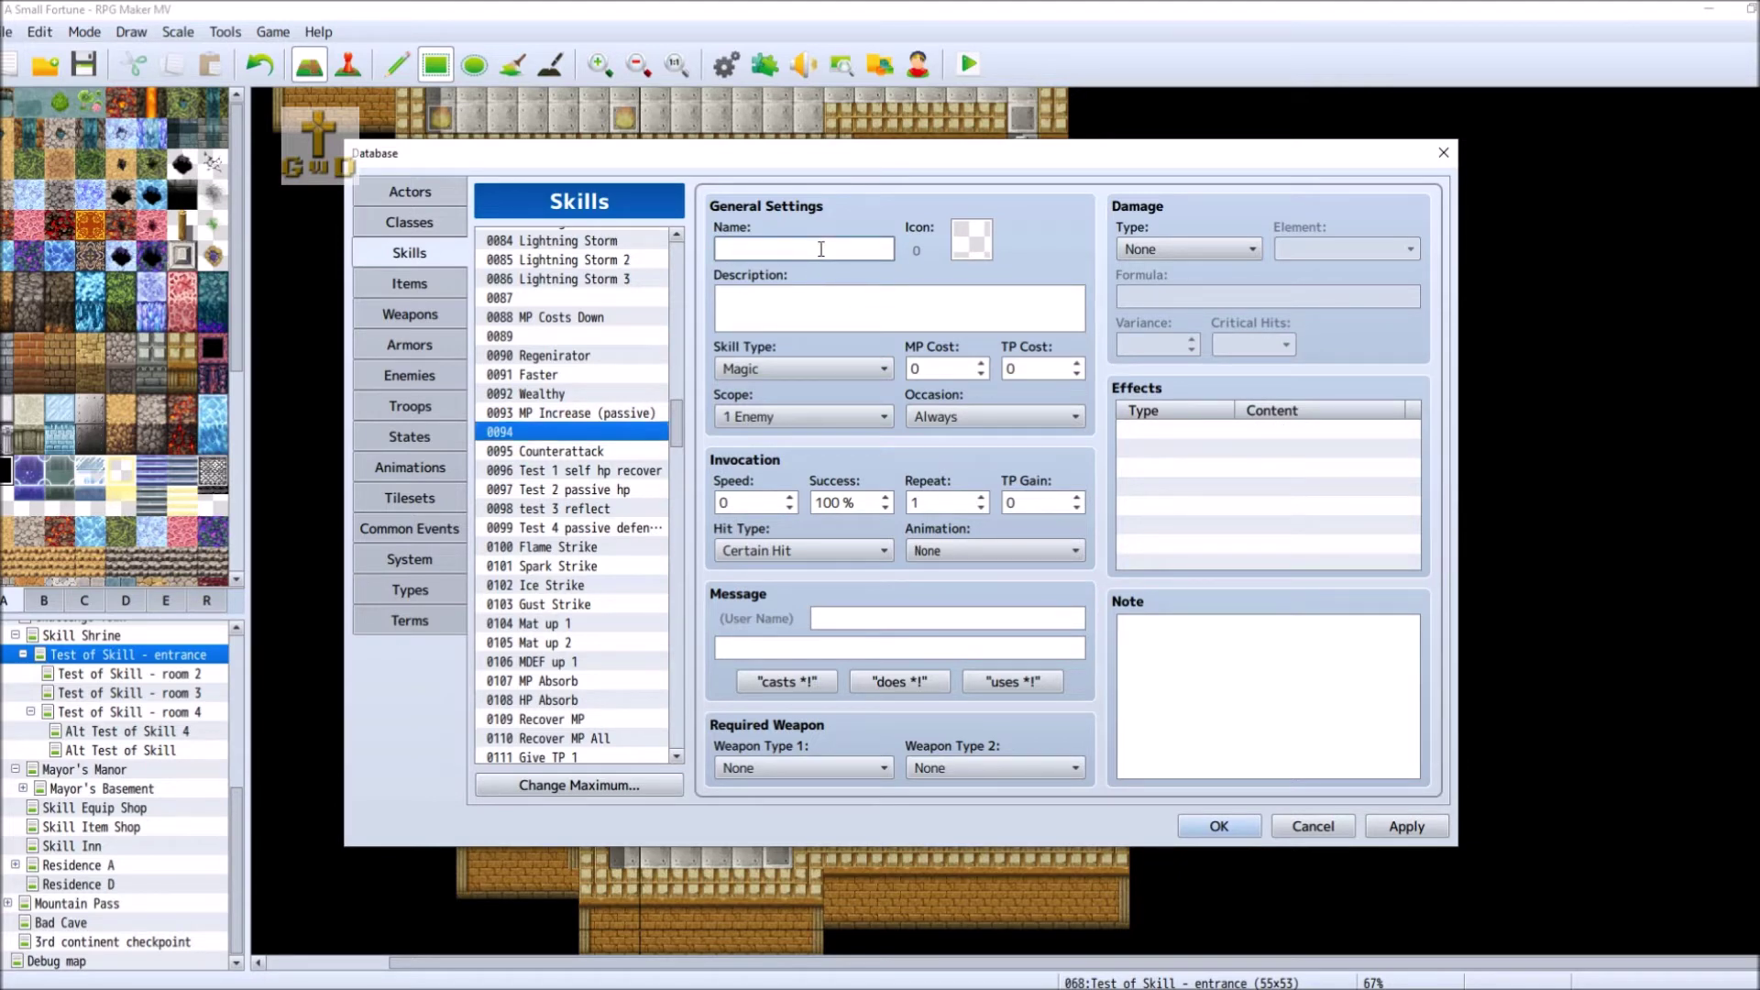
{"action": "type", "text": "MP Increase 2 (passive)"}
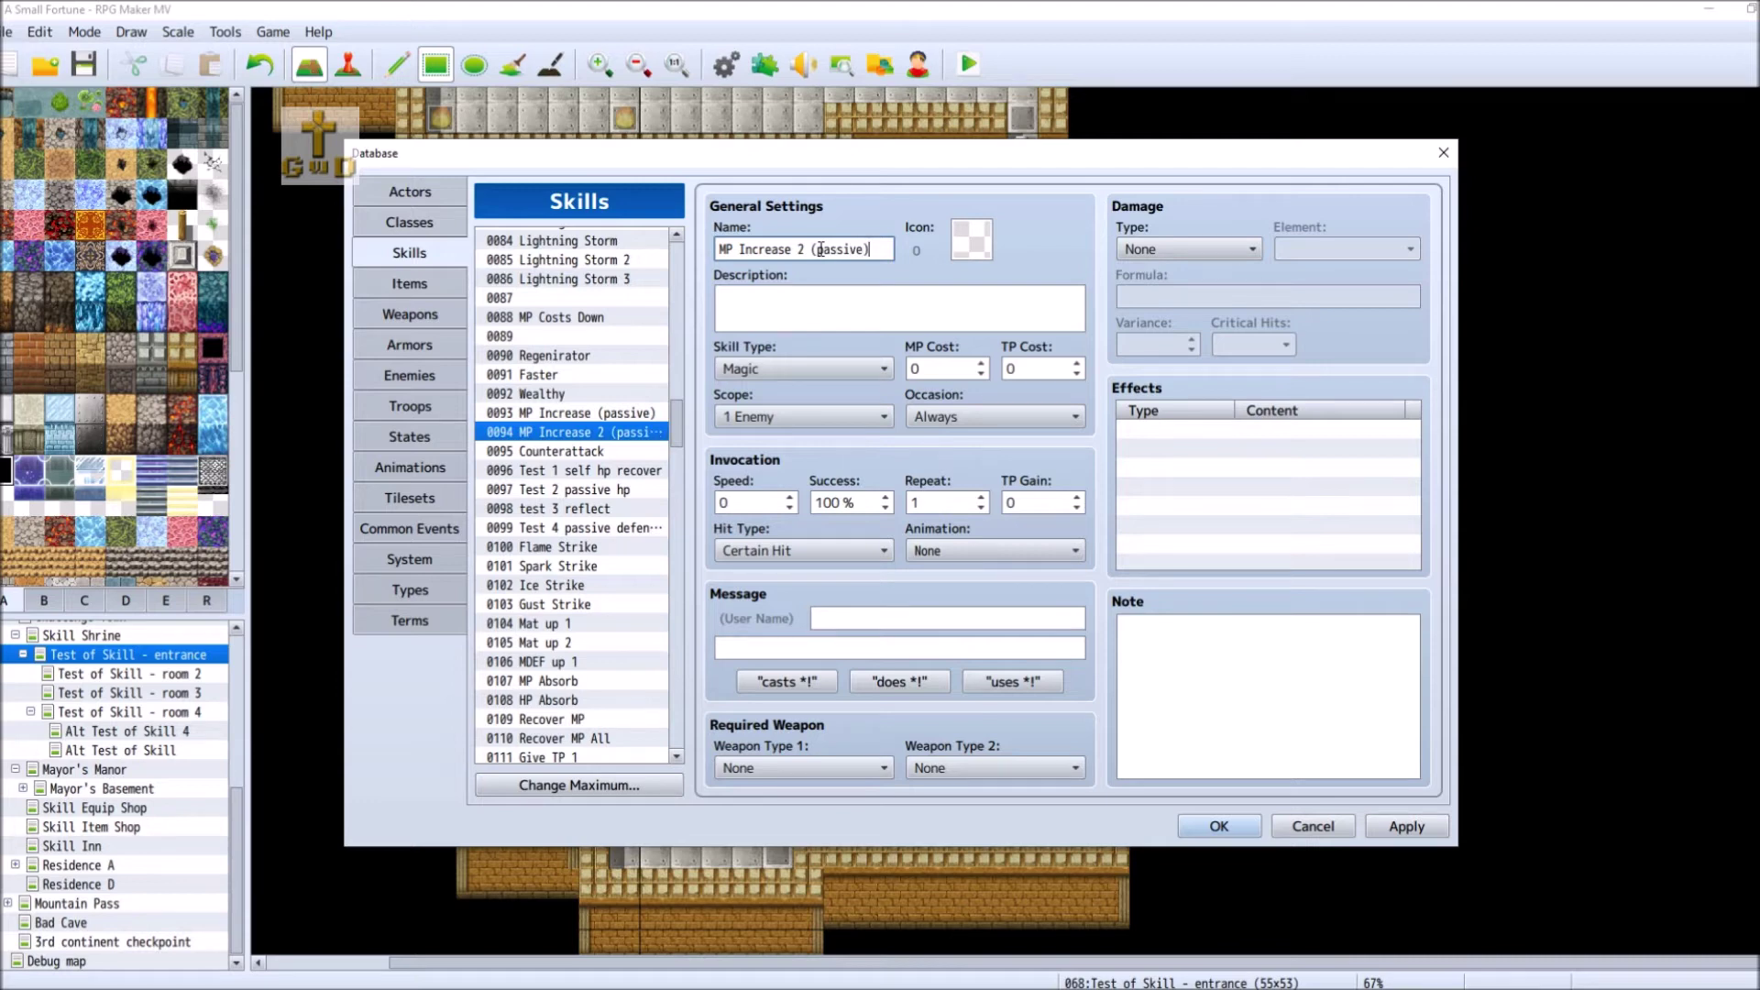
{"action": "left_click", "coordinate": [642, 412]}
{"action": "left_click", "coordinate": [630, 432]}
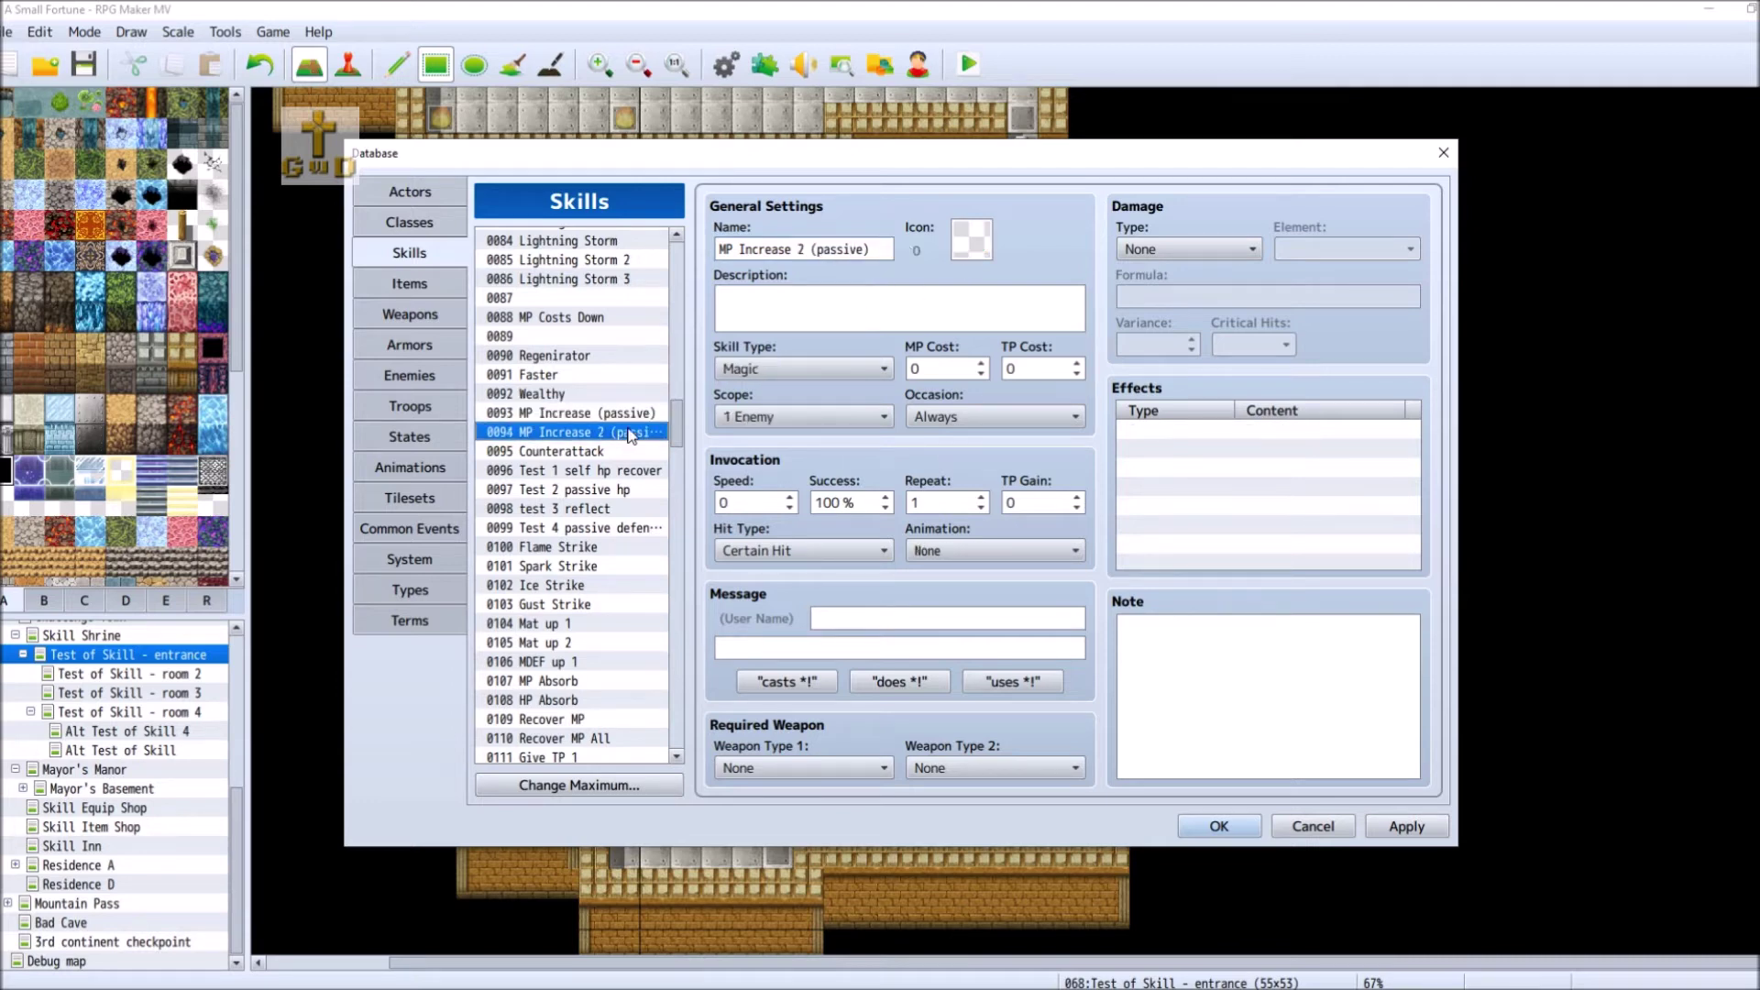
- Give the MP Increase 2 (passive) skill the silver star icon and return to the MP Increase (passive) skill
{"action": "double_click", "coordinate": [972, 242]}
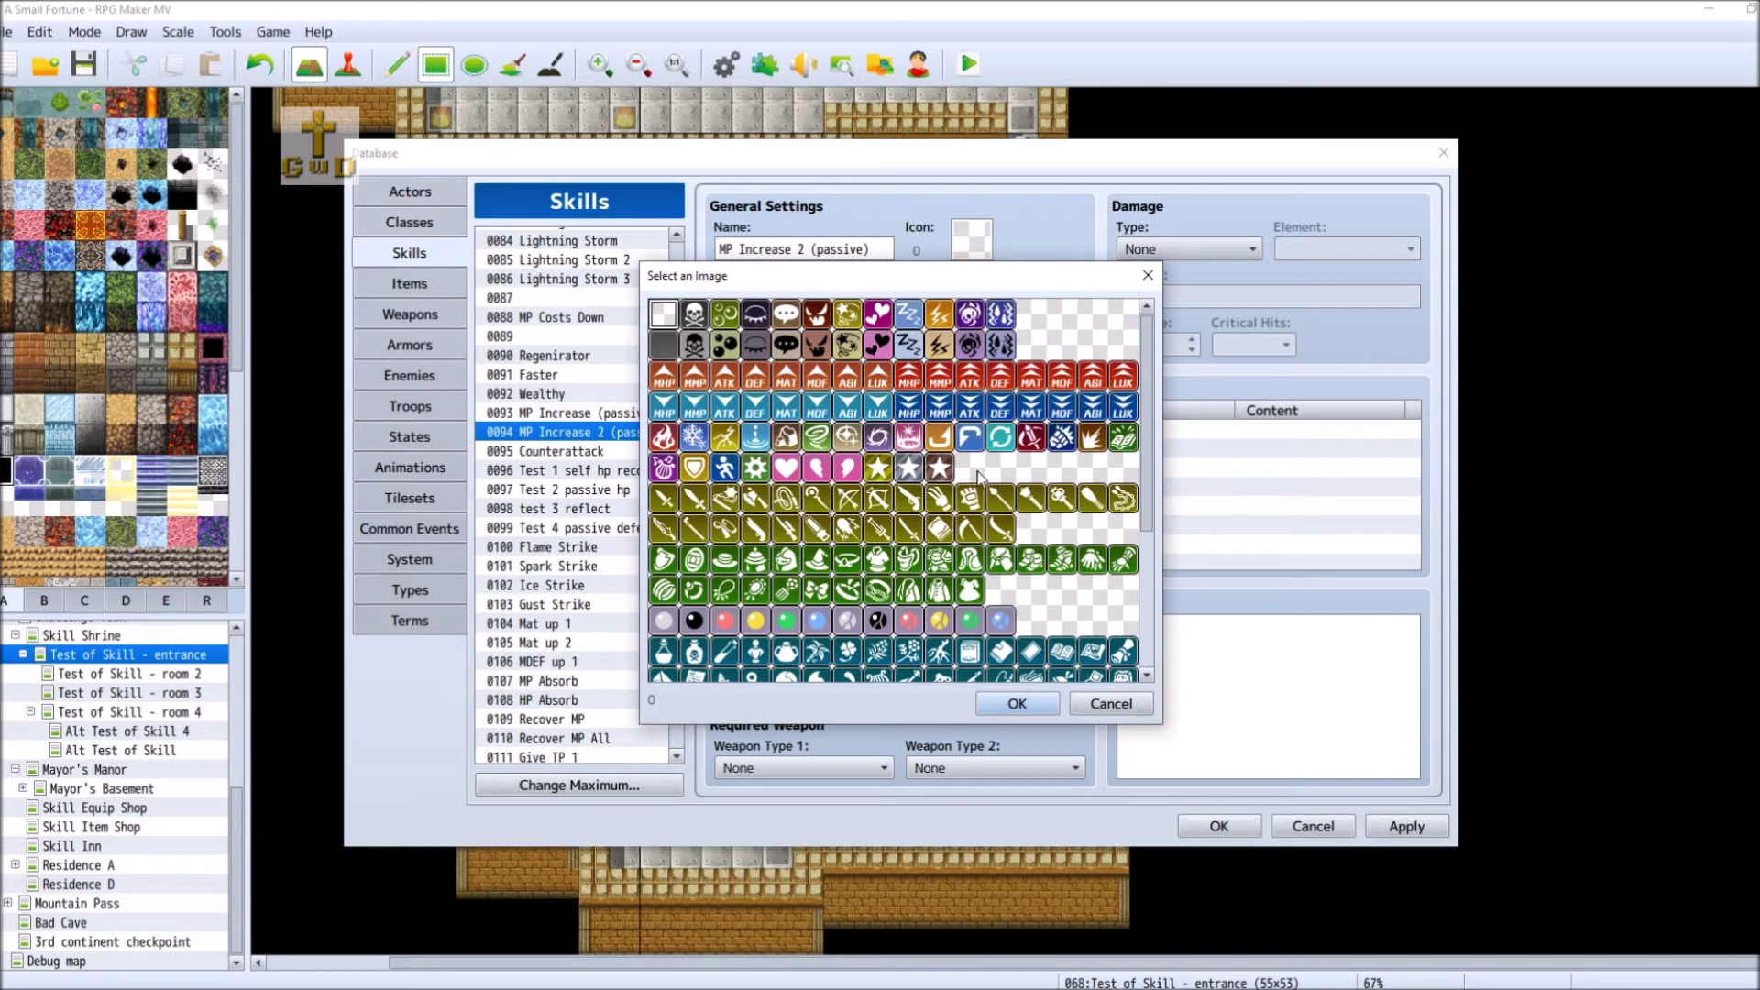
{"action": "double_click", "coordinate": [909, 470]}
{"action": "left_click", "coordinate": [637, 412]}
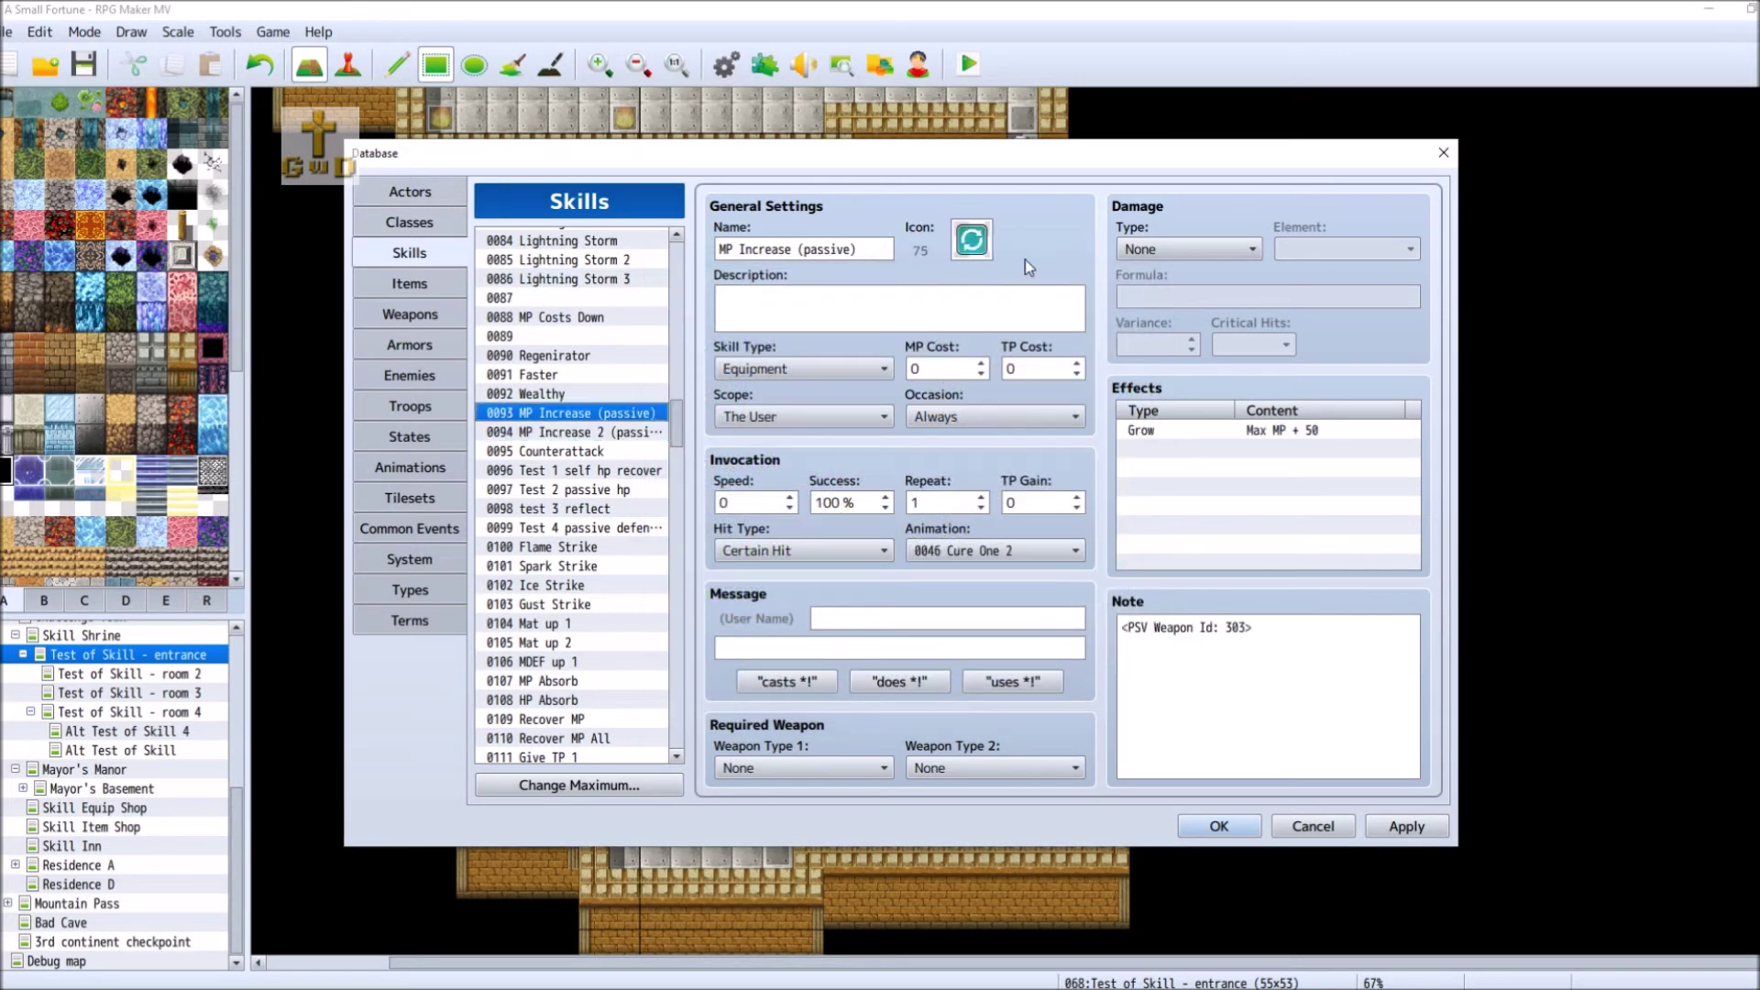
- Give the MP Increase (passive) skill the silver star icon
{"action": "double_click", "coordinate": [969, 242]}
{"action": "double_click", "coordinate": [908, 469]}
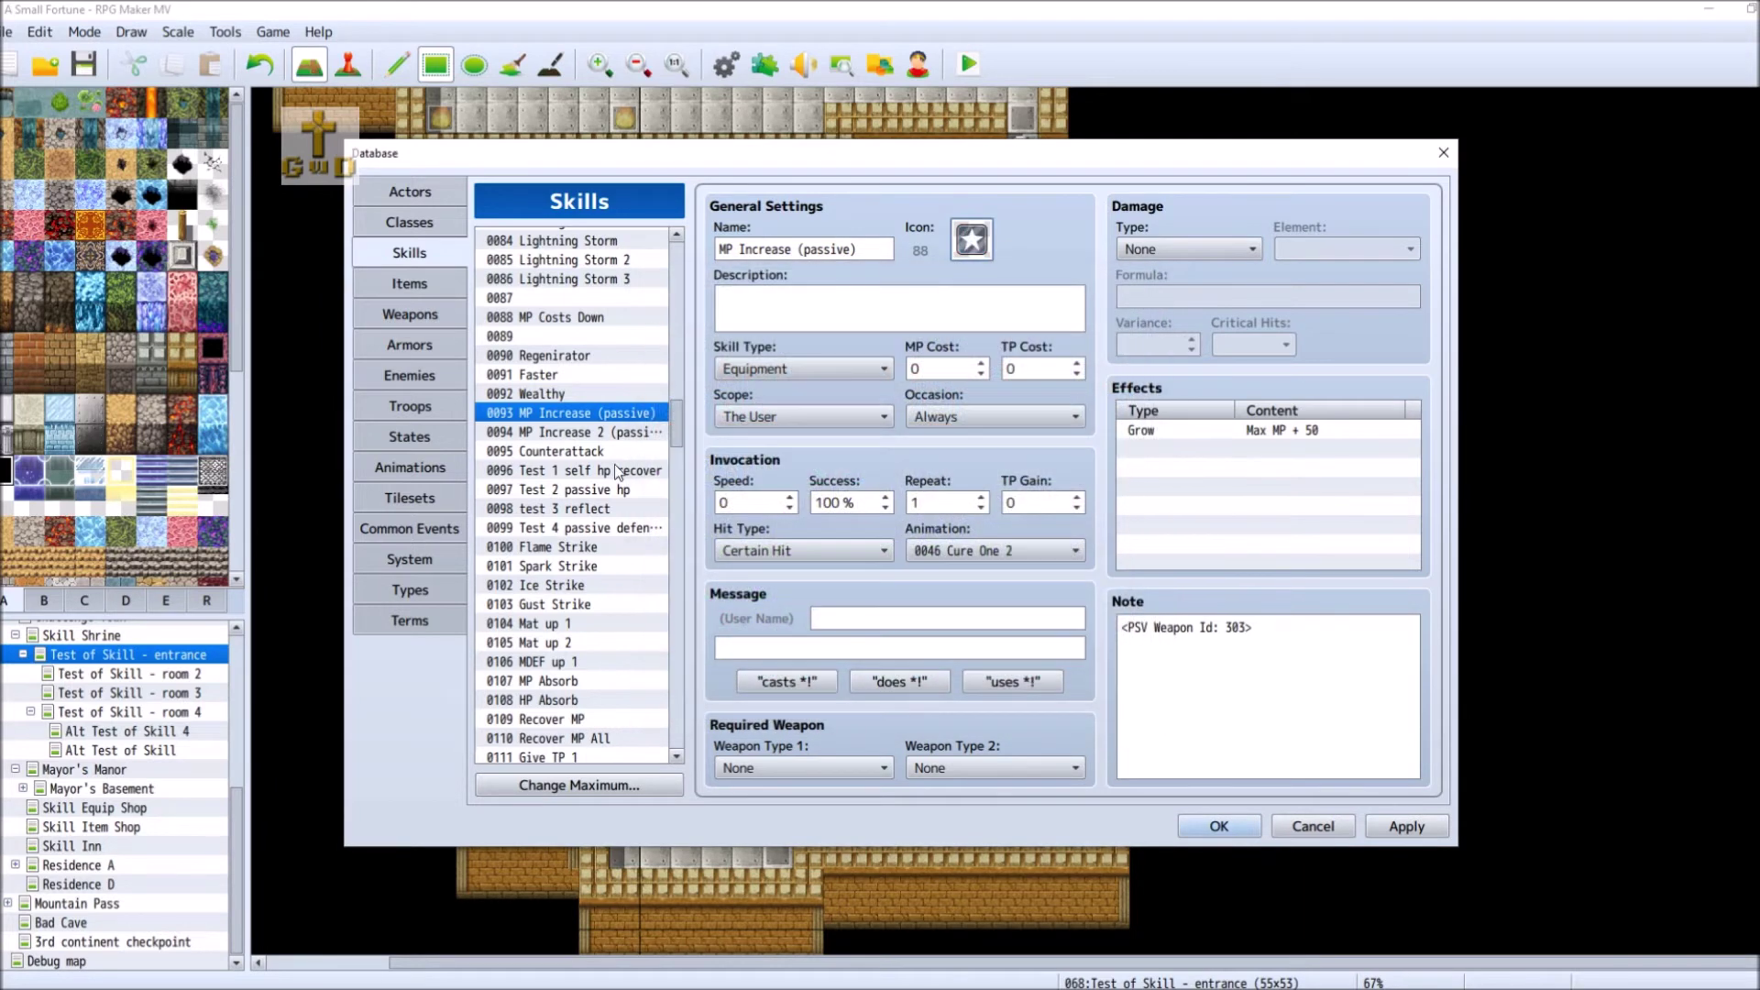
- Set the MP Increase 2 (passive) skill's scope to The User and its occasion to Battle Screen
{"action": "left_click", "coordinate": [639, 431]}
{"action": "left_click", "coordinate": [798, 417]}
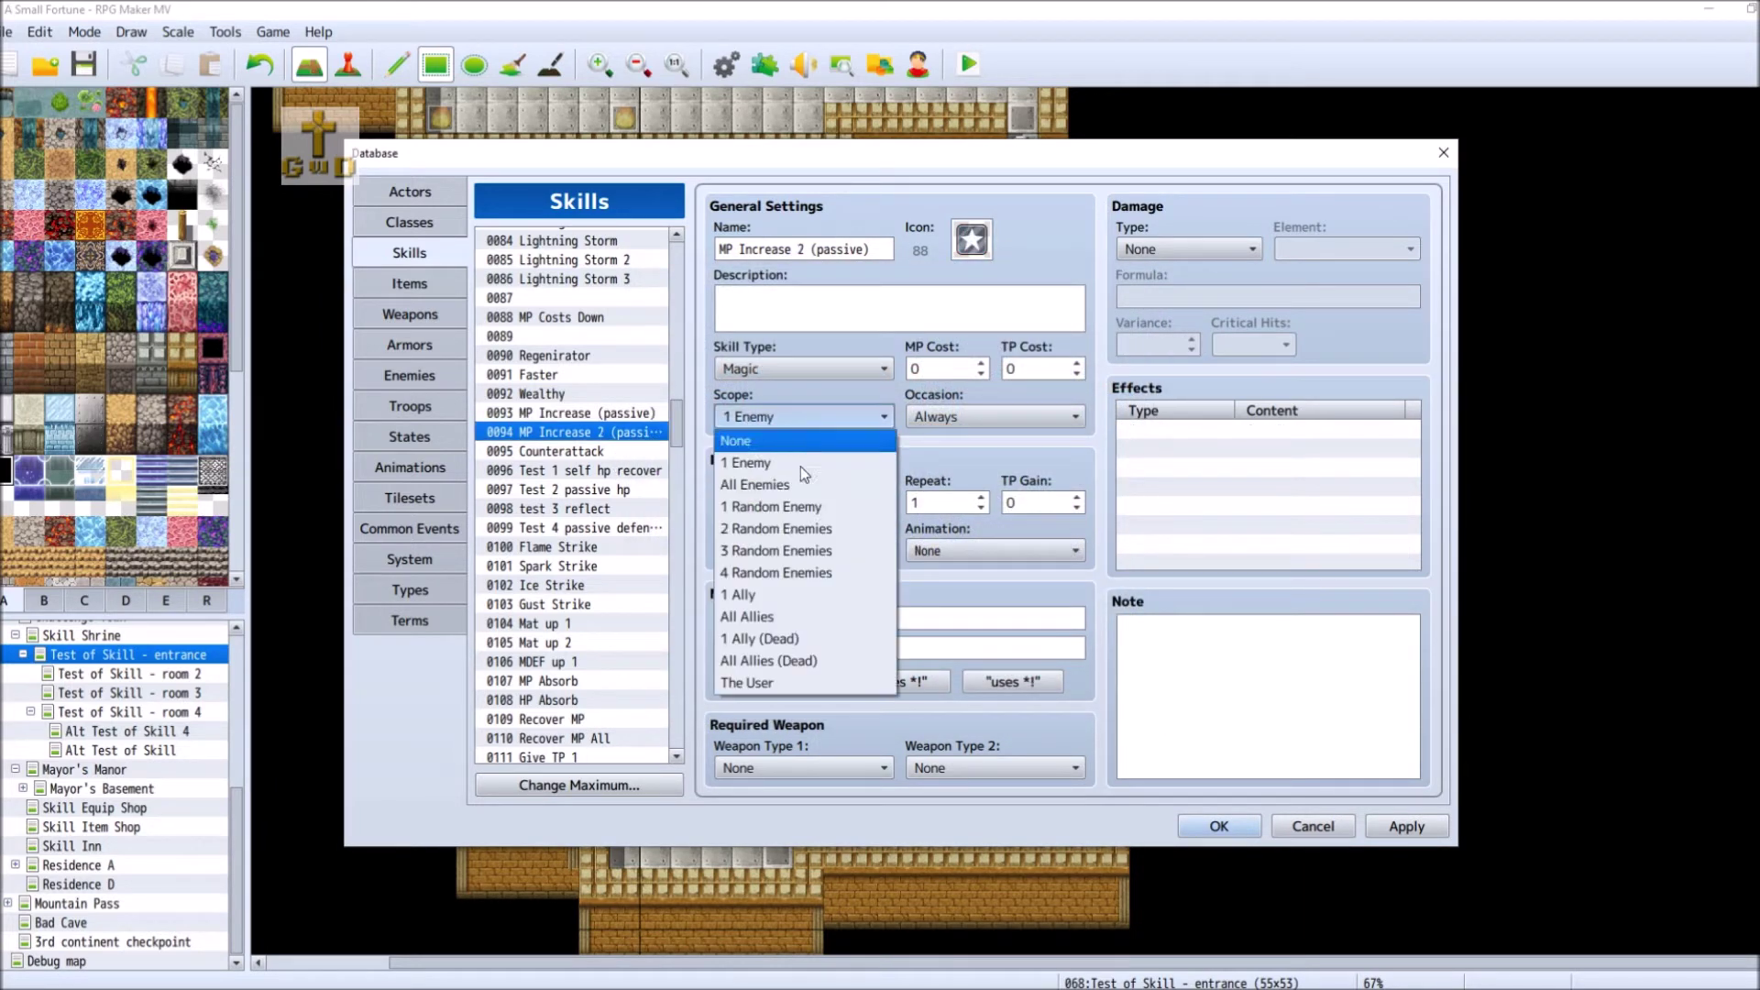
{"action": "left_click", "coordinate": [761, 682]}
{"action": "left_click", "coordinate": [971, 417]}
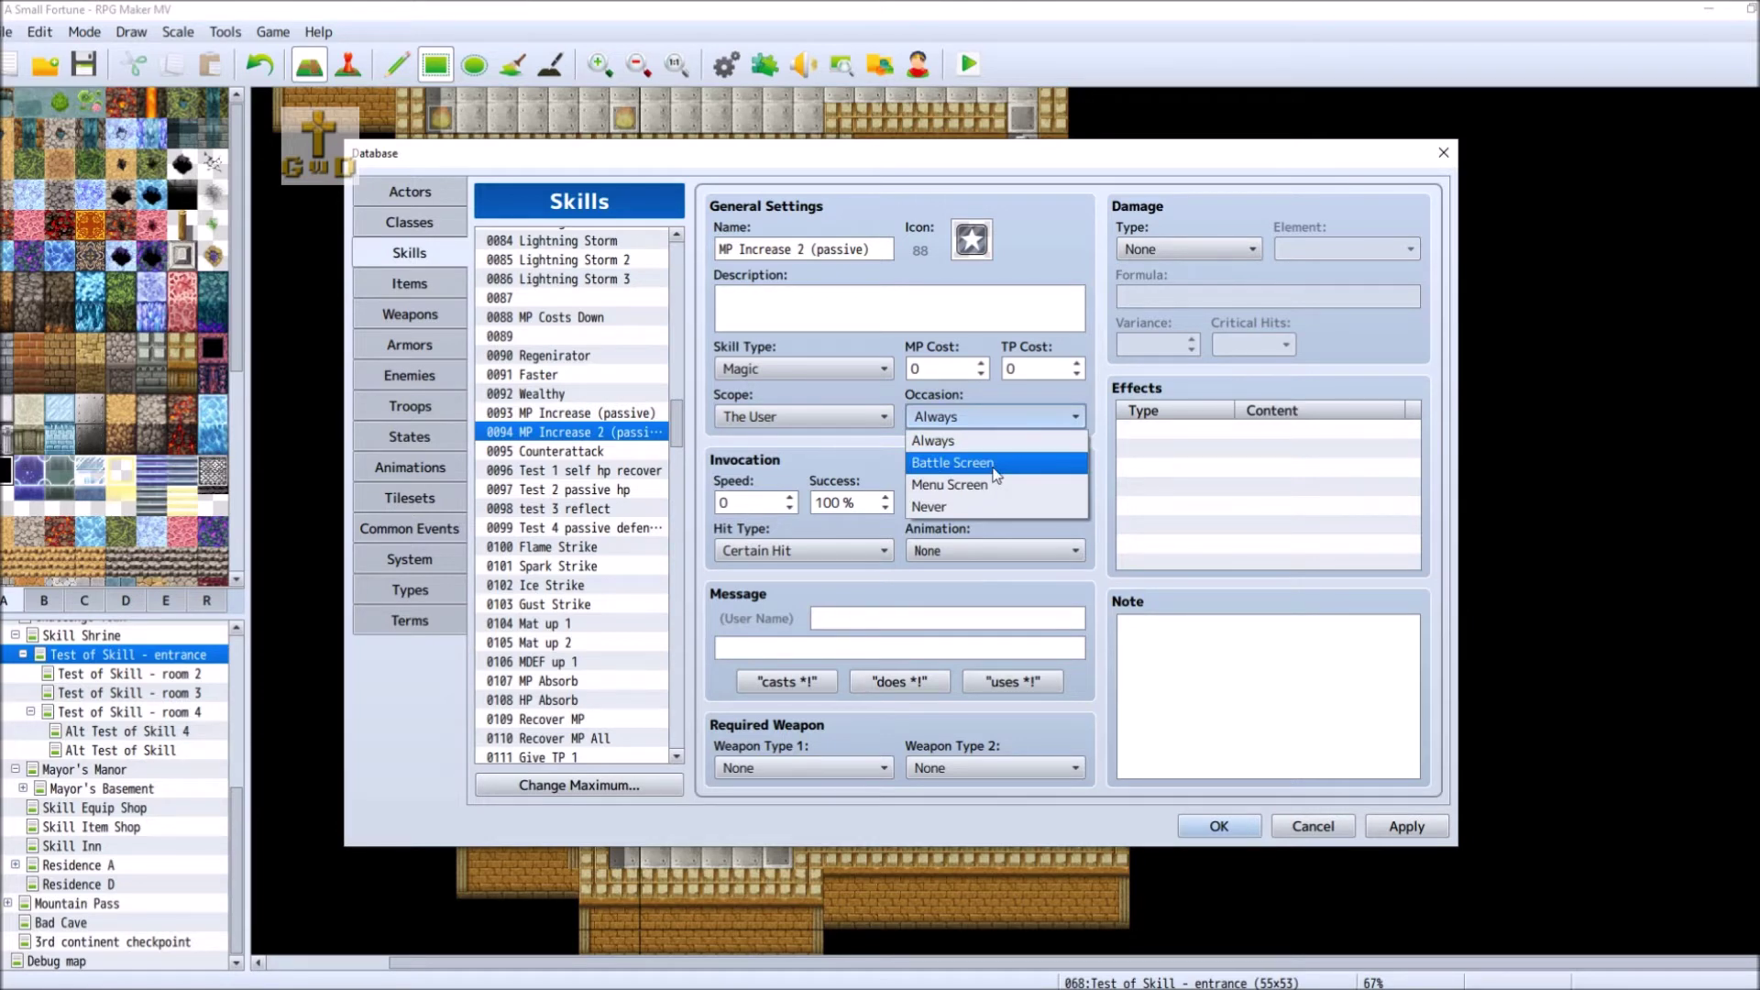
{"action": "left_click", "coordinate": [995, 468]}
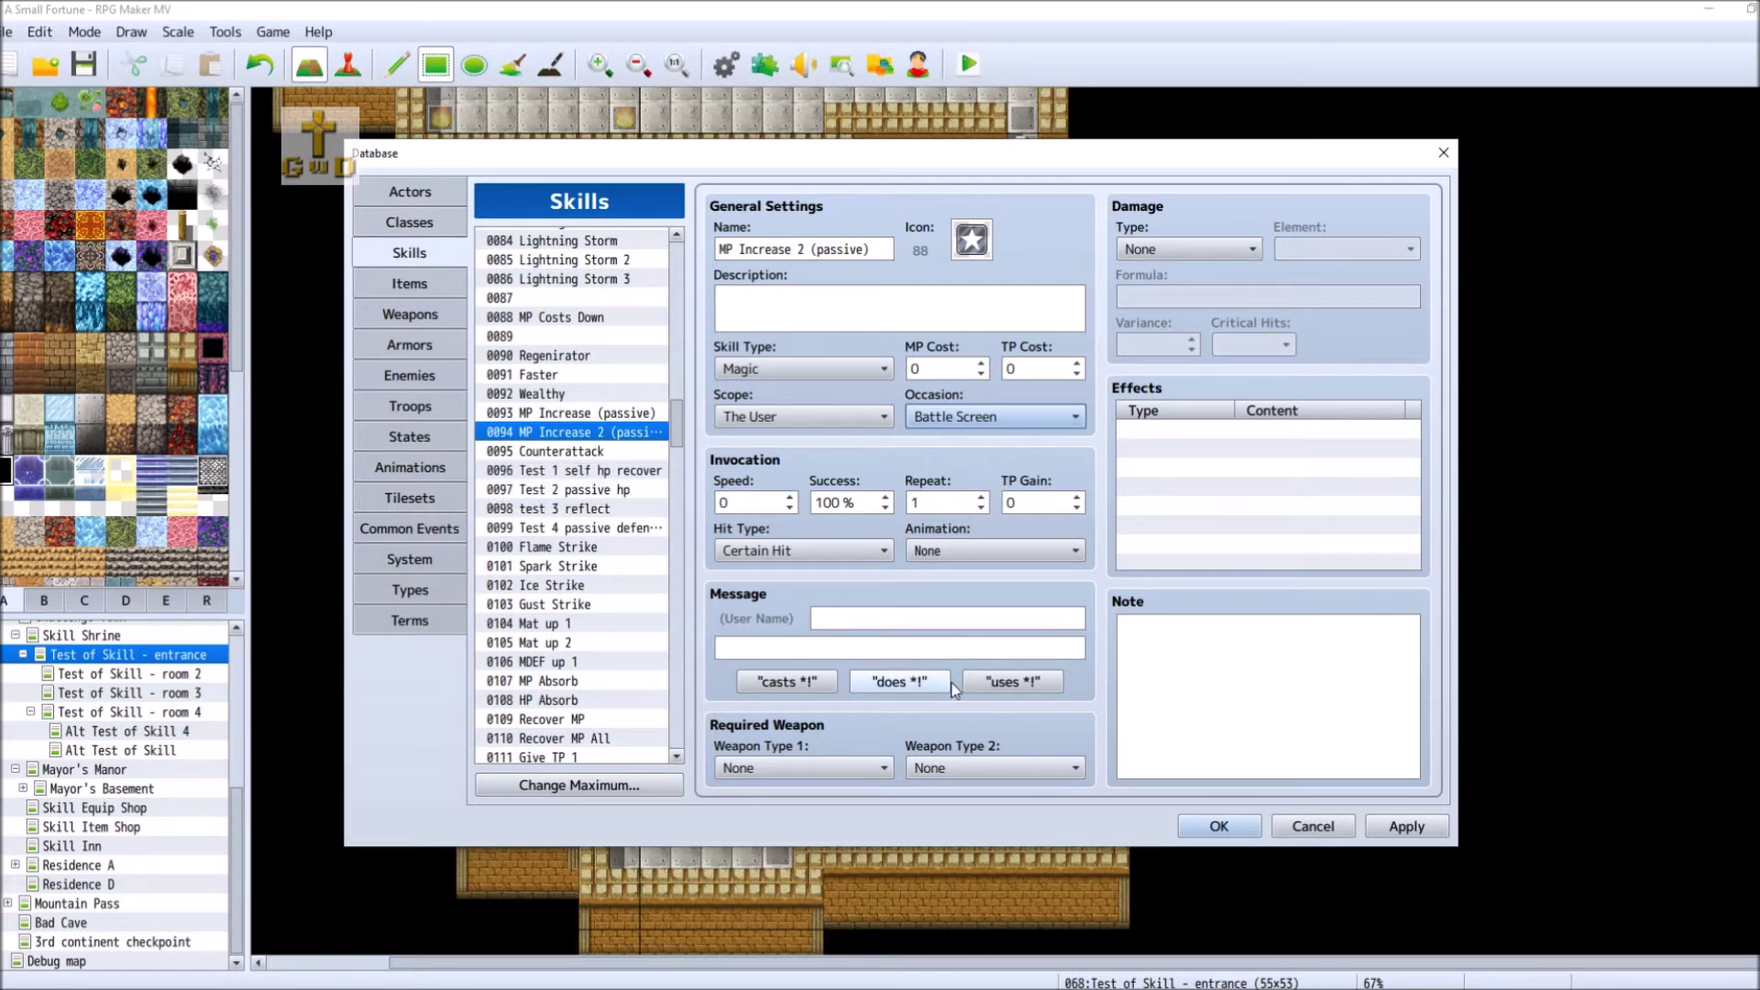
- Add a Grow effect to the MP Increase 2 (passive) skill that raises Max MP by 100
{"action": "double_click", "coordinate": [1194, 430]}
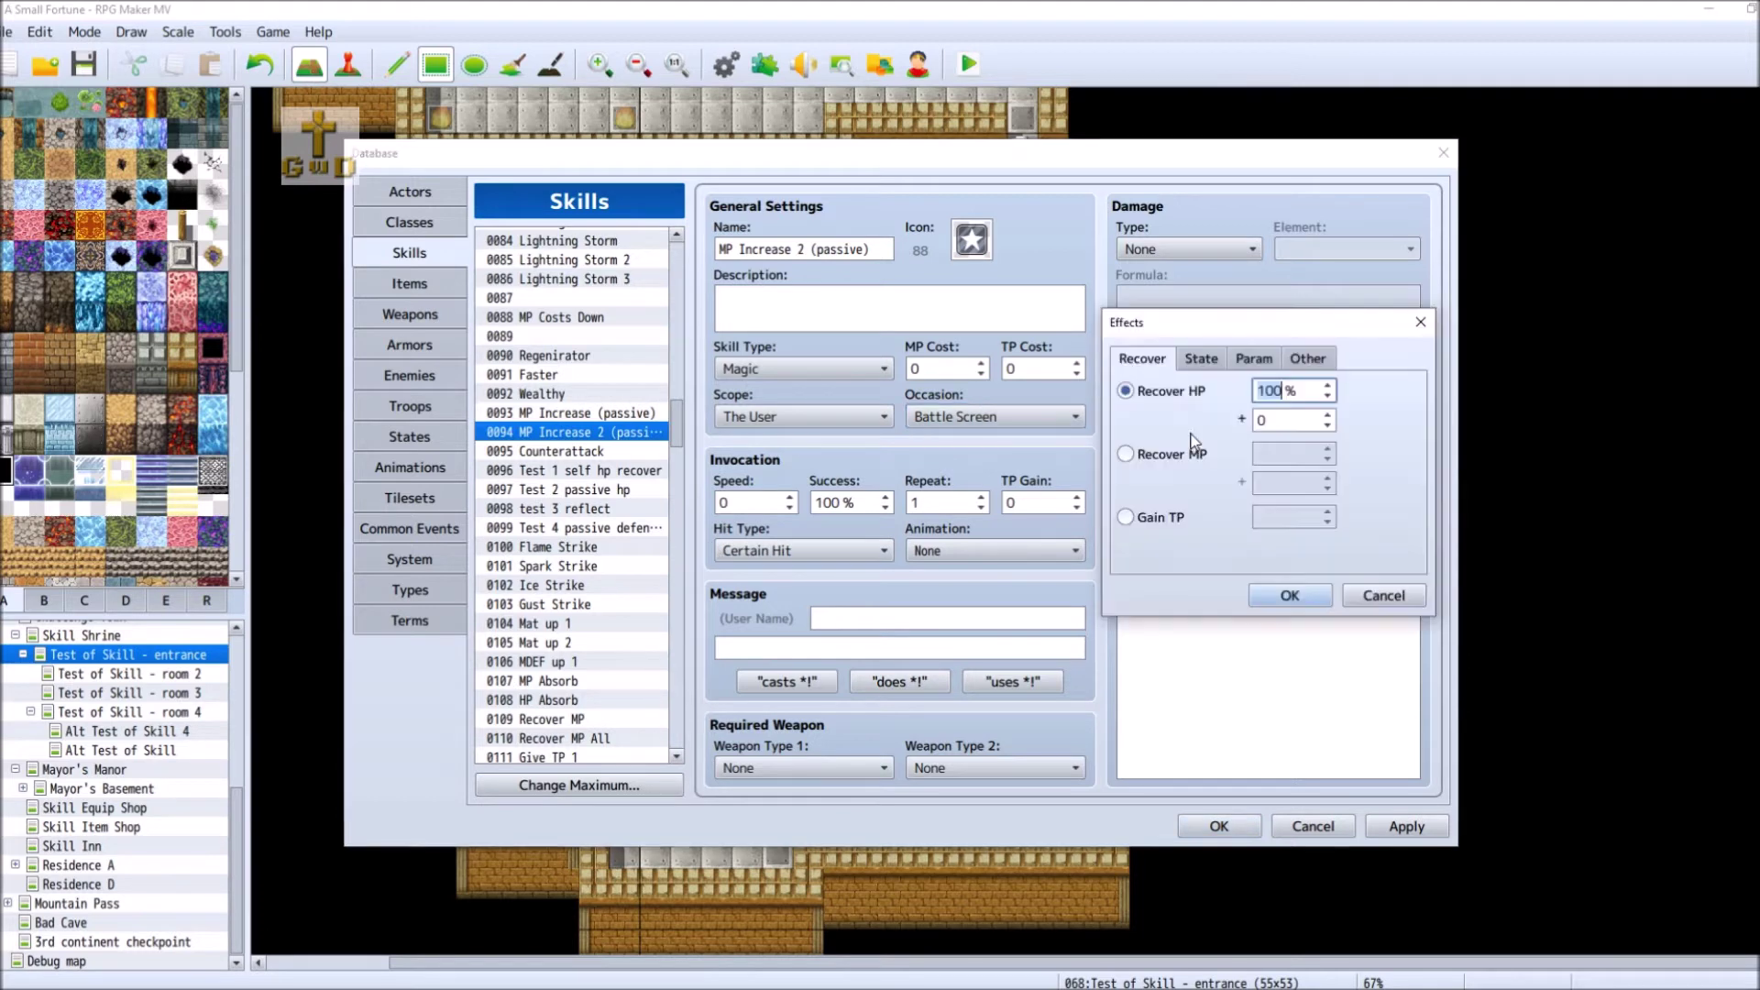
{"action": "left_click", "coordinate": [1276, 359]}
{"action": "left_click", "coordinate": [1316, 359]}
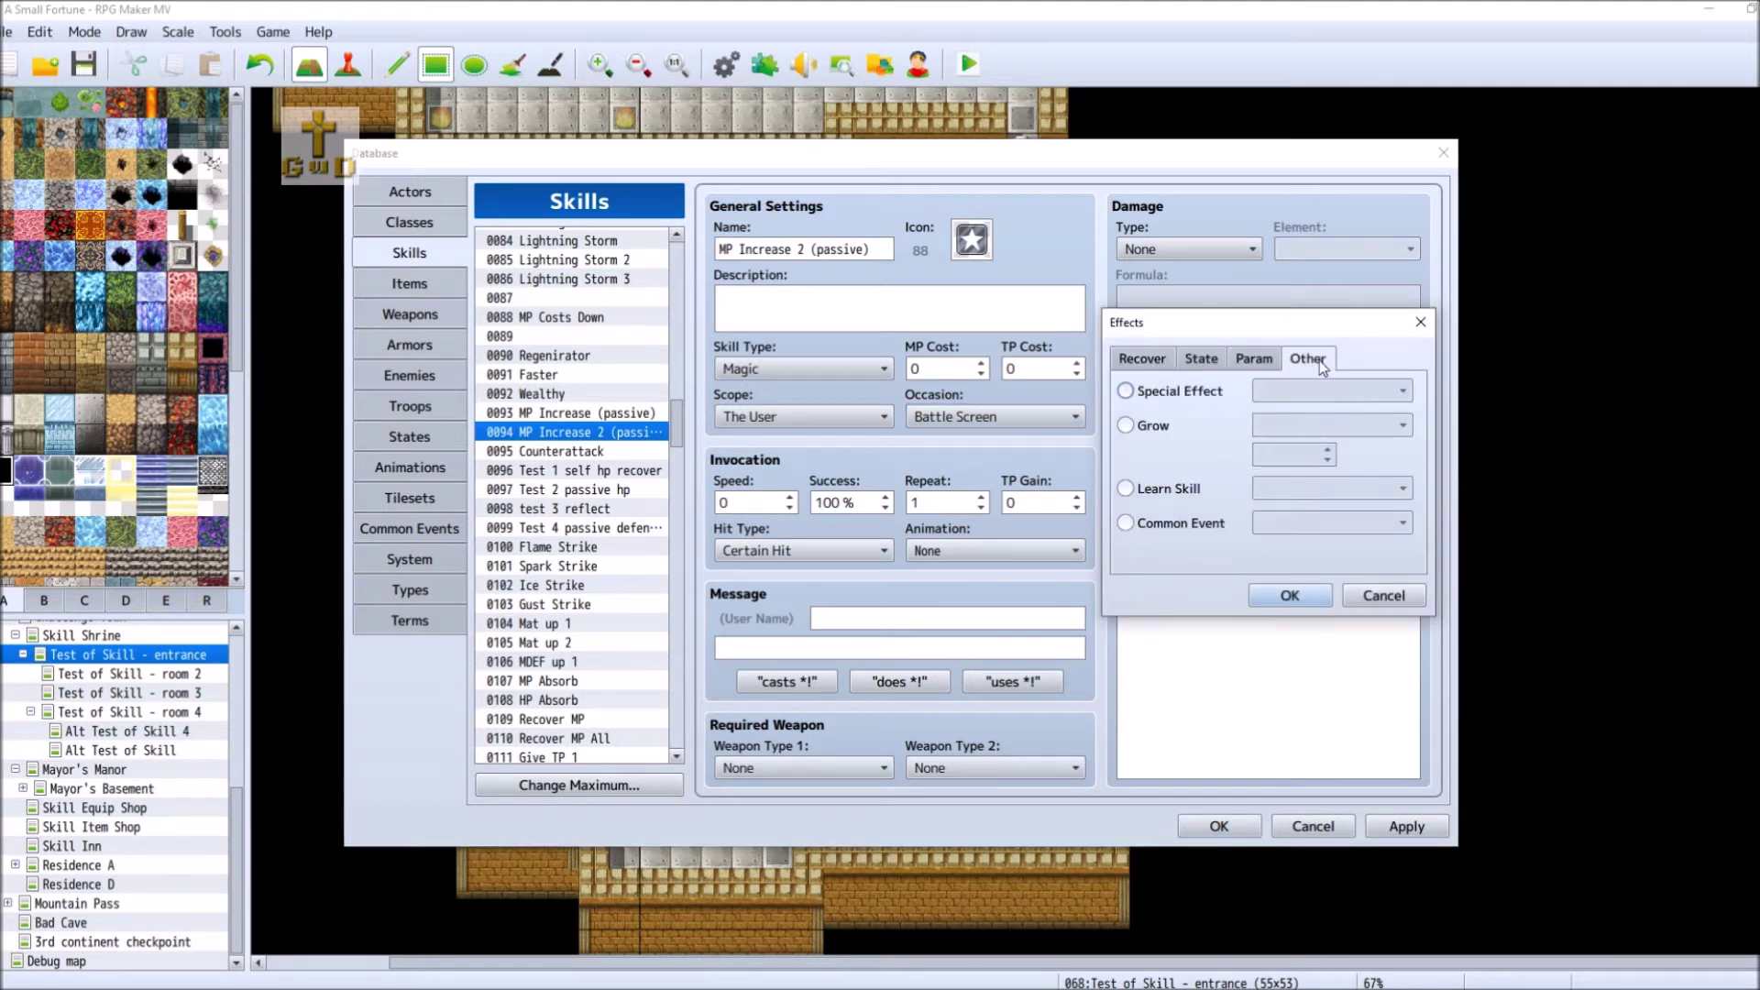
{"action": "left_click", "coordinate": [1128, 426]}
{"action": "left_click", "coordinate": [1332, 425]}
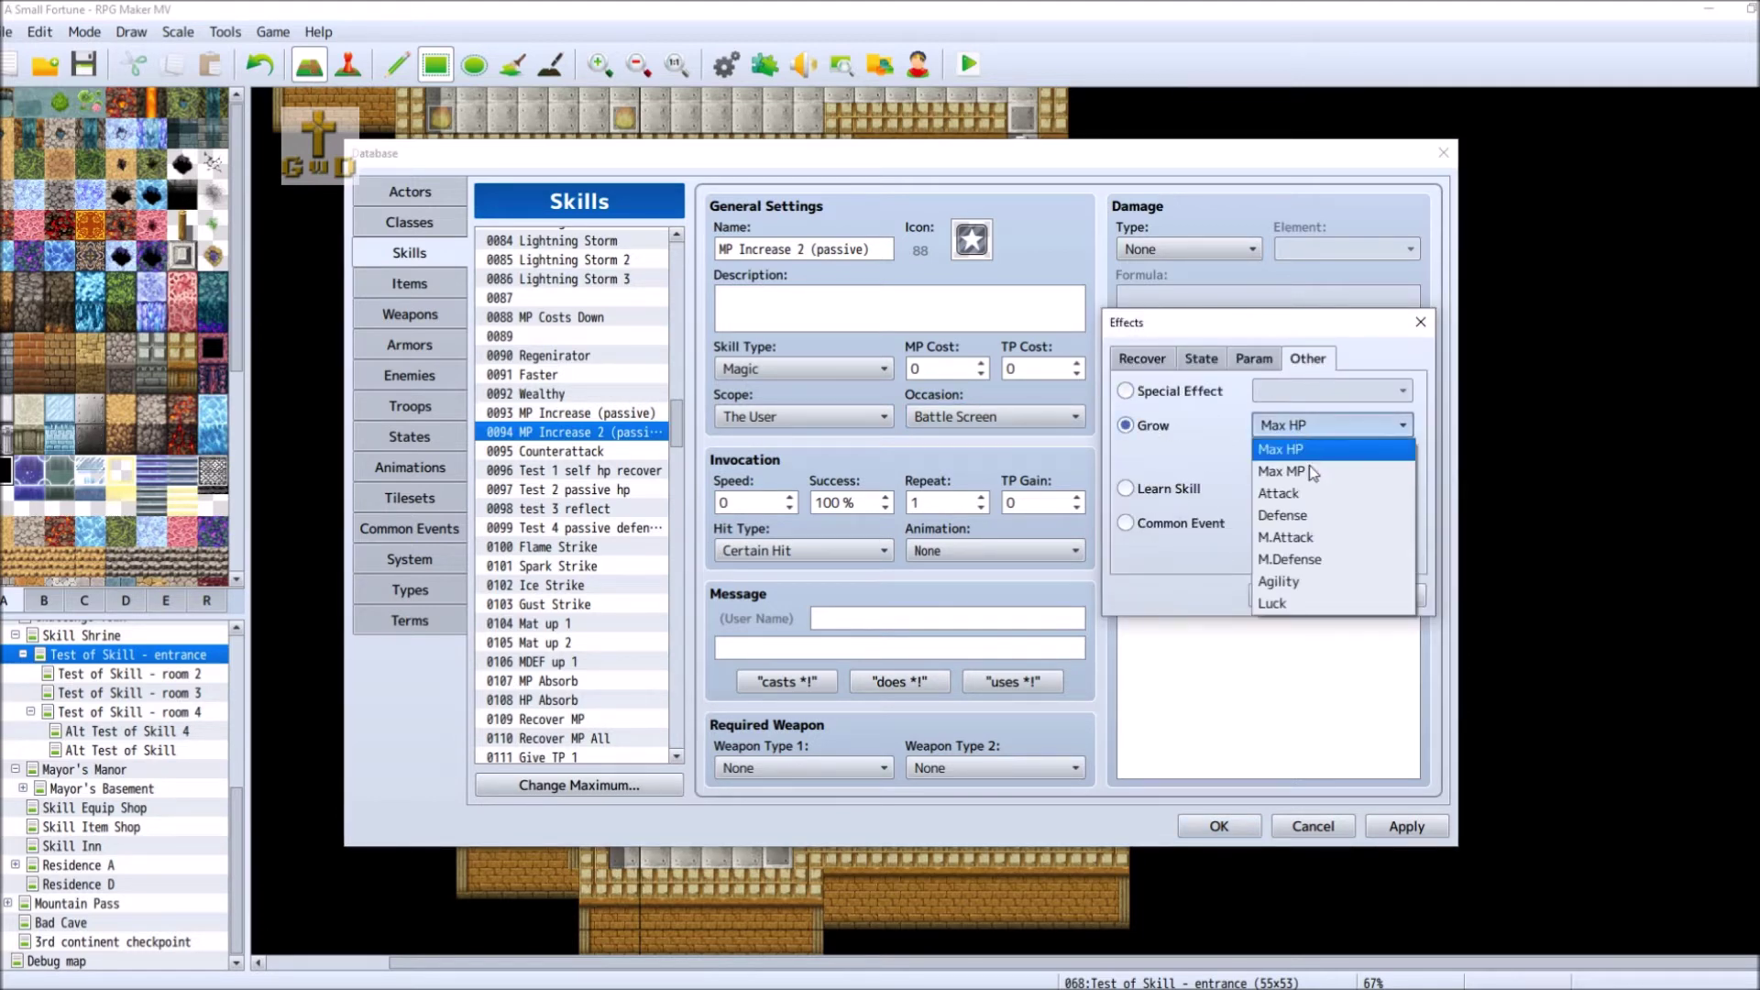
{"action": "left_click", "coordinate": [1315, 471]}
{"action": "key", "text": "Tab"}
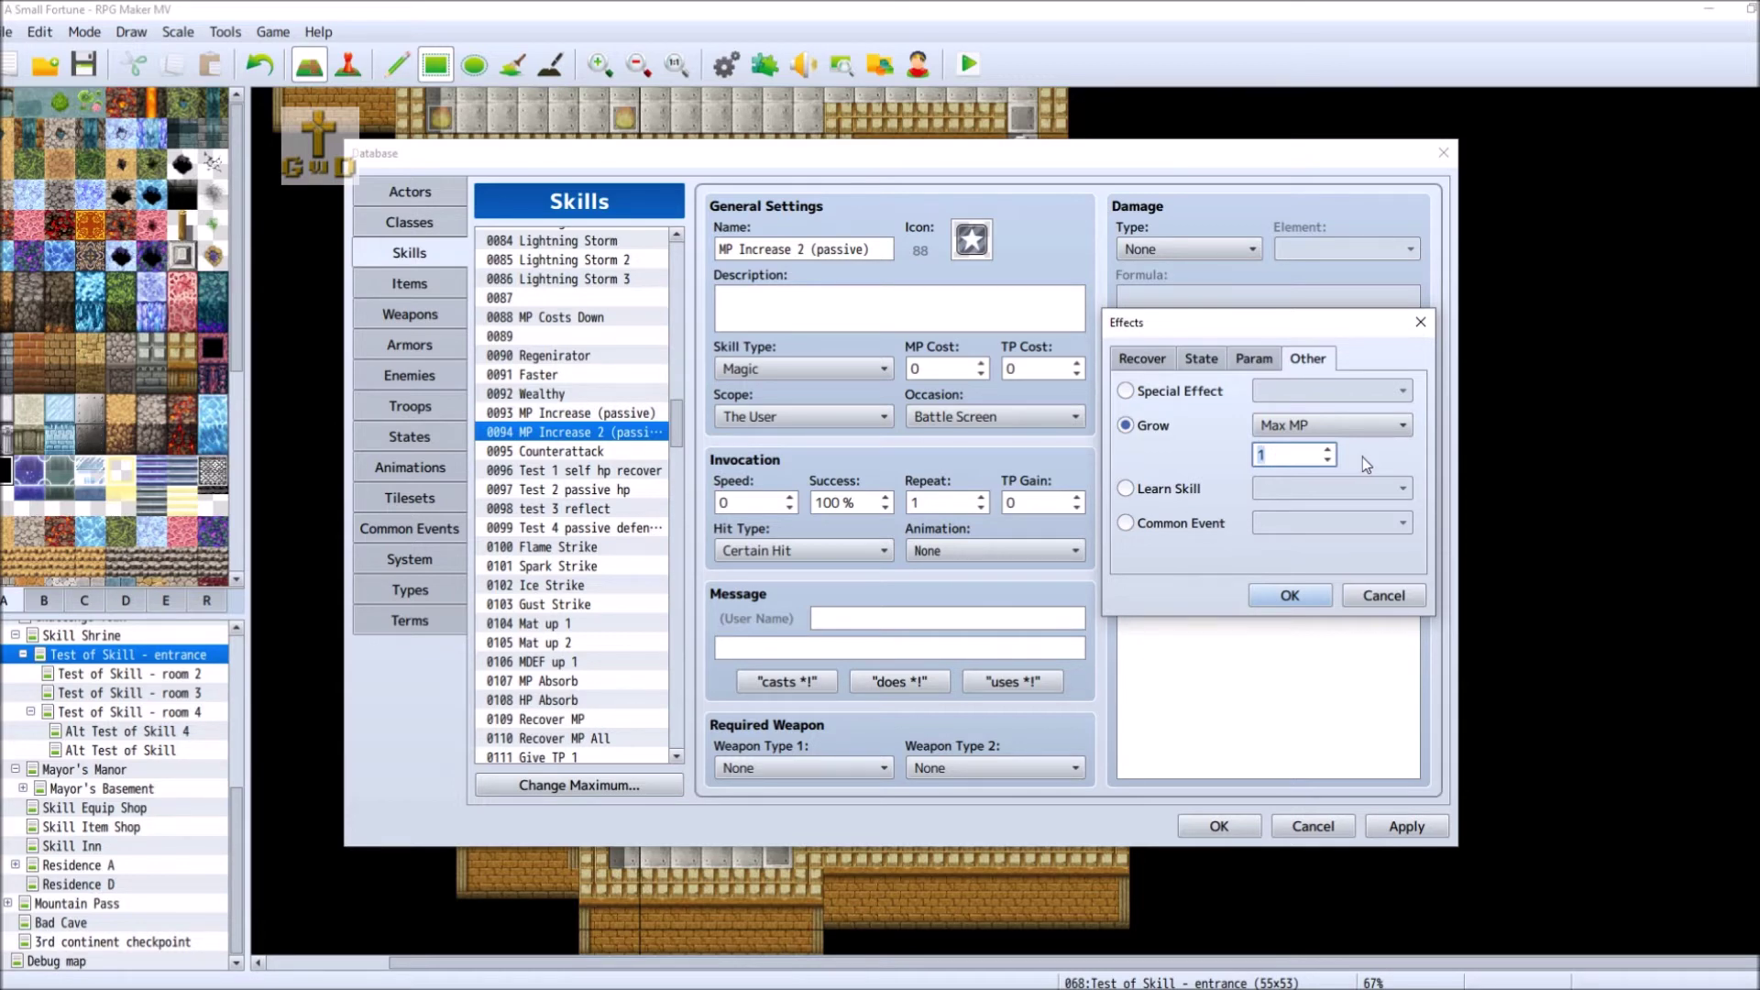
{"action": "type", "text": "00"}
{"action": "left_click", "coordinate": [1298, 598]}
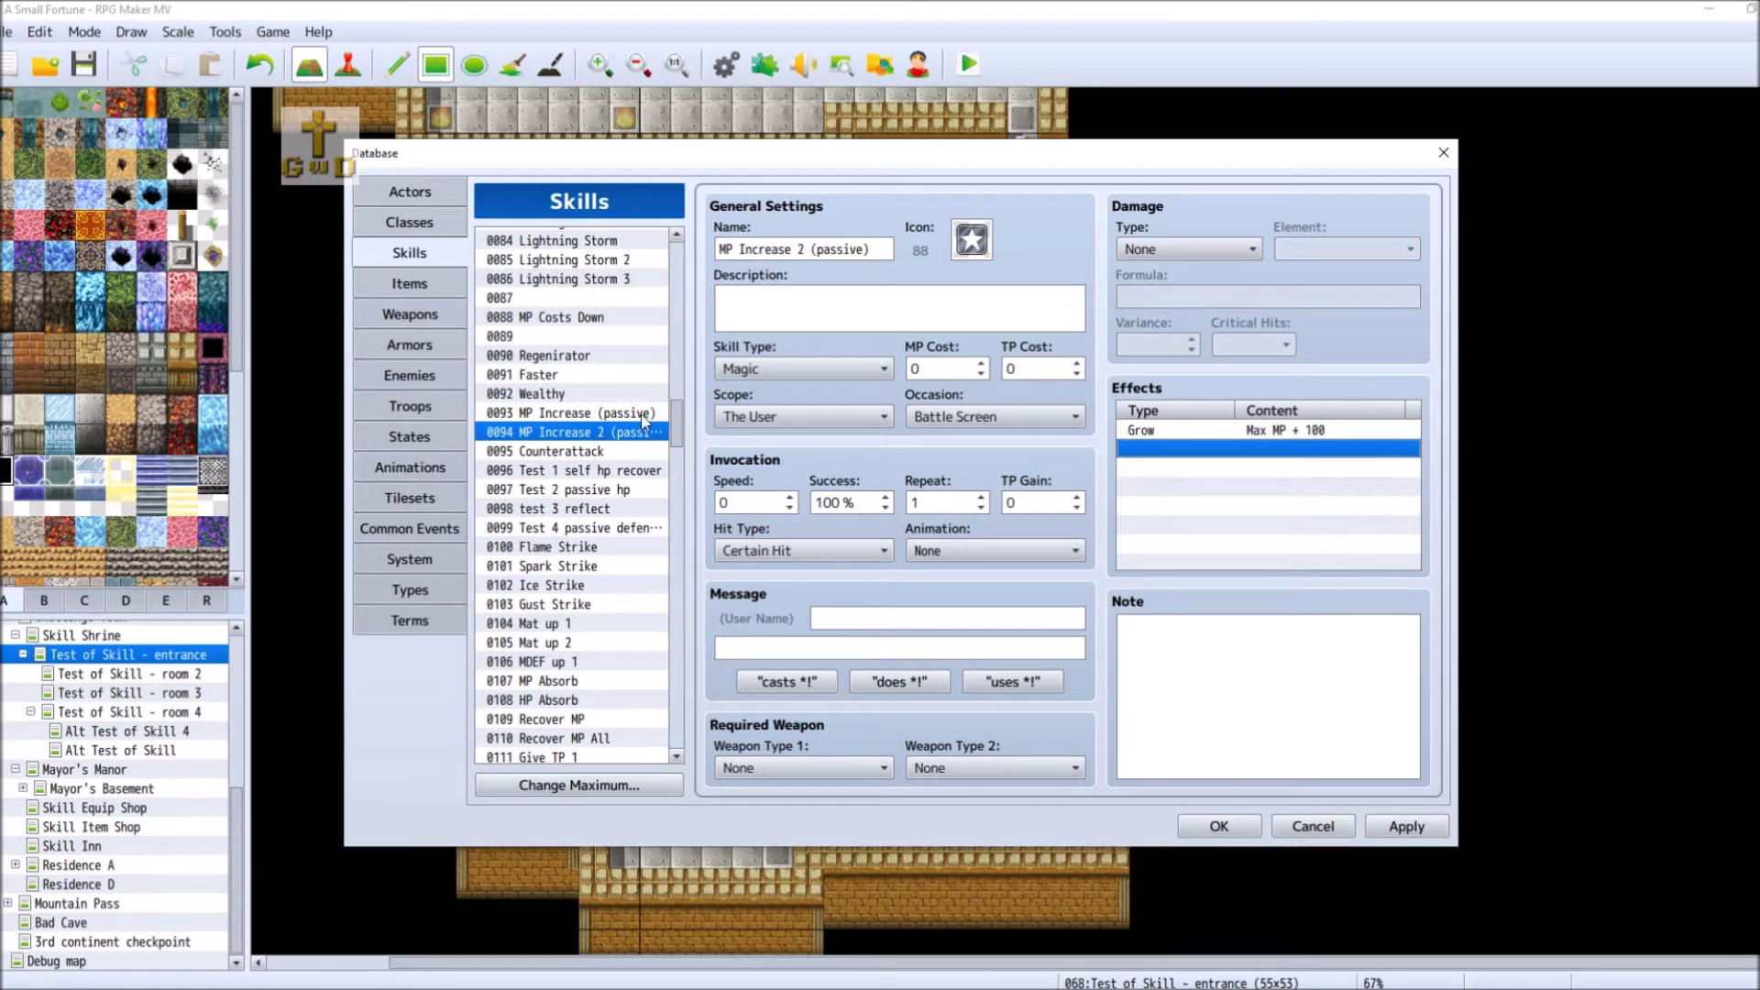
- Add the line "Knowledge Class:" below the weapon tag in the MP Increase (passive) skill's note
{"action": "left_click", "coordinate": [569, 412]}
{"action": "left_click", "coordinate": [1133, 653]}
{"action": "key", "text": "ctrl+a"}
{"action": "left_click", "coordinate": [1323, 649]}
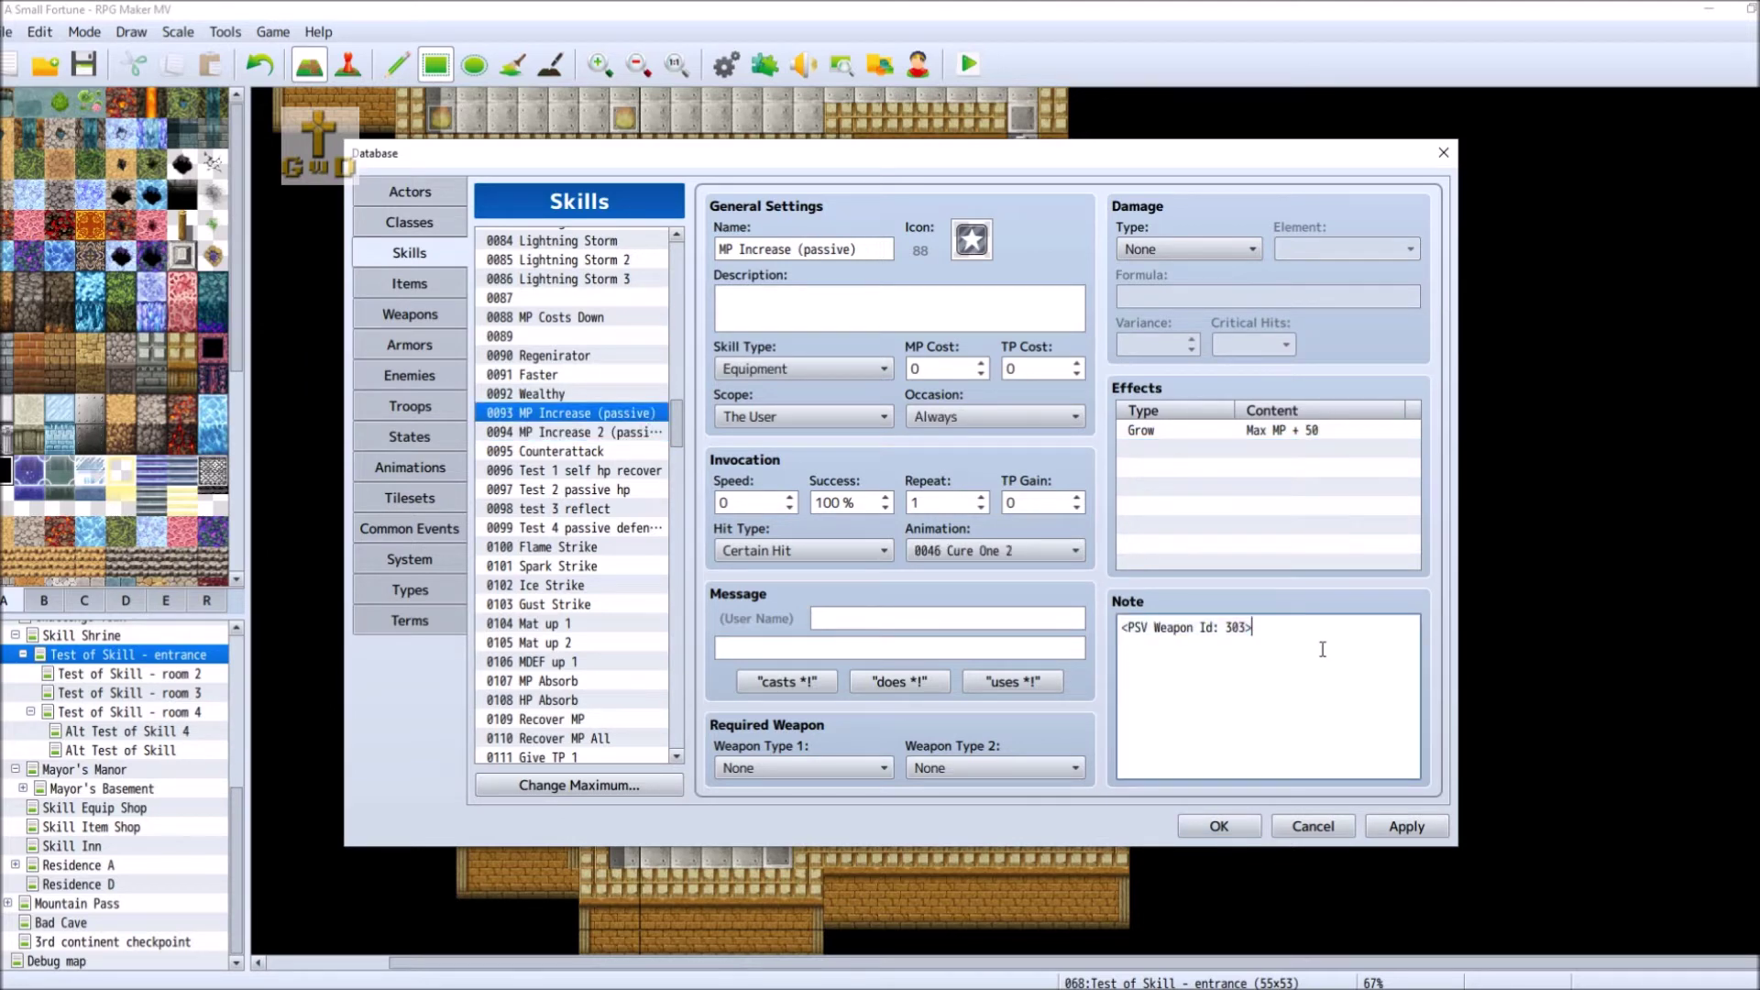
{"action": "key", "text": "Return"}
{"action": "type", "text": "Know"}
{"action": "type", "text": "le"}
{"action": "type", "text": "s"}
{"action": "type", "text": "ge"}
{"action": "type", "text": " Class:"}
- Write the note "Knowledge Class: Elementalist, Alchemist, Oracle, Sage, Shaman" for the MP Increase 2 (passive) skill and apply the changes
{"action": "left_click", "coordinate": [568, 431]}
{"action": "left_click", "coordinate": [1212, 666]}
{"action": "type", "text": "Knowle"}
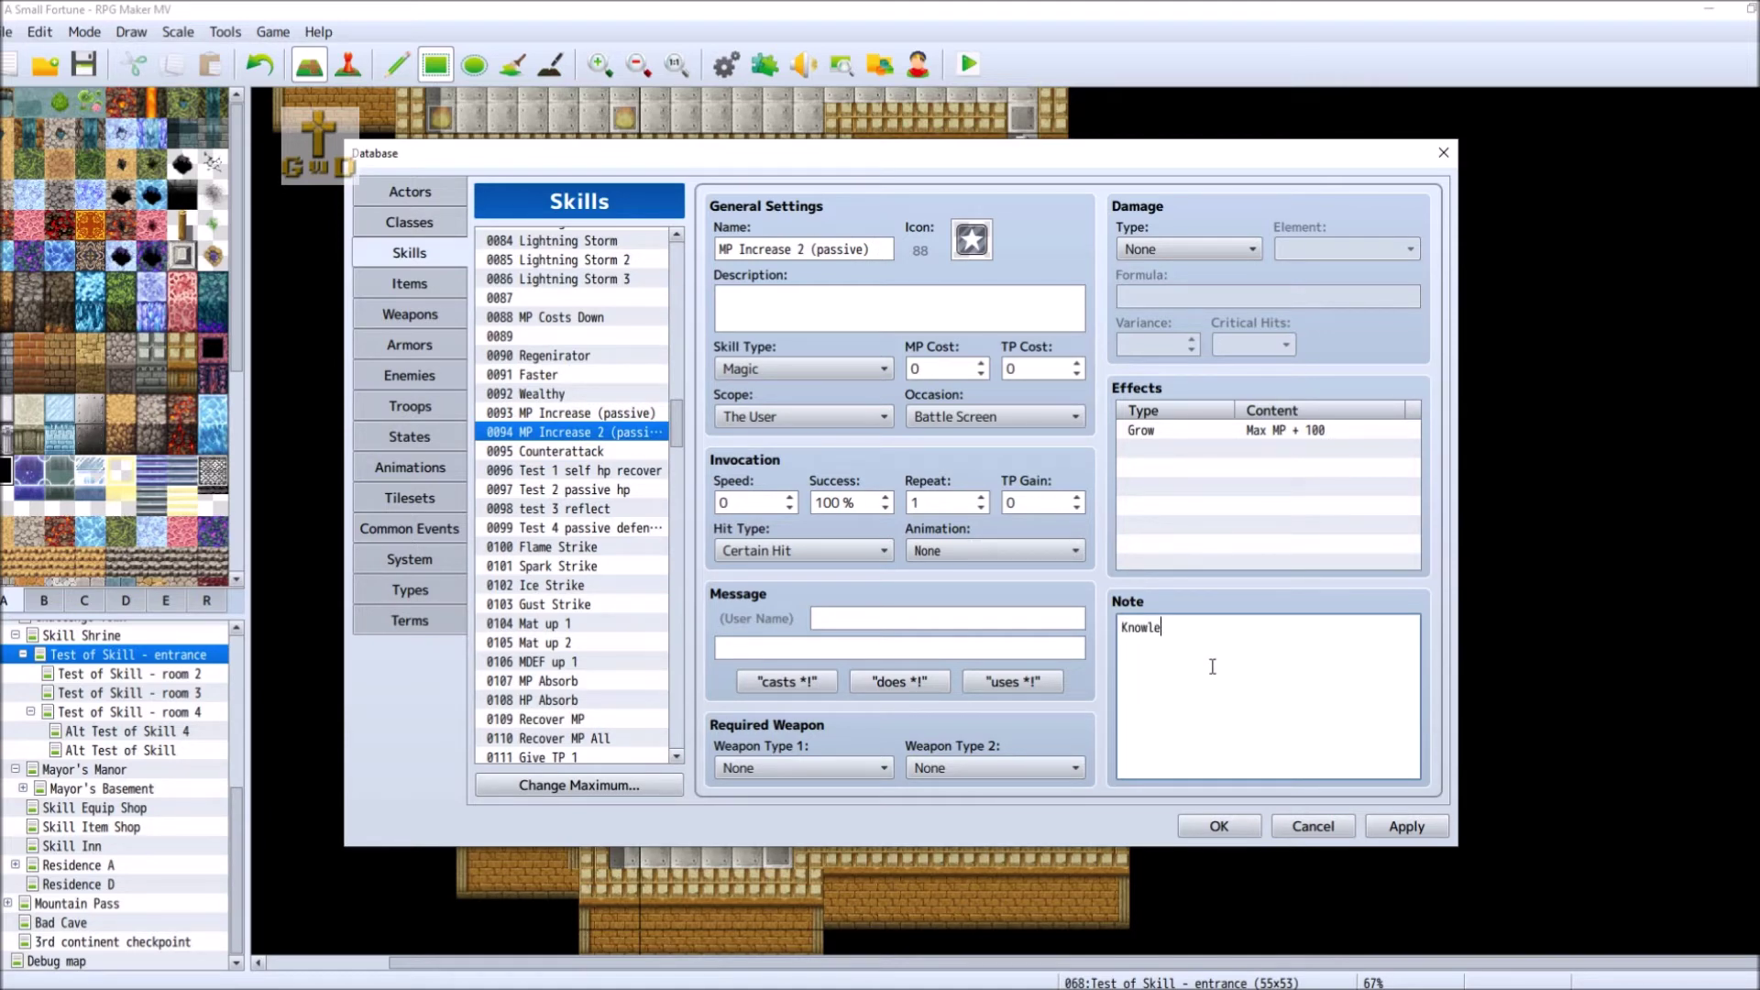
{"action": "type", "text": "dge Class:"}
{"action": "type", "text": "Elementalist, Alchemist,"}
{"action": "key", "text": "Return"}
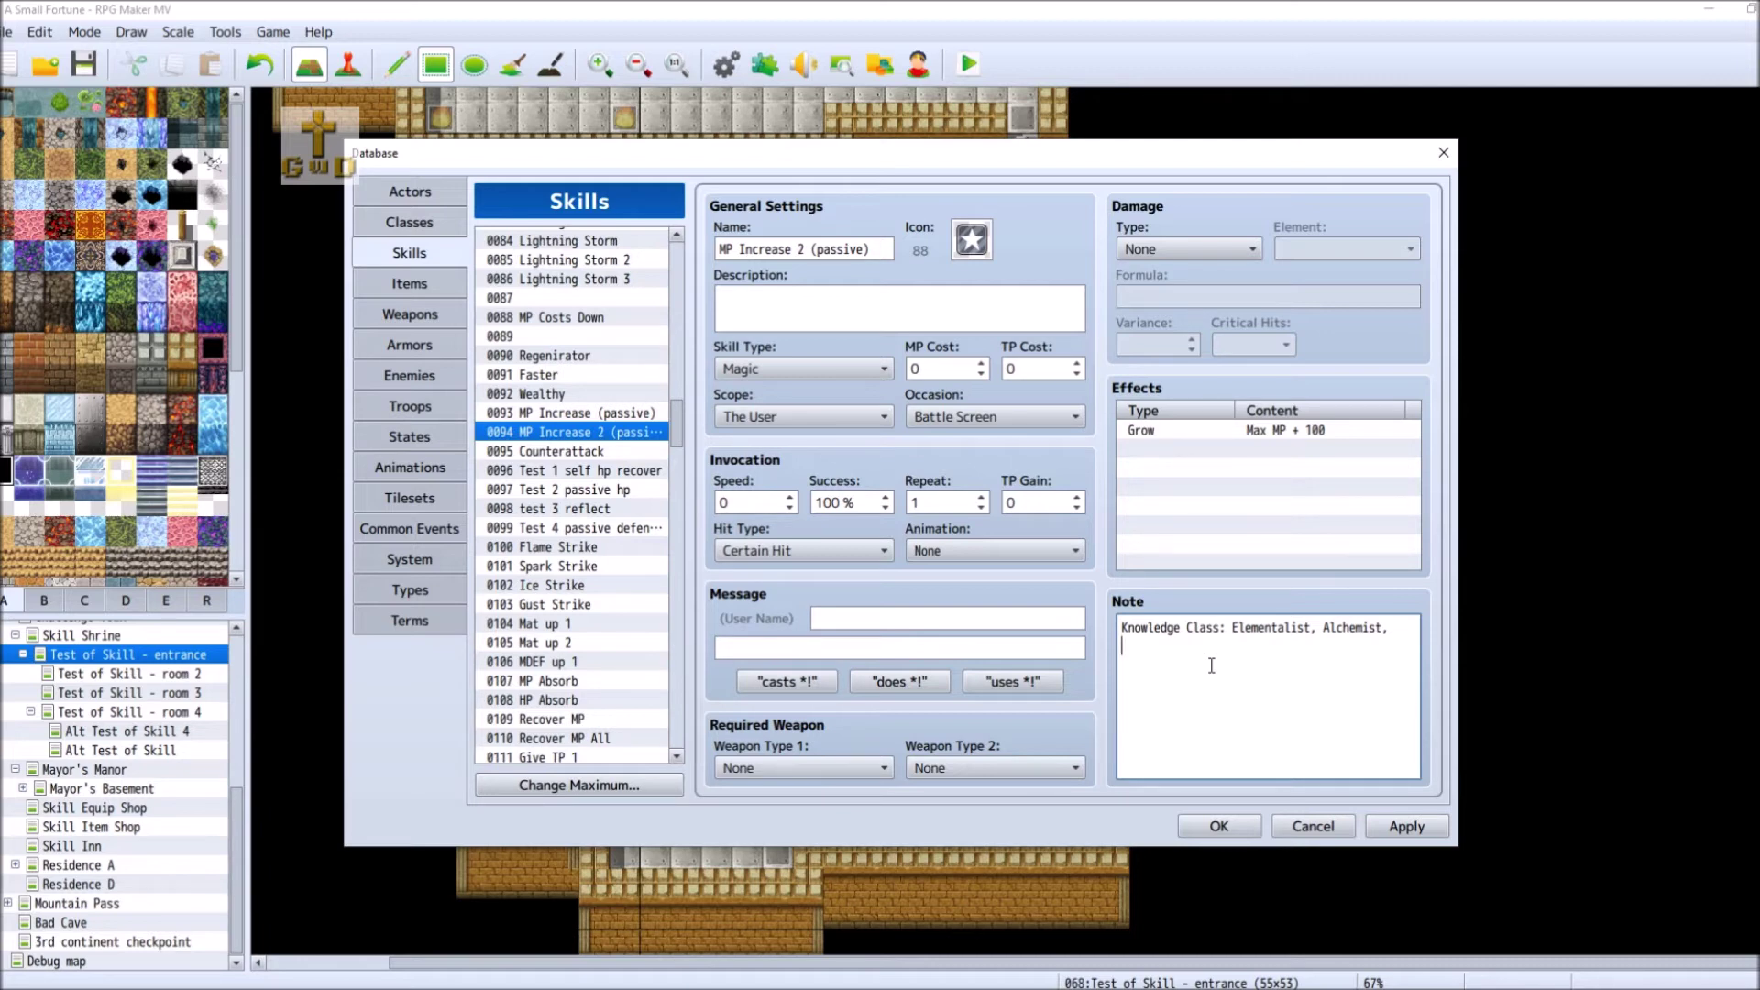
{"action": "type", "text": "Oracle, Sage,"}
{"action": "left_click", "coordinate": [1406, 826]}
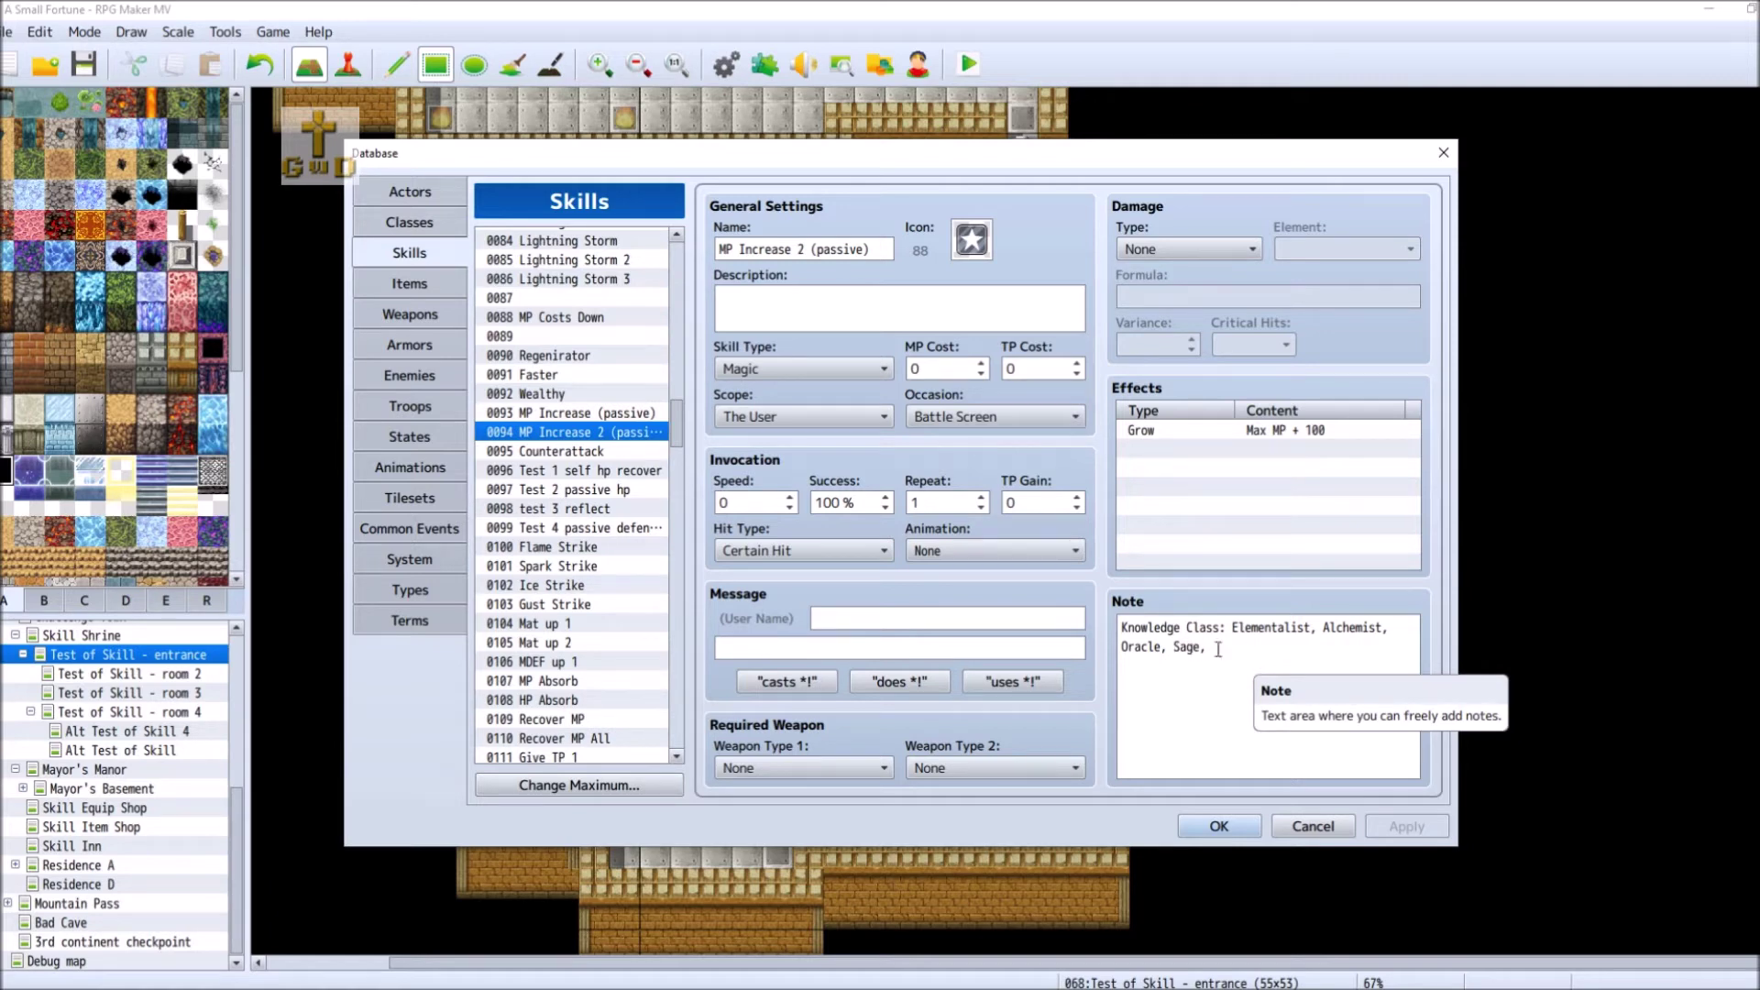
{"action": "left_click", "coordinate": [1252, 649]}
{"action": "left_click", "coordinate": [1252, 649]}
{"action": "type", "text": "Shaman"}
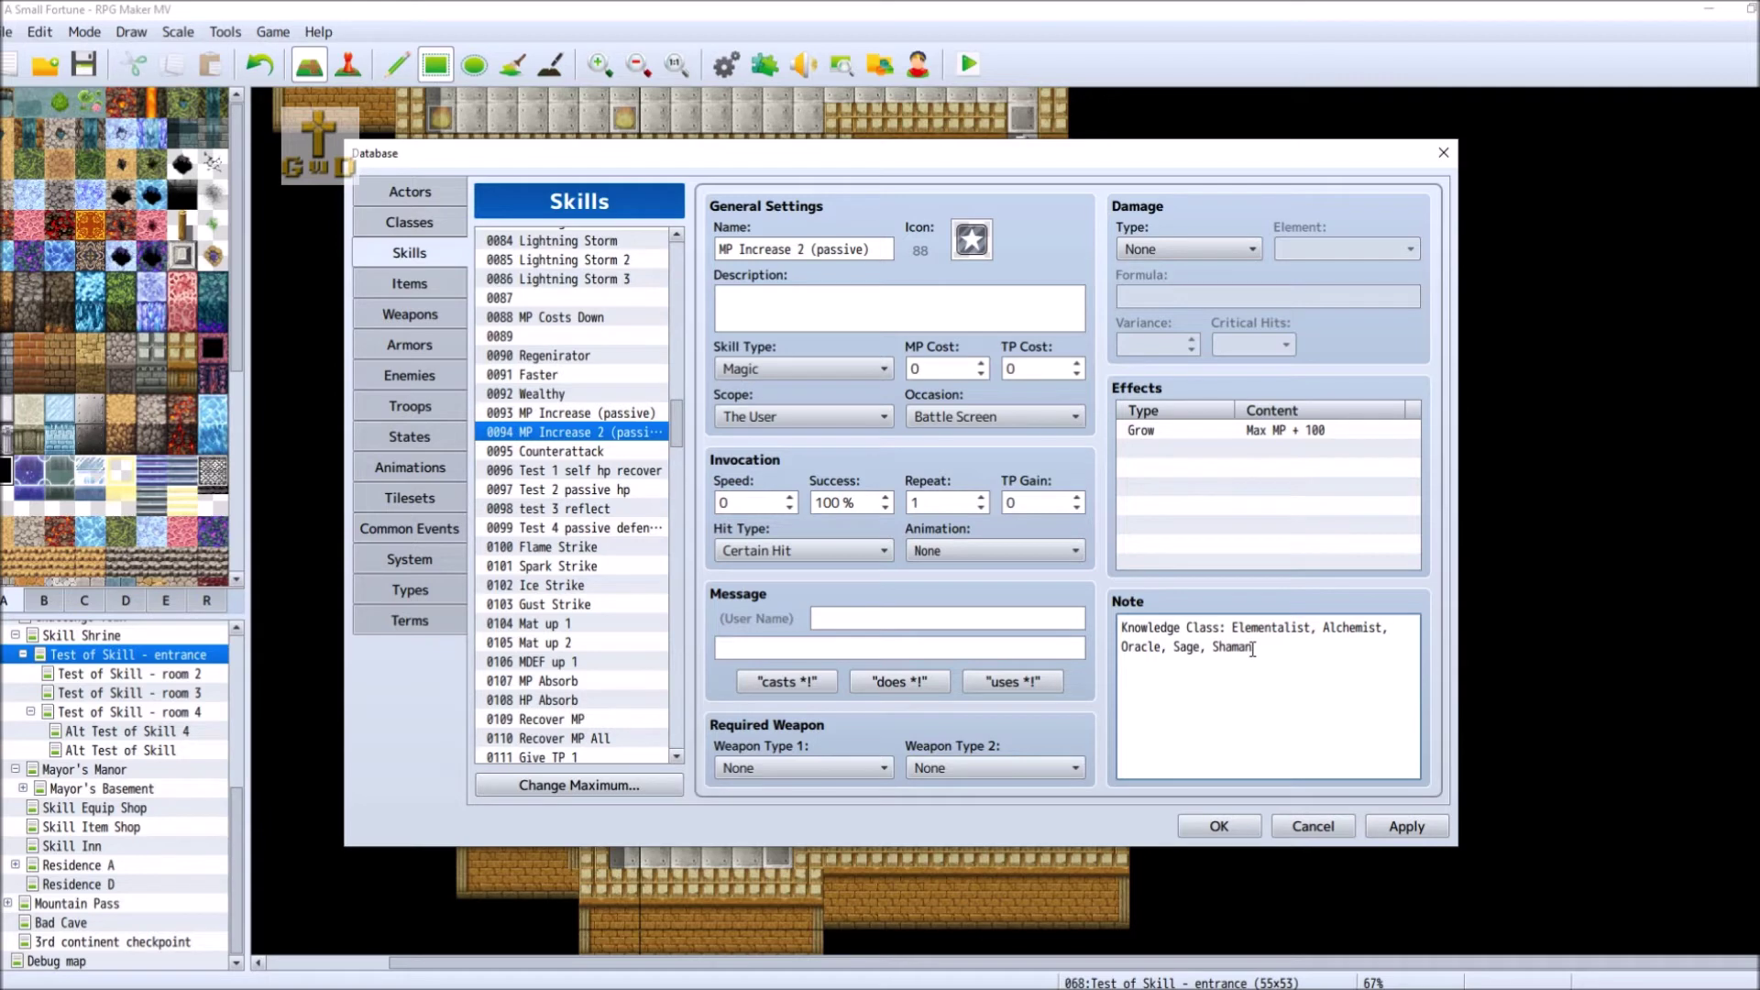
{"action": "left_click", "coordinate": [1406, 826]}
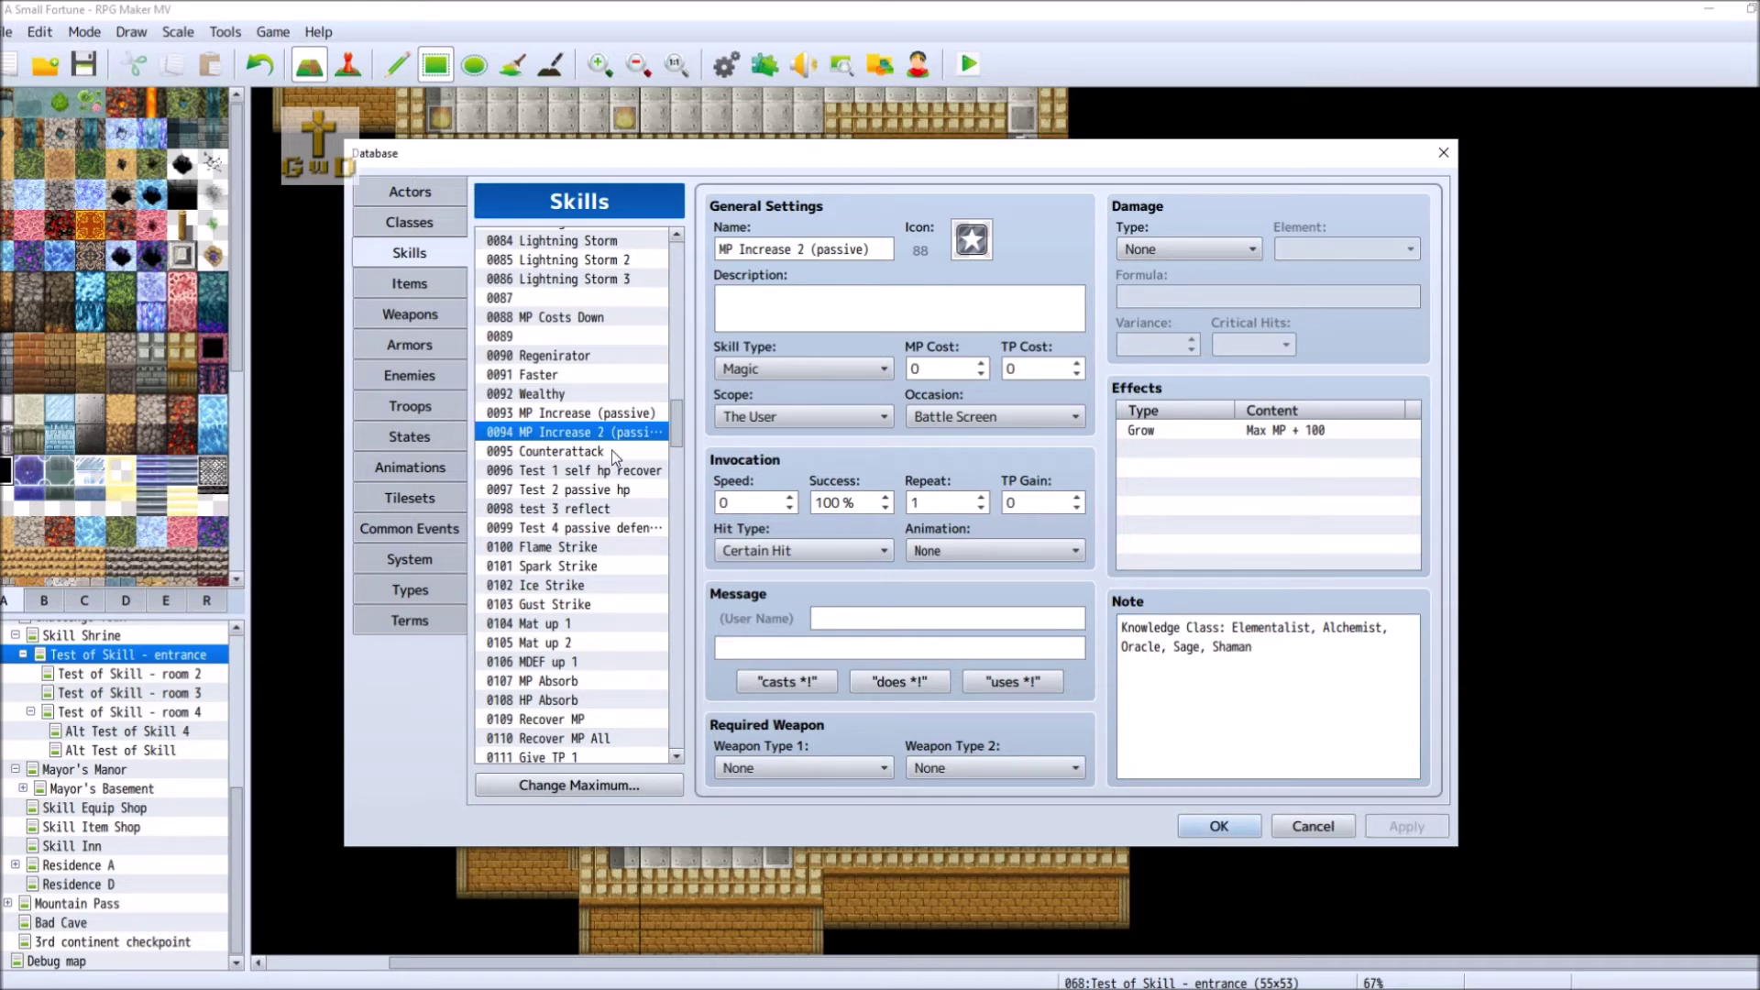
- Insert the line "Enemy skill and" above "All Knowledge Classes" in the Mat up 1 skill's note and apply it
{"action": "left_click_drag", "start_coordinate": [678, 440], "coordinate": [678, 467]}
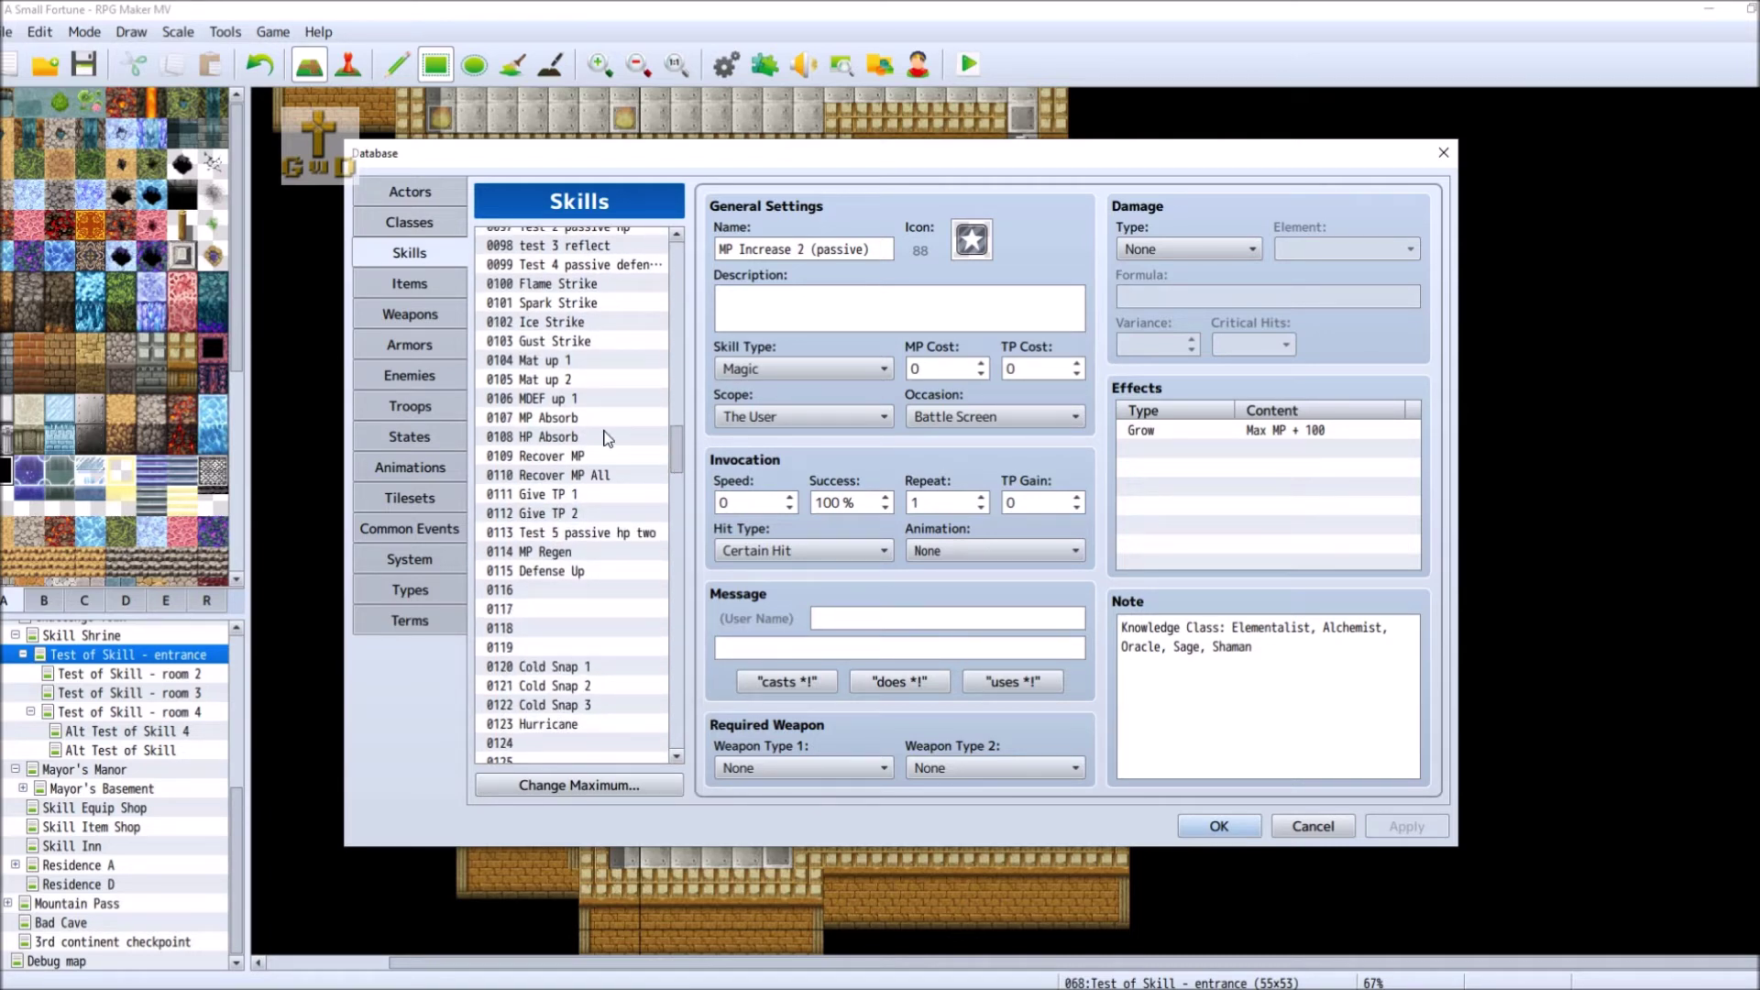
{"action": "left_click", "coordinate": [615, 401]}
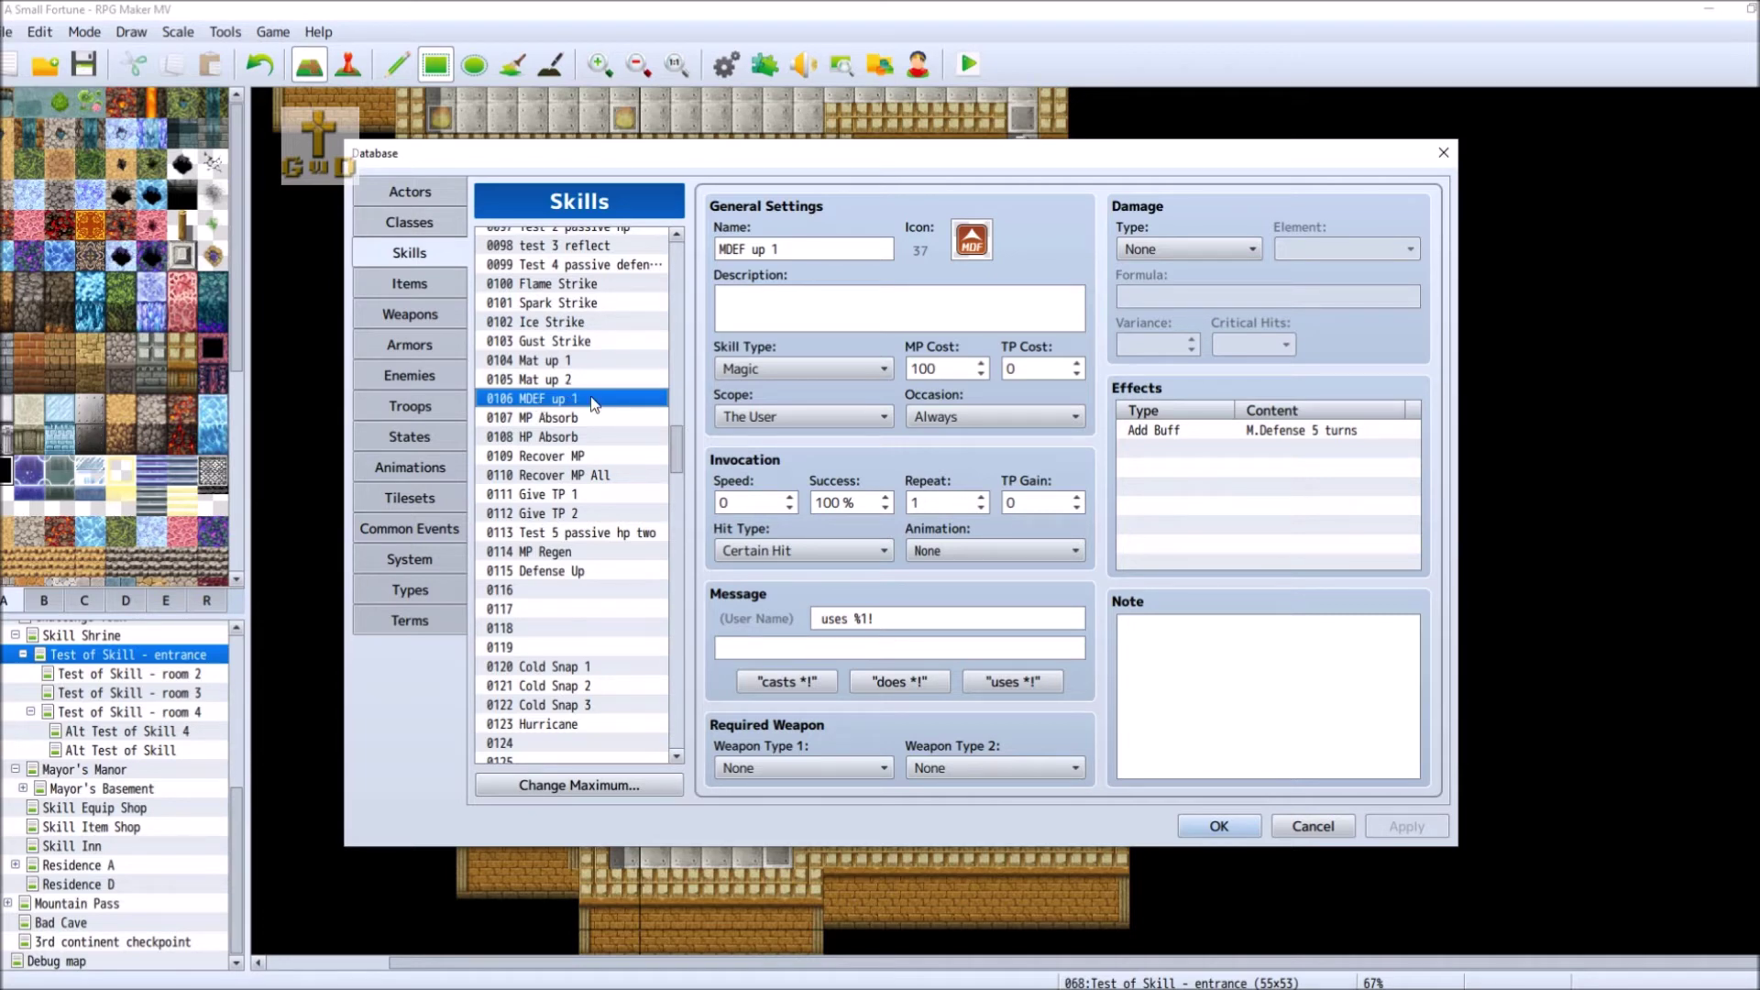
{"action": "left_click", "coordinate": [592, 378]}
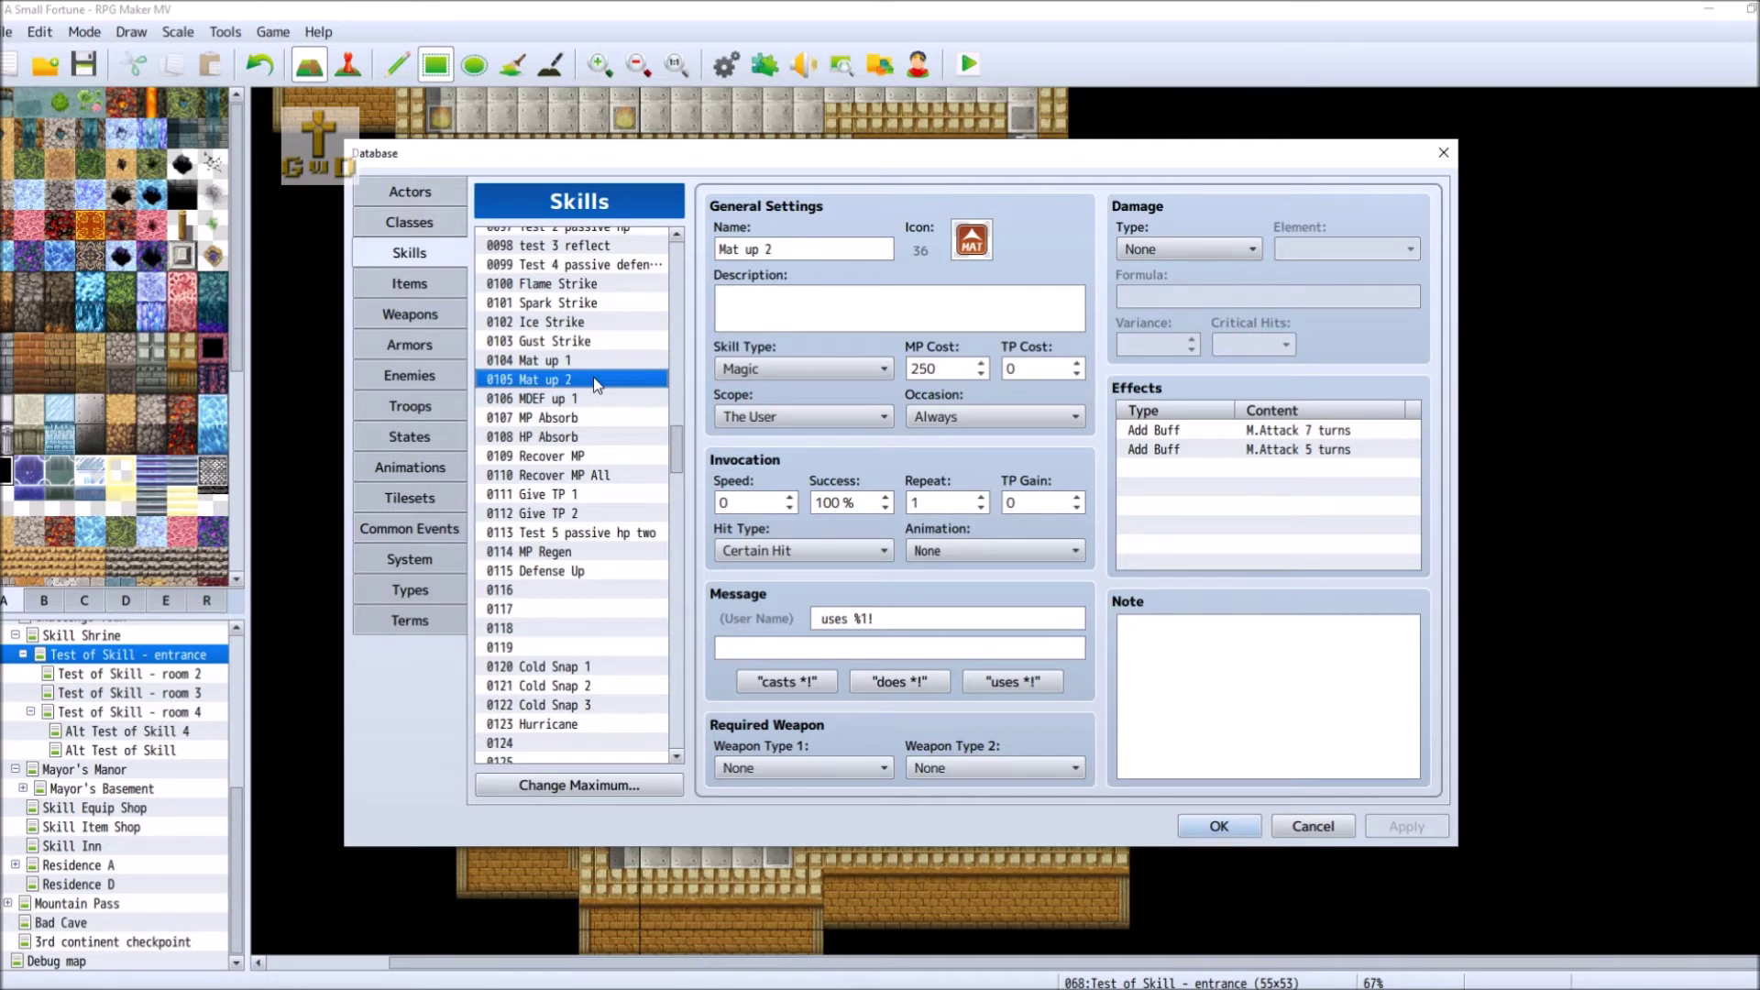
{"action": "key", "text": "Up"}
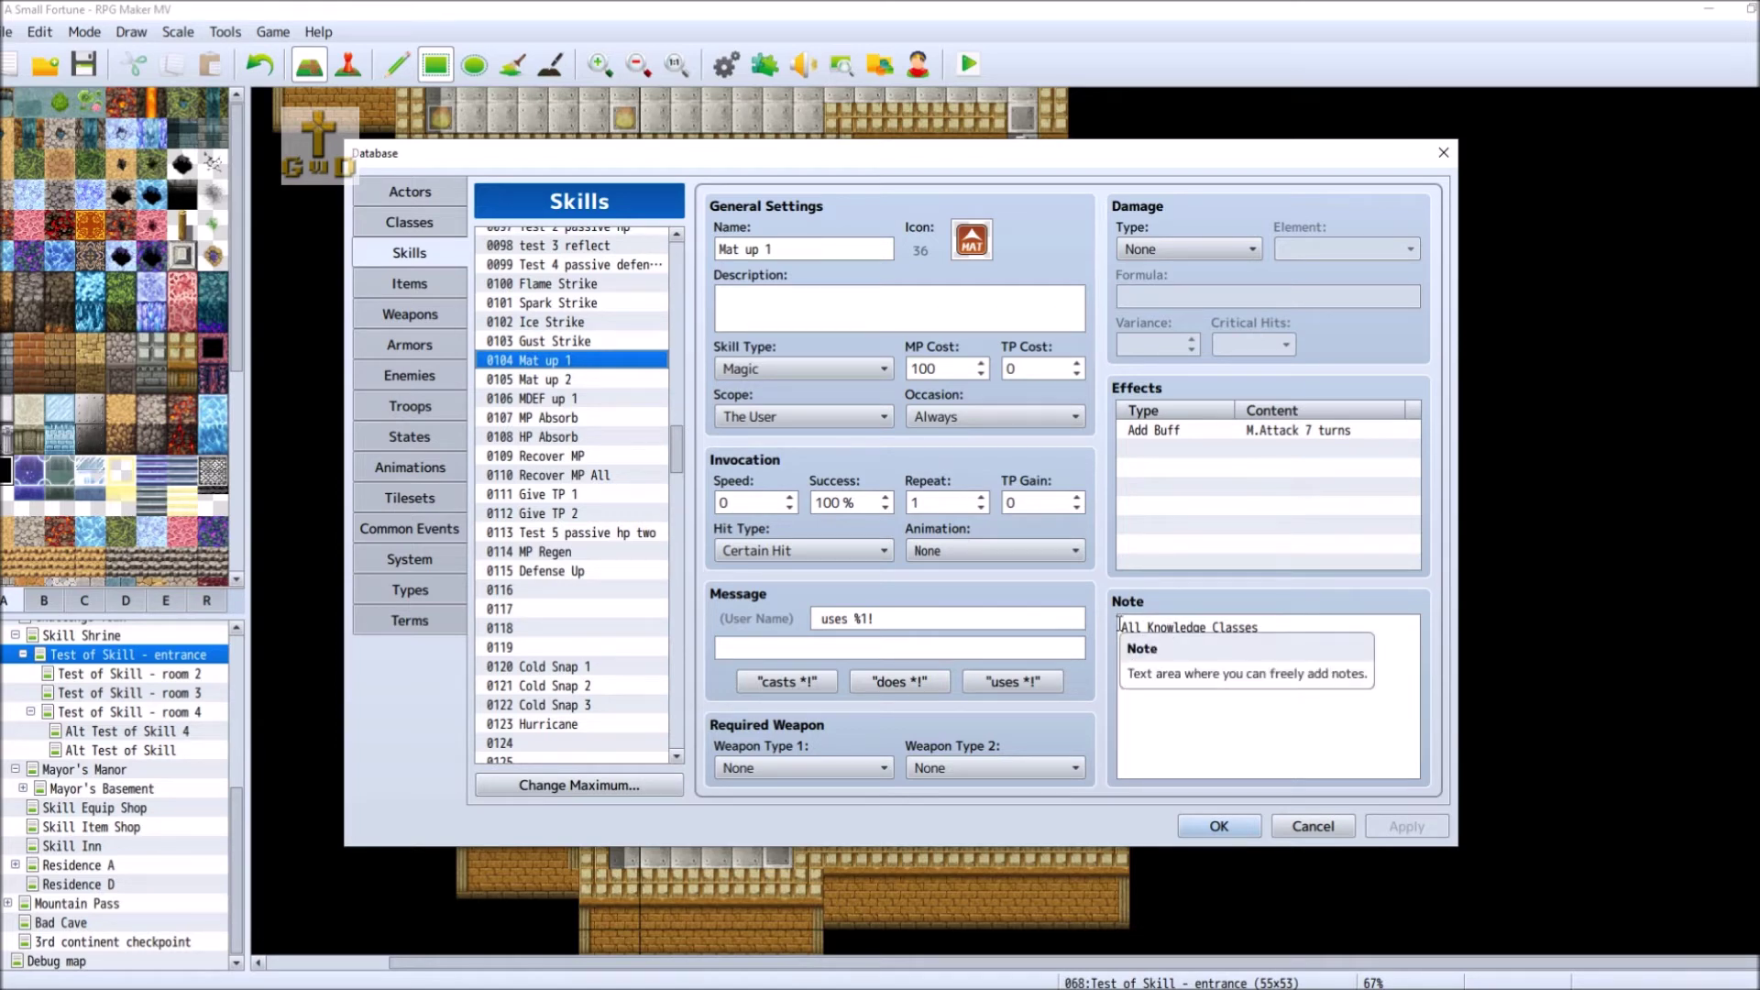
{"action": "left_click_drag", "start_coordinate": [1118, 626], "coordinate": [1346, 677]}
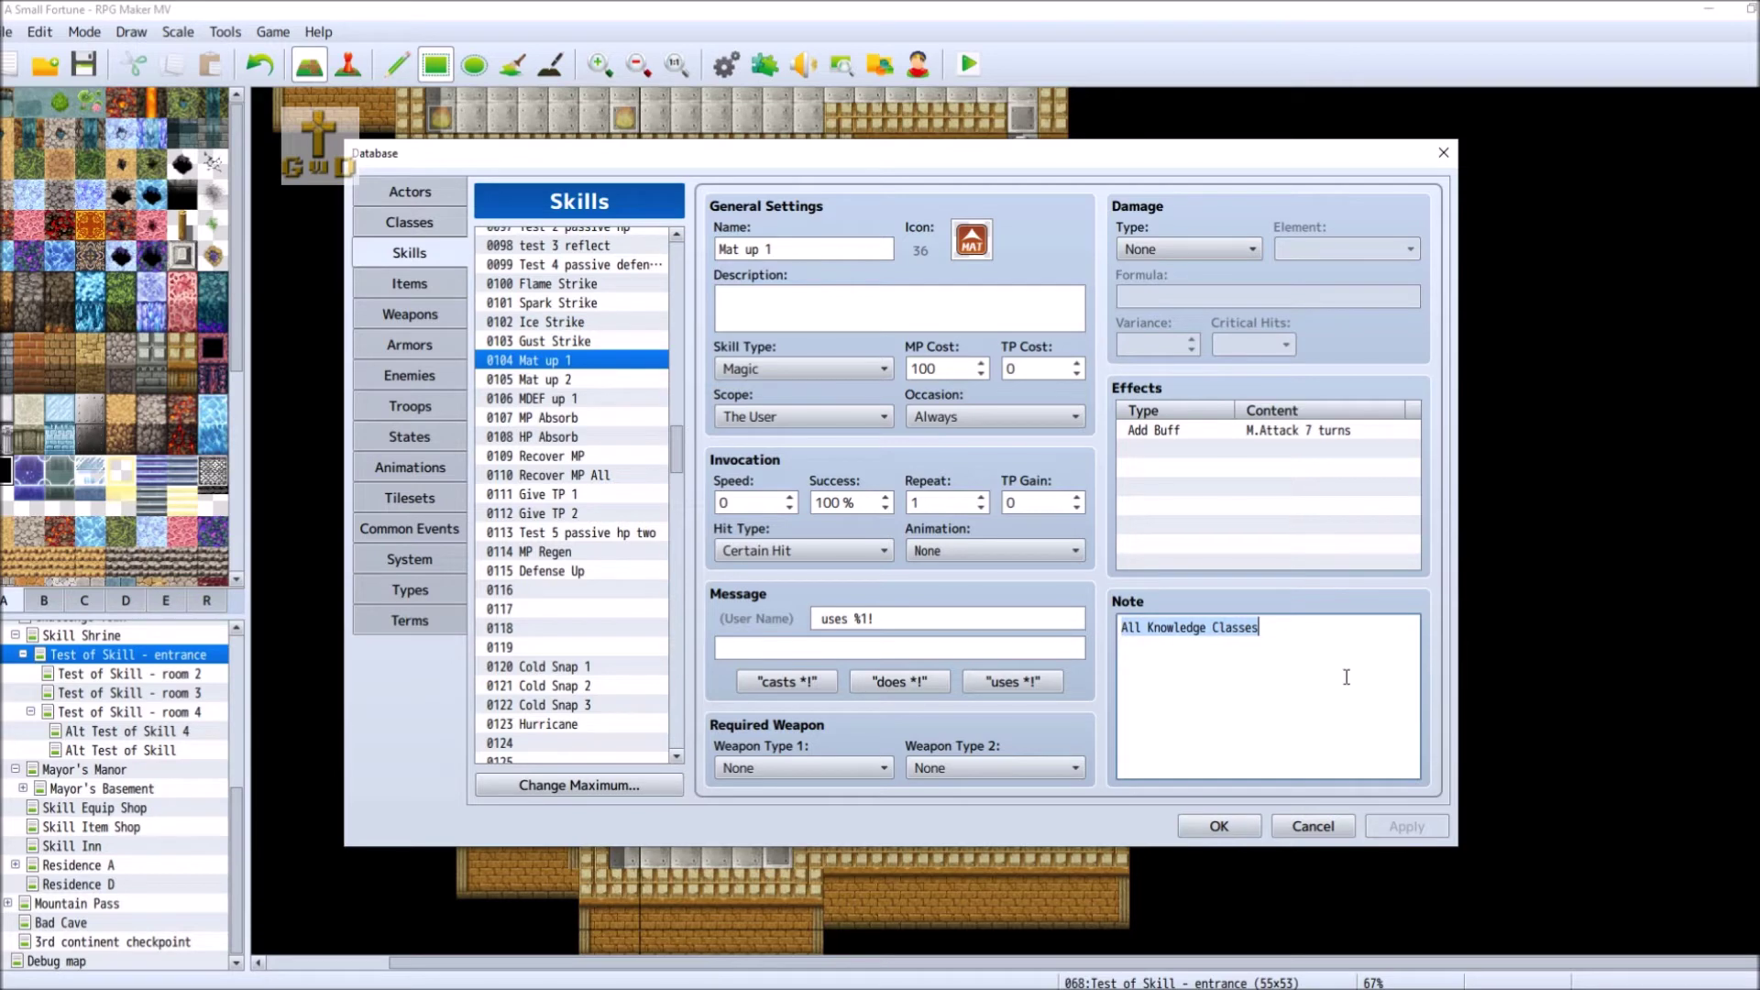
{"action": "key", "text": "Home"}
{"action": "key", "text": "Return"}
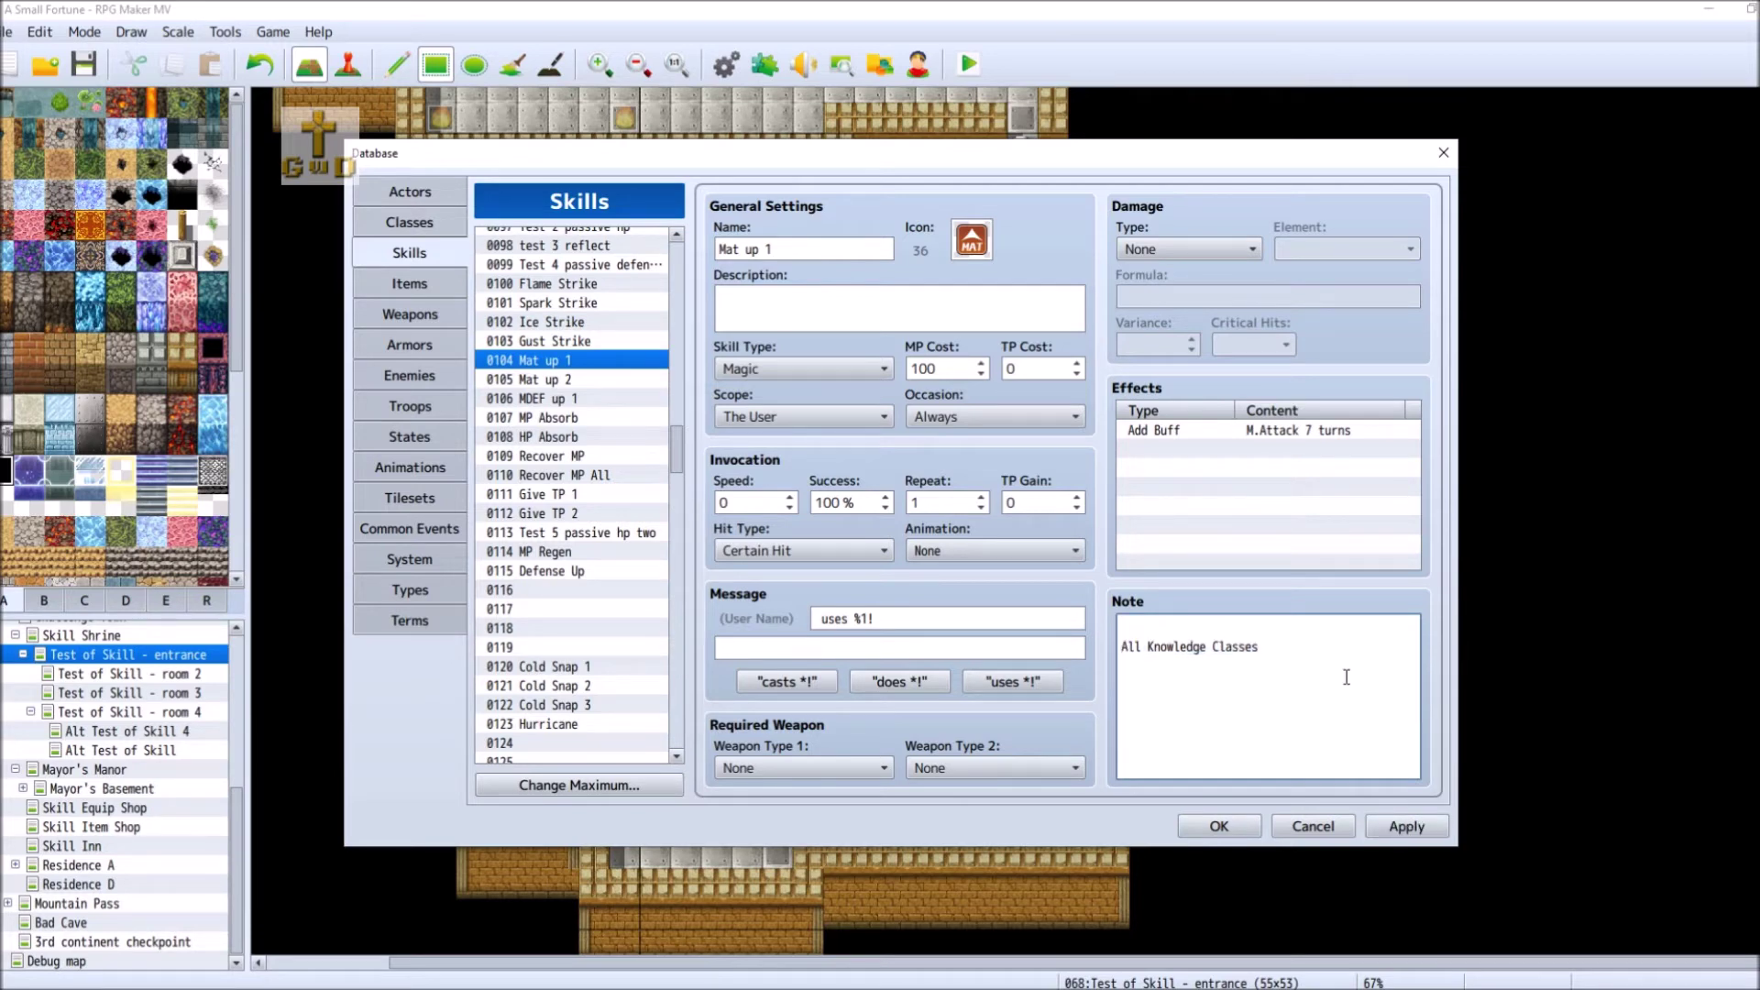
{"action": "type", "text": "Enemy skills a"}
{"action": "key", "text": "BackSpace"}
{"action": "key", "text": "BackSpace"}
{"action": "key", "text": "BackSpace"}
{"action": "type", "text": "and"}
{"action": "left_click", "coordinate": [1433, 826]}
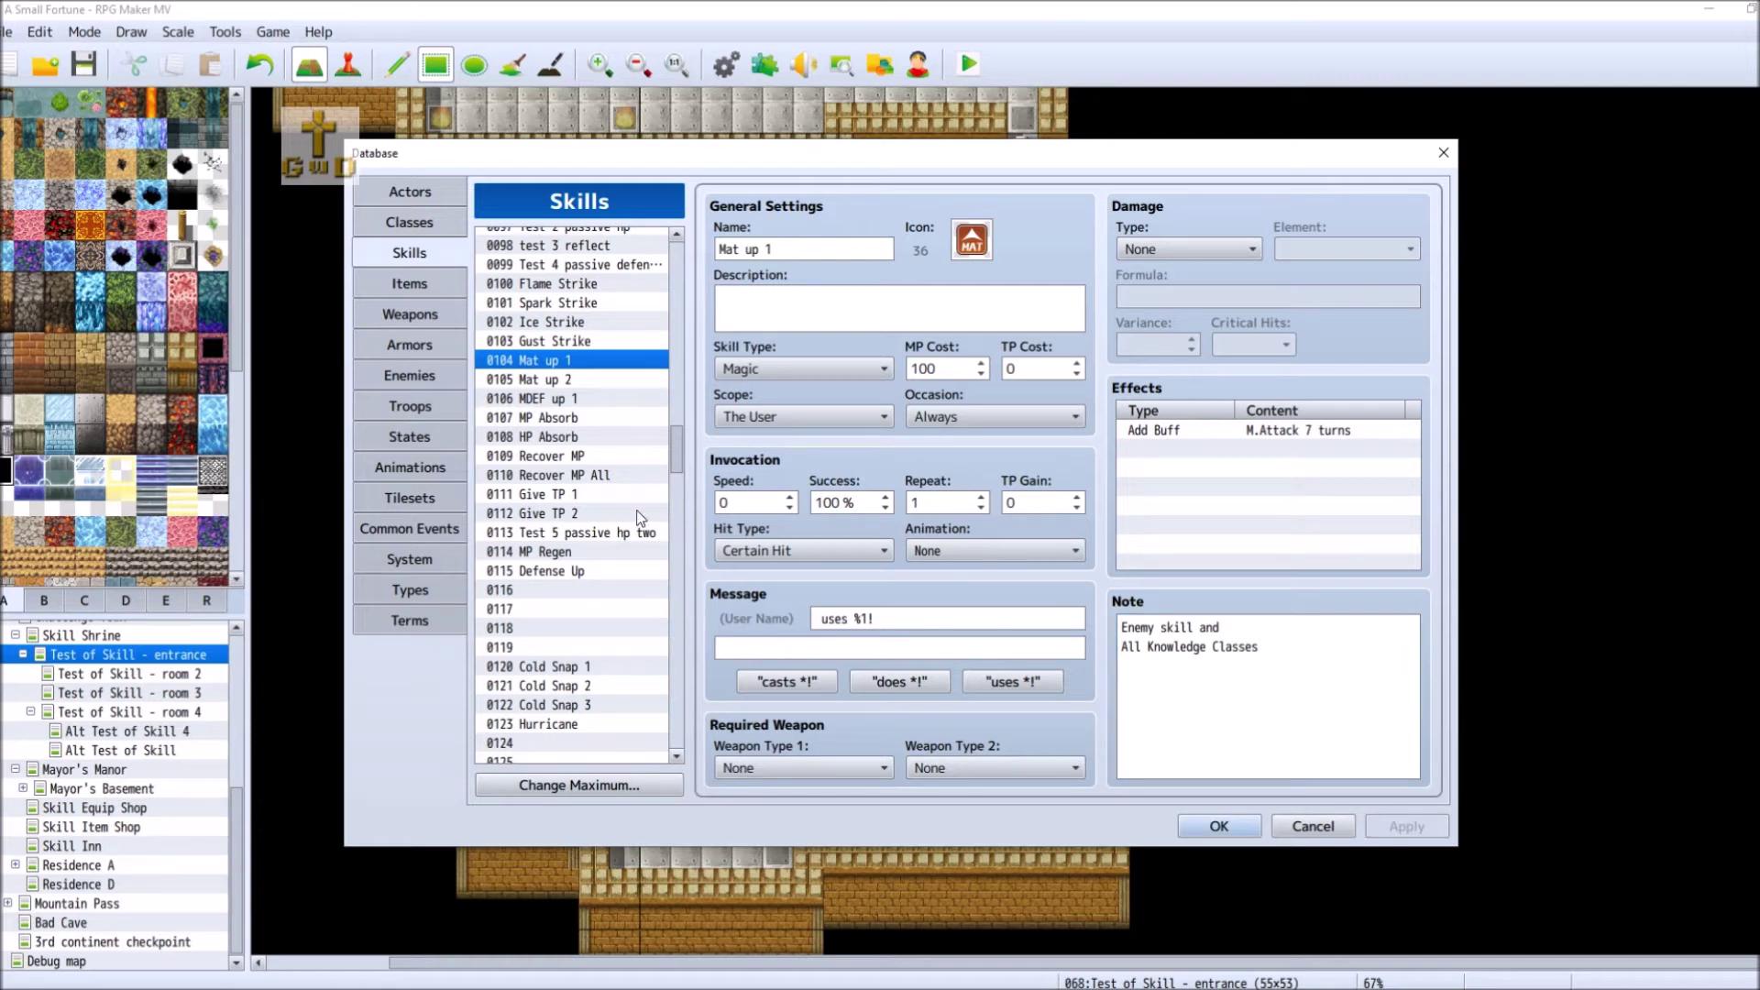
- Write the two-line note "Enemy Skill and" / "Knowledge Class:" for the MDEF up 1 skill and apply it
{"action": "left_click", "coordinate": [605, 399]}
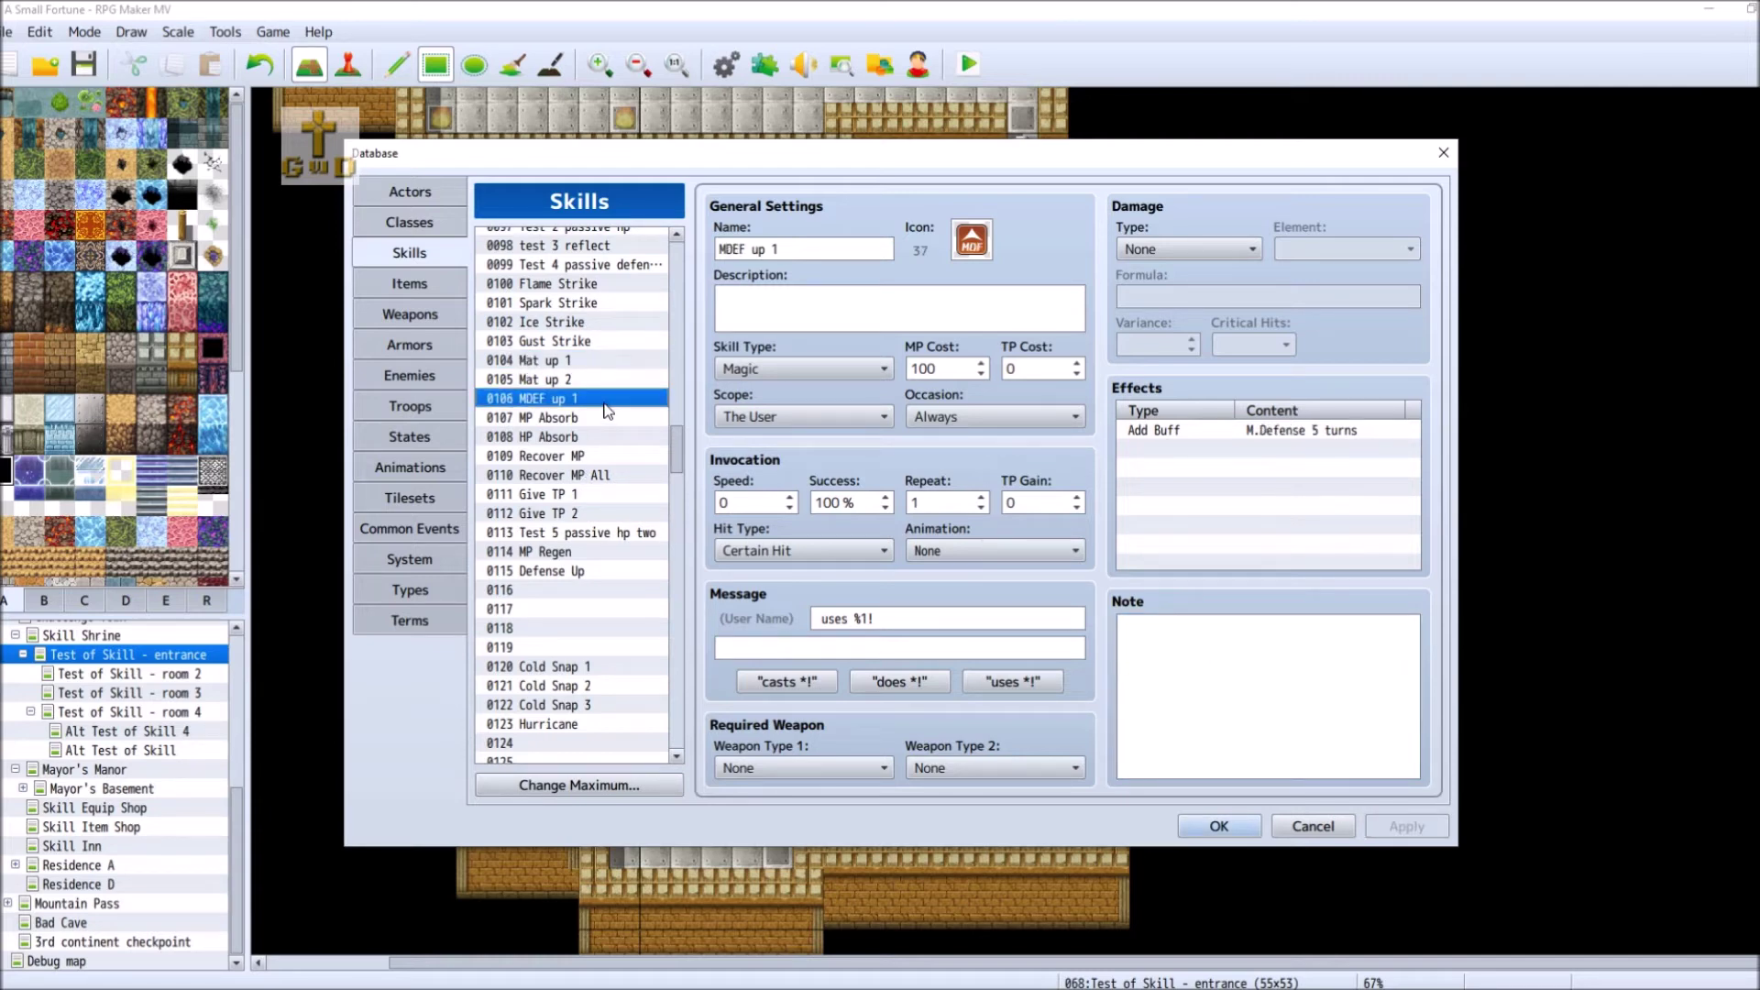
{"action": "left_click", "coordinate": [1288, 648]}
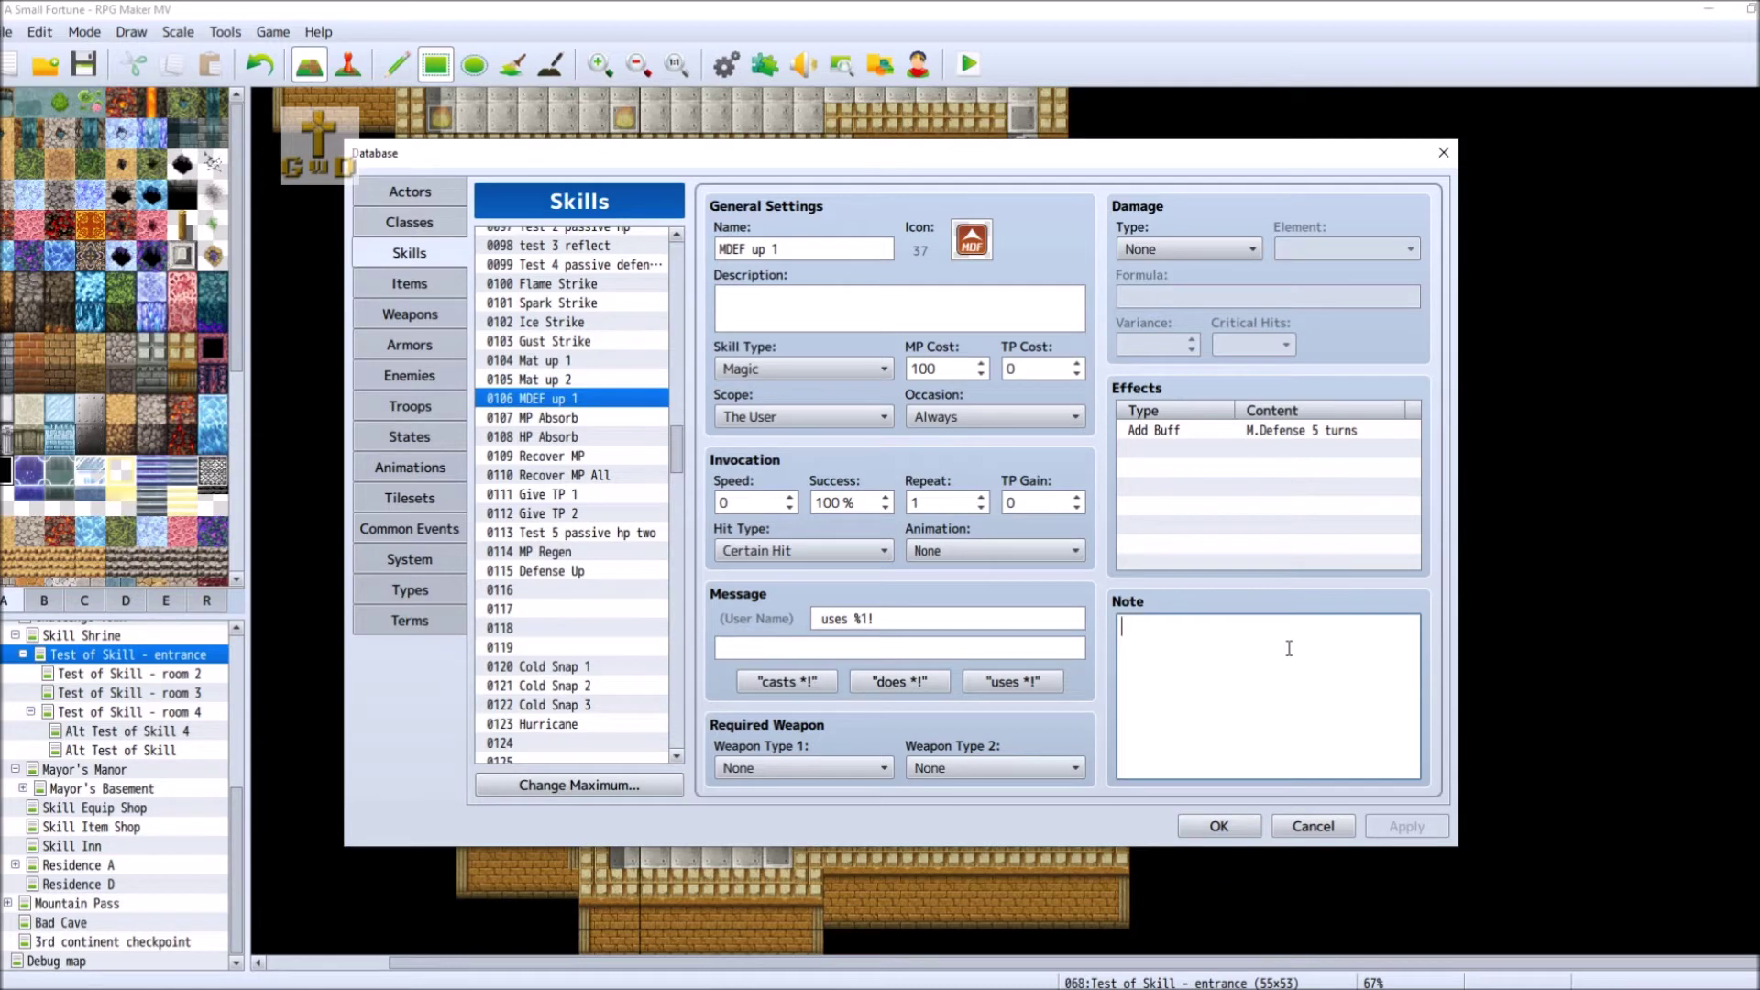
{"action": "type", "text": "Enem"}
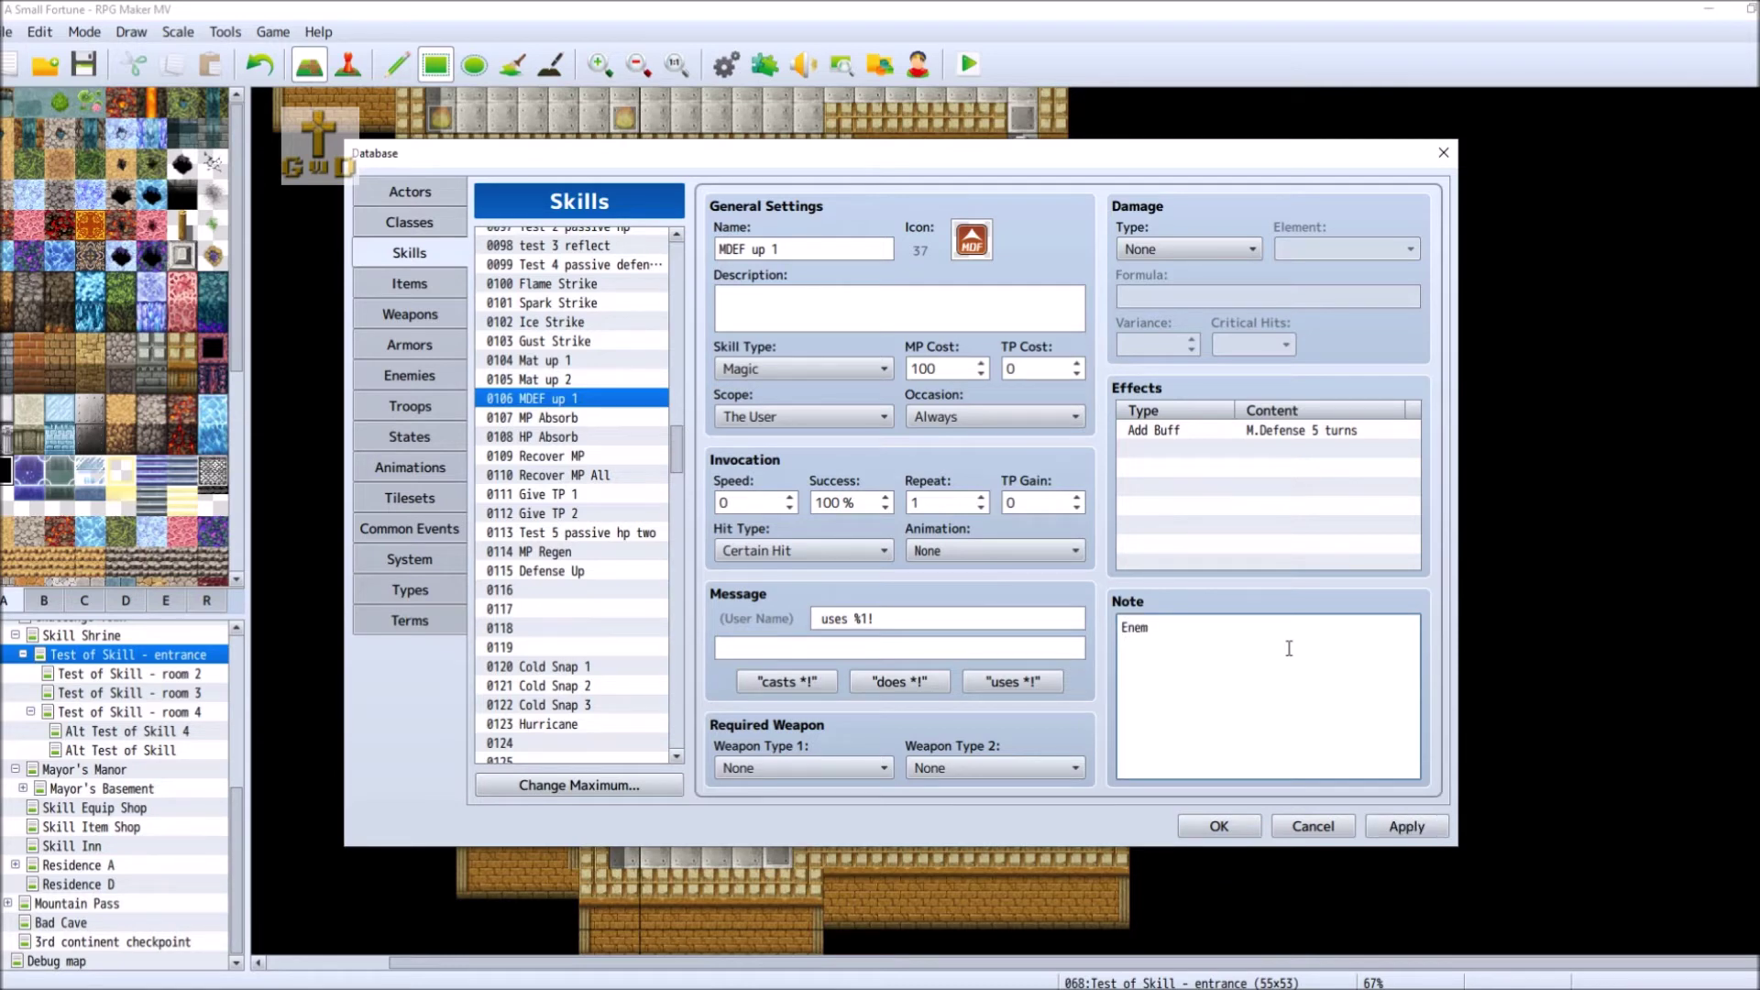
{"action": "type", "text": "y Skill"}
{"action": "type", "text": " and"}
{"action": "type", "text": "nowledge"}
{"action": "type", "text": " Class:"}
{"action": "left_click", "coordinate": [1408, 827]}
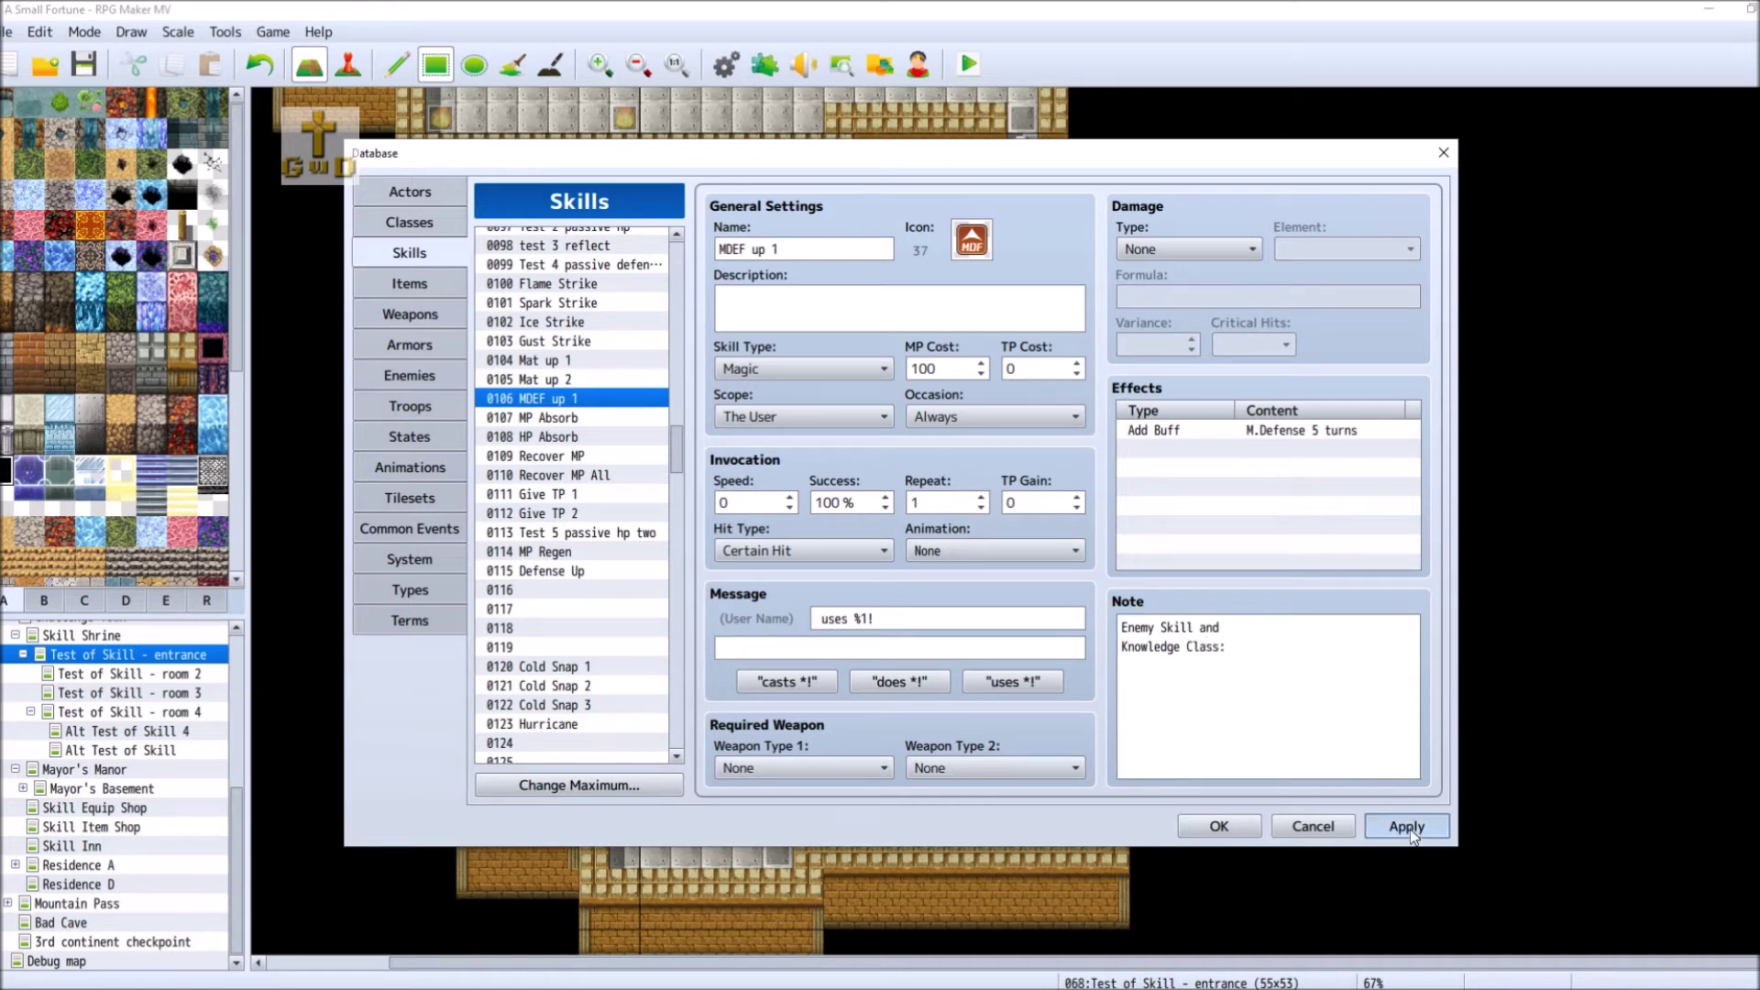
- Write the two-line note "Enemy Skill and" / "Knowledge and Faith Class:" for the MP Absorb skill and apply it
{"action": "left_click", "coordinate": [590, 424]}
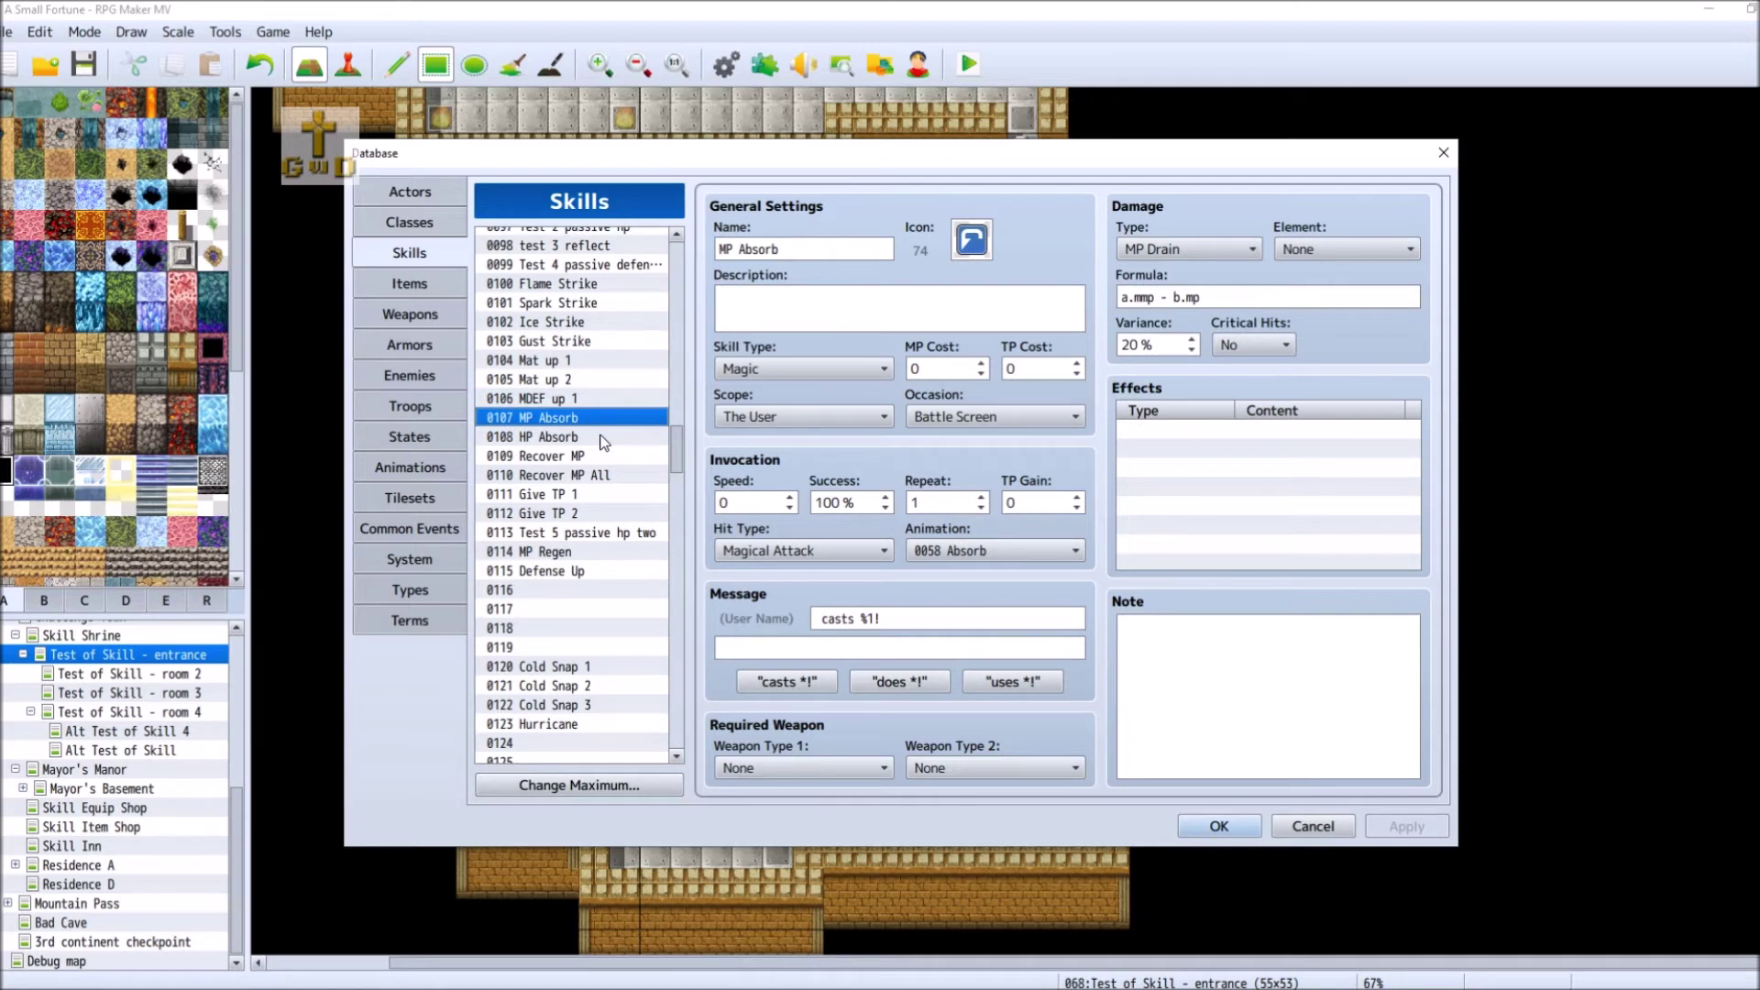
{"action": "left_click", "coordinate": [1279, 698]}
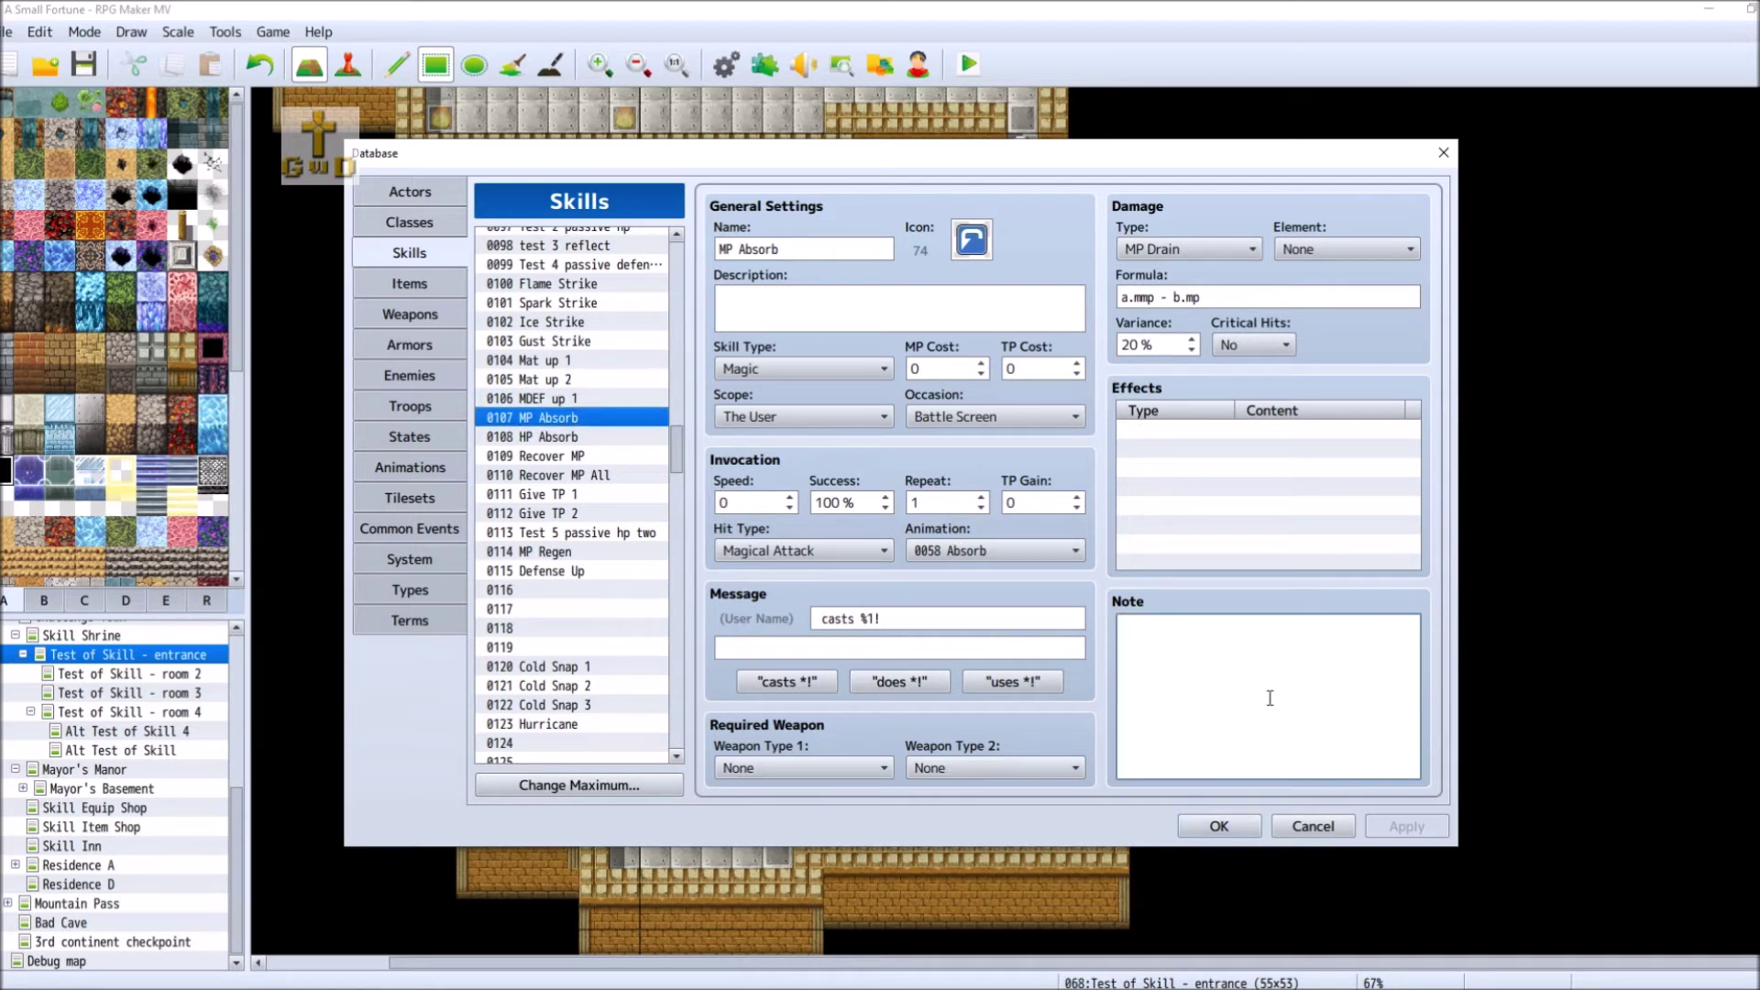
{"action": "type", "text": "Enemy Skill and"}
{"action": "key", "text": "Return"}
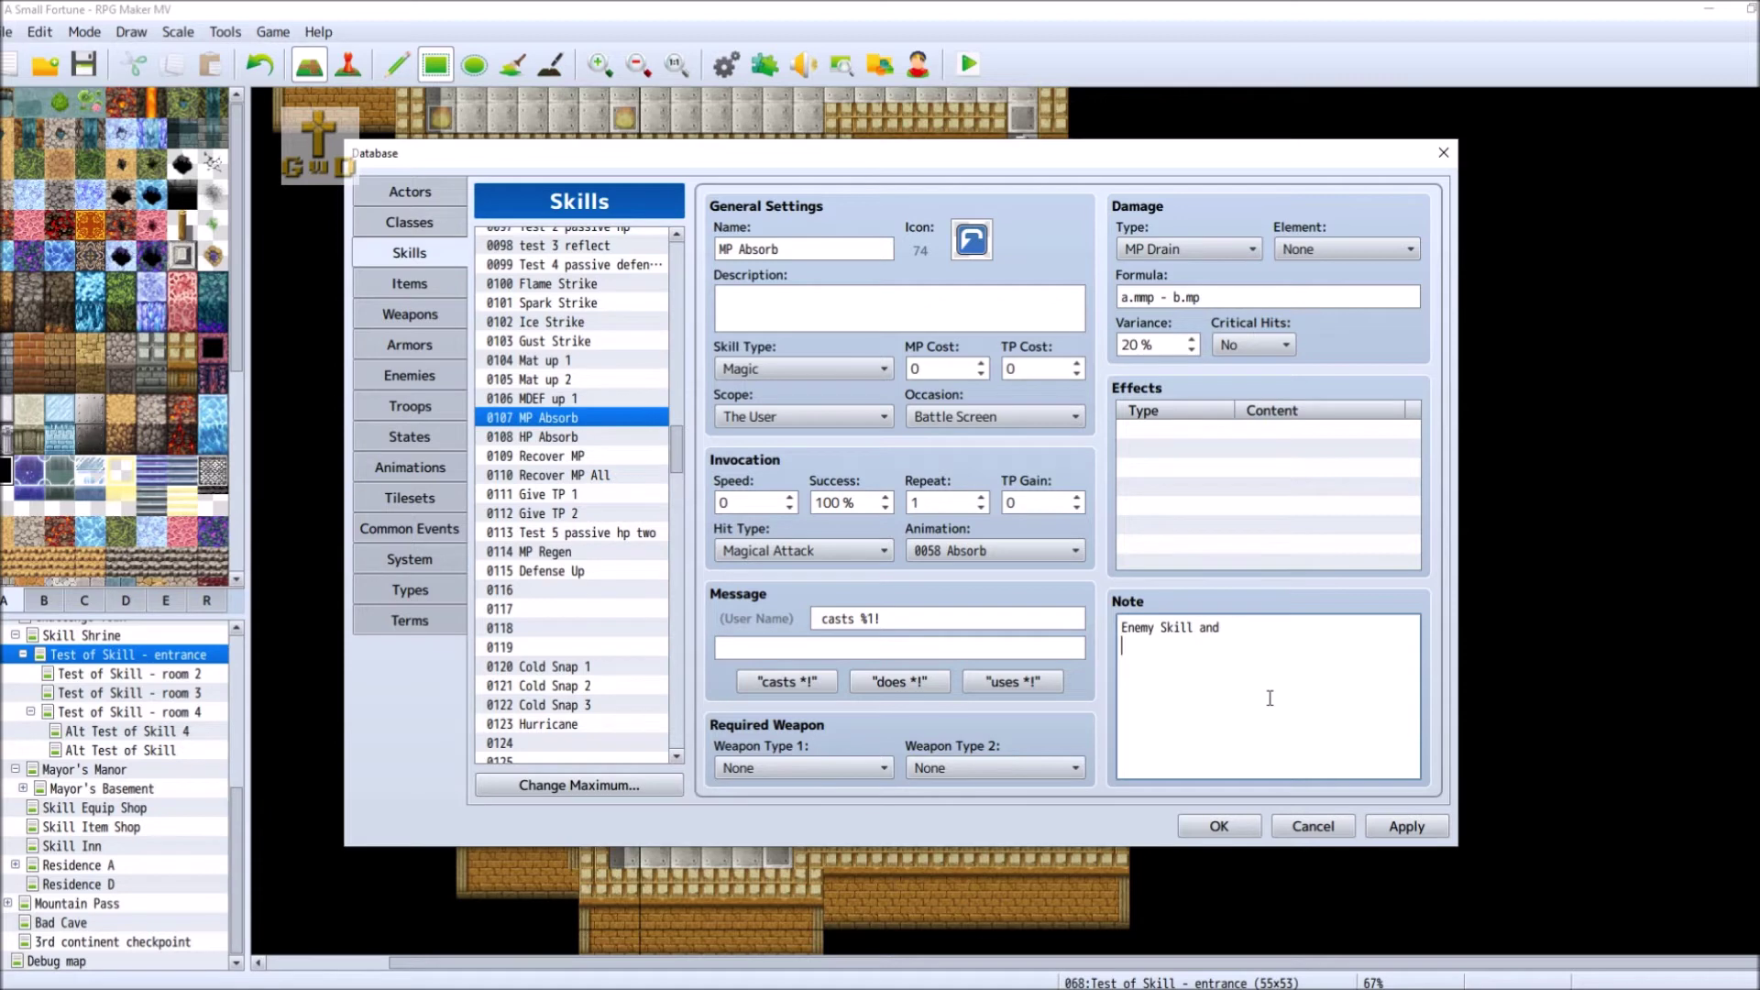
{"action": "type", "text": "Knowledge Class:"}
{"action": "left_click", "coordinate": [1193, 654]}
{"action": "type", "text": "and Faith"}
{"action": "left_click", "coordinate": [1416, 827]}
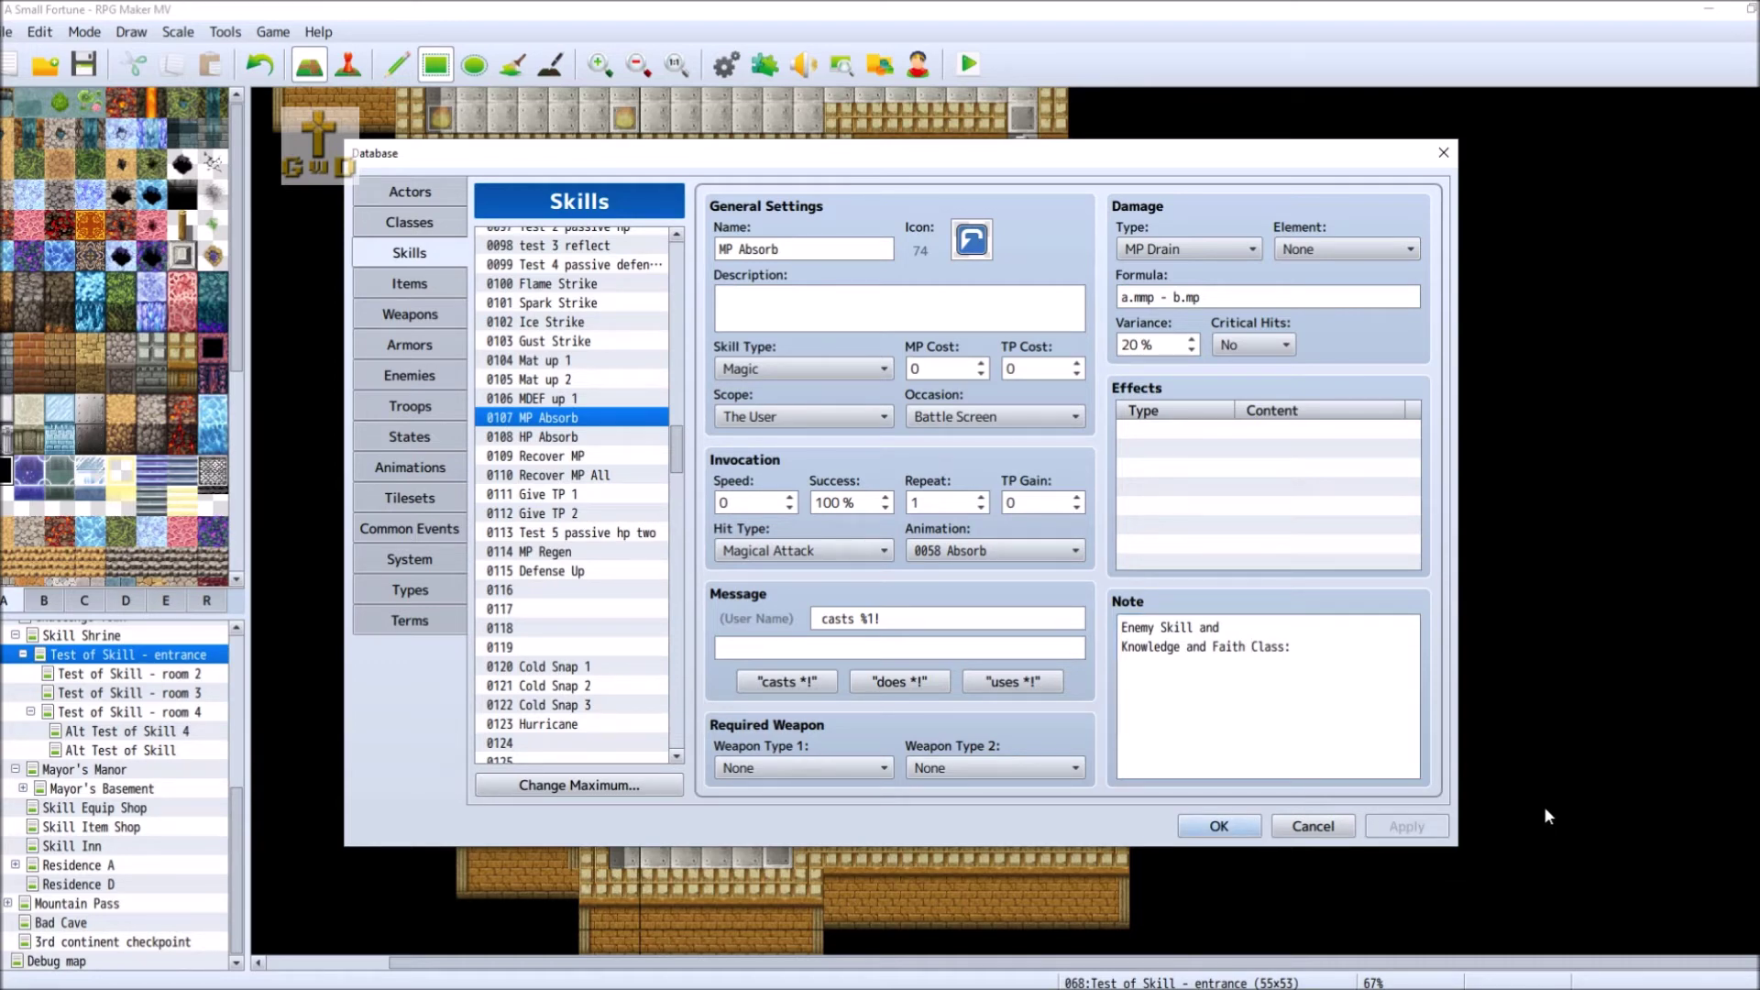
- Examine the settings and class notes of the Eldritch Strike, Flame Strike and Spark Strike skills
{"action": "scroll", "coordinate": [618, 607], "scroll_direction": "down", "scroll_amount": 10}
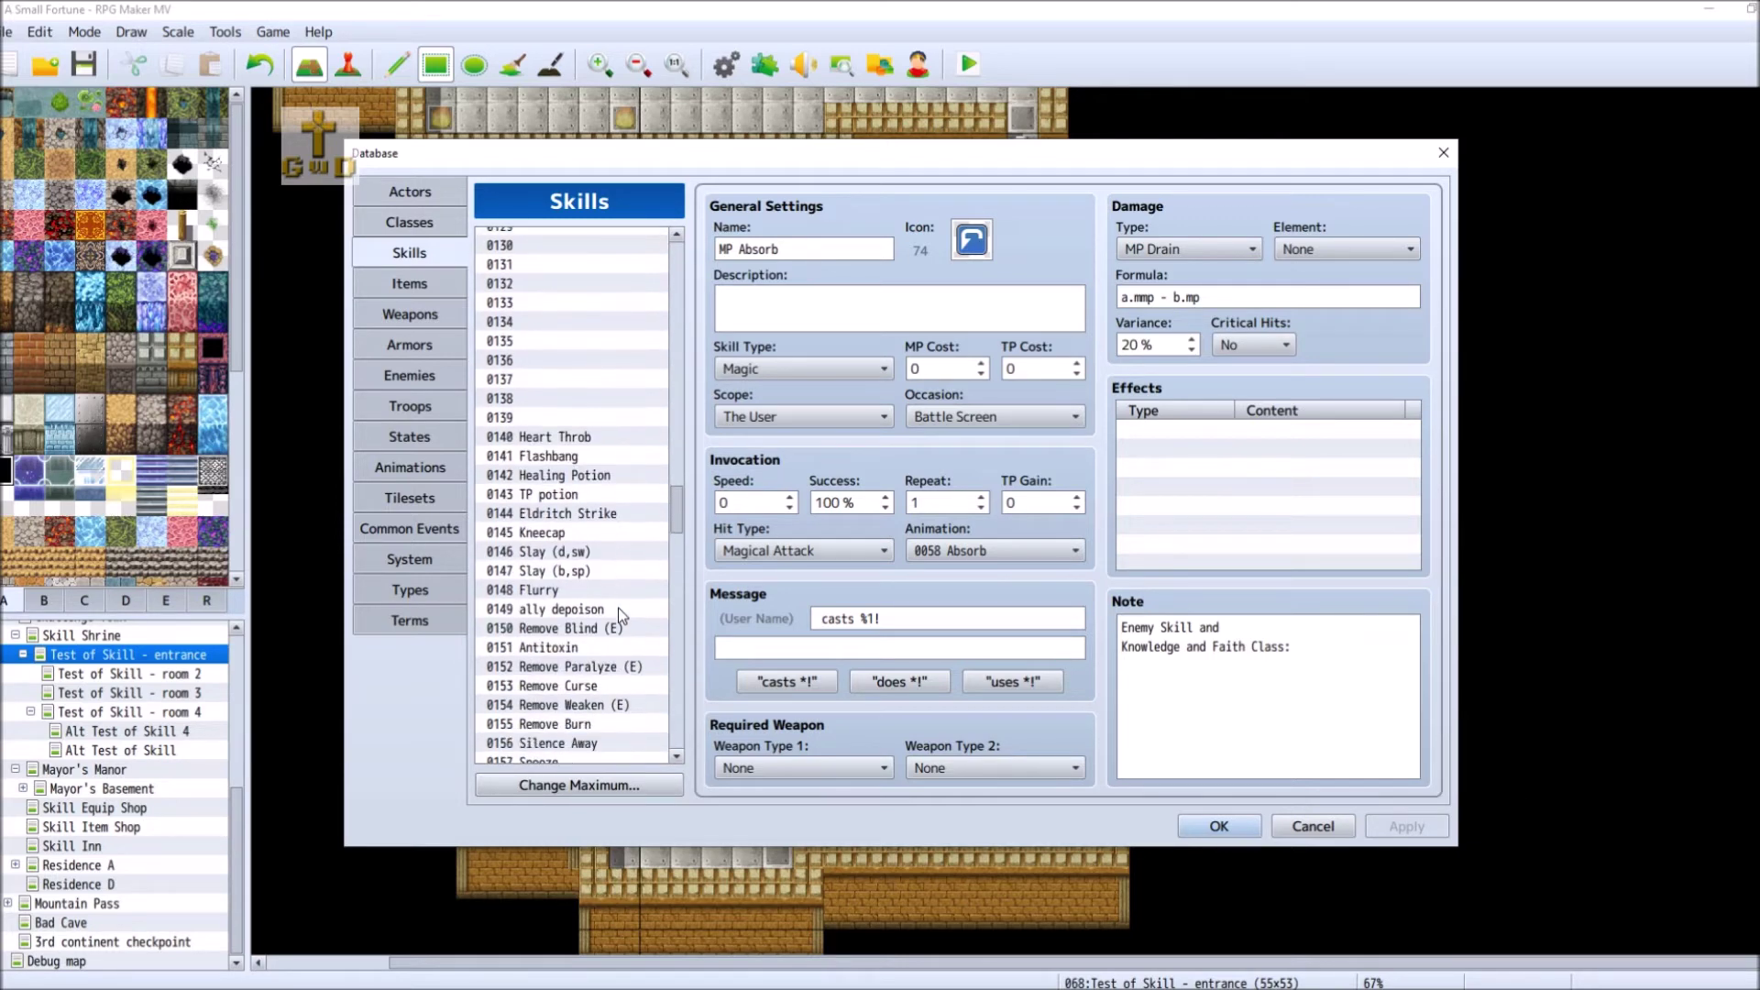
{"action": "scroll", "coordinate": [617, 608], "scroll_direction": "down", "scroll_amount": 2}
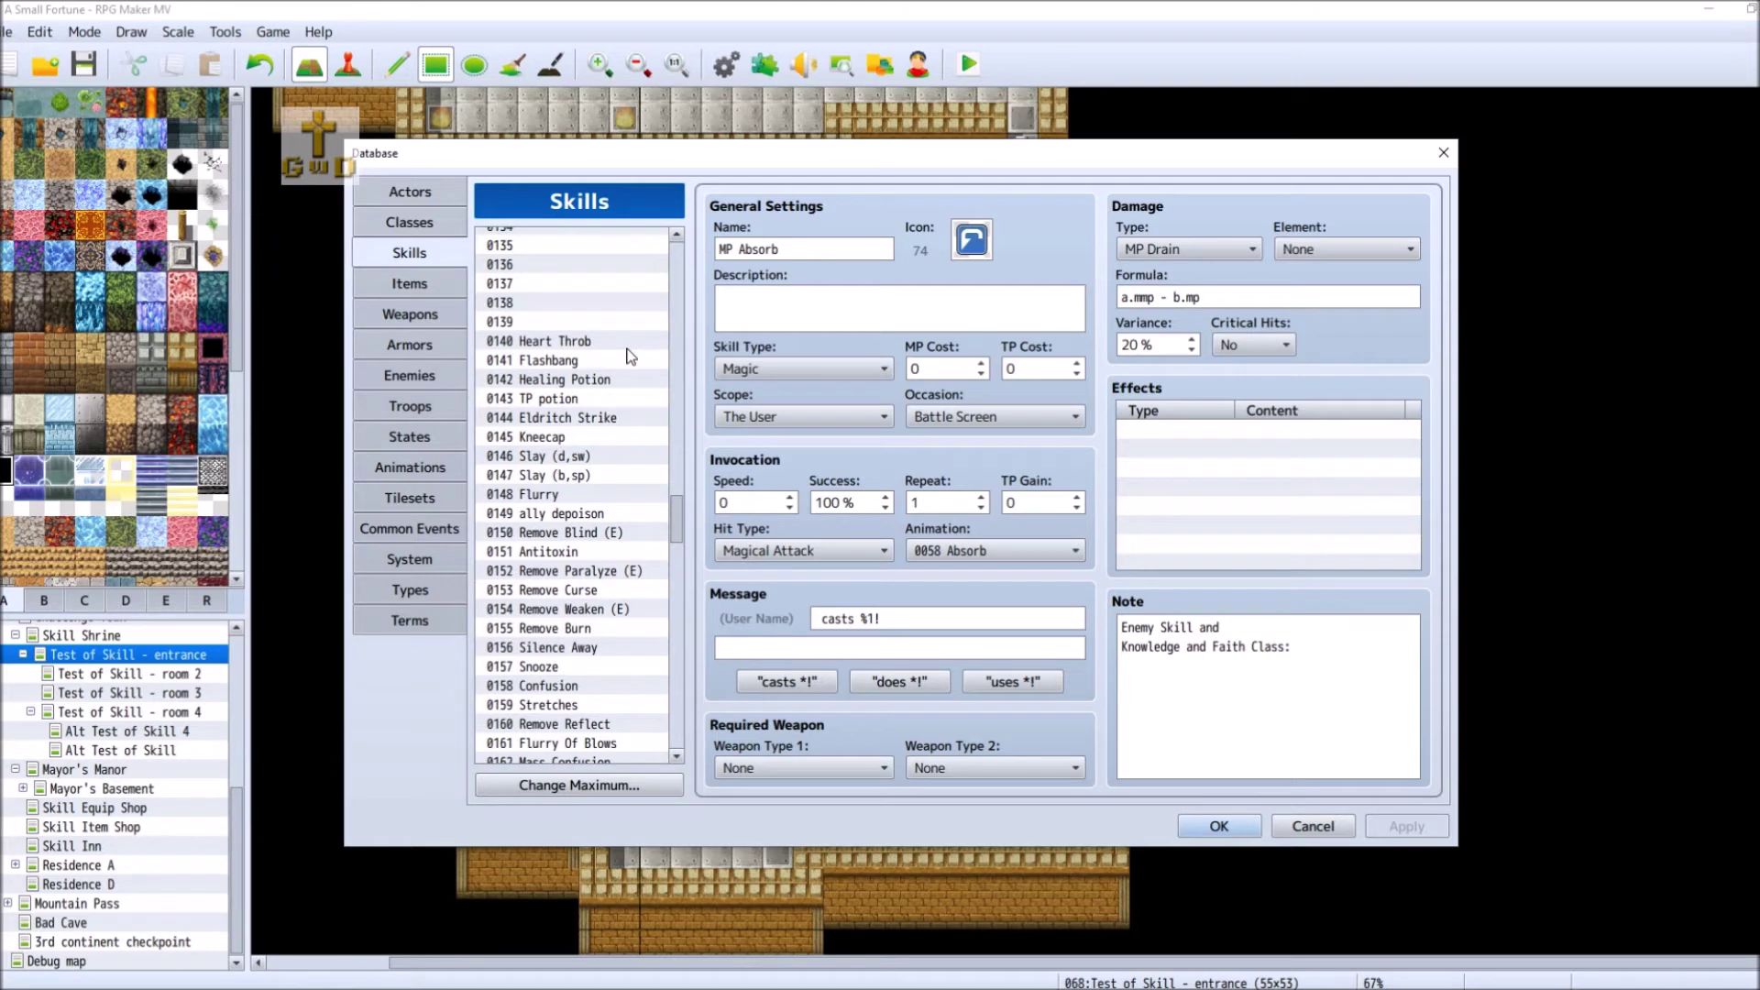
{"action": "left_click", "coordinate": [610, 419]}
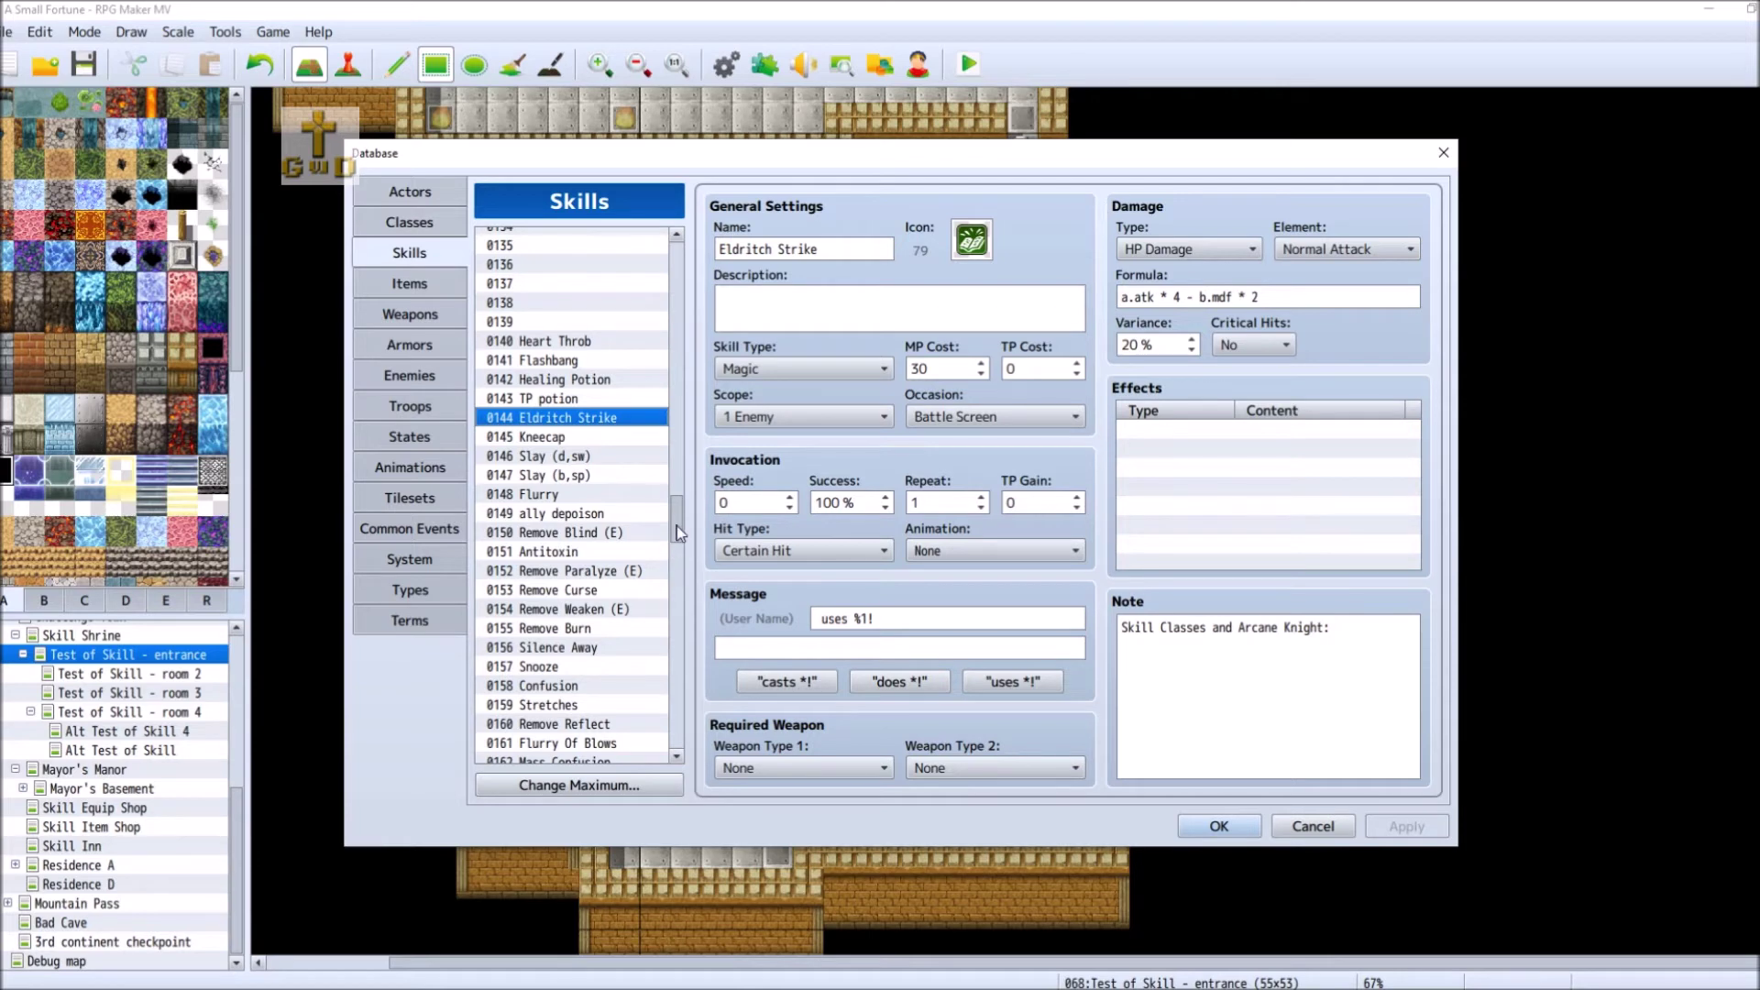
{"action": "left_click_drag", "start_coordinate": [676, 527], "coordinate": [680, 455]}
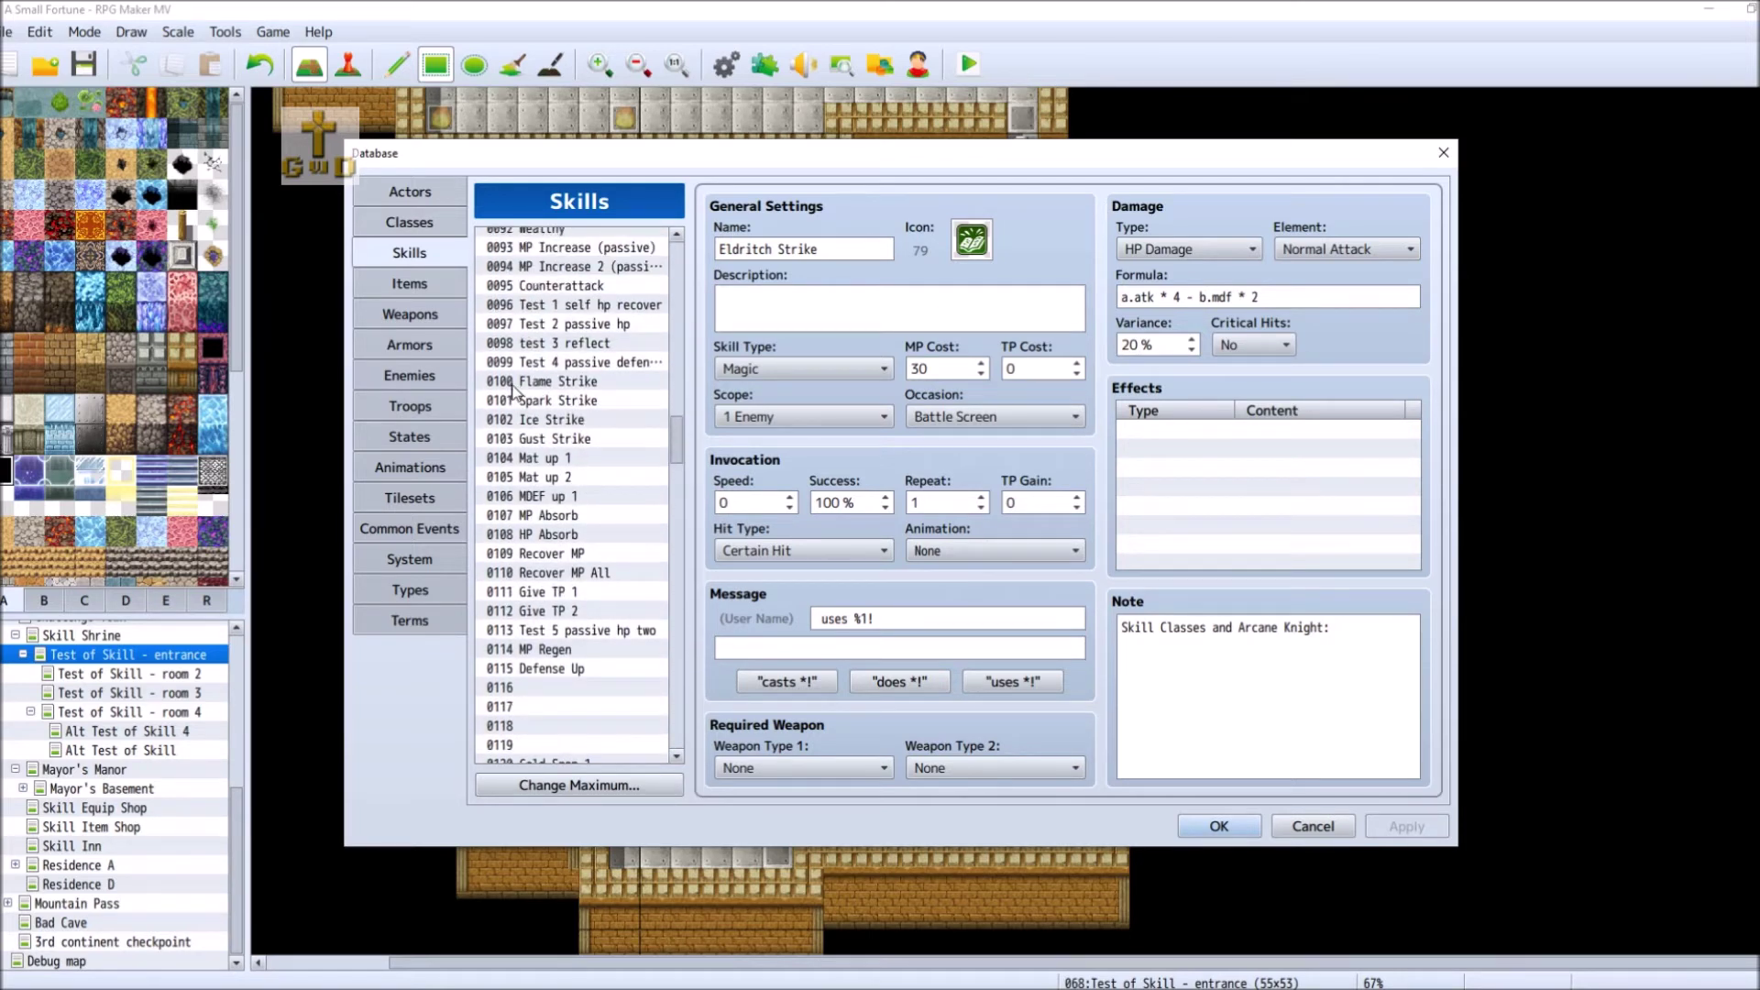
{"action": "left_click", "coordinate": [574, 380]}
{"action": "left_click", "coordinate": [611, 404]}
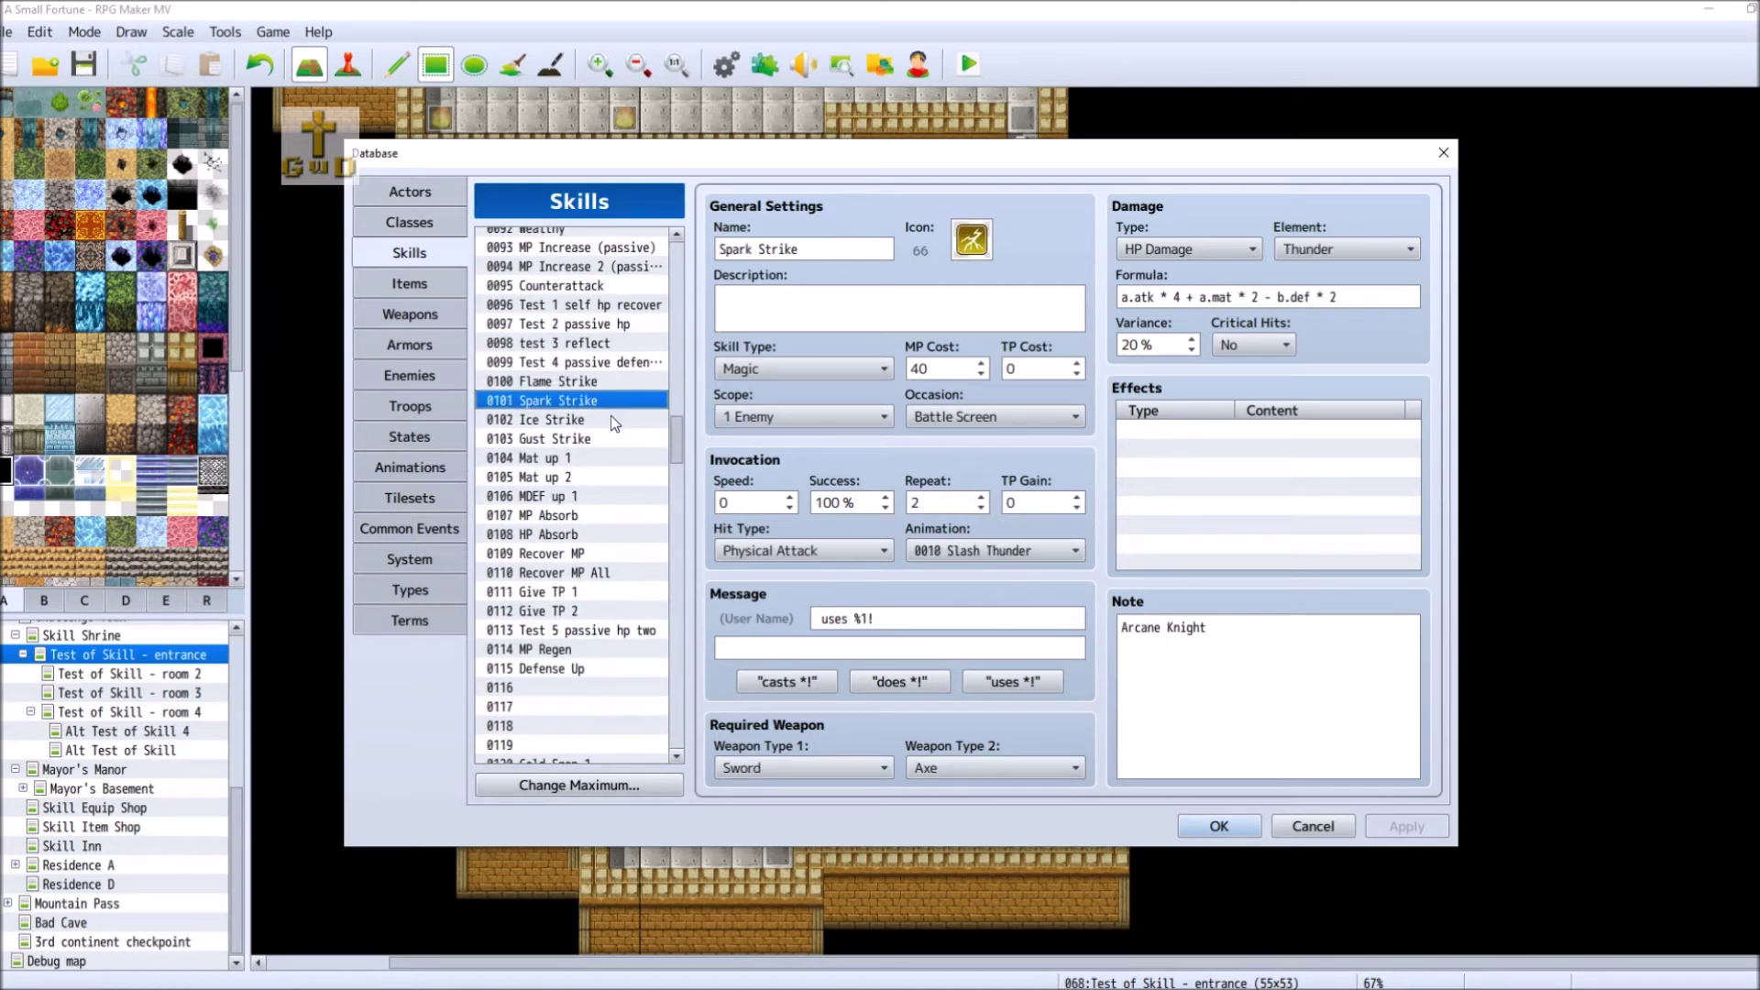
- Change Flame Strike's damage formula to "a.atk * 4 - b.mdf * 2" and enable its critical hits
{"action": "left_click", "coordinate": [610, 419]}
{"action": "left_click", "coordinate": [608, 438]}
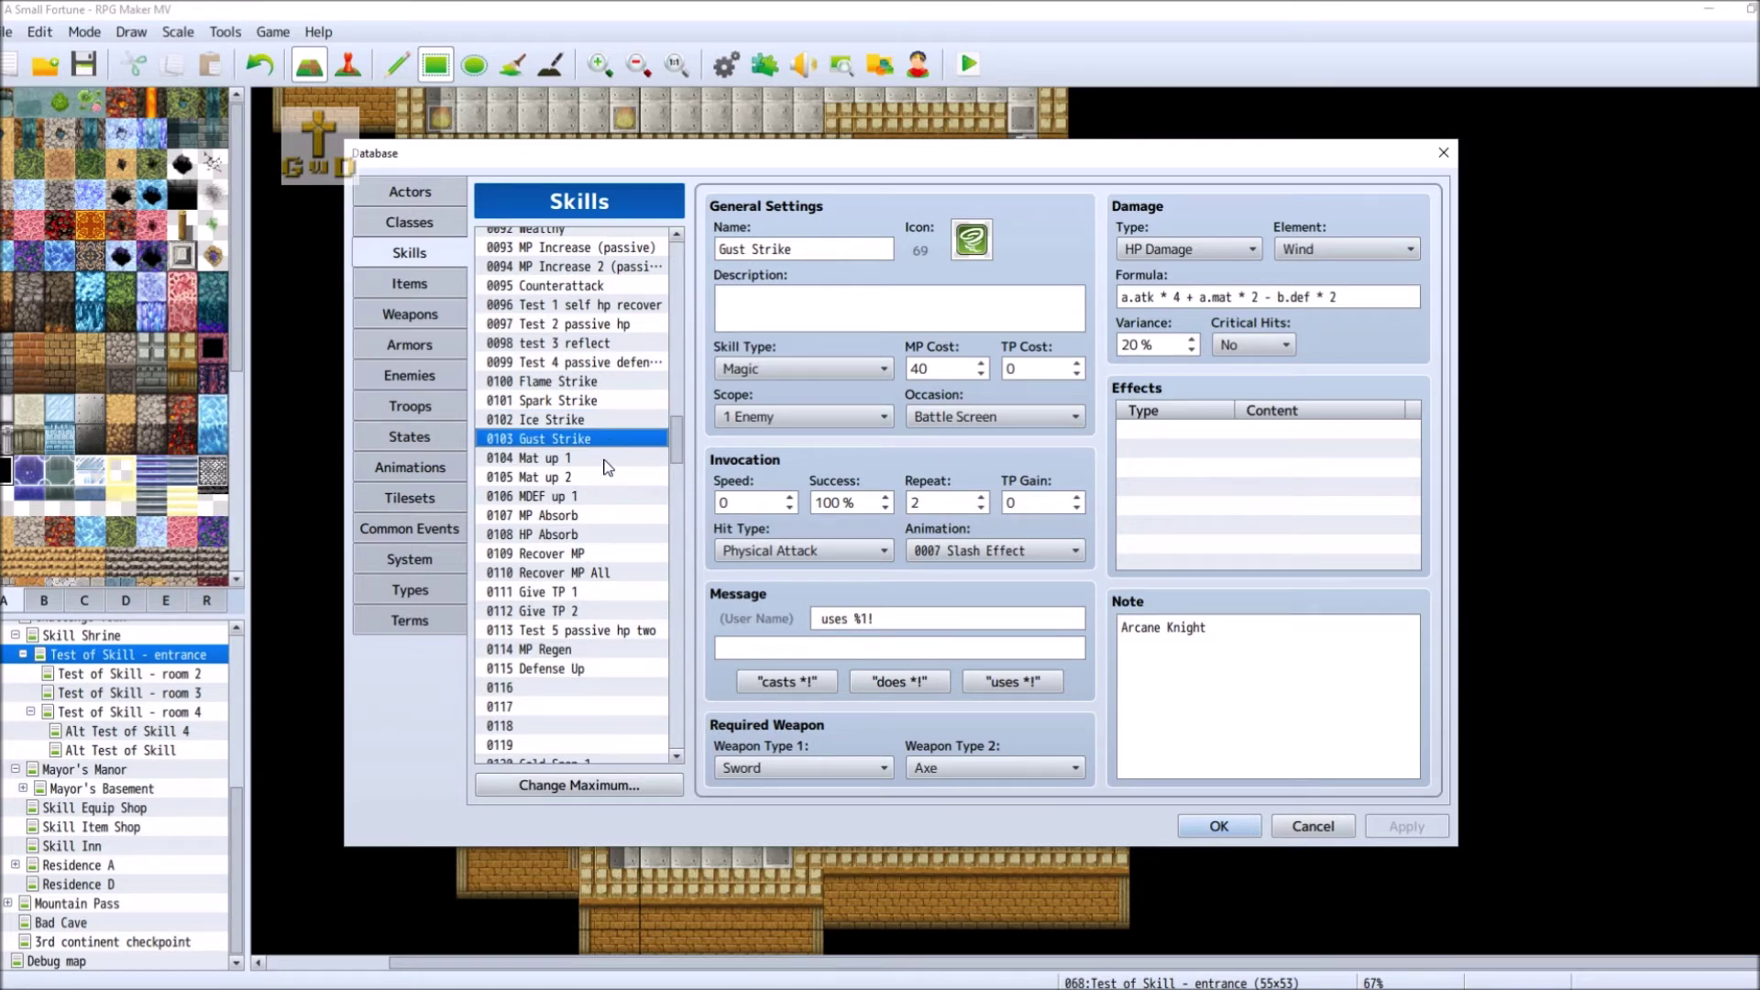
{"action": "left_click", "coordinate": [608, 383]}
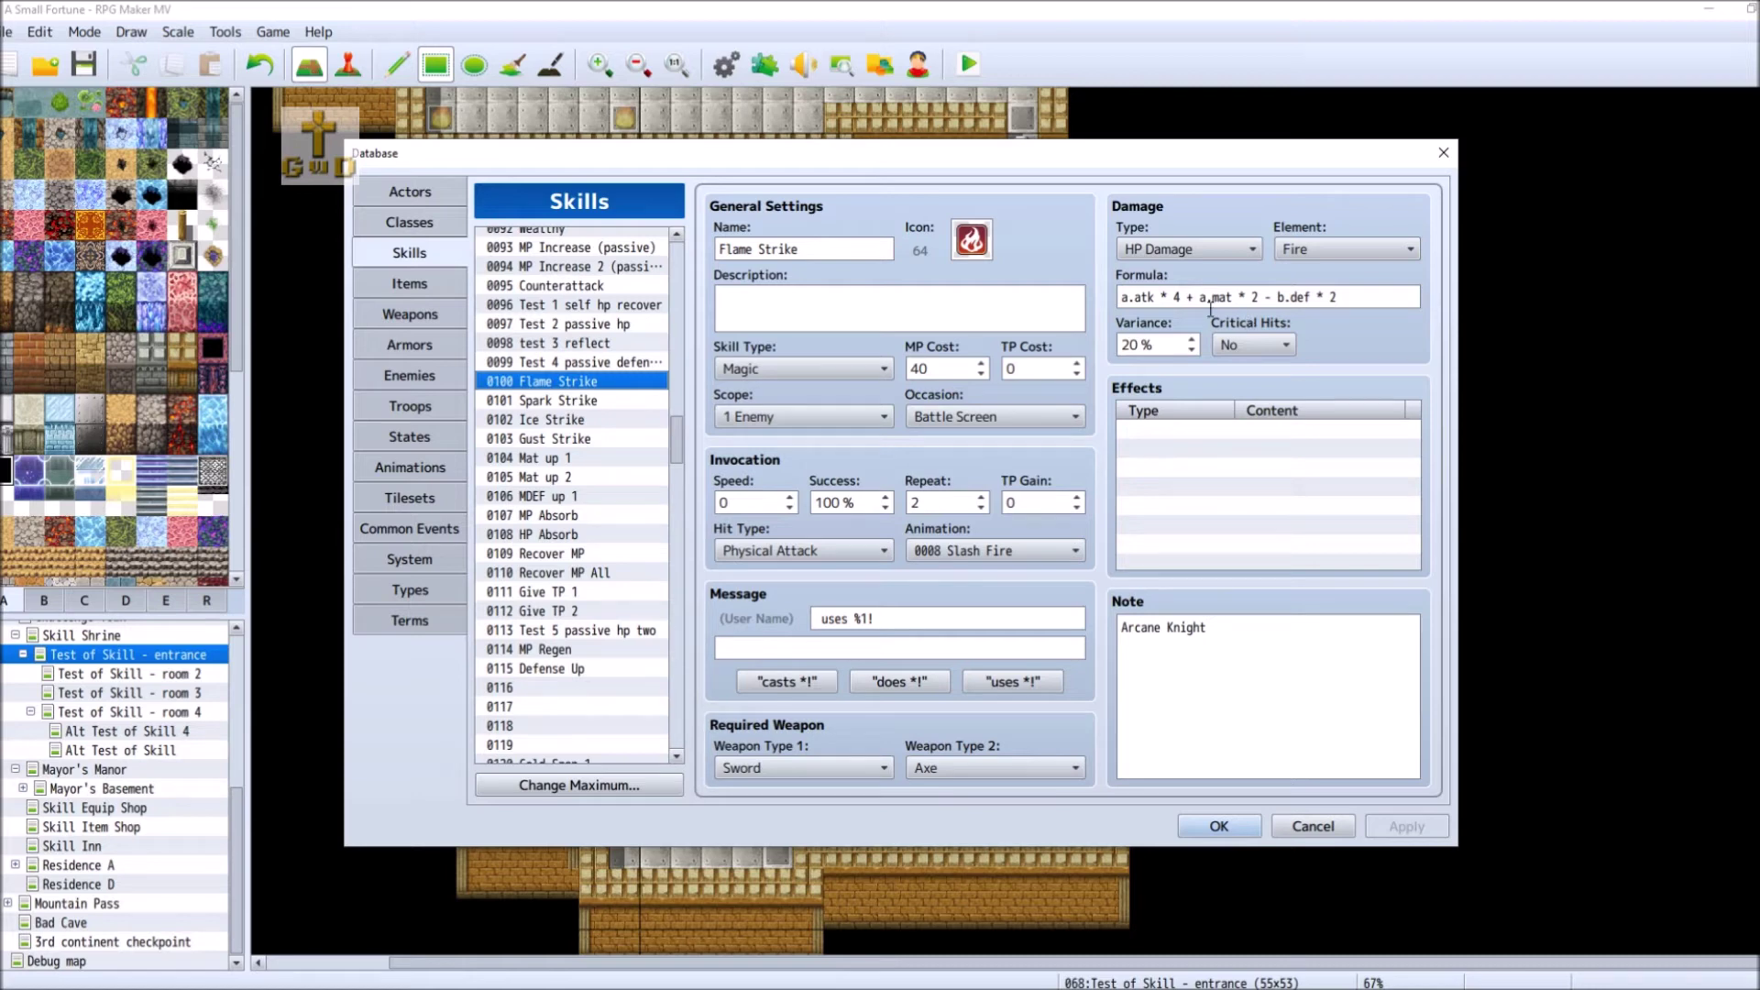
{"action": "mouse_move", "coordinate": [1210, 310]}
{"action": "left_click_drag", "start_coordinate": [1186, 300], "coordinate": [1259, 298]}
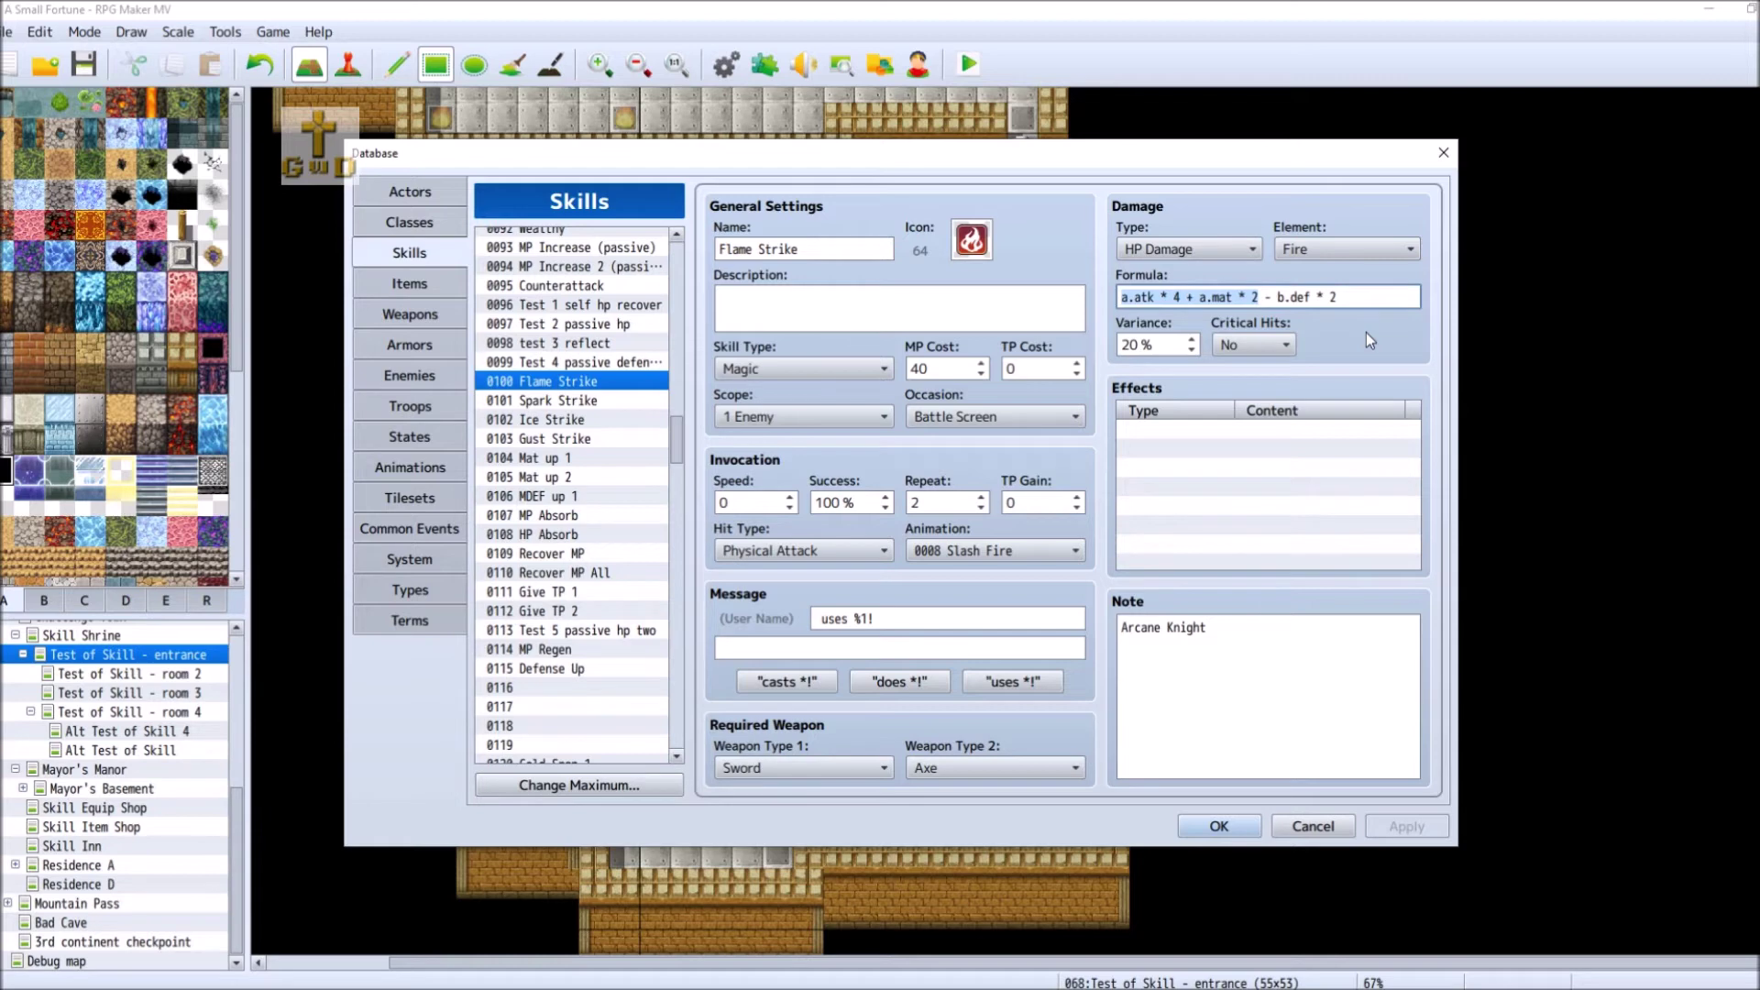
{"action": "key", "text": "Right"}
{"action": "key", "text": "BackSpace"}
{"action": "key", "text": "BackSpace"}
{"action": "key", "text": "BackSpace"}
{"action": "key", "text": "BackSpace"}
{"action": "key", "text": "BackSpace"}
{"action": "key", "text": "BackSpace"}
{"action": "key", "text": "BackSpace"}
{"action": "key", "text": "BackSpace"}
{"action": "key", "text": "BackSpace"}
{"action": "key", "text": "BackSpace"}
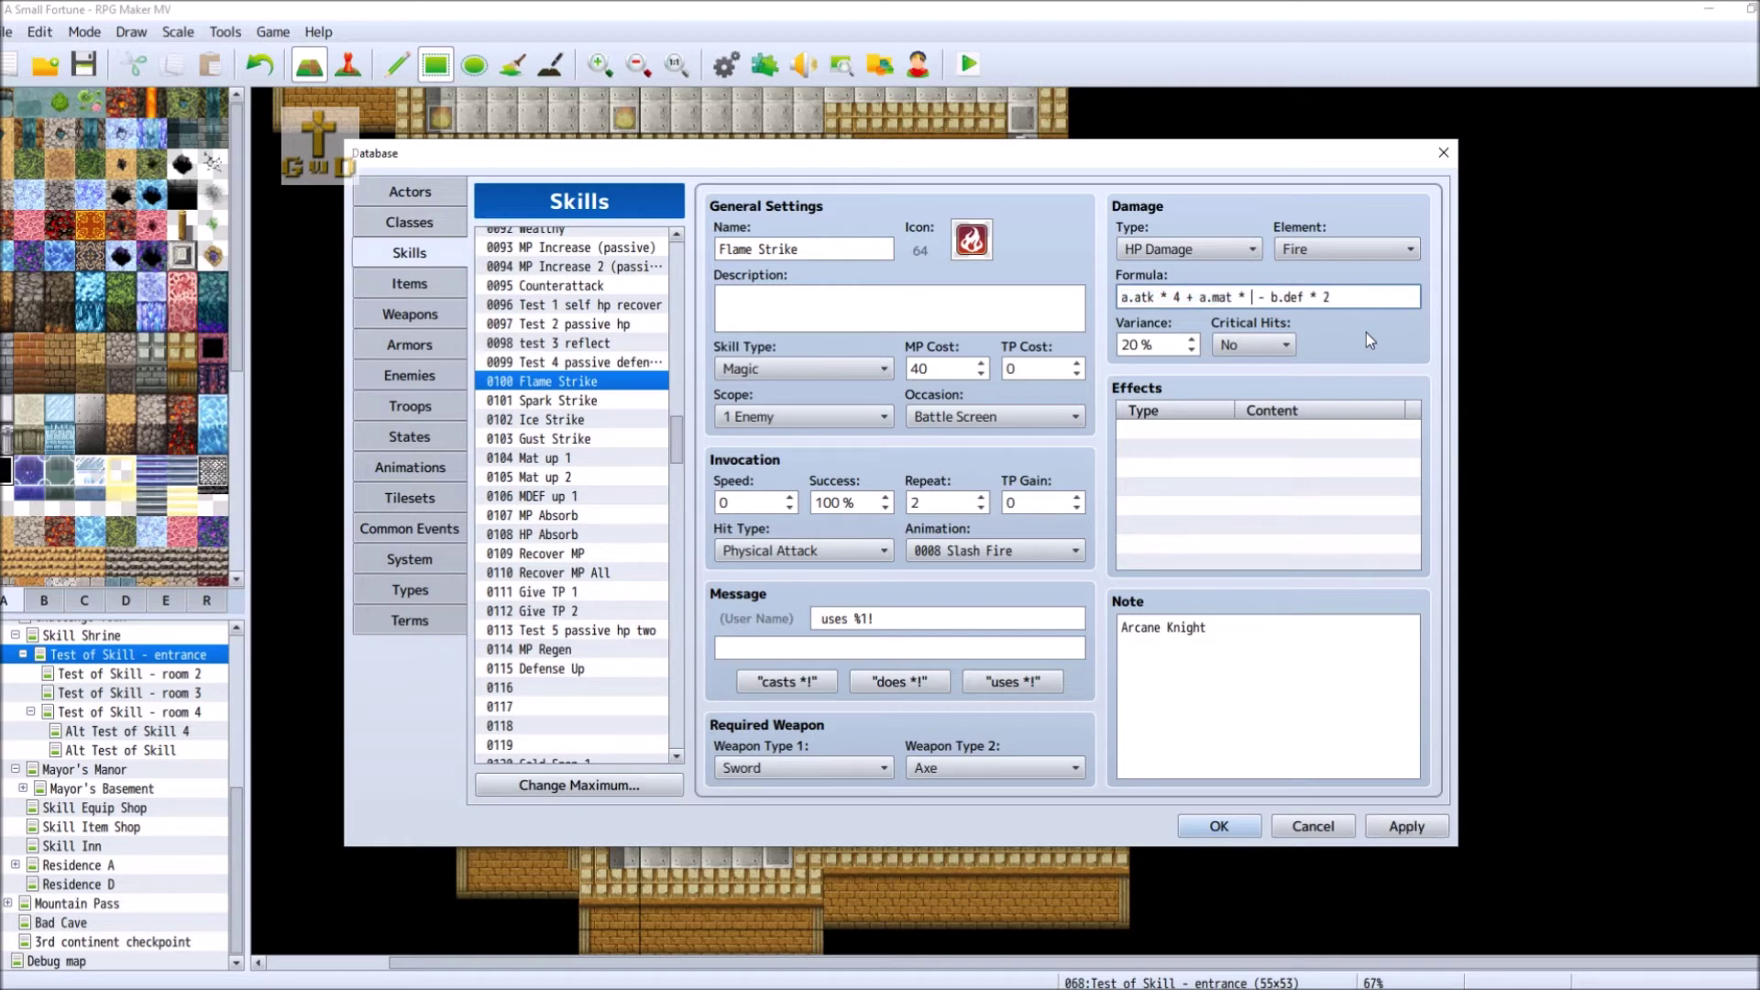
{"action": "key", "text": "BackSpace"}
{"action": "key", "text": "BackSpace"}
{"action": "key", "text": "Left"}
{"action": "key", "text": "Left"}
{"action": "mouse_move", "coordinate": [1273, 295]}
{"action": "key", "text": "BackSpace"}
{"action": "key", "text": "BackSpace"}
{"action": "type", "text": "md"}
{"action": "left_click", "coordinate": [1276, 343]}
{"action": "left_click", "coordinate": [1246, 386]}
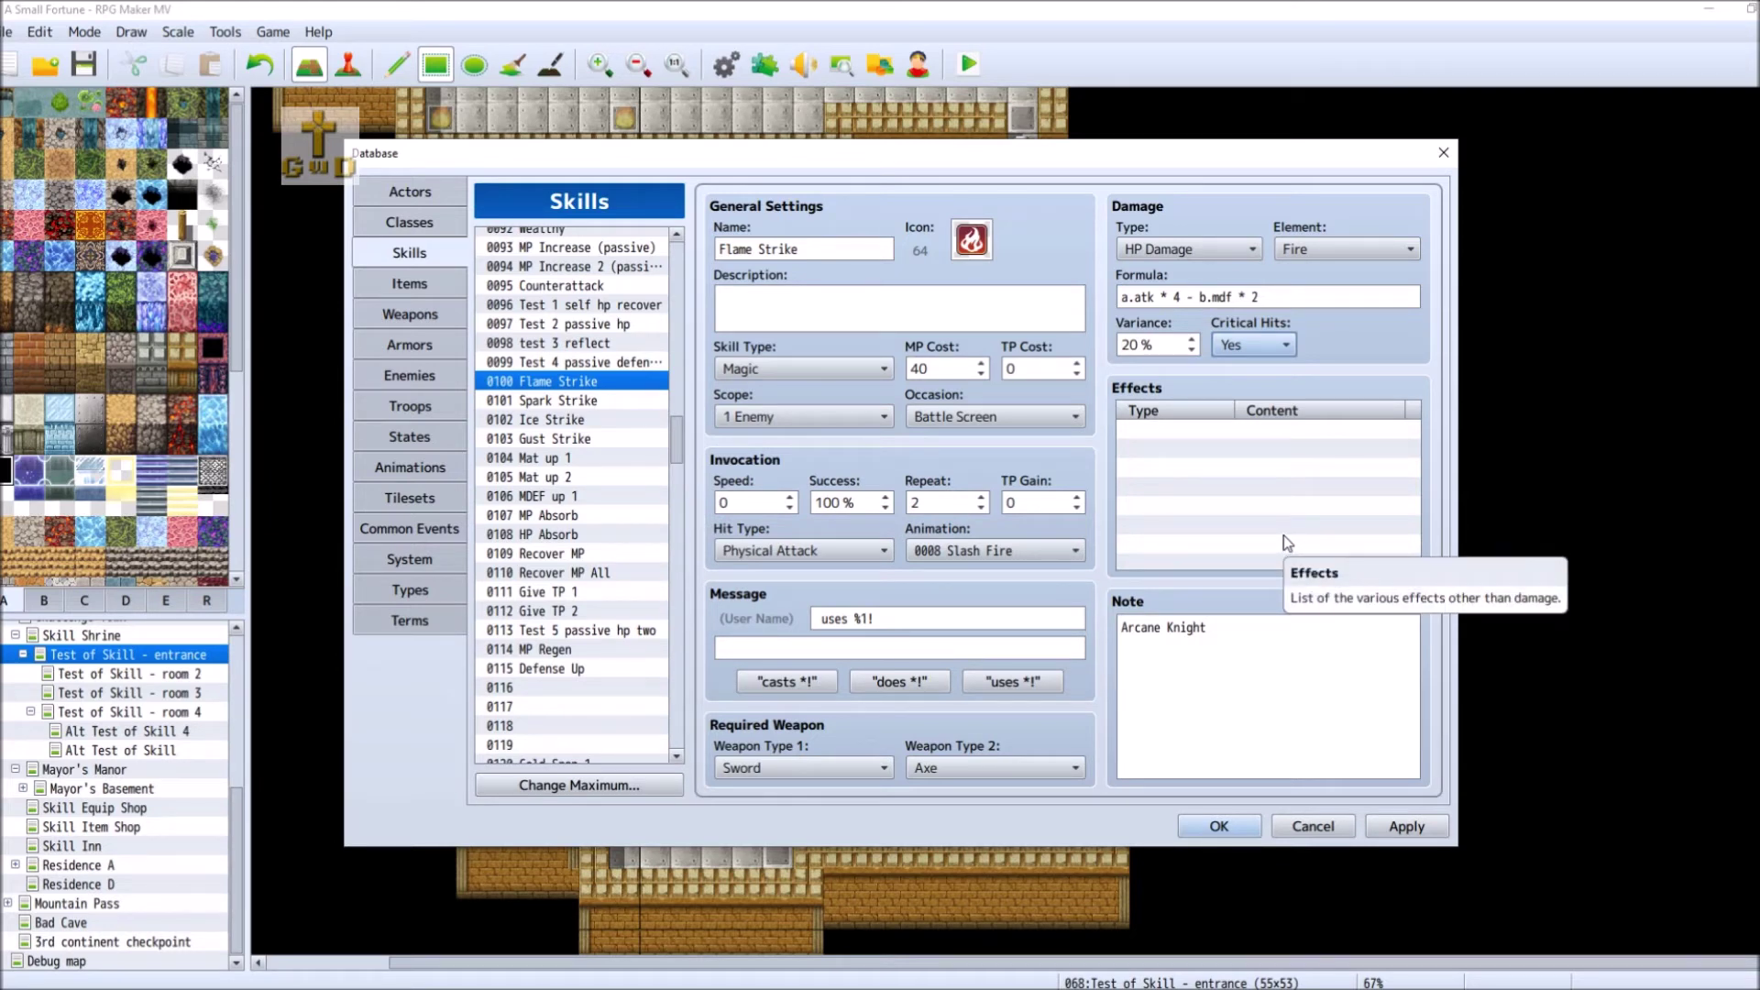
- Review the scope options of Flame Strike and compare its settings with Spark Strike
{"action": "left_click", "coordinate": [834, 417]}
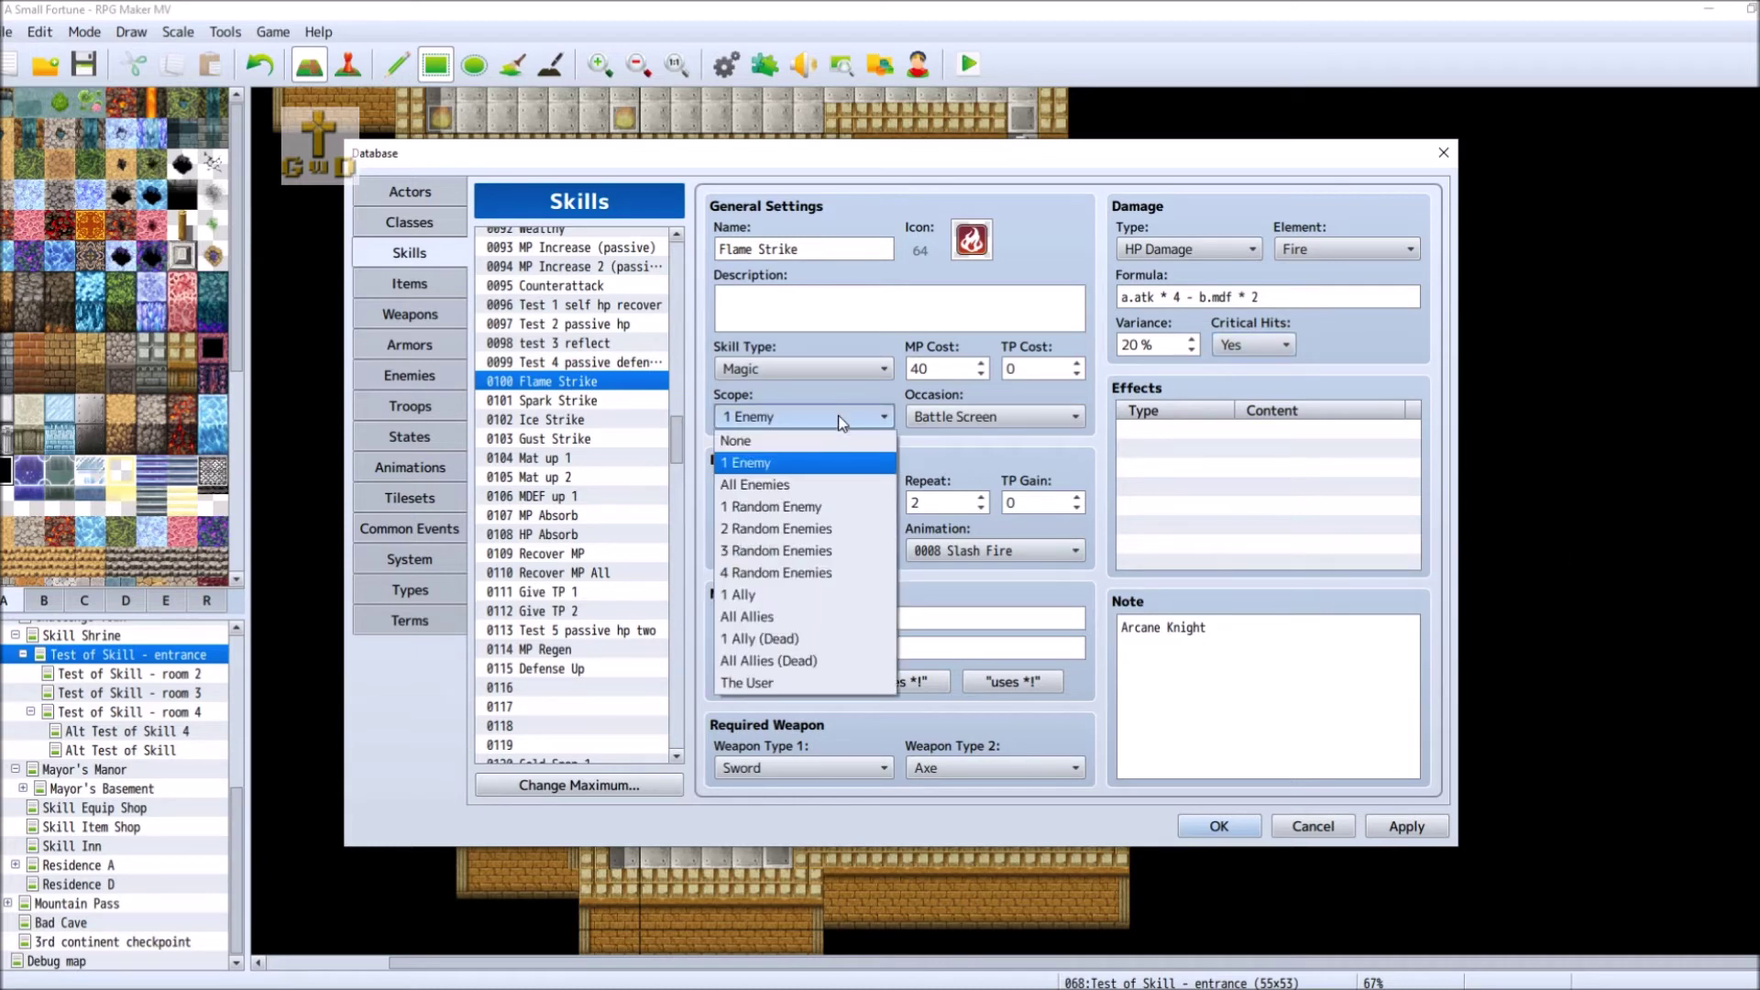
{"action": "left_click", "coordinate": [841, 421]}
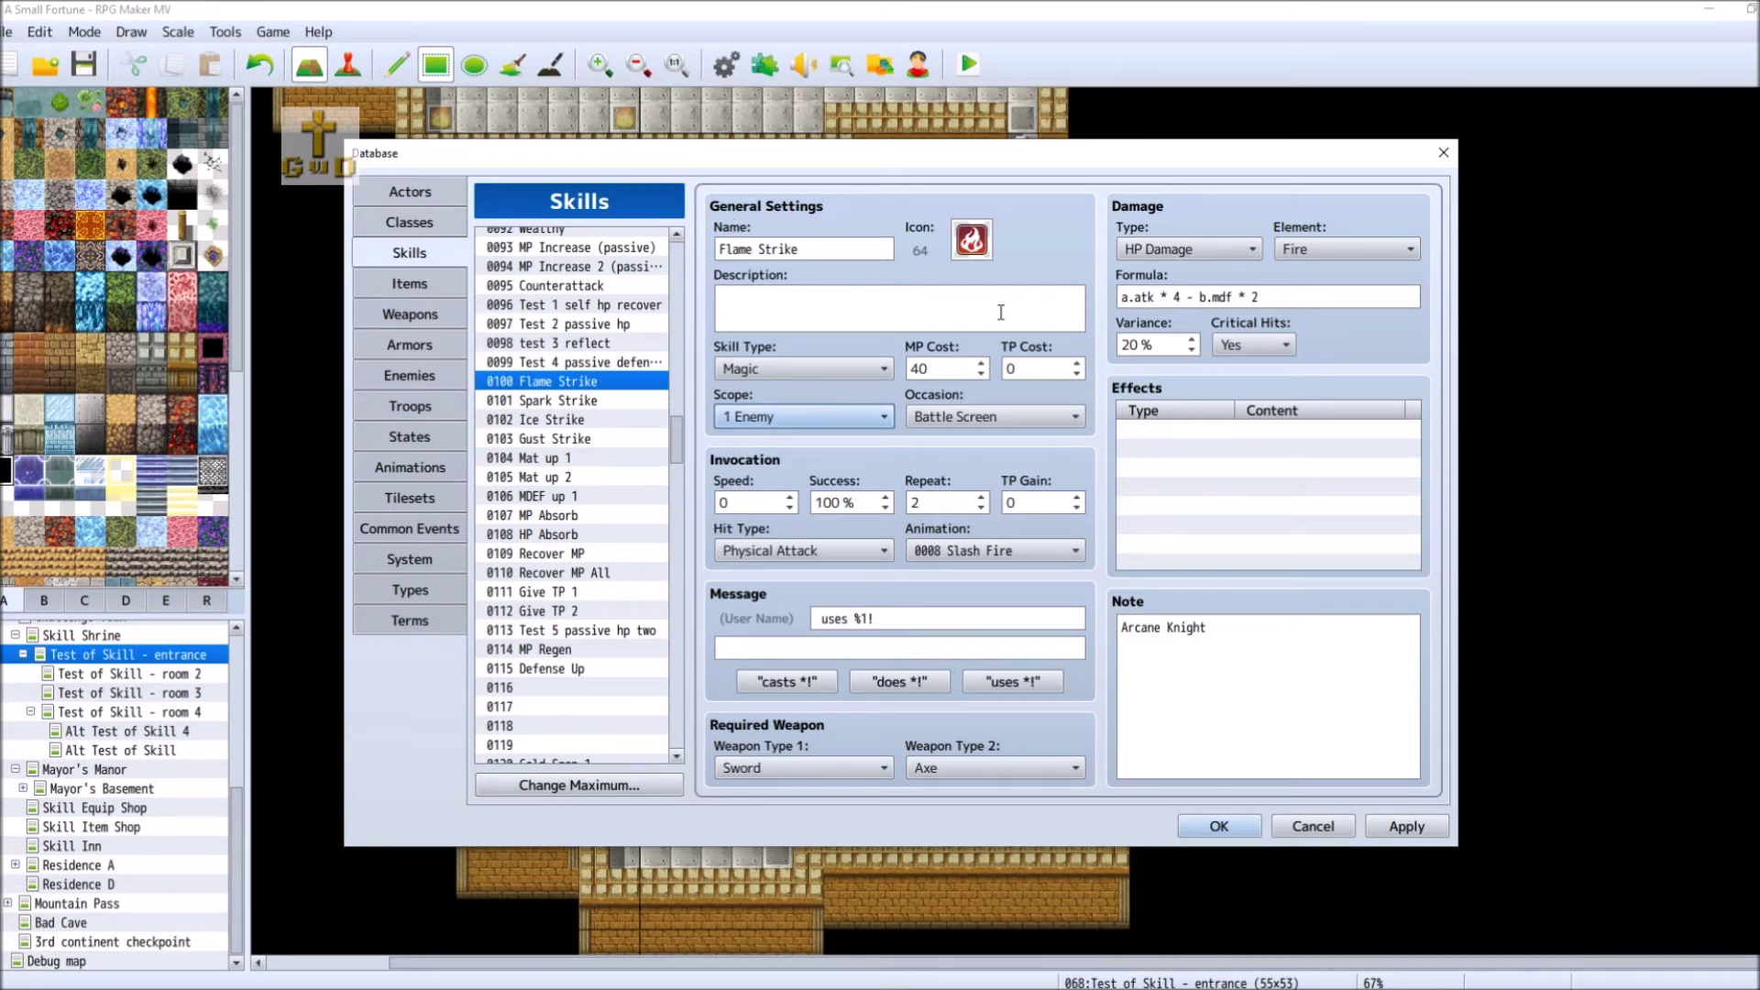
{"action": "left_click", "coordinate": [601, 400]}
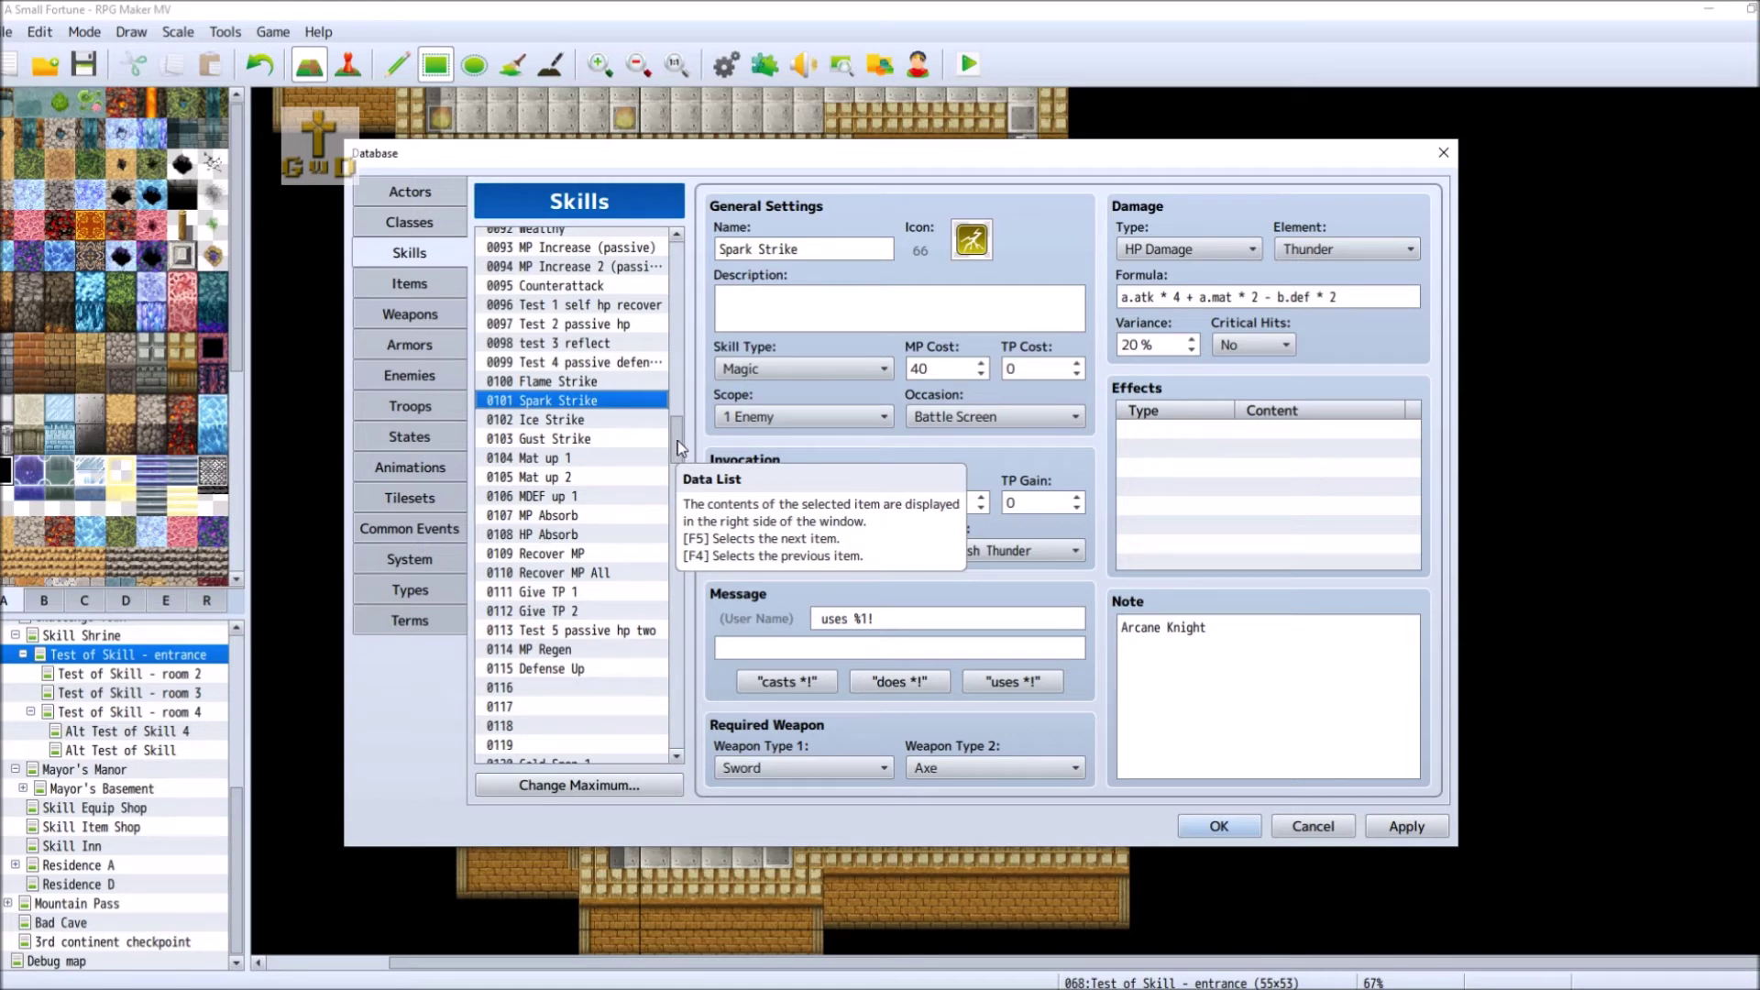
{"action": "key", "text": "F4"}
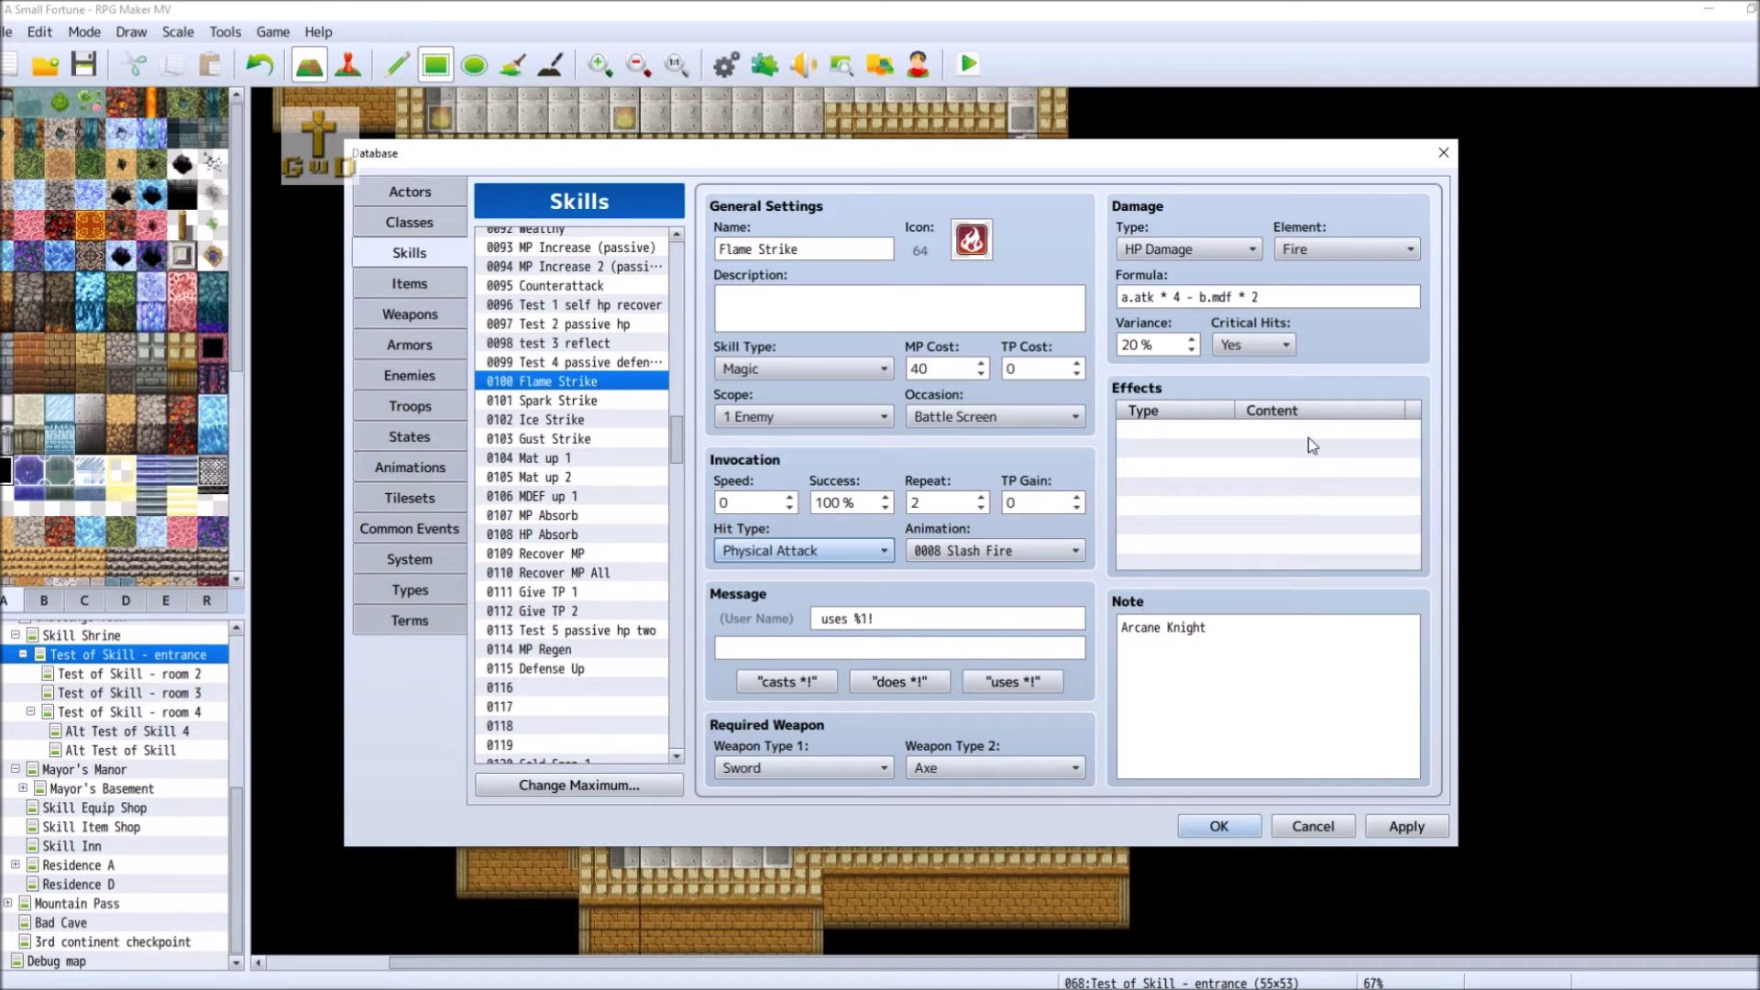
- Insert the line "Enemy Skill and" above "Arcane Knight" in Flame Strike's note
{"action": "left_click", "coordinate": [1125, 627]}
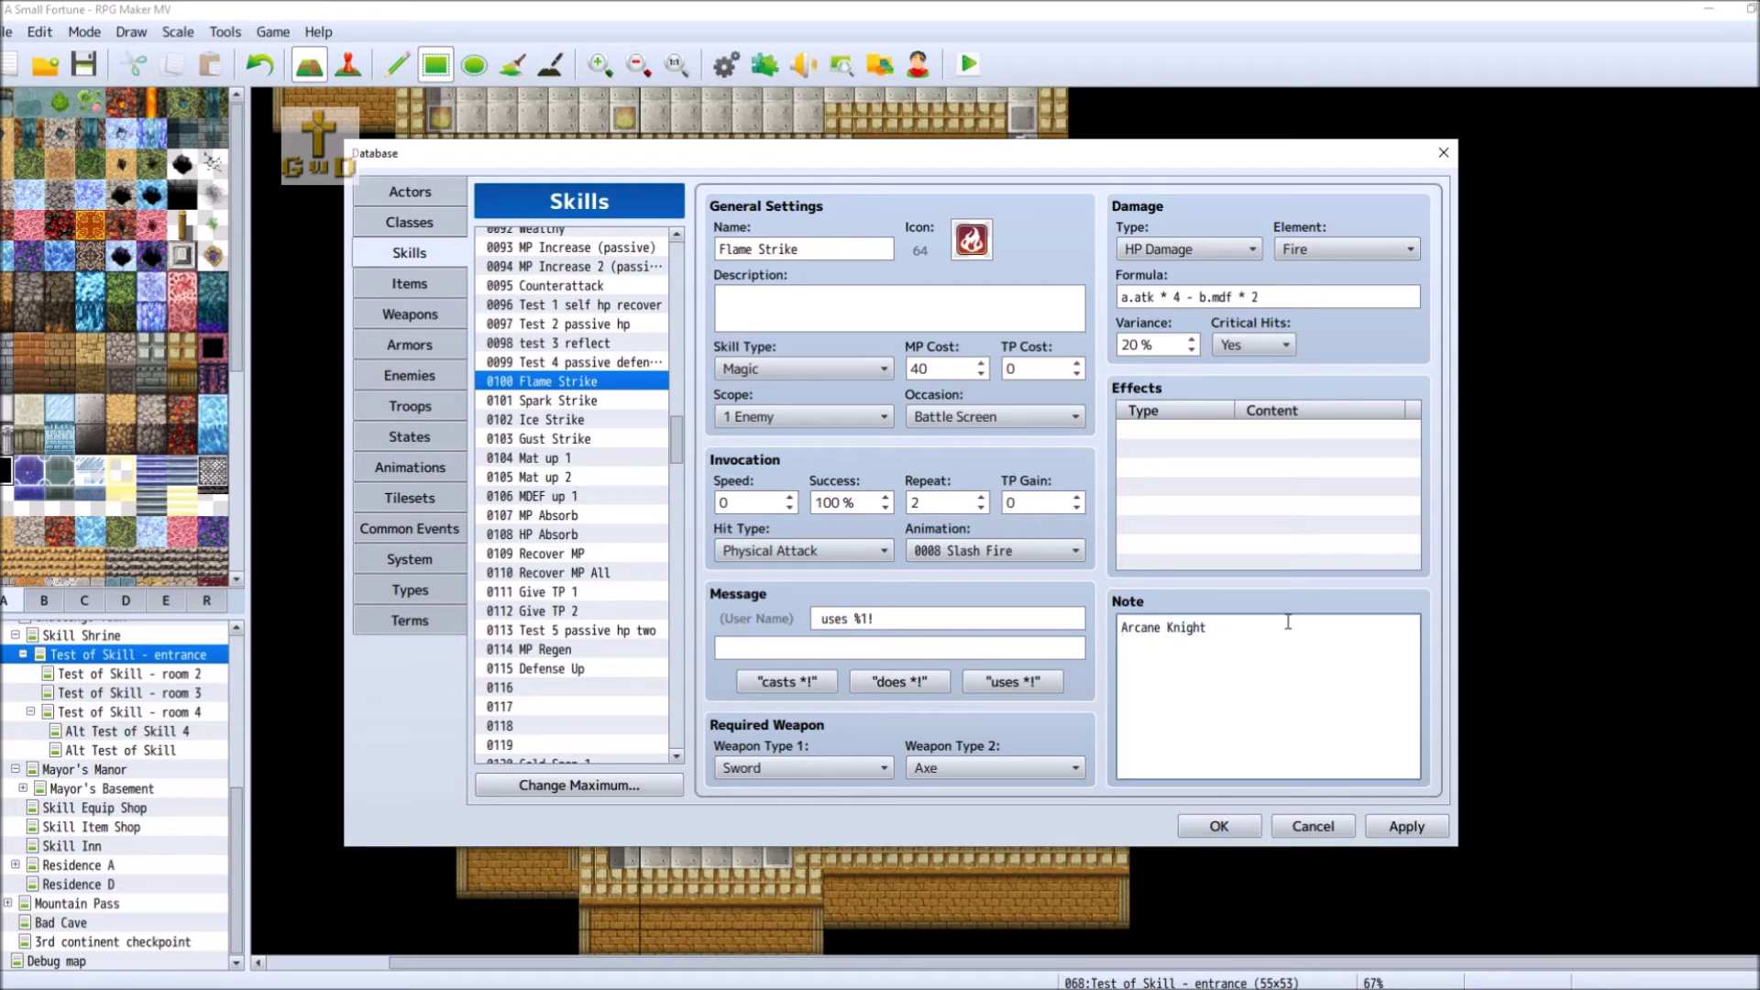
{"action": "key", "text": "Return"}
{"action": "type", "text": "Enemy Skill and"}
{"action": "double_click", "coordinate": [1181, 428]}
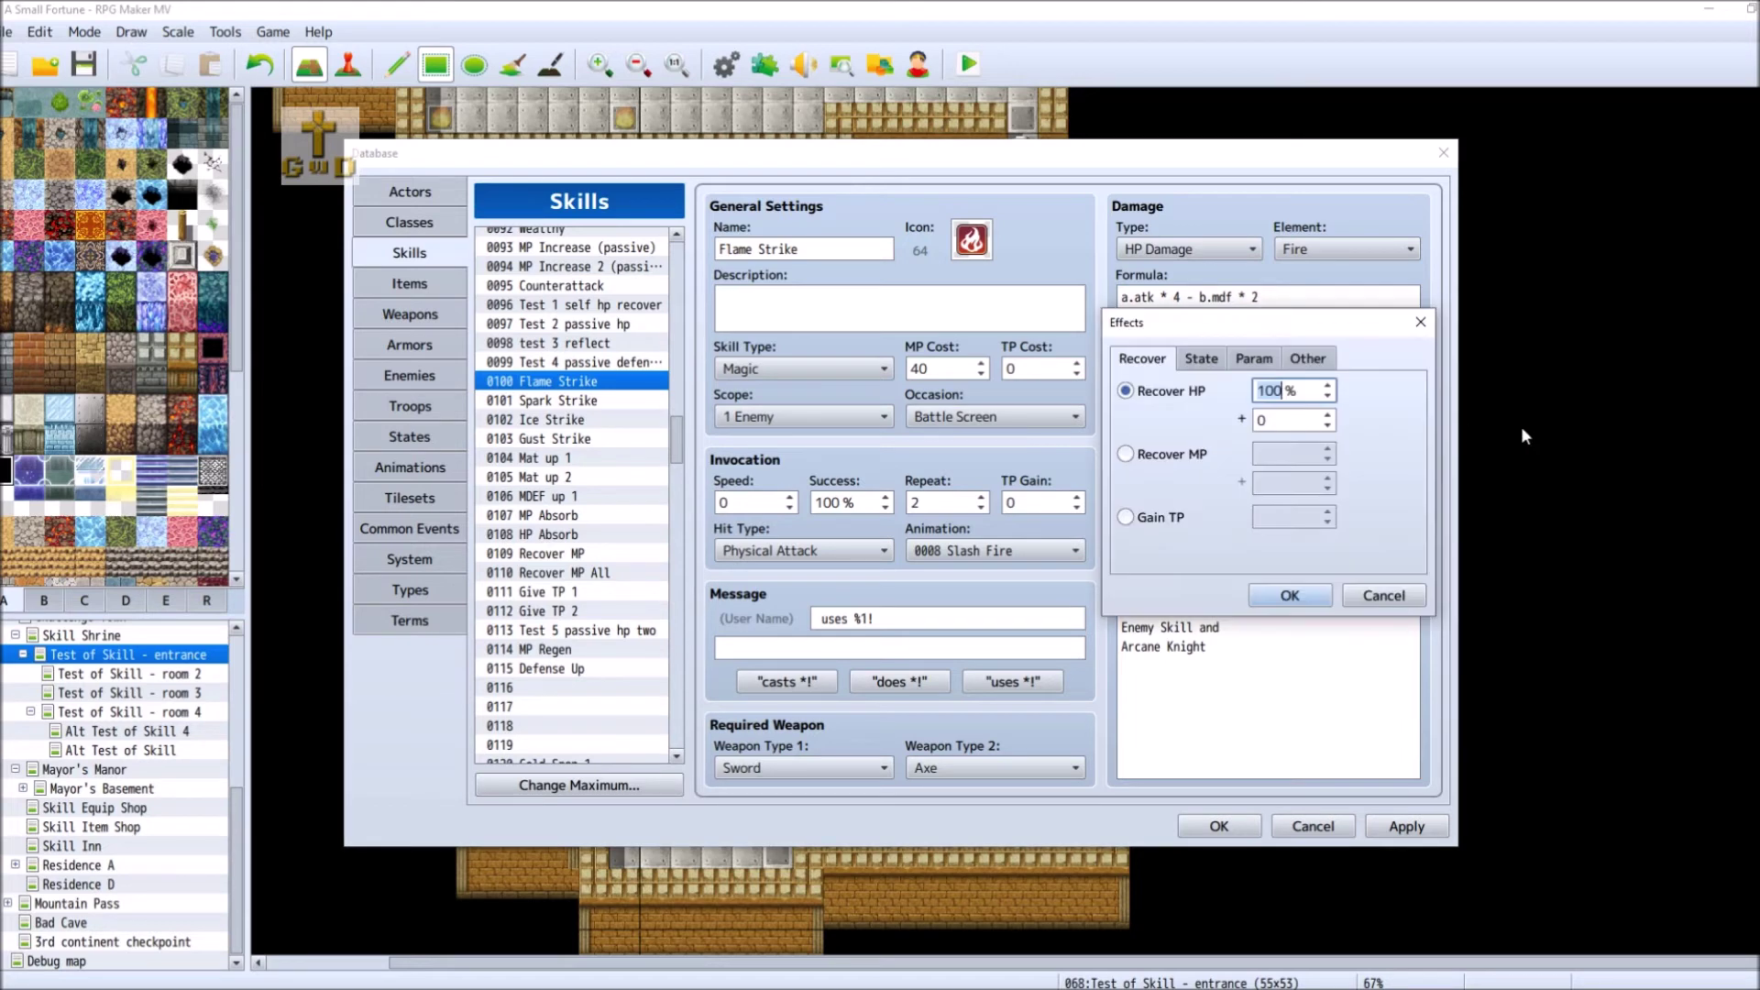
{"action": "left_click", "coordinate": [1219, 367]}
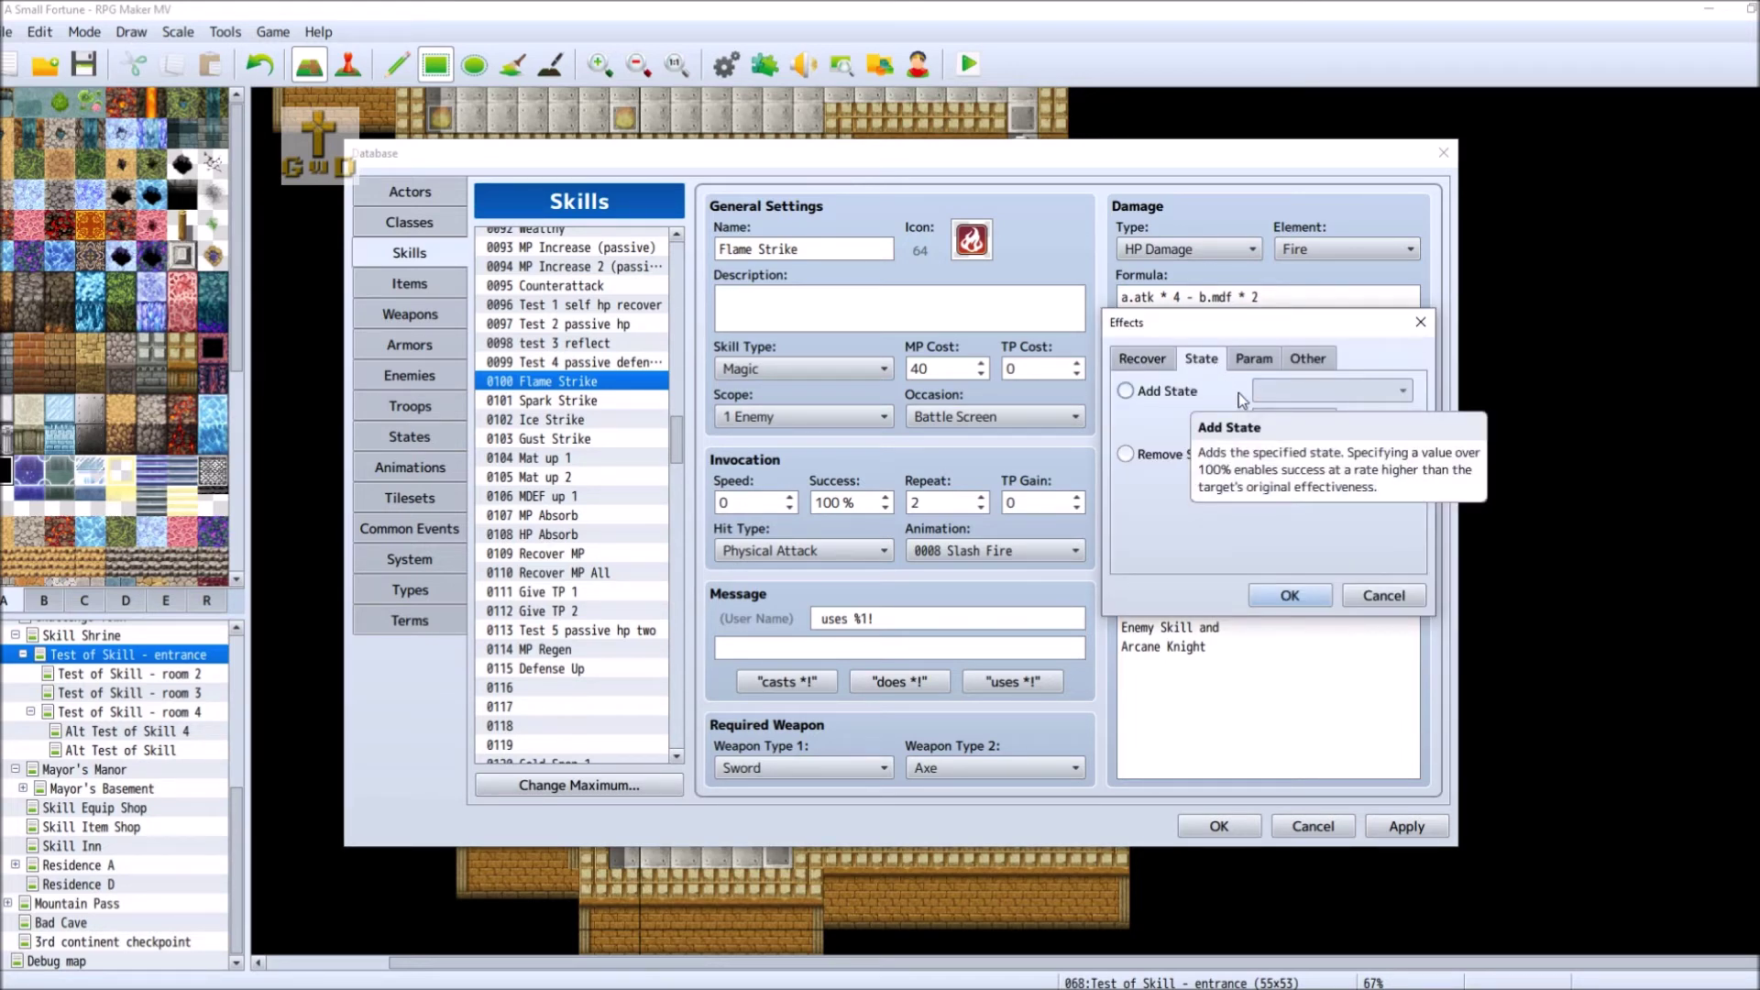
{"action": "left_click", "coordinate": [1151, 388]}
{"action": "left_click", "coordinate": [1325, 393]}
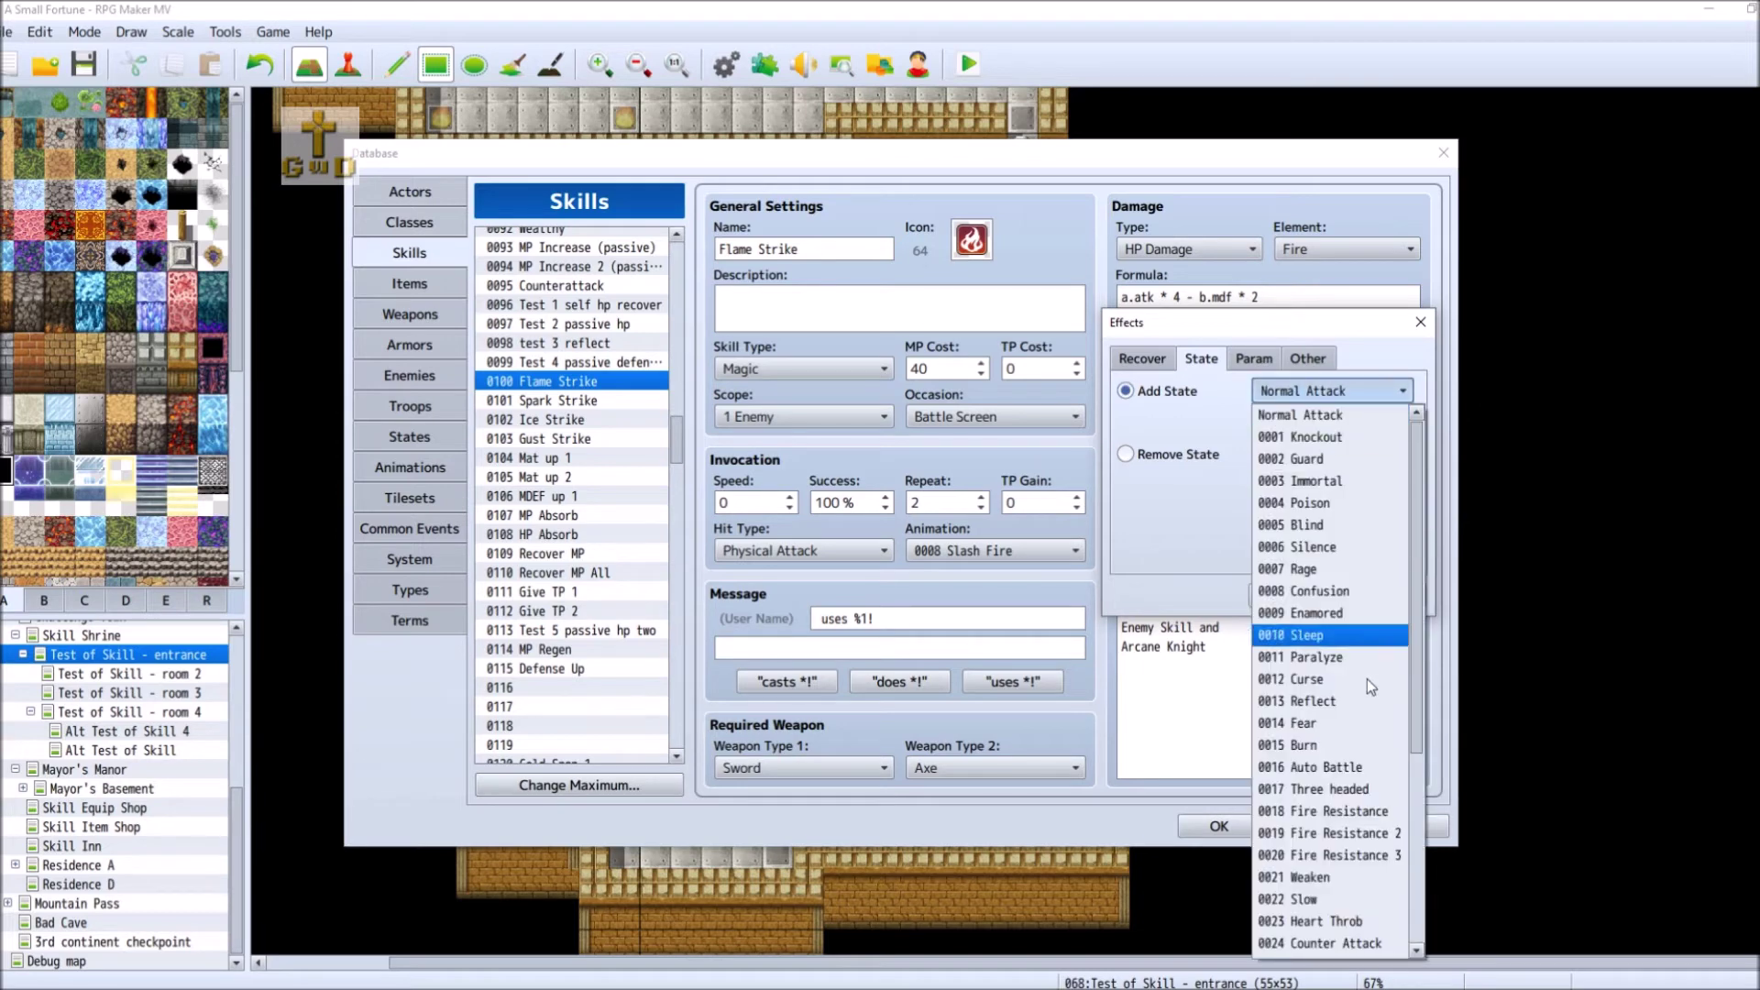
{"action": "left_click", "coordinate": [1340, 757]}
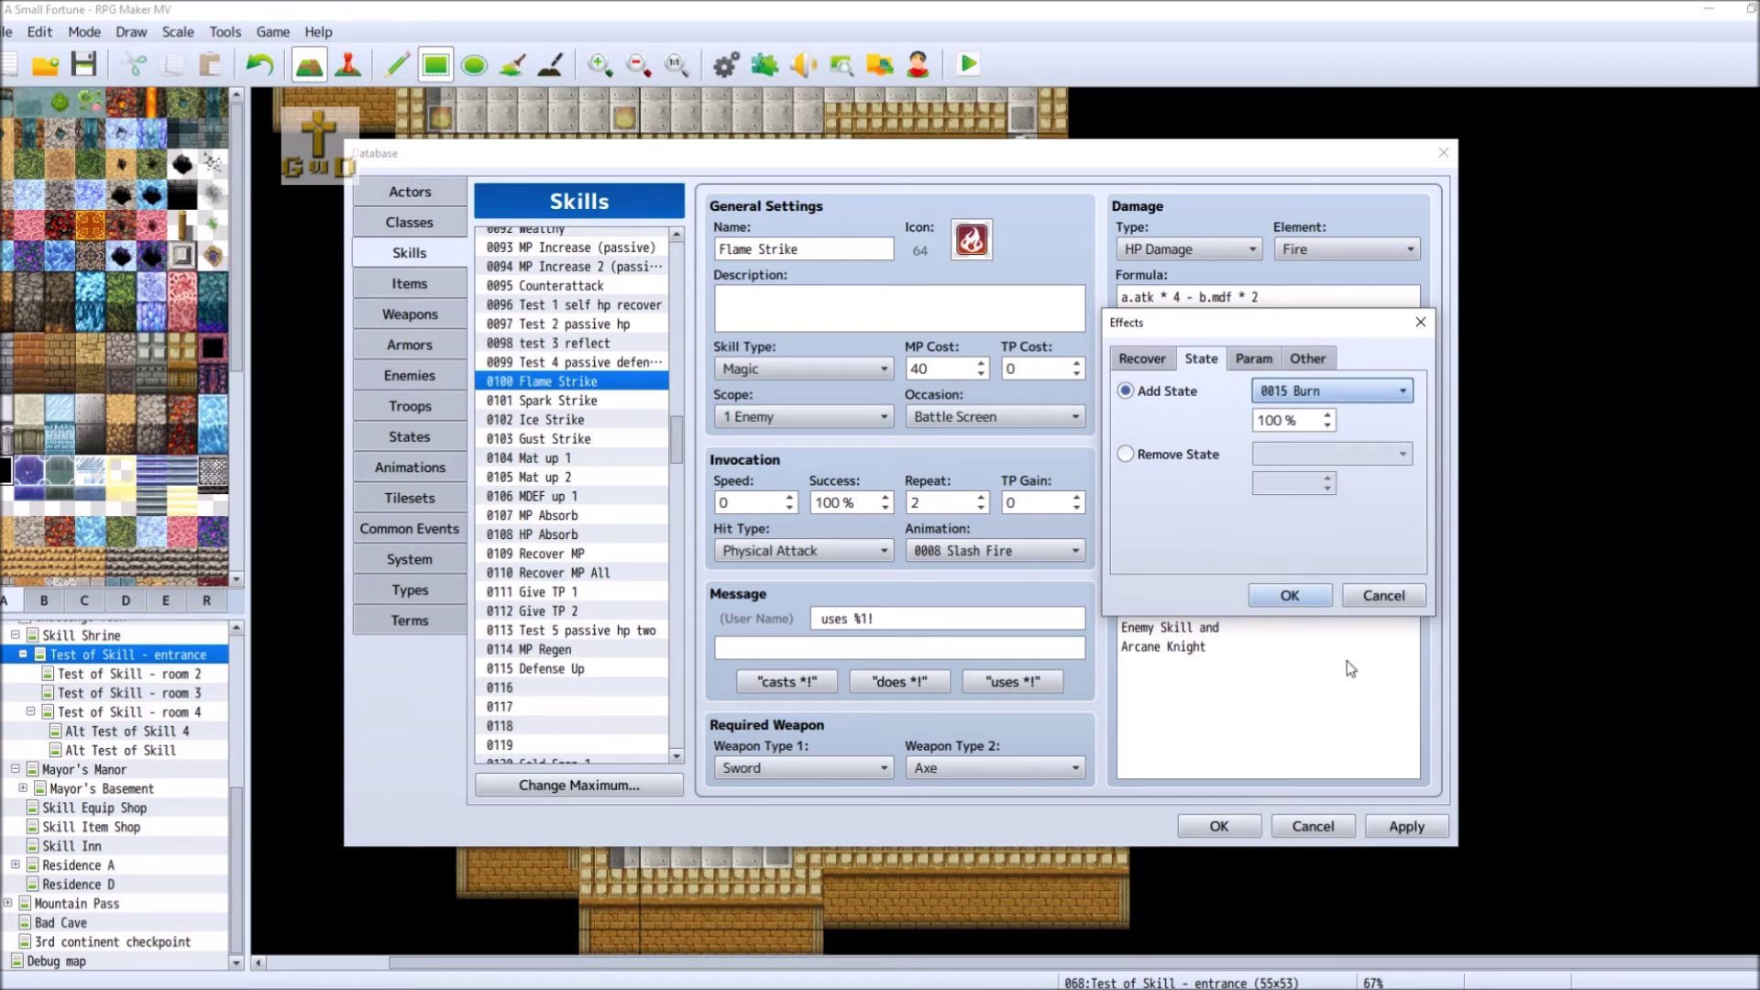
{"action": "left_click", "coordinate": [1383, 595]}
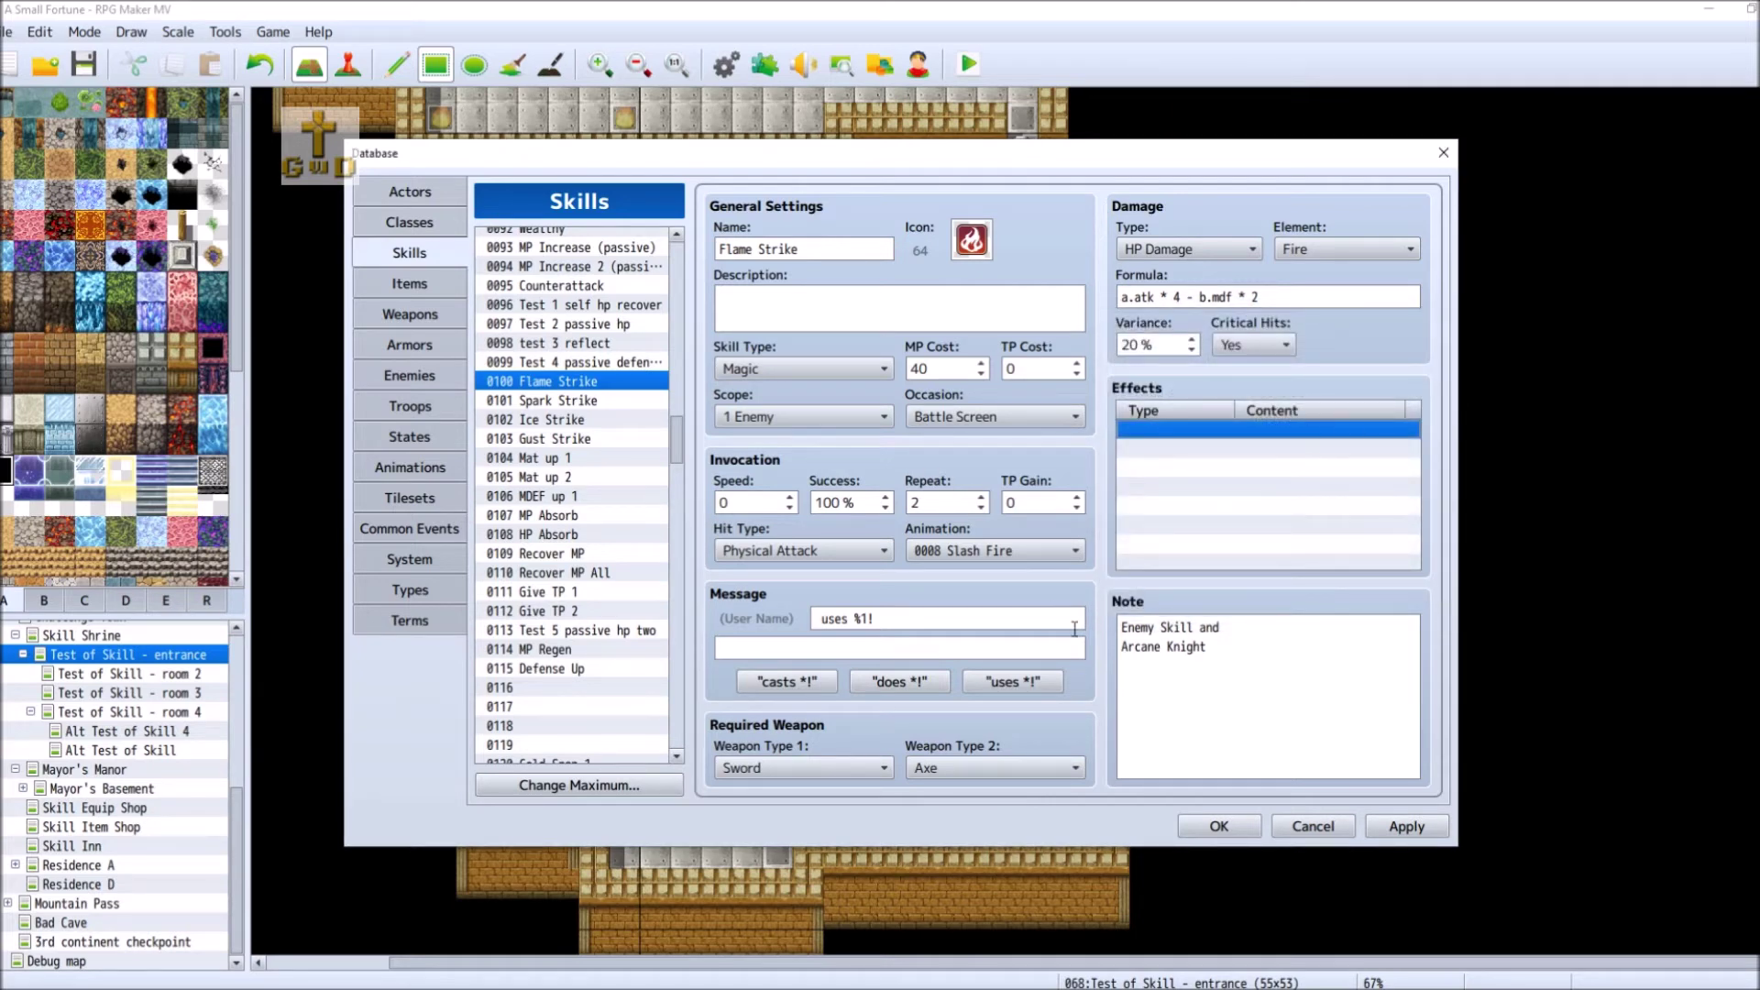
- Remove the line "Enemy Skill and" from Flame Strike's note, keeping only "Arcane Knight"
{"action": "triple_click", "coordinate": [1247, 628]}
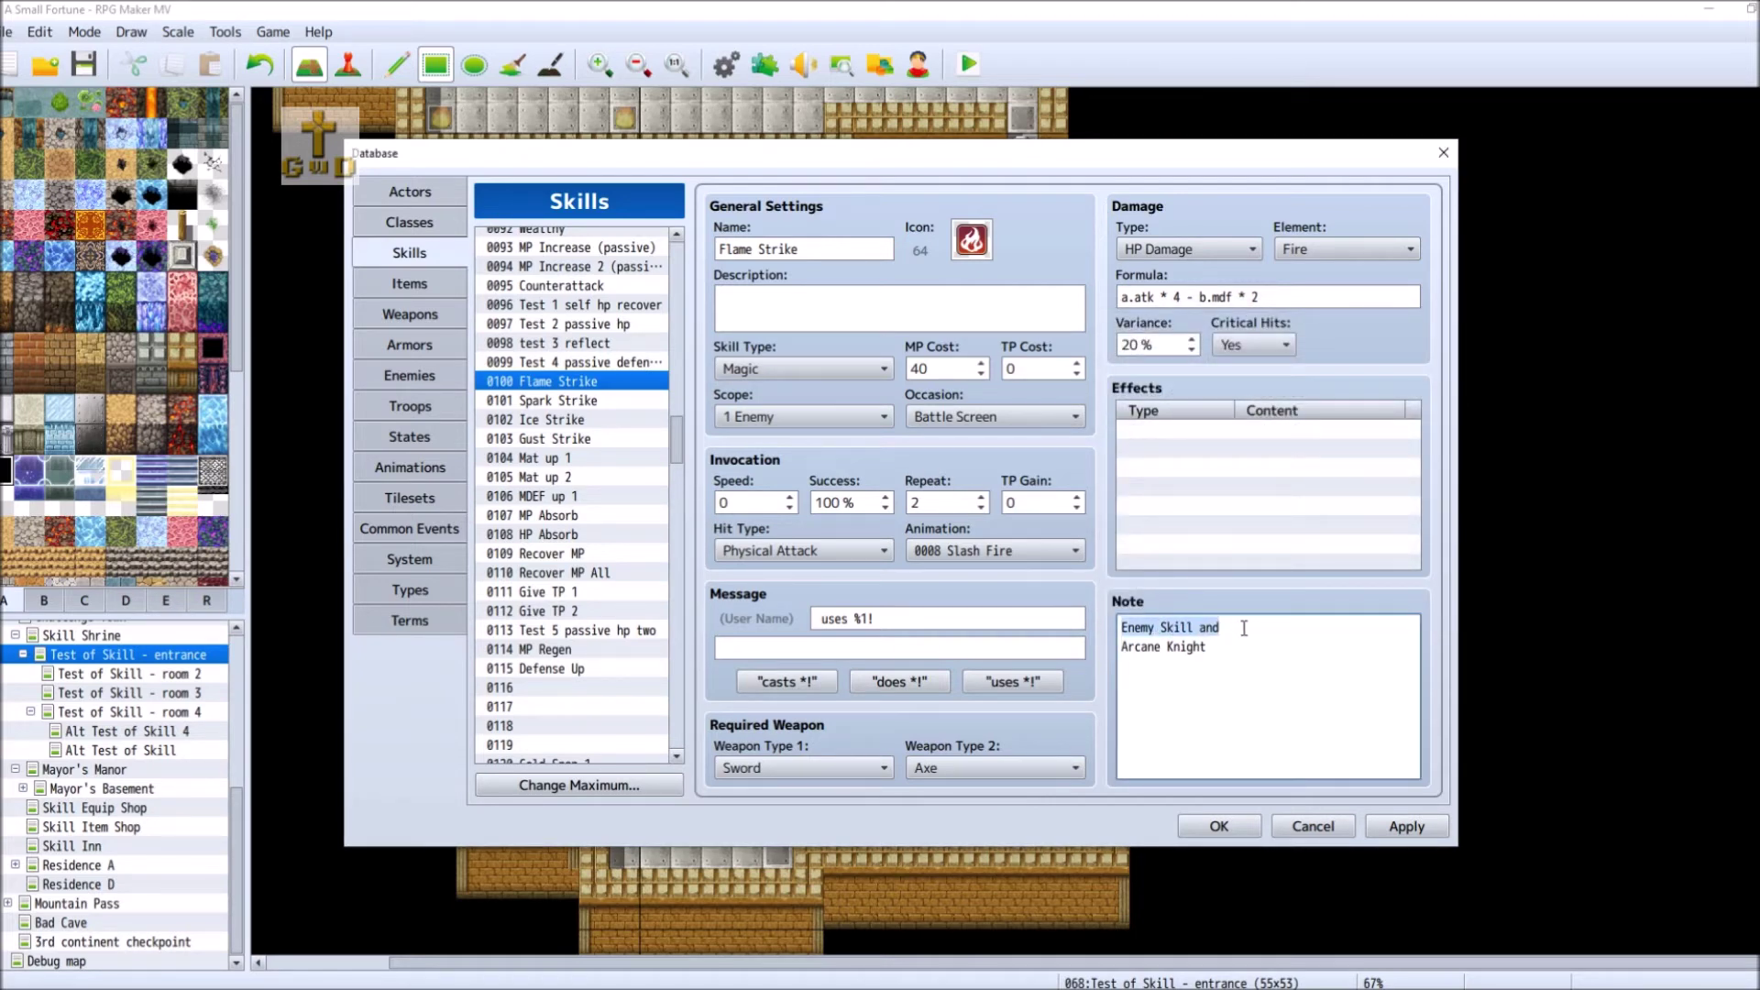
{"action": "key", "text": "BackSpace"}
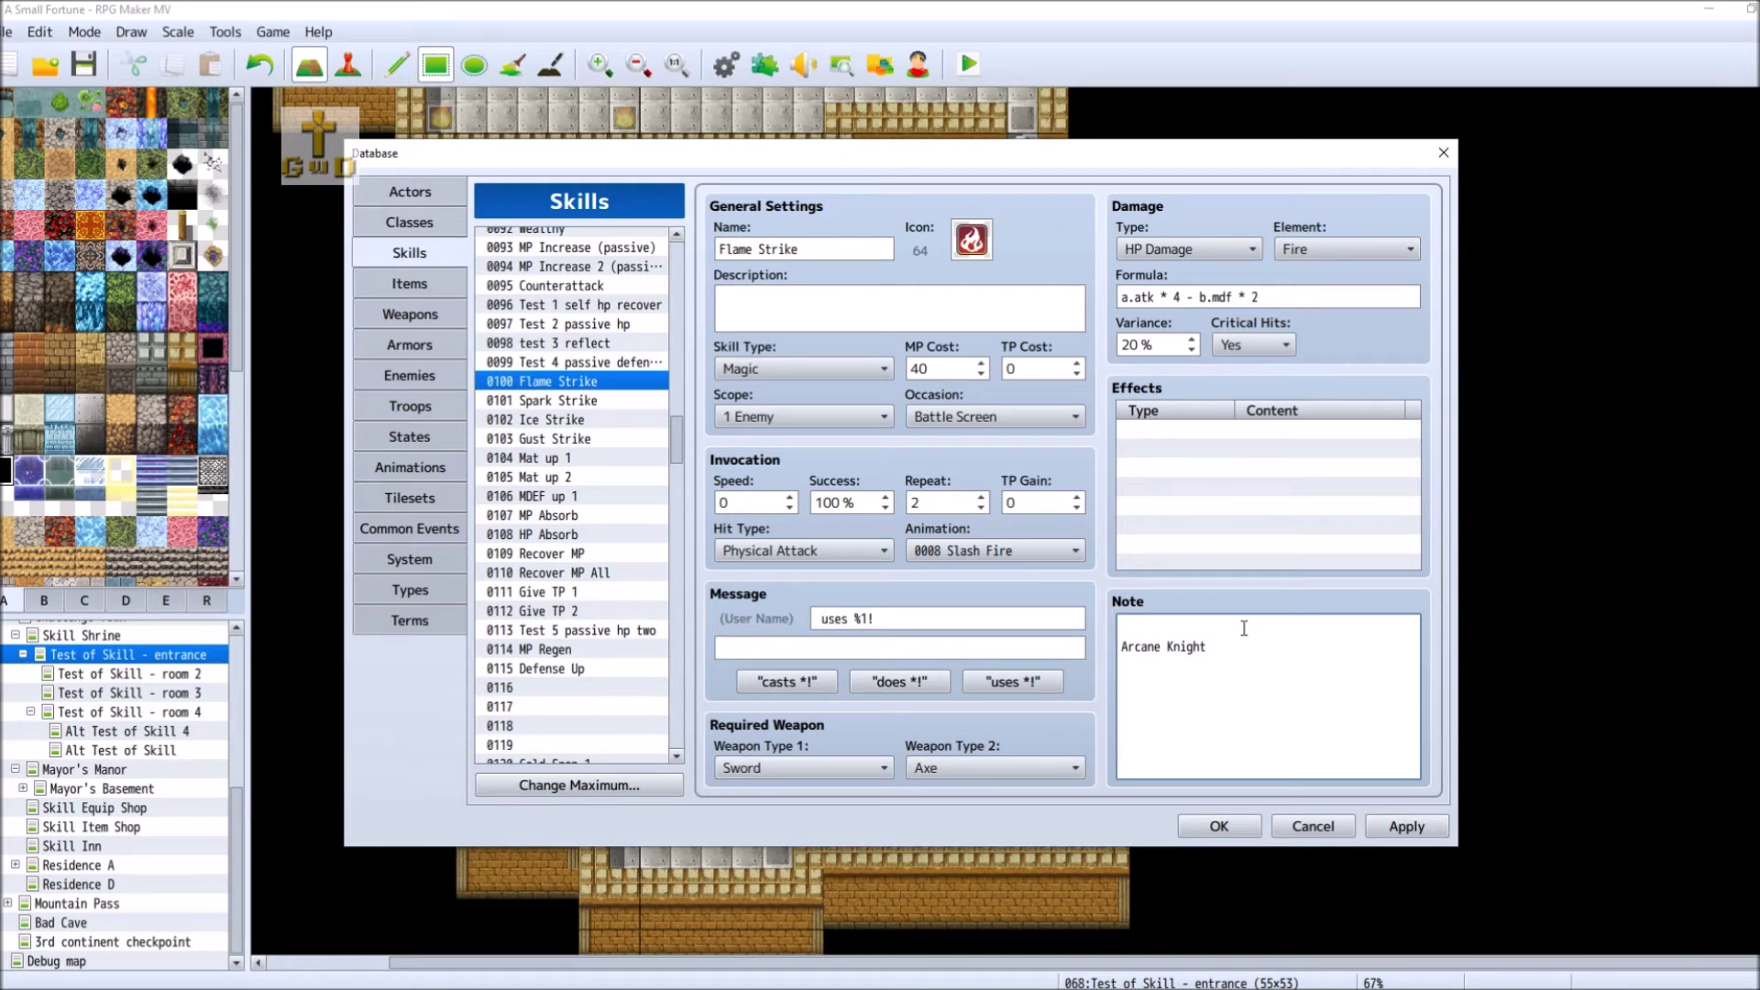
{"action": "key", "text": "Delete"}
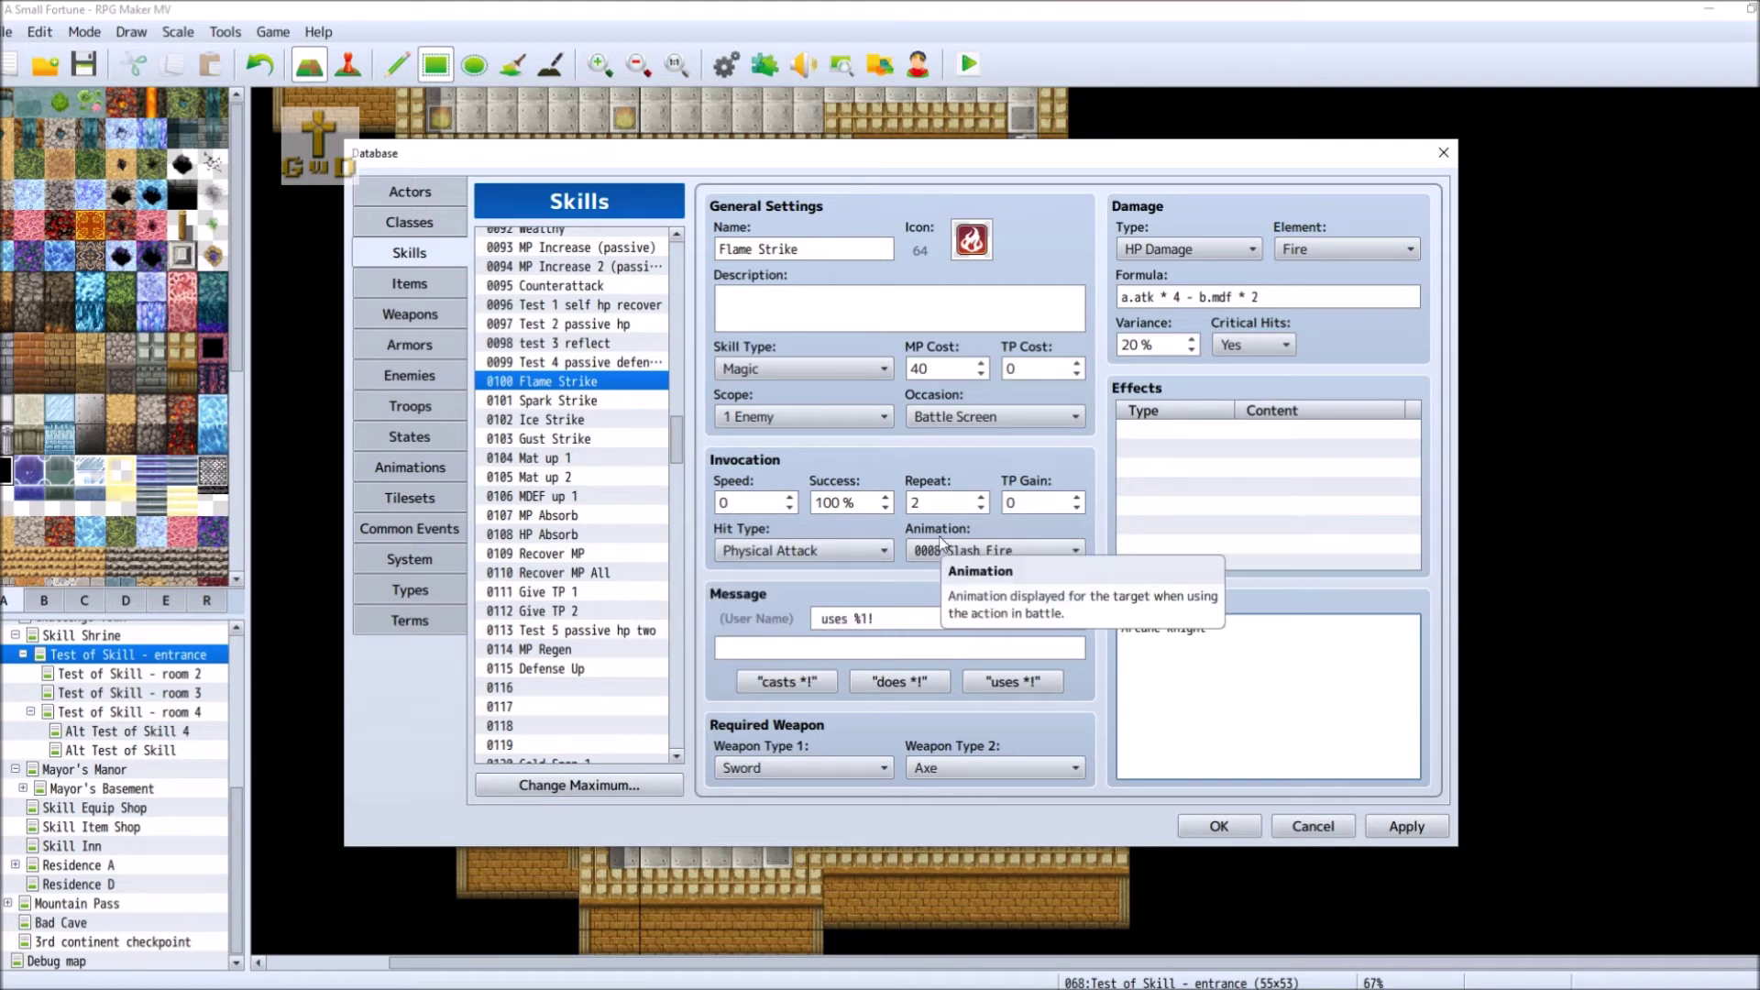
- Change Ice Strike's damage formula to "a.atk * 4 - b.mdf * 2", enable its critical hits and accept the database changes
{"action": "left_click", "coordinate": [608, 420]}
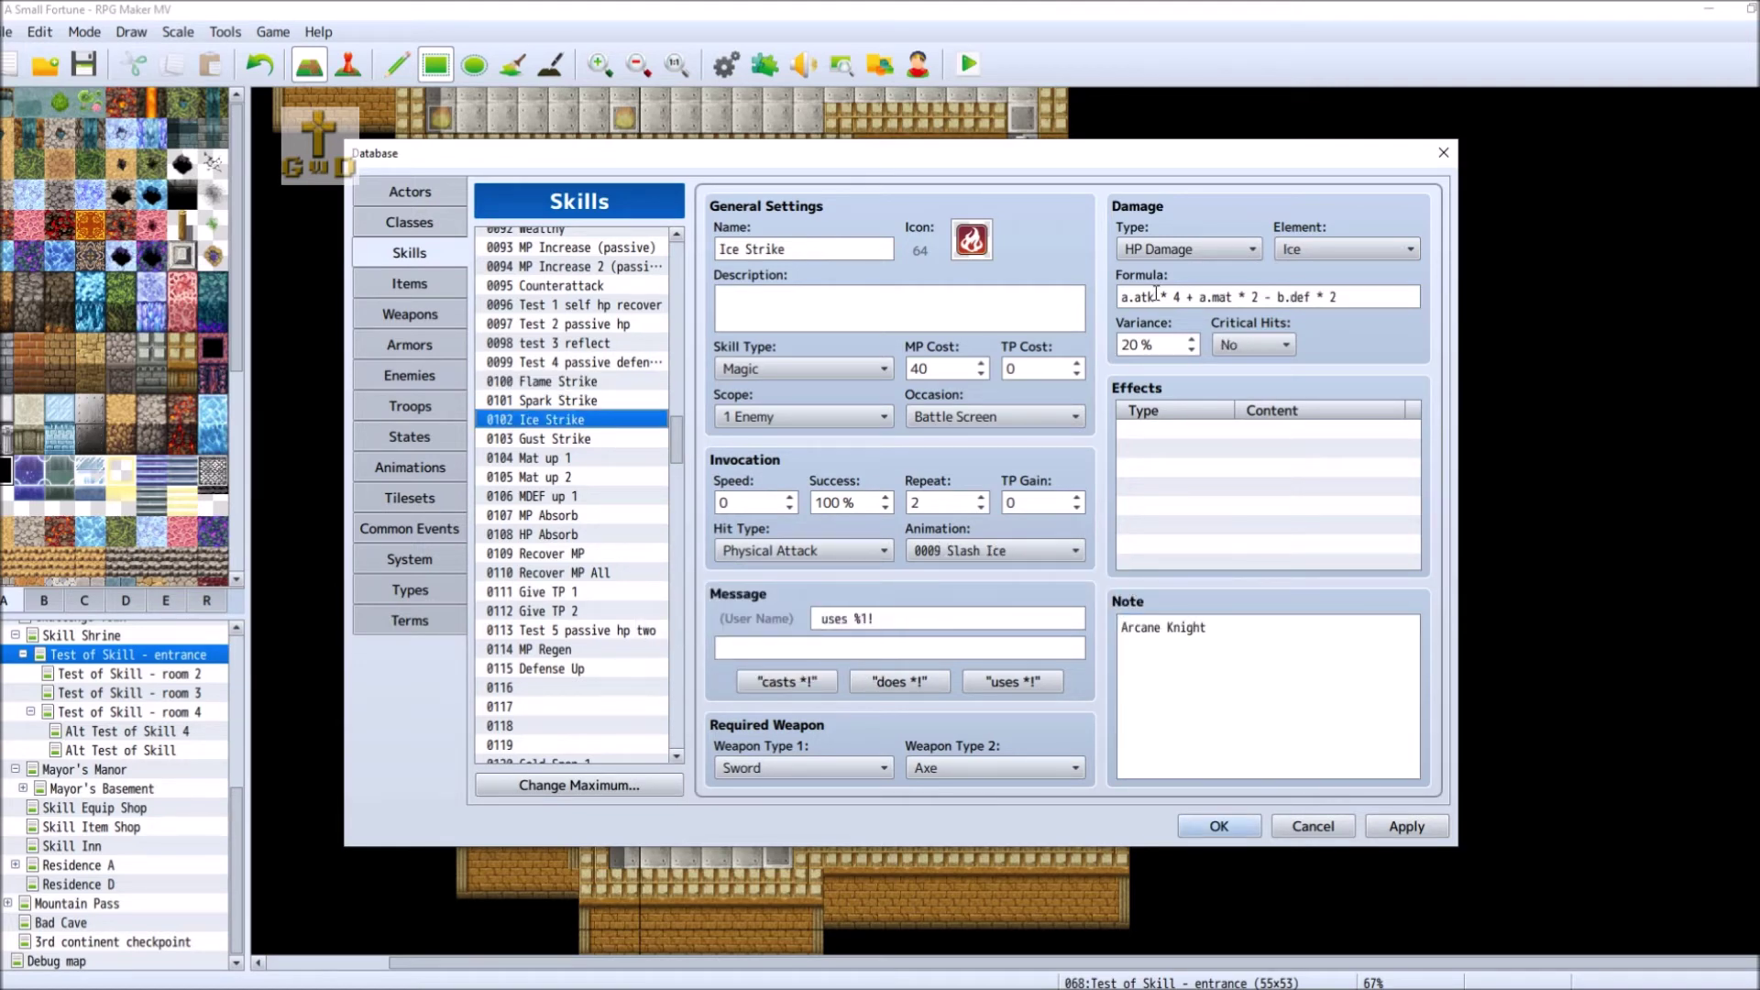
{"action": "left_click_drag", "start_coordinate": [1186, 297], "coordinate": [1270, 299]}
{"action": "key", "text": "Delete"}
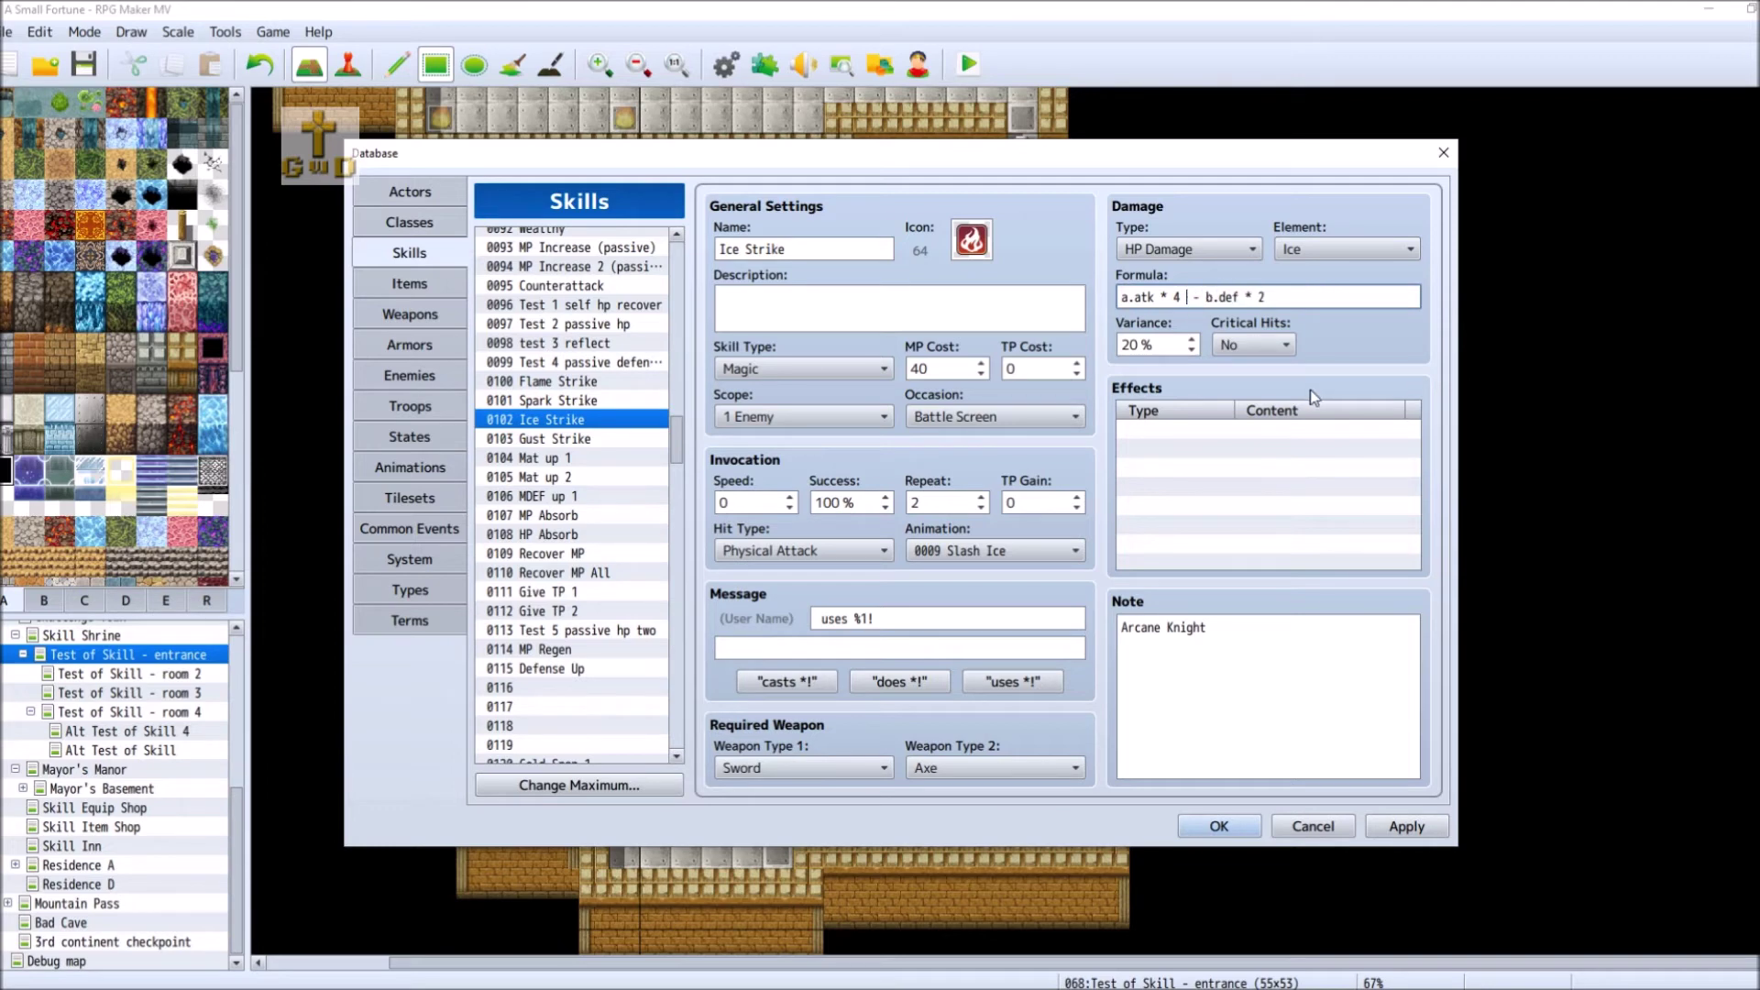
{"action": "key", "text": "Delete"}
{"action": "left_click", "coordinate": [1228, 295]}
{"action": "key", "text": "BackSpace"}
{"action": "key", "text": "BackSpace"}
{"action": "type", "text": "md"}
{"action": "left_click", "coordinate": [1254, 345]}
{"action": "left_click", "coordinate": [1252, 386]}
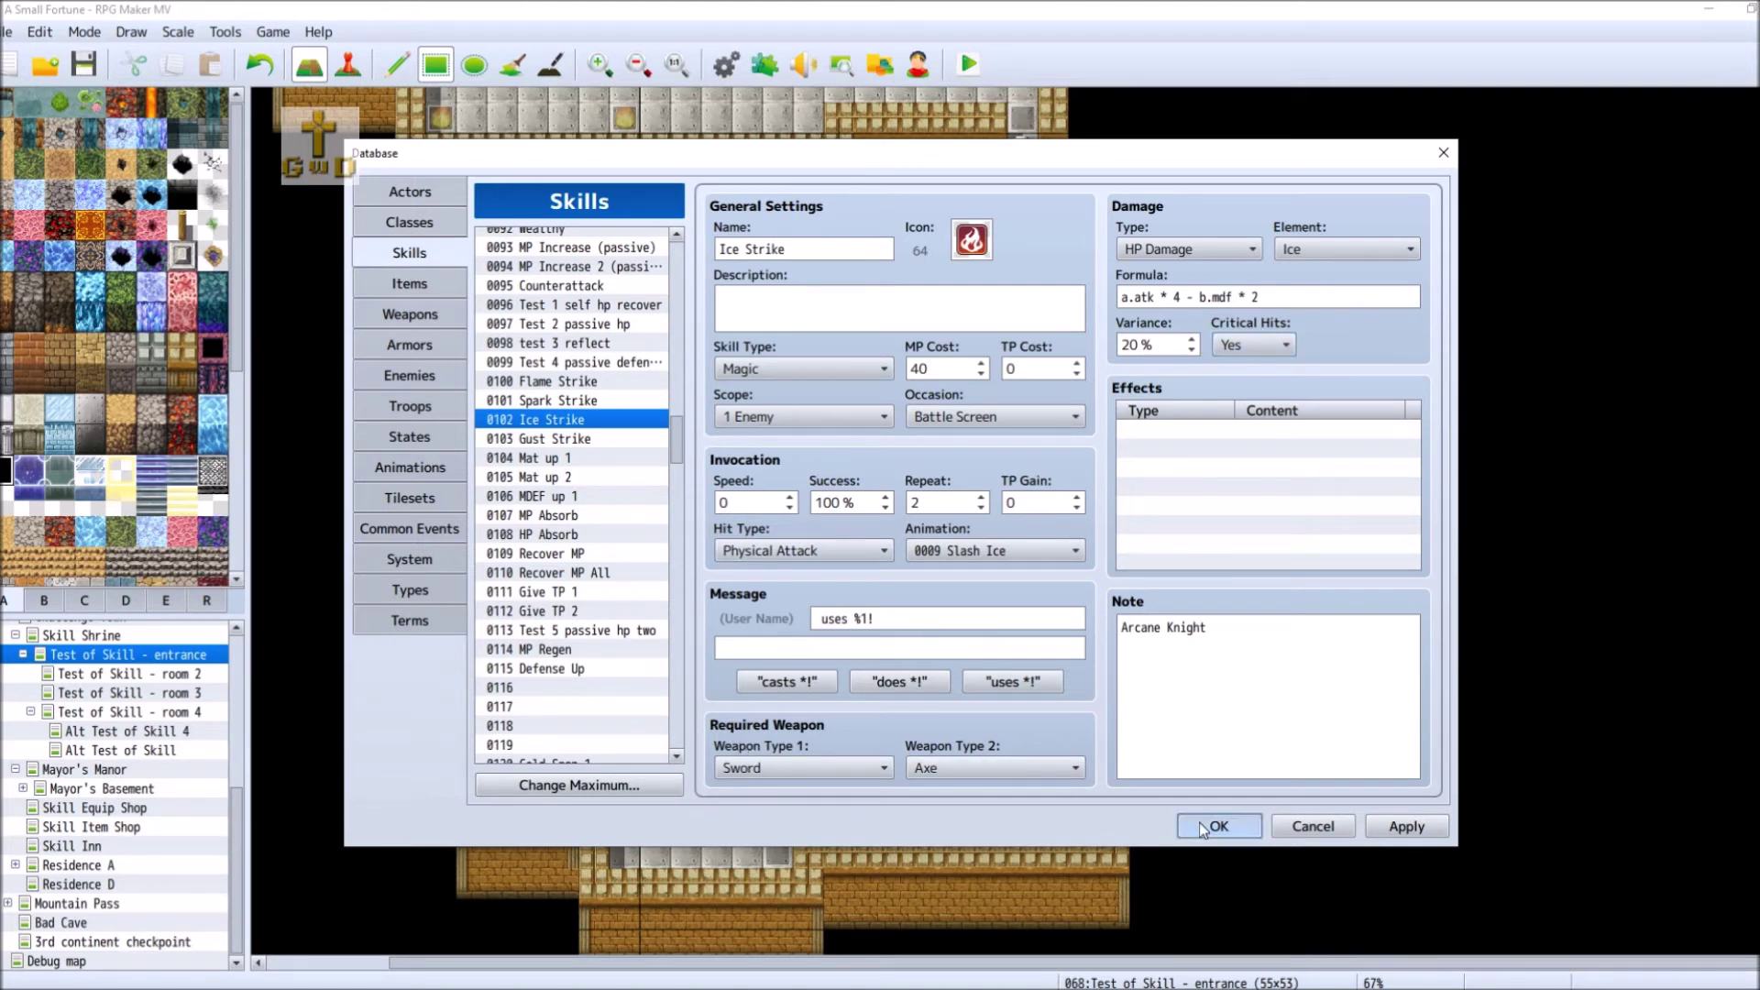
{"action": "left_click", "coordinate": [1223, 828]}
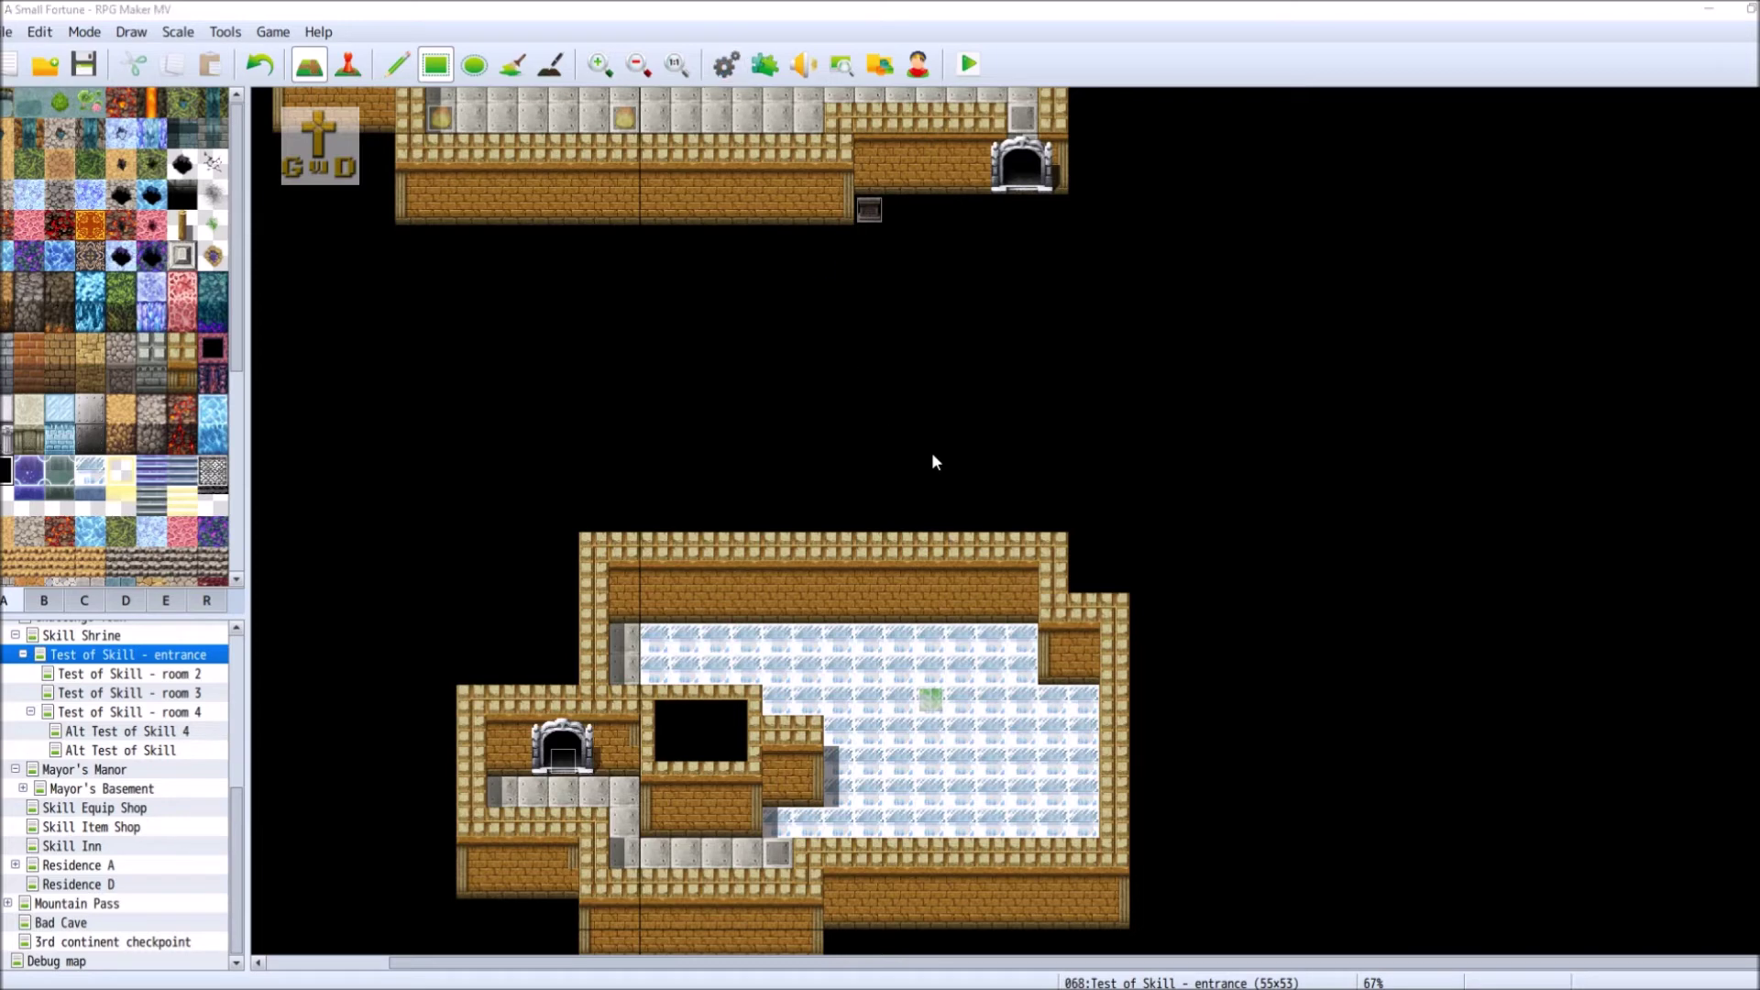
- Reopen the database and inspect Spark Strike's damage formula
{"action": "key", "text": "F9"}
{"action": "left_click", "coordinate": [631, 401]}
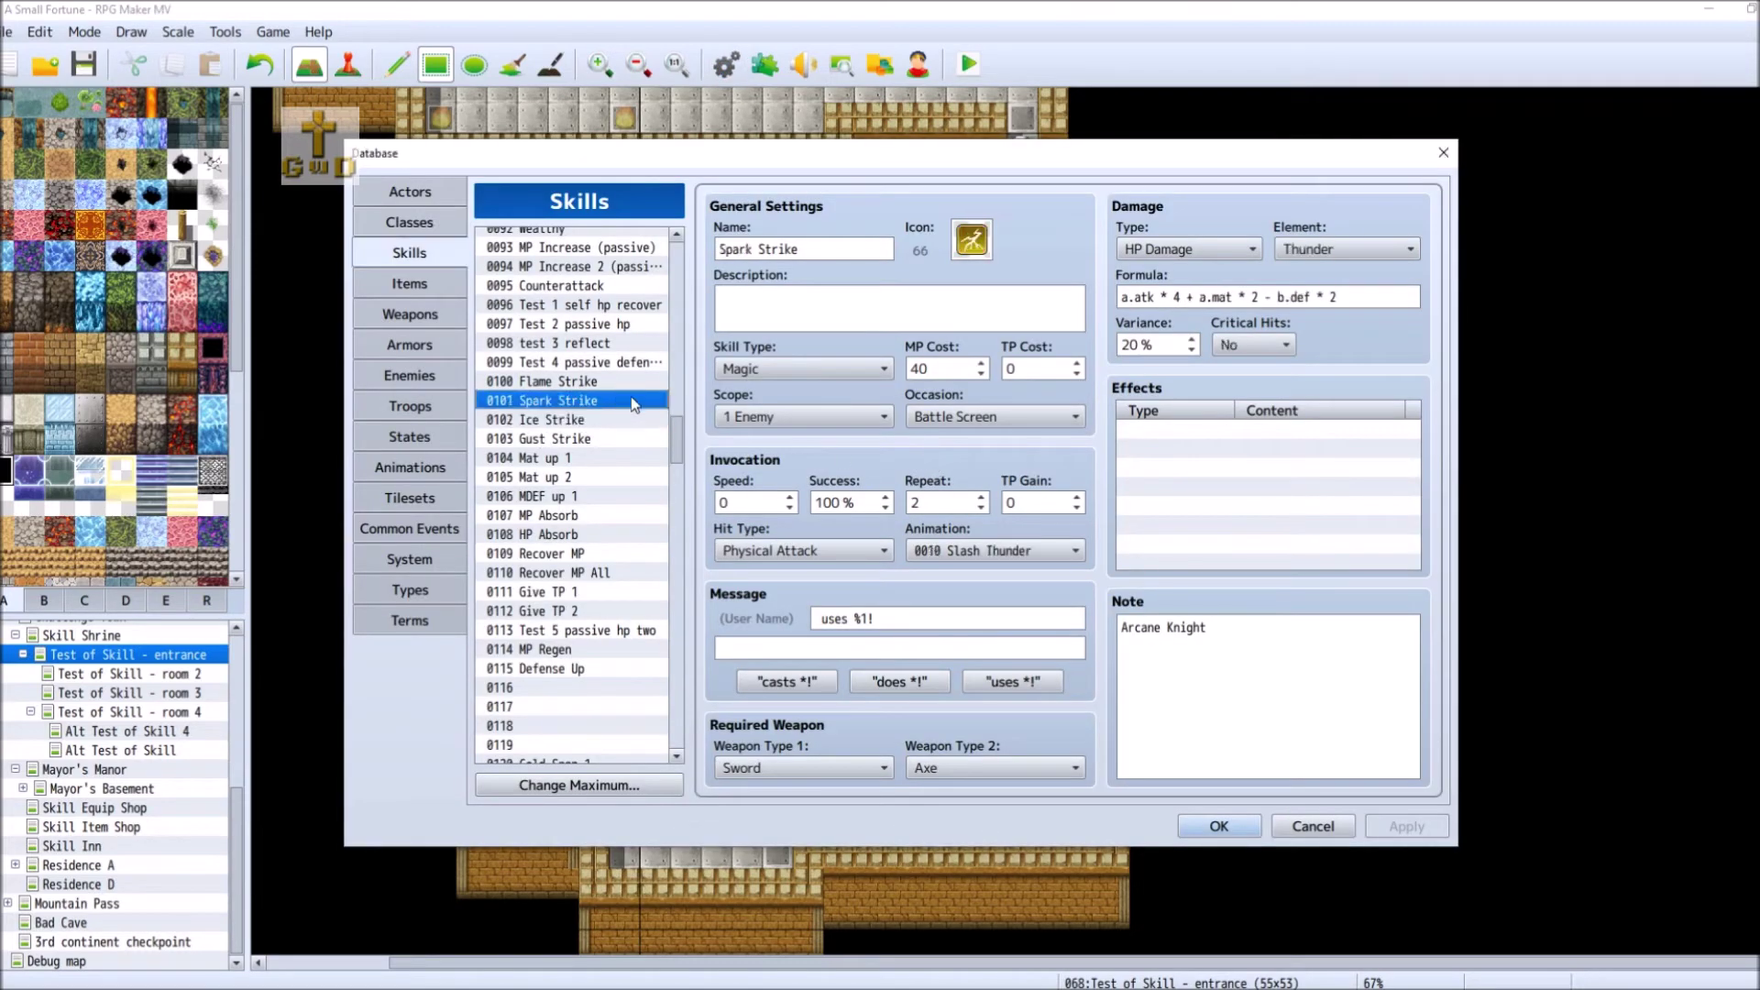
{"action": "left_click", "coordinate": [1191, 293]}
{"action": "left_click", "coordinate": [1184, 296]}
{"action": "left_click_drag", "start_coordinate": [1174, 296], "coordinate": [1248, 297]}
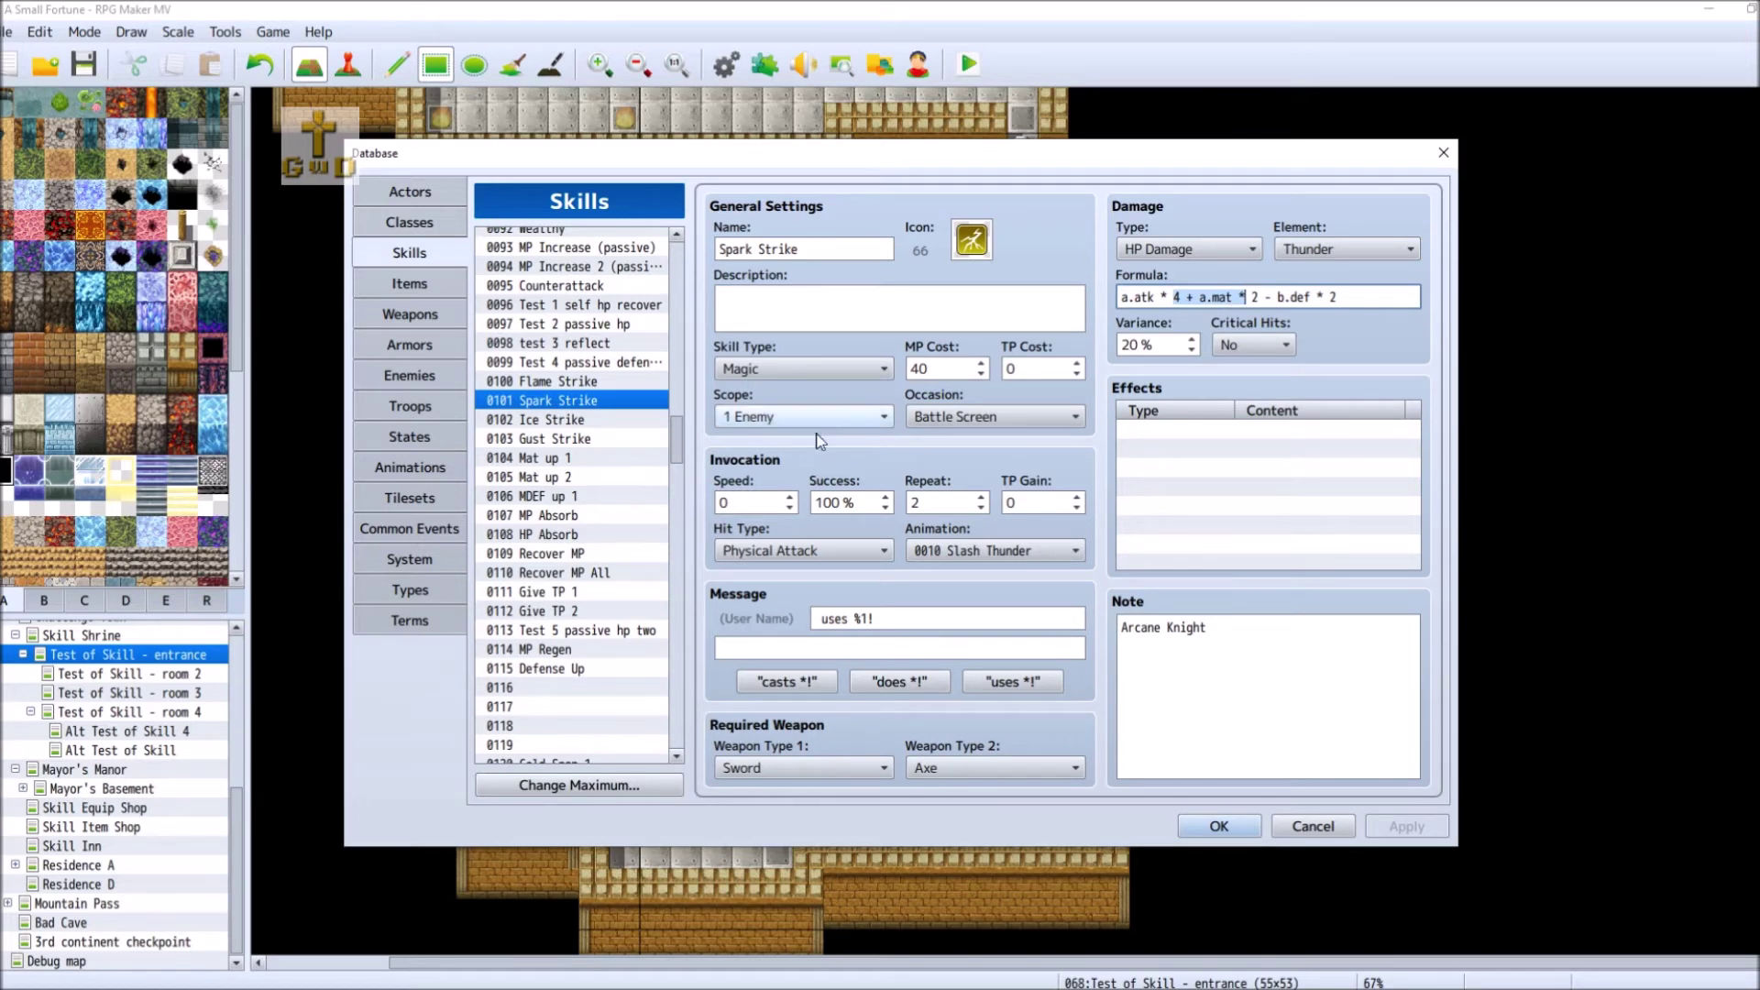
- Assign the flame icon 64 to the empty skill slot 0171, just below Auto Battle
{"action": "scroll", "coordinate": [674, 453], "scroll_direction": "down", "scroll_amount": 4}
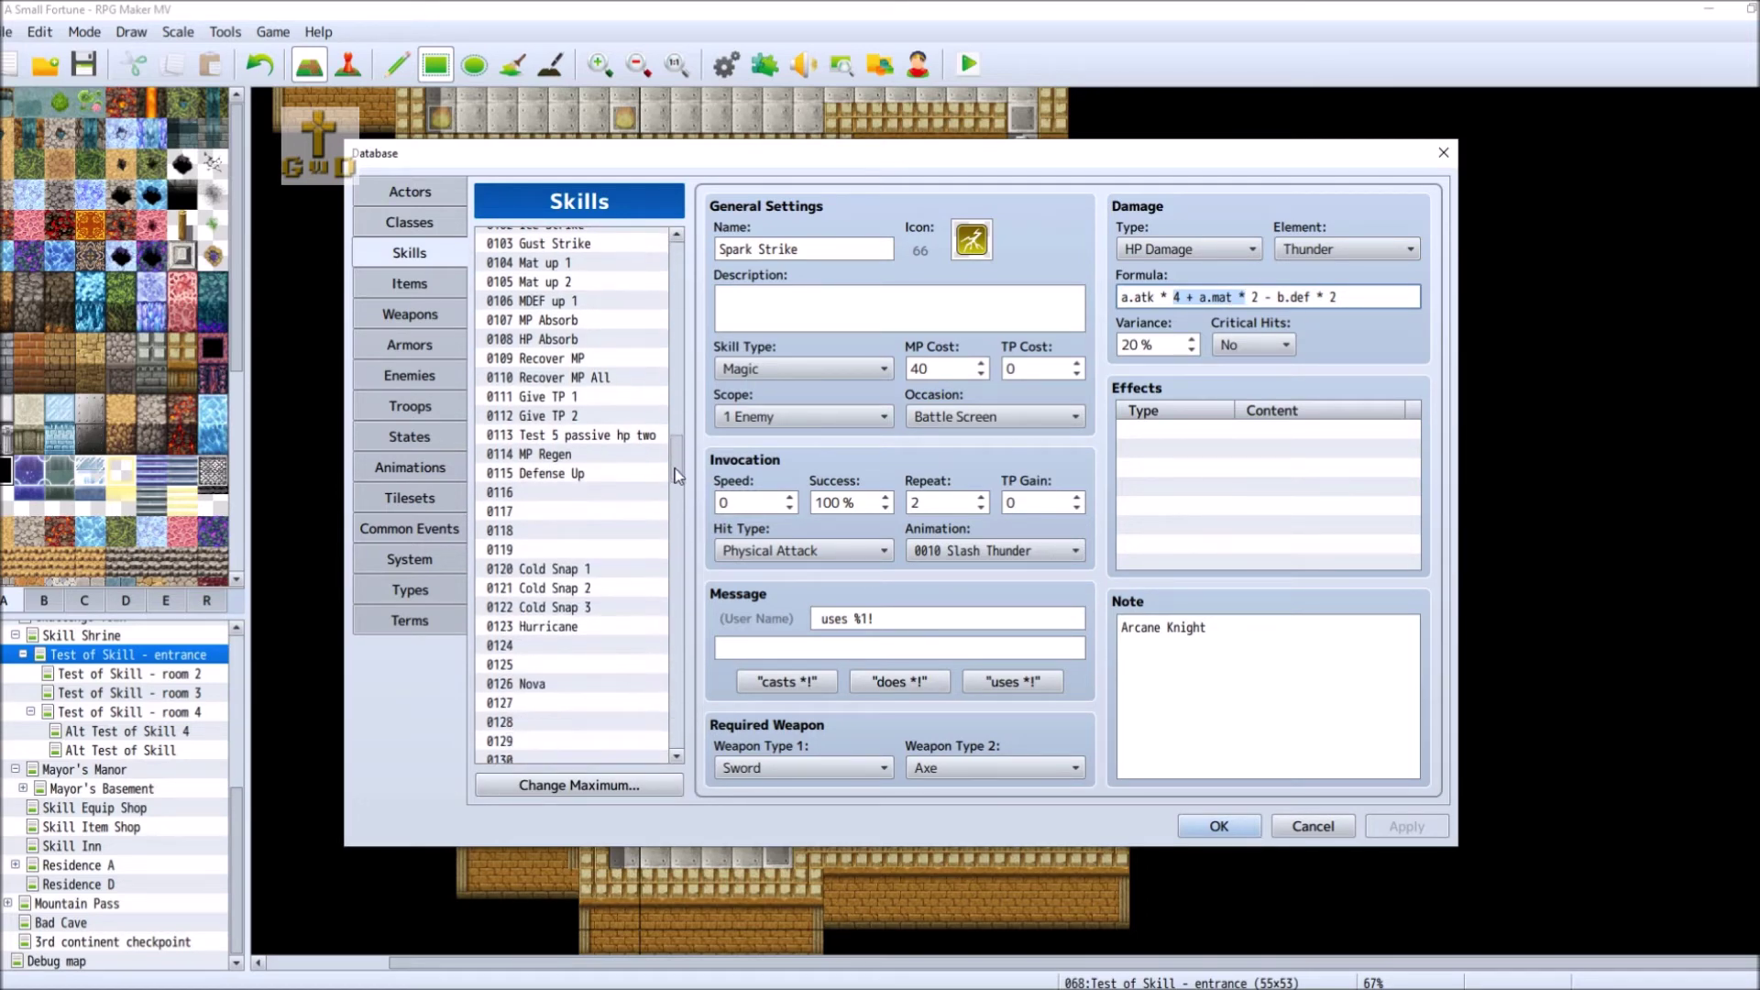
{"action": "left_click_drag", "start_coordinate": [677, 466], "coordinate": [674, 579]}
{"action": "left_click", "coordinate": [594, 310]}
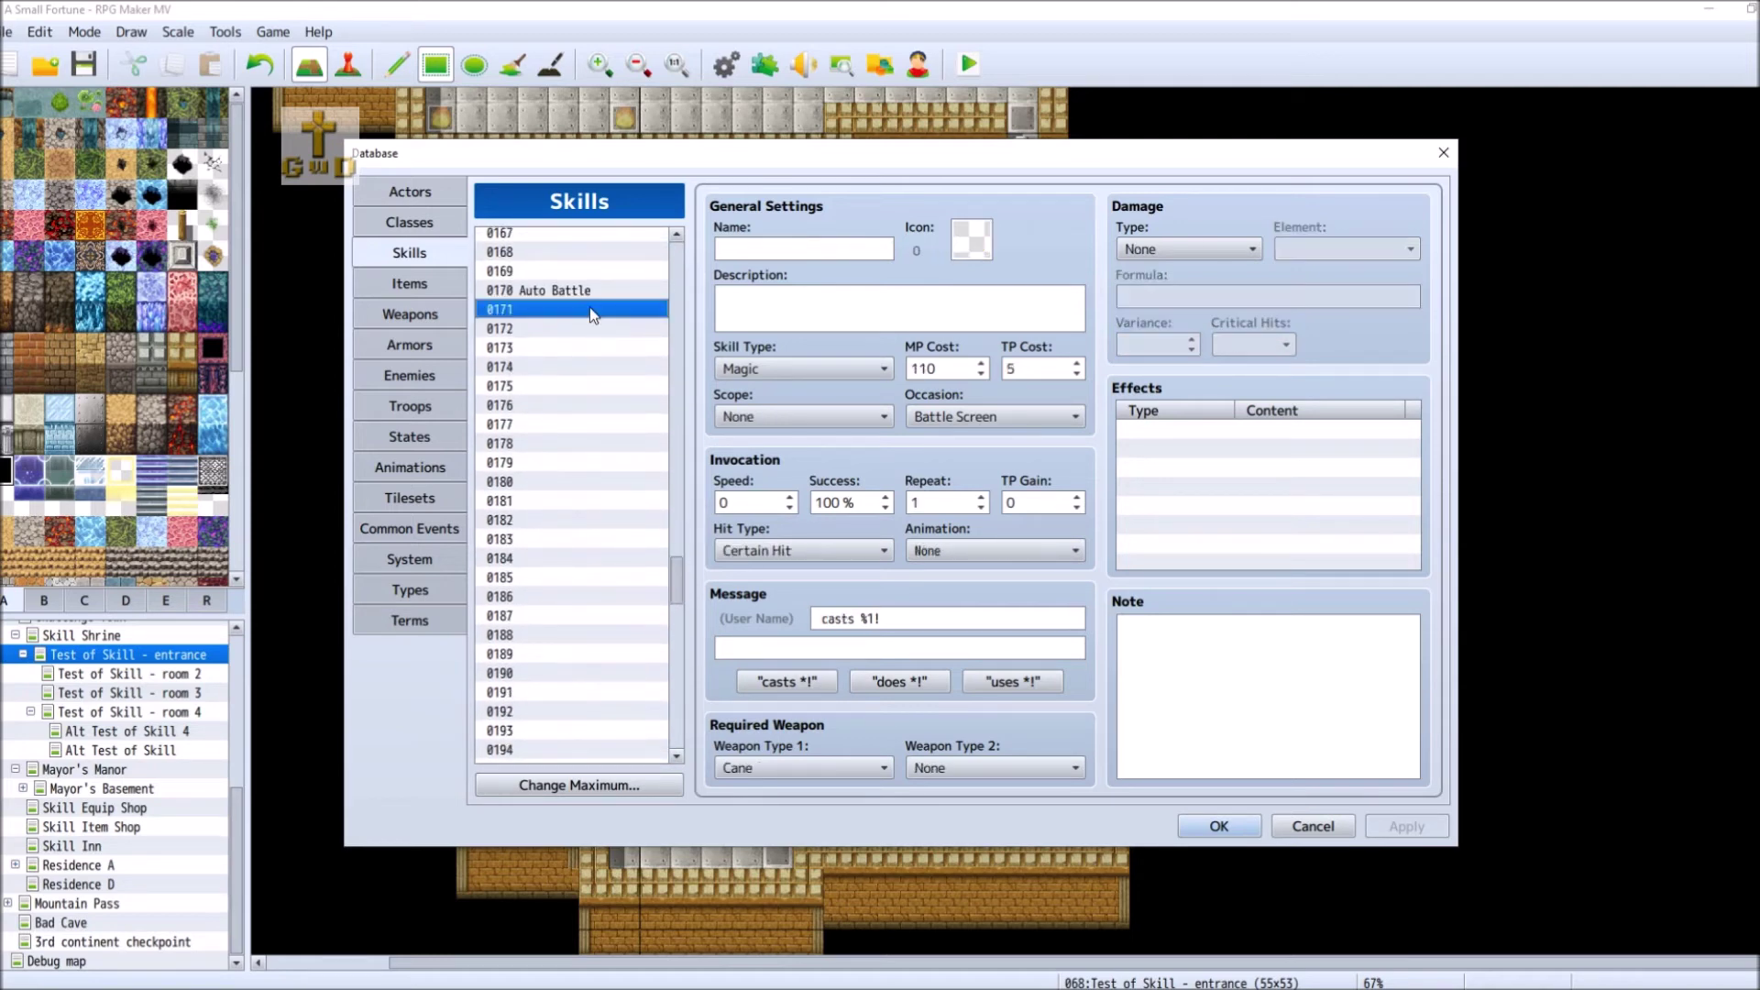
{"action": "double_click", "coordinate": [964, 244]}
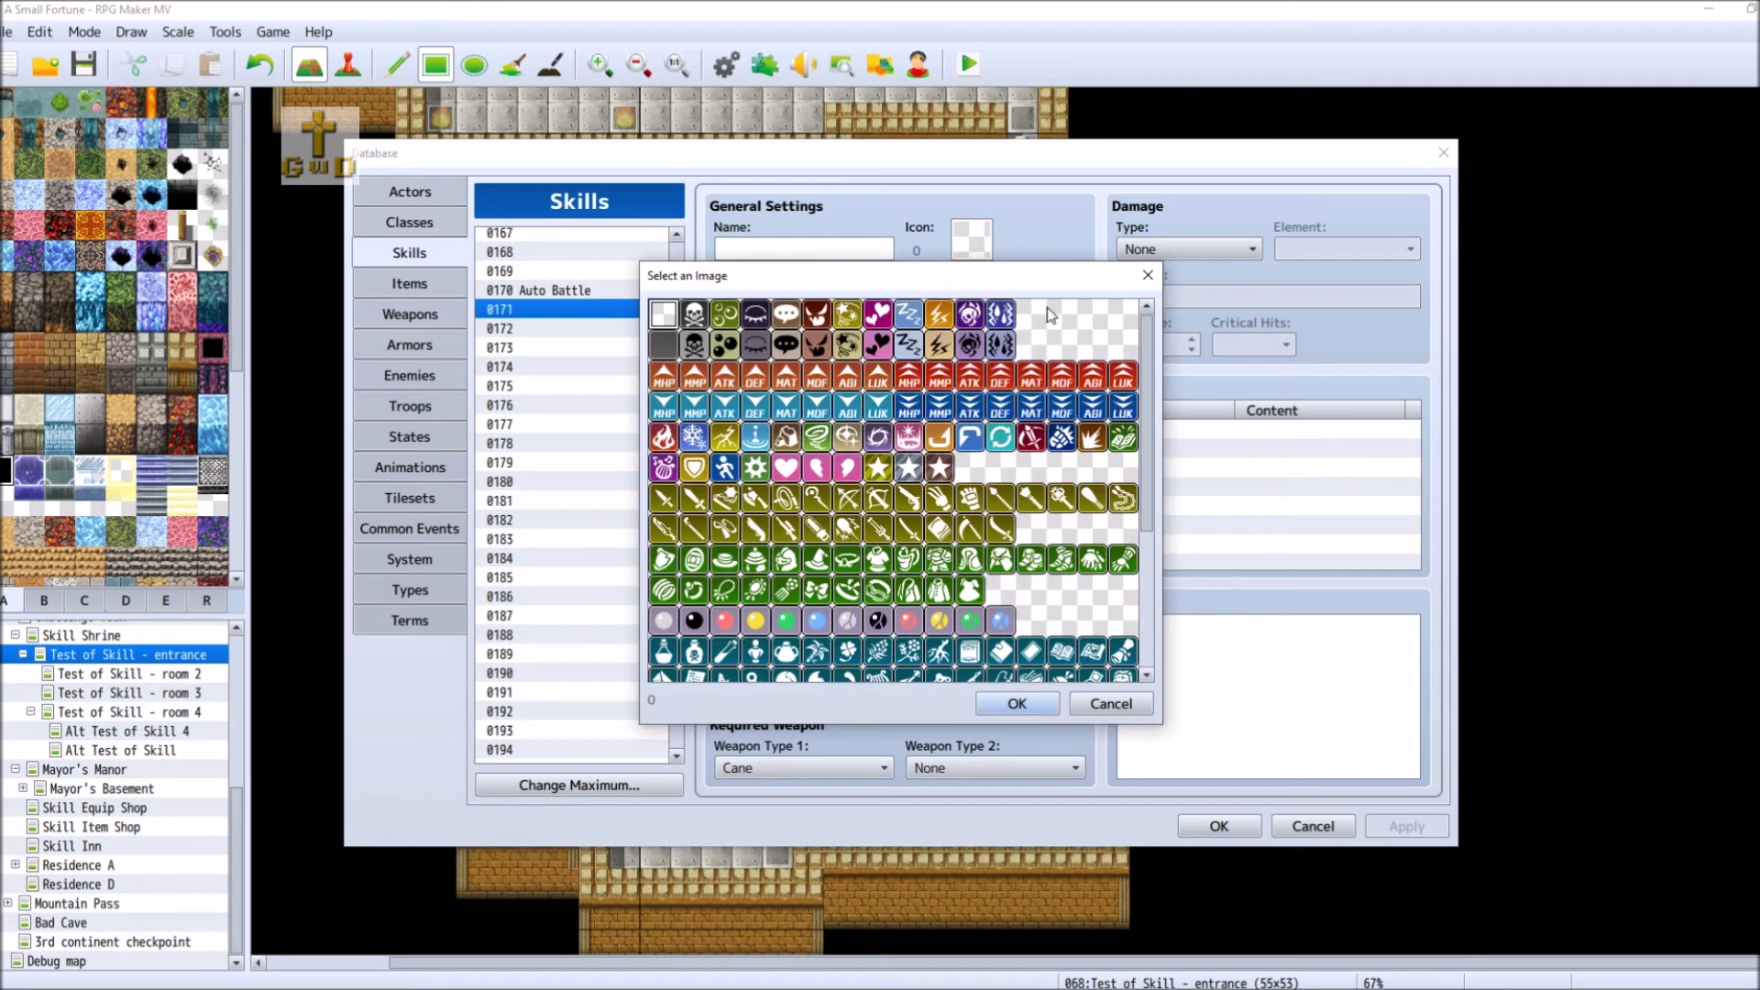
{"action": "double_click", "coordinate": [663, 439]}
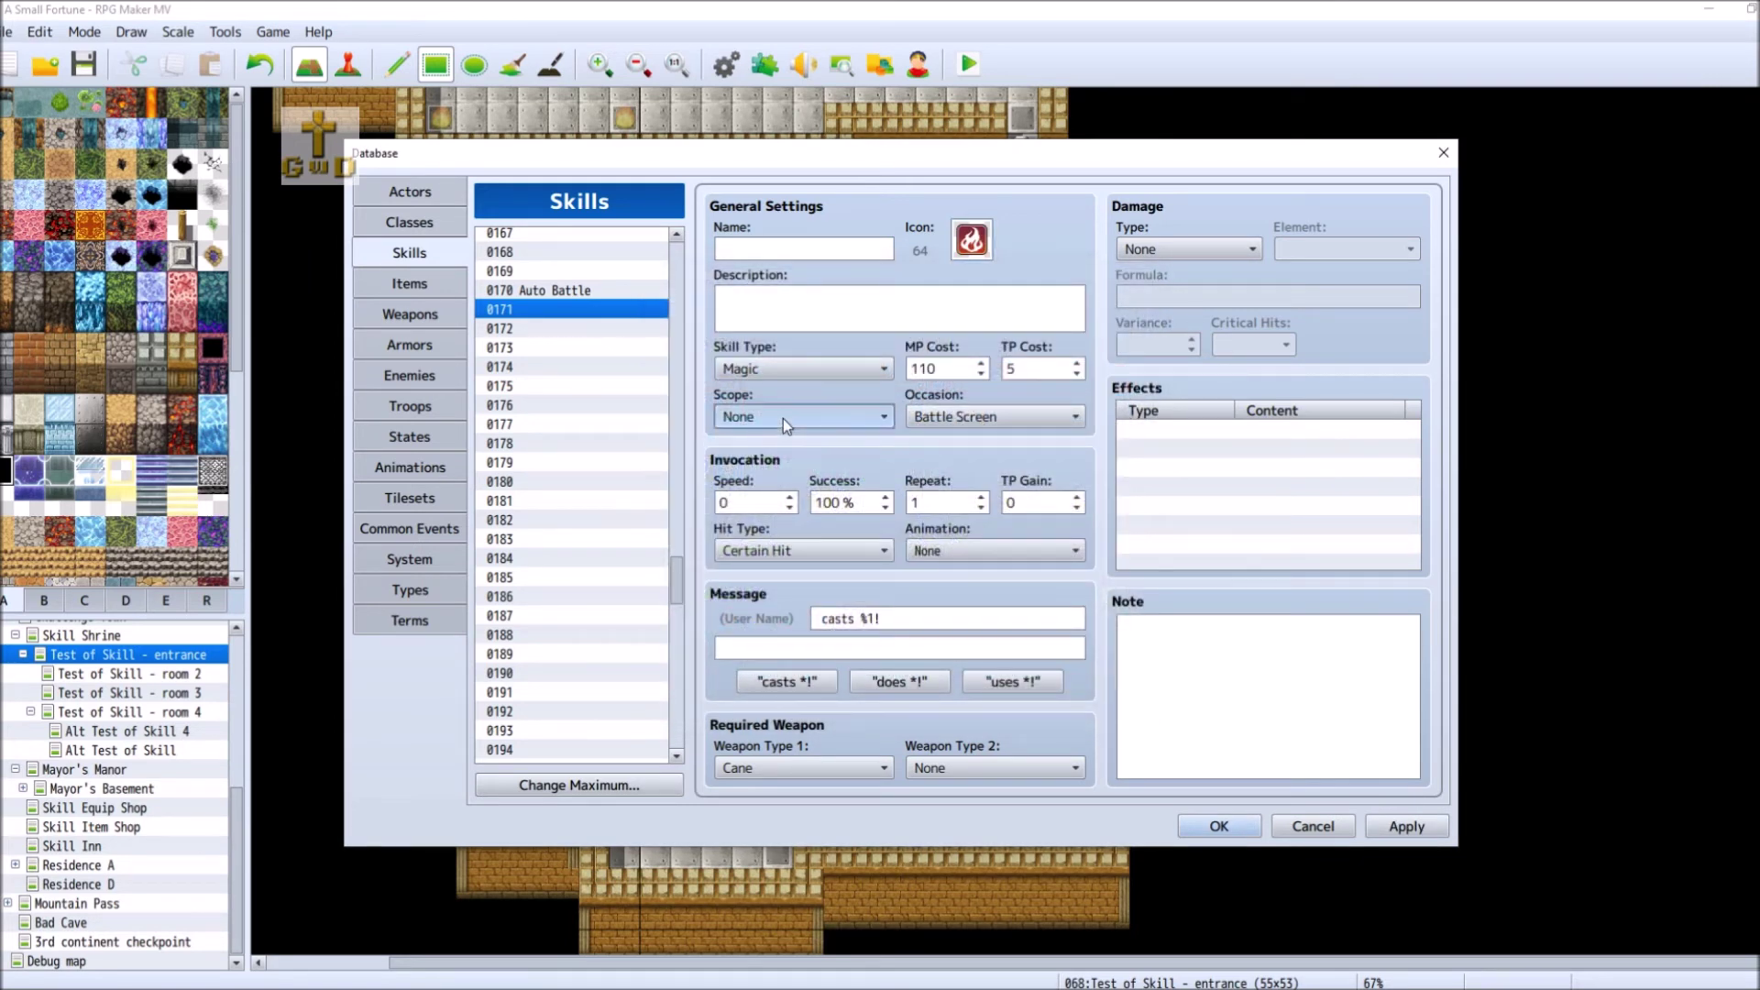
- Try 3 Random Enemies as skill 0171's scope and settle on All Enemies
{"action": "left_click", "coordinate": [783, 418]}
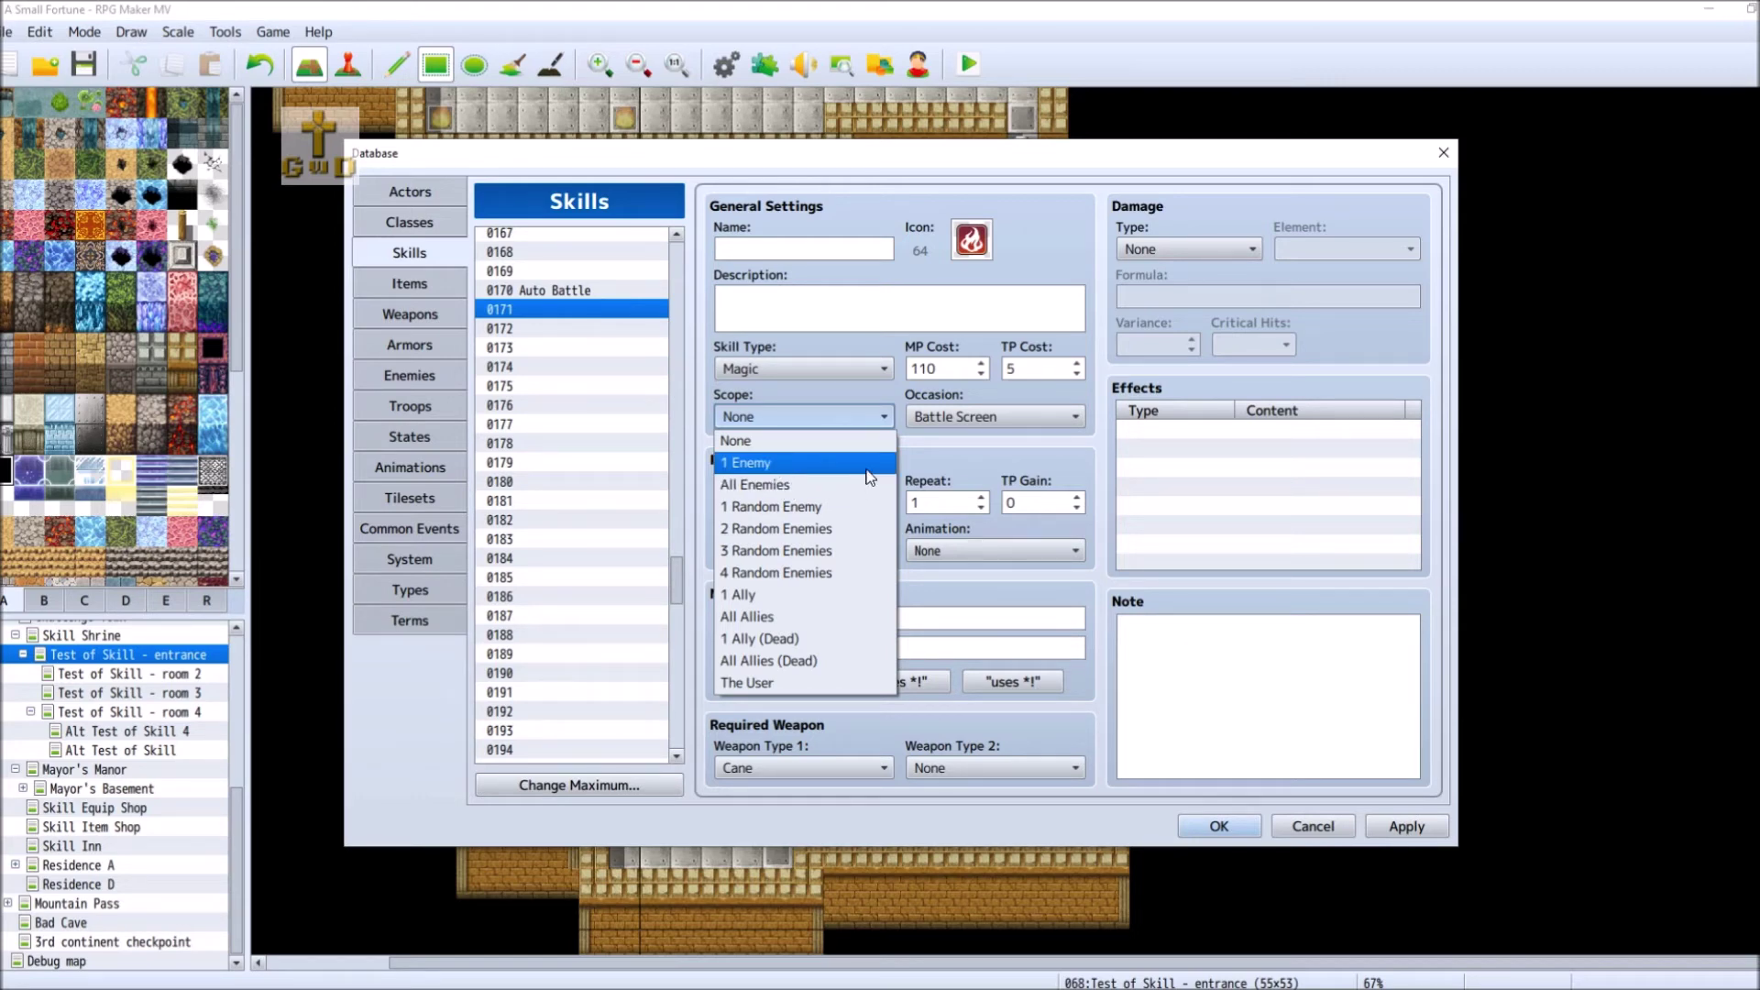
{"action": "left_click", "coordinate": [850, 550]}
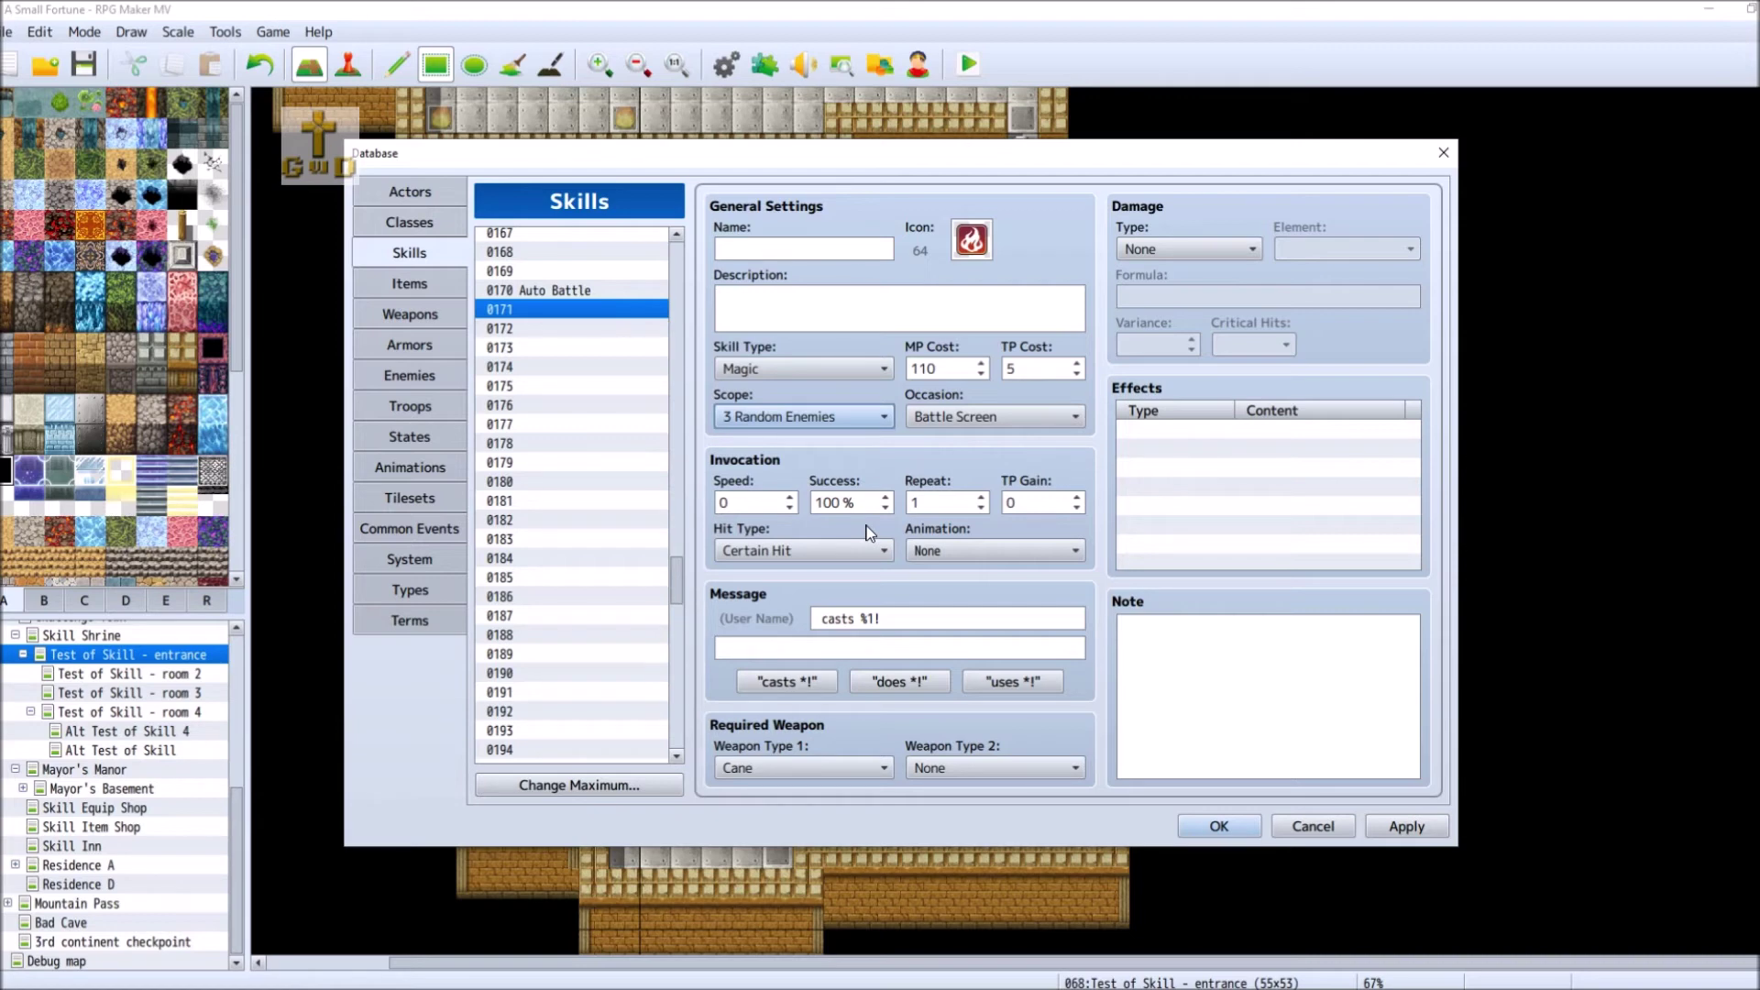
{"action": "left_click", "coordinate": [829, 415]}
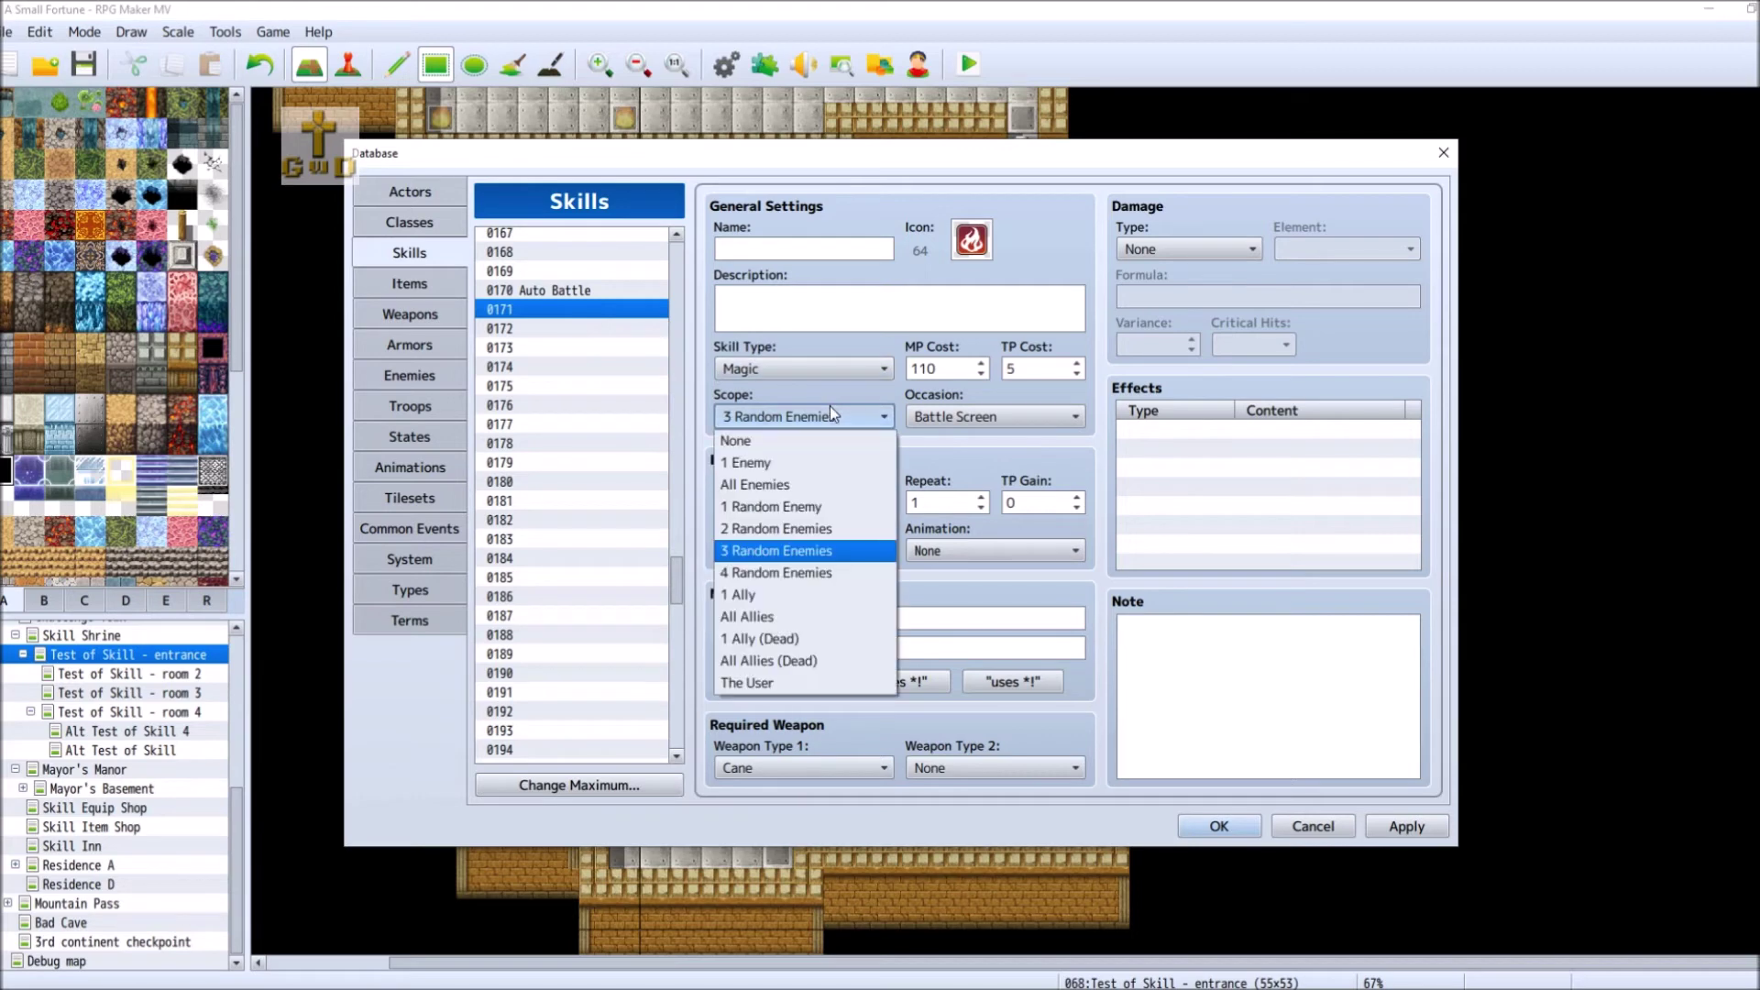
{"action": "left_click", "coordinate": [855, 485]}
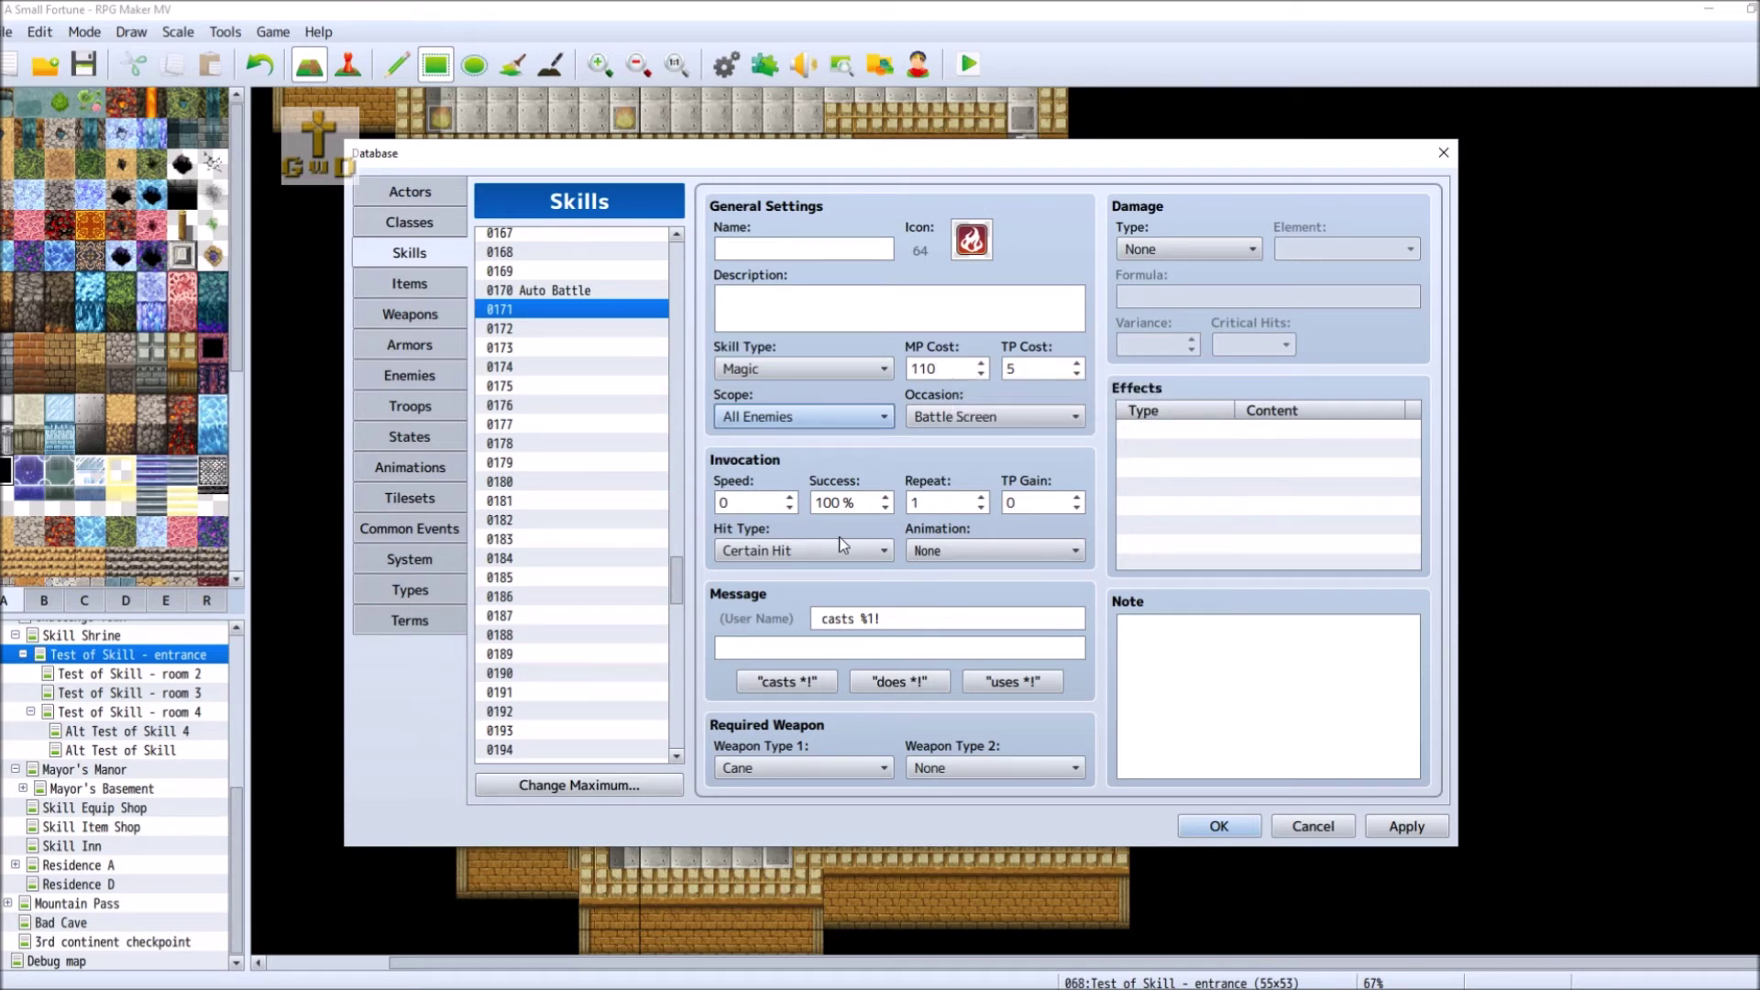
- Set skill 0171's hit type to Physical Attack and its damage to HP Damage with the Fire element
{"action": "left_click", "coordinate": [816, 550]}
{"action": "left_click", "coordinate": [807, 594]}
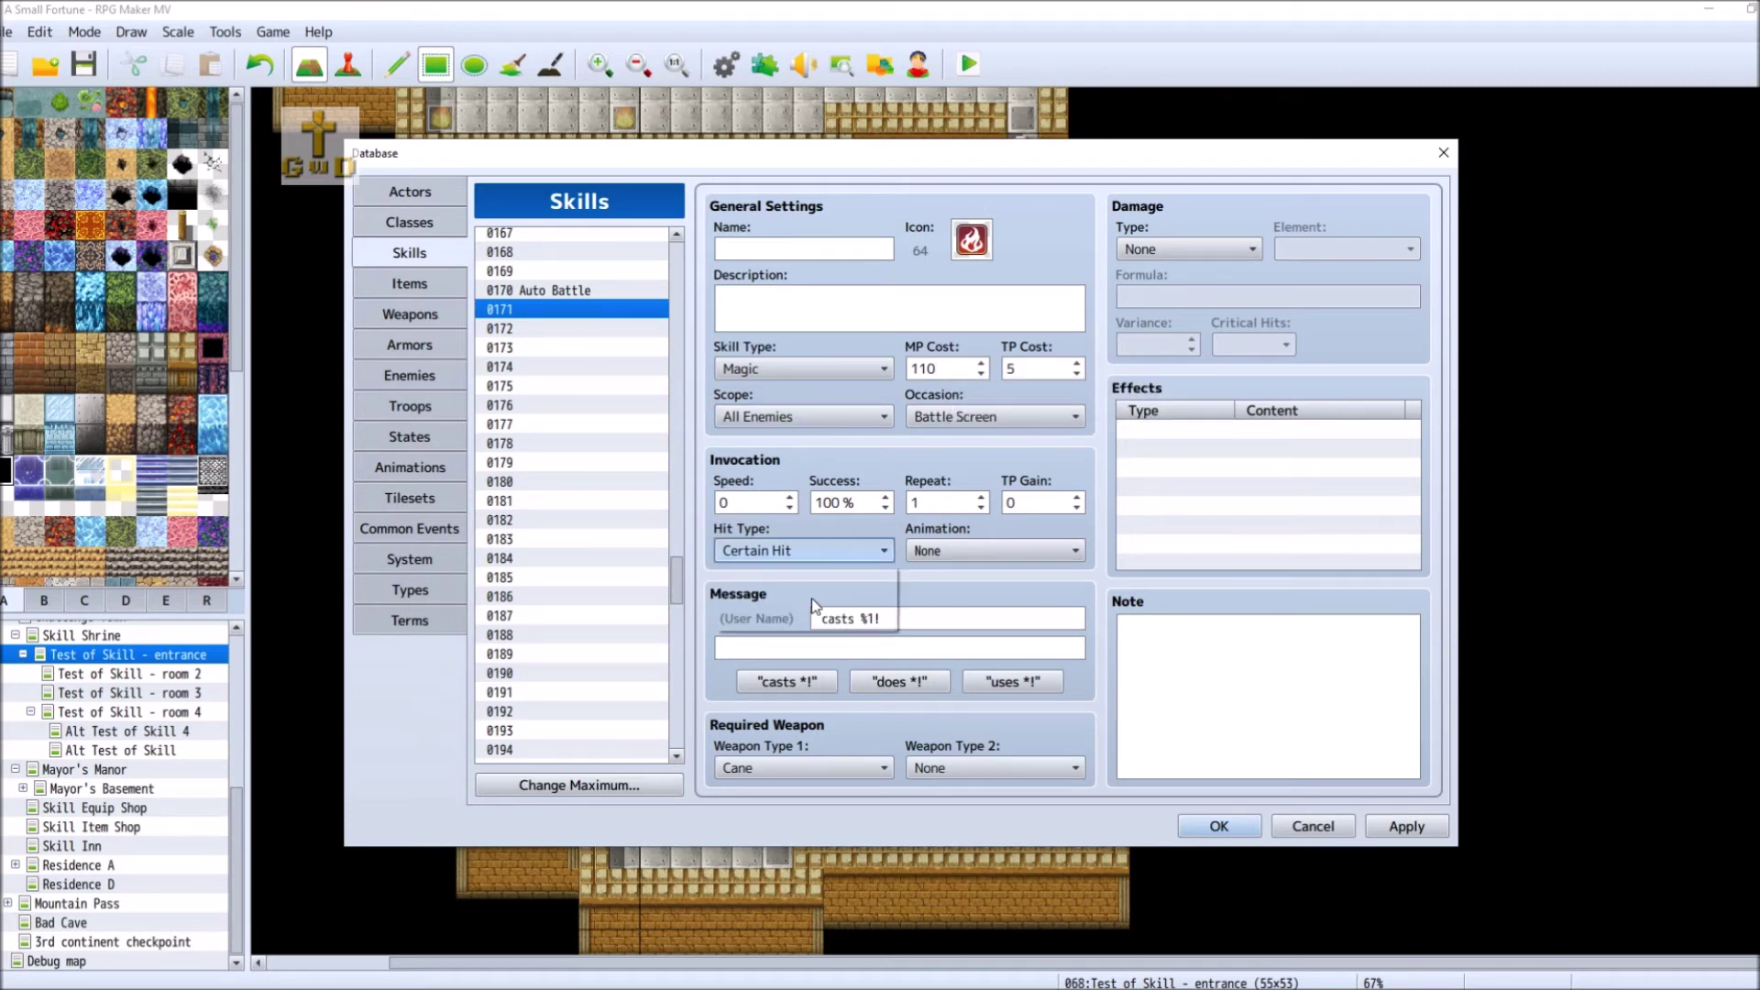
{"action": "left_click", "coordinate": [1182, 249]}
{"action": "left_click", "coordinate": [1203, 295]}
{"action": "left_click", "coordinate": [1338, 248]}
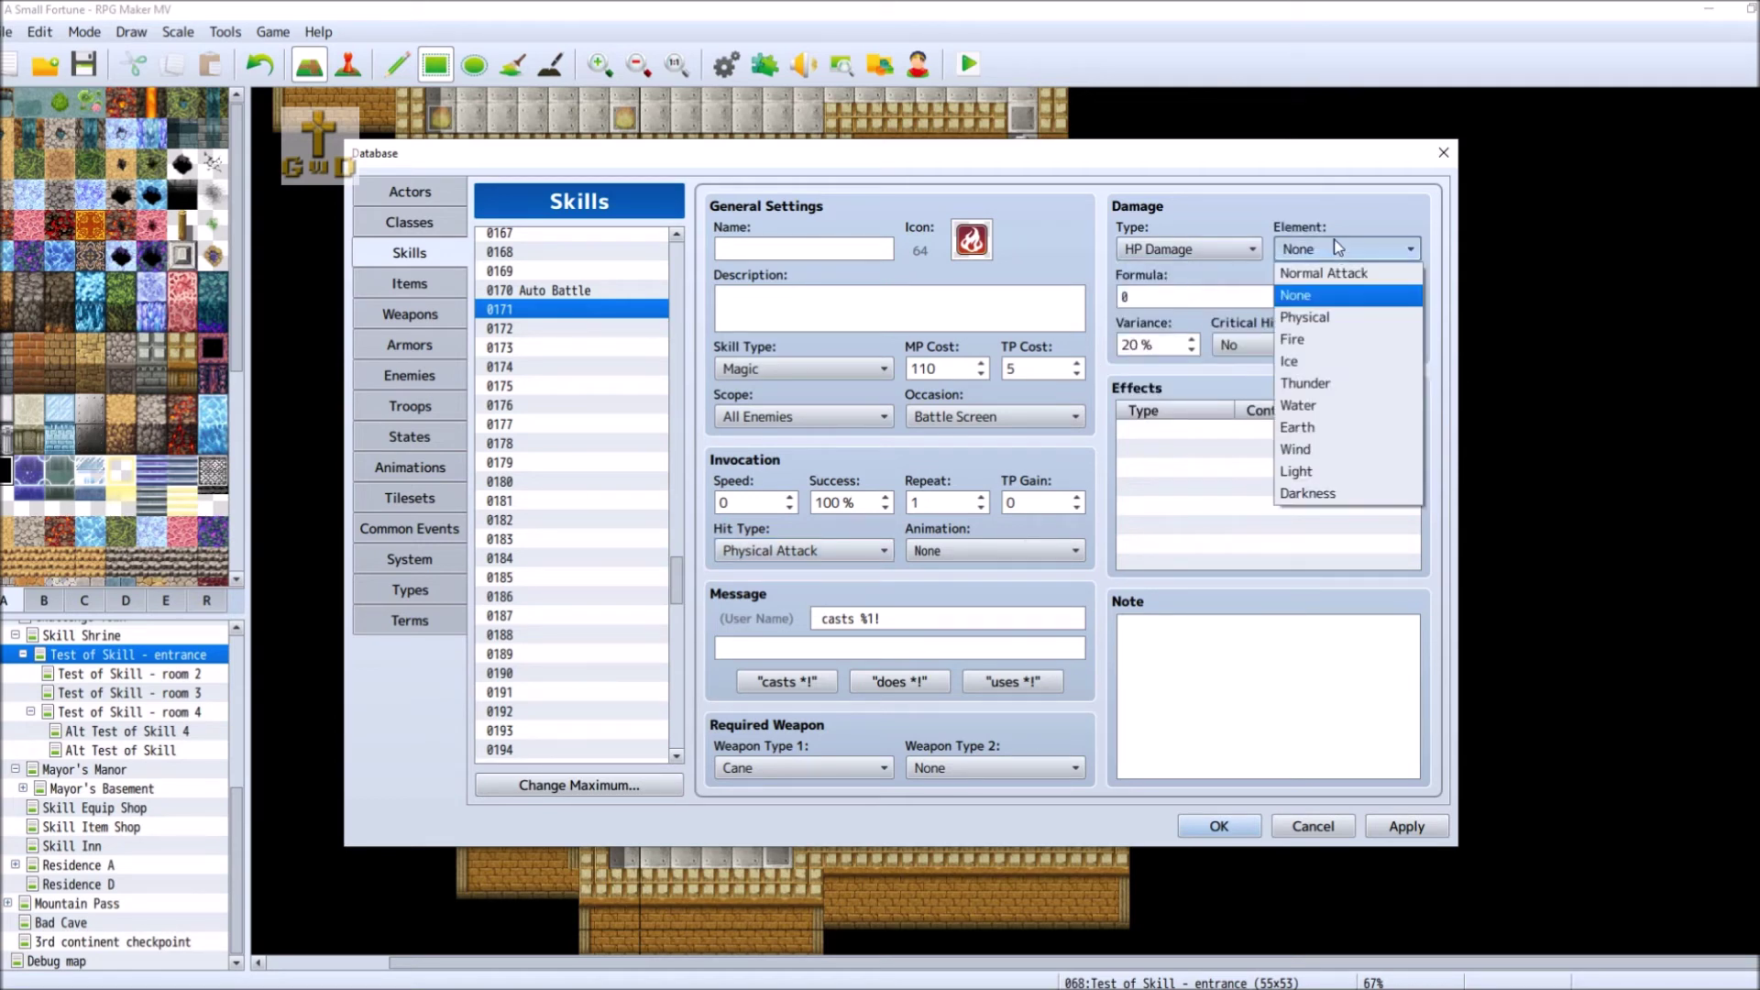
{"action": "left_click", "coordinate": [1348, 336]}
{"action": "left_click", "coordinate": [1182, 249]}
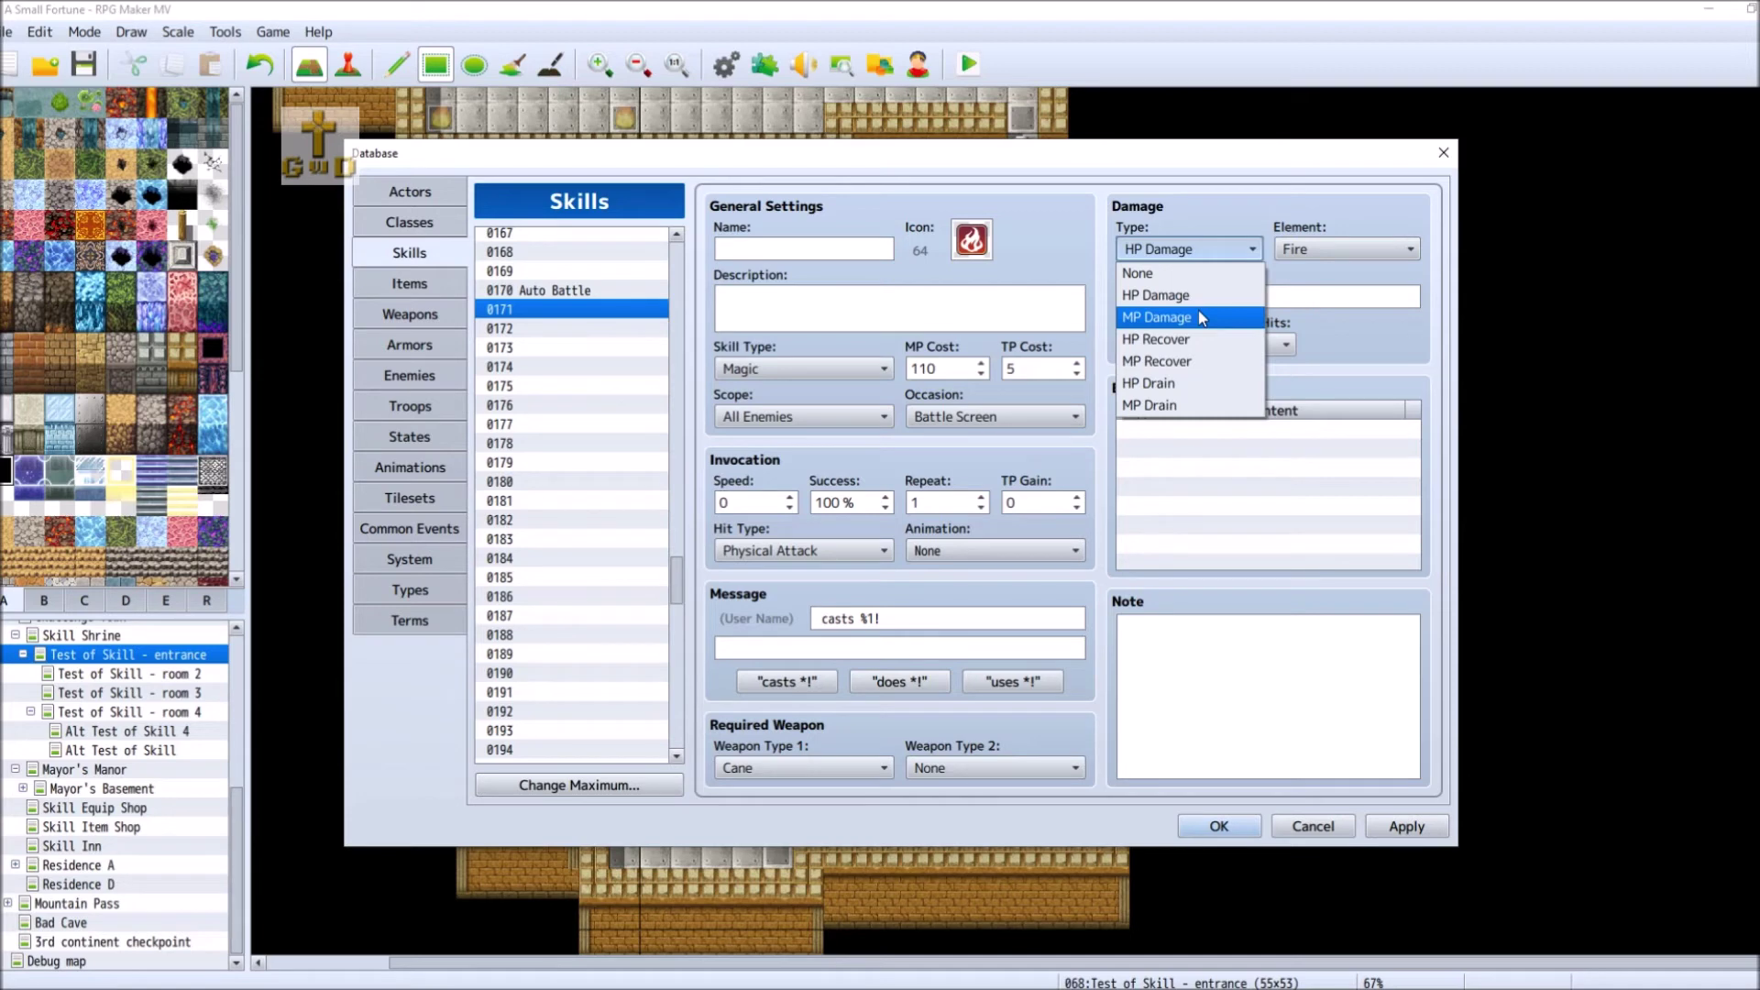
{"action": "left_click", "coordinate": [1333, 488]}
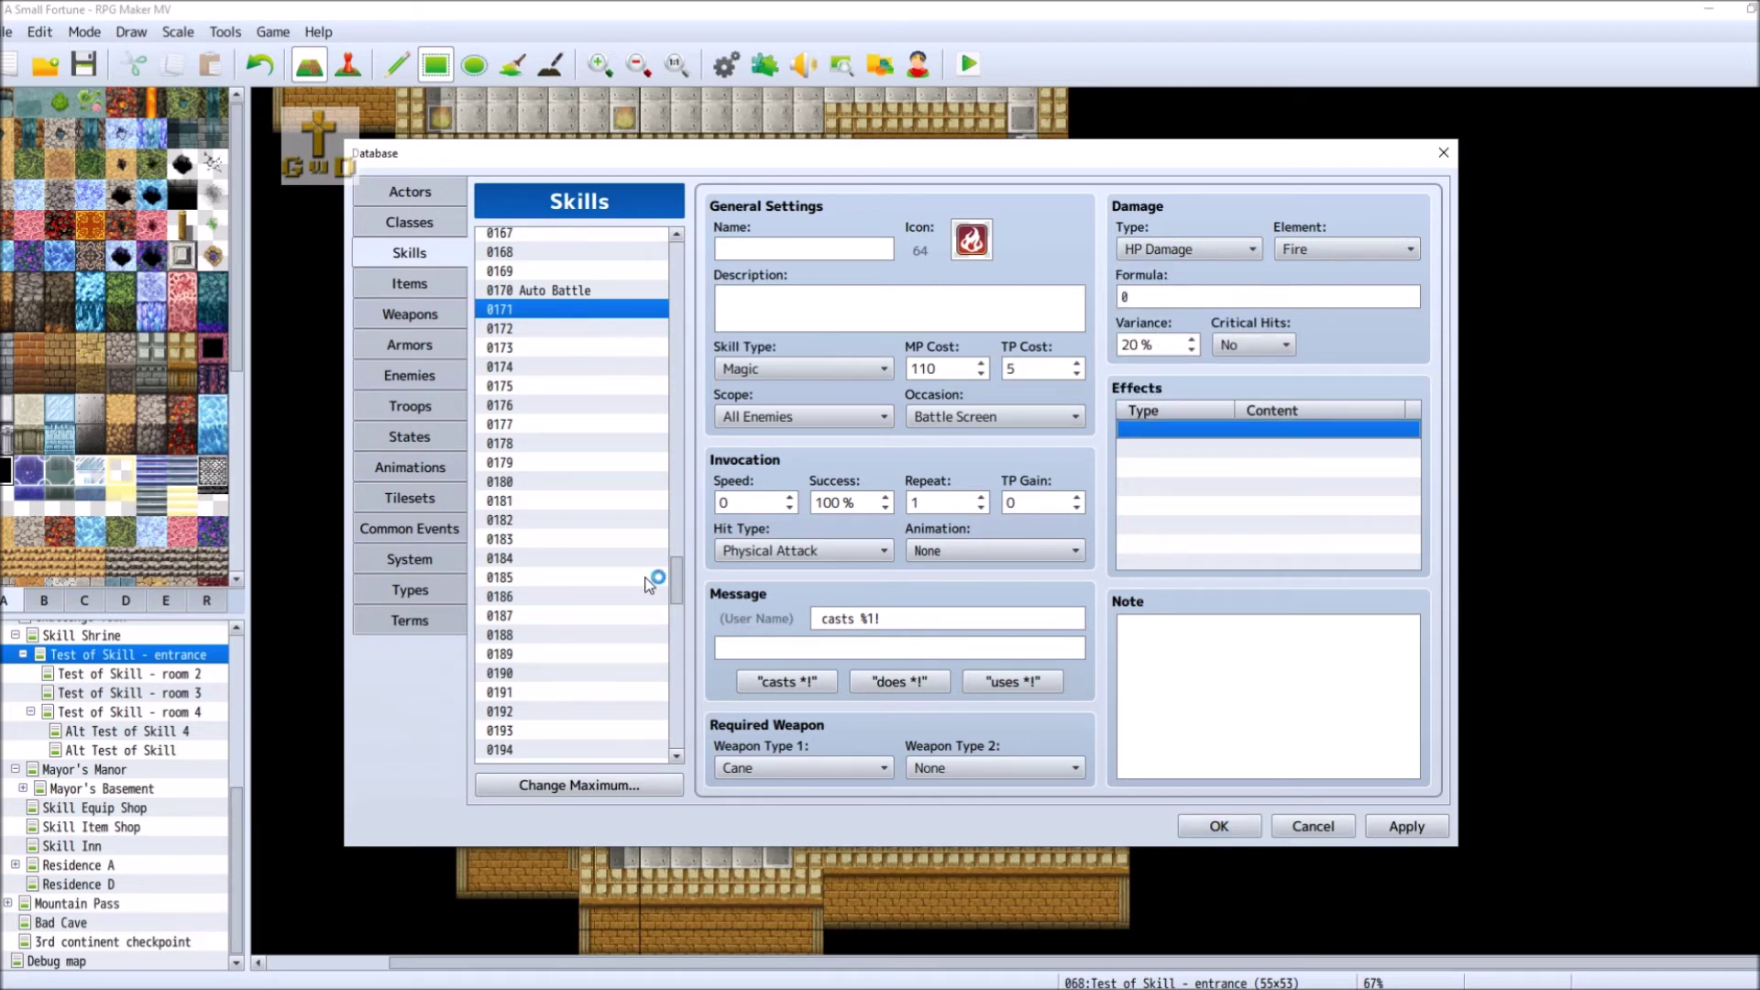
- Copy the damage formula "a.atk * 4 - b.mdf * 2" from skill 0100 Flame Strike
{"action": "left_click_drag", "start_coordinate": [678, 583], "coordinate": [685, 537]}
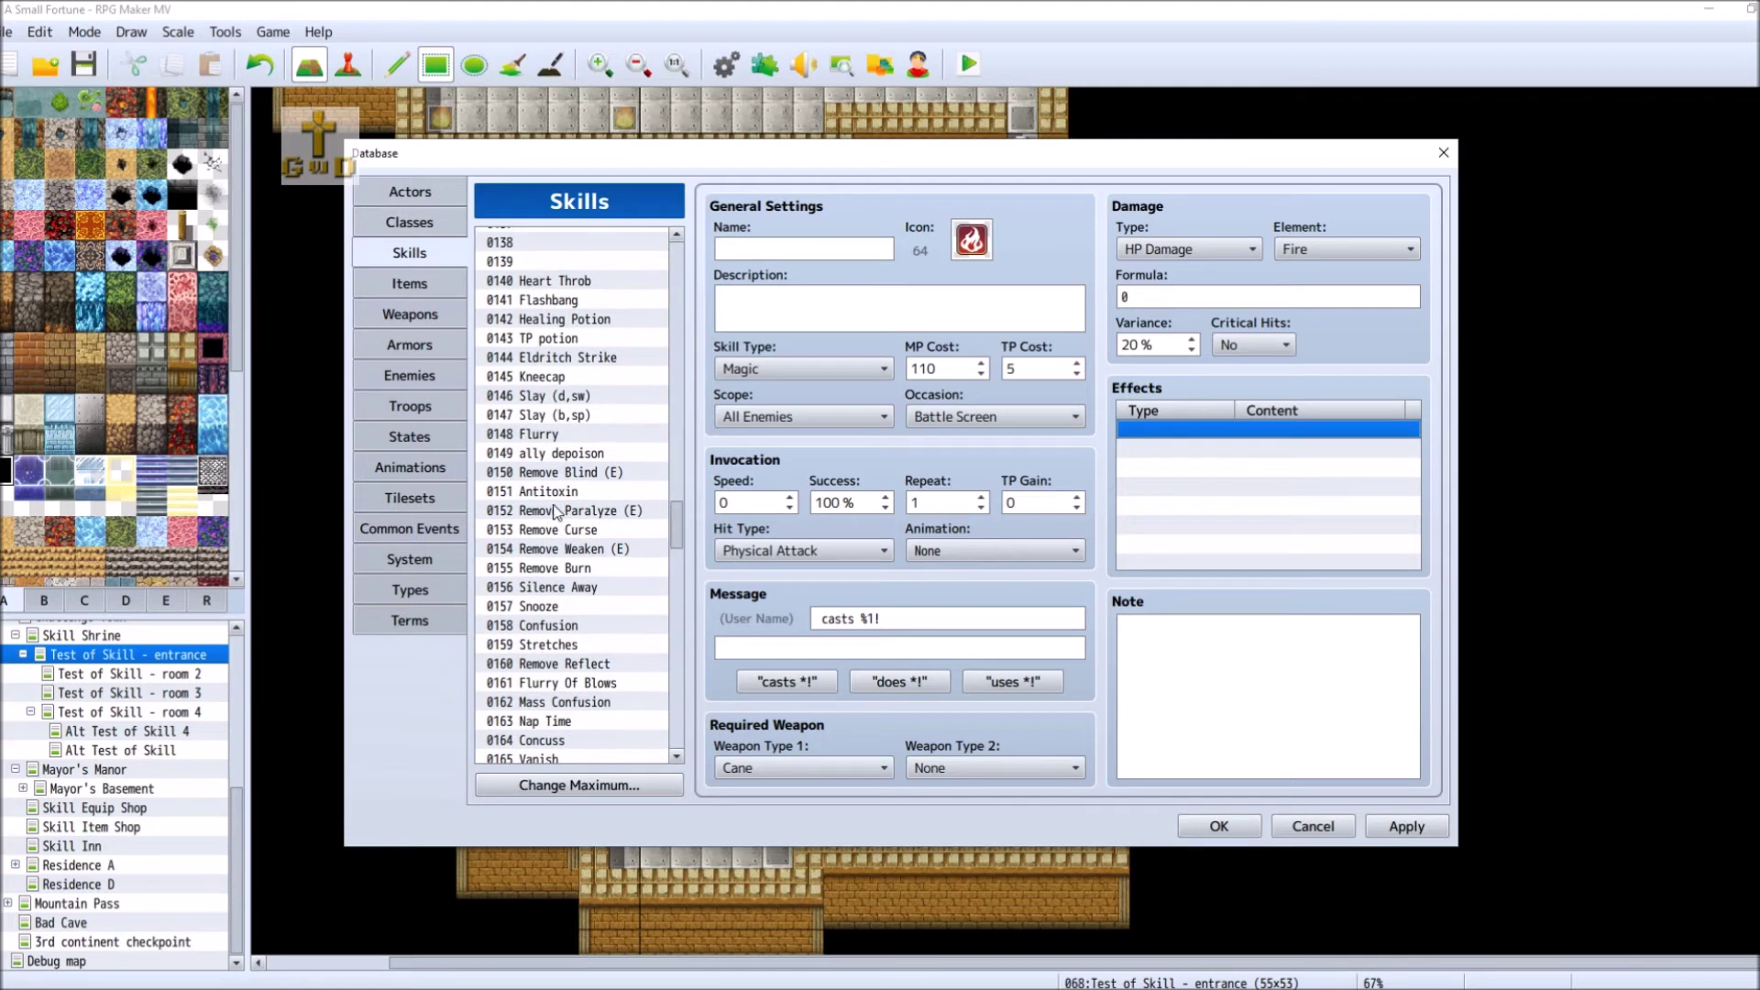
{"action": "scroll", "coordinate": [580, 478], "scroll_direction": "up", "scroll_amount": 4}
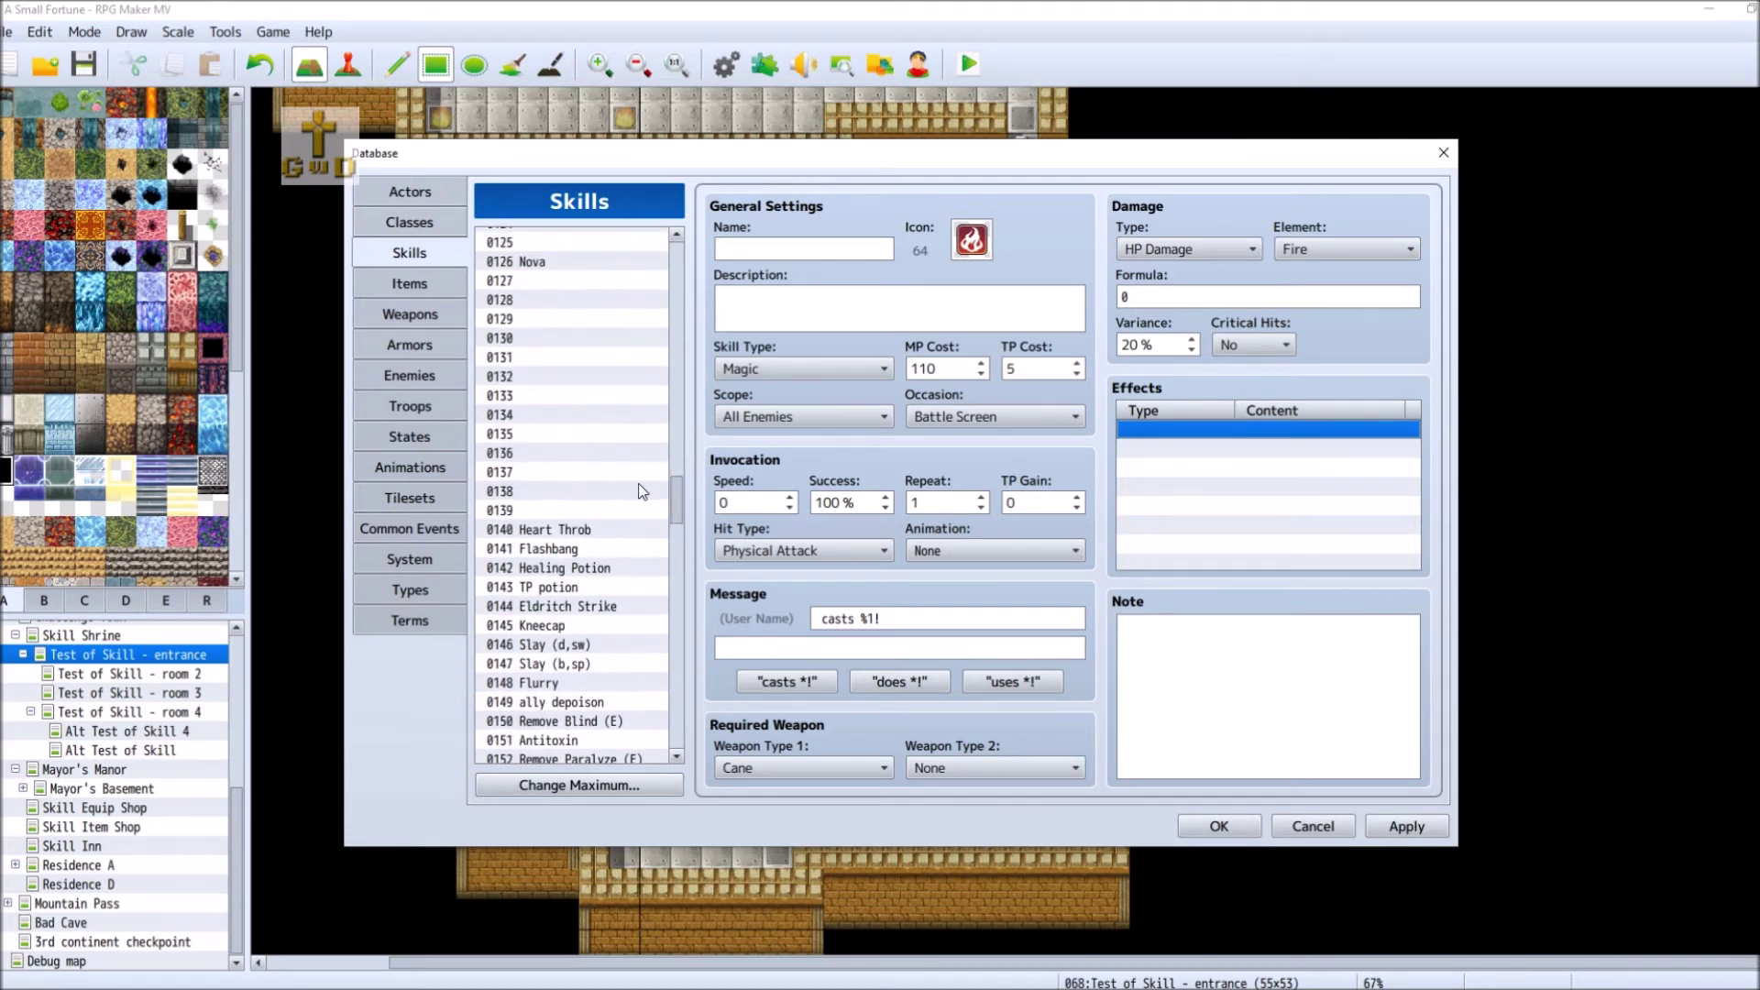
{"action": "left_click_drag", "start_coordinate": [675, 495], "coordinate": [676, 438]}
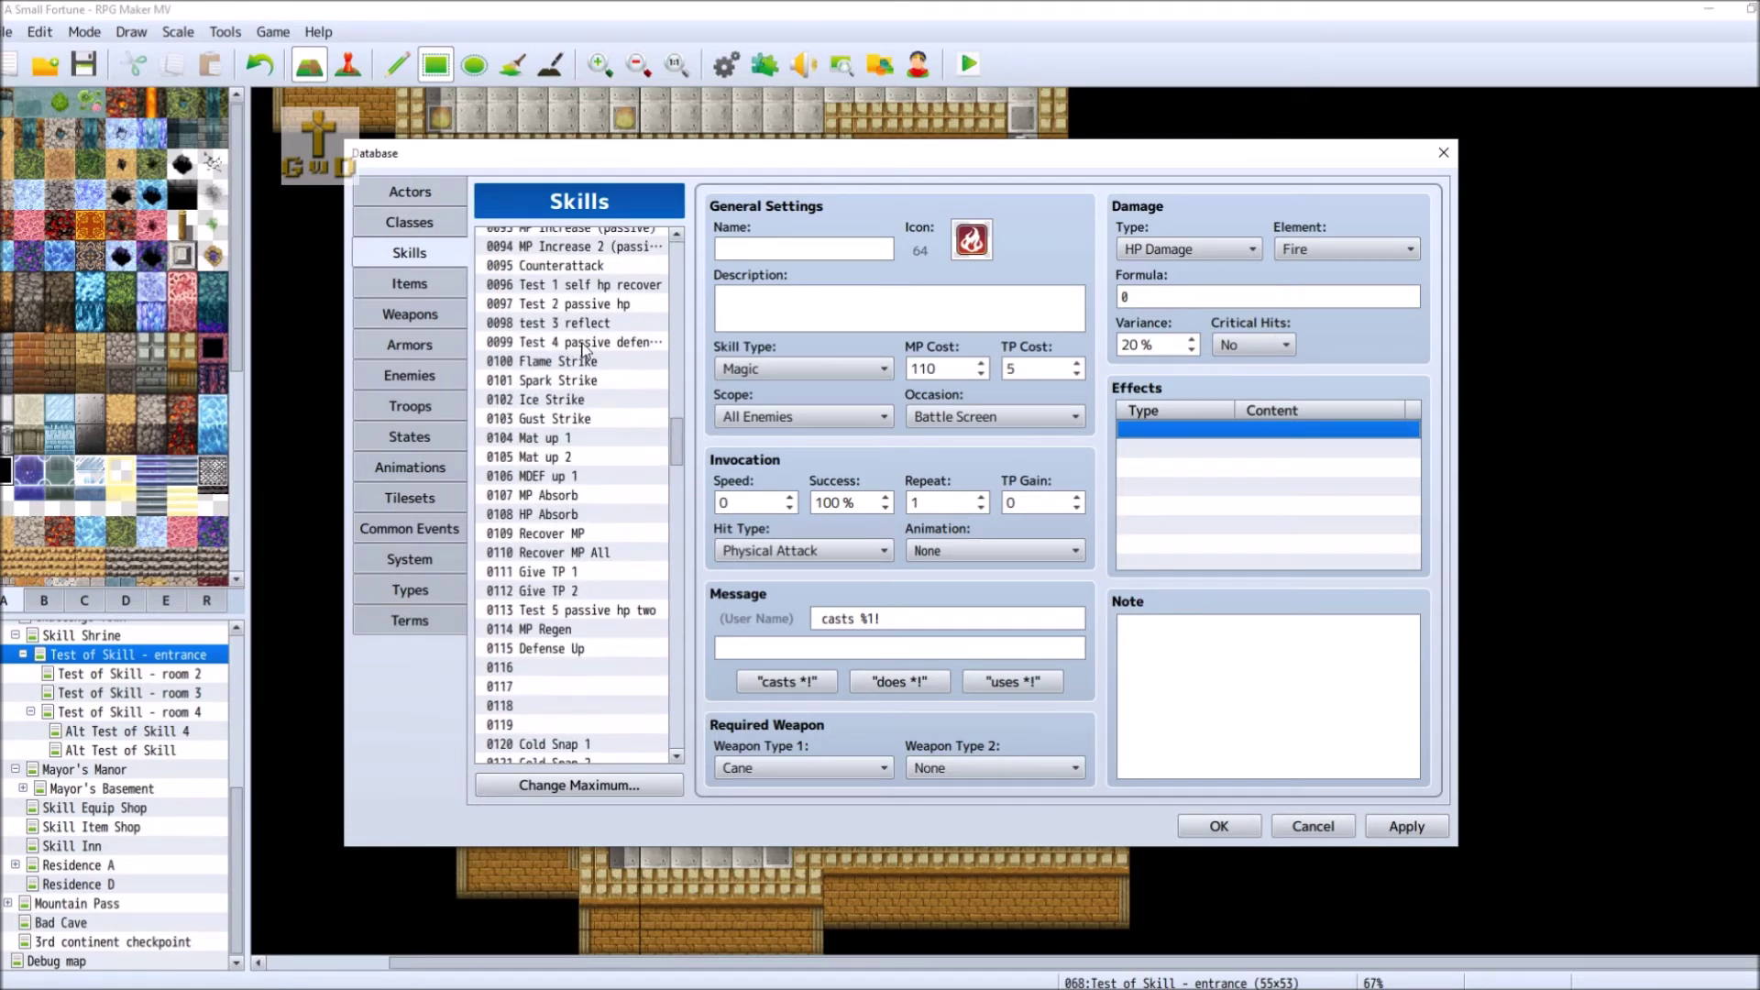
{"action": "left_click", "coordinate": [648, 368]}
{"action": "left_click_drag", "start_coordinate": [1120, 297], "coordinate": [1282, 297]}
{"action": "right_click", "coordinate": [1285, 303]}
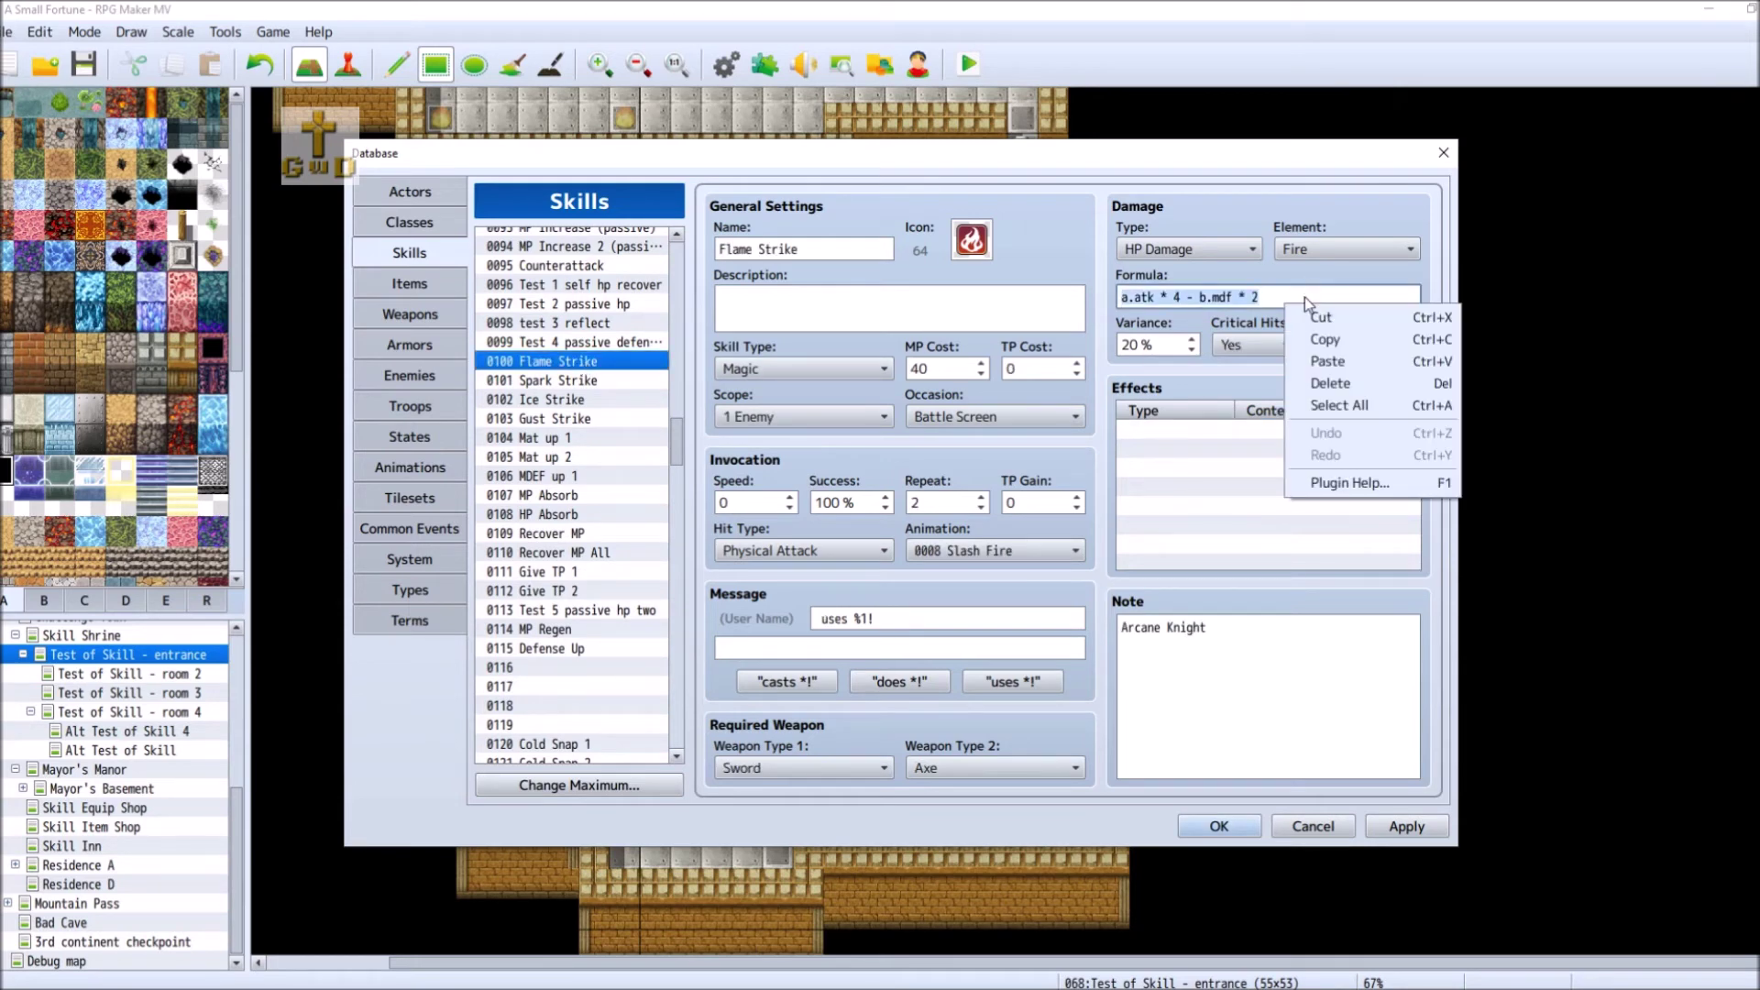
{"action": "left_click", "coordinate": [1366, 339]}
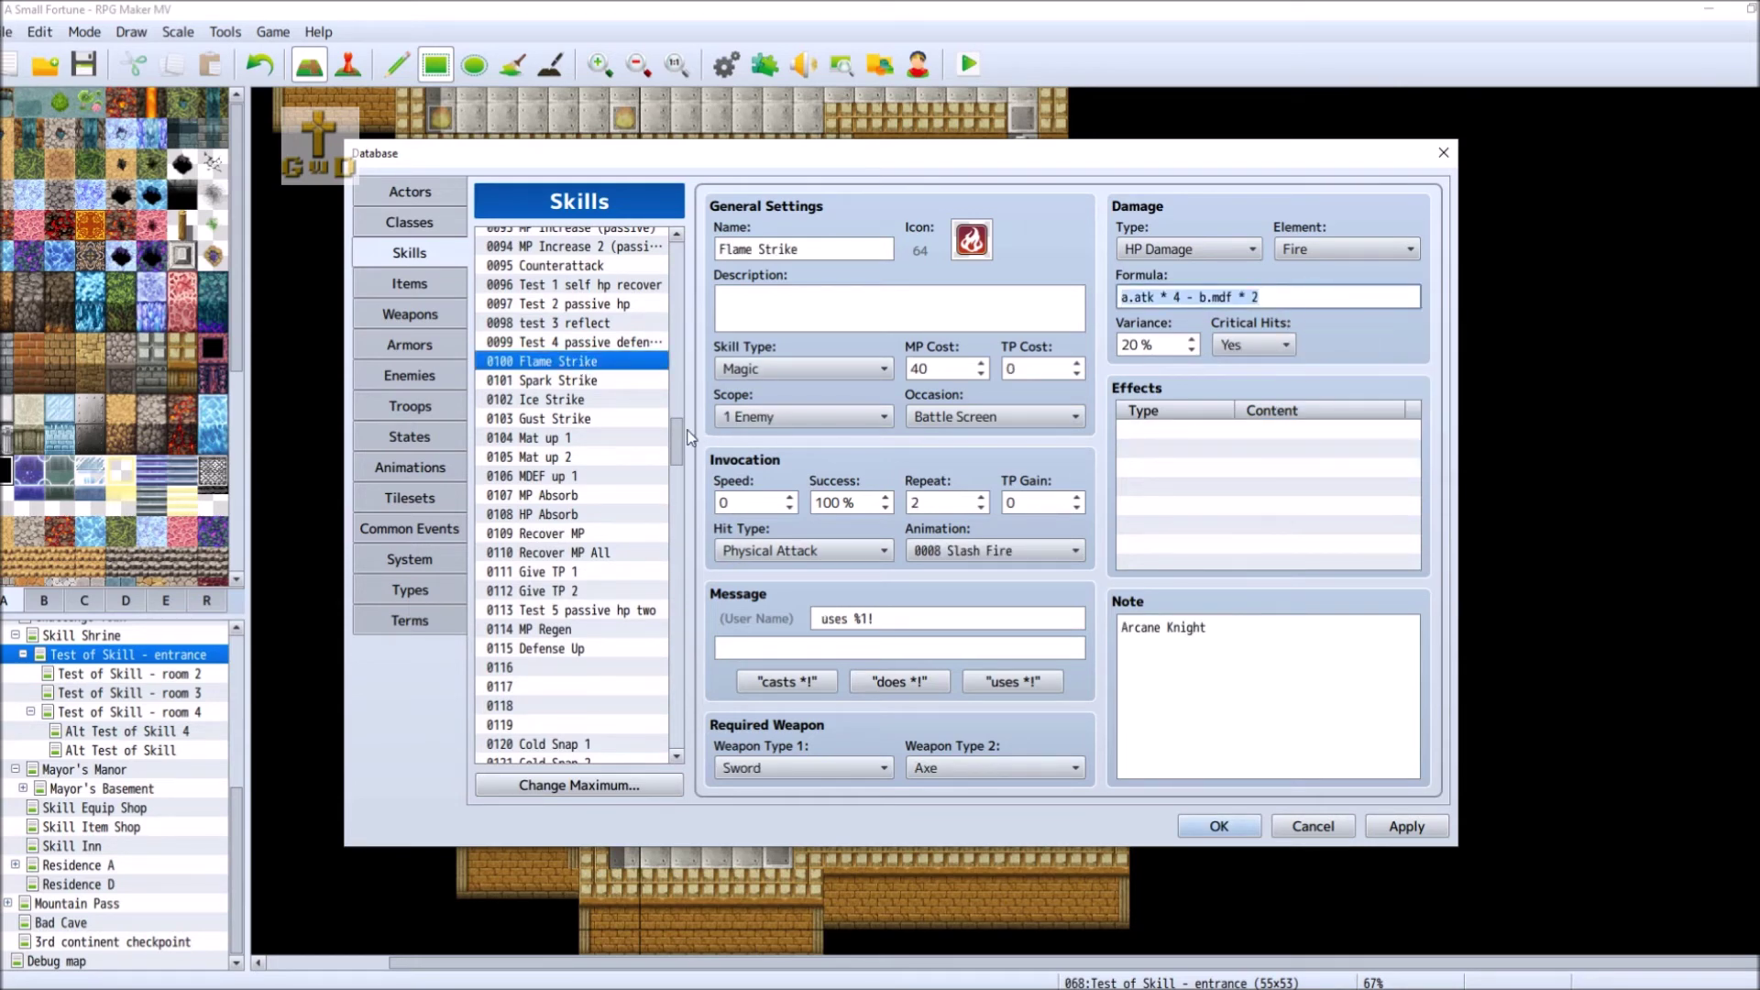
- Paste the copied formula over skill 0171's damage formula and enable its critical hits
{"action": "scroll", "coordinate": [686, 485], "scroll_direction": "down", "scroll_amount": 3}
{"action": "left_click_drag", "start_coordinate": [684, 481], "coordinate": [697, 579]}
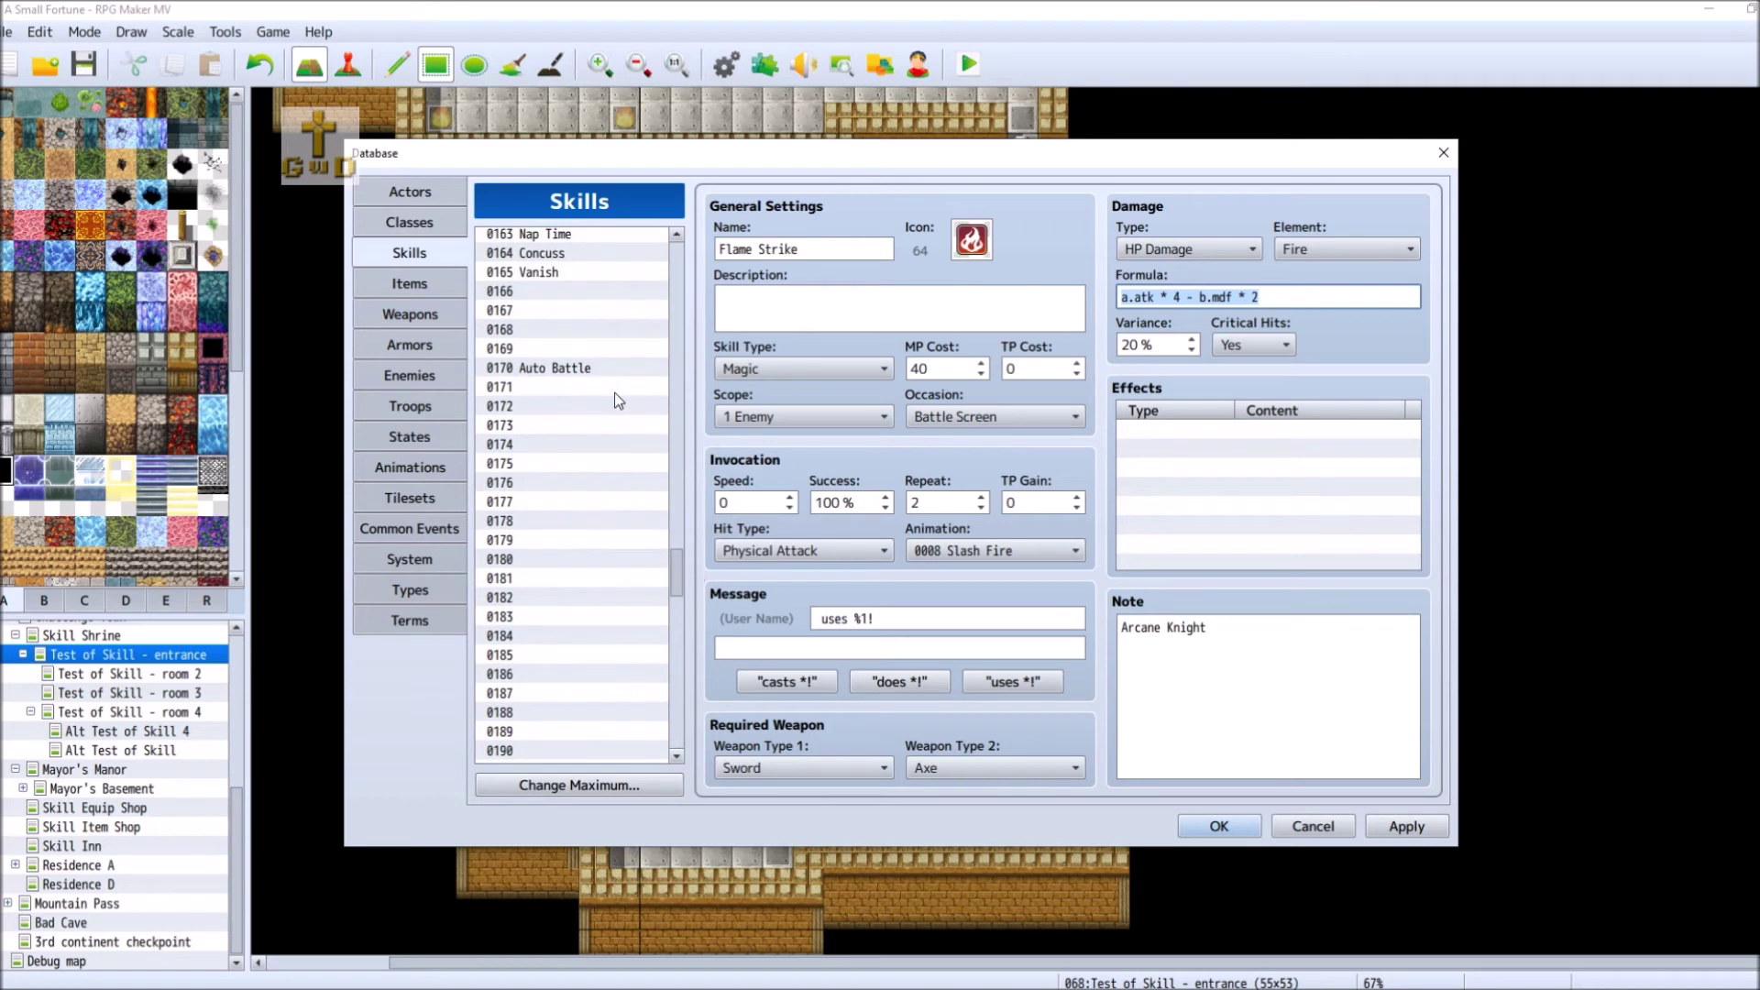
{"action": "left_click", "coordinate": [614, 389]}
{"action": "right_click", "coordinate": [1165, 295]}
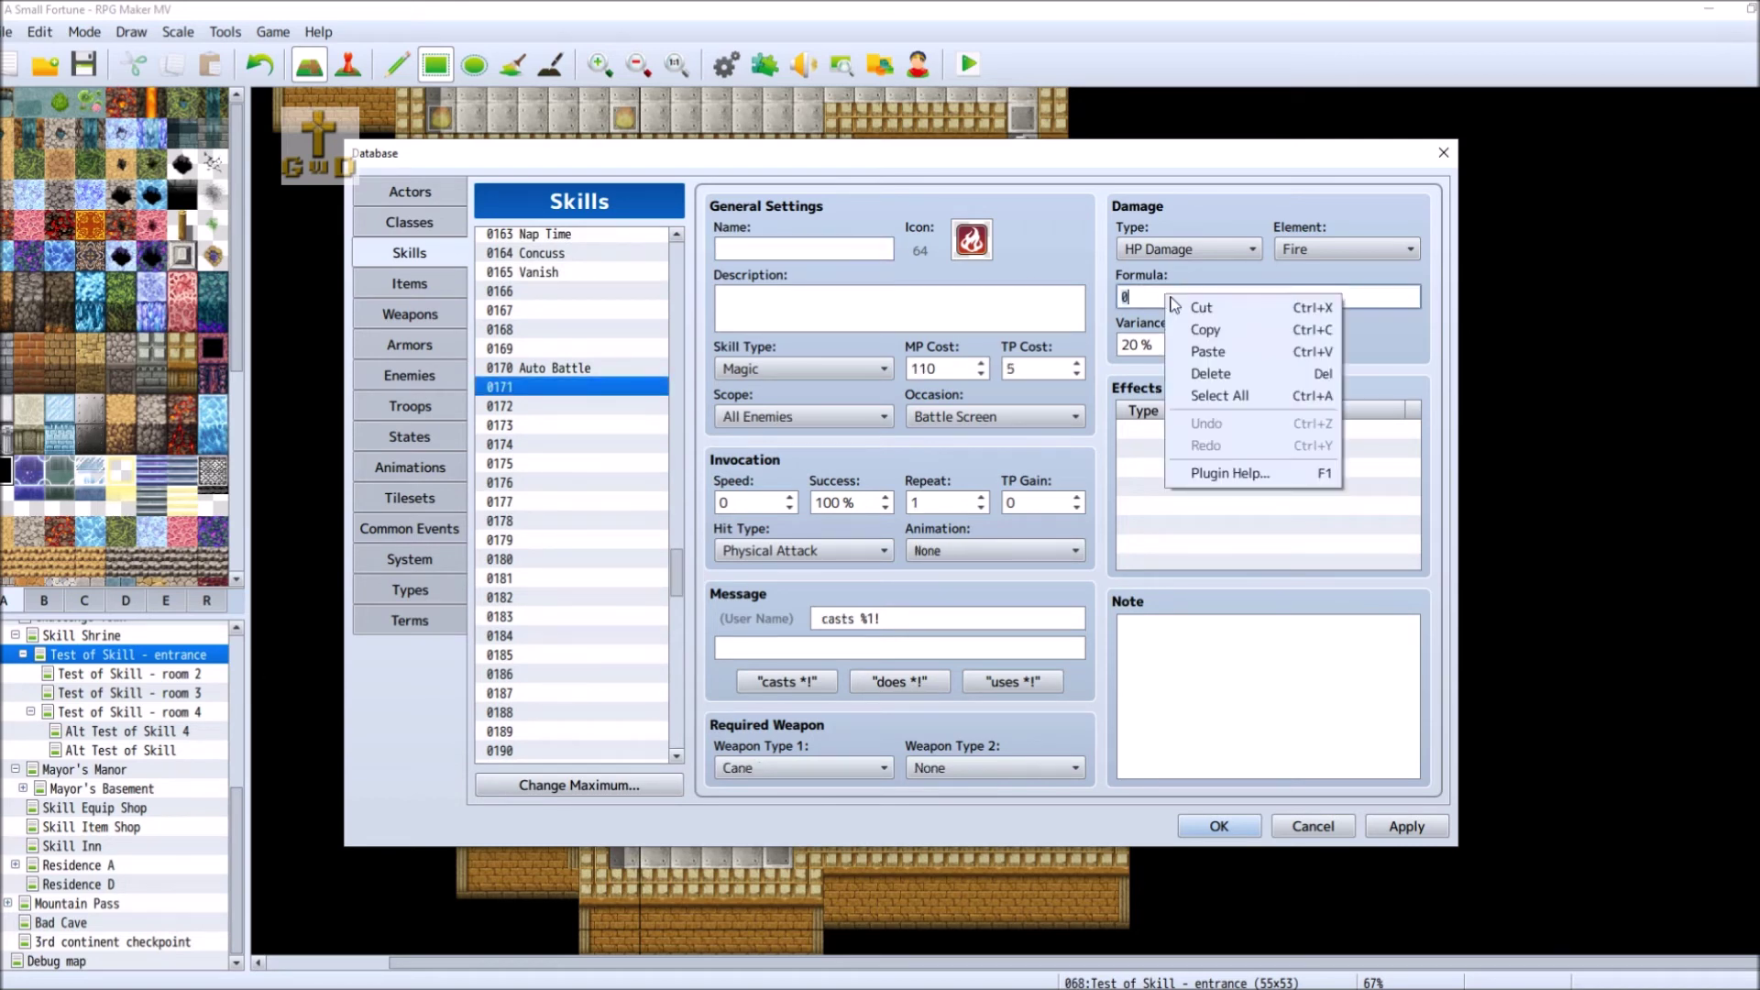
{"action": "left_click", "coordinate": [1208, 352]}
{"action": "left_click", "coordinate": [781, 249]}
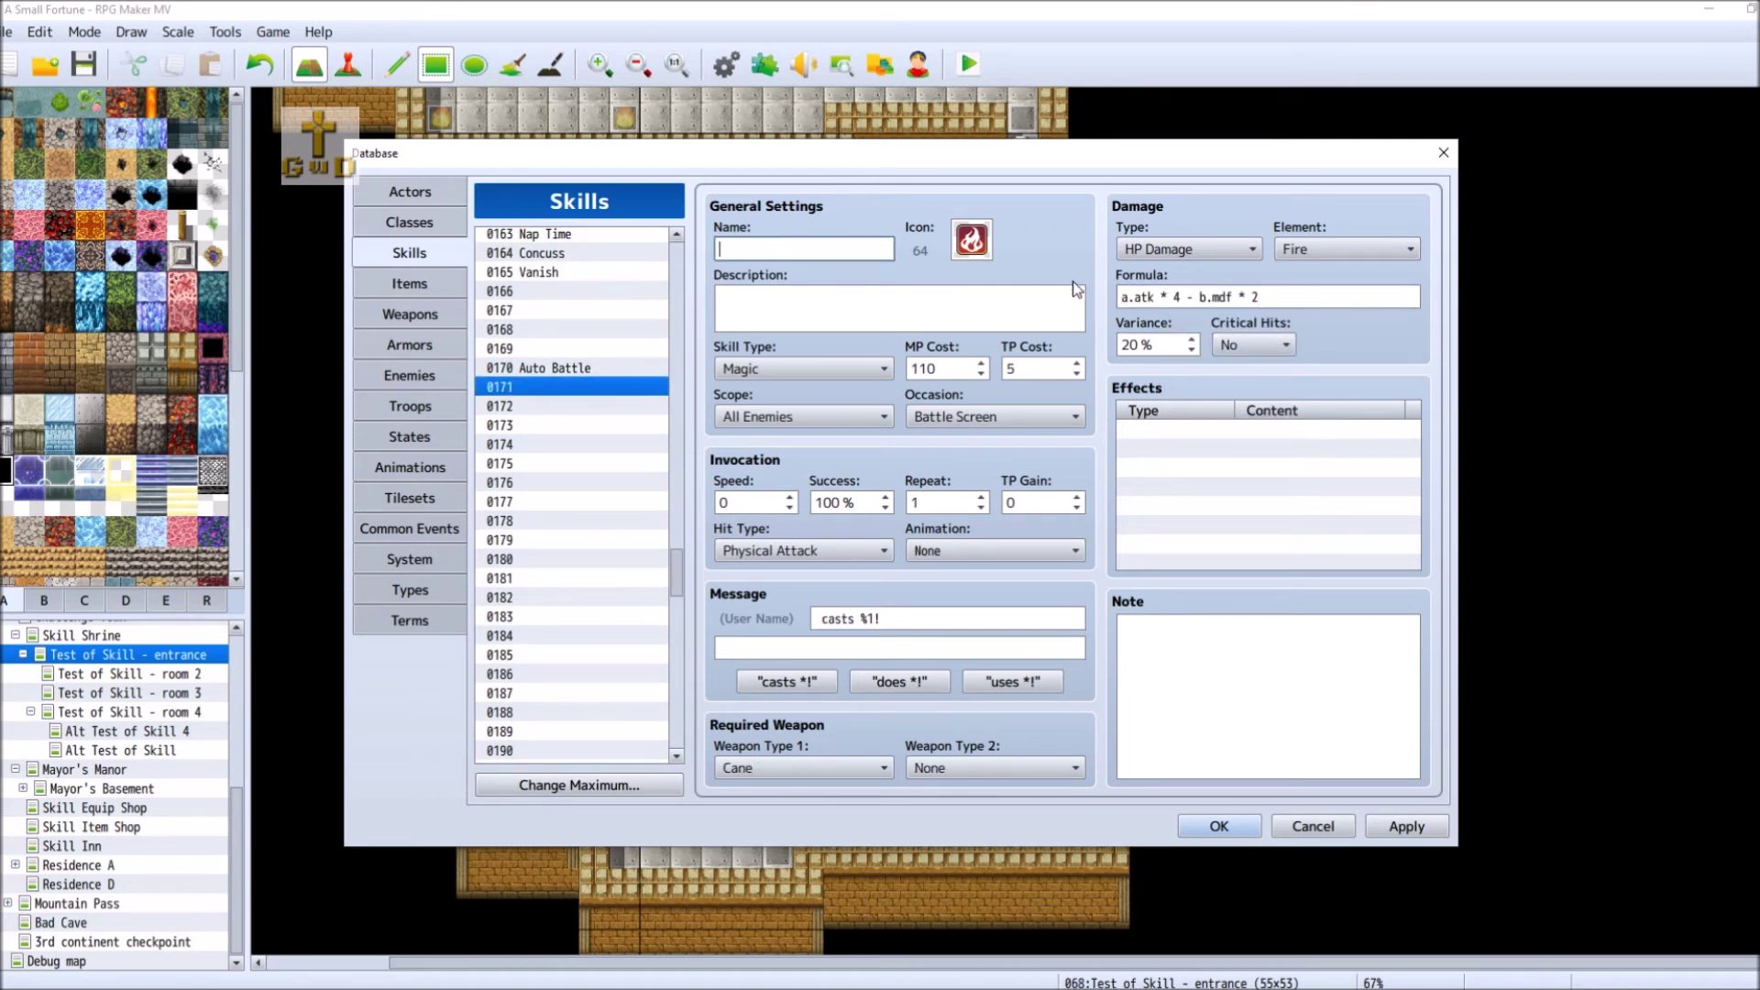
{"action": "left_click", "coordinate": [1274, 344]}
{"action": "left_click", "coordinate": [1261, 379]}
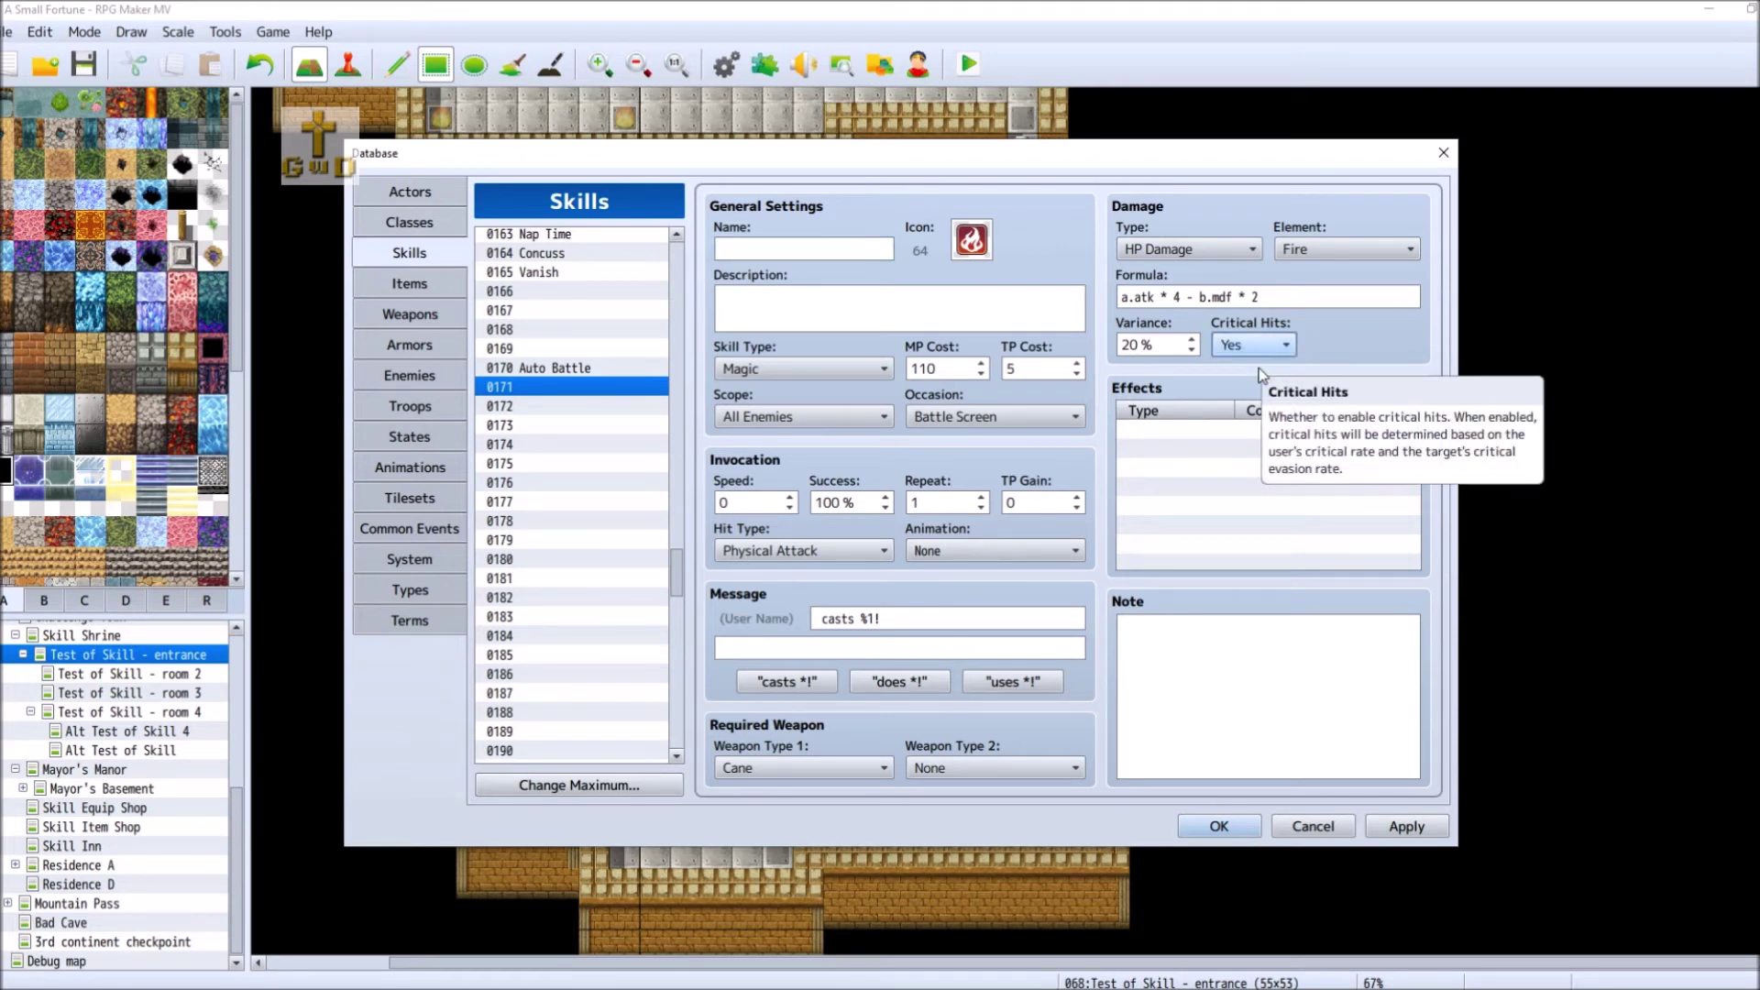
- Name skill 0171 "Inferno Strike" and give it the description "Hits all enemies"
{"action": "left_click", "coordinate": [767, 249]}
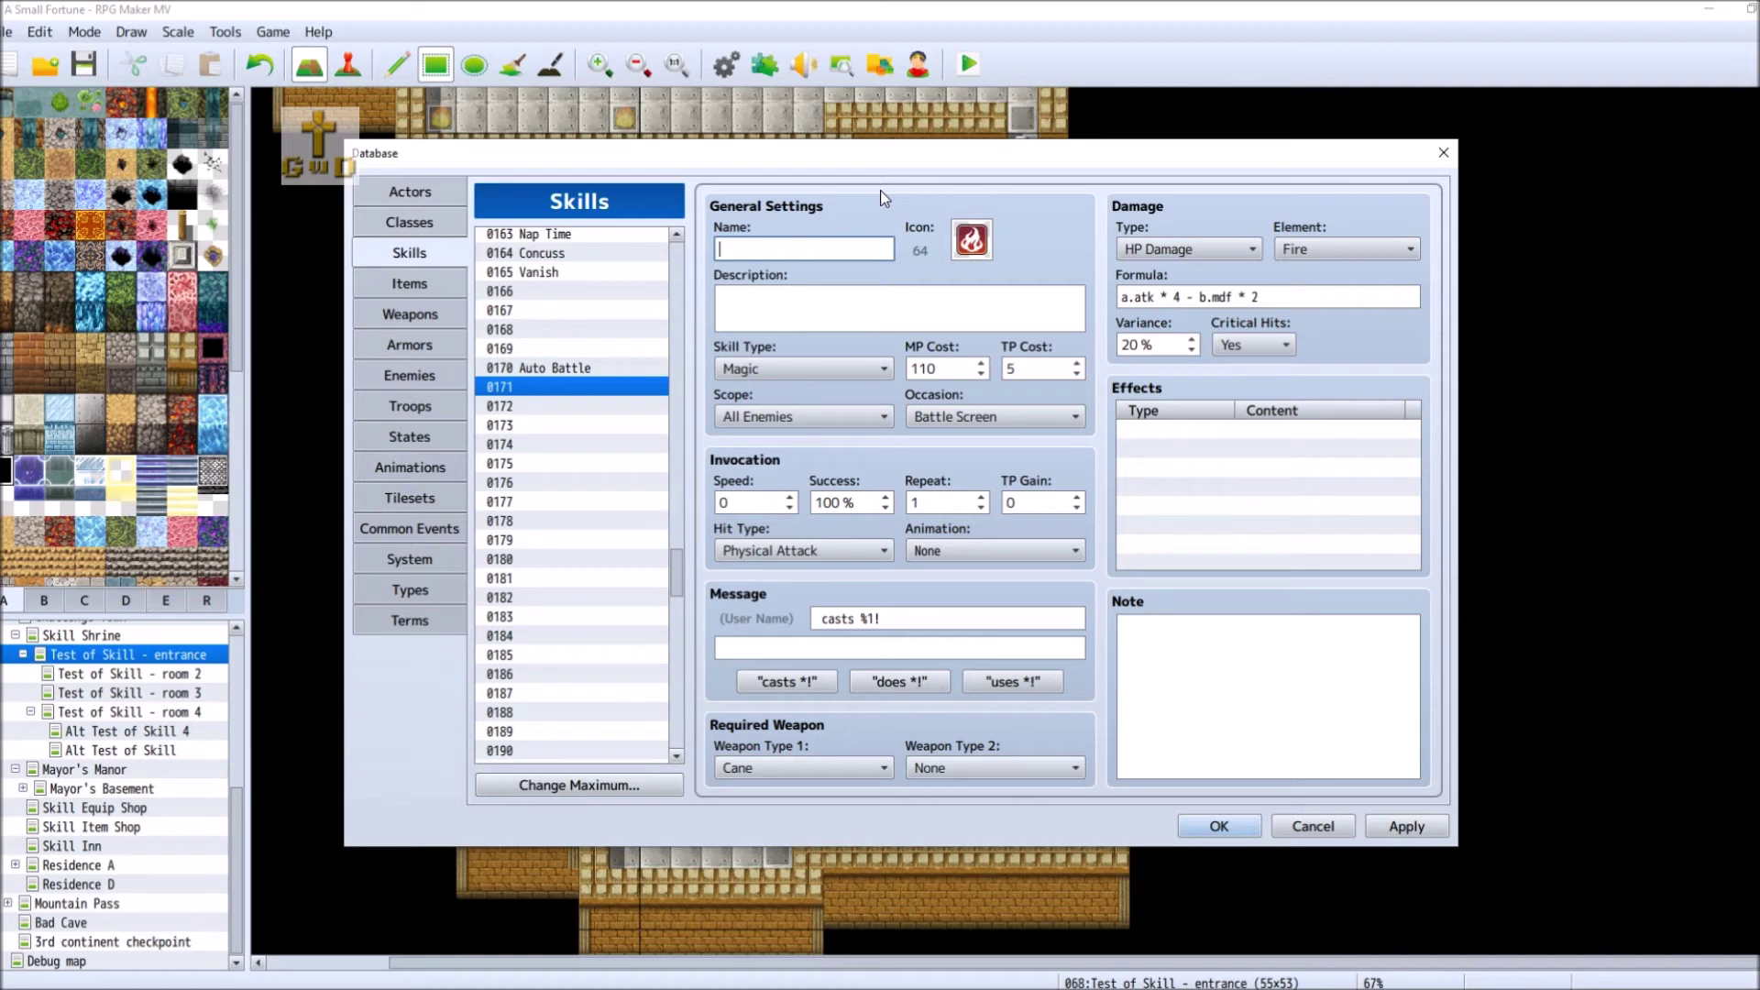
{"action": "type", "text": "Inferno Strike"}
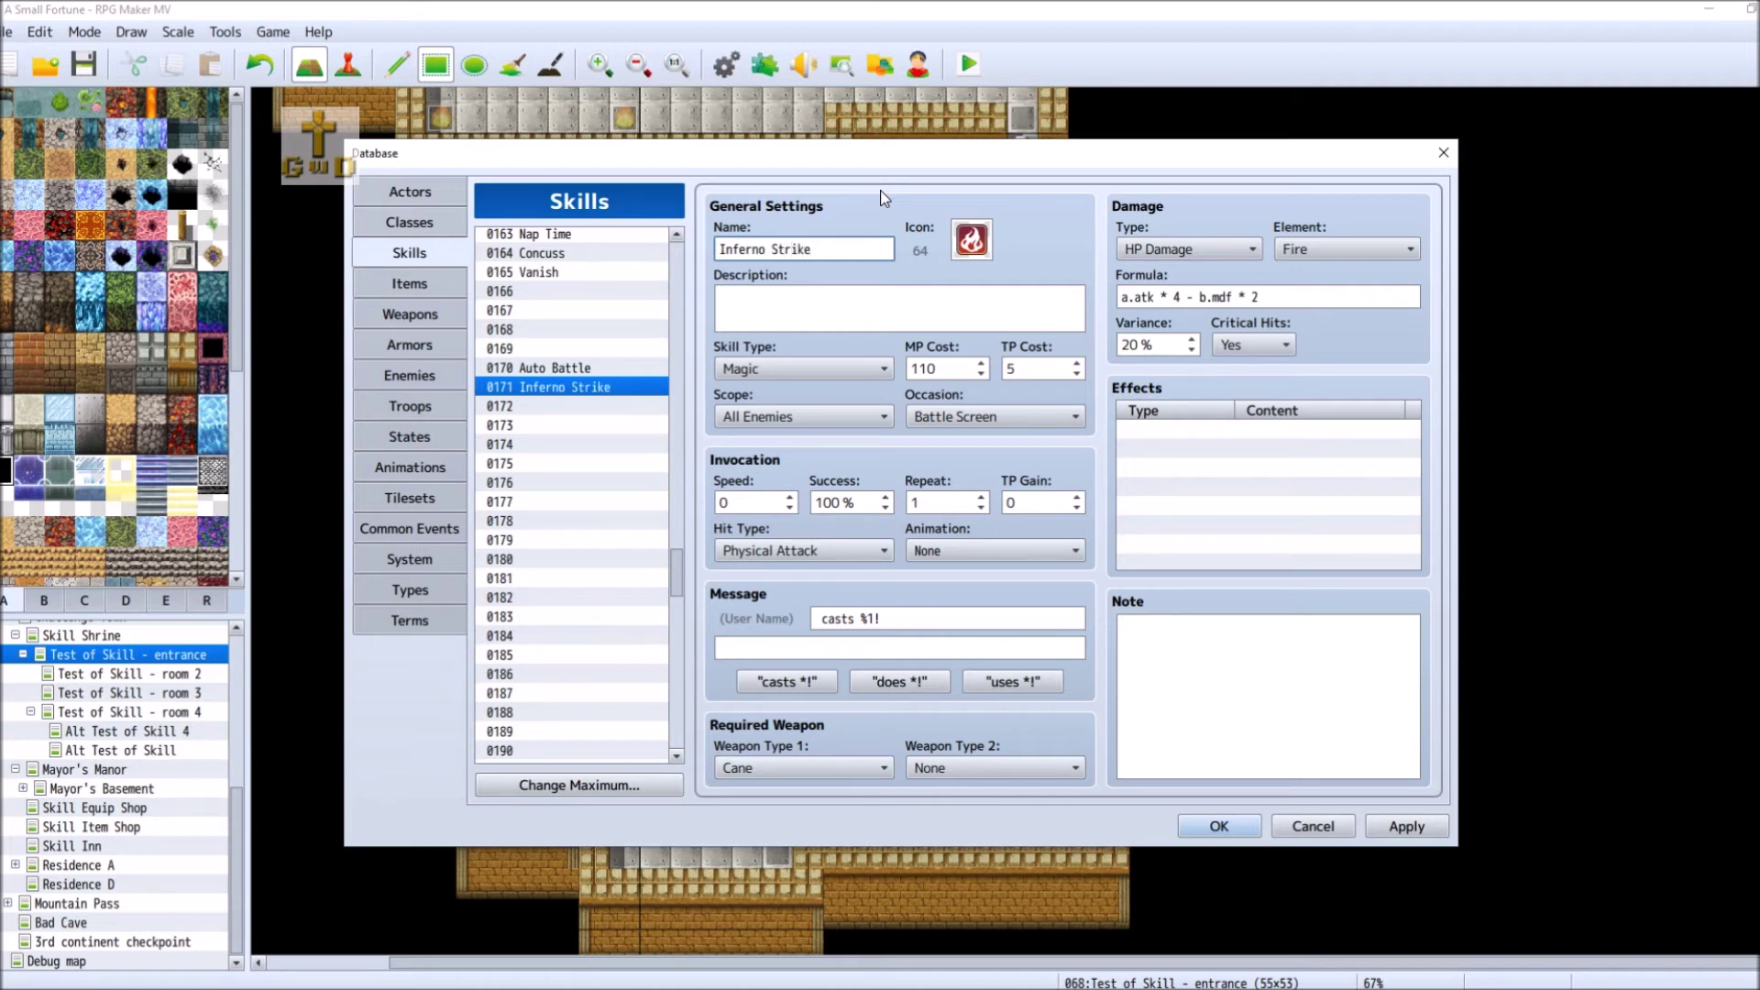
{"action": "left_click", "coordinate": [801, 306]}
{"action": "type", "text": "Hi"}
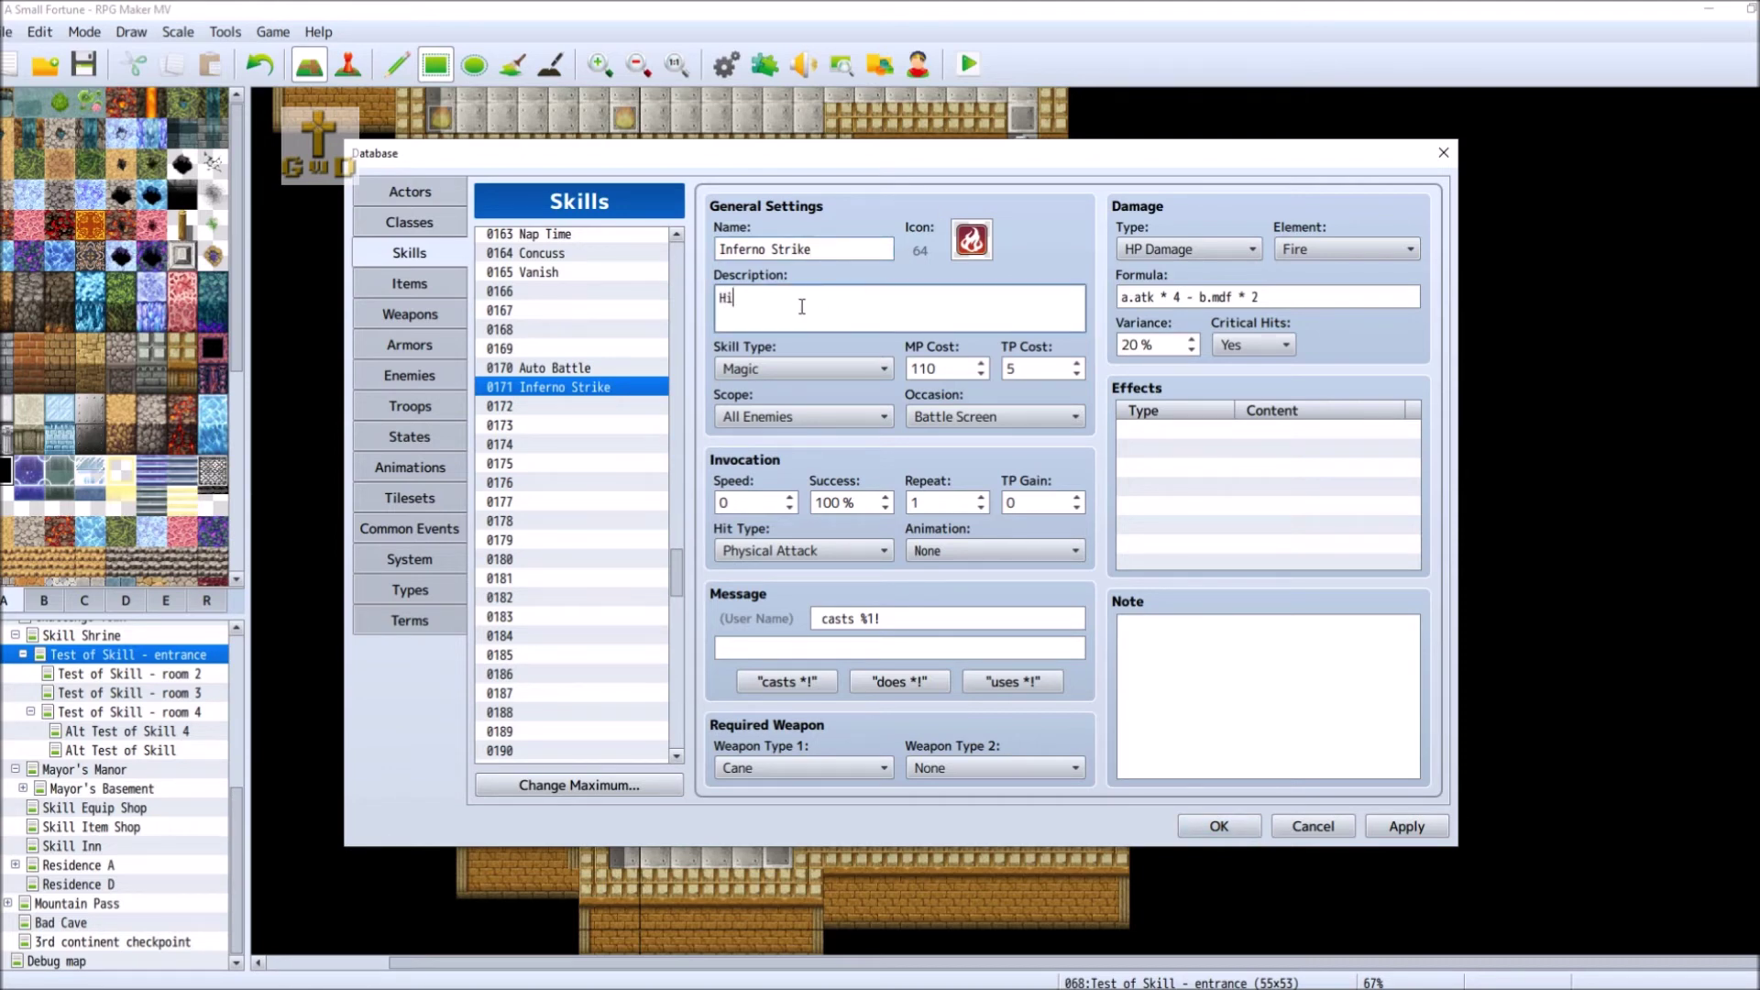
{"action": "type", "text": "ts all enemies"}
- Add the note "Arcane Knight" to Inferno Strike and set its required weapon types to Sword and Axe
{"action": "left_click", "coordinate": [1216, 647]}
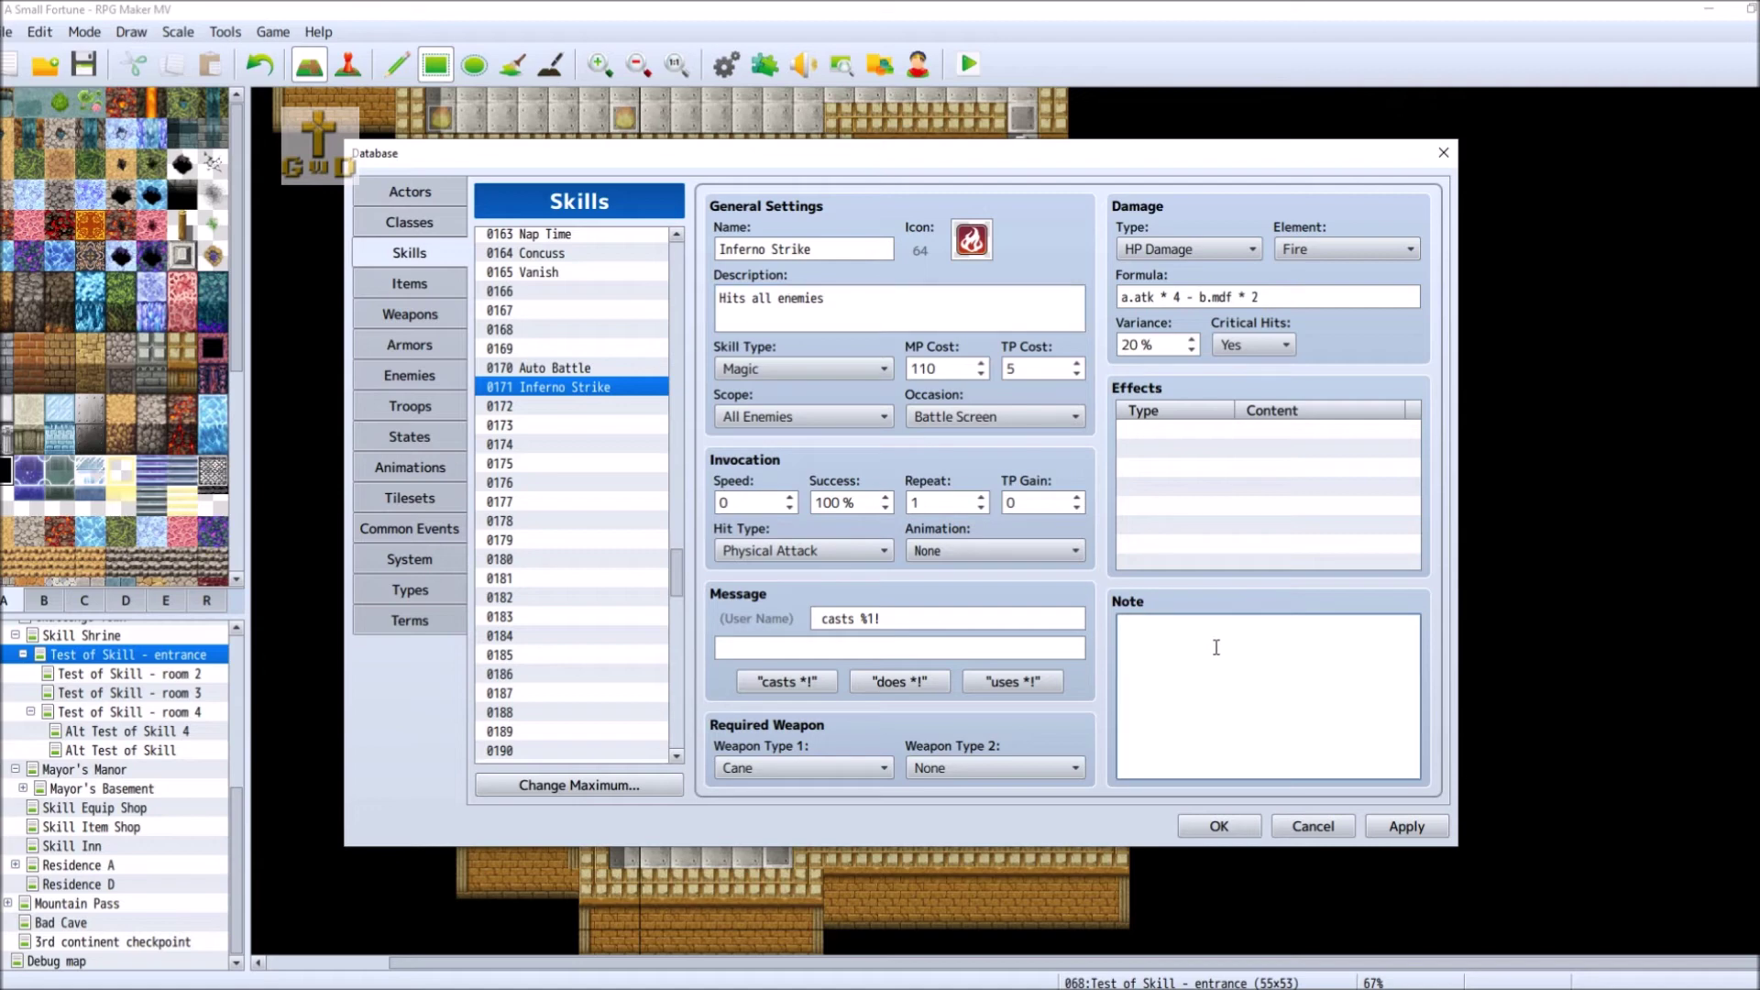
{"action": "type", "text": "Arcane Knight"}
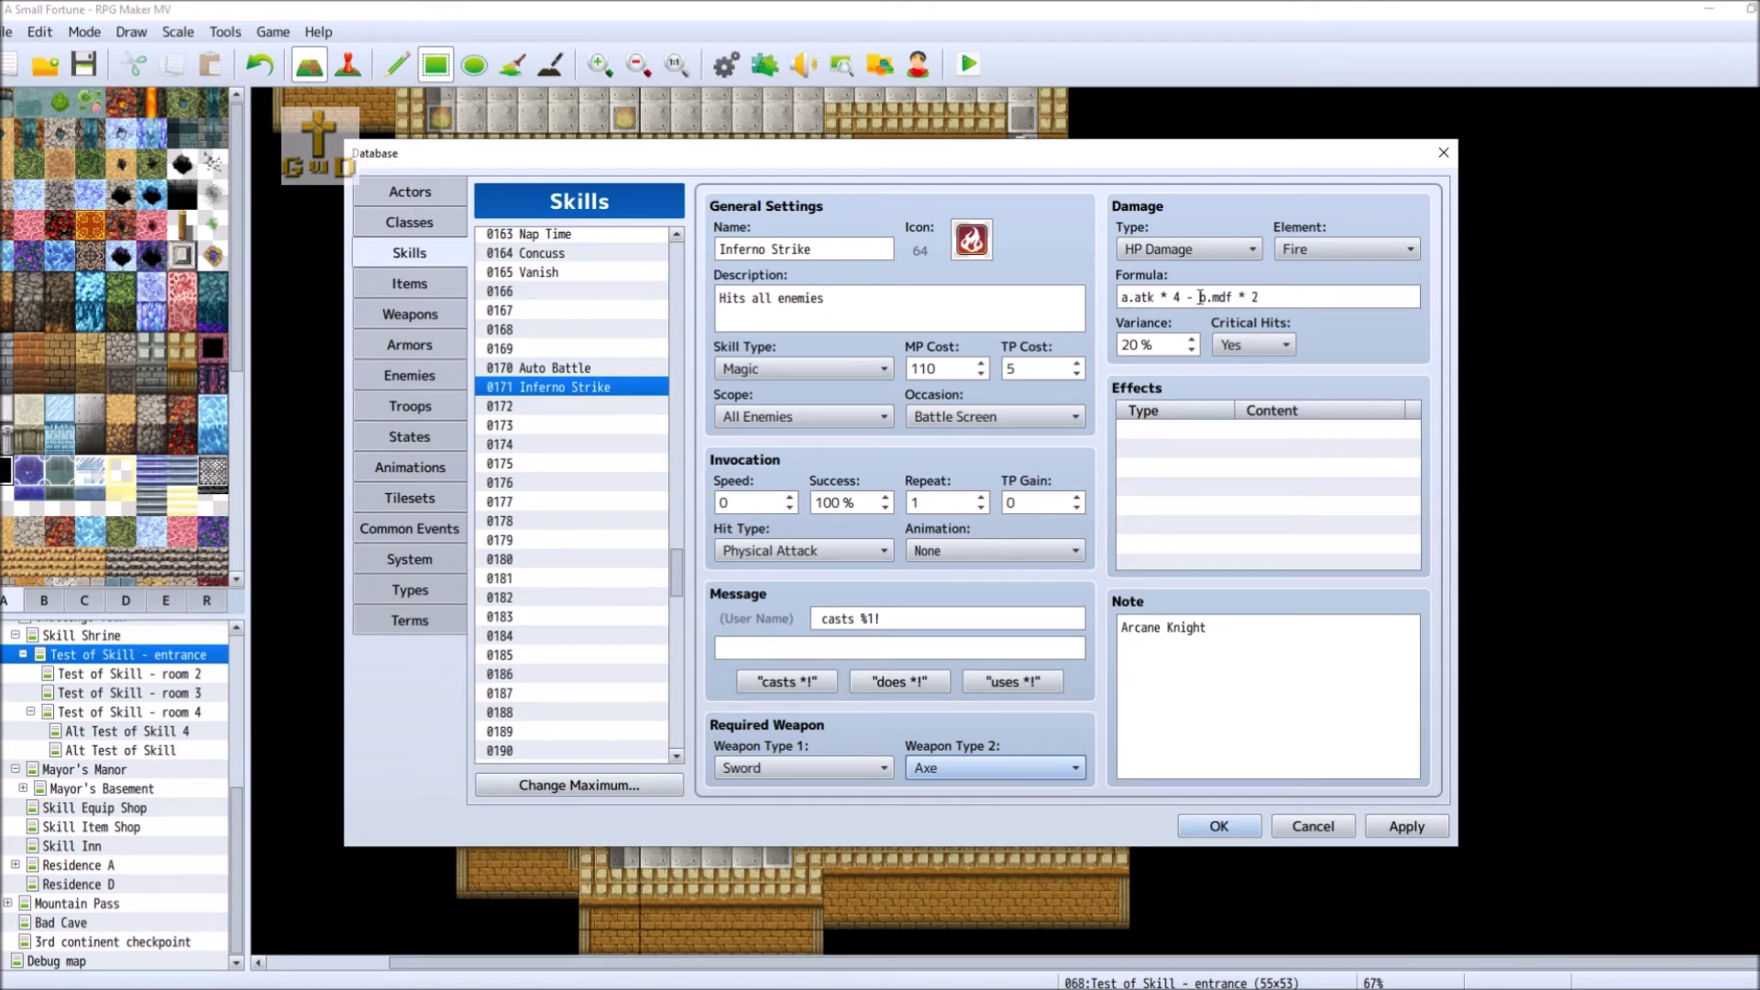
{"action": "mouse_move", "coordinate": [1273, 296]}
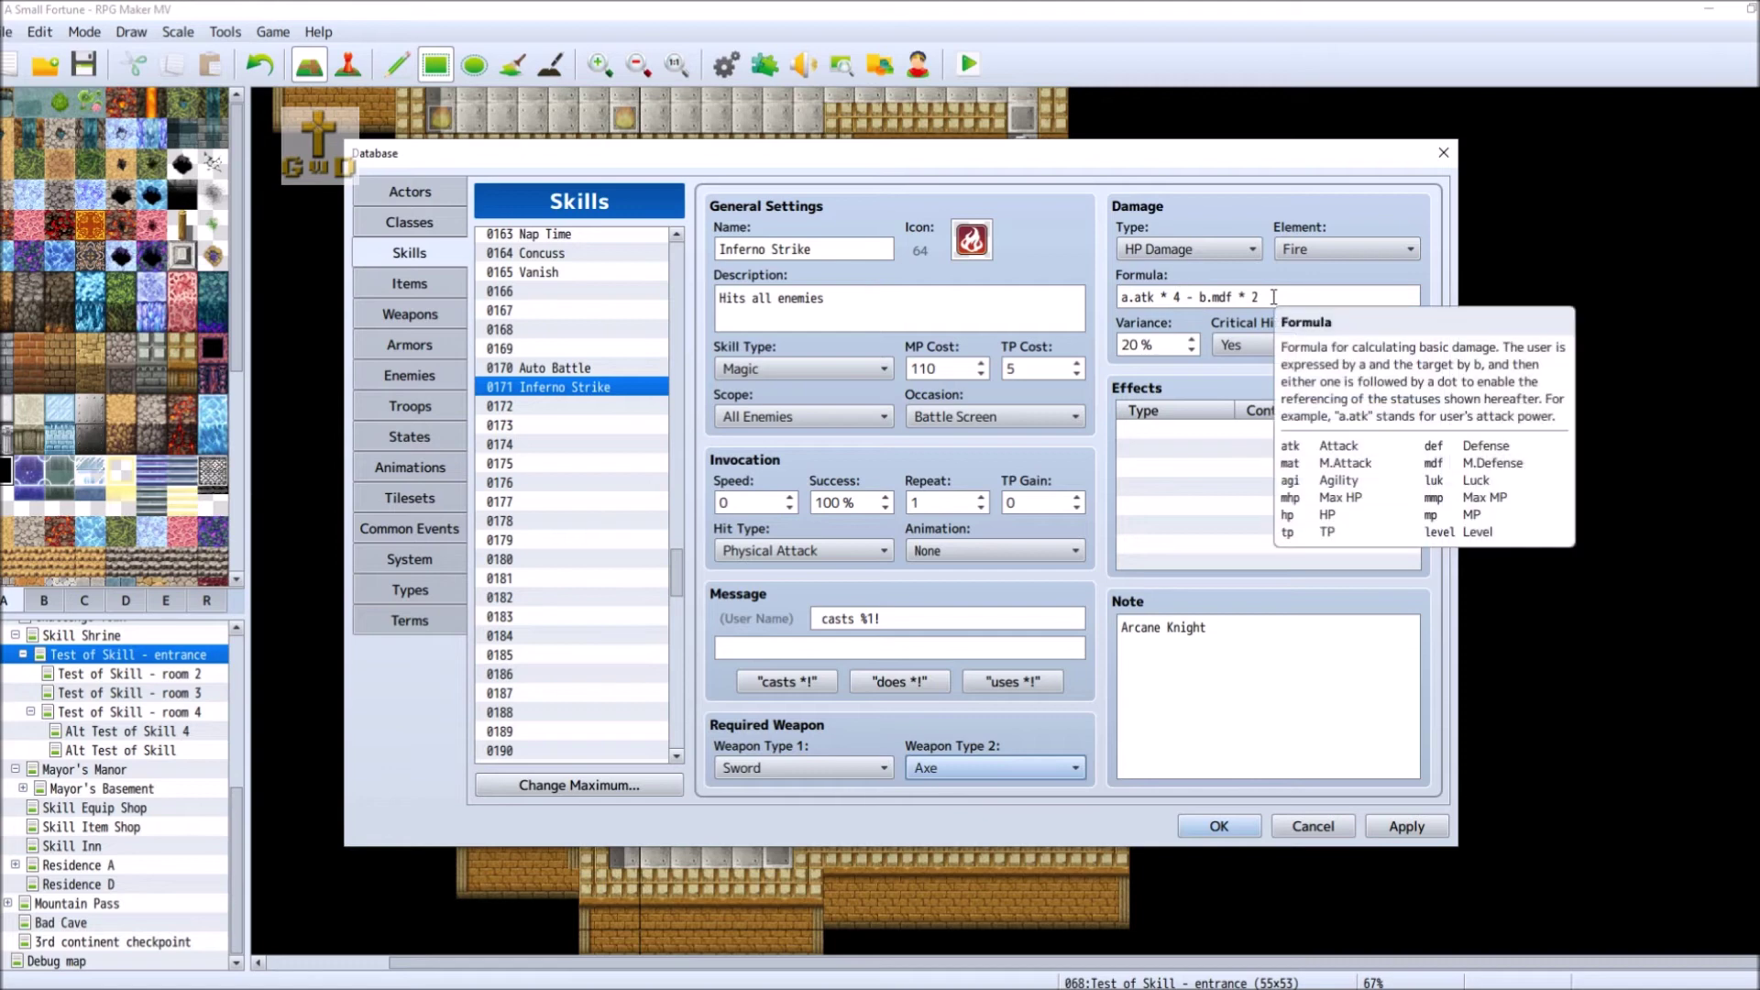
- Set Inferno Strike's TP Gain to 5 and apply the database changes
{"action": "left_click", "coordinate": [1078, 498]}
{"action": "left_click", "coordinate": [1078, 497]}
{"action": "left_click", "coordinate": [1078, 497]}
{"action": "left_click", "coordinate": [1078, 498]}
{"action": "left_click", "coordinate": [1078, 497]}
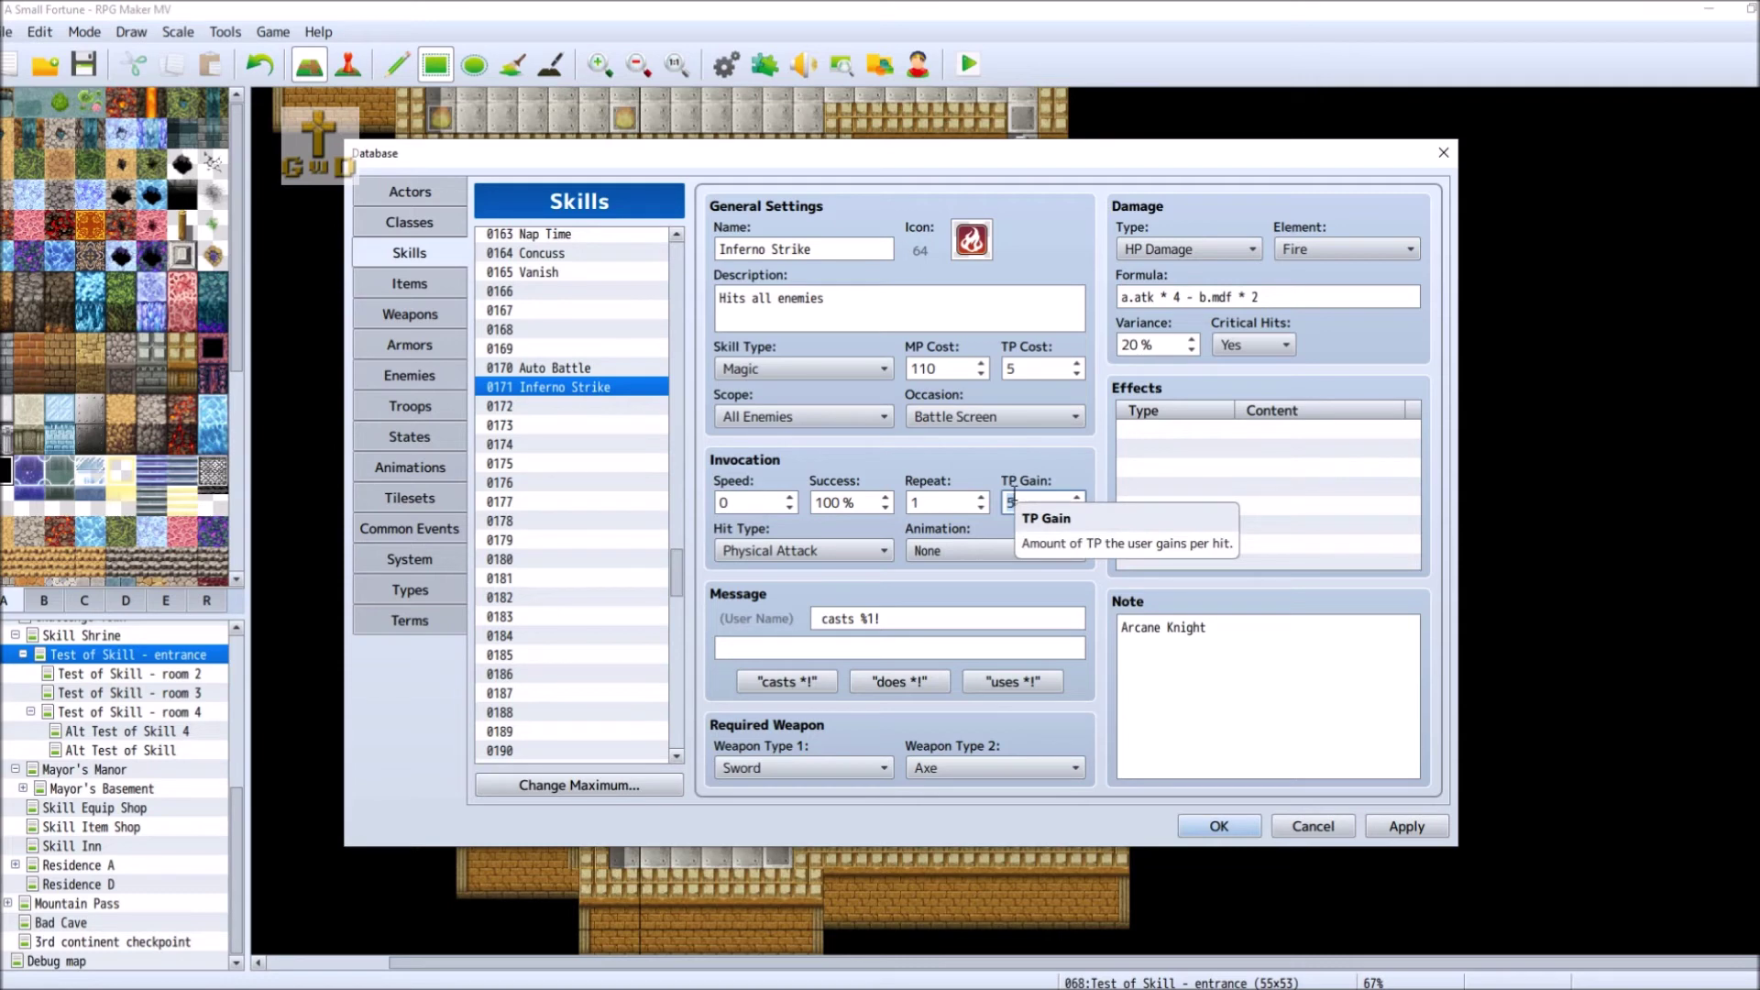
{"action": "left_click", "coordinate": [1437, 825]}
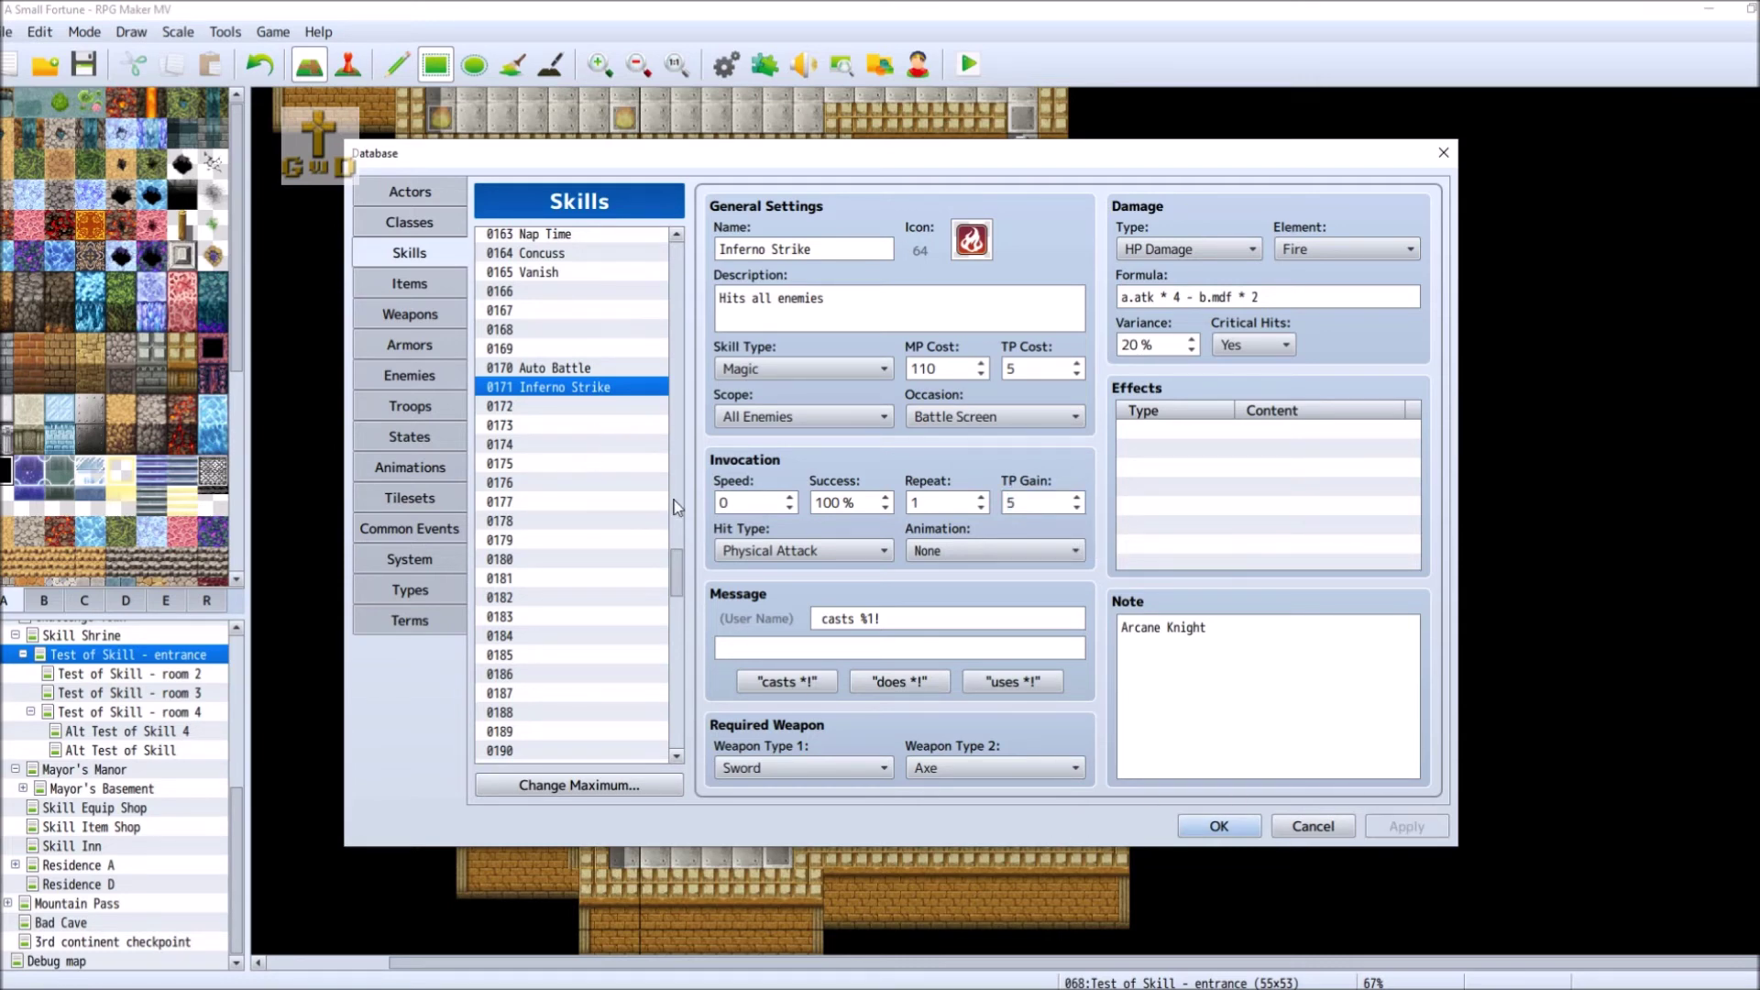
- Duplicate Inferno Strike from slot 0171 into the empty skill slots 0172, 0173 and 0174
{"action": "right_click", "coordinate": [583, 386]}
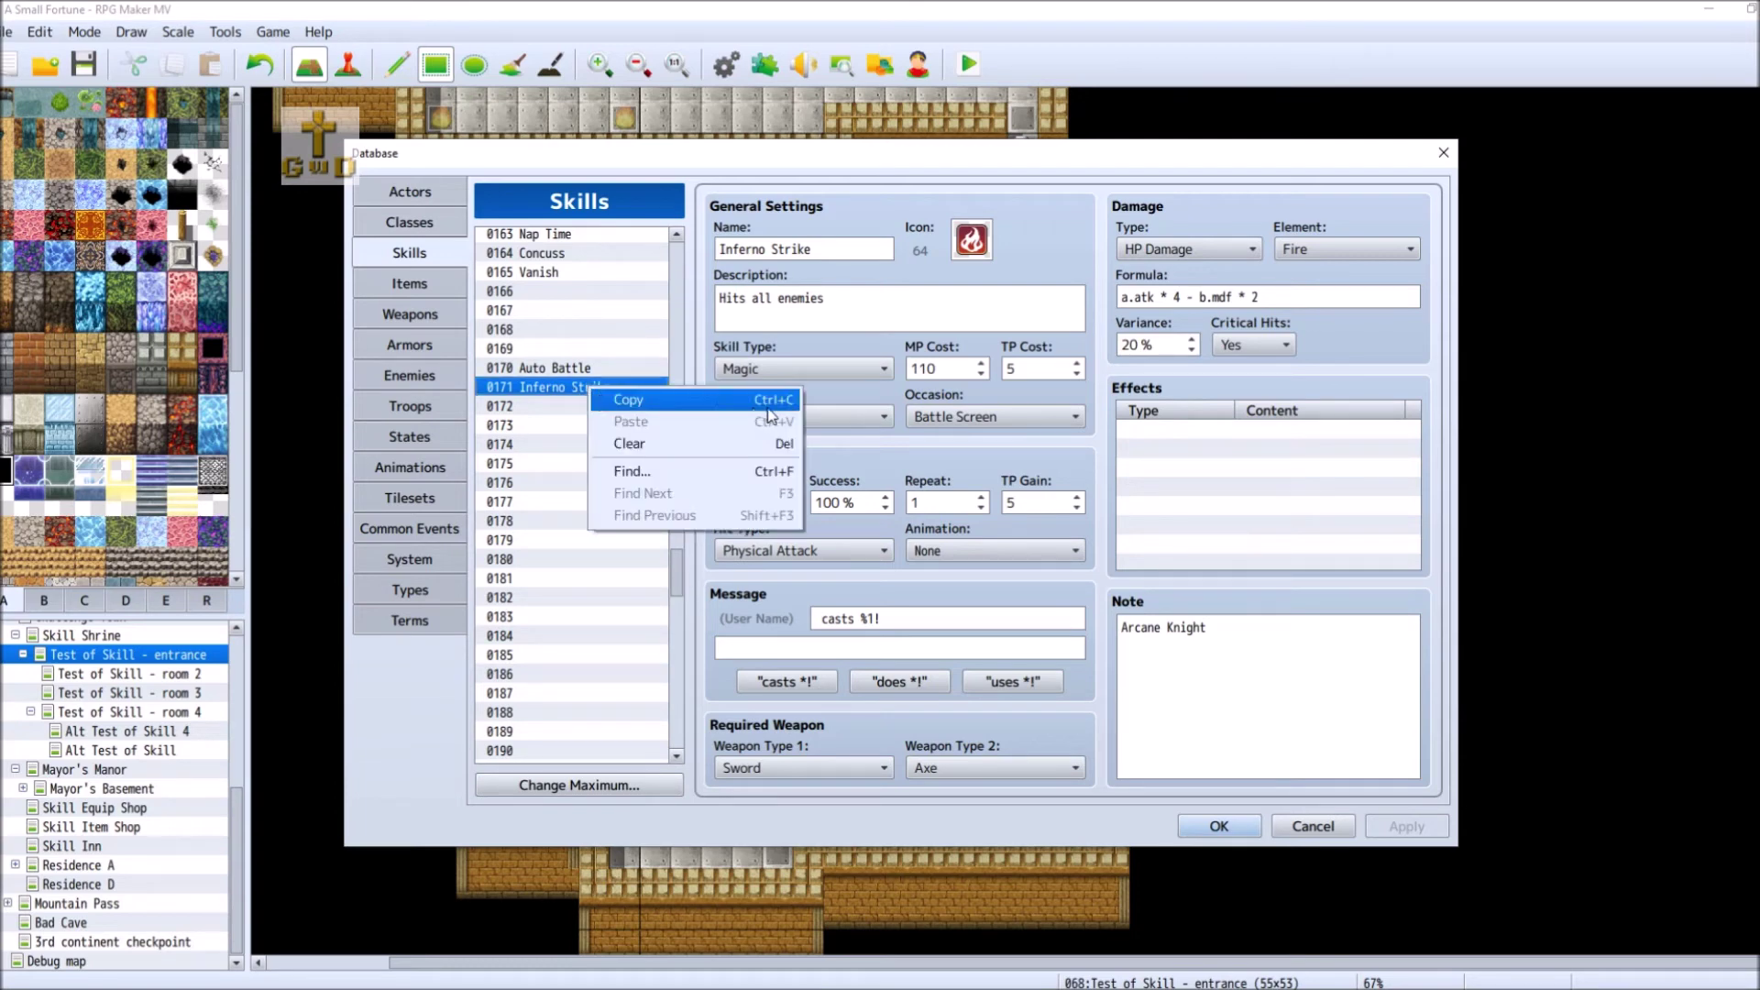
{"action": "left_click", "coordinate": [540, 416]}
{"action": "left_click", "coordinate": [544, 406]}
{"action": "right_click", "coordinate": [548, 401]}
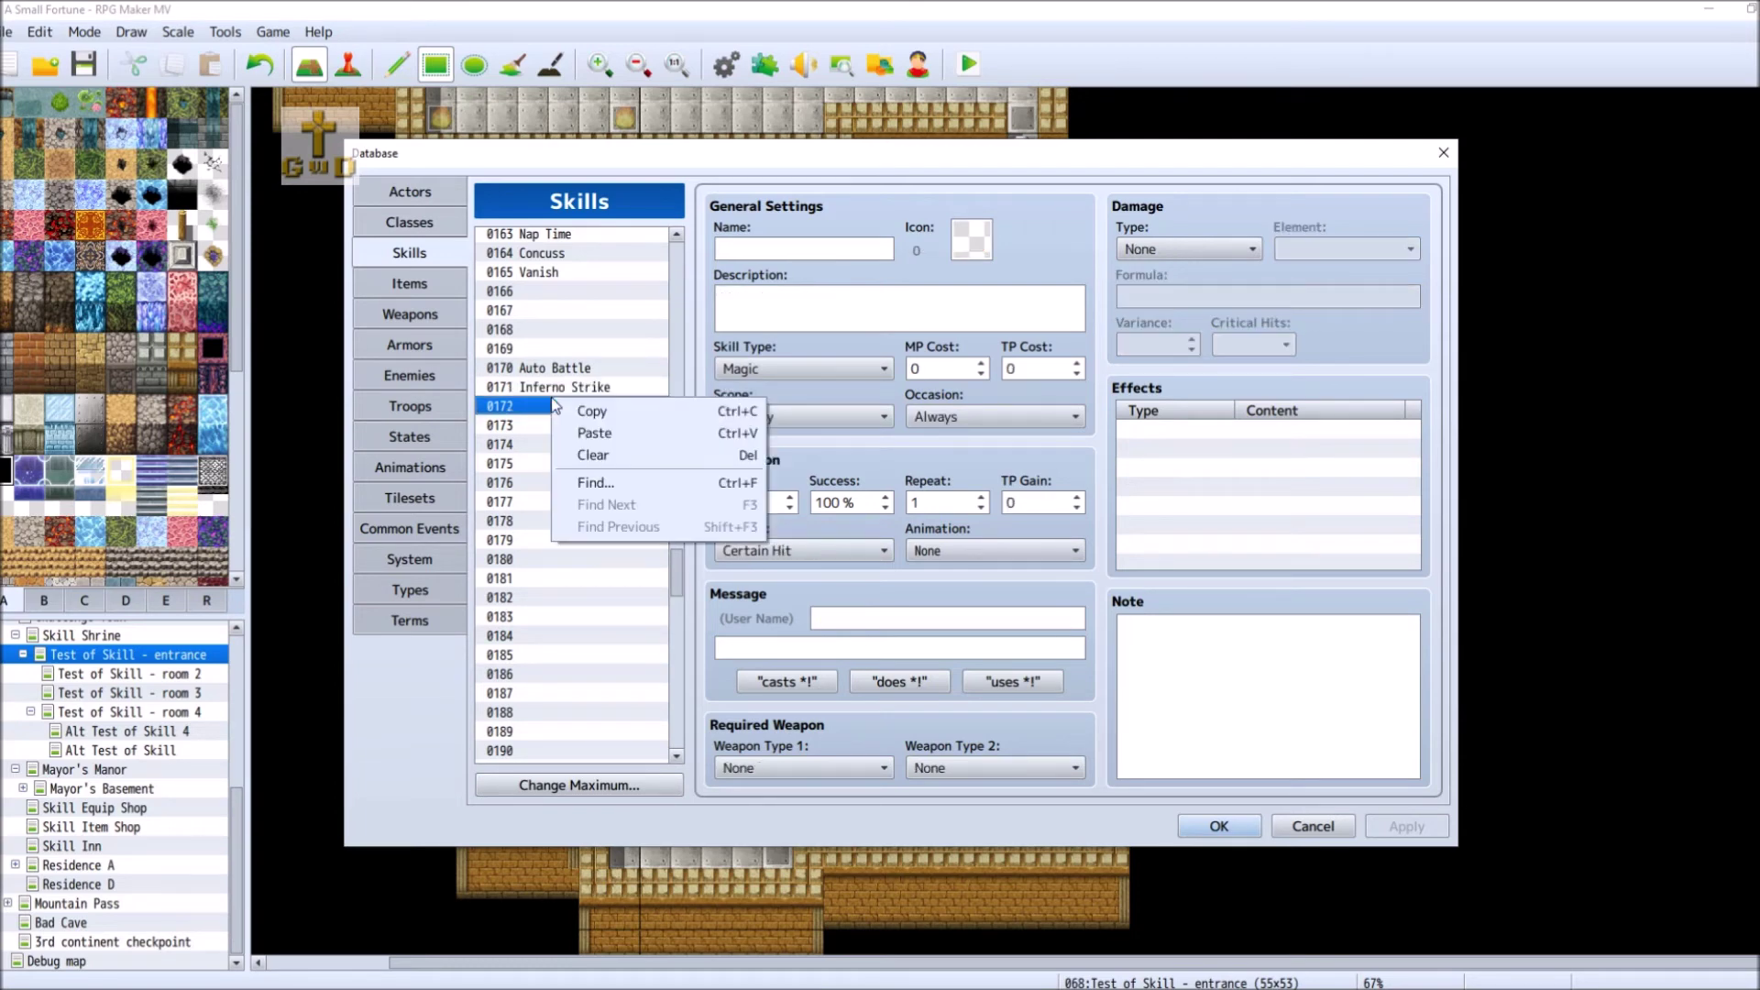
{"action": "left_click", "coordinate": [578, 434]}
{"action": "right_click", "coordinate": [548, 421]}
{"action": "left_click", "coordinate": [579, 456]}
{"action": "right_click", "coordinate": [542, 444]}
{"action": "left_click", "coordinate": [580, 476]}
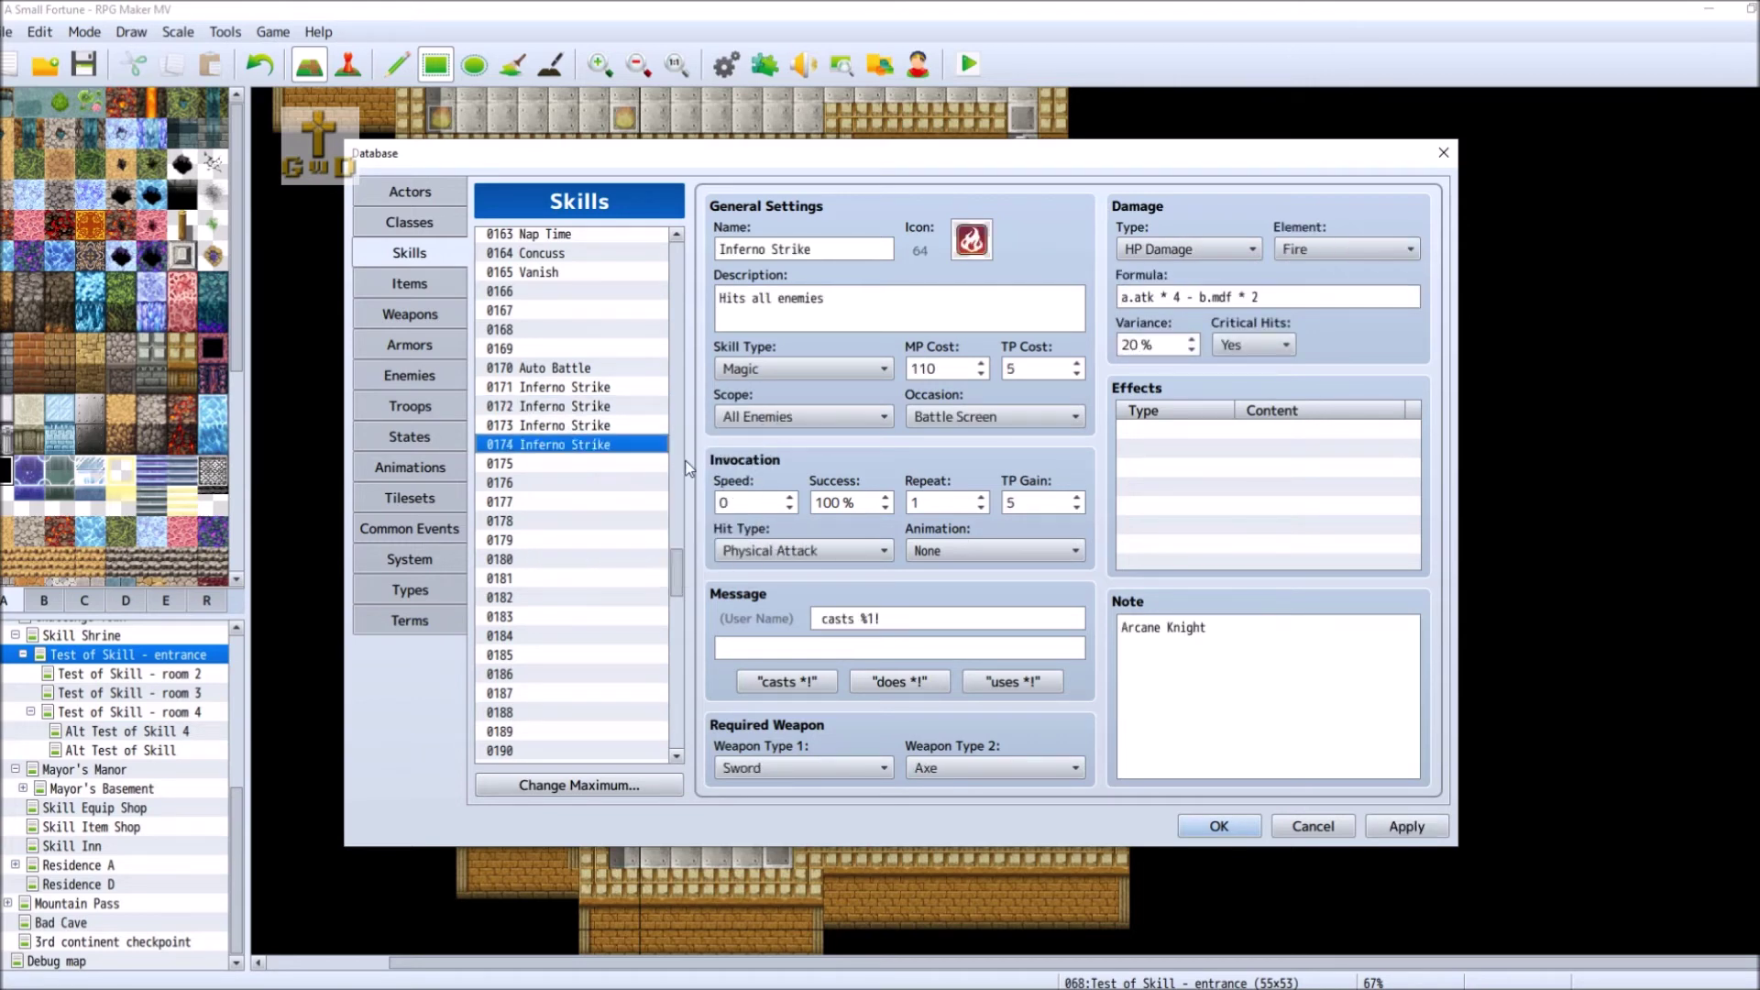
- Set the damage element to Ice for skill 0172, Thunder for 0173 and Wind for 0174
{"action": "left_click", "coordinate": [605, 406]}
{"action": "left_click", "coordinate": [1366, 253]}
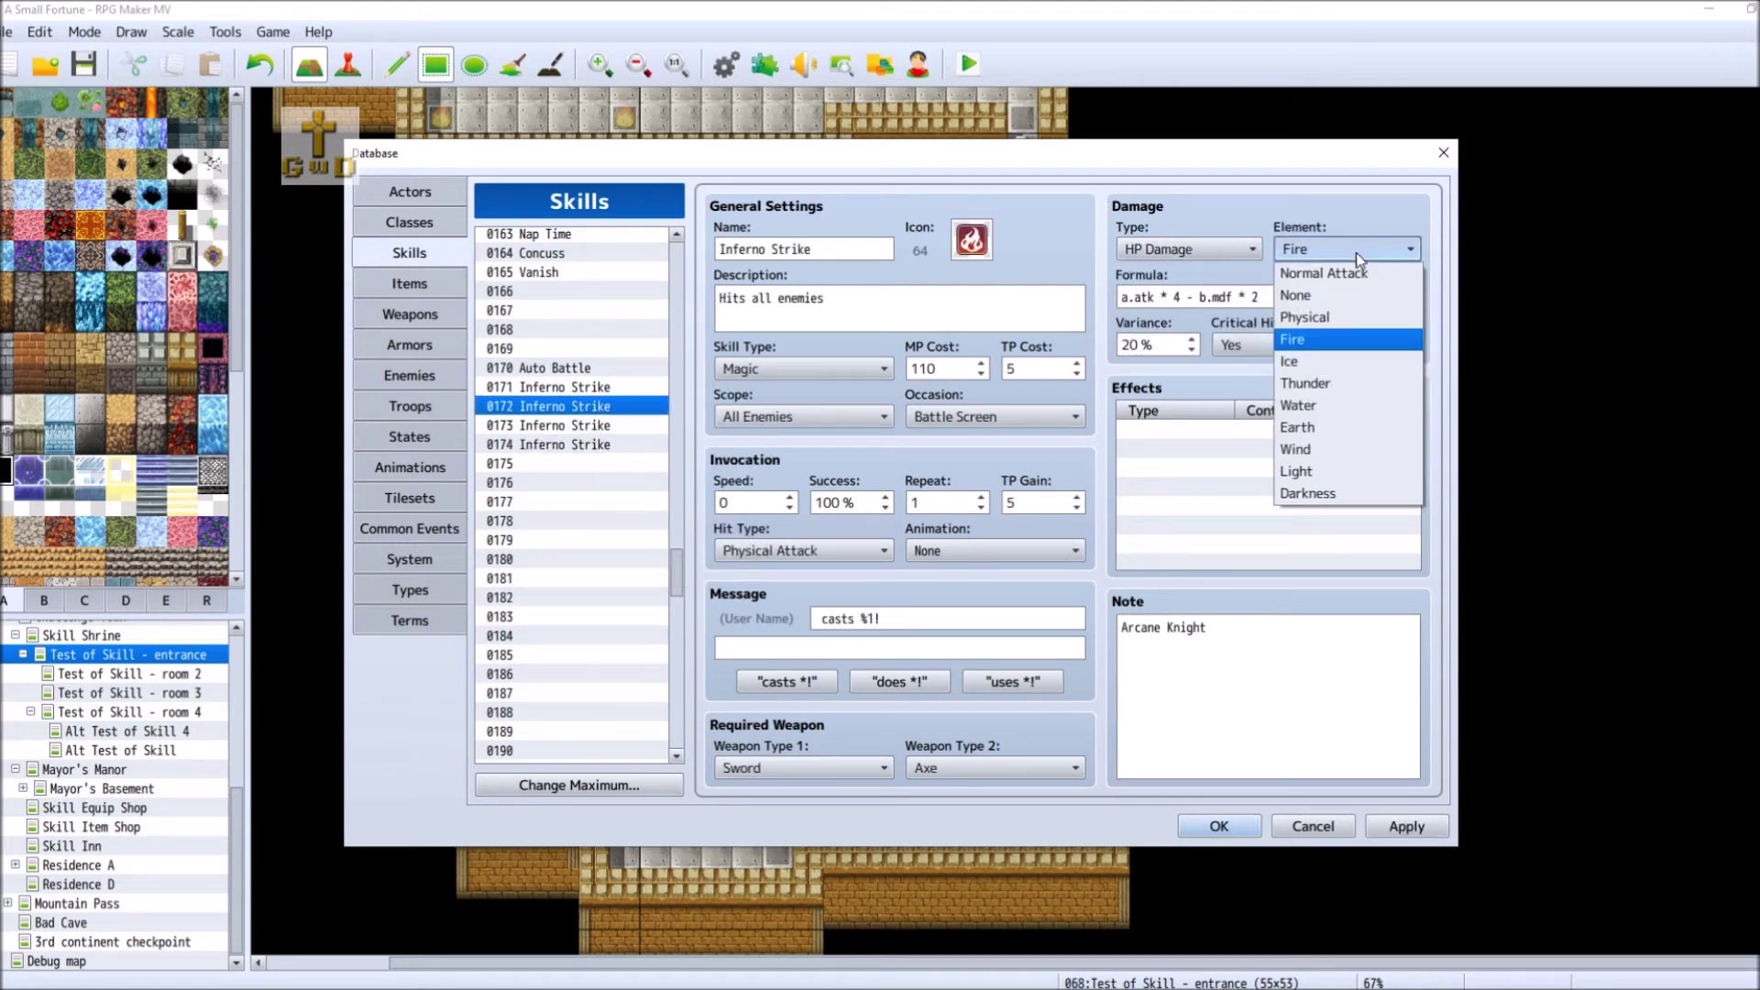
{"action": "left_click", "coordinate": [1351, 361]}
{"action": "left_click", "coordinate": [628, 424]}
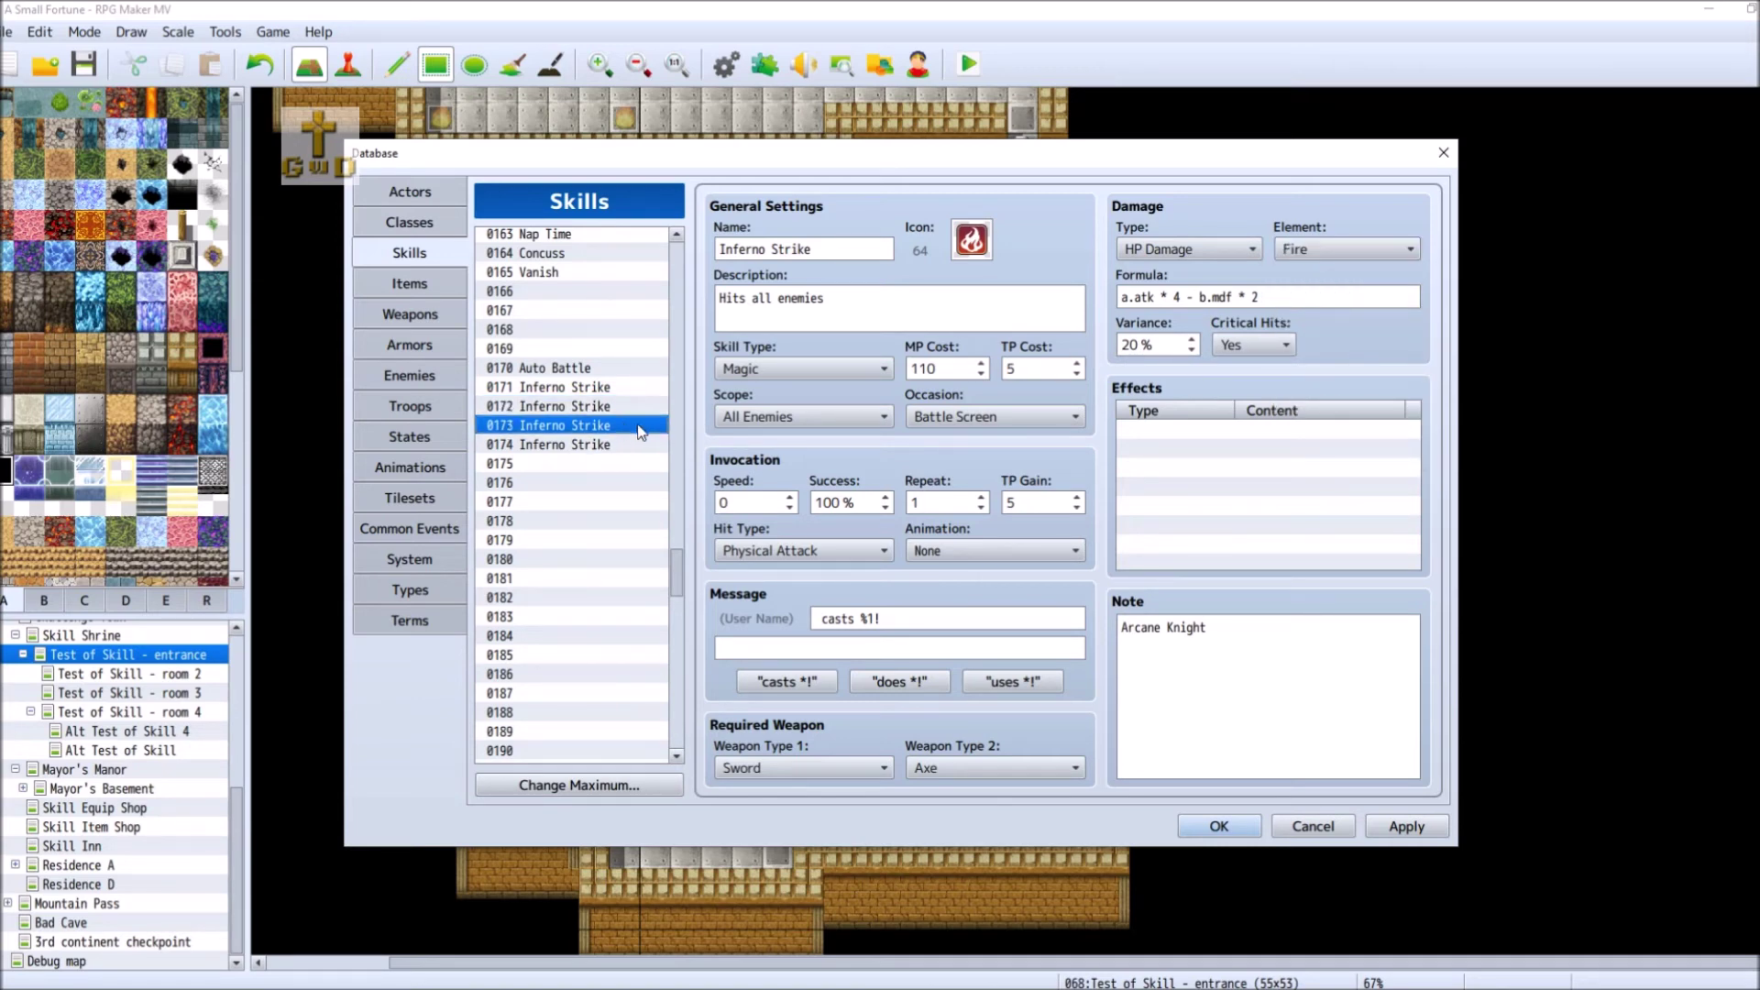
{"action": "left_click", "coordinate": [1340, 250]}
{"action": "left_click", "coordinate": [1352, 384]}
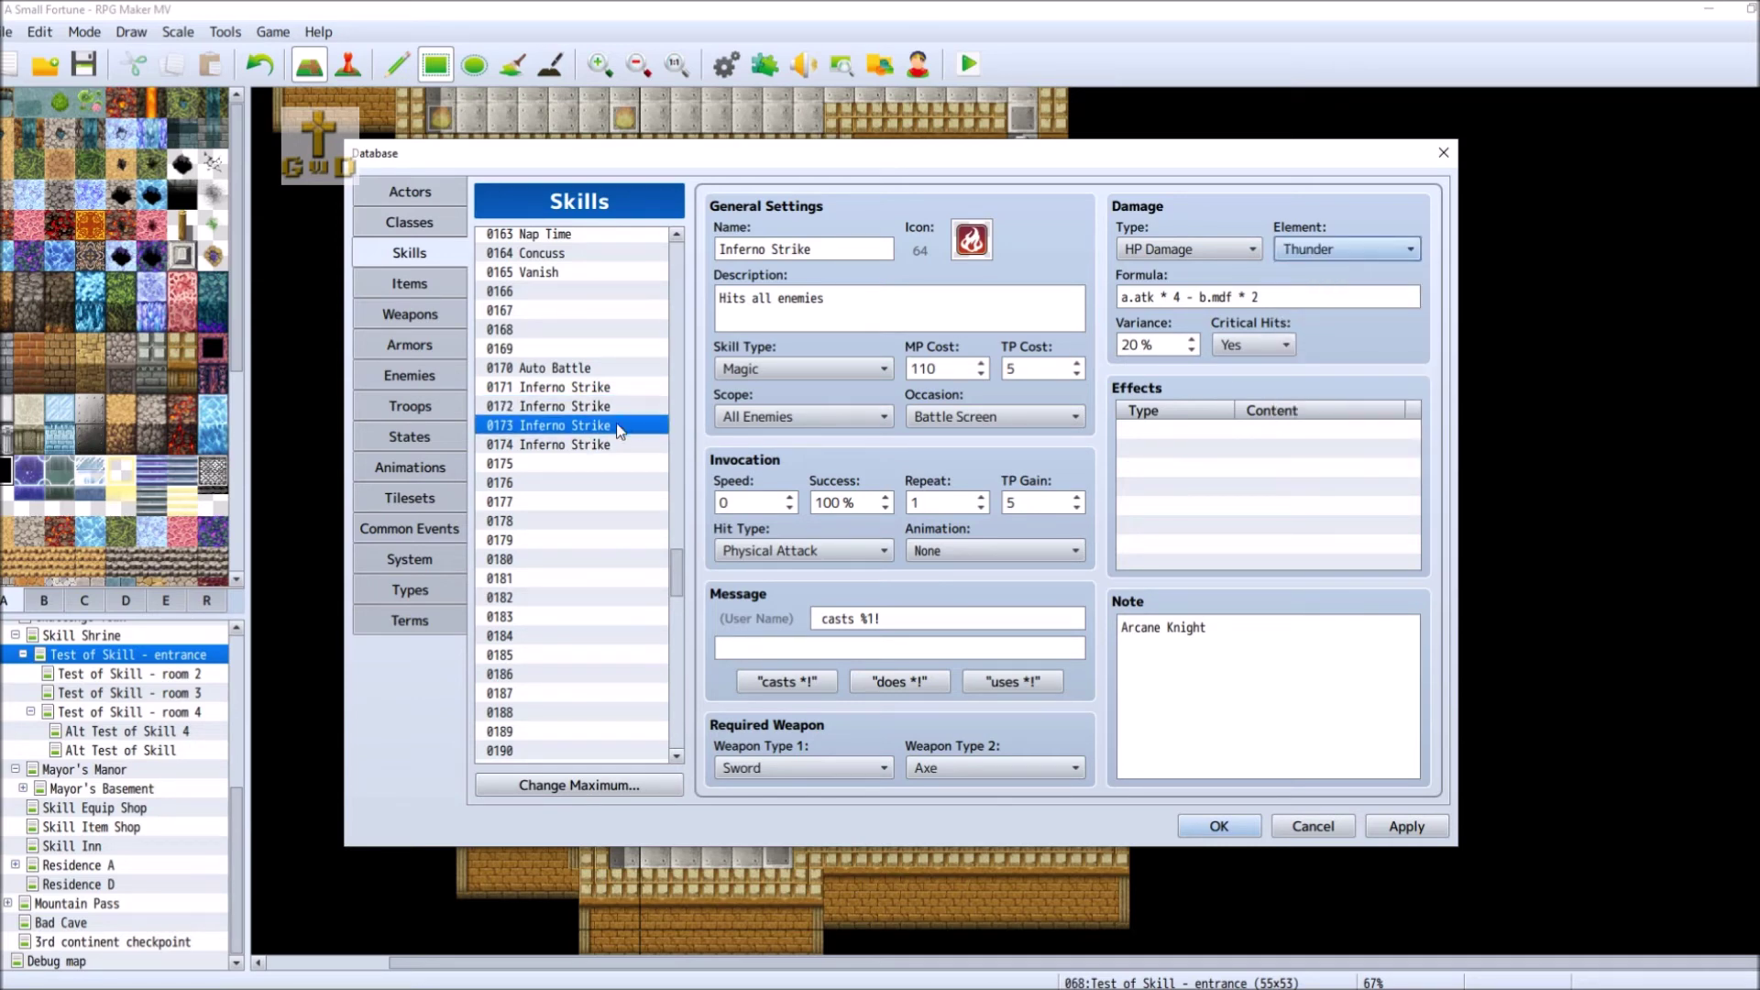
{"action": "left_click", "coordinate": [620, 445]}
{"action": "left_click", "coordinate": [1395, 256]}
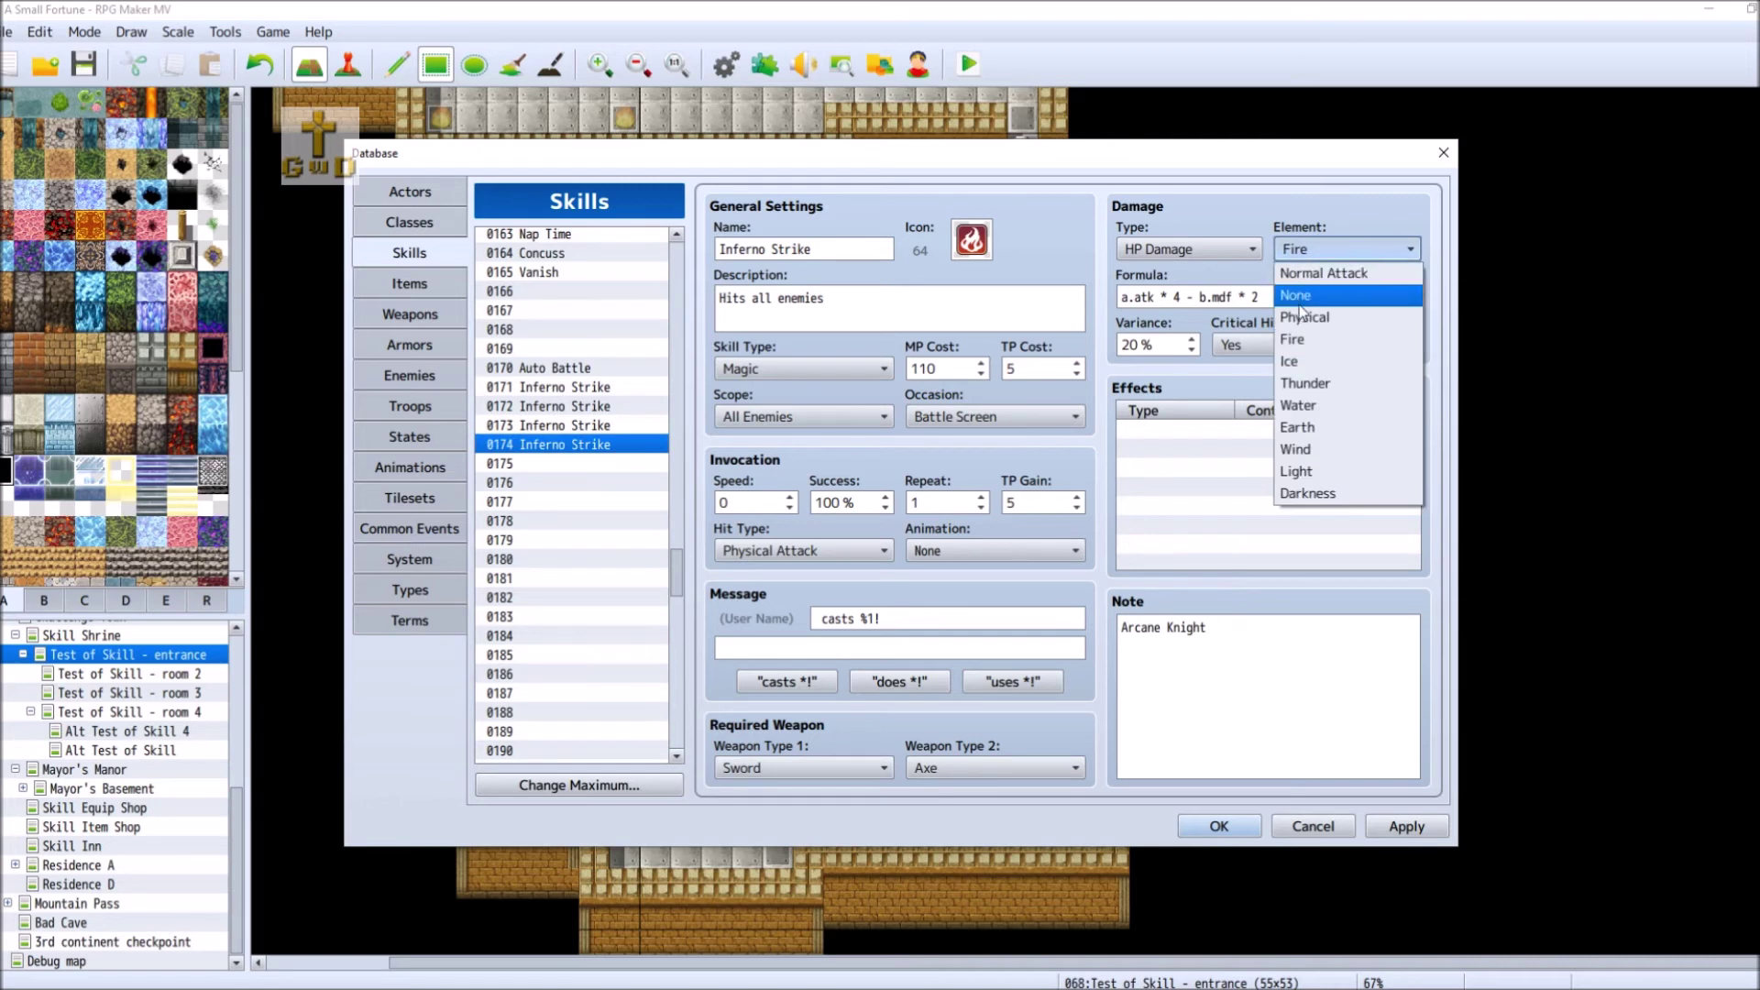
{"action": "left_click", "coordinate": [1298, 456]}
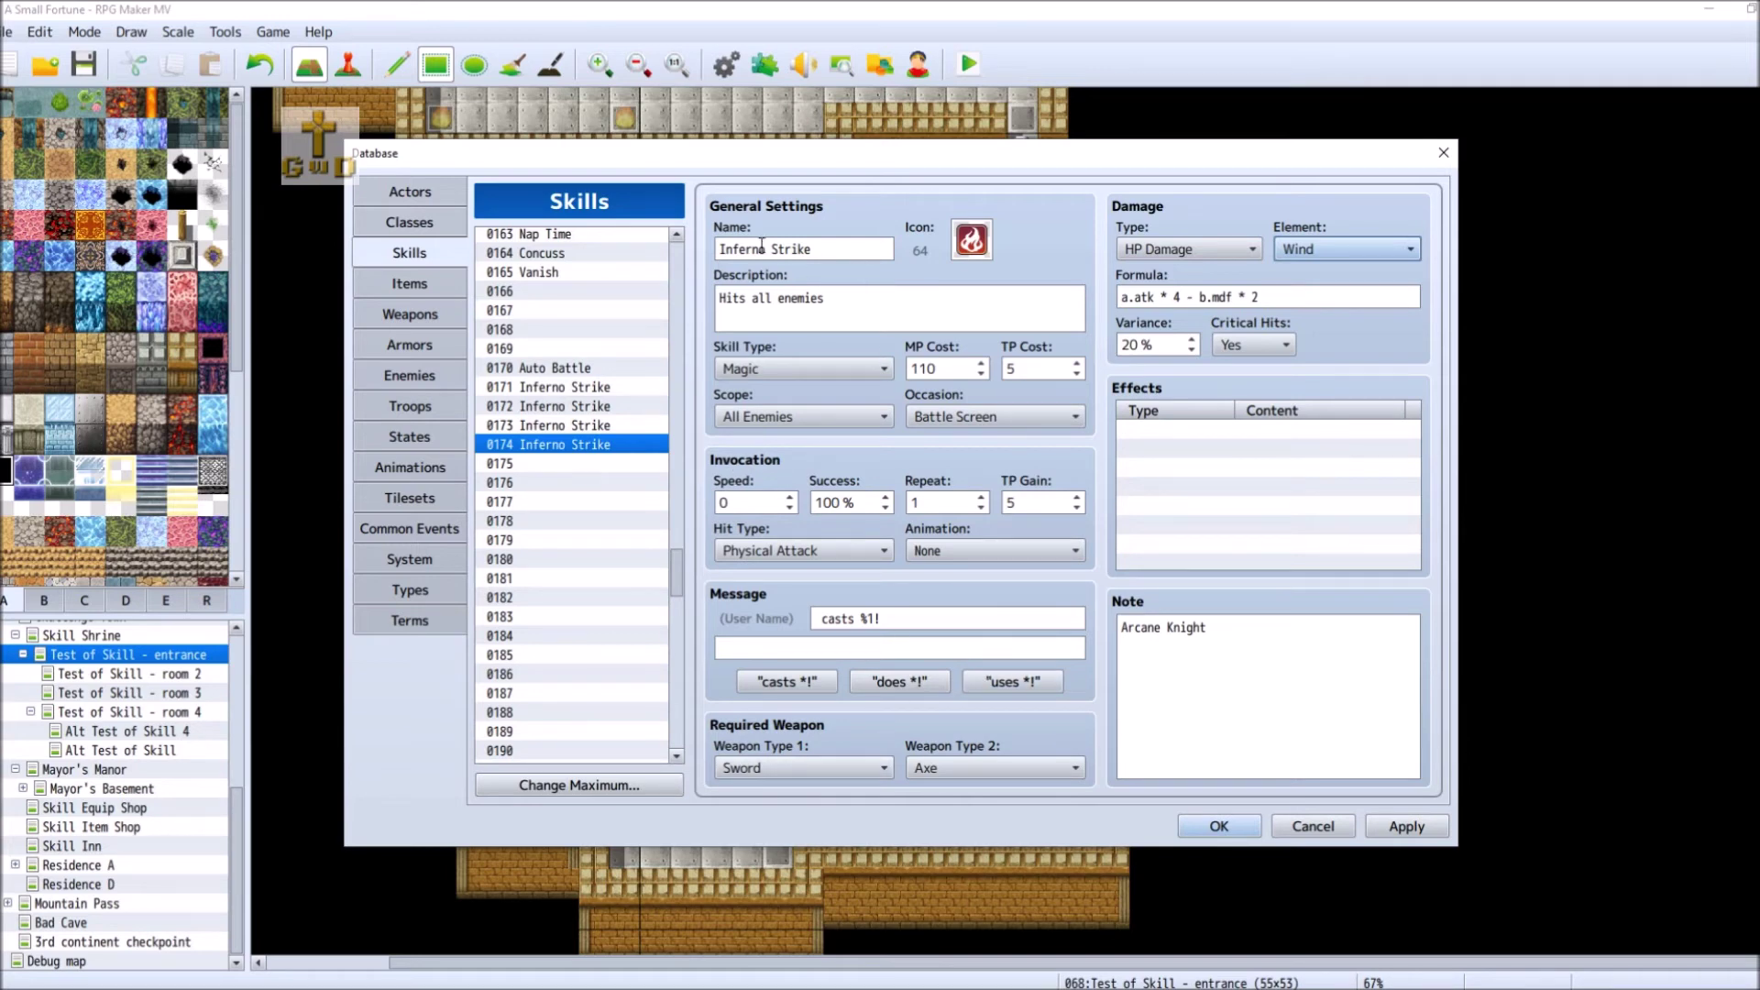
- Assign the wind swirl icon 69 to skill 0174, the lightning icon 66 to 0173 and the snowflake icon to 0172
{"action": "left_click", "coordinate": [969, 240]}
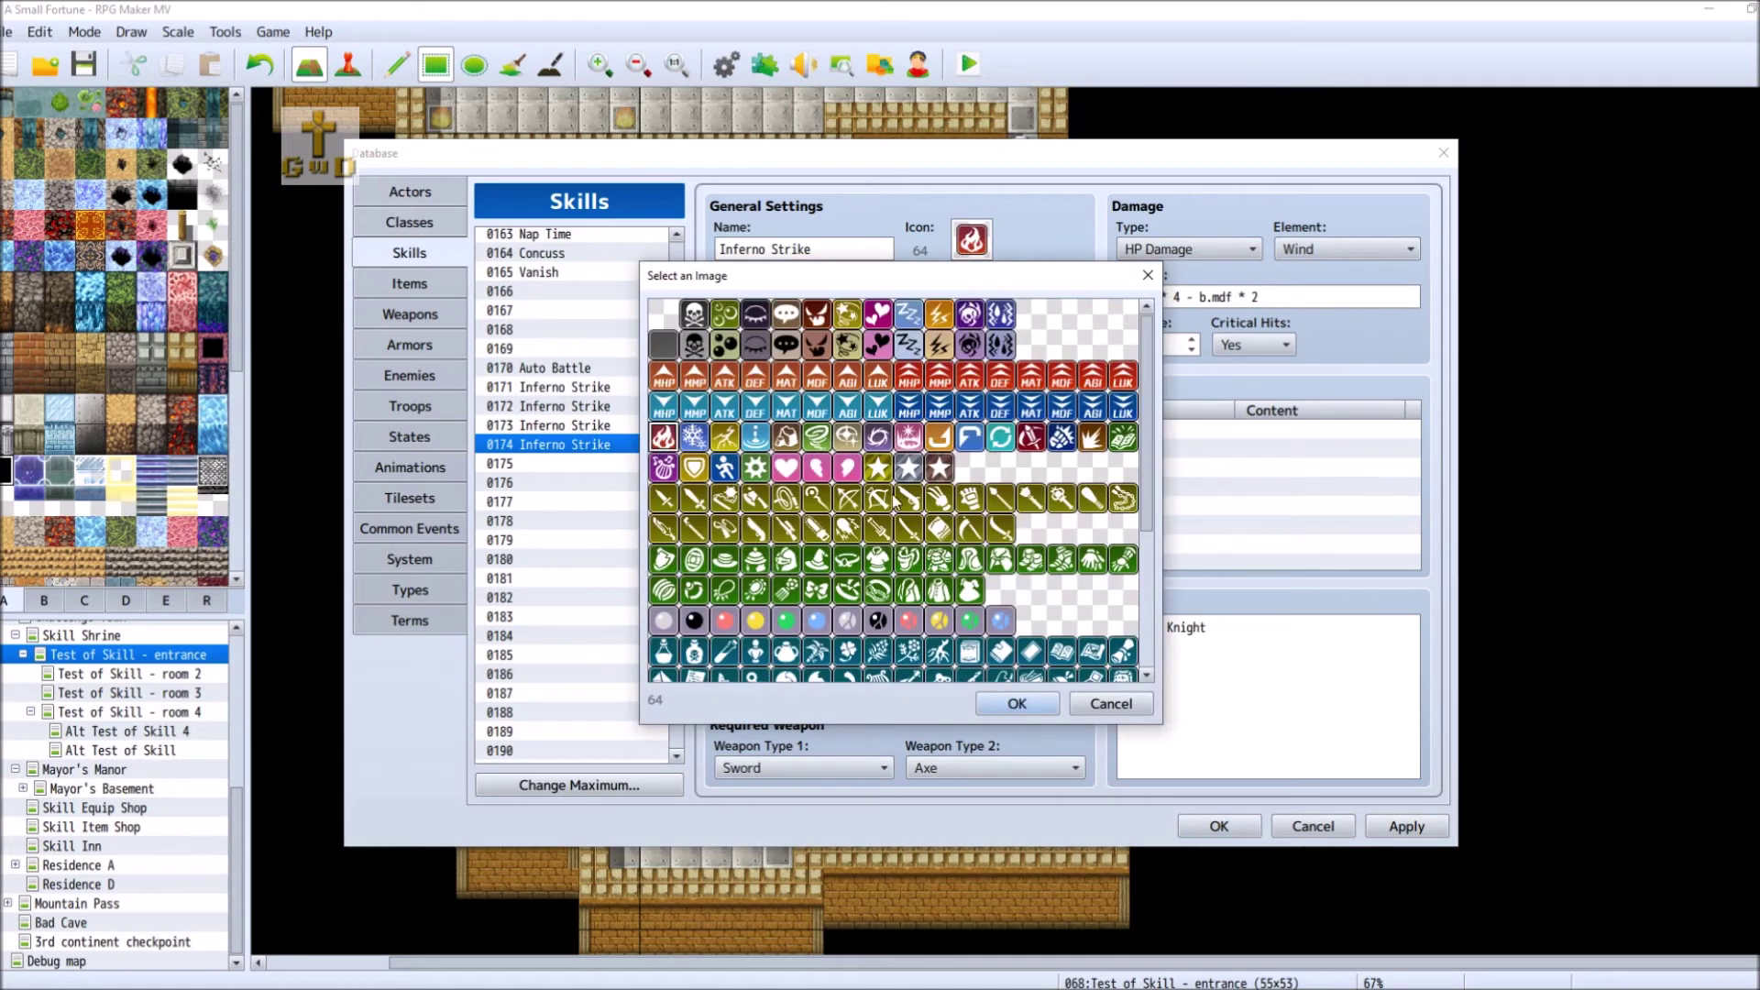
{"action": "double_click", "coordinate": [815, 439]}
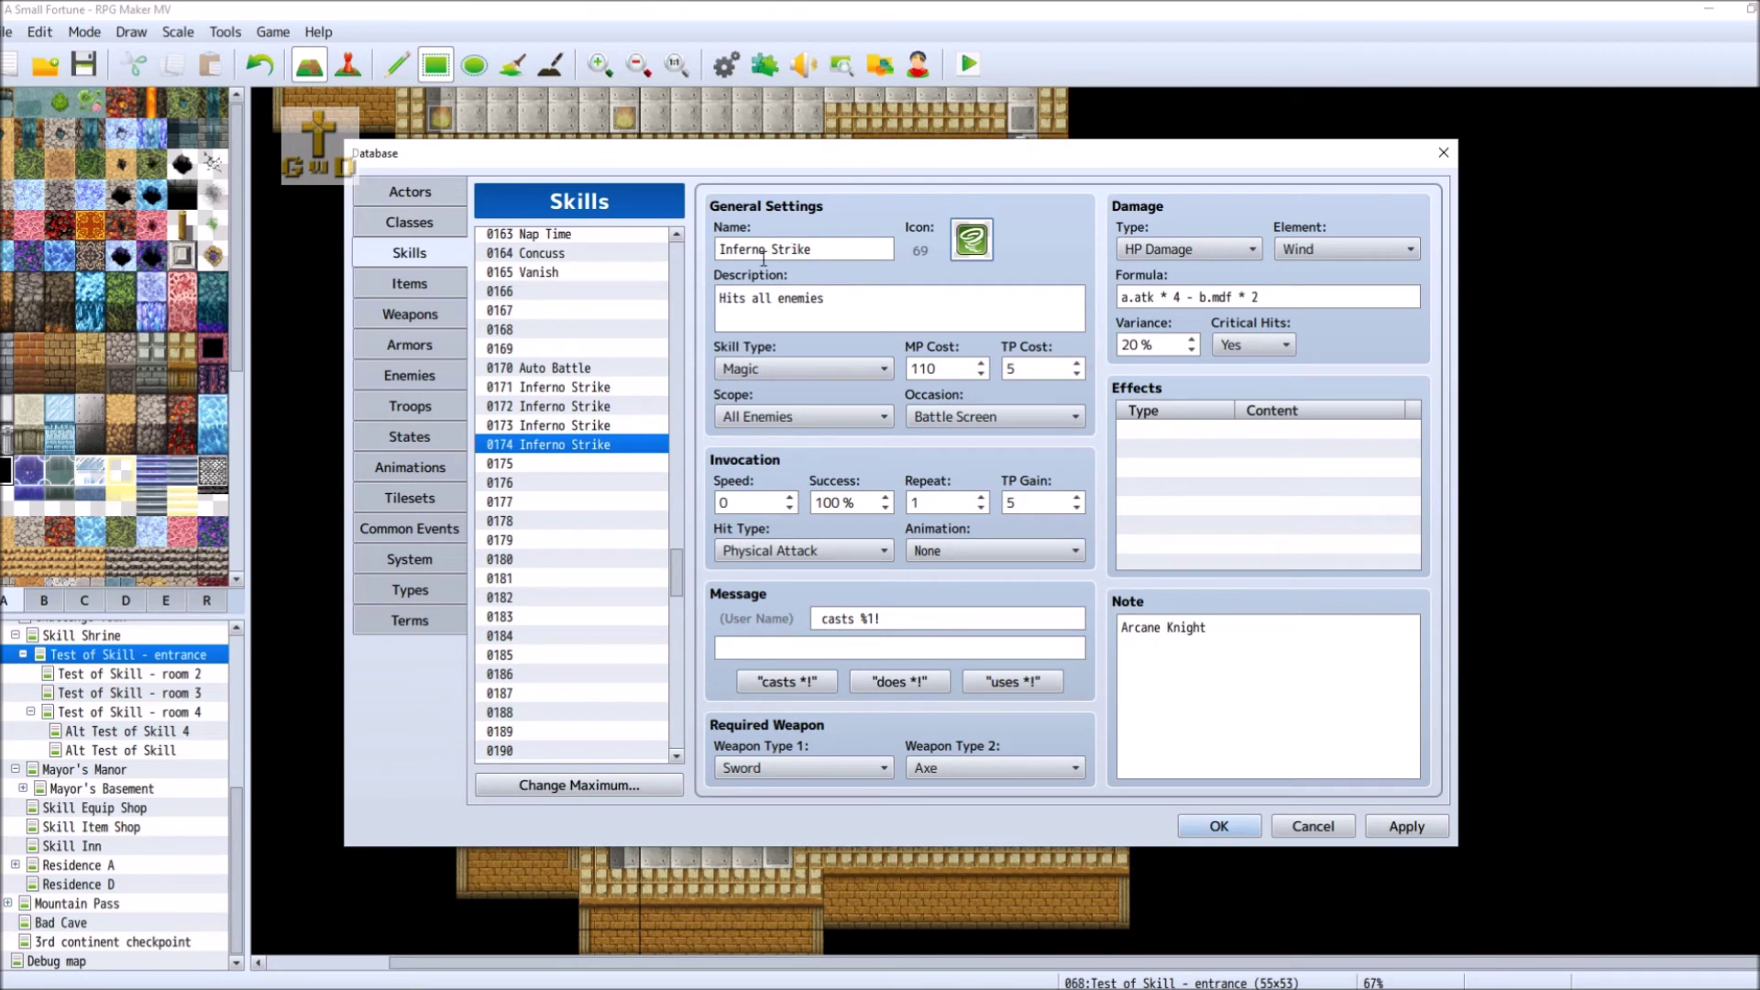
{"action": "left_click", "coordinate": [550, 425]}
{"action": "left_click", "coordinate": [970, 240]}
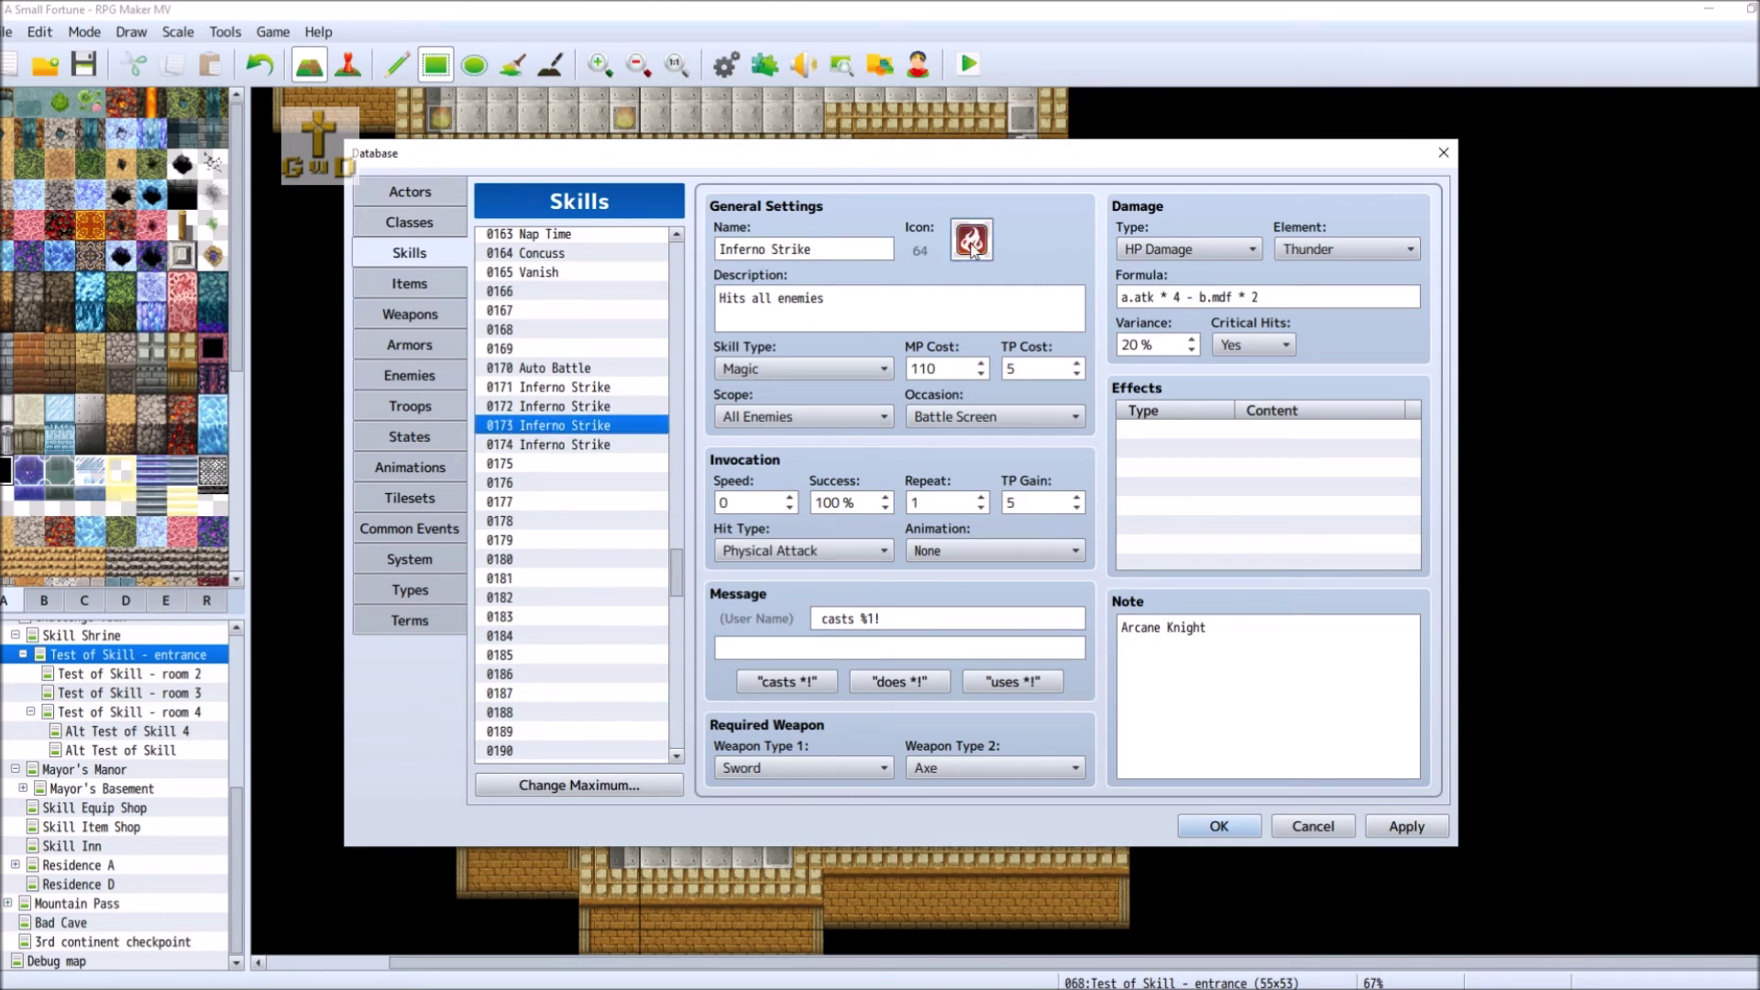
{"action": "double_click", "coordinate": [724, 437]}
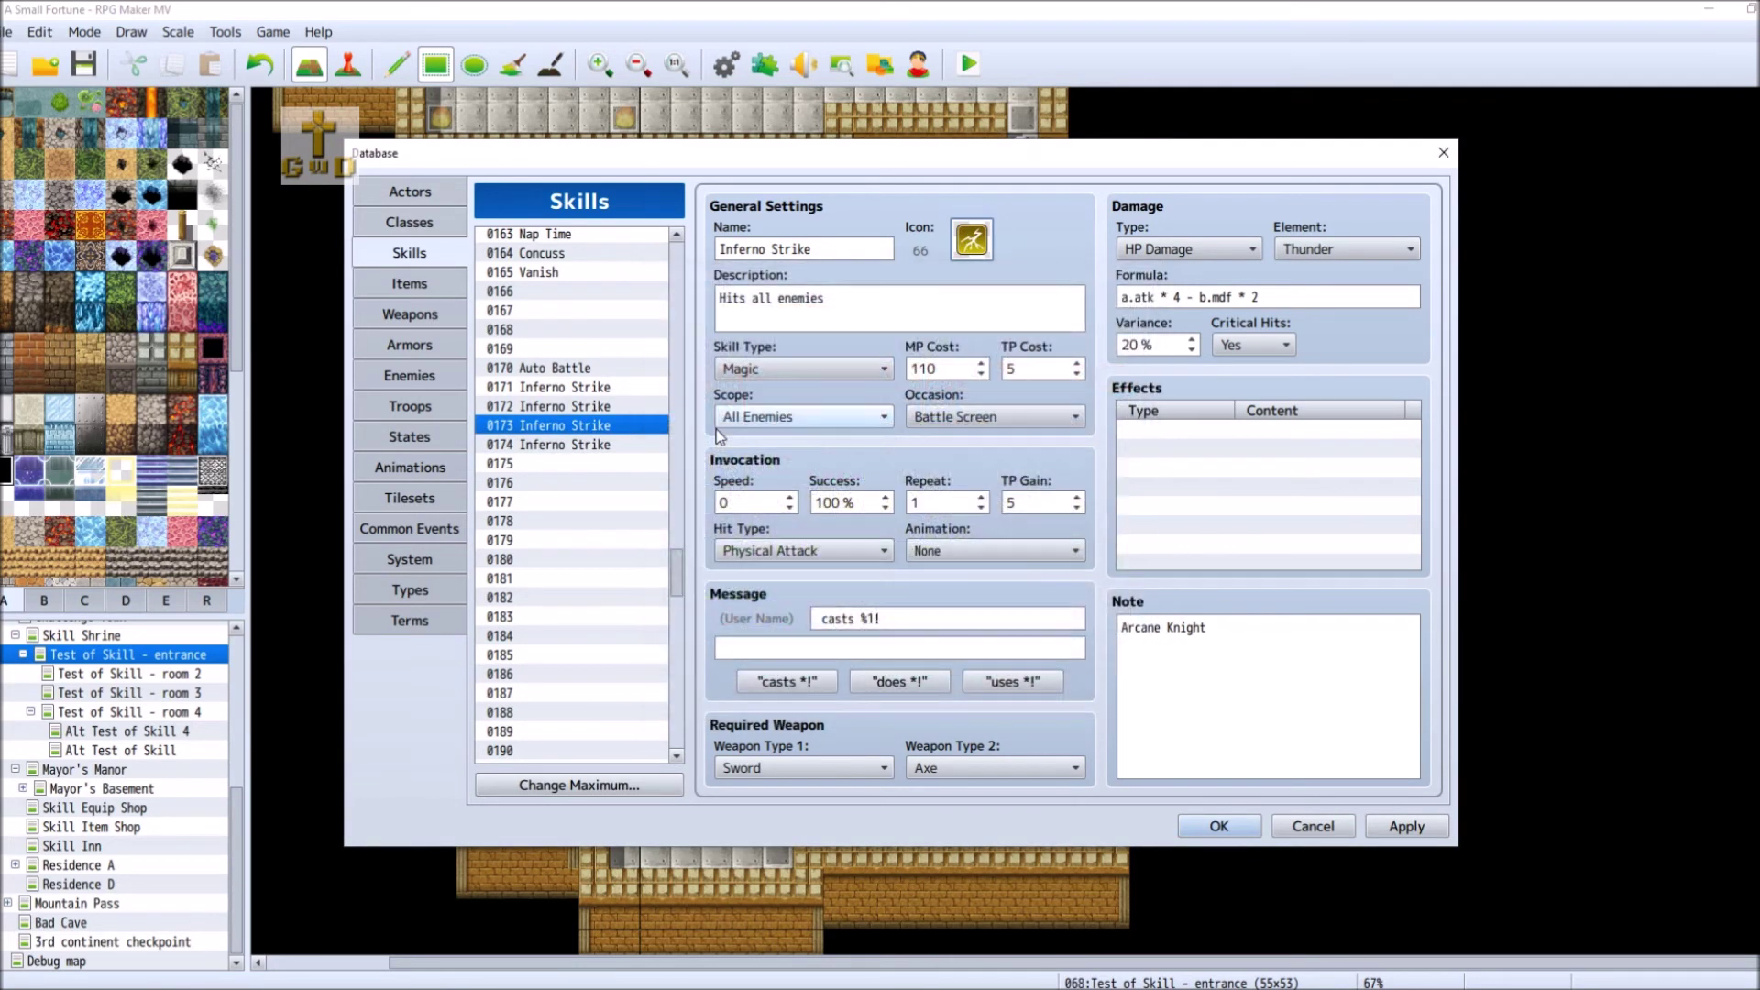
{"action": "left_click", "coordinate": [574, 405]}
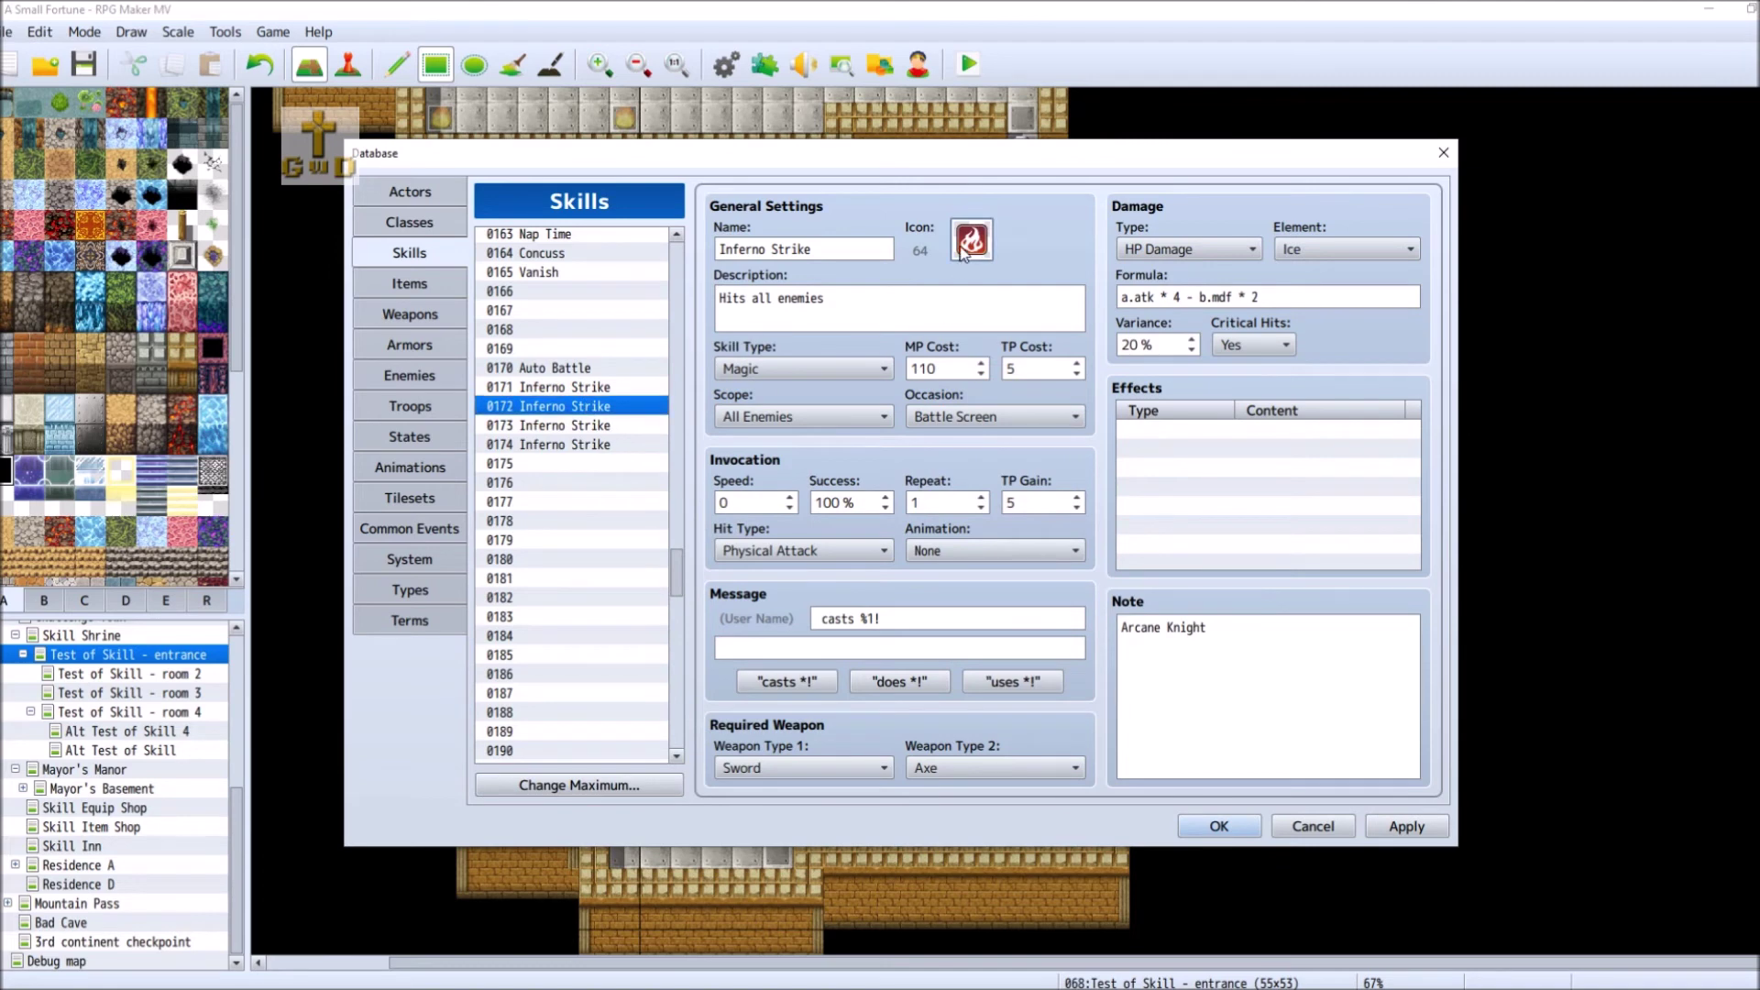
{"action": "left_click", "coordinate": [972, 243]}
{"action": "left_click", "coordinate": [694, 440]}
{"action": "double_click", "coordinate": [694, 440]}
{"action": "left_click", "coordinate": [570, 425]}
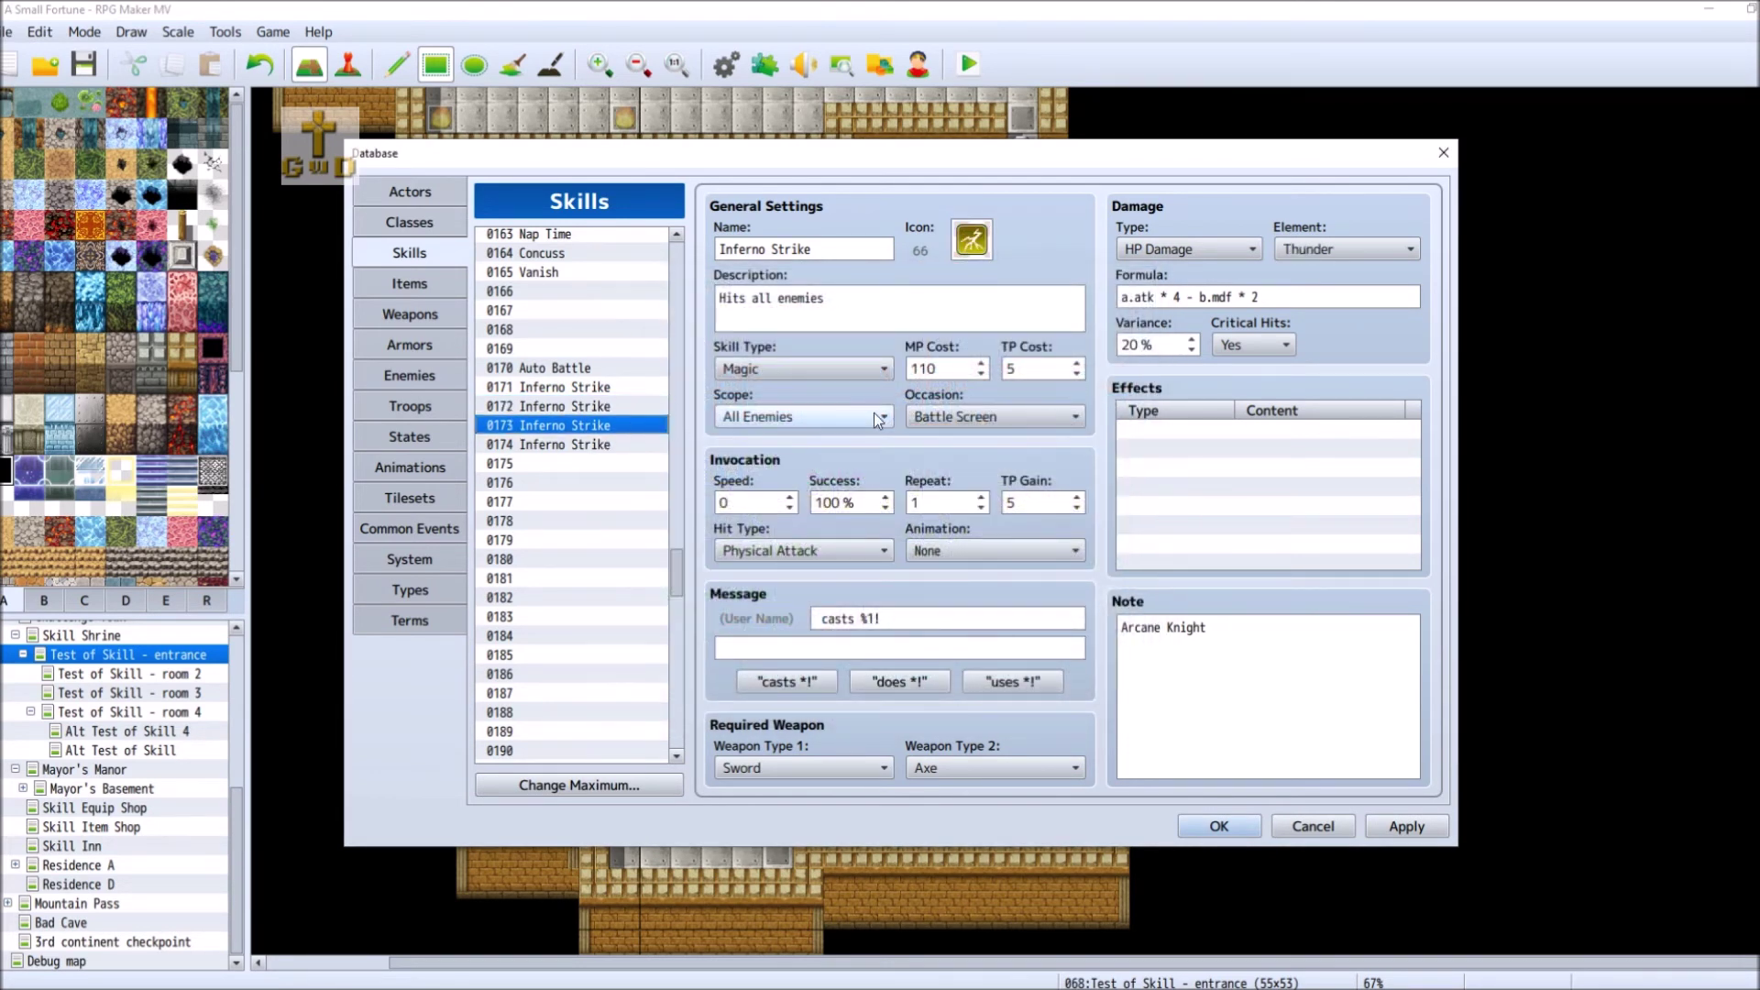
- Rename the thunder variant in skill slot 0173 as Chain Lightning Strike
{"action": "left_click", "coordinate": [718, 250]}
{"action": "left_click_drag", "start_coordinate": [719, 249], "coordinate": [767, 249]}
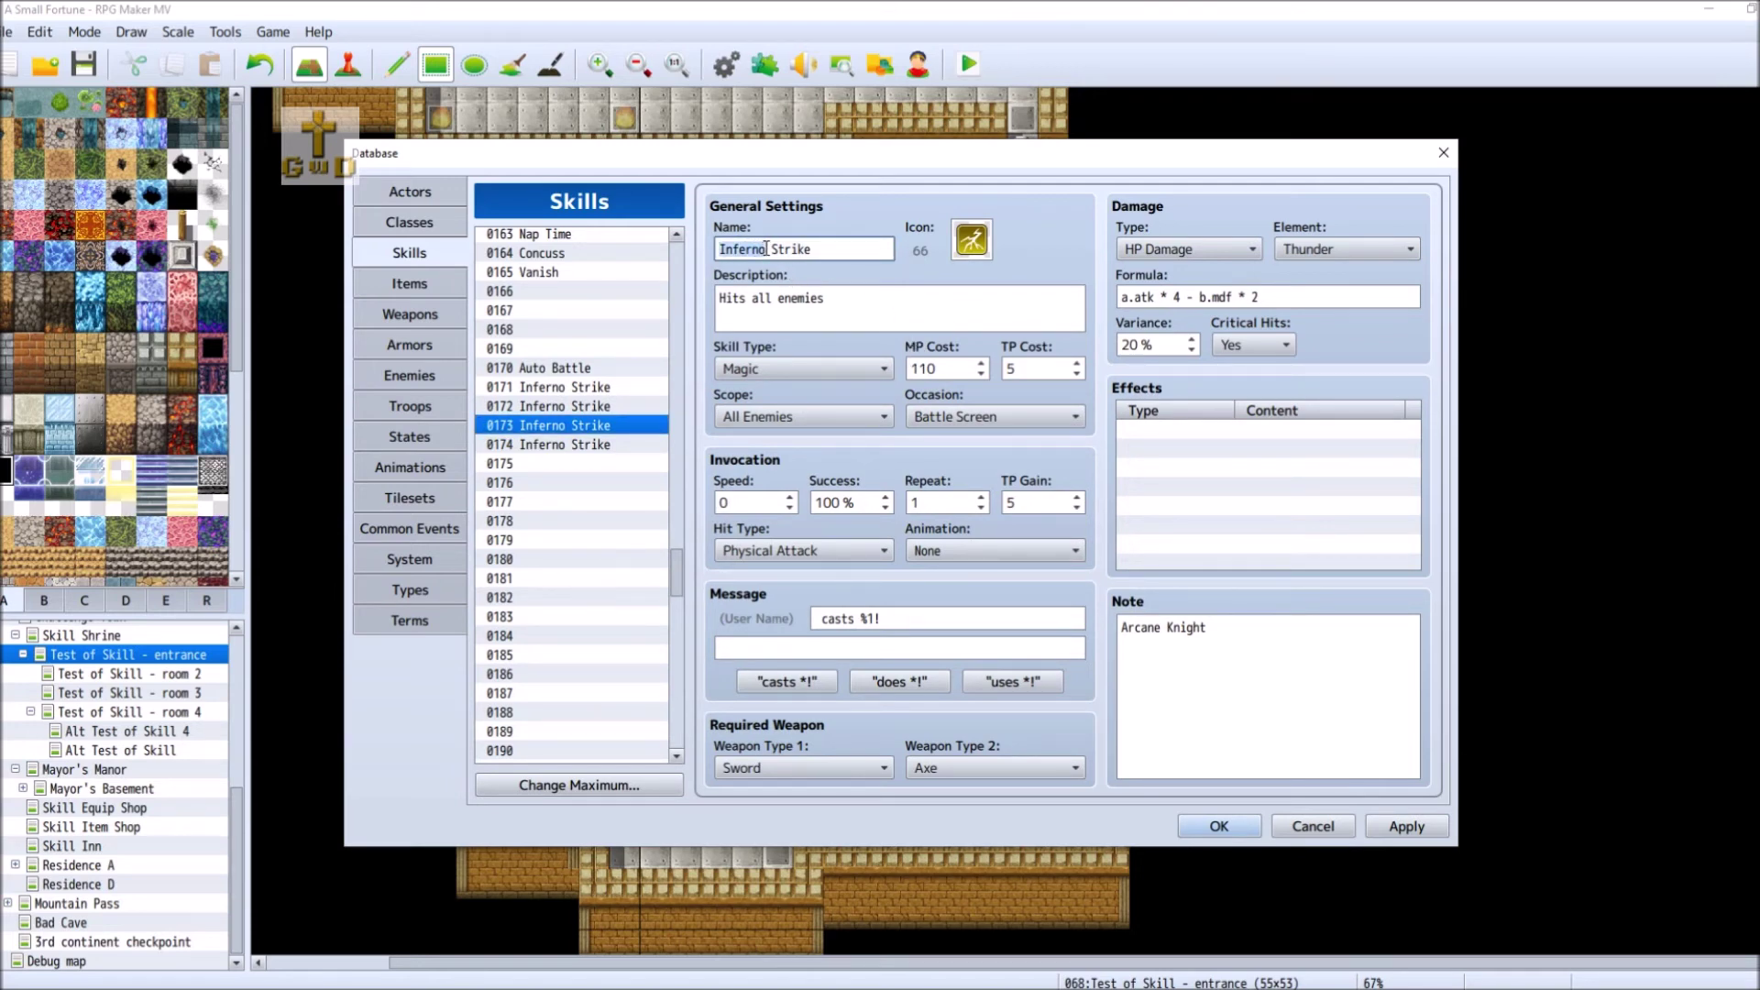
{"action": "type", "text": "Chain "}
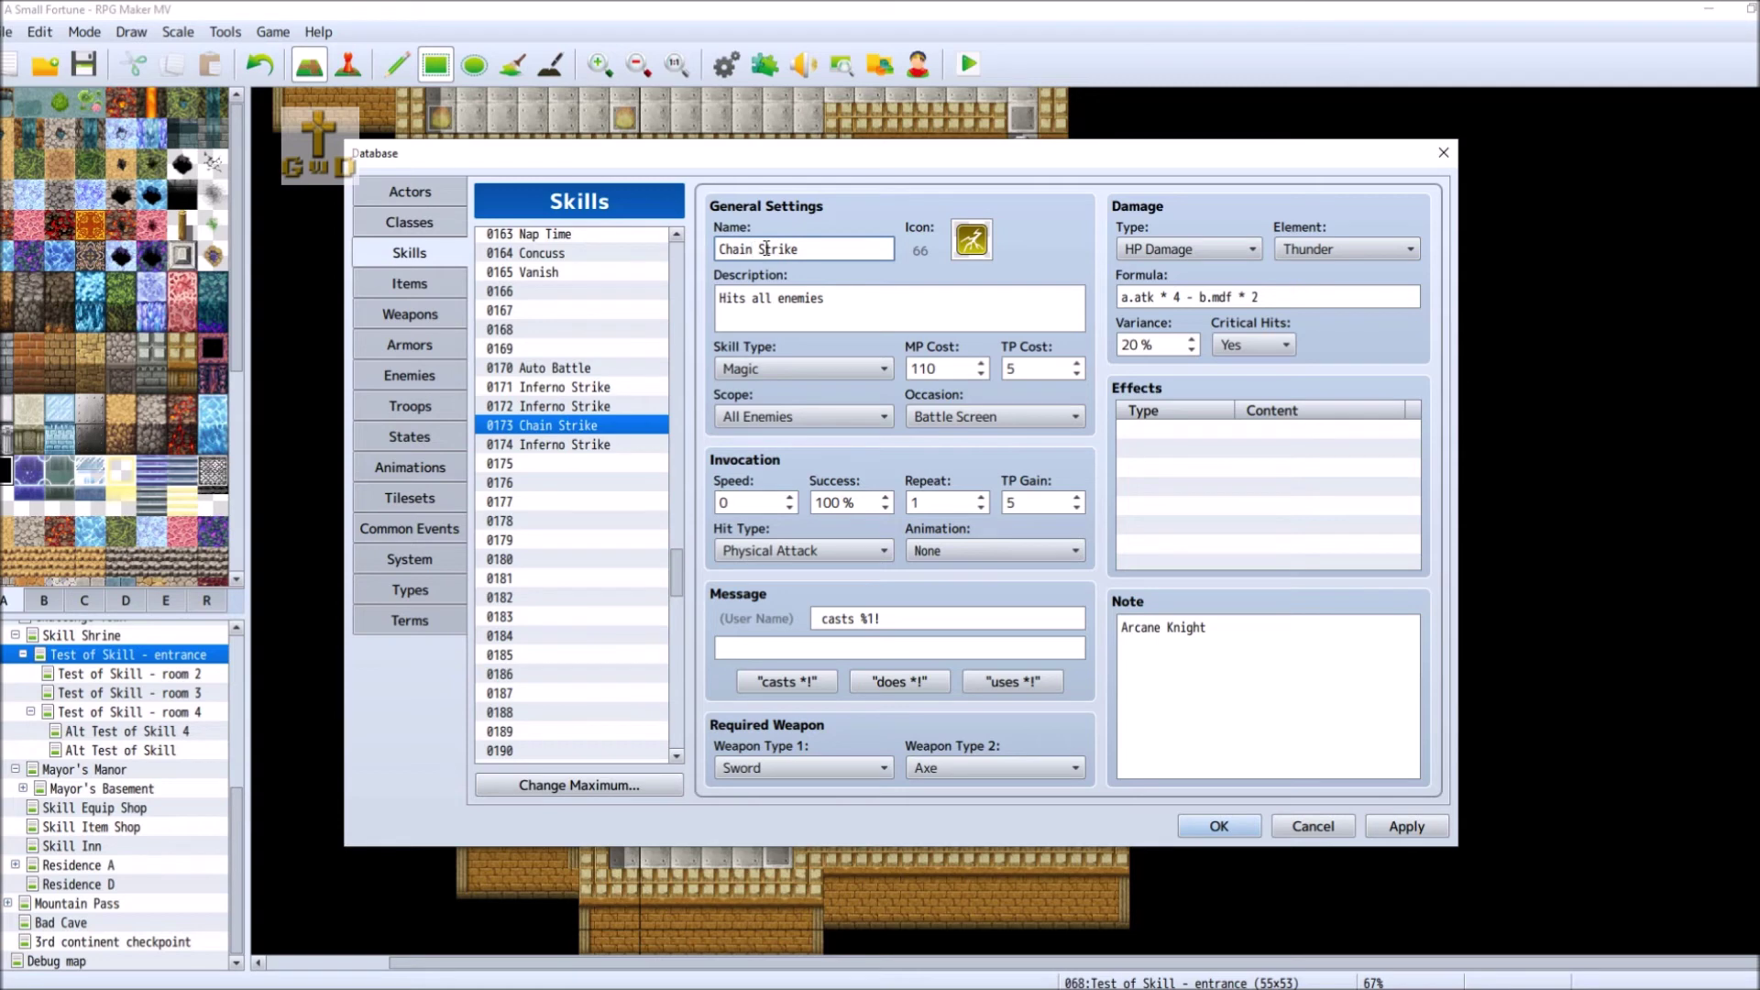
{"action": "type", "text": "Lightning"}
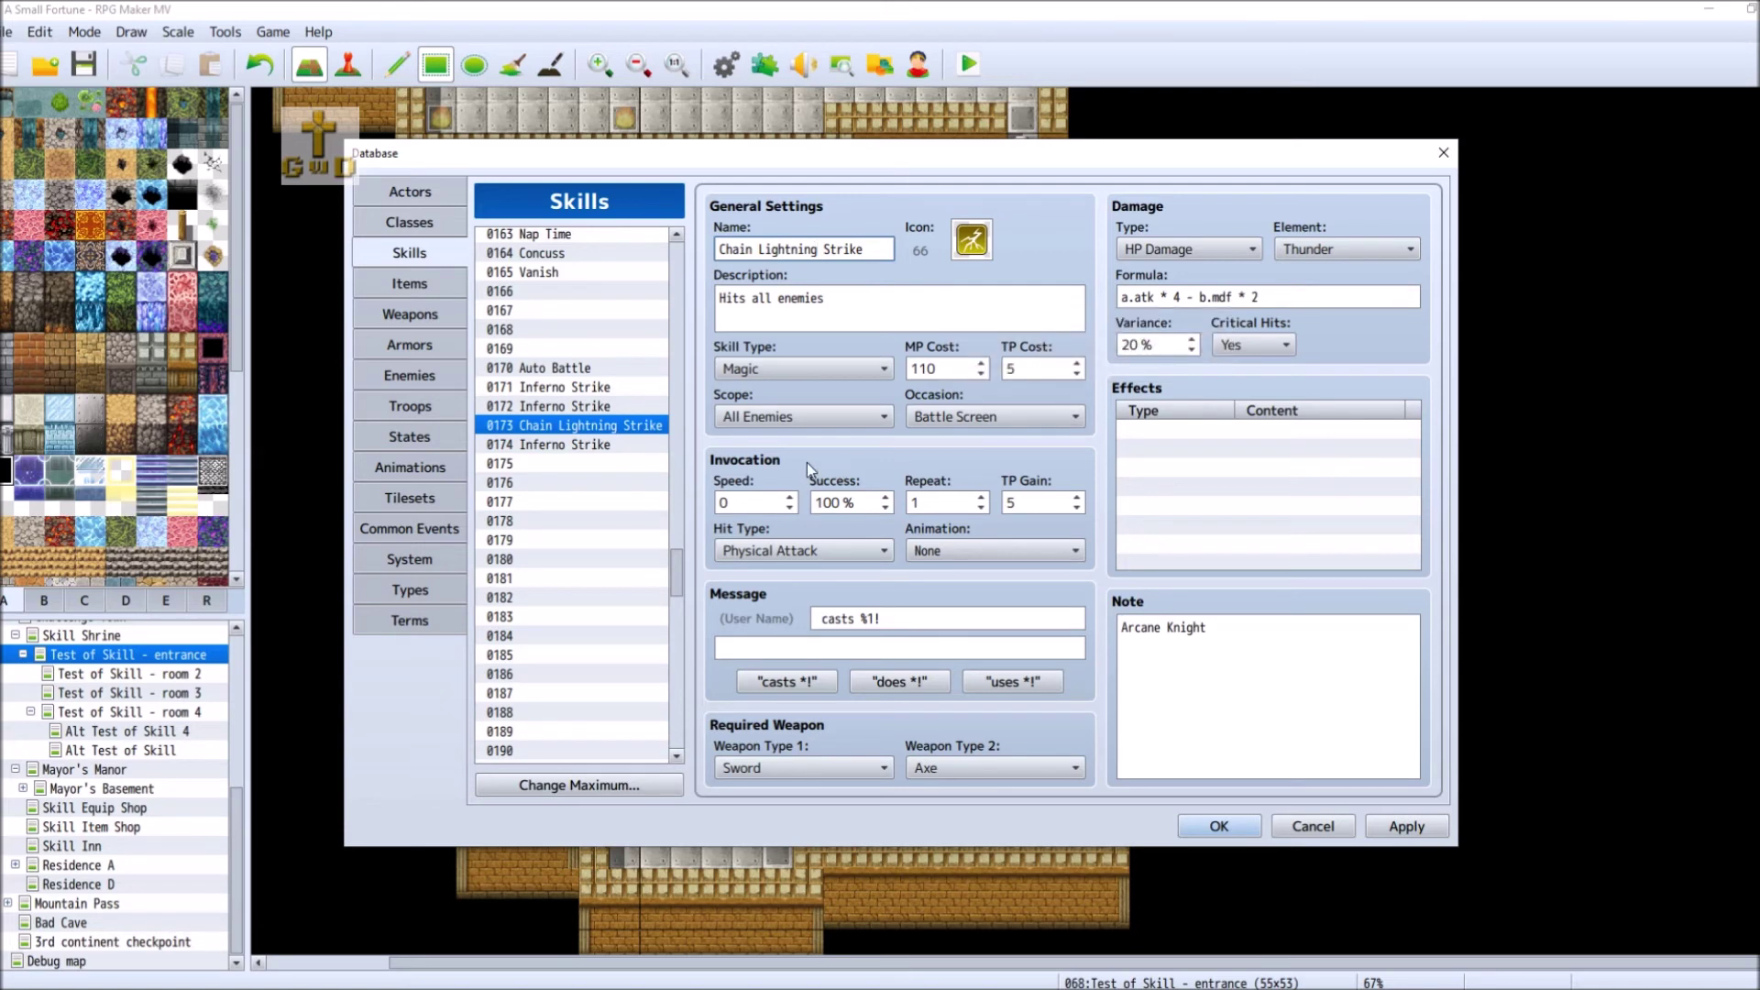
- Rename the existing Ice Strike skill in slot 0102 as Chill Strike
{"action": "left_click", "coordinate": [612, 406]}
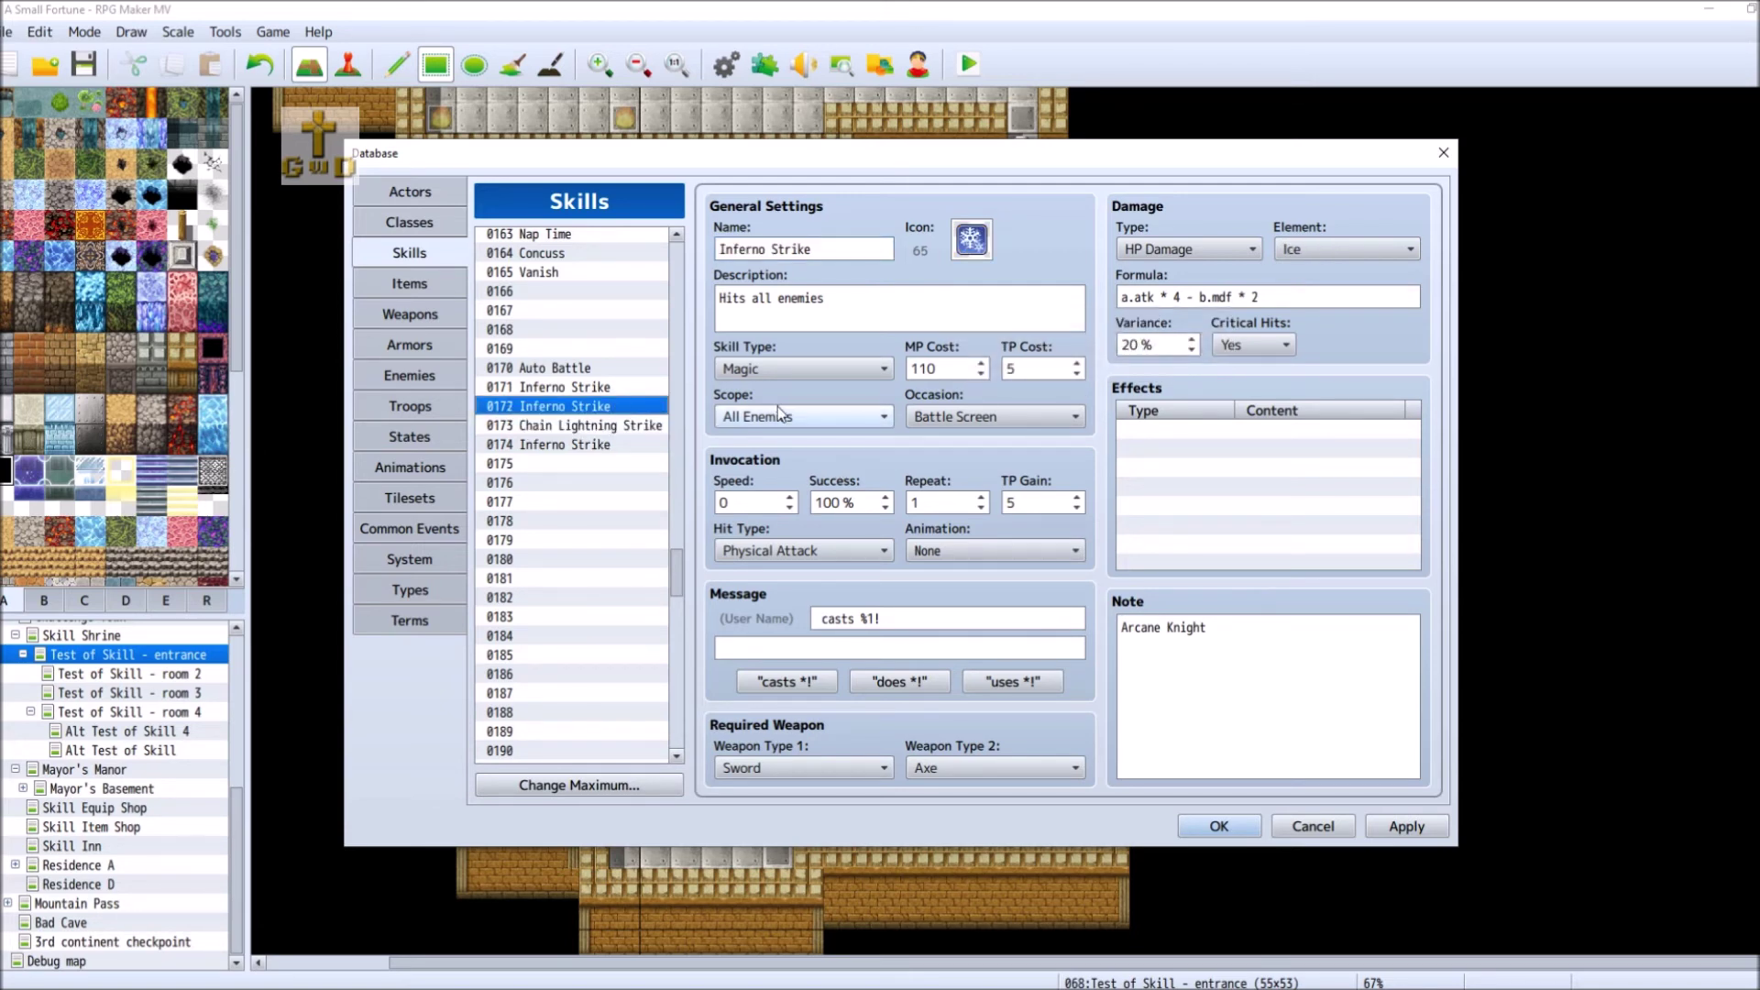
{"action": "left_click_drag", "start_coordinate": [719, 249], "coordinate": [763, 249]}
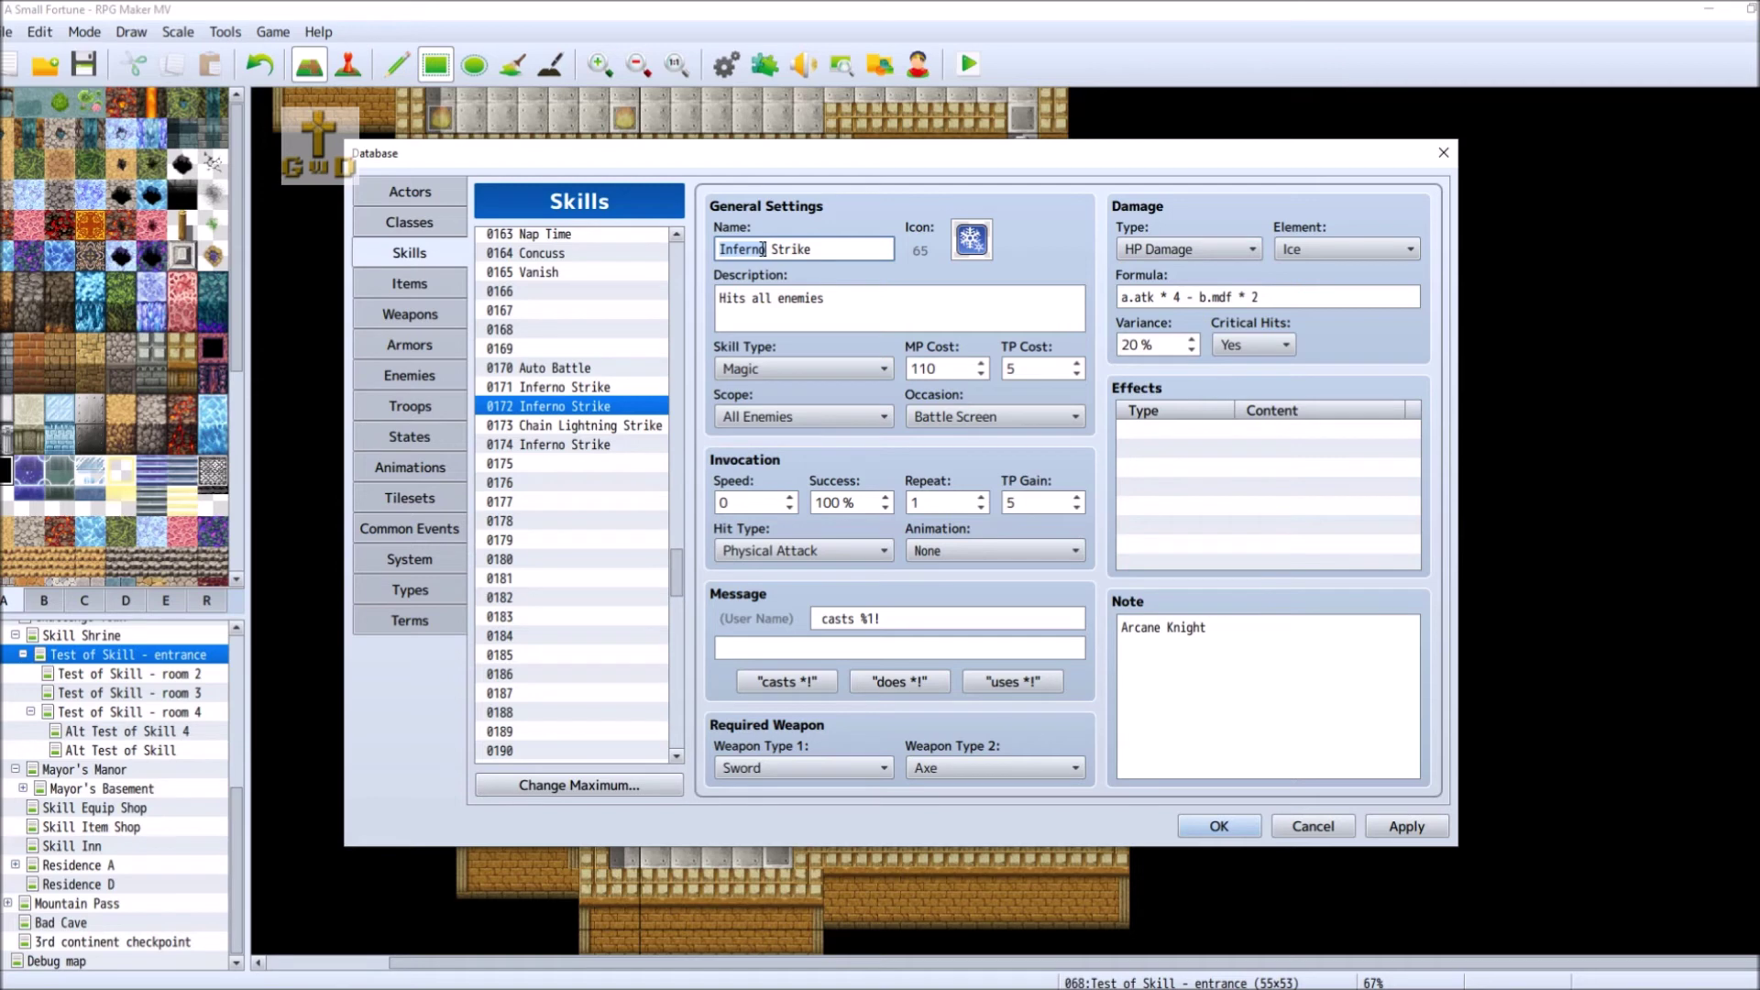
{"action": "left_click_drag", "start_coordinate": [678, 583], "coordinate": [689, 455]}
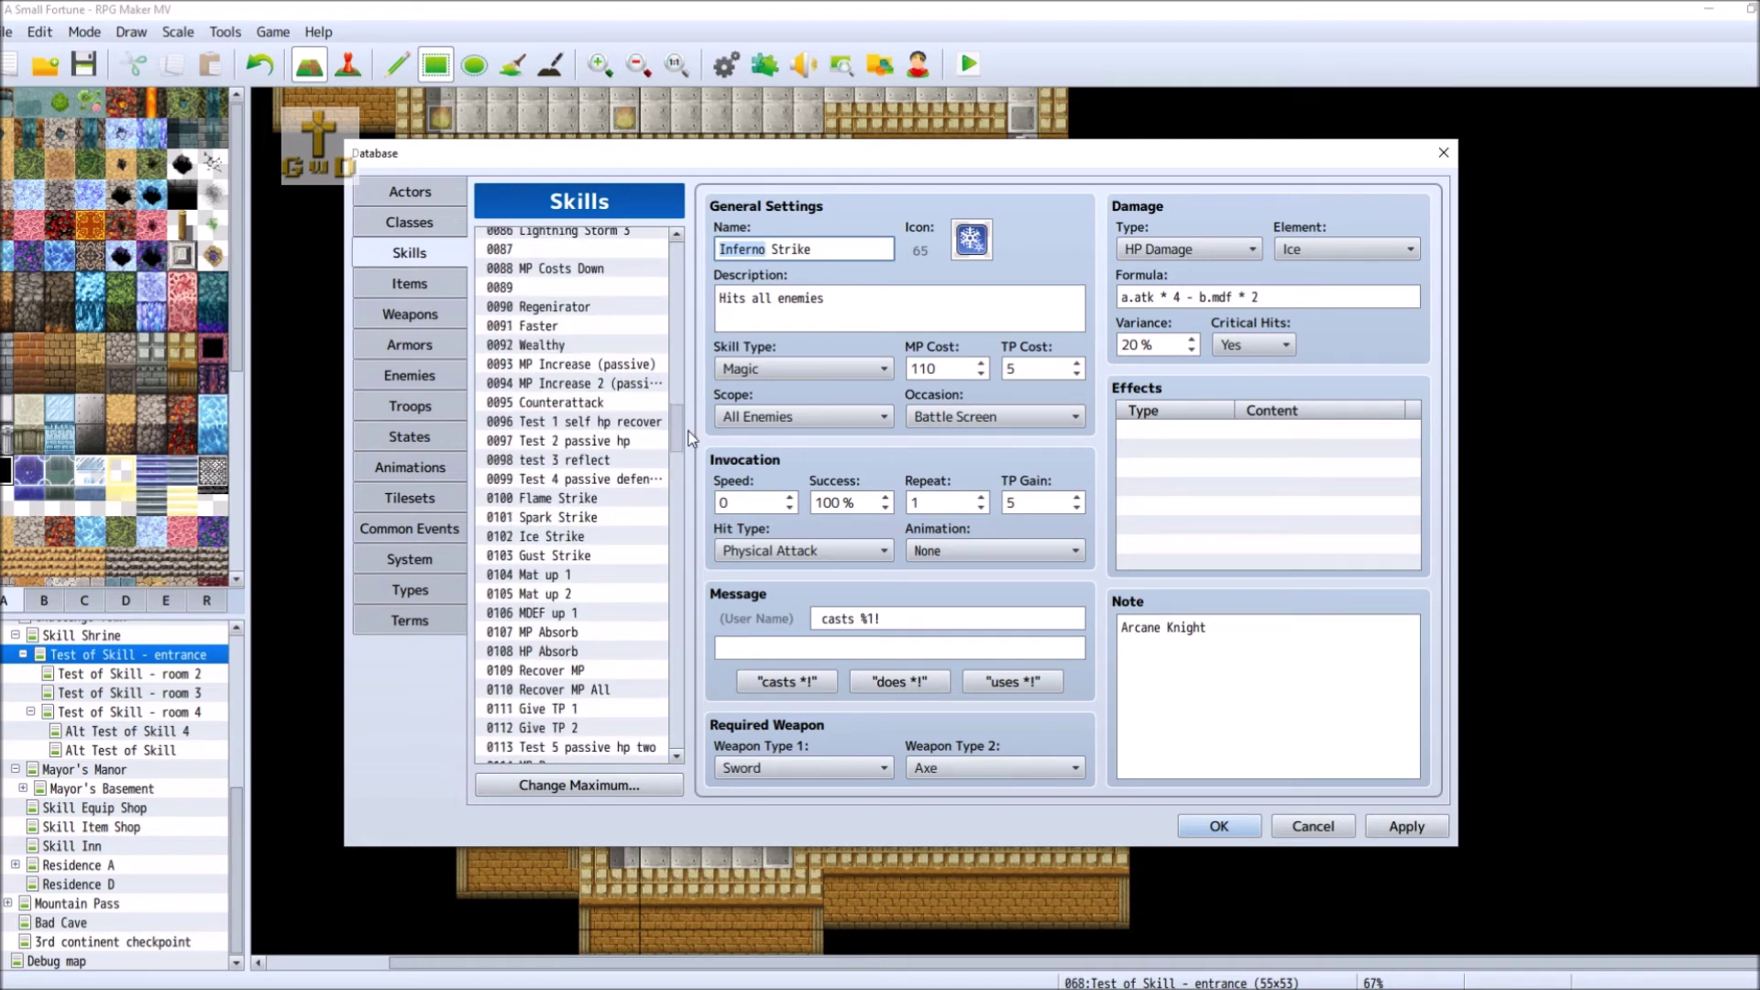
{"action": "left_click", "coordinate": [554, 539]}
{"action": "double_click", "coordinate": [741, 248]}
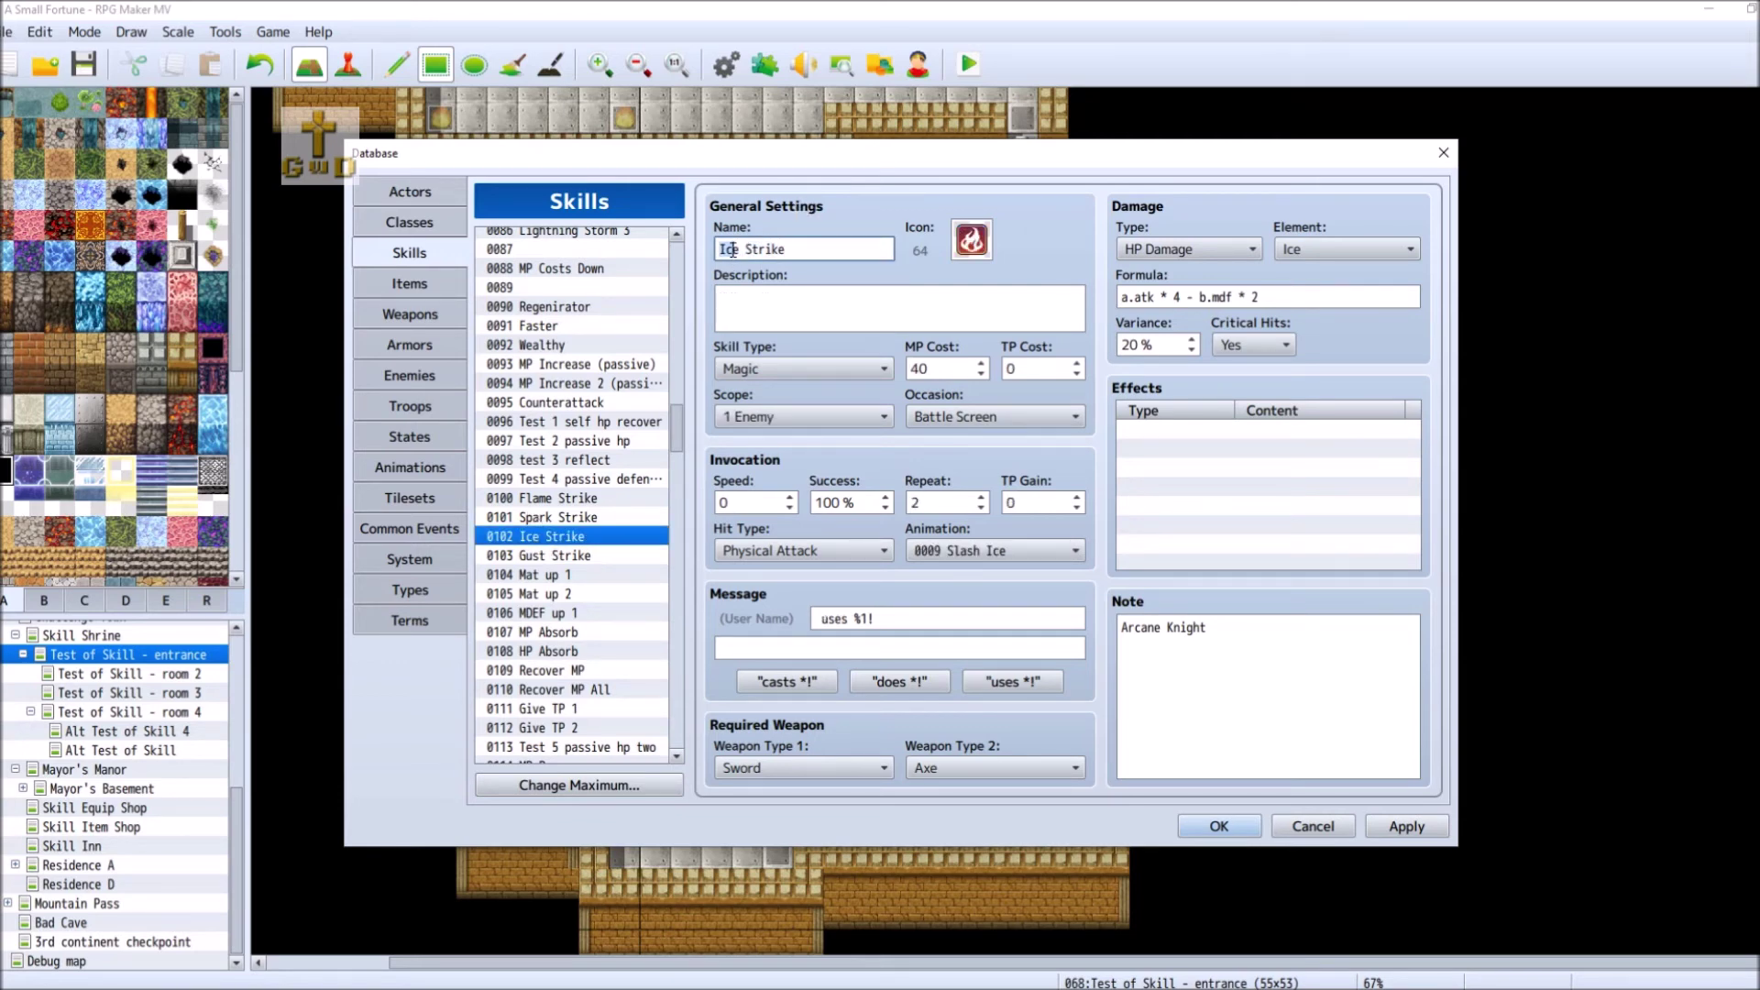
{"action": "type", "text": "Chill"}
- Rename the basic Ice spell in skill slot 0032 as Chill
{"action": "left_click_drag", "start_coordinate": [679, 428], "coordinate": [688, 281]}
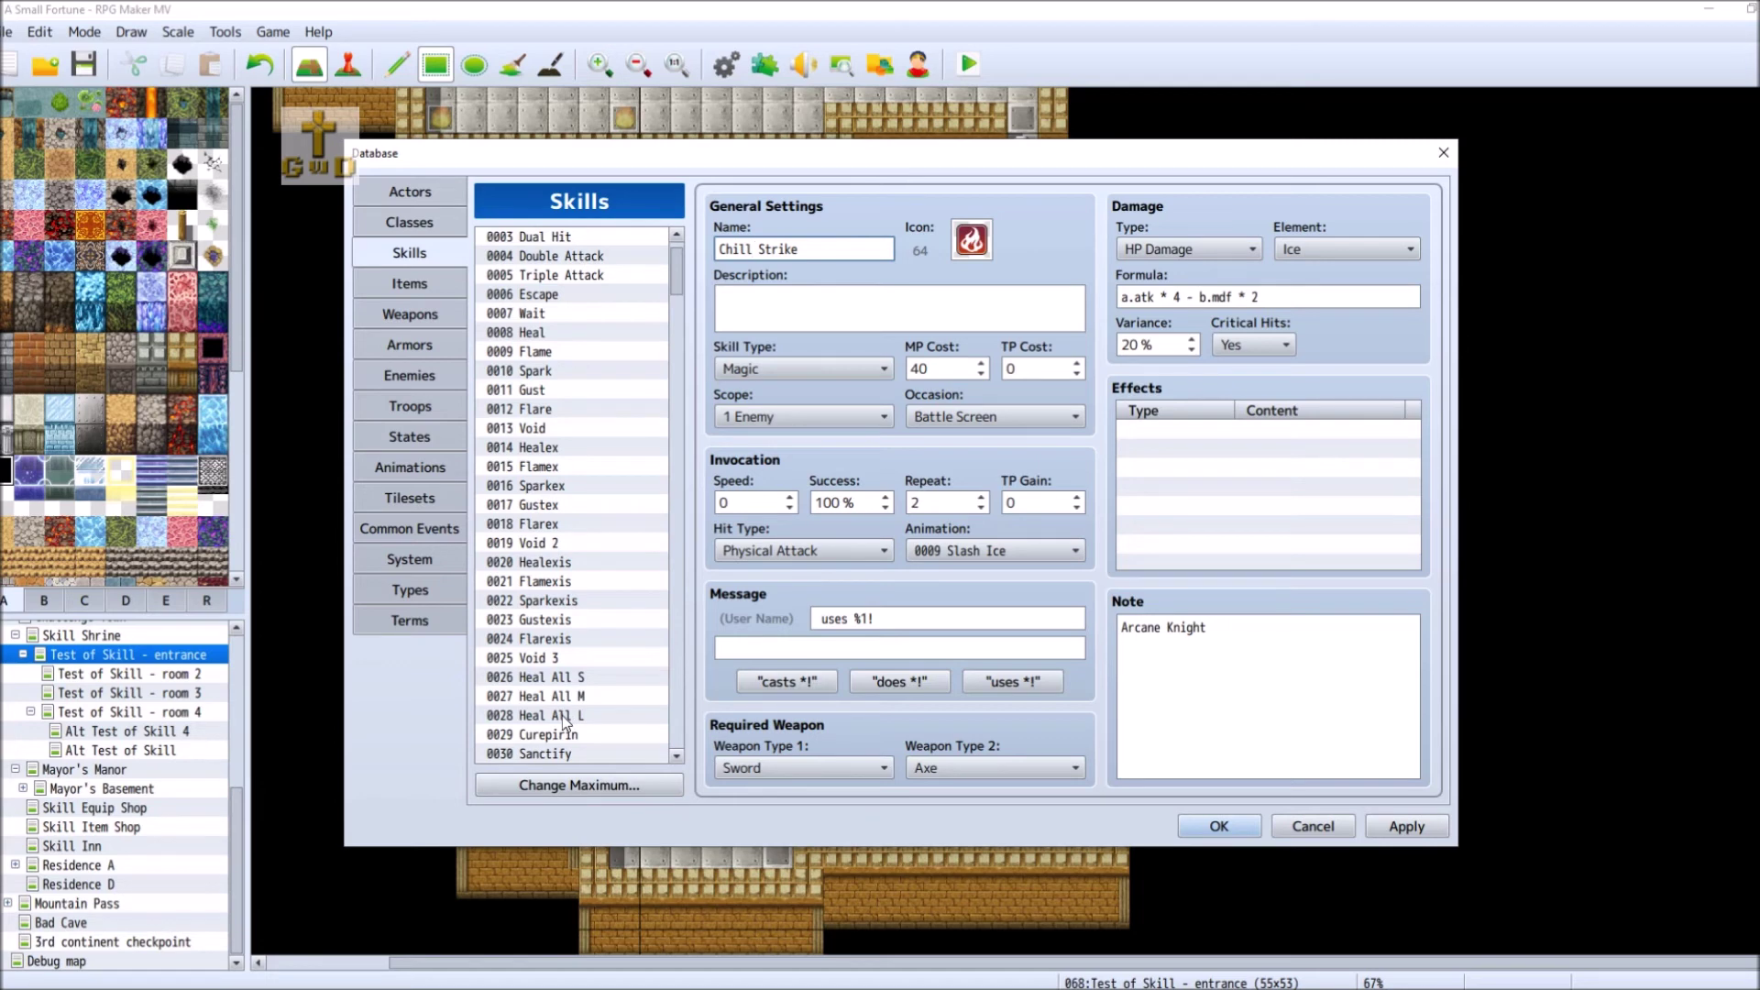
{"action": "left_click_drag", "start_coordinate": [678, 280], "coordinate": [680, 310]}
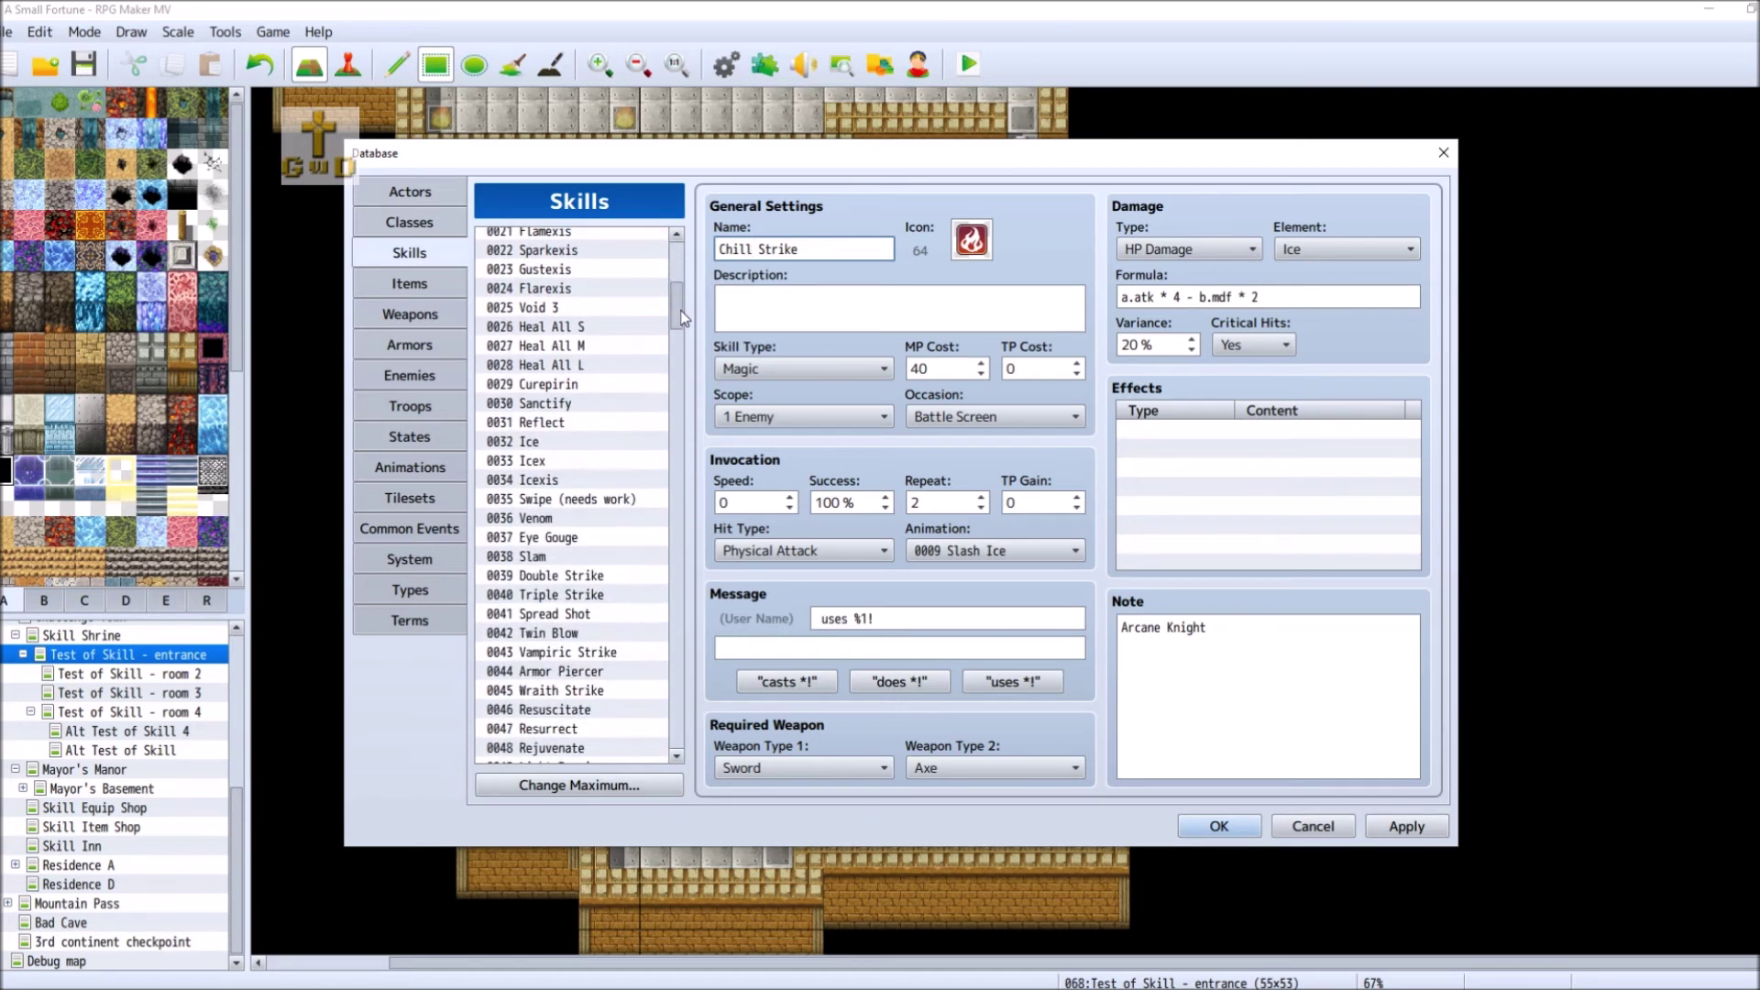
{"action": "left_click", "coordinate": [552, 441]}
{"action": "double_click", "coordinate": [756, 249]}
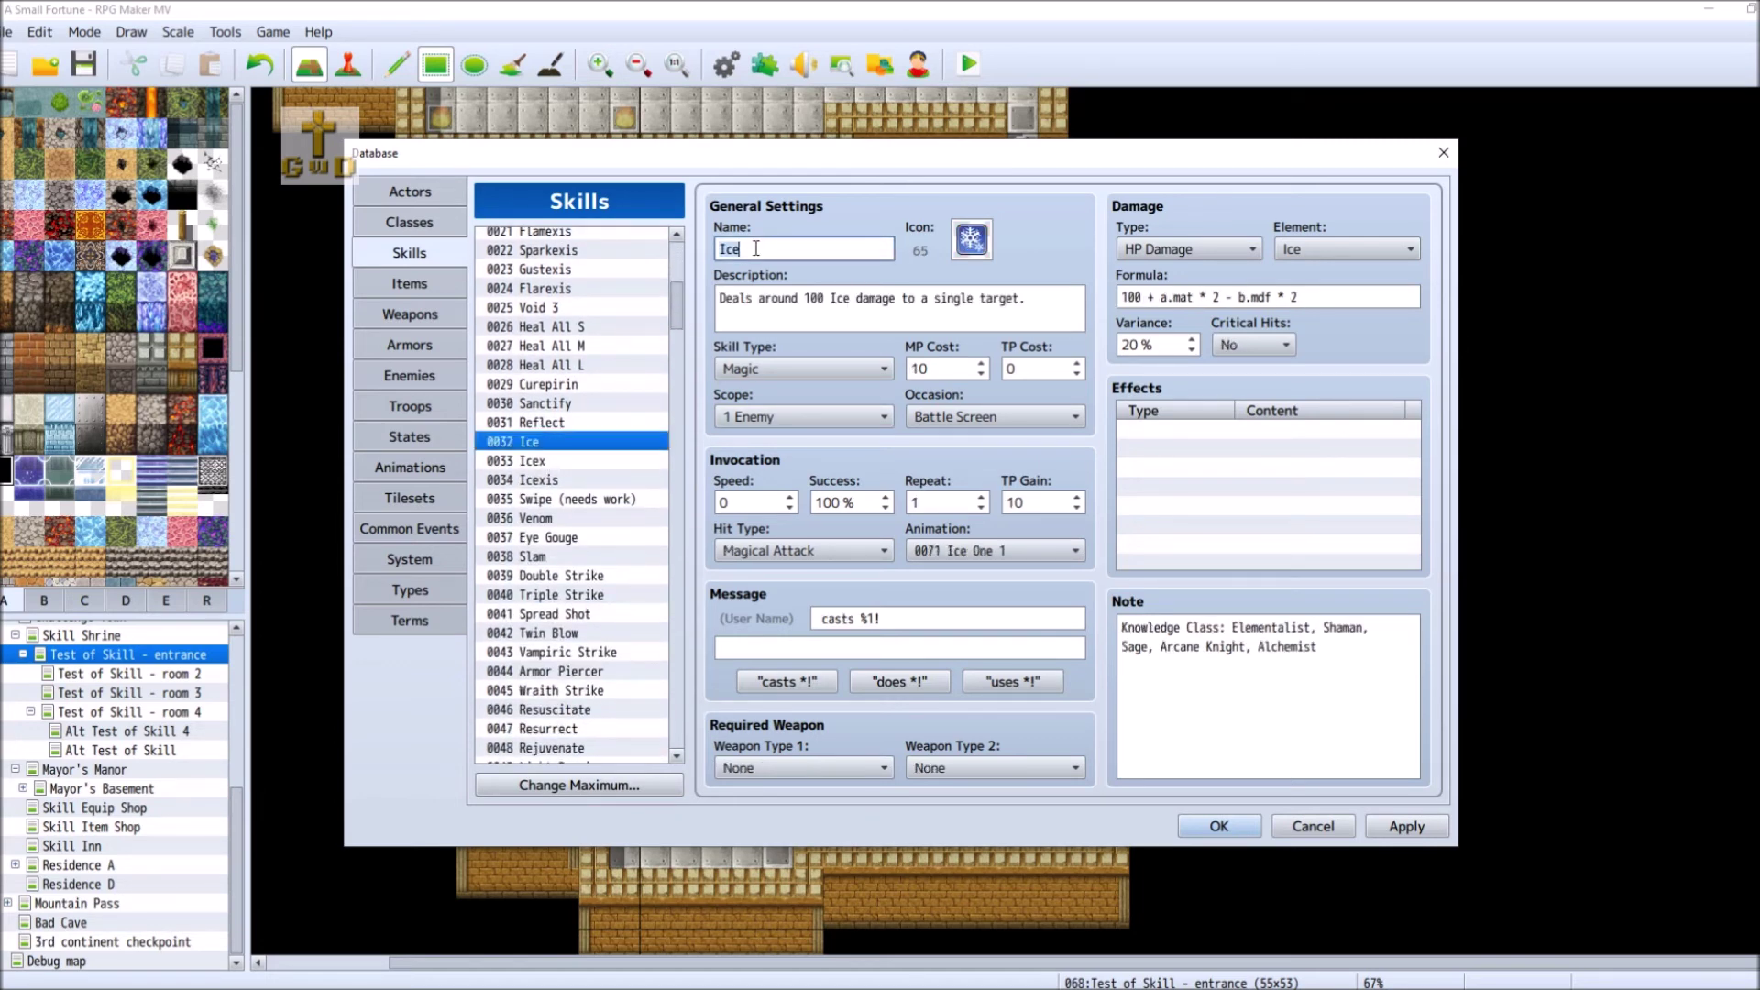
{"action": "type", "text": "Chill"}
- Rename the Icex spell in skill slot 0033 as Chillex
{"action": "left_click", "coordinate": [594, 463]}
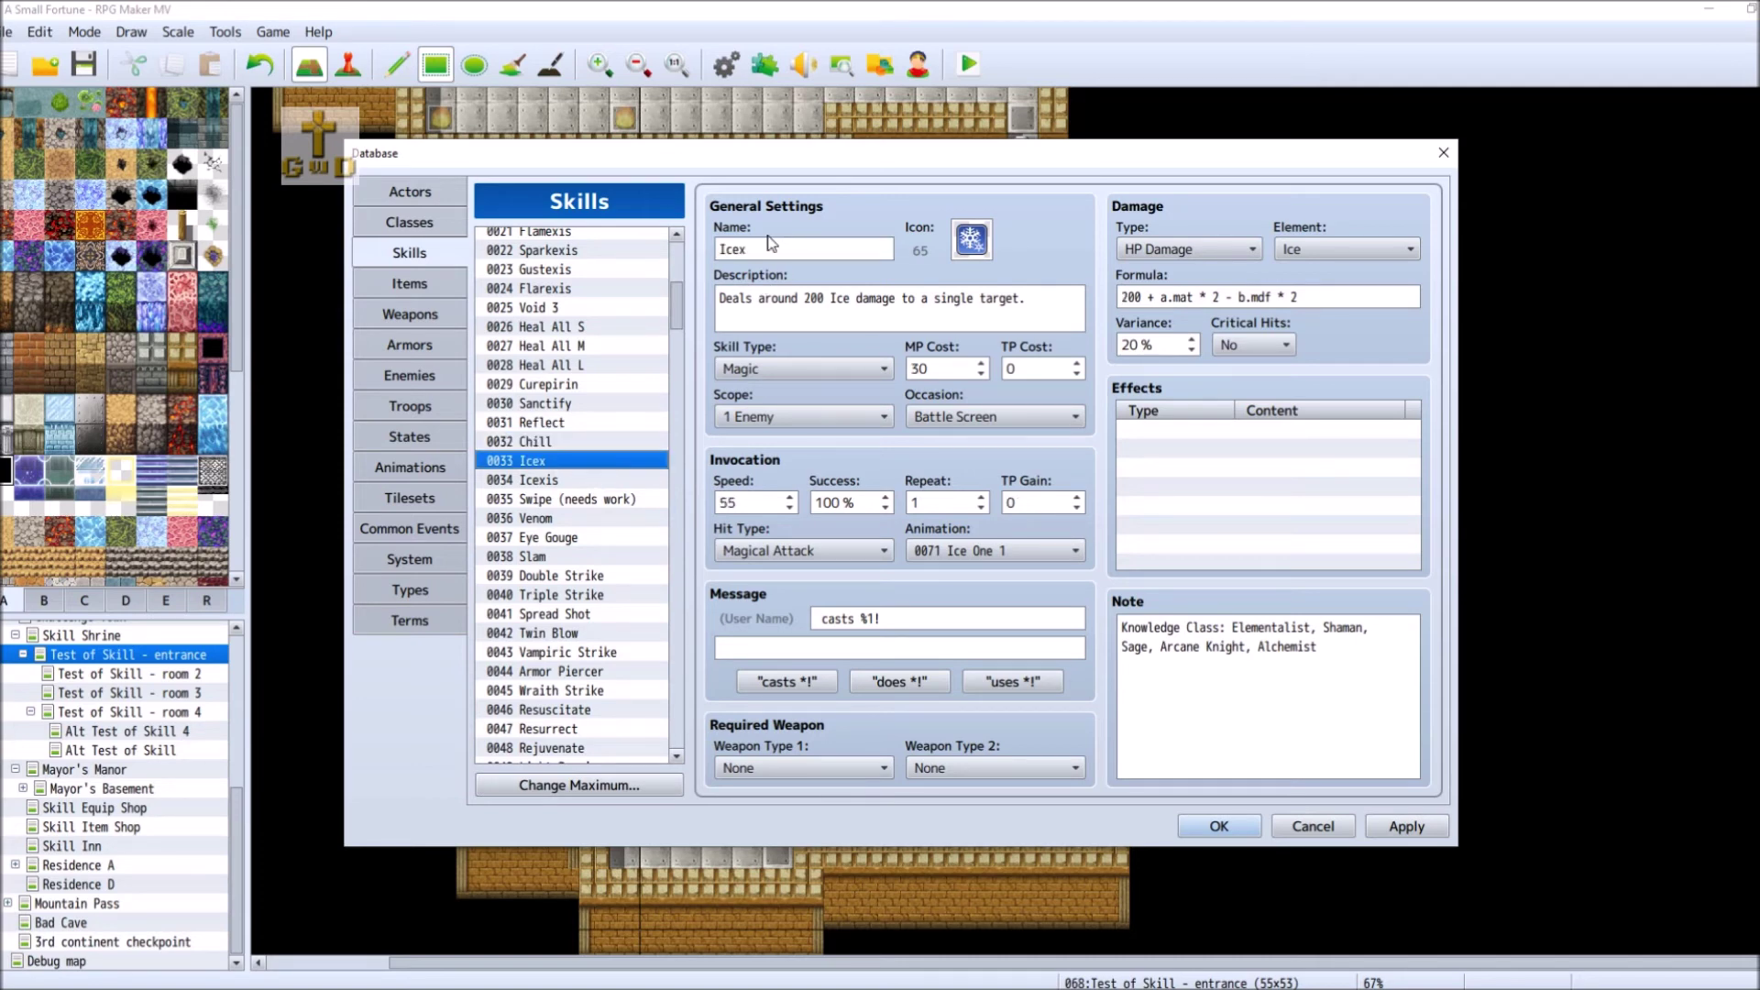
{"action": "double_click", "coordinate": [737, 248]}
{"action": "key", "text": "Right"}
{"action": "key", "text": "Left"}
{"action": "key", "text": "BackSpace"}
{"action": "key", "text": "BackSpace"}
{"action": "key", "text": "BackSpace"}
{"action": "type", "text": "Chill"}
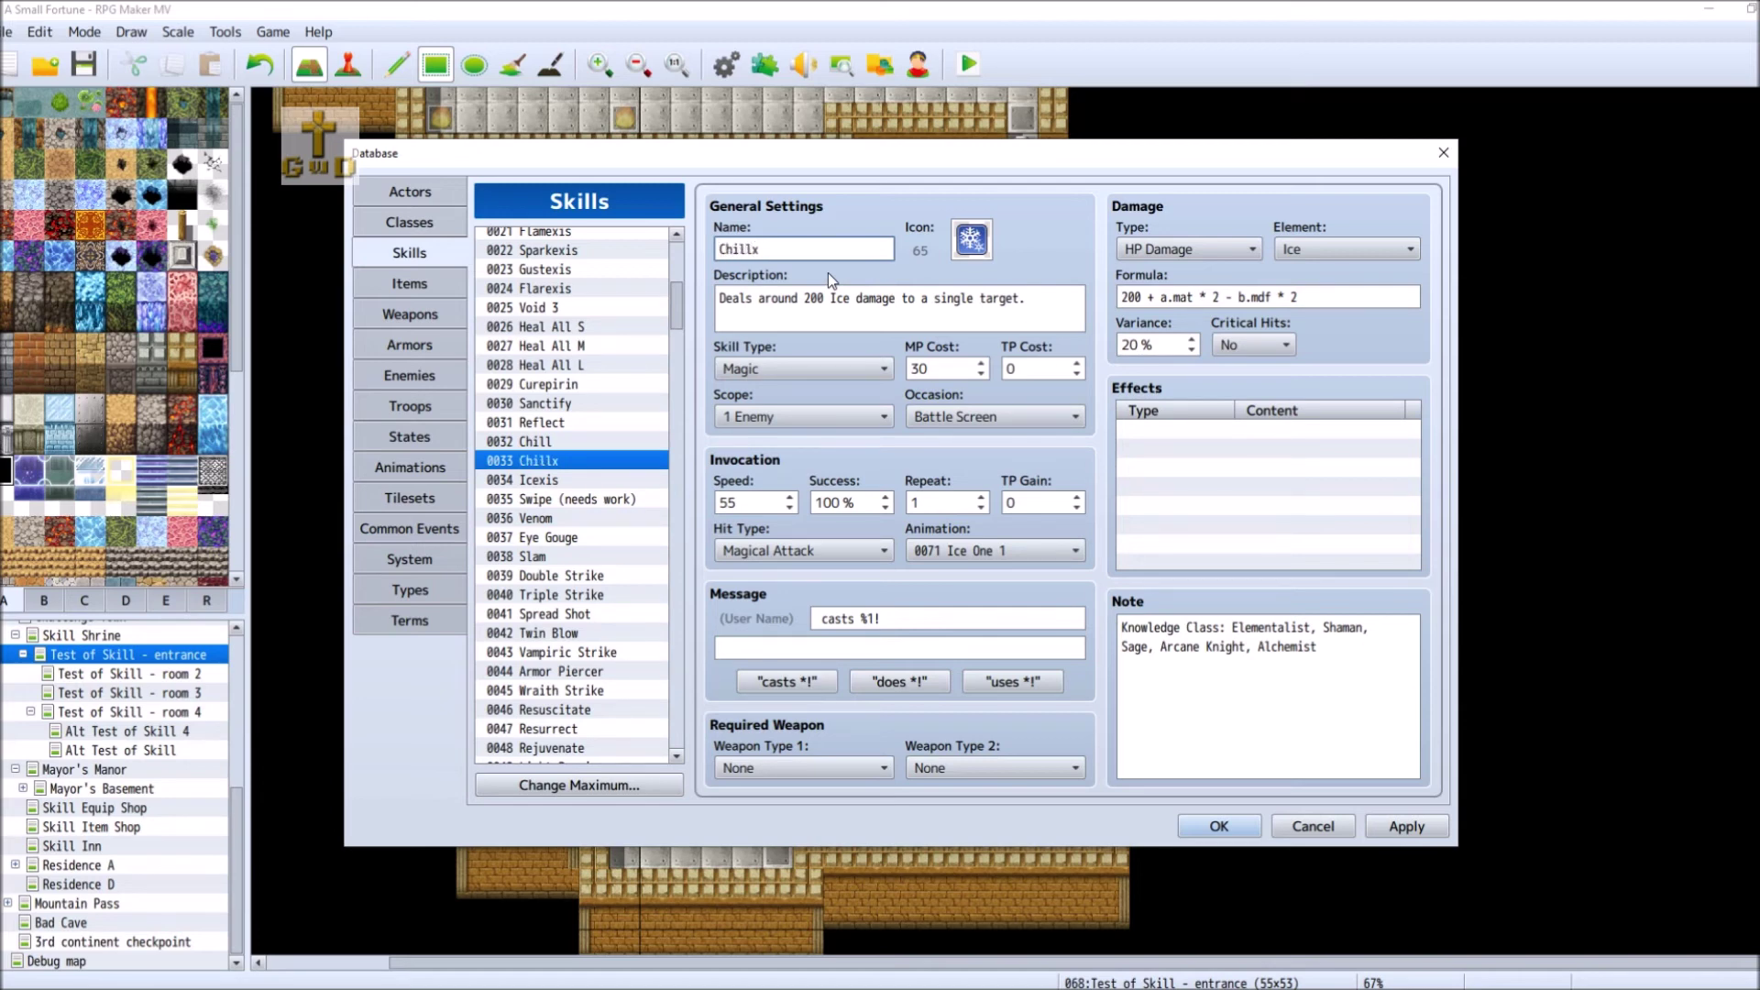
{"action": "type", "text": "e"}
- Rename the Icexis spell in skill slot 0034 as Chillexis and apply the database changes
{"action": "left_click", "coordinate": [587, 481]}
{"action": "left_click", "coordinate": [744, 248]}
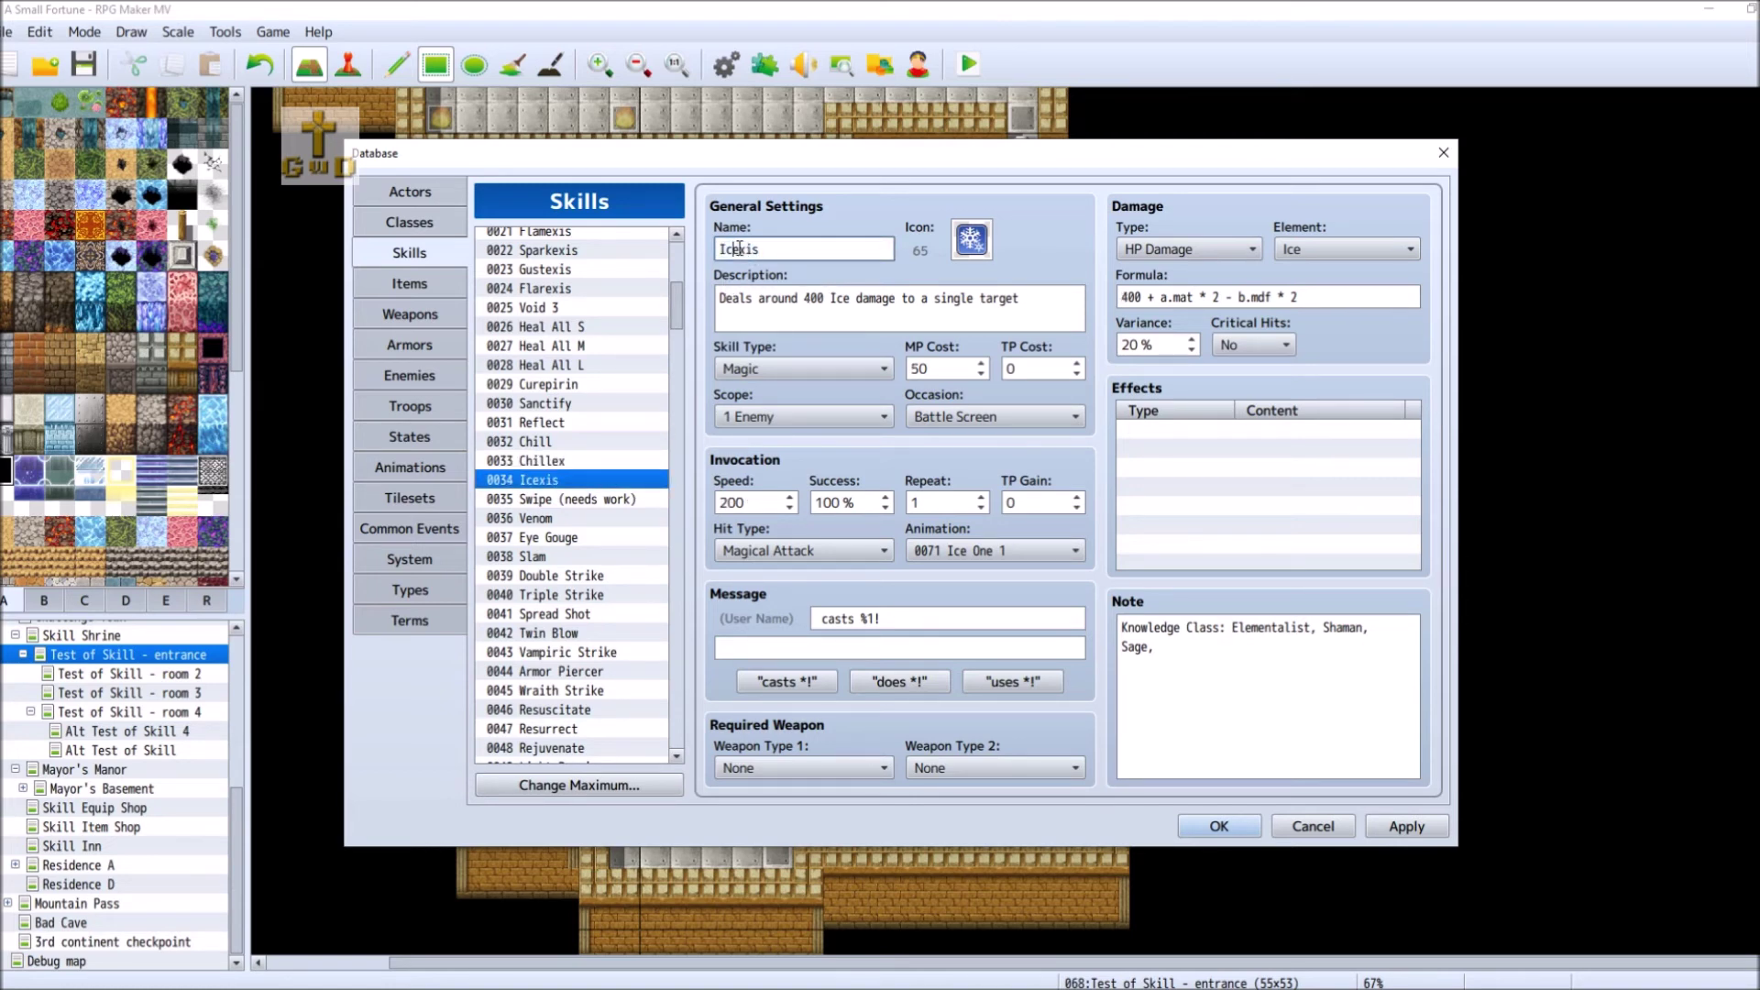
{"action": "key", "text": "BackSpace"}
{"action": "key", "text": "BackSpace"}
{"action": "type", "text": "Chill"}
{"action": "left_click", "coordinate": [1406, 827]}
- Rename the ice variant in skill slot 0172 as Snowstorm Strike
{"action": "left_click_drag", "start_coordinate": [682, 316], "coordinate": [681, 574]}
{"action": "left_click", "coordinate": [578, 502]}
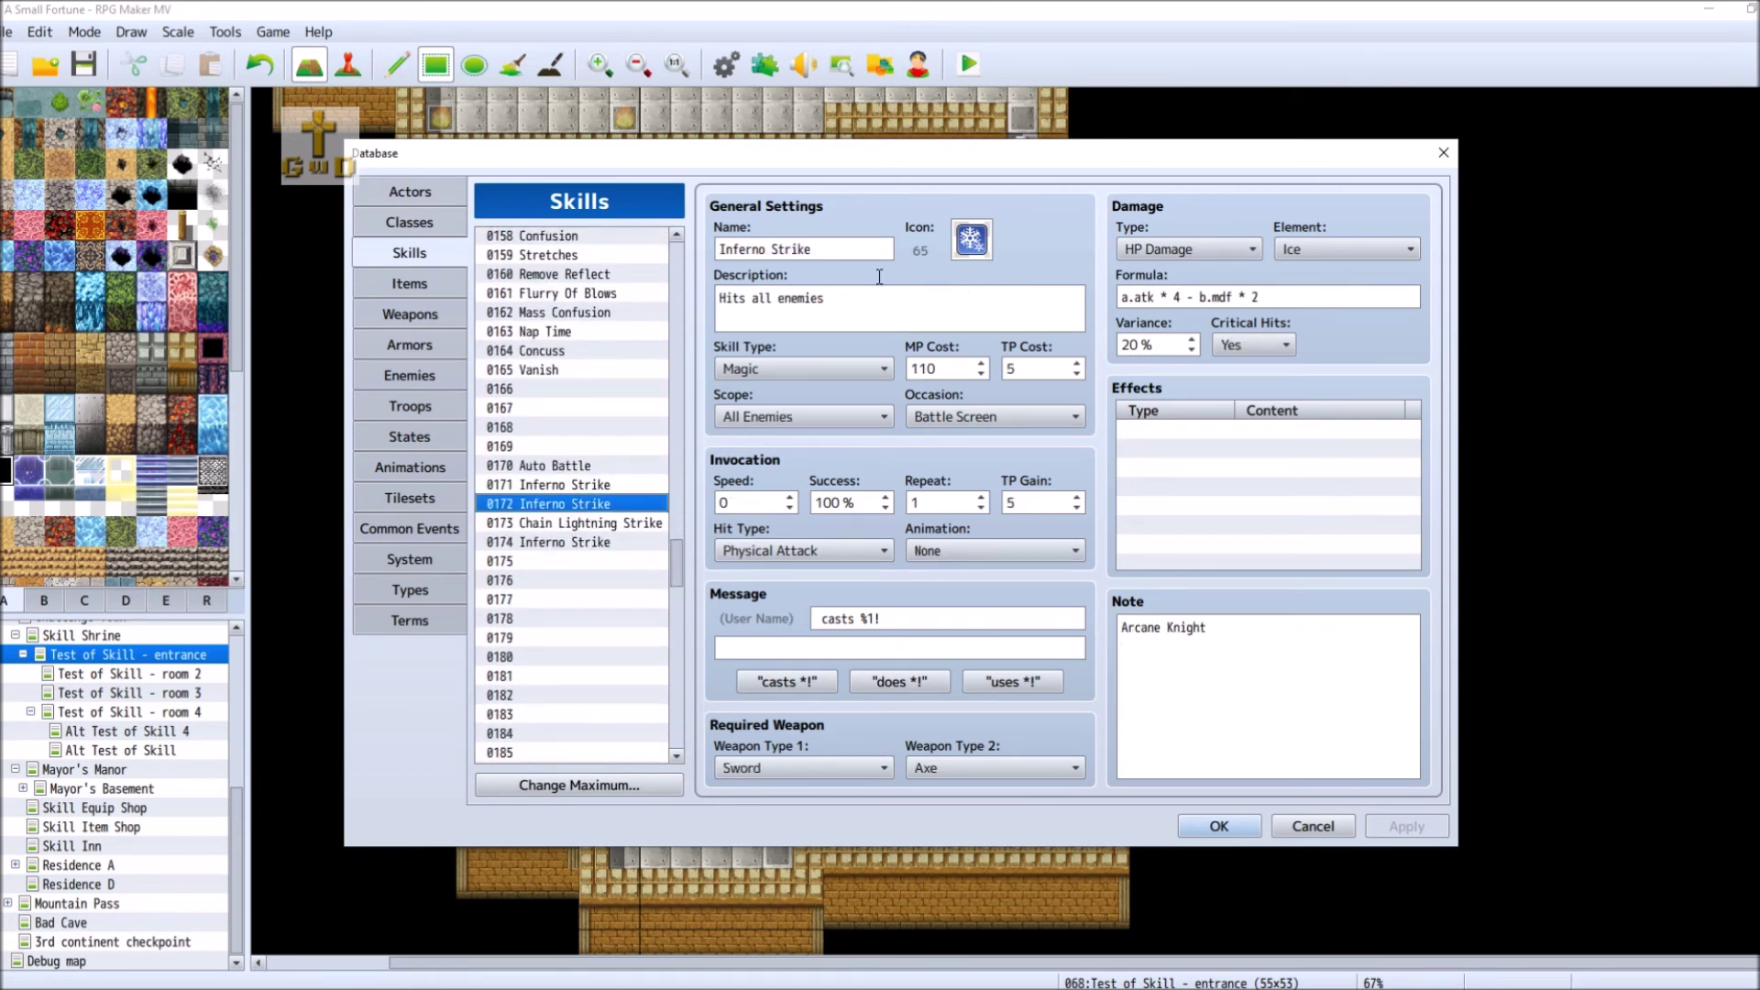
{"action": "double_click", "coordinate": [763, 247]}
{"action": "left_click_drag", "start_coordinate": [763, 247], "coordinate": [767, 247]}
{"action": "right_click", "coordinate": [766, 242]}
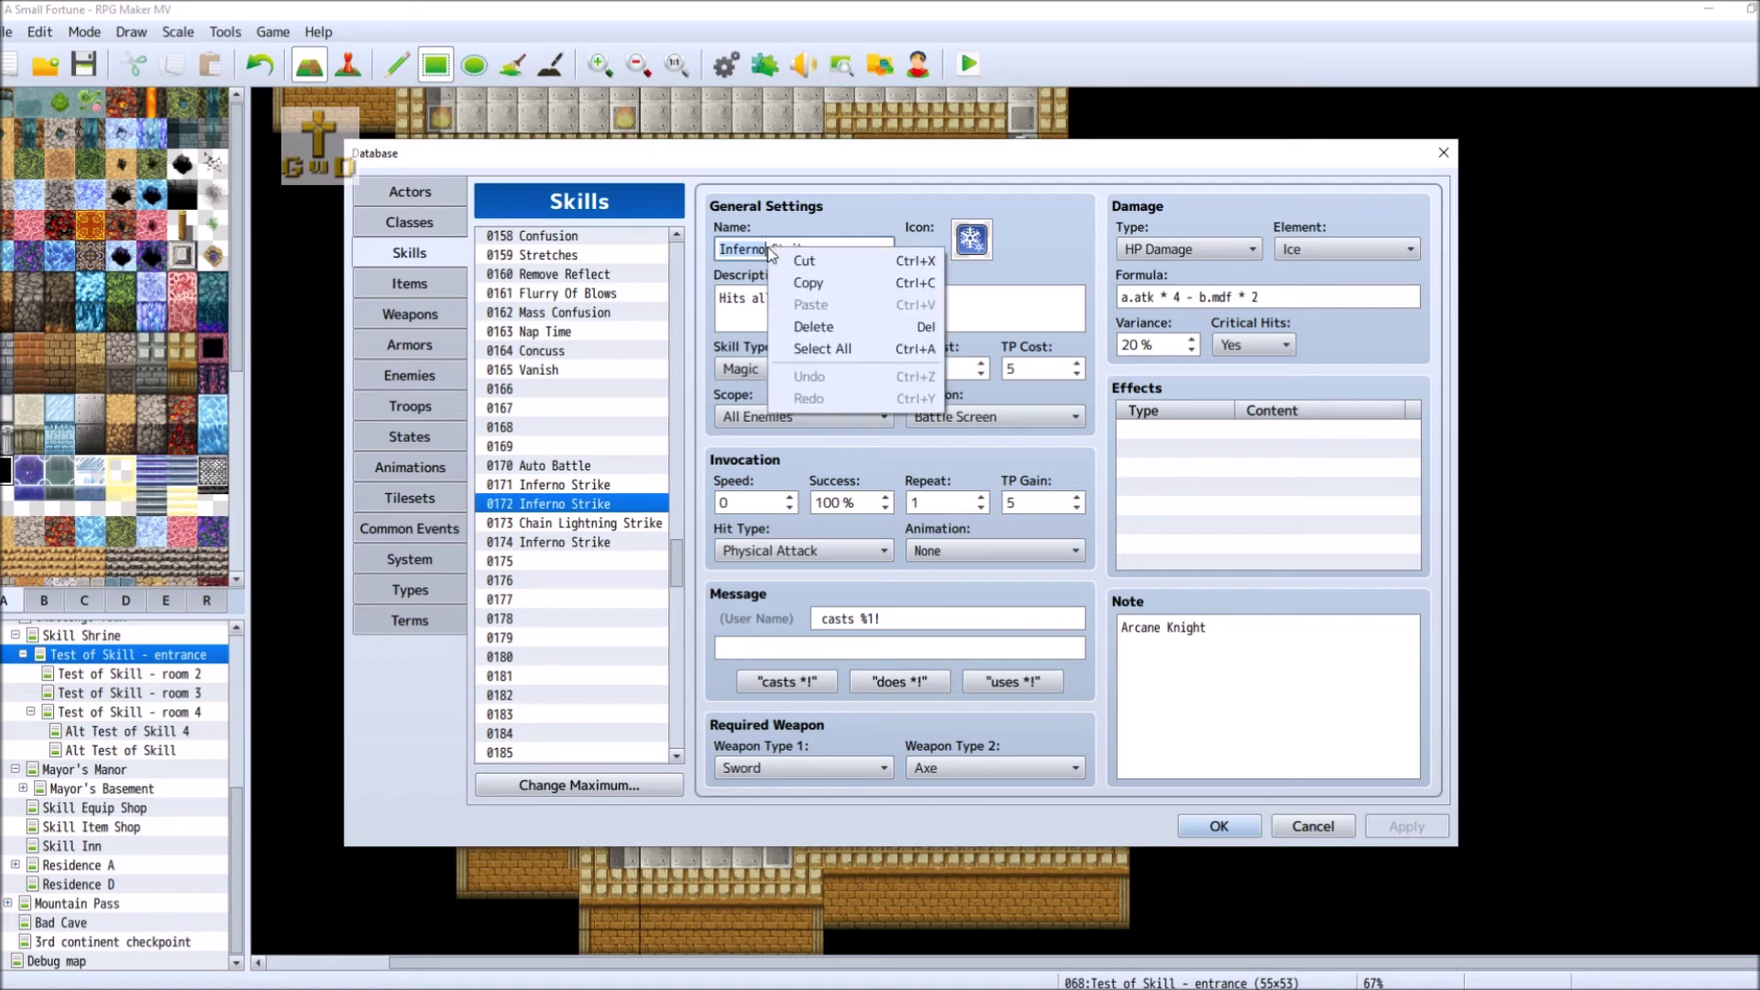
{"action": "left_click", "coordinate": [1017, 237]}
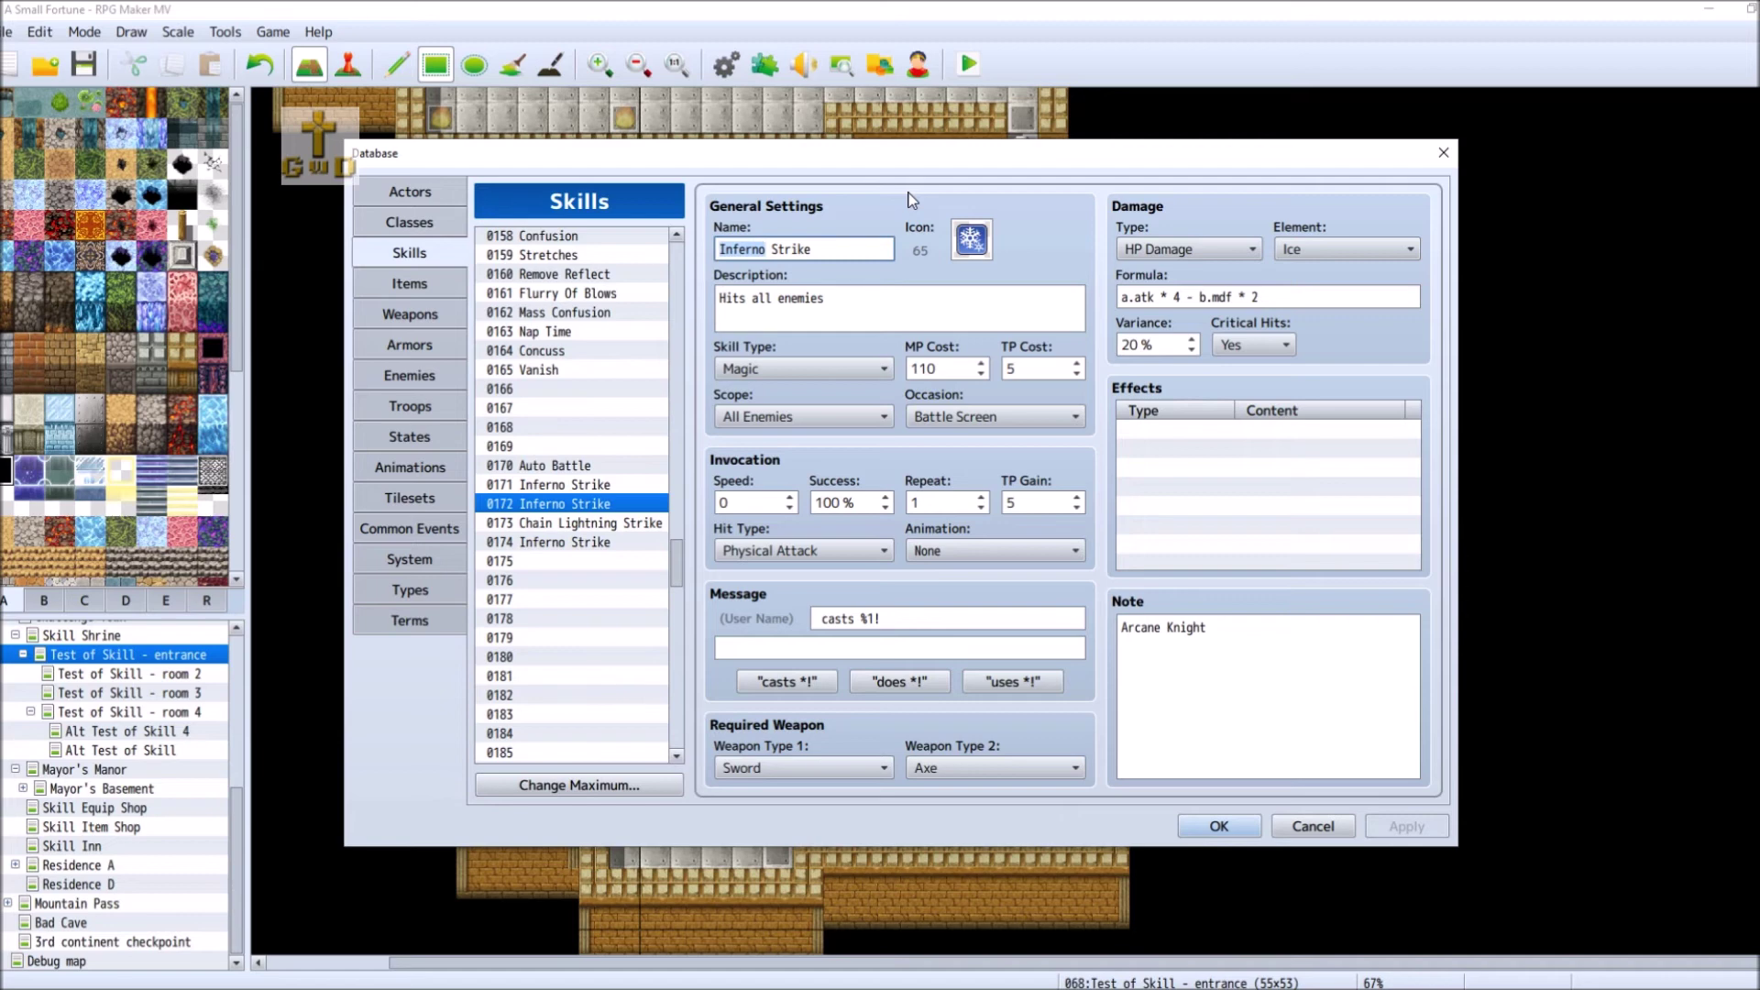
{"action": "type", "text": "Snowstorm"}
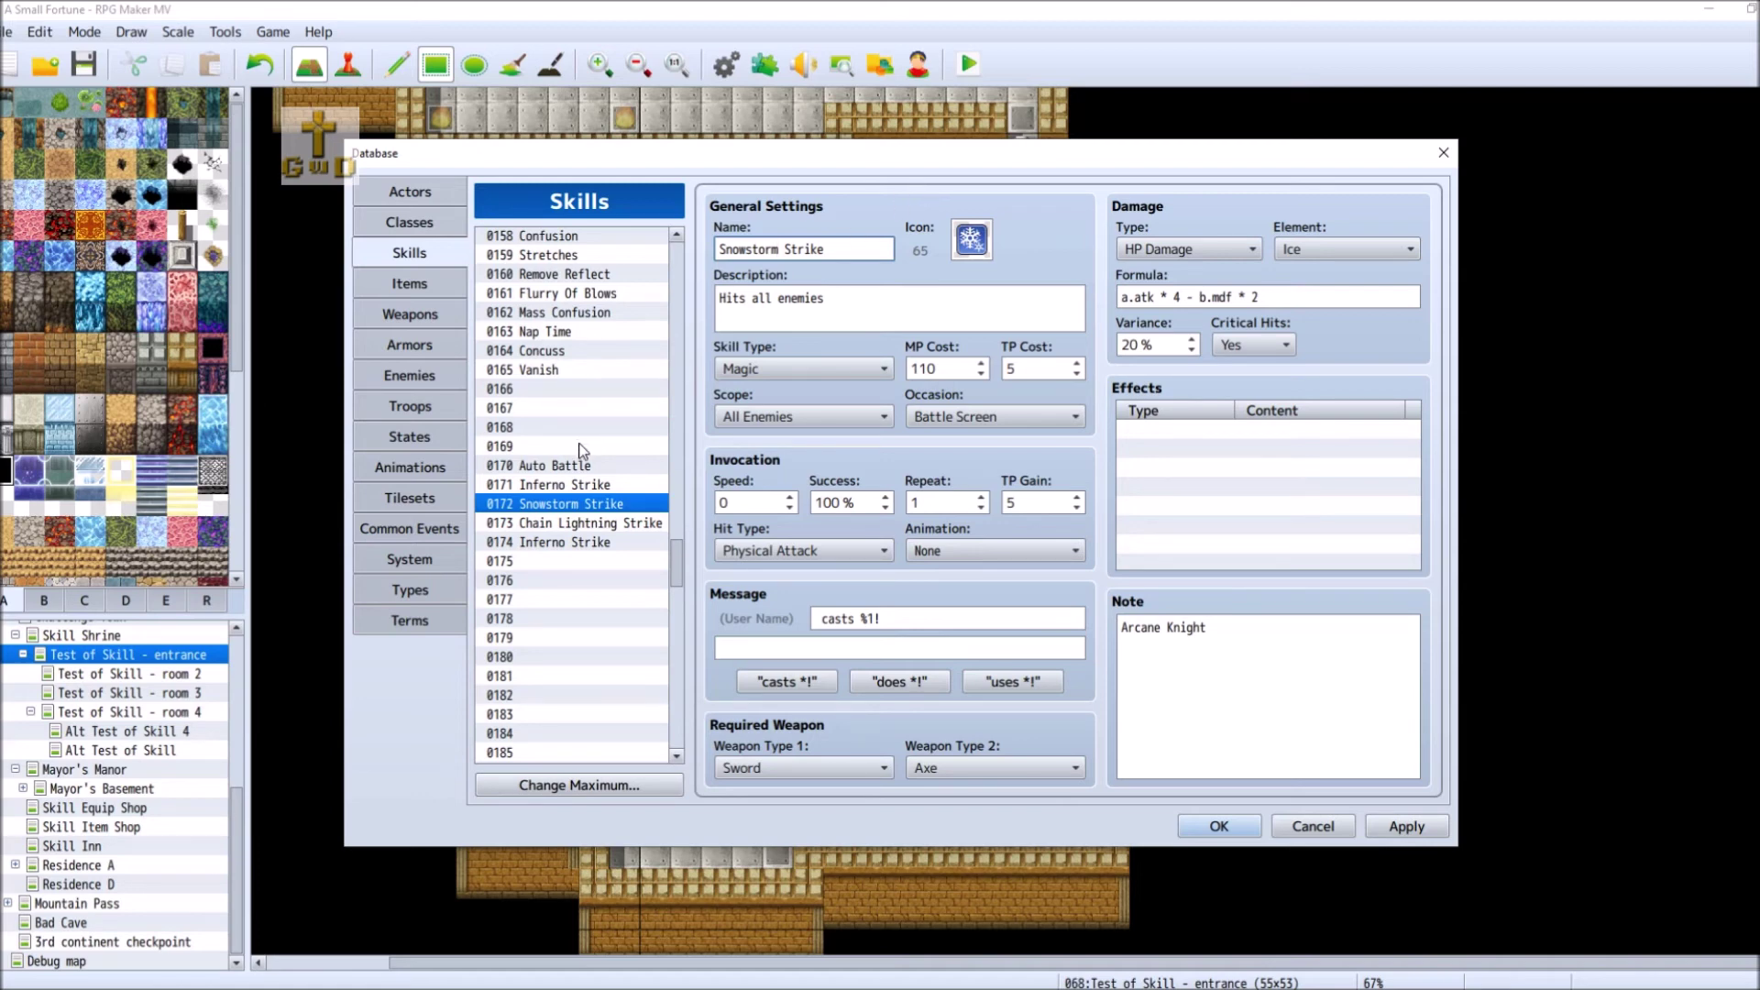
- Rename the wind variant in skill slot 0174 as Tornado Strike
{"action": "left_click", "coordinate": [559, 544]}
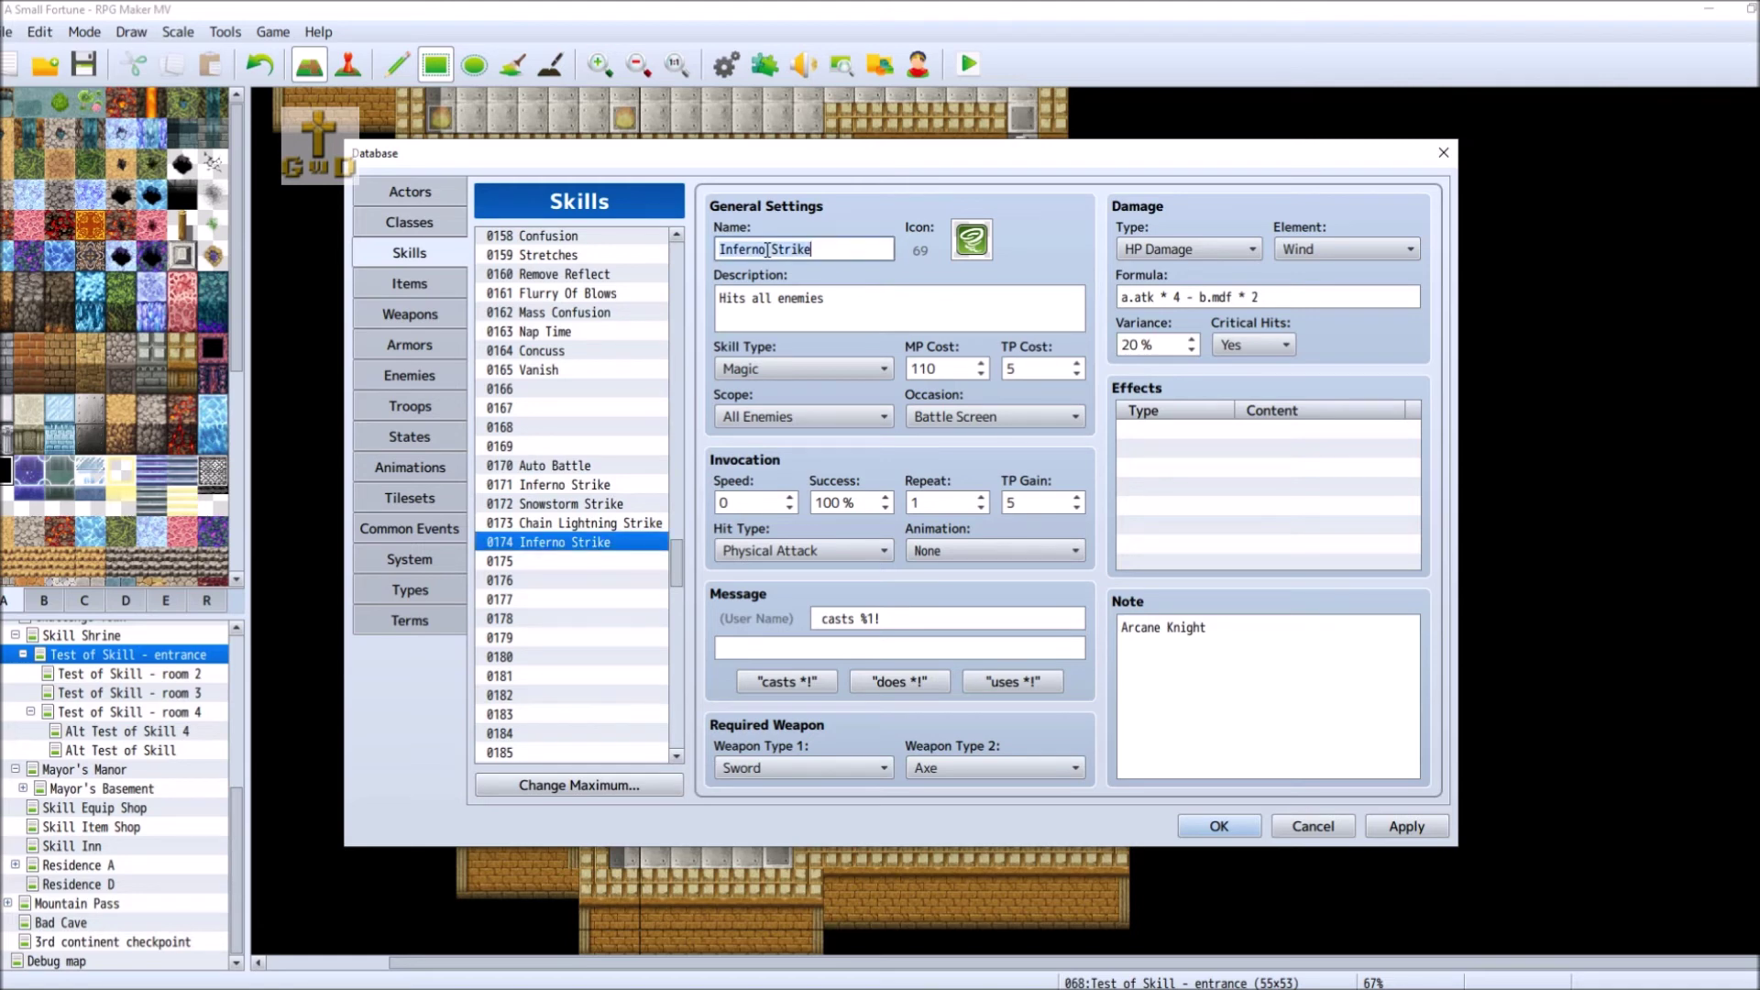
{"action": "left_click_drag", "start_coordinate": [767, 249], "coordinate": [707, 255]}
{"action": "type", "text": "Tornado"}
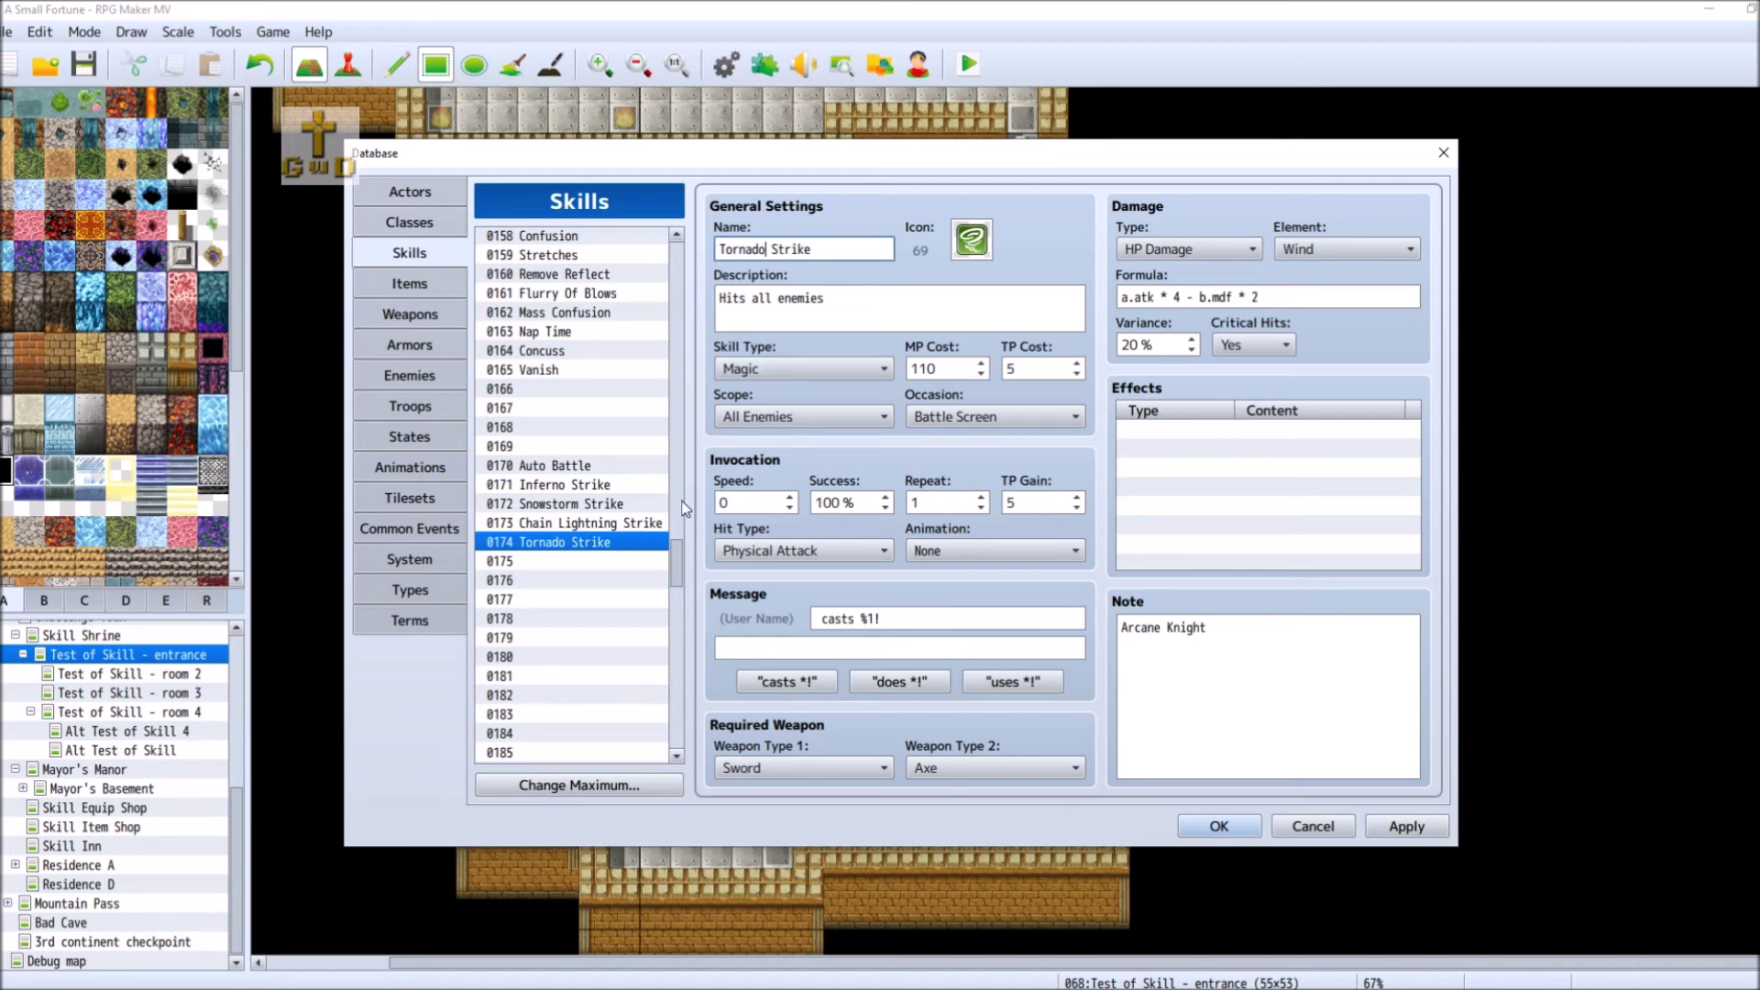
- Set the Hurricane skill in slot 0123 to HP Damage with the Wind element
{"action": "left_click_drag", "start_coordinate": [674, 565], "coordinate": [680, 484]}
{"action": "left_click", "coordinate": [547, 403]}
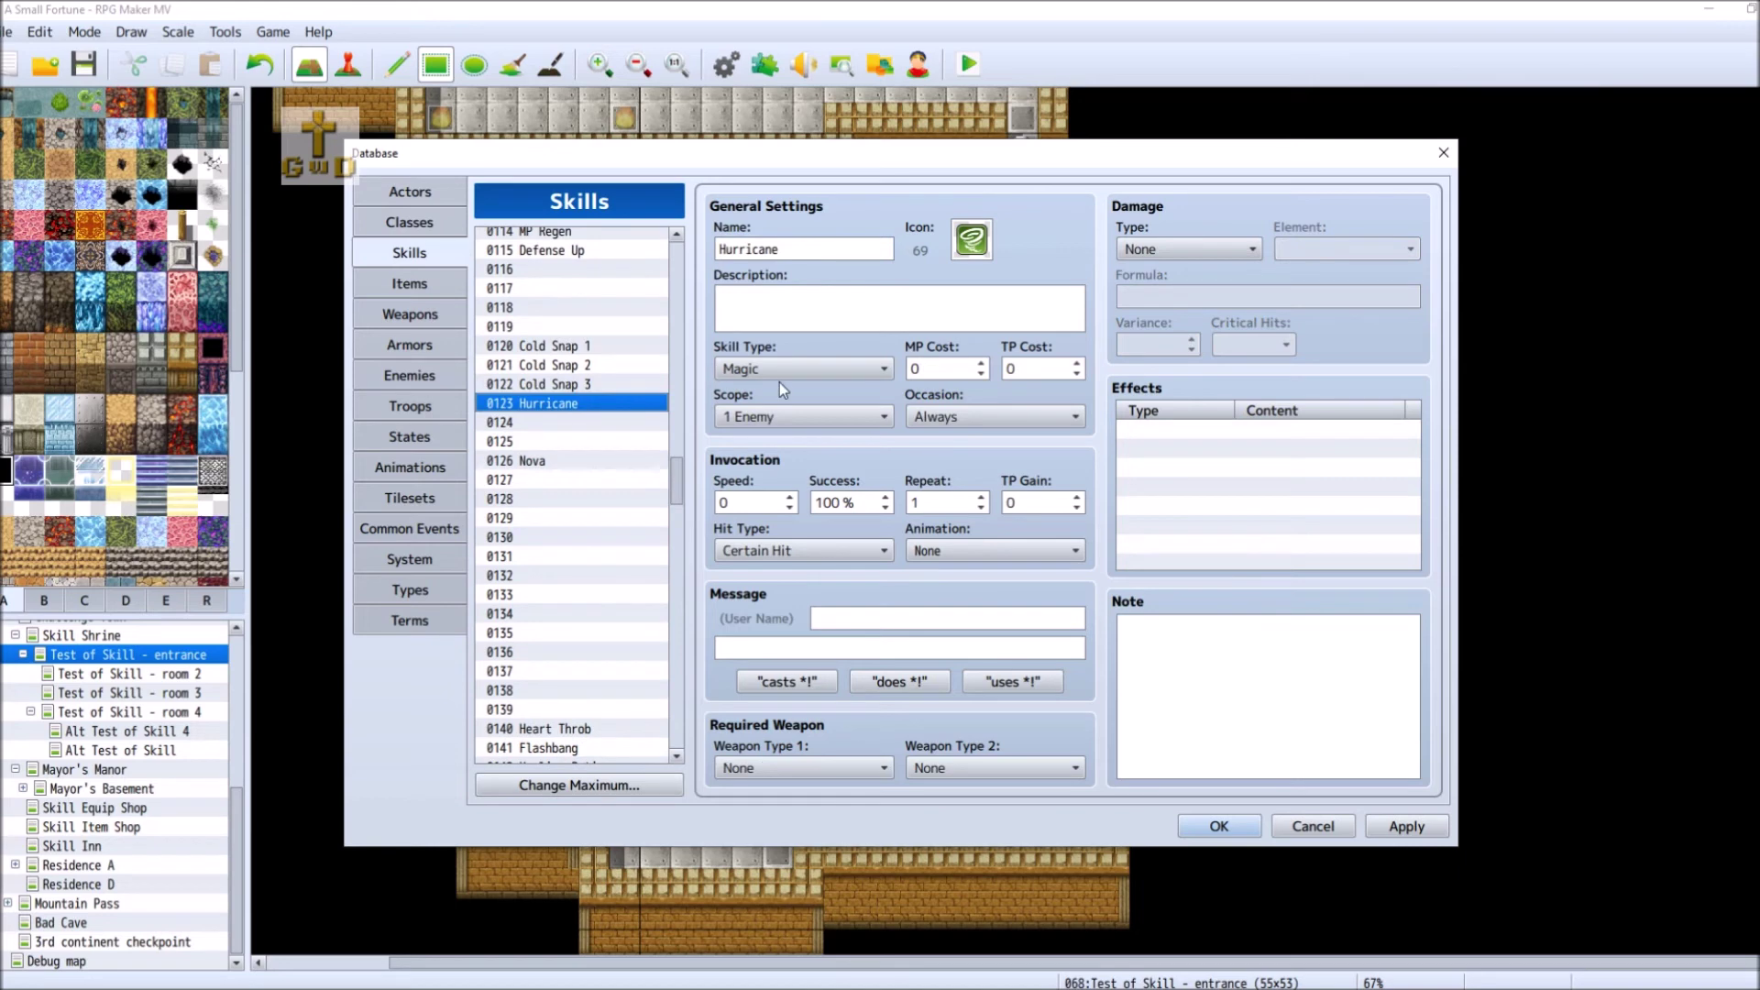
{"action": "left_click", "coordinate": [1188, 249]}
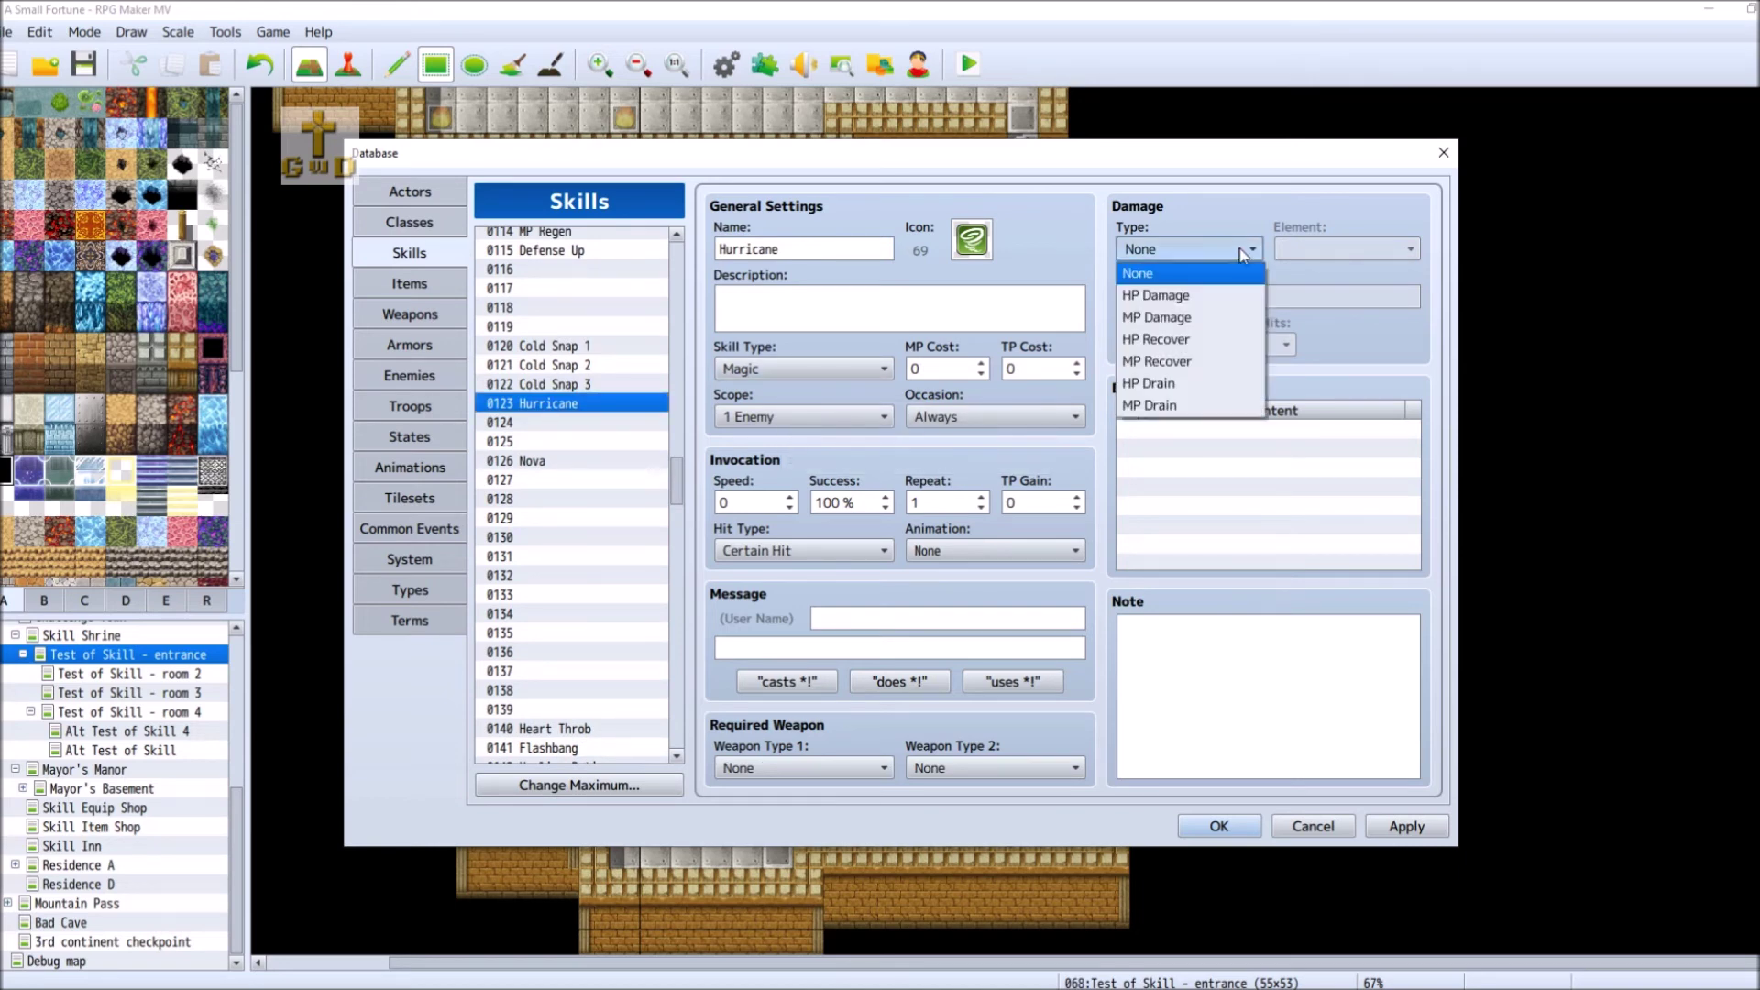
{"action": "left_click", "coordinate": [1182, 292]}
{"action": "left_click", "coordinate": [1329, 246]}
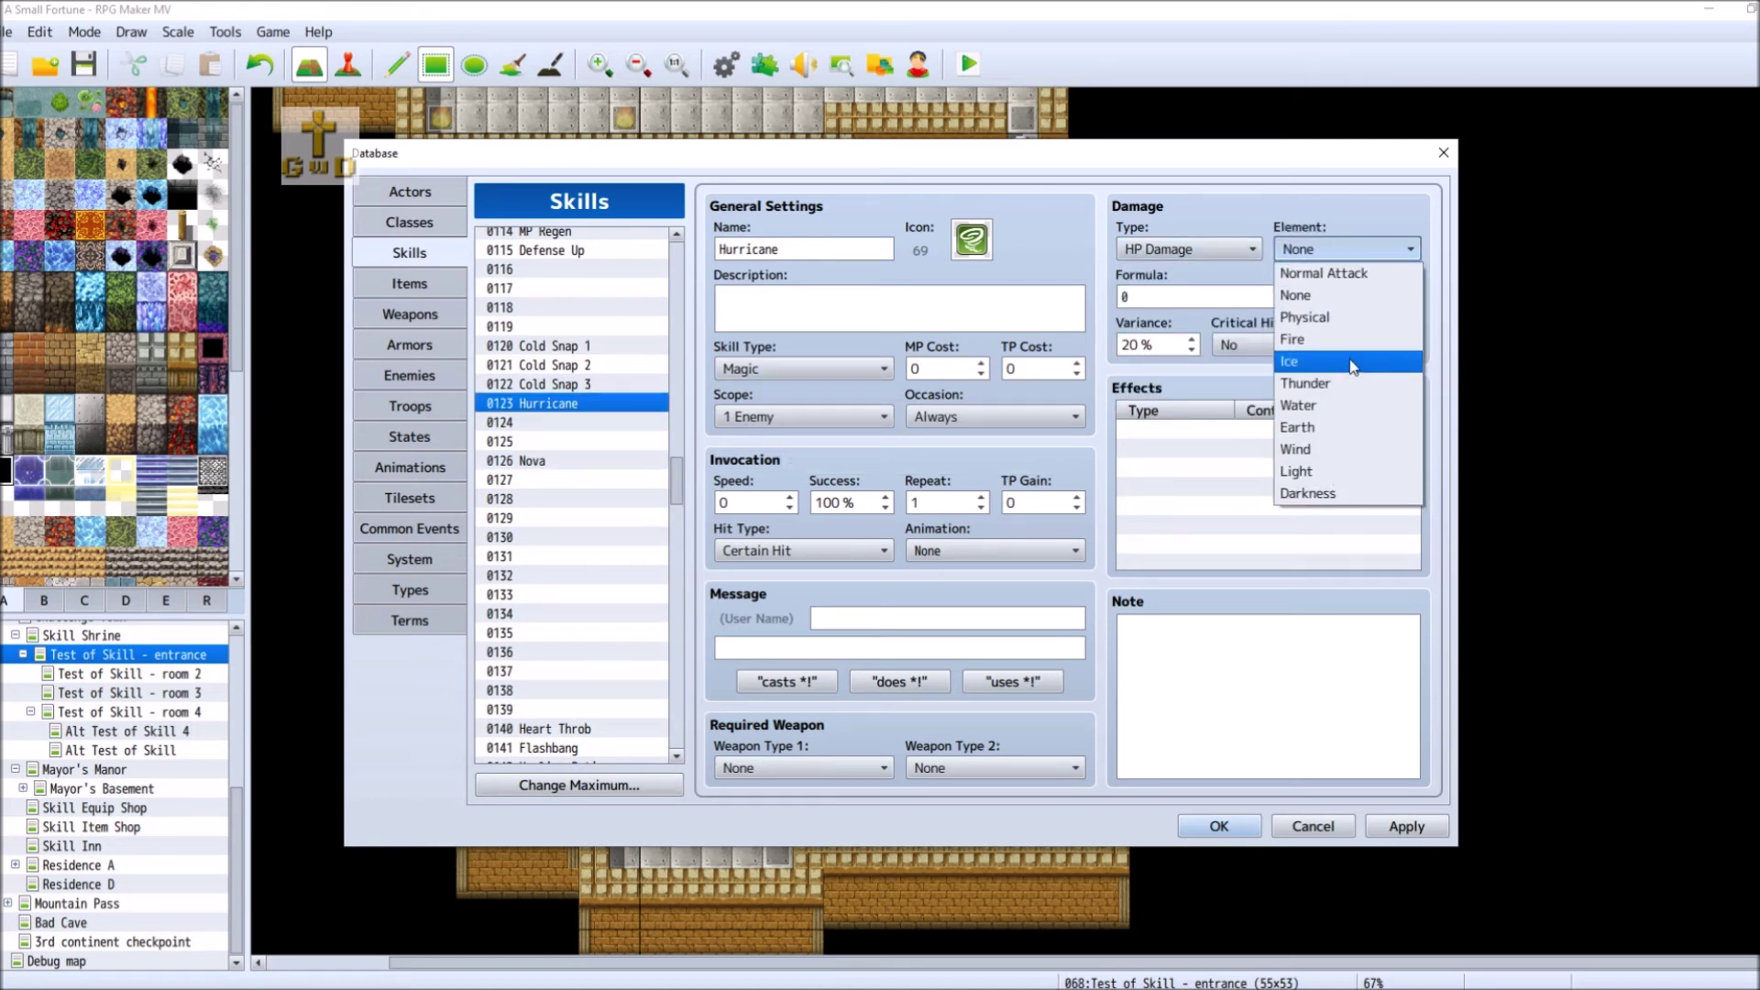
{"action": "left_click", "coordinate": [1341, 429]}
{"action": "left_click", "coordinate": [1343, 251]}
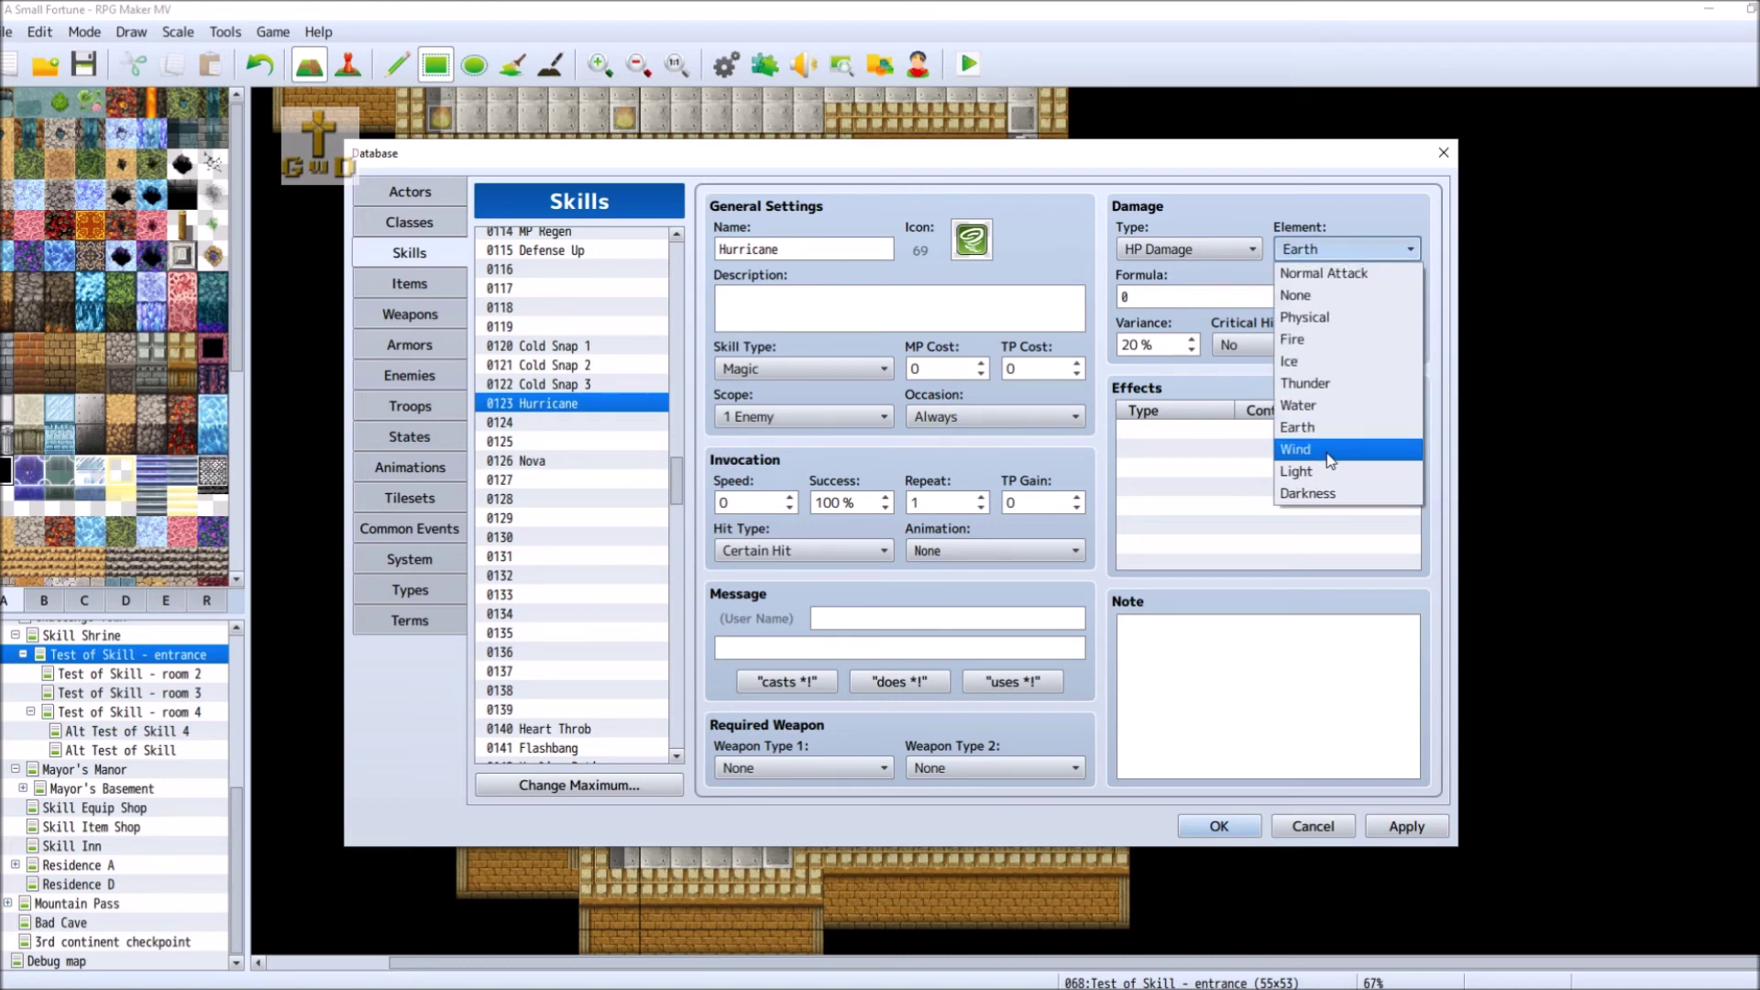
{"action": "left_click", "coordinate": [1385, 449]}
- Allow critical hits for Hurricane and set its hit type to Magical Attack
{"action": "left_click", "coordinate": [1237, 344]}
{"action": "left_click", "coordinate": [1246, 365]}
{"action": "left_click", "coordinate": [785, 554]}
{"action": "left_click", "coordinate": [770, 619]}
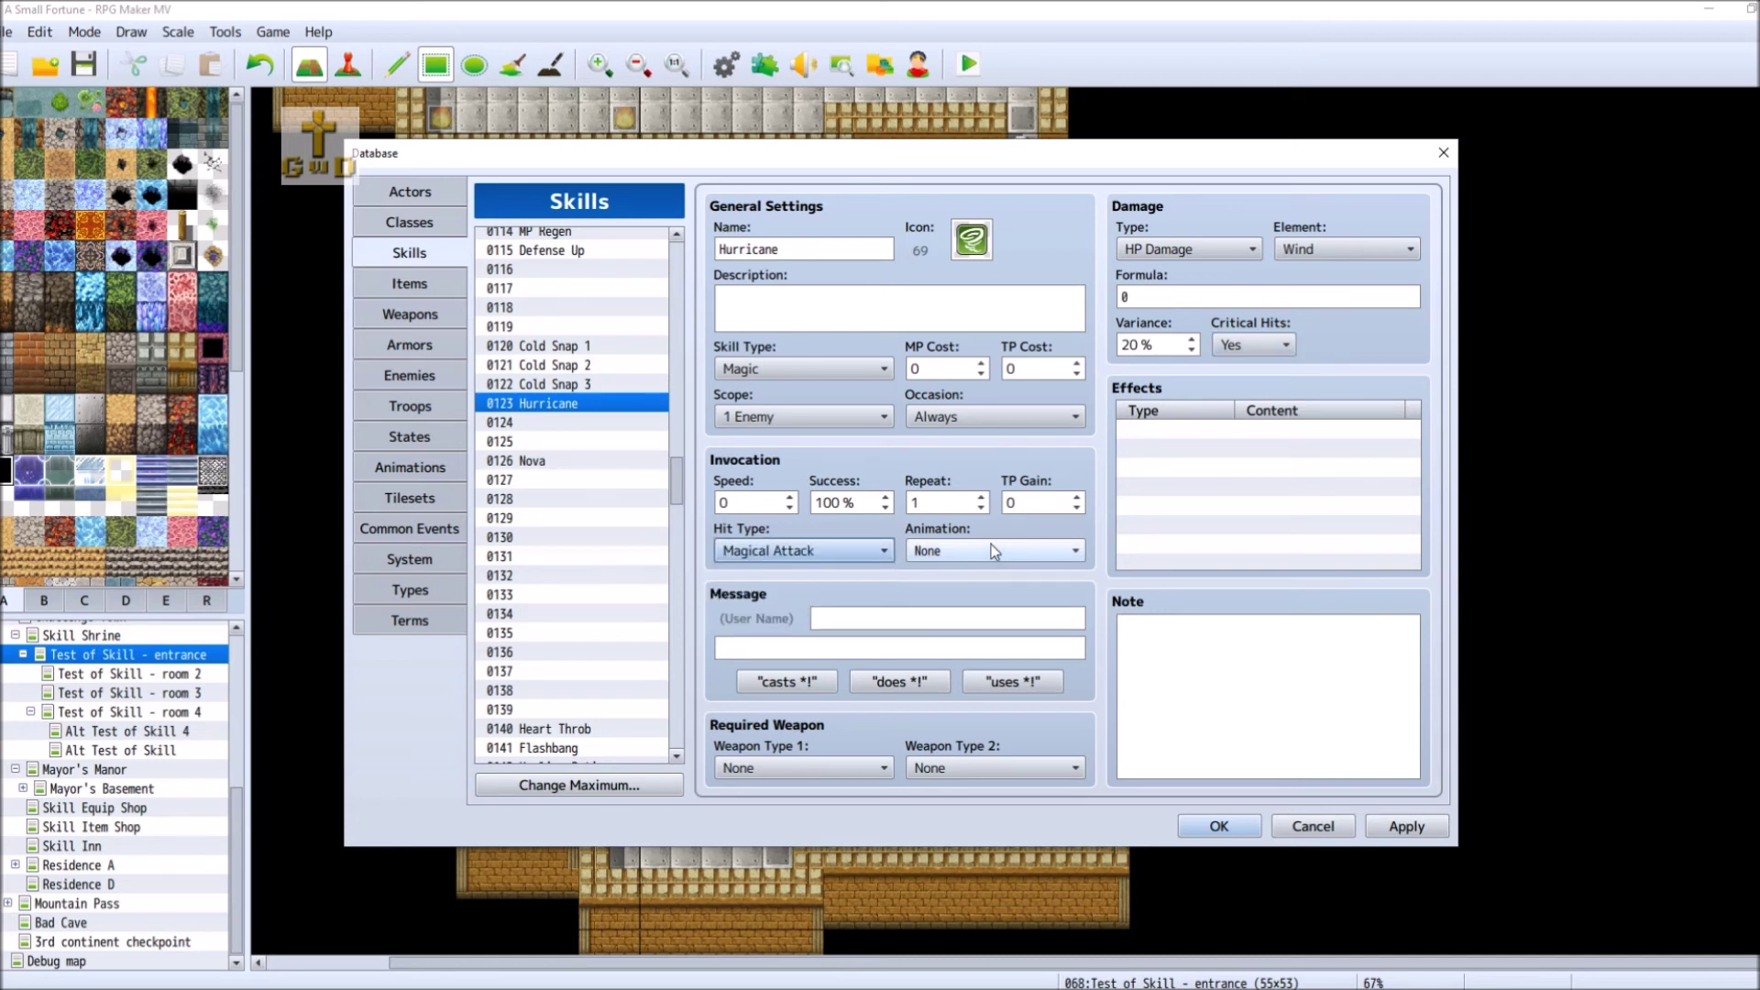
- Set Hurricane's scope to All Enemies and its occasion to Battle Screen, and give it the standard "casts" message
{"action": "left_click", "coordinate": [841, 419]}
{"action": "left_click", "coordinate": [819, 485]}
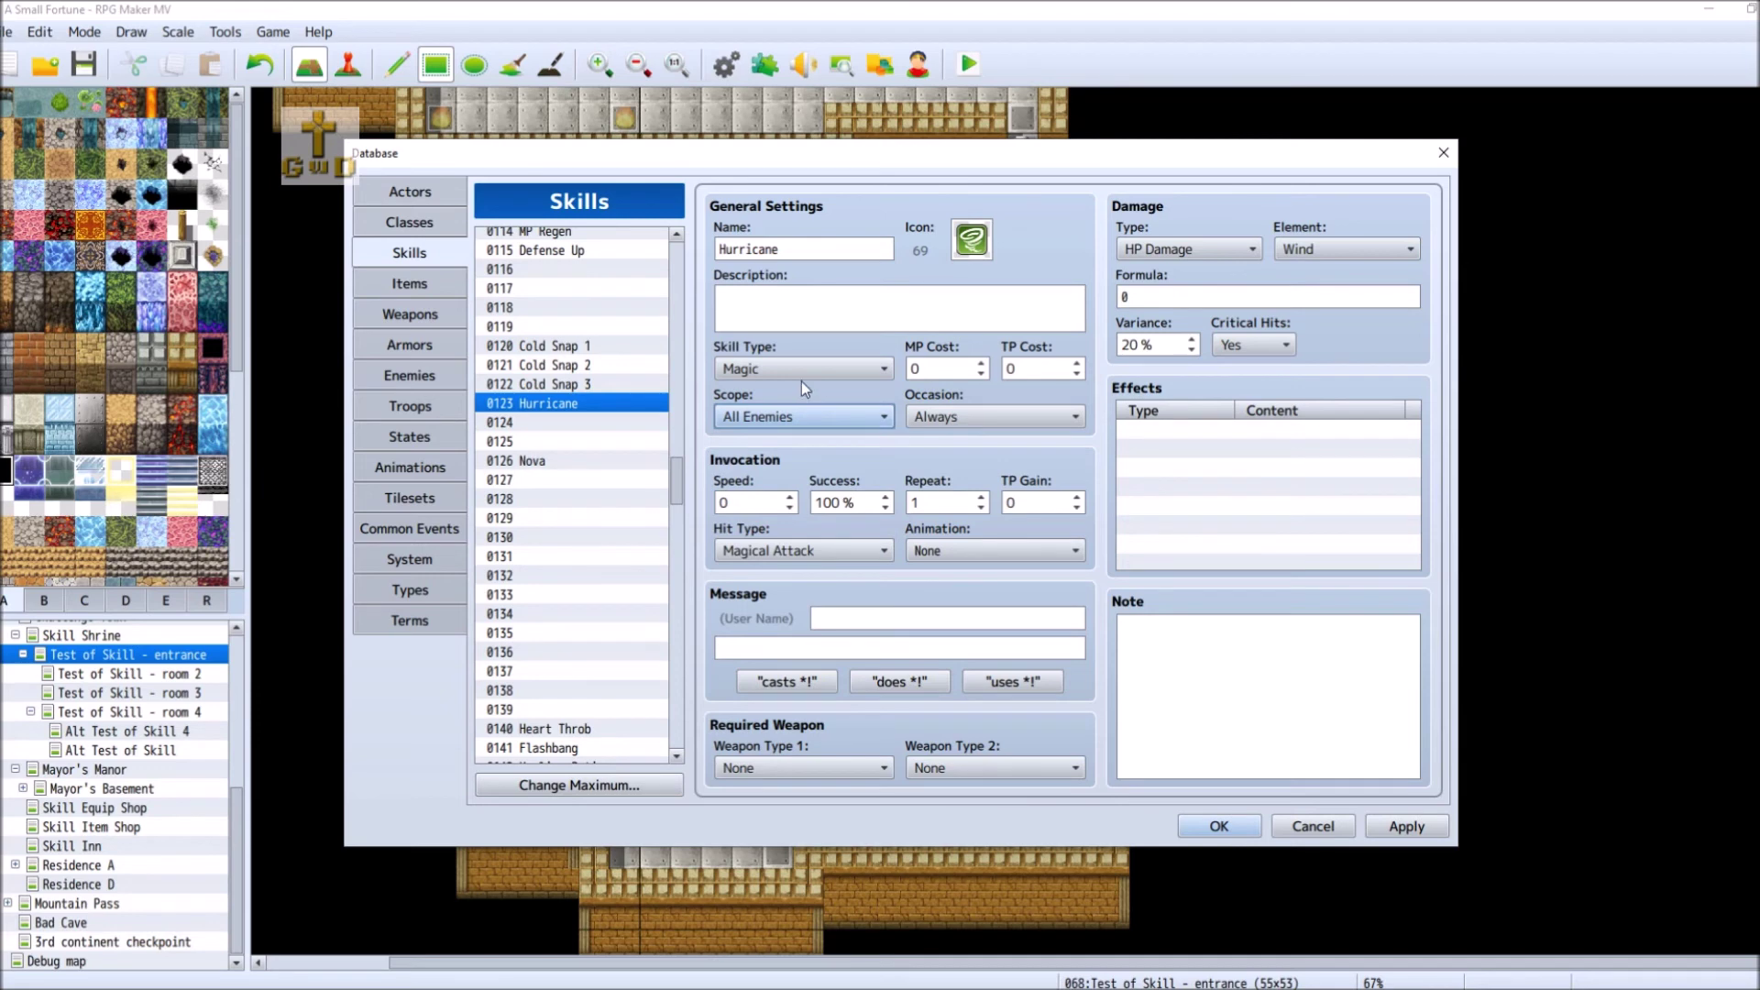
{"action": "left_click", "coordinate": [1032, 424]}
{"action": "left_click", "coordinate": [1034, 452]}
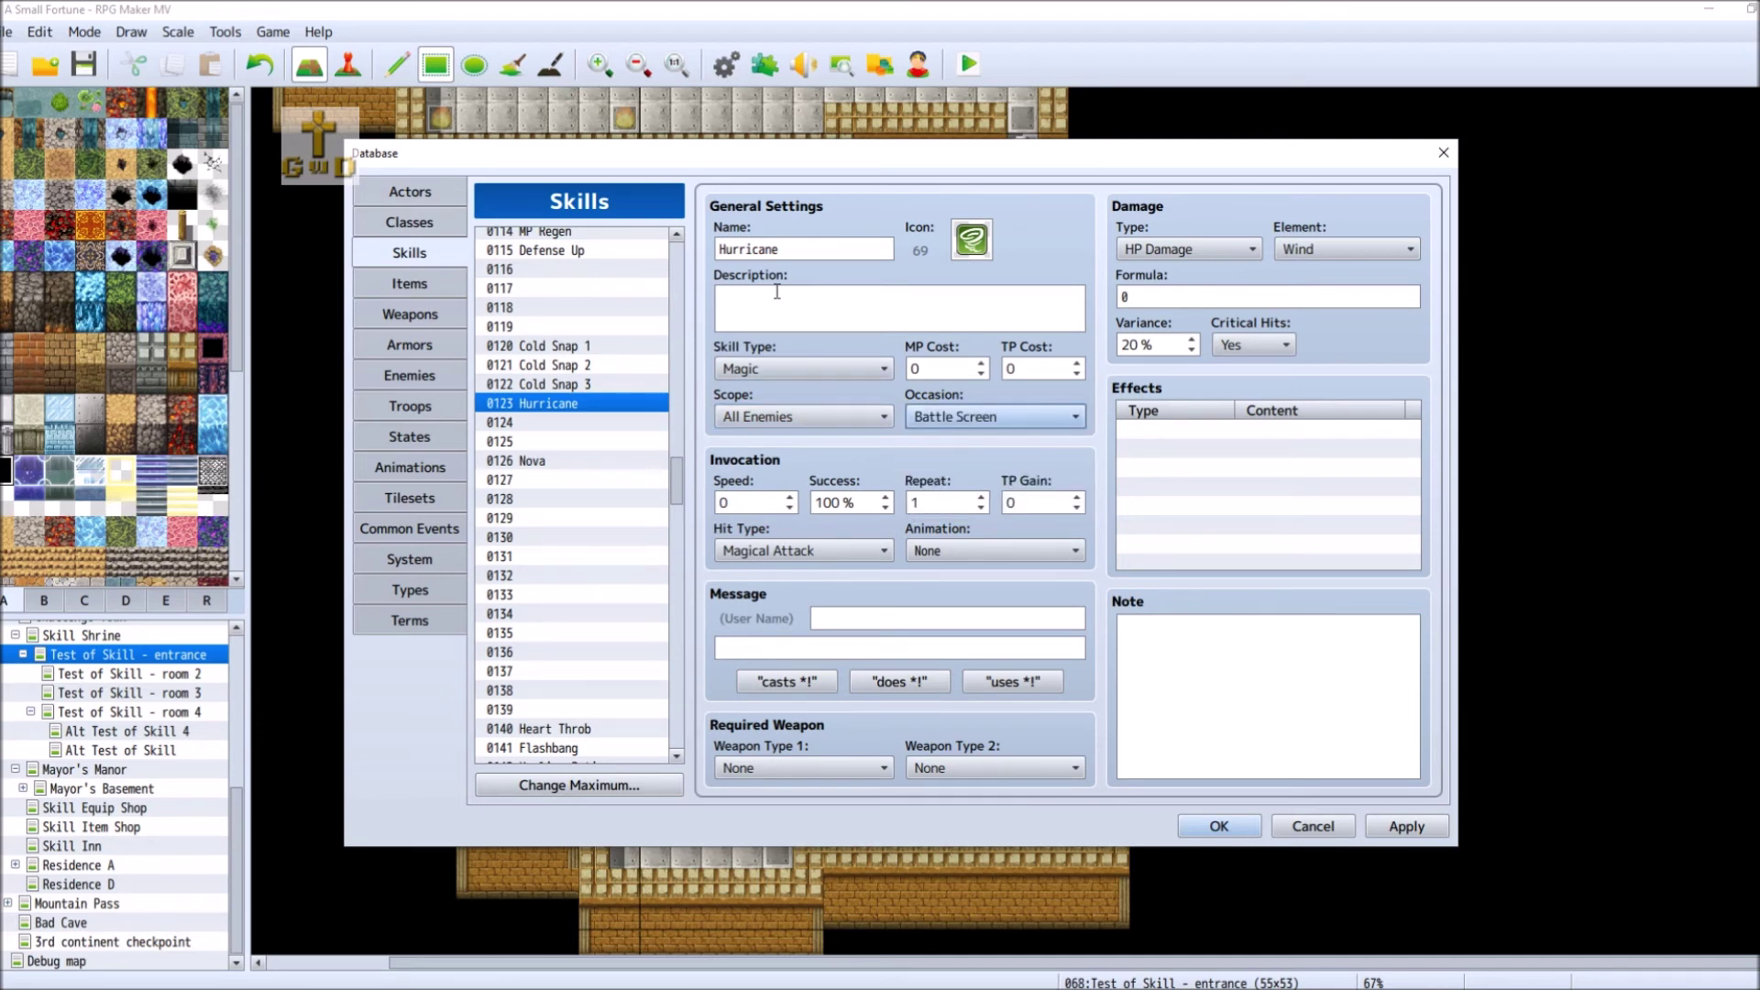
{"action": "left_click", "coordinate": [784, 682]}
- Return to Tornado Strike in slot 0174 and apply the database changes
{"action": "left_click_drag", "start_coordinate": [683, 495], "coordinate": [682, 580]}
{"action": "left_click", "coordinate": [647, 466]}
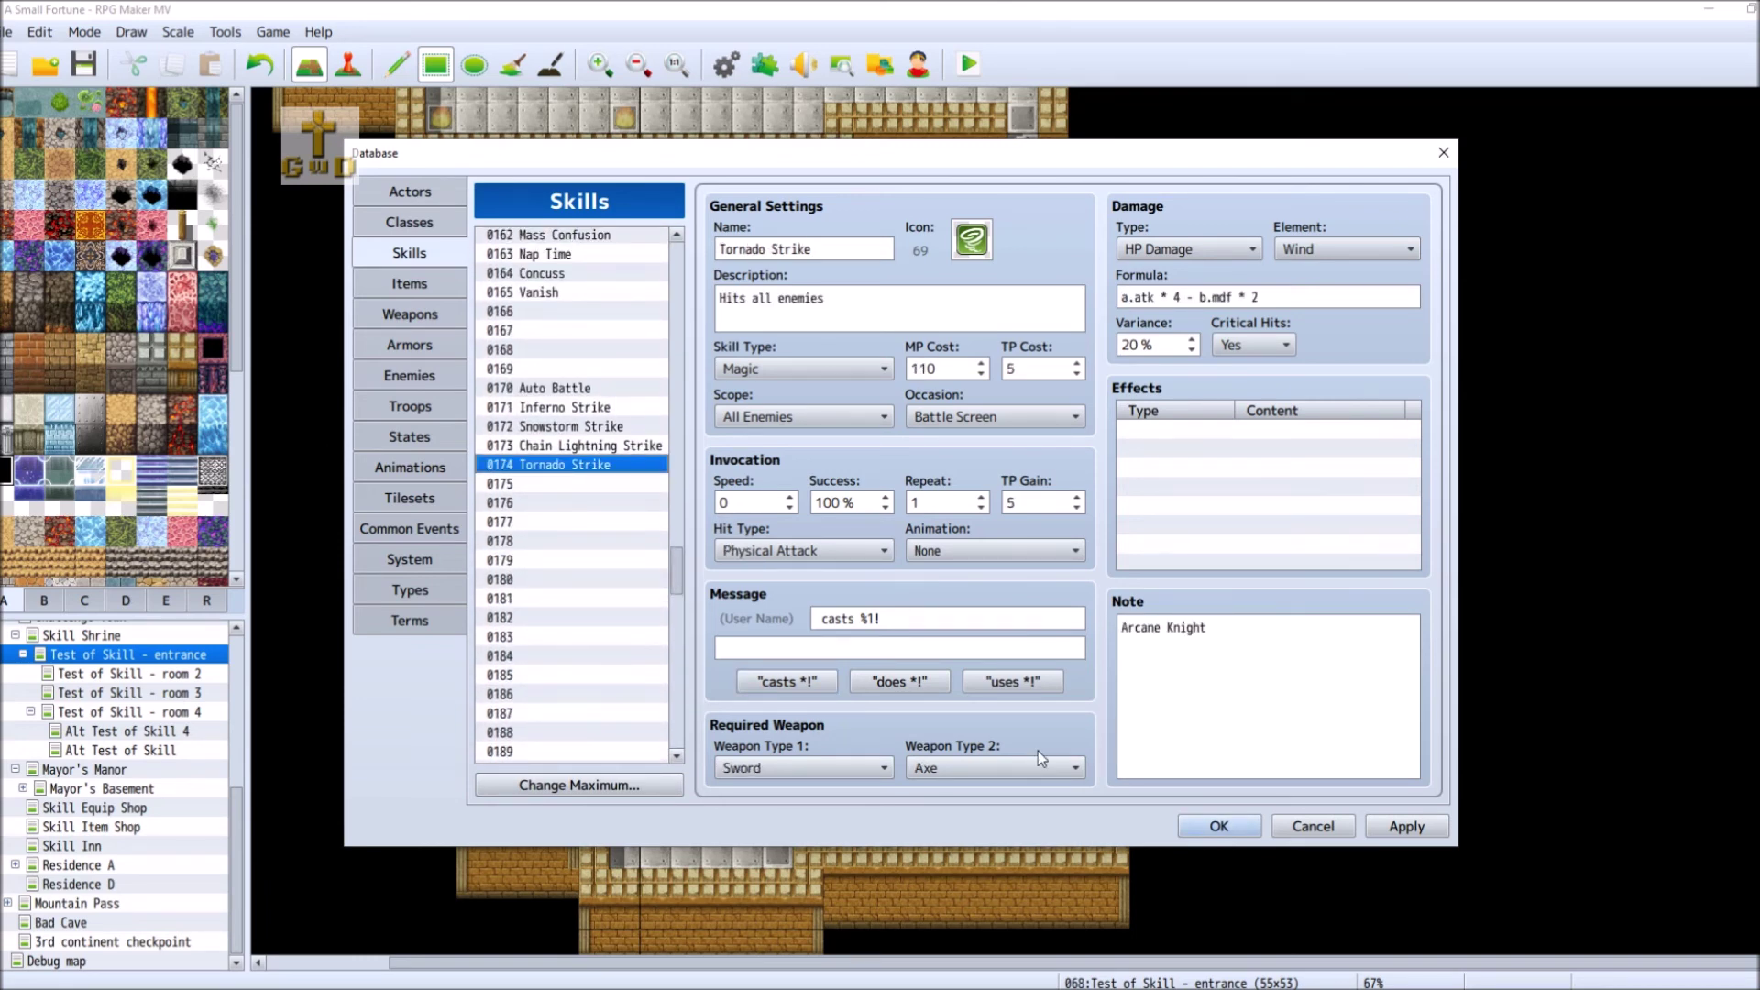
{"action": "left_click", "coordinate": [1406, 826]}
- Look through the skill list from the empty slot 0175 to the earlier skills, and examine Light Barrier's settings
{"action": "left_click", "coordinate": [597, 484]}
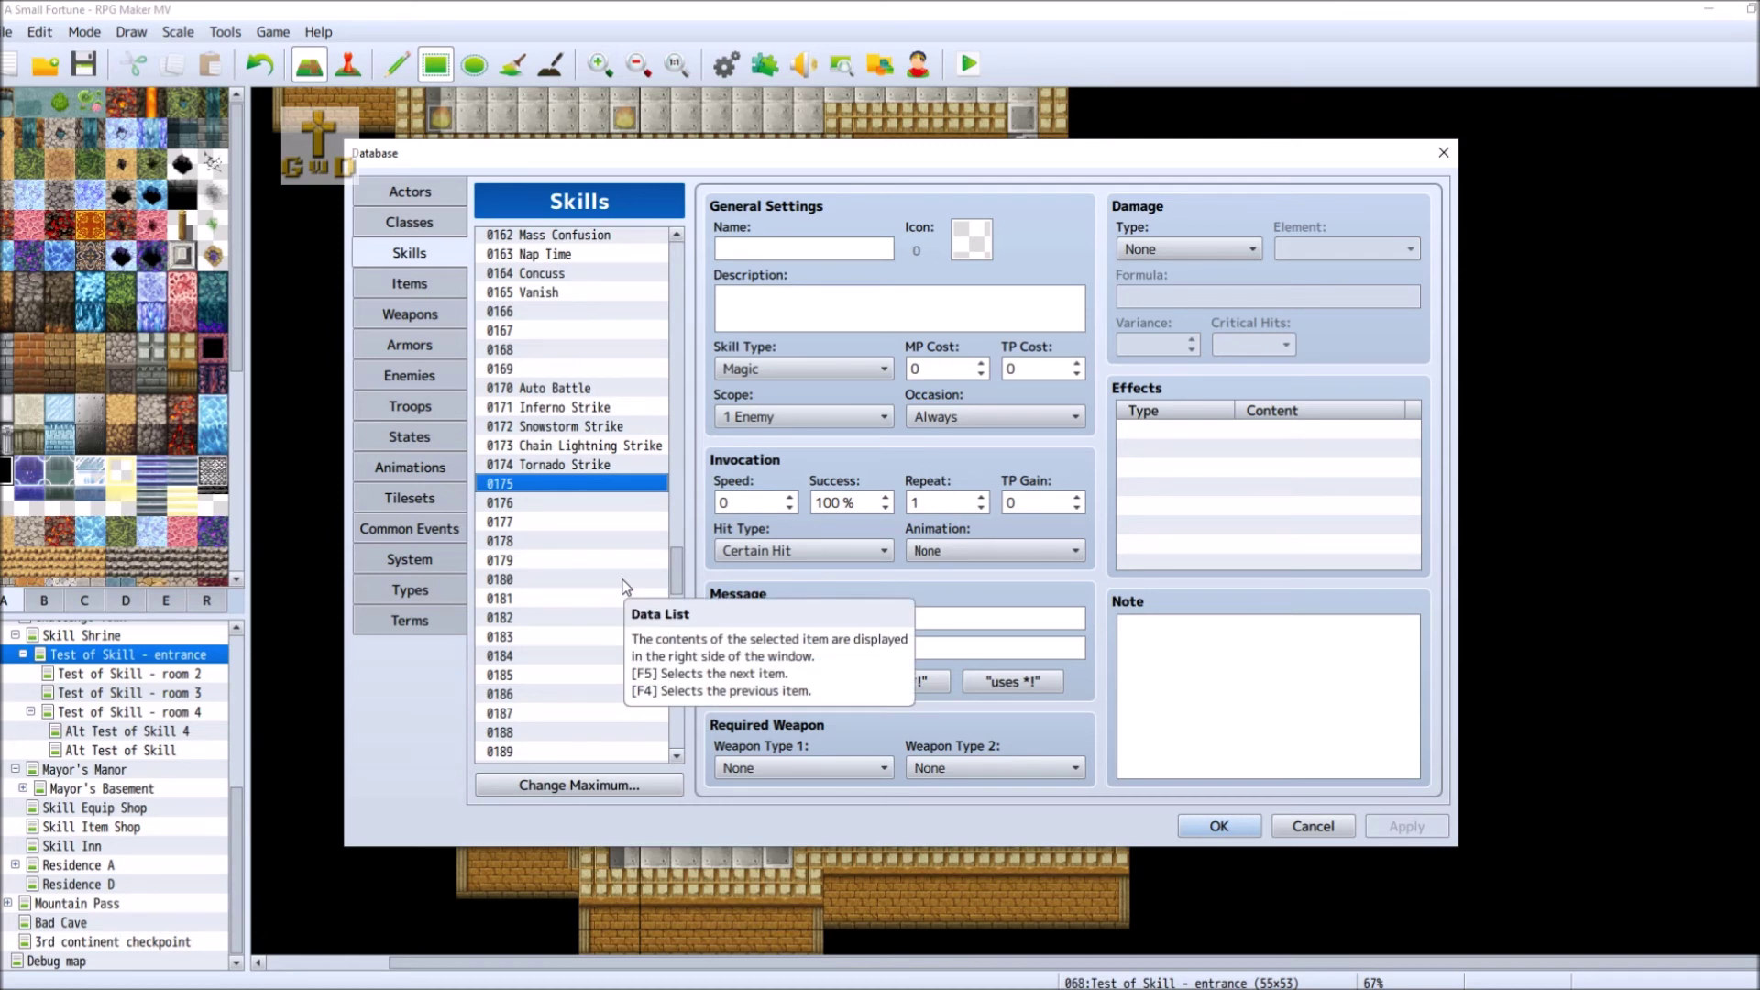
{"action": "left_click_drag", "start_coordinate": [680, 576], "coordinate": [680, 537]}
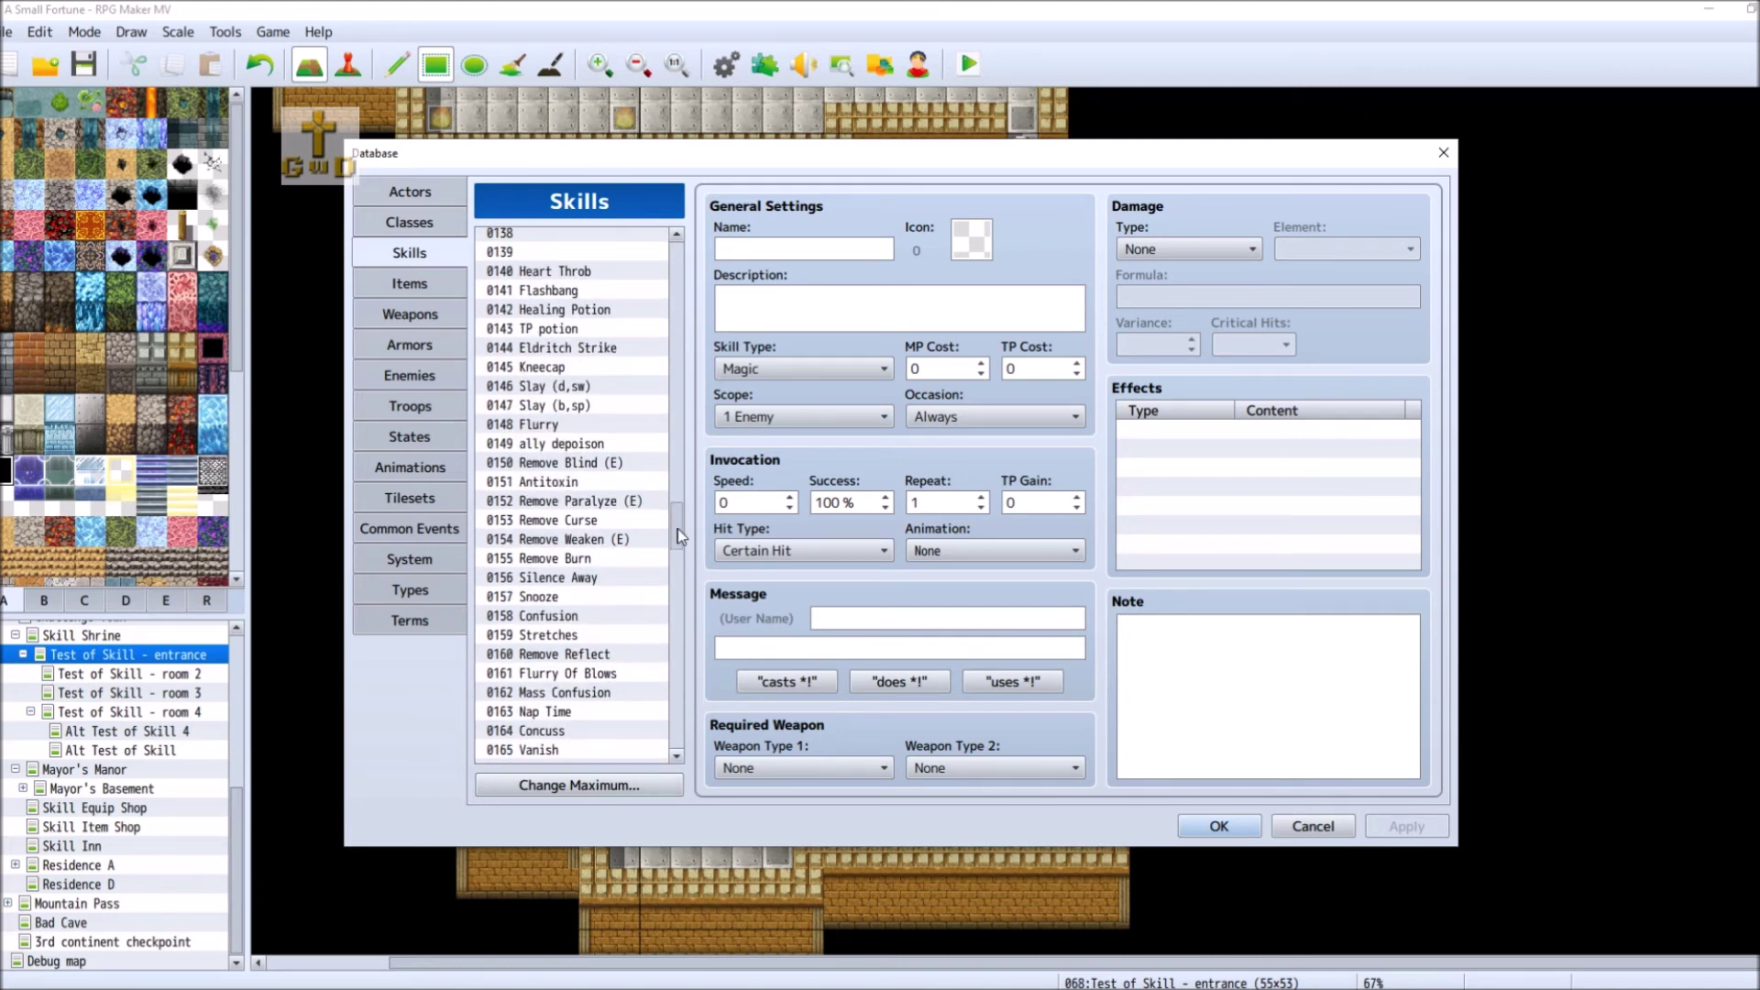
{"action": "left_click_drag", "start_coordinate": [679, 536], "coordinate": [679, 385]}
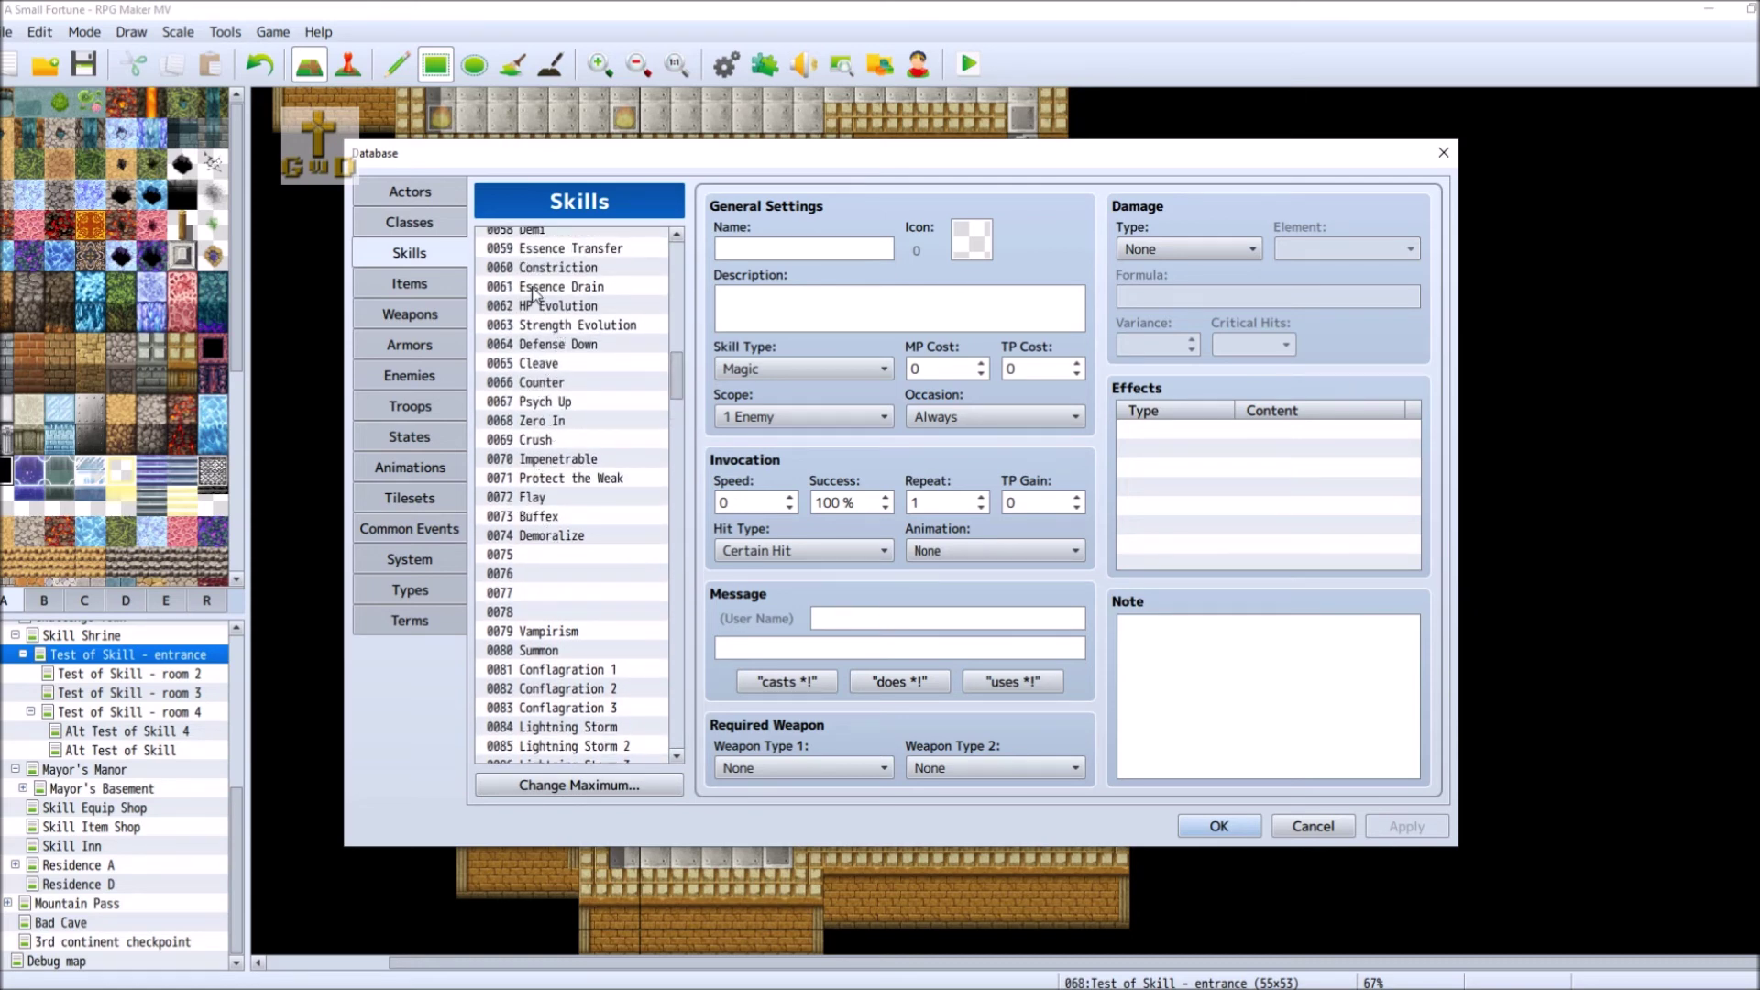
{"action": "scroll", "coordinate": [680, 358], "scroll_direction": "up", "scroll_amount": 3}
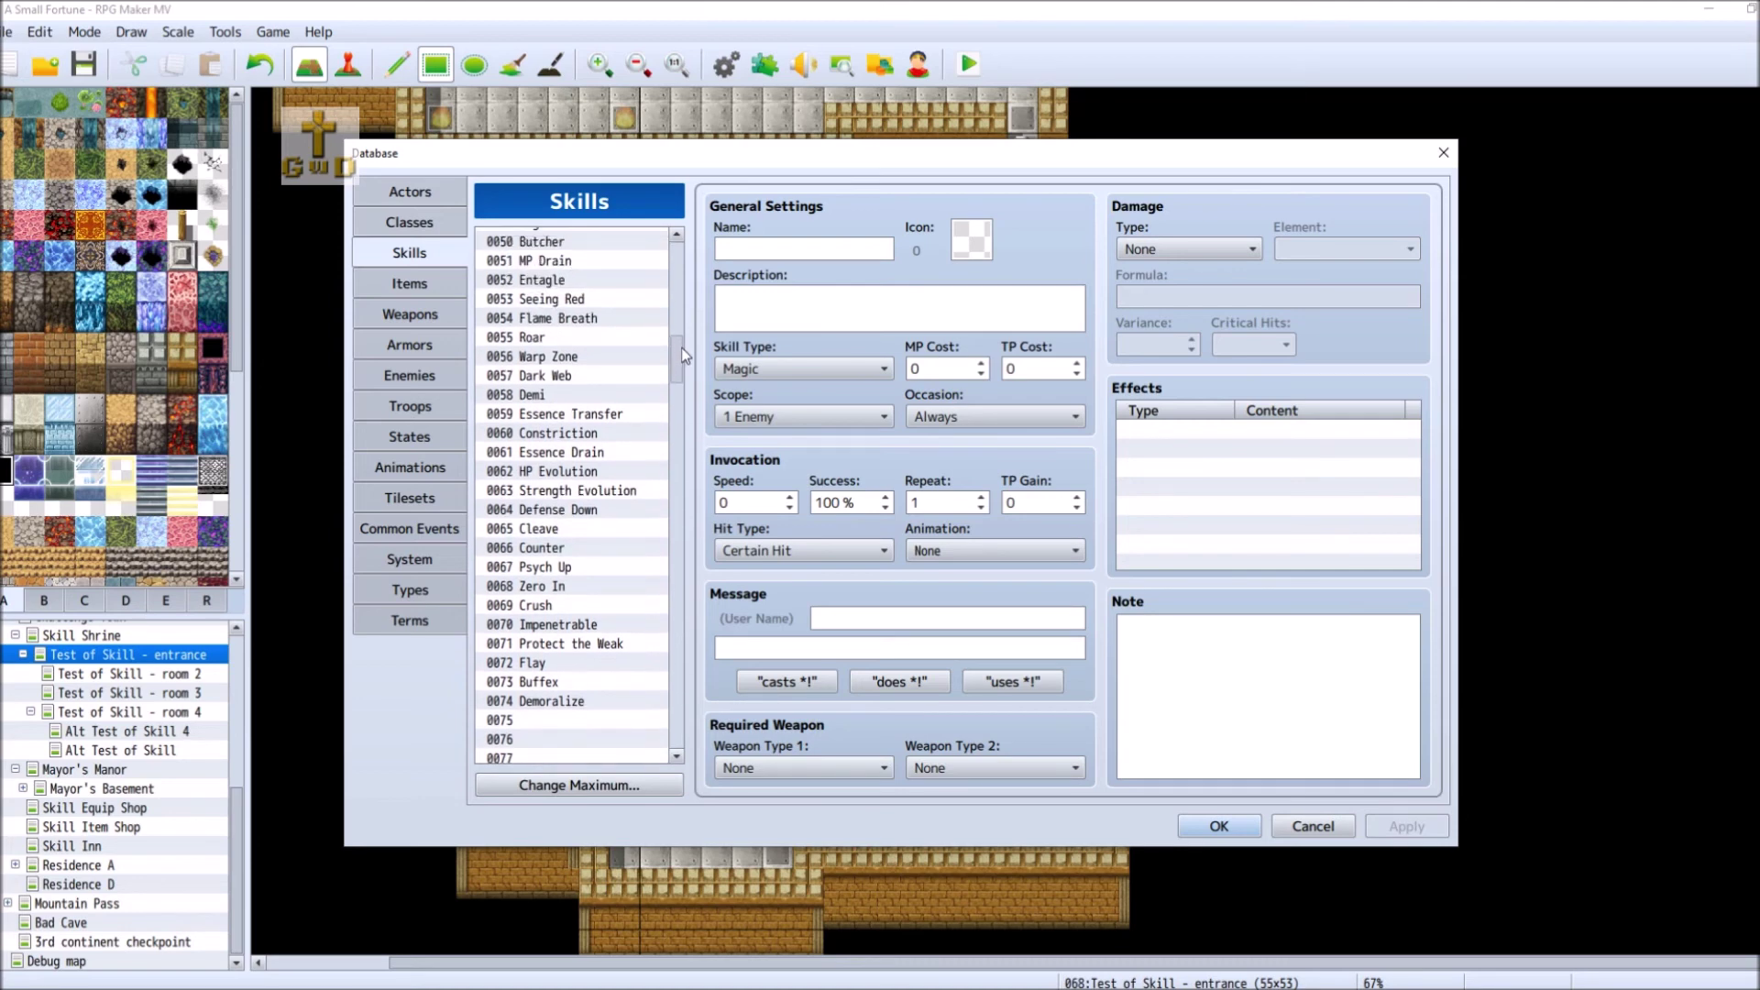
{"action": "scroll", "coordinate": [680, 348], "scroll_direction": "up", "scroll_amount": 3}
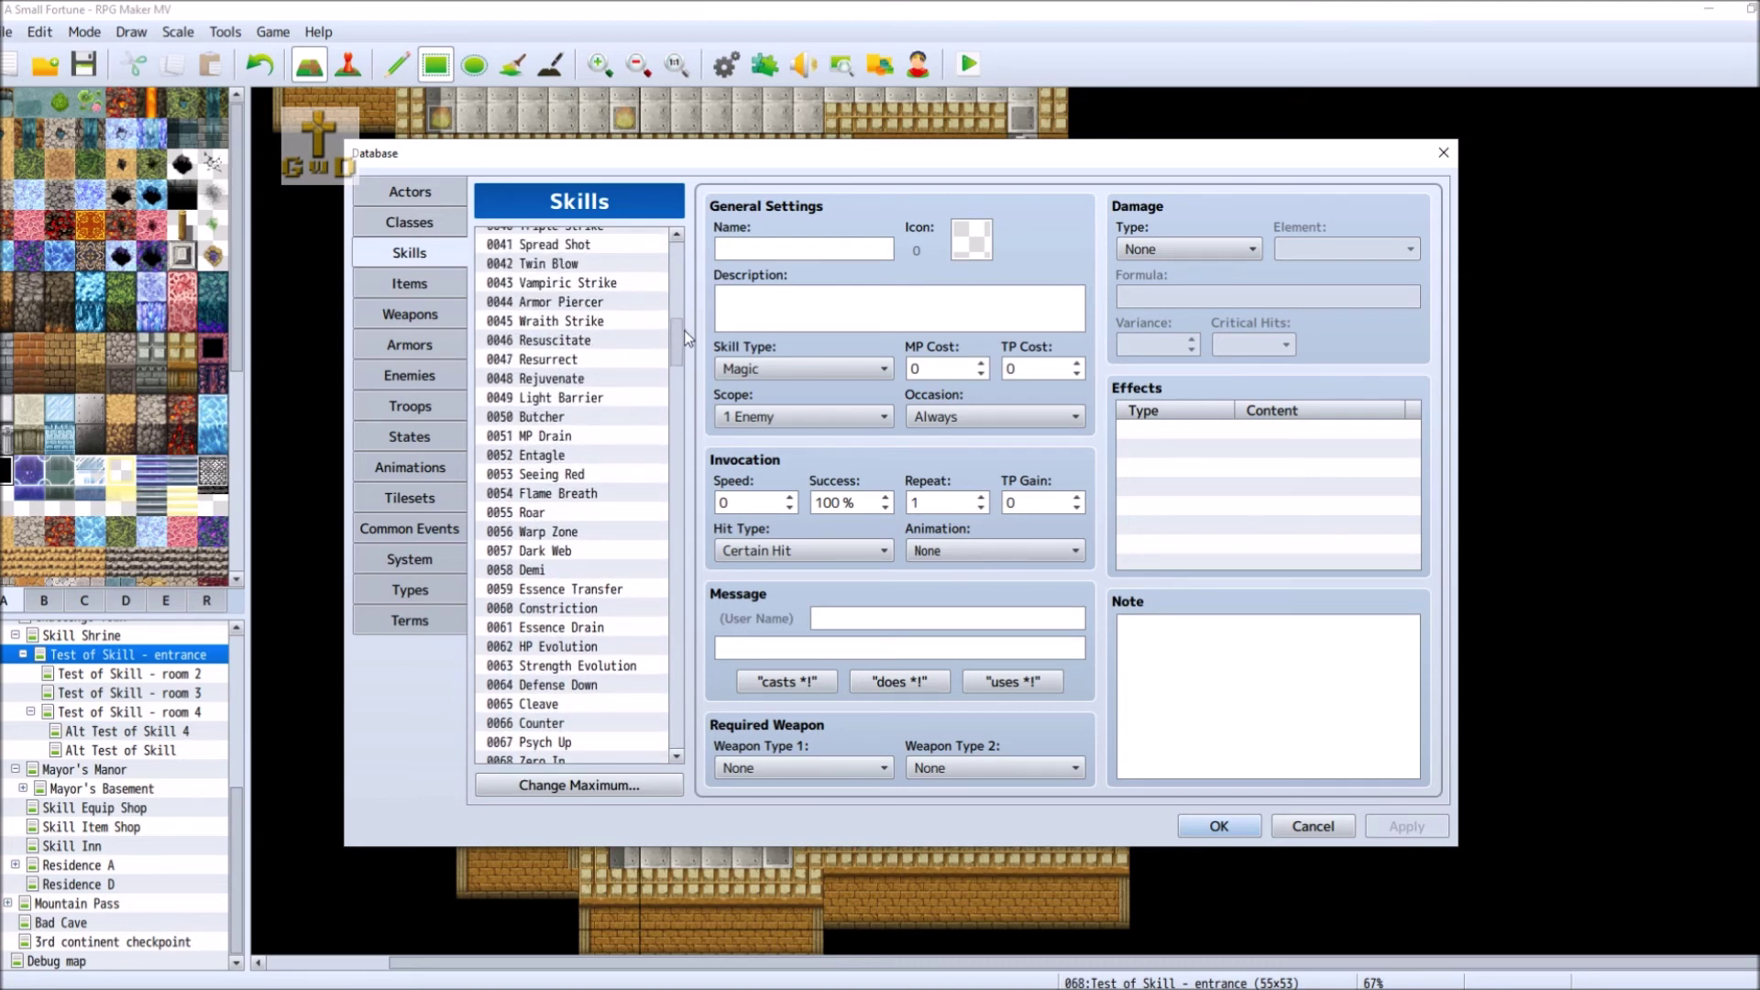
{"action": "left_click", "coordinate": [616, 397]}
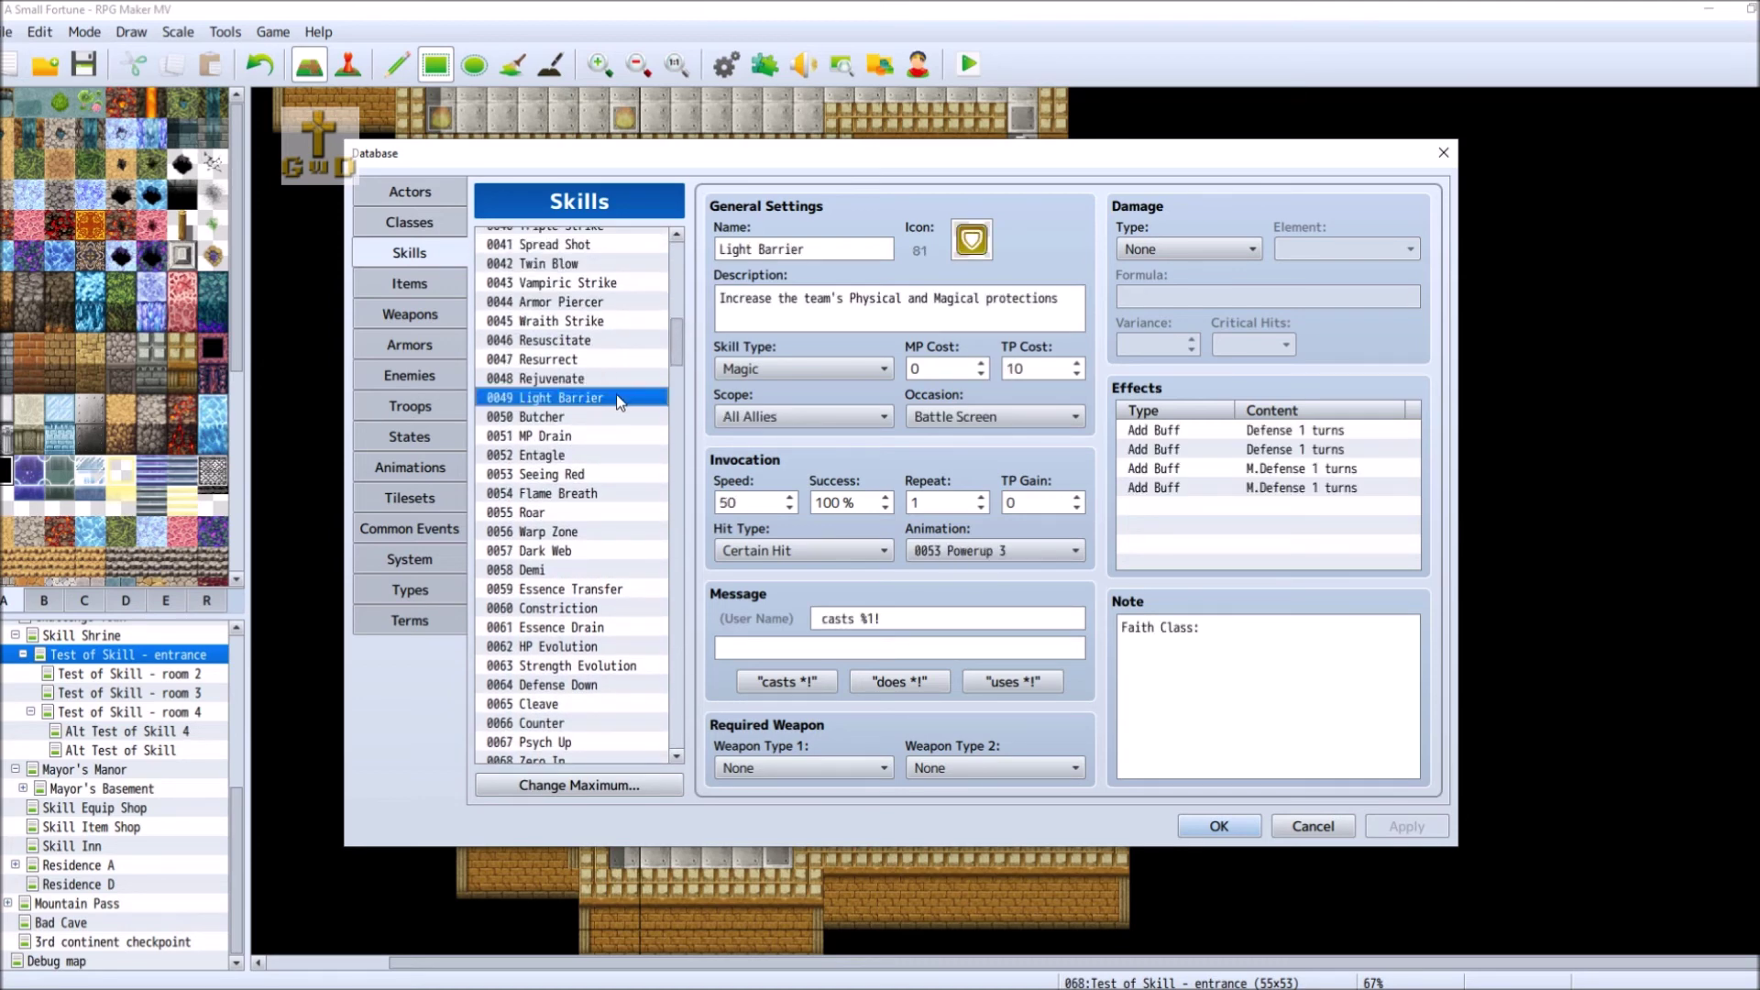
{"action": "left_click_drag", "start_coordinate": [681, 355], "coordinate": [681, 438]}
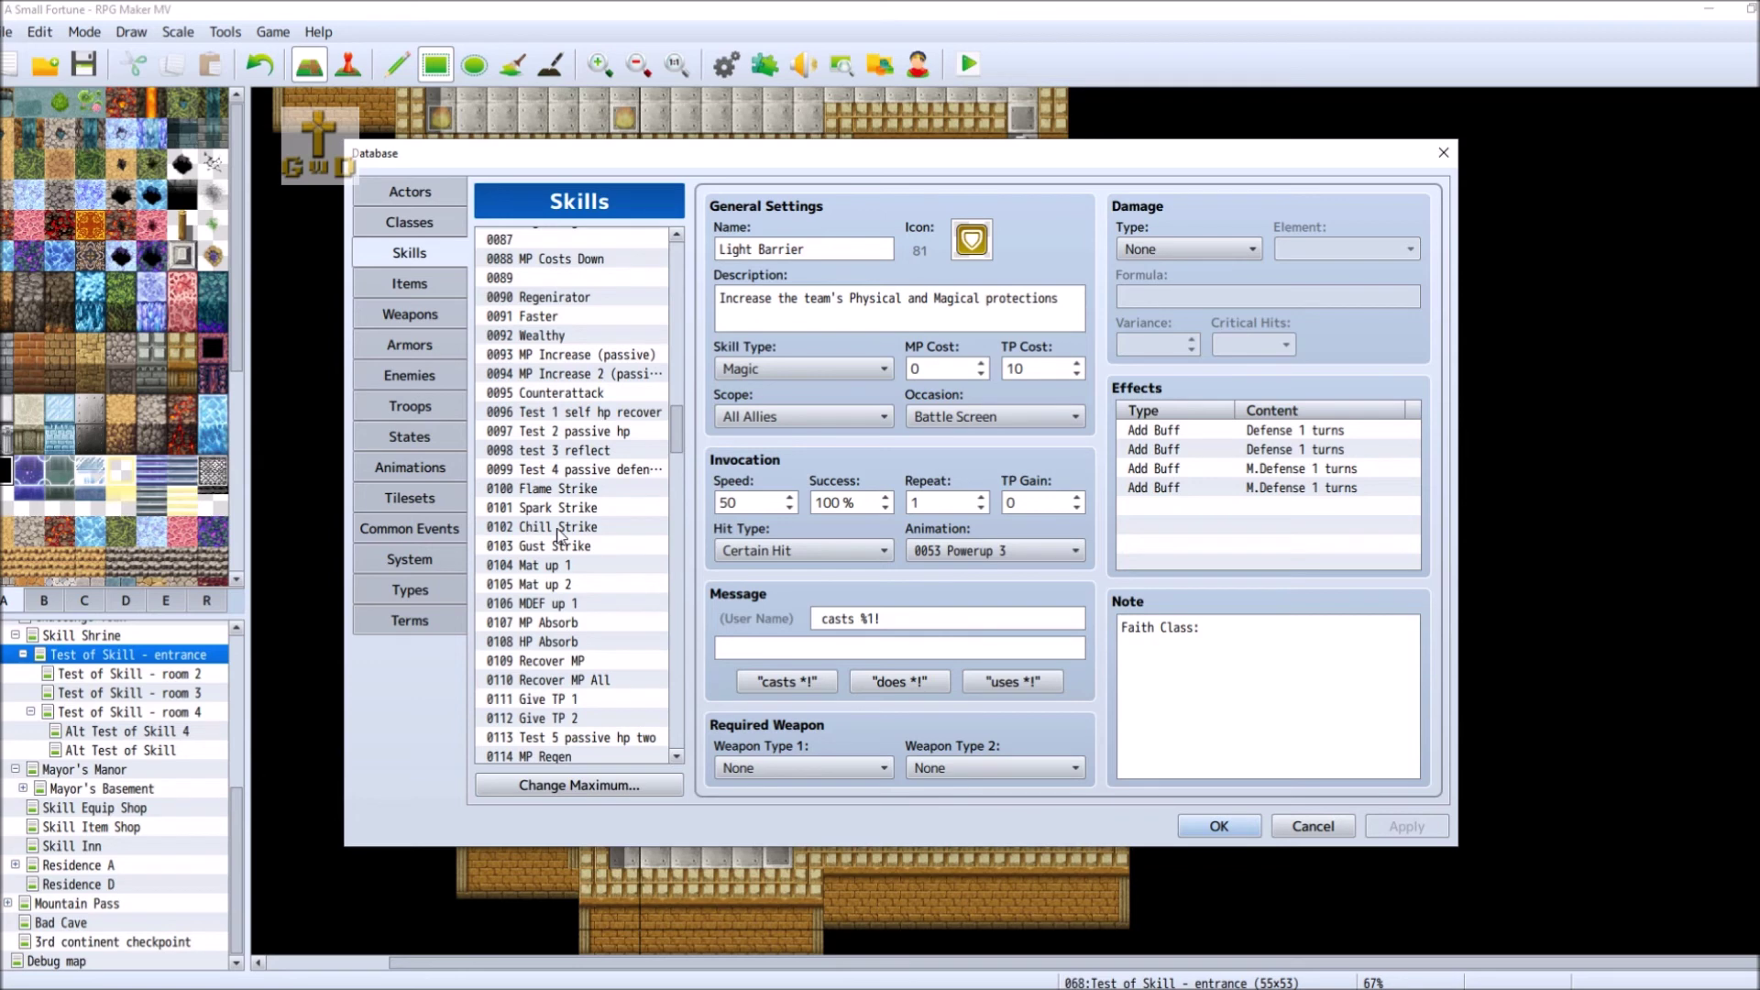
{"action": "left_click_drag", "start_coordinate": [681, 447], "coordinate": [679, 541]}
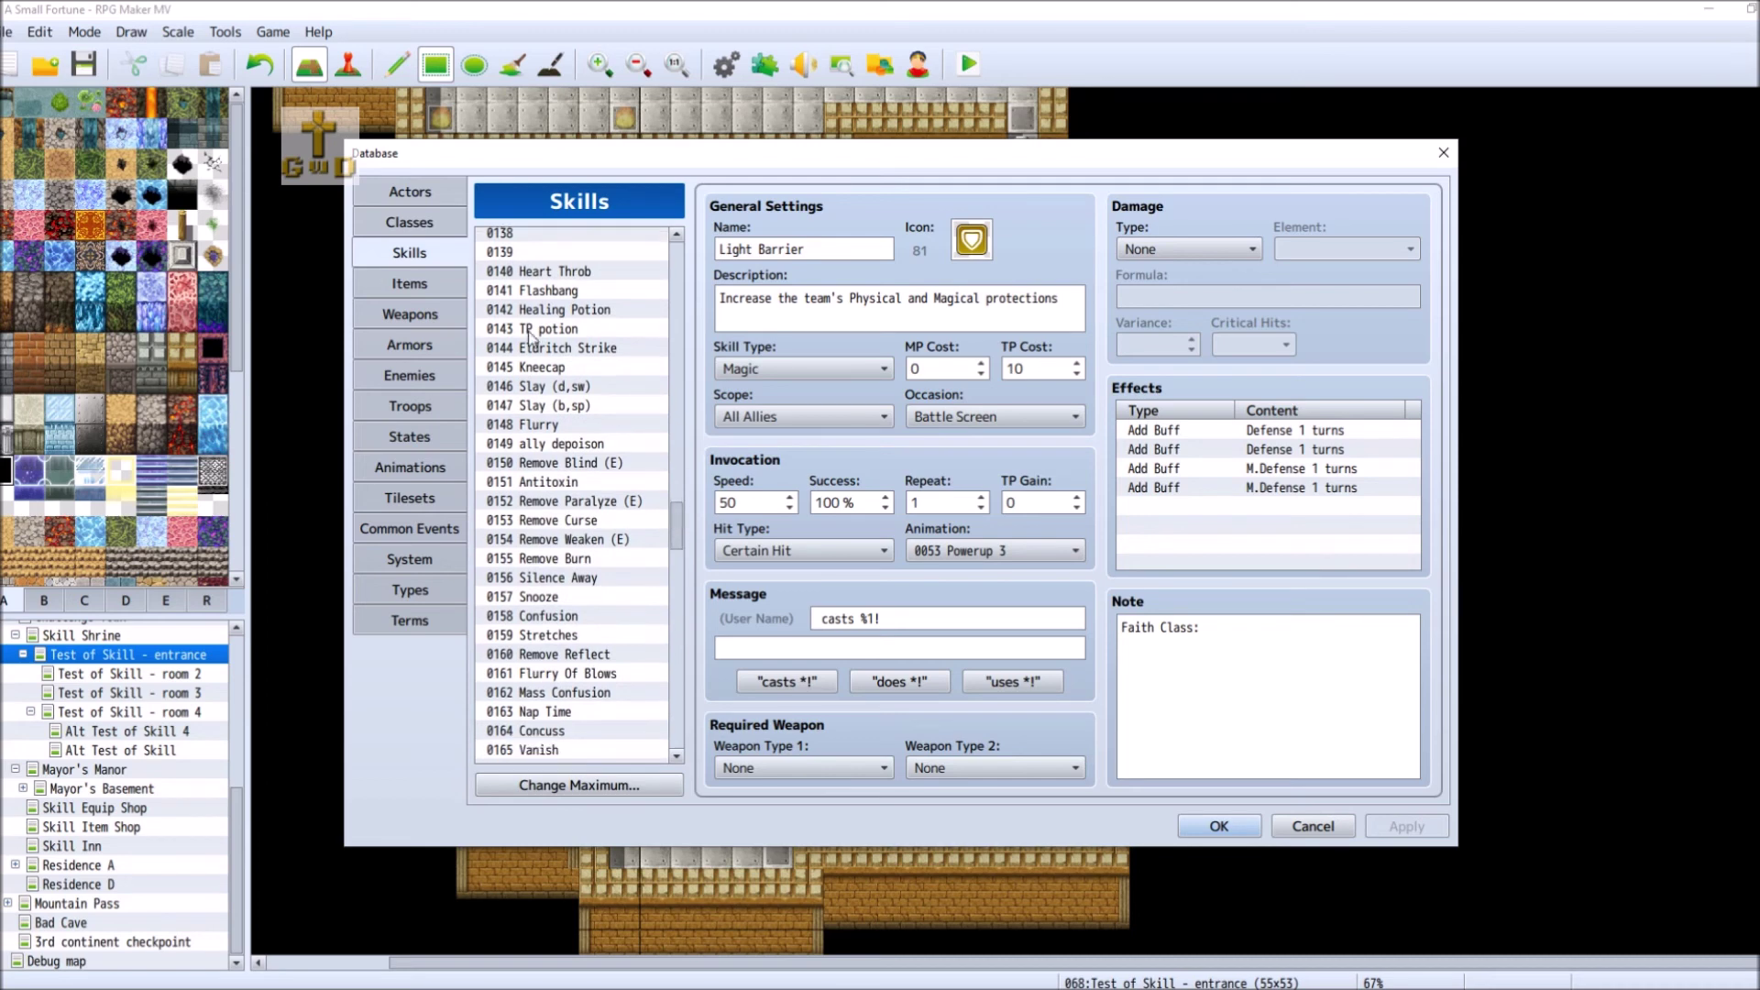
- Add a Recover MP effect of 15% to the Healing Potion skill and apply the database changes
{"action": "left_click", "coordinate": [591, 312]}
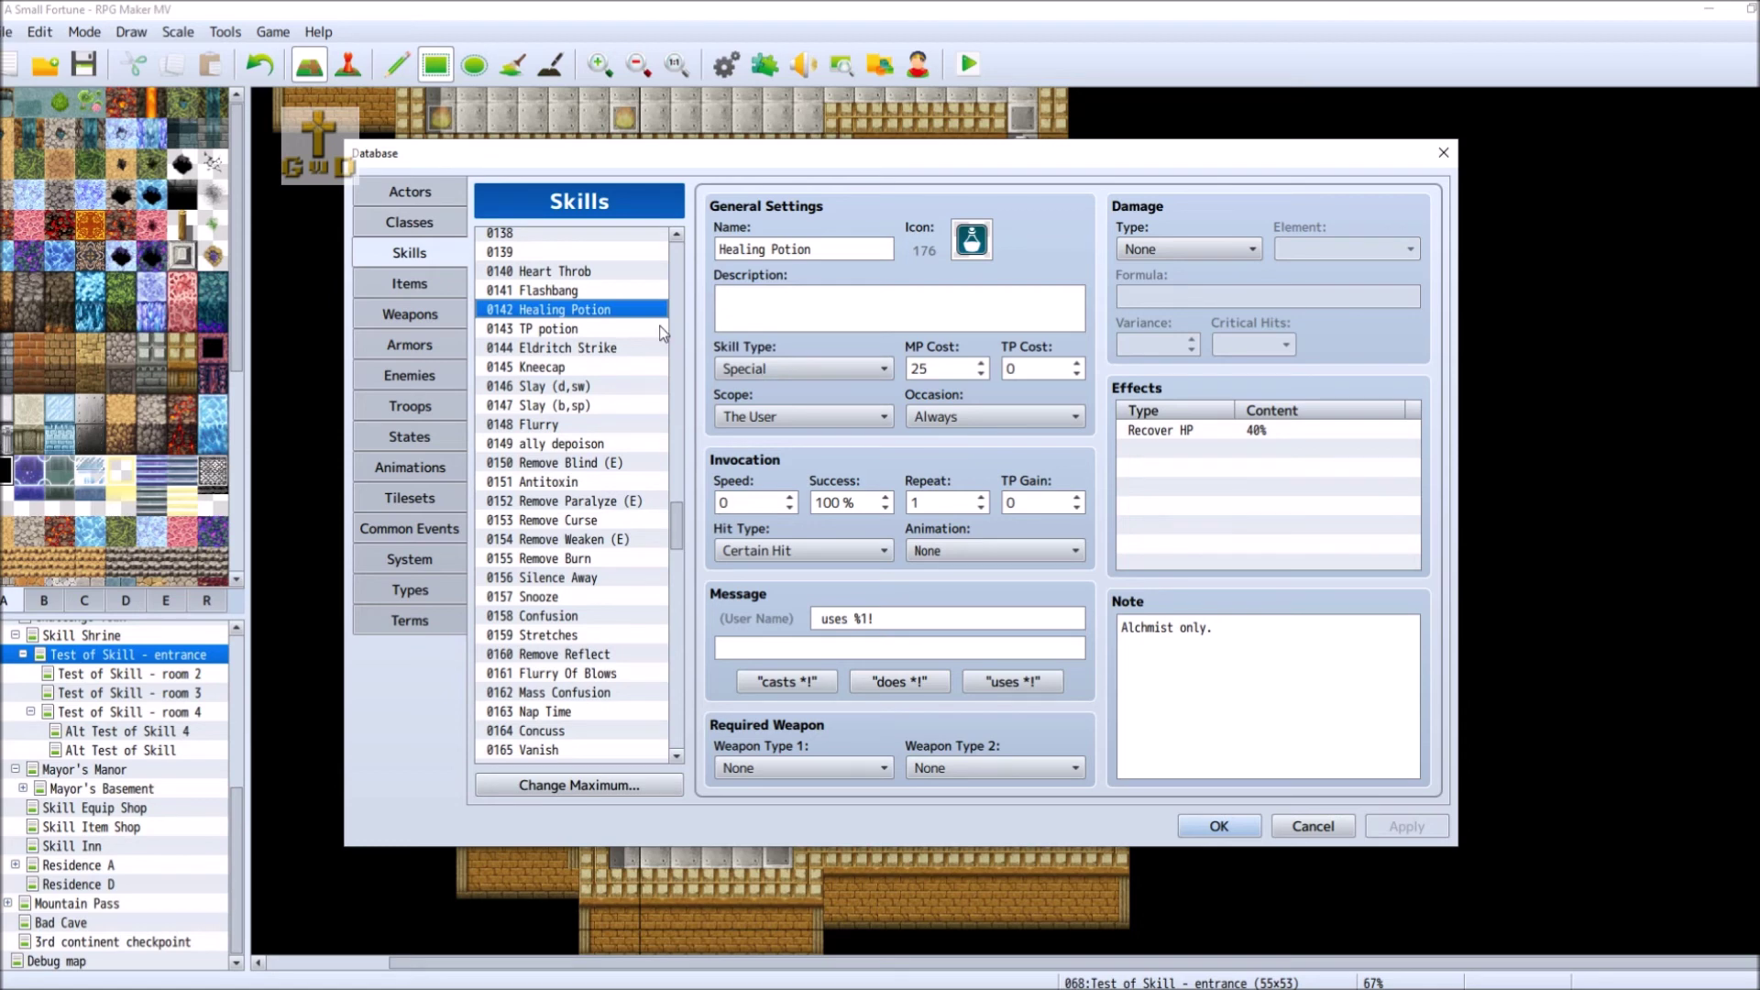
{"action": "mouse_move", "coordinate": [743, 495]}
{"action": "mouse_move", "coordinate": [1125, 471]}
{"action": "double_click", "coordinate": [1178, 451]}
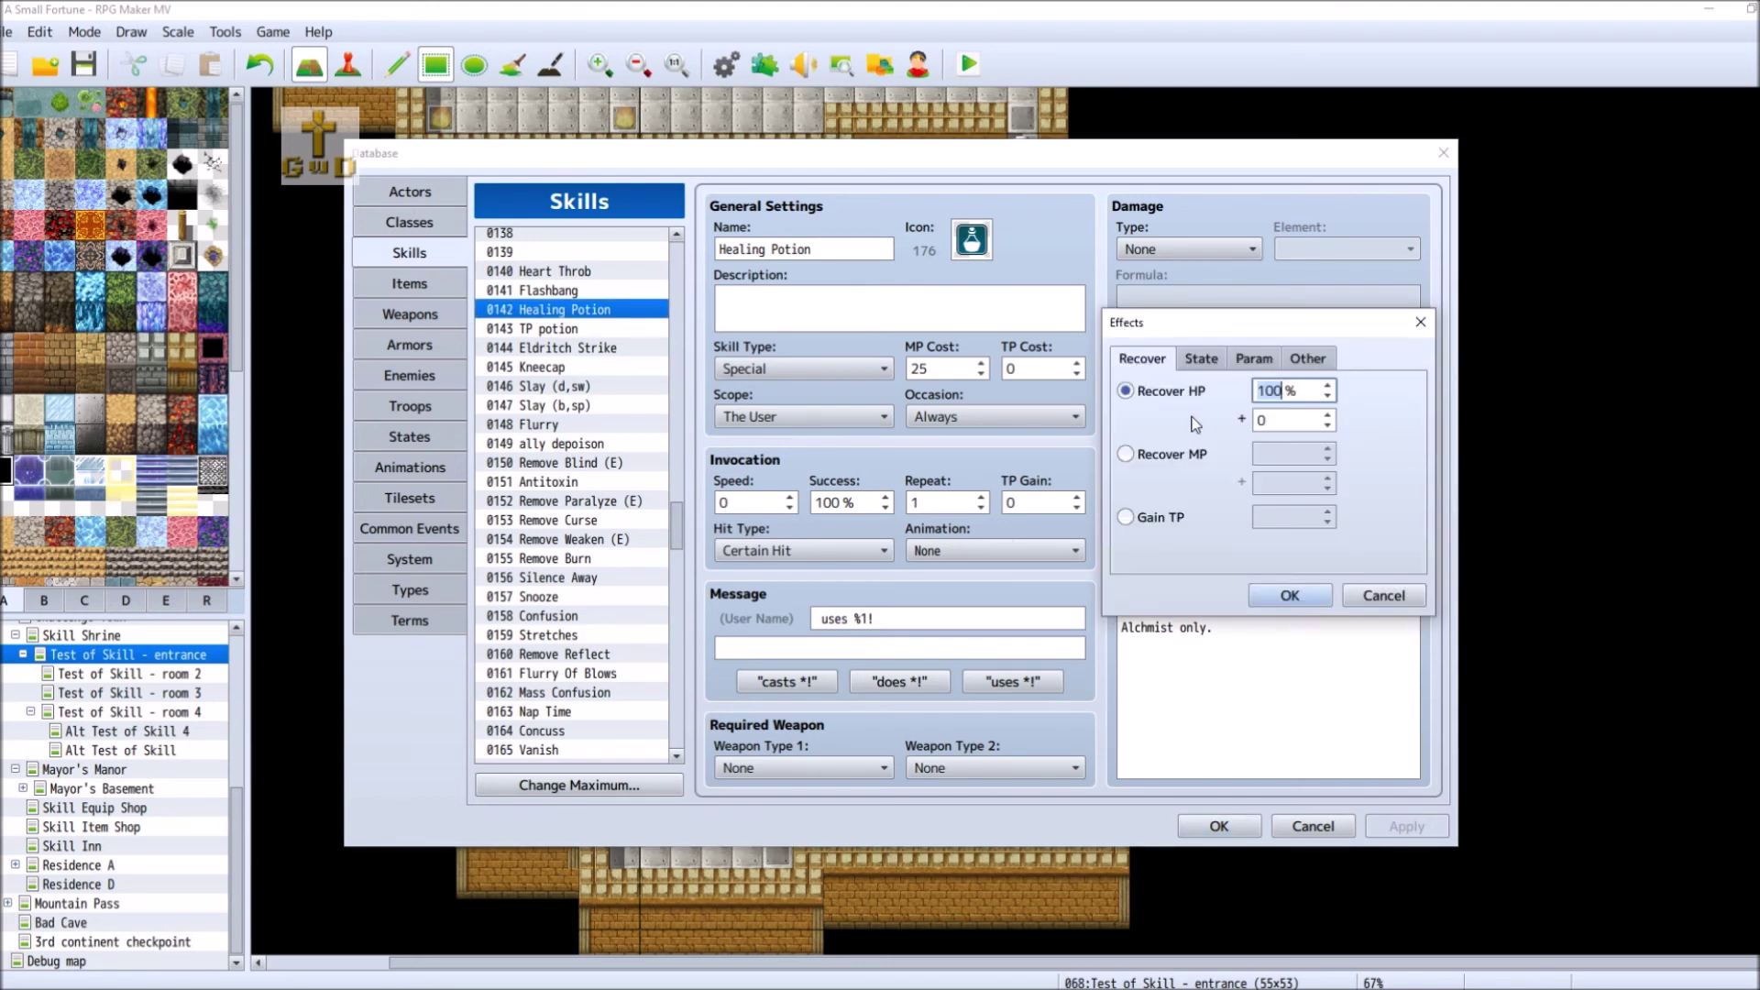
{"action": "left_click", "coordinate": [1167, 455]}
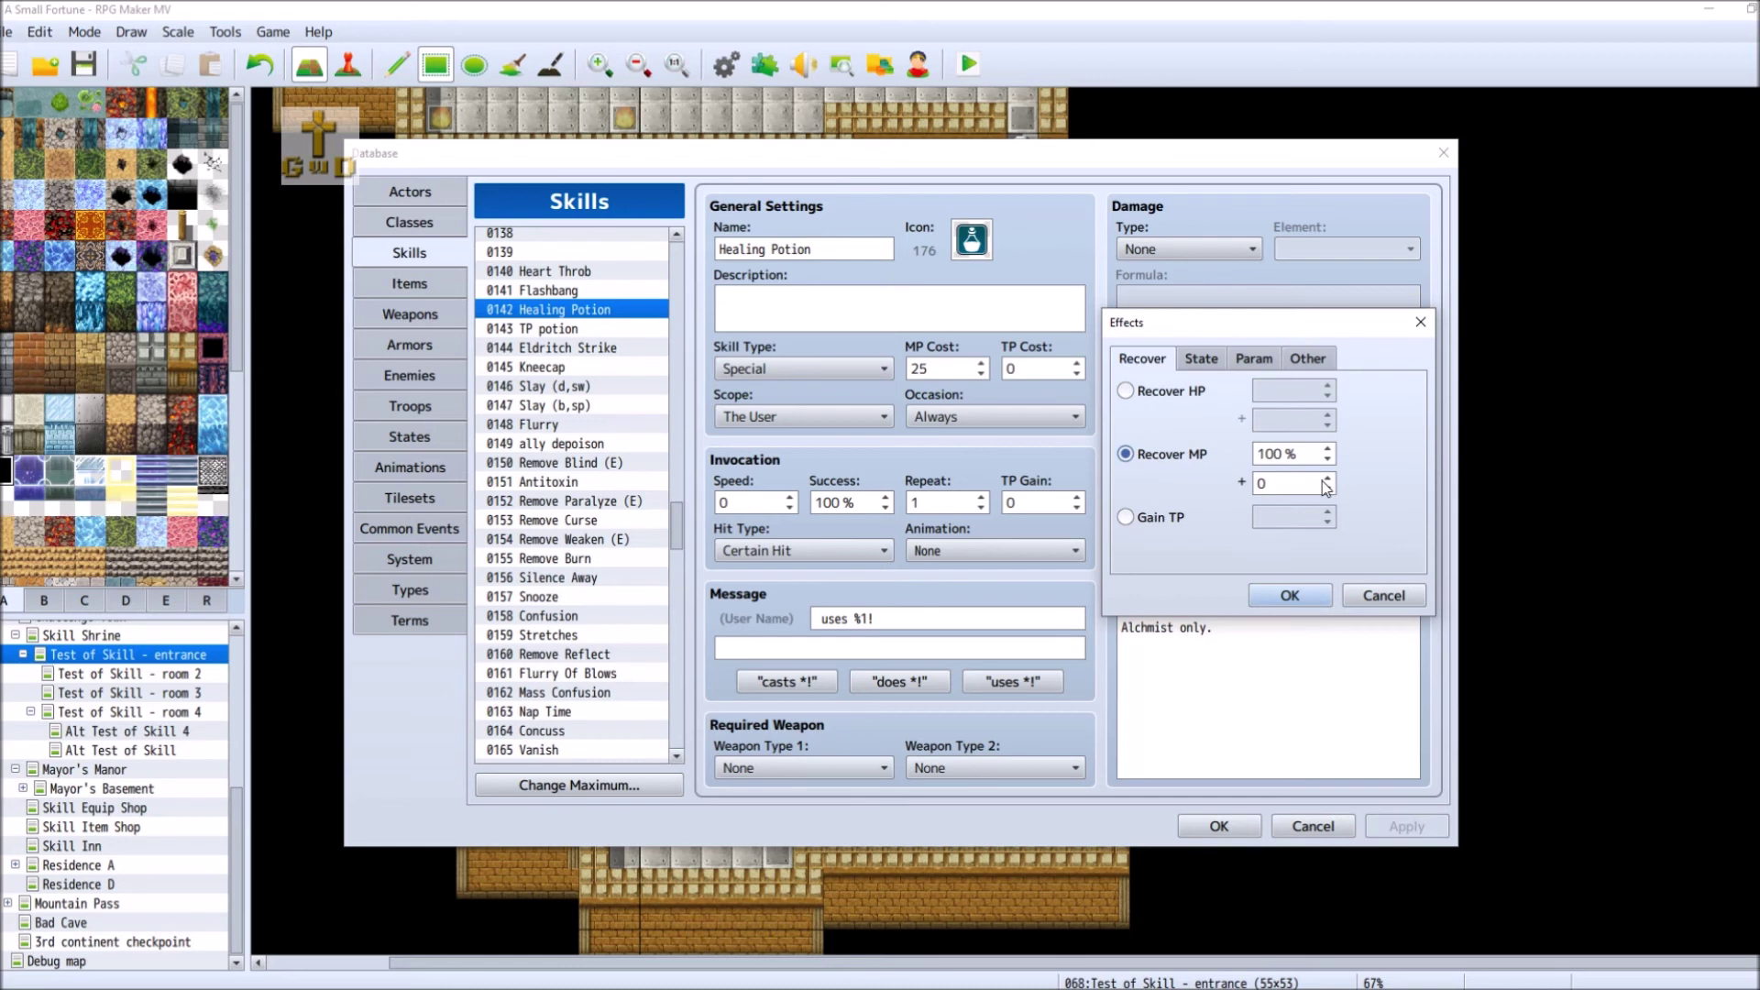
{"action": "left_click", "coordinate": [1162, 391]}
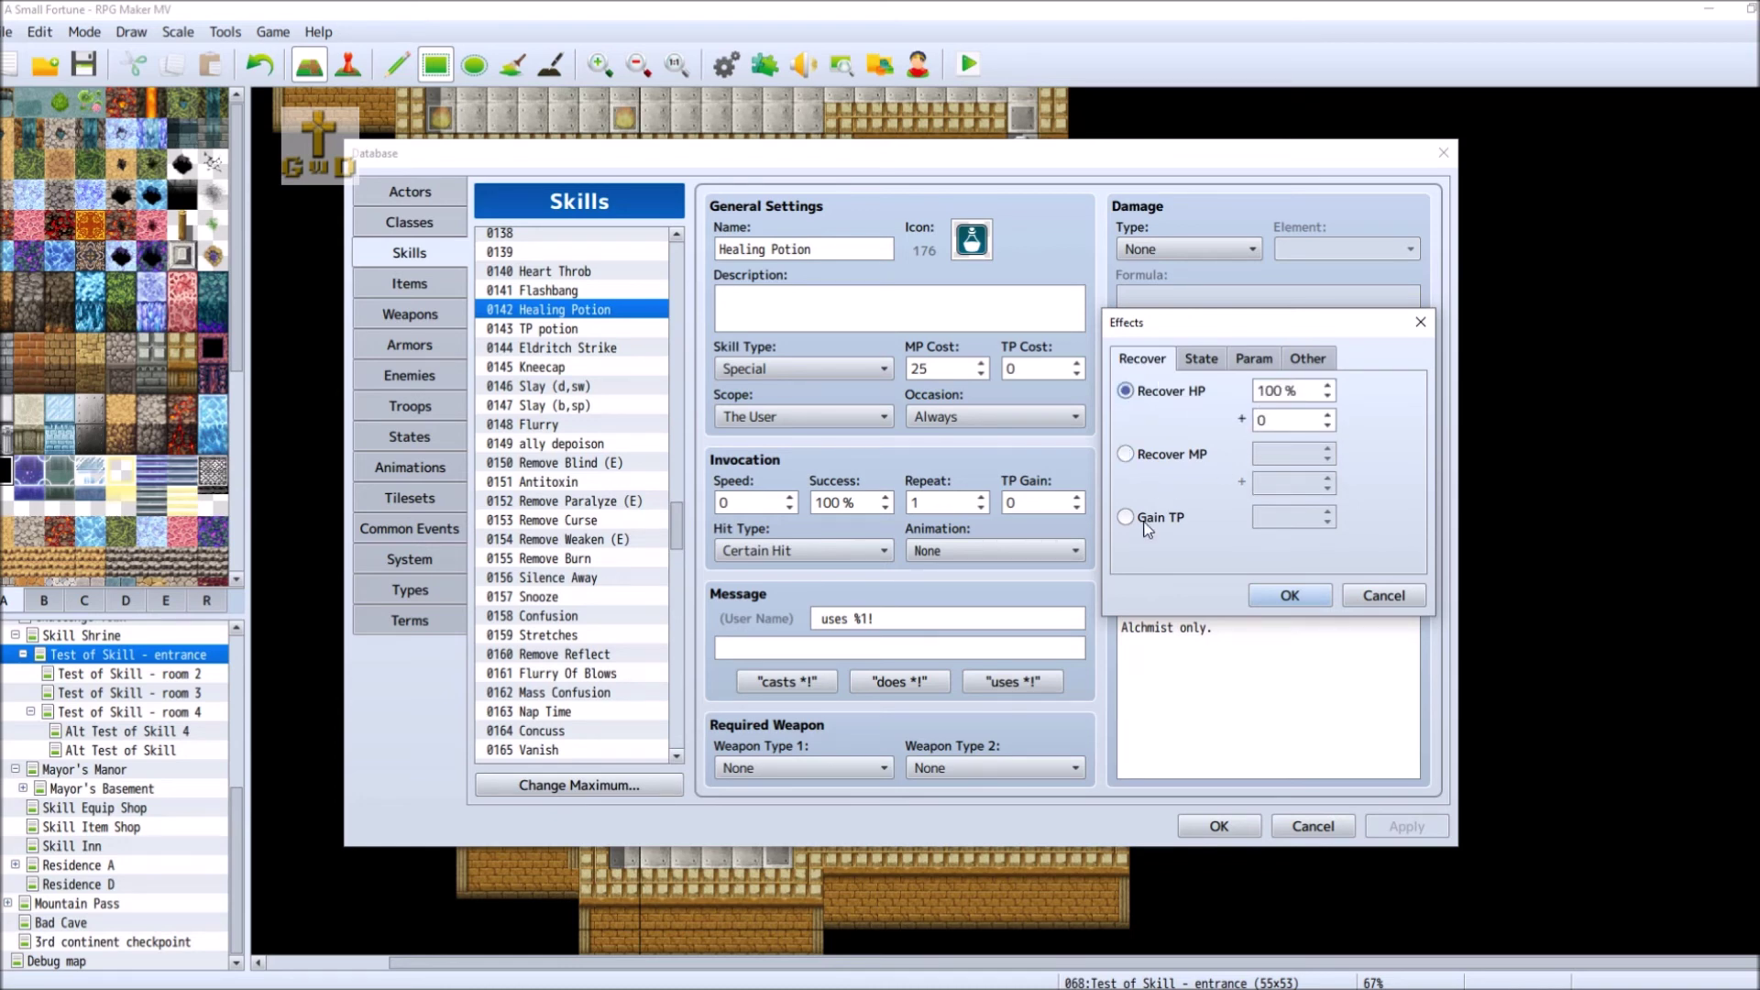
{"action": "left_click", "coordinate": [1160, 453]}
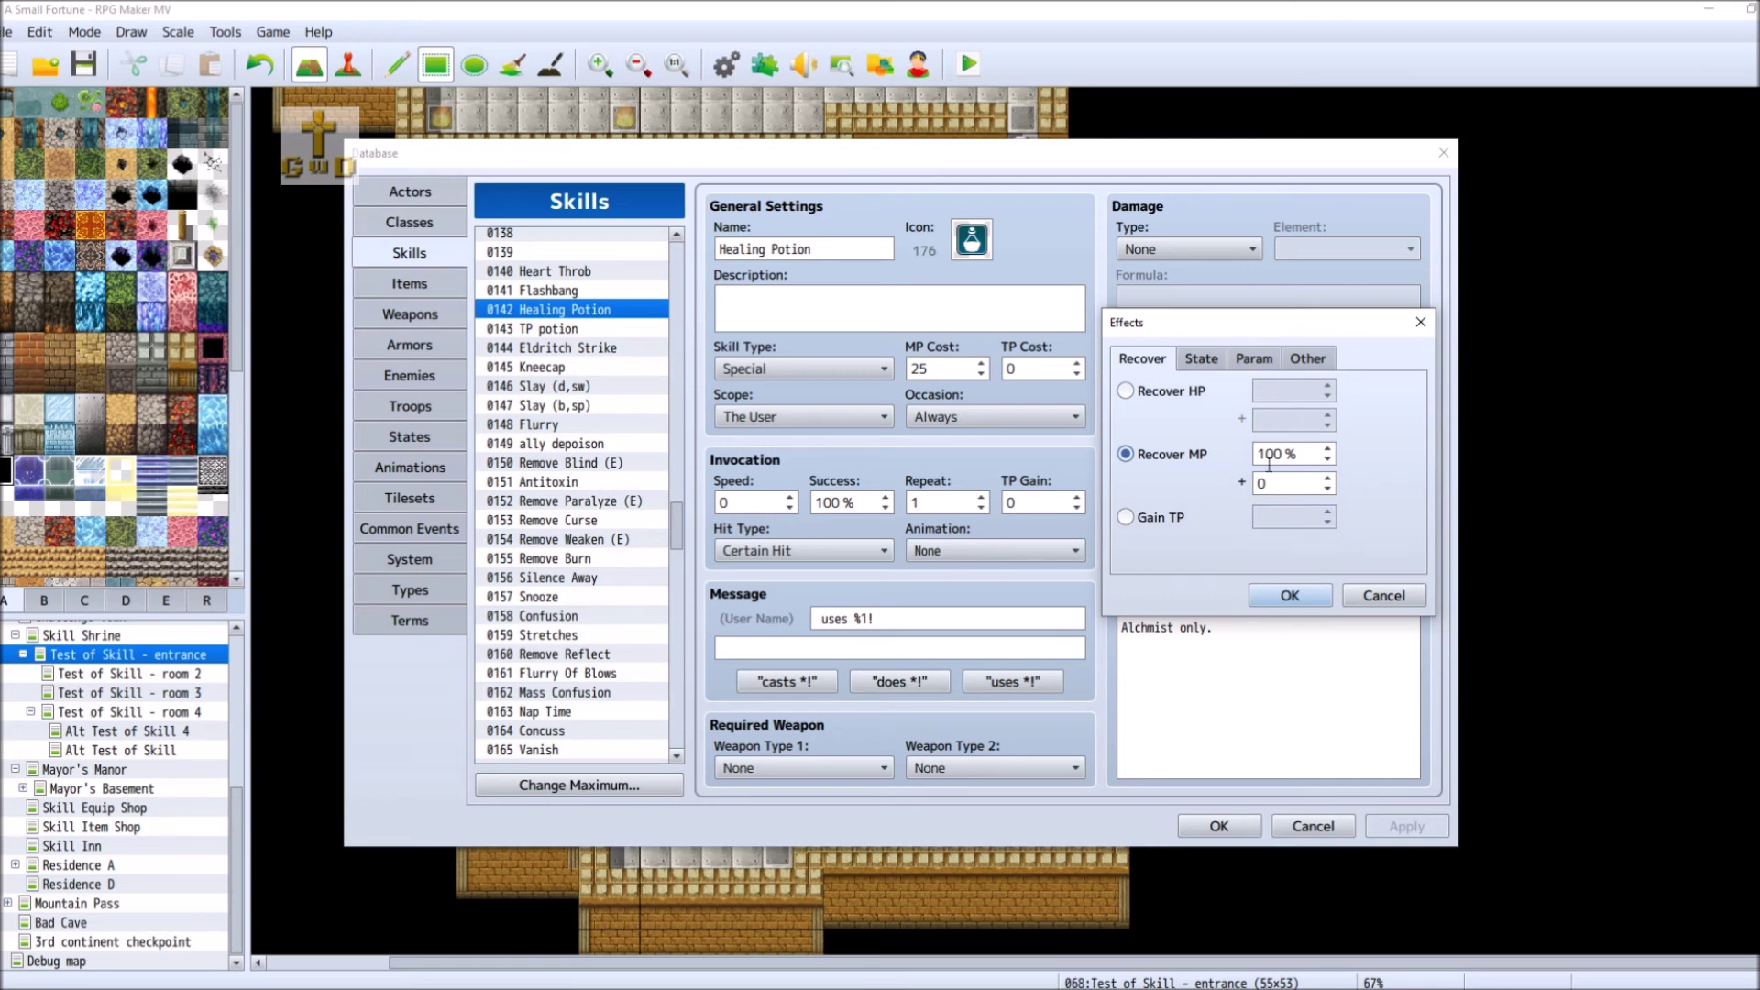
{"action": "left_click", "coordinate": [1173, 398]}
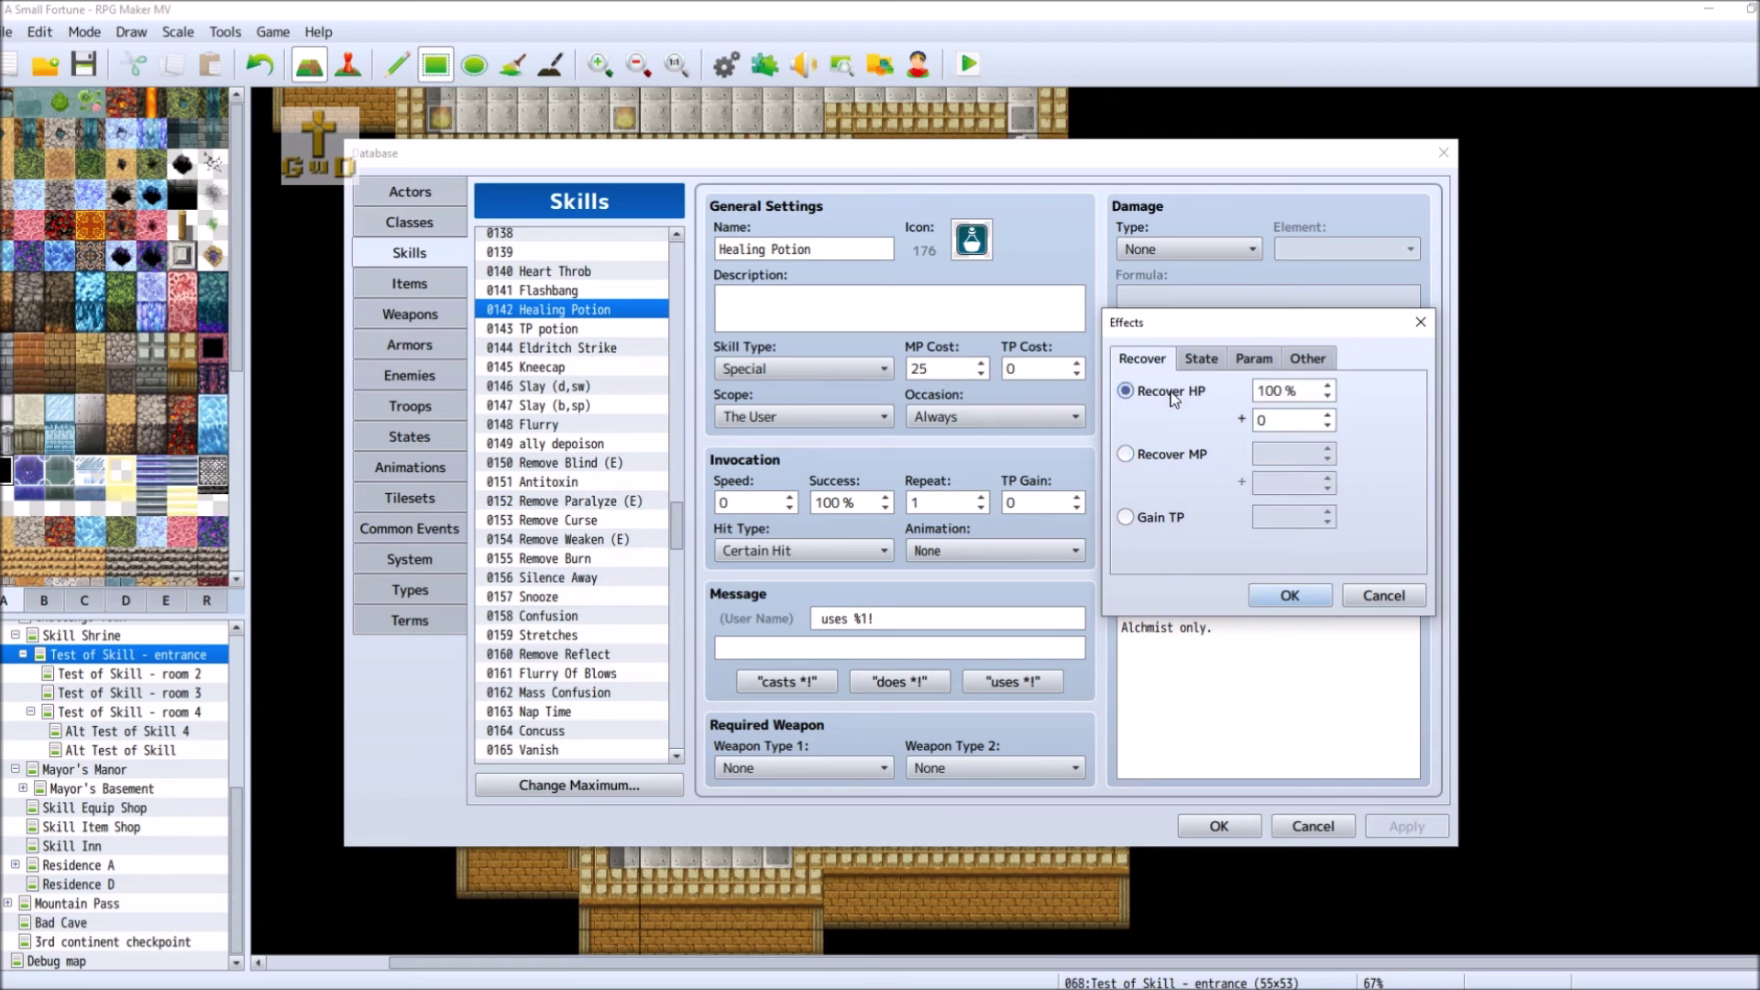
{"action": "left_click", "coordinate": [1194, 459]}
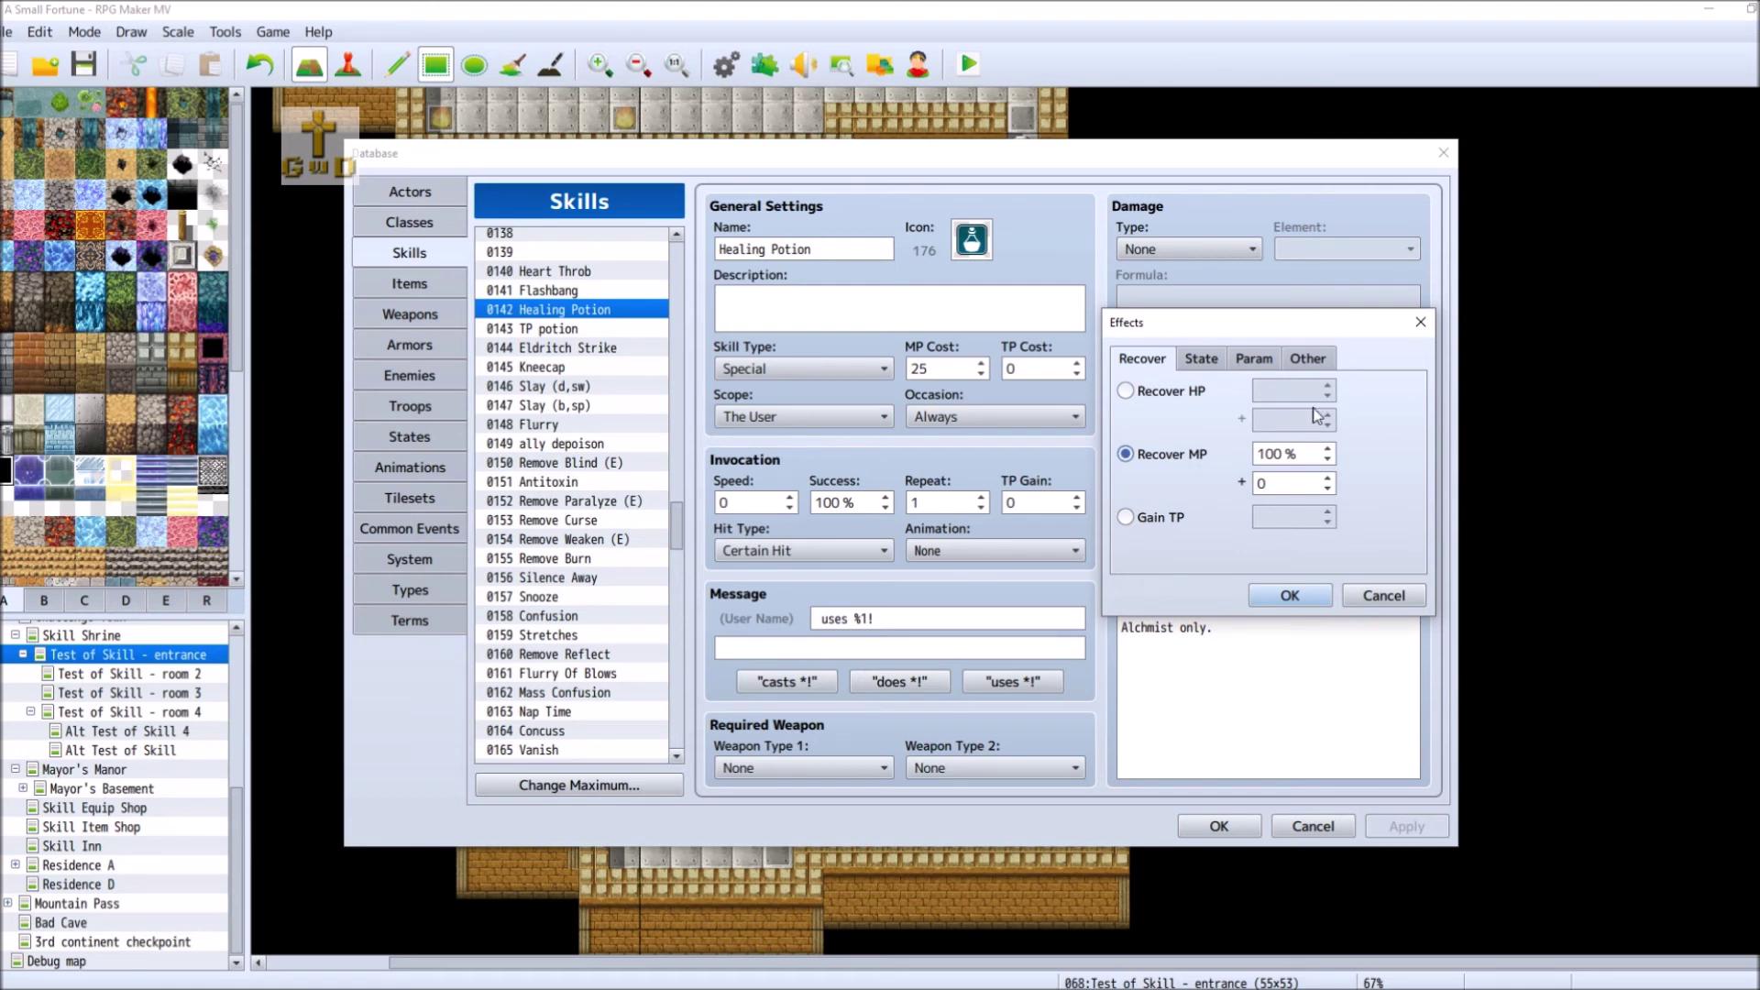
{"action": "double_click", "coordinate": [1275, 454]}
{"action": "type", "text": "15"}
{"action": "key", "text": "Return"}
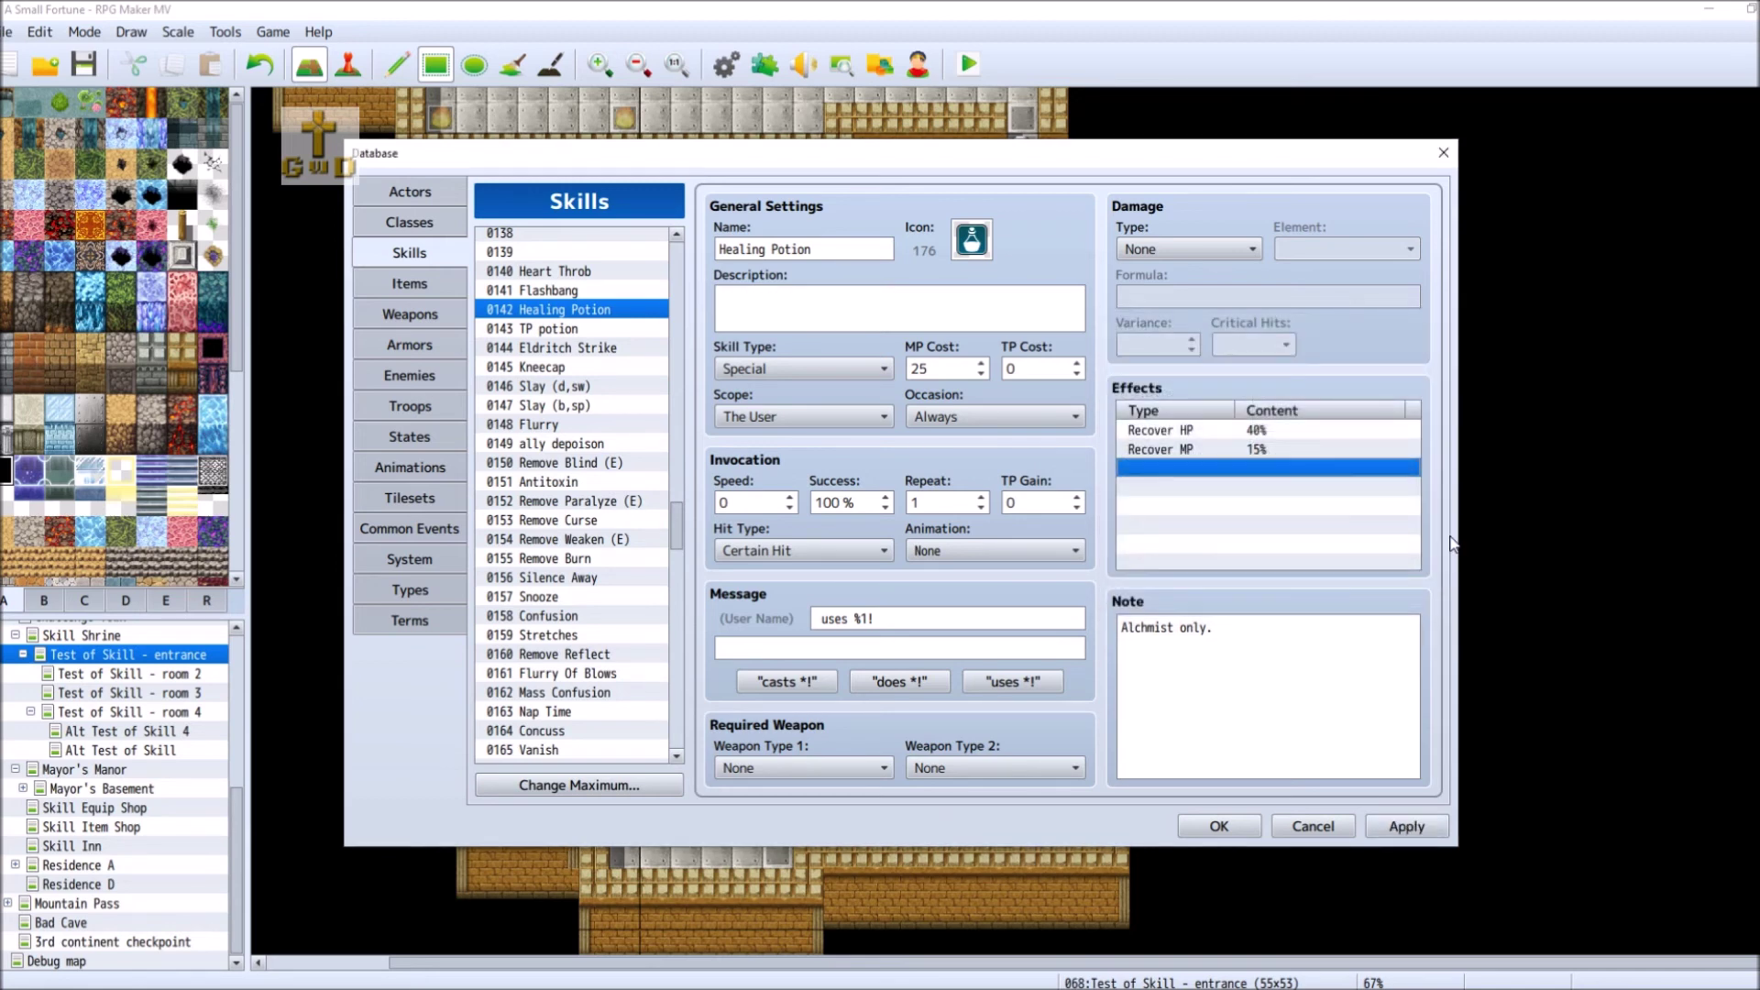
{"action": "left_click", "coordinate": [1415, 827]}
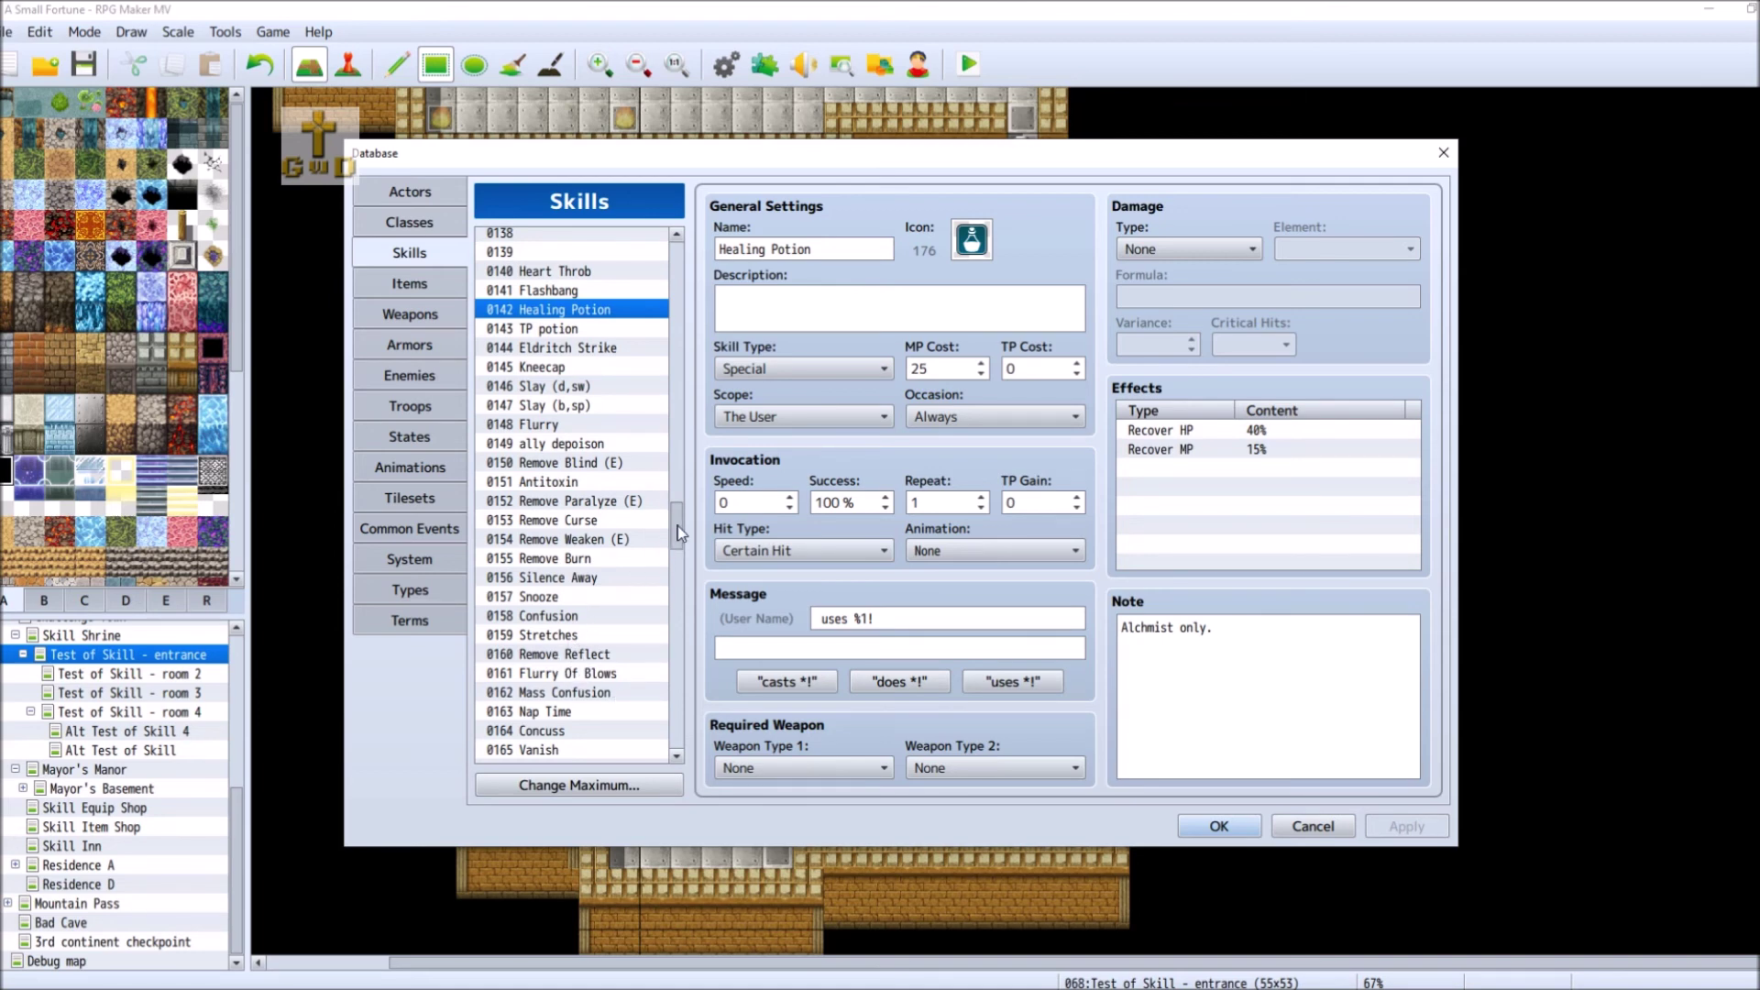
- In the empty skill slot 0175, add an Add State effect for Reflect at 100% and set the scope to The User
{"action": "scroll", "coordinate": [683, 541], "scroll_direction": "down", "scroll_amount": 1}
{"action": "scroll", "coordinate": [679, 539], "scroll_direction": "down", "scroll_amount": 5}
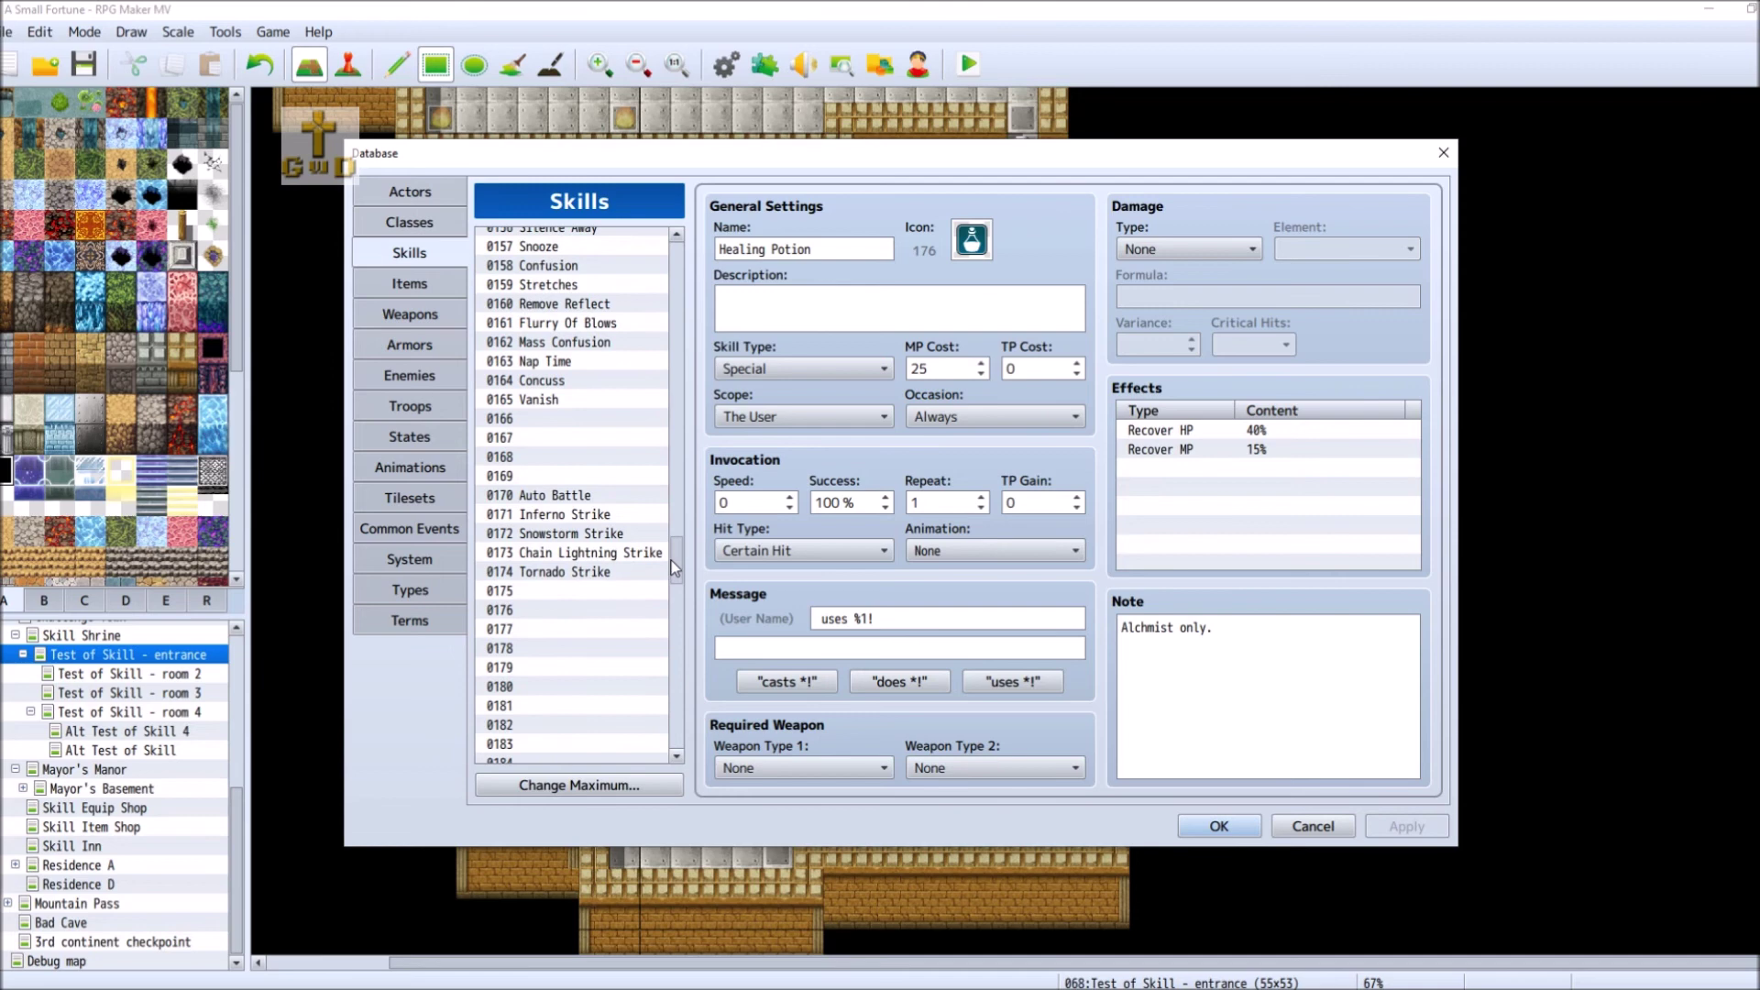
{"action": "left_click", "coordinate": [561, 591]}
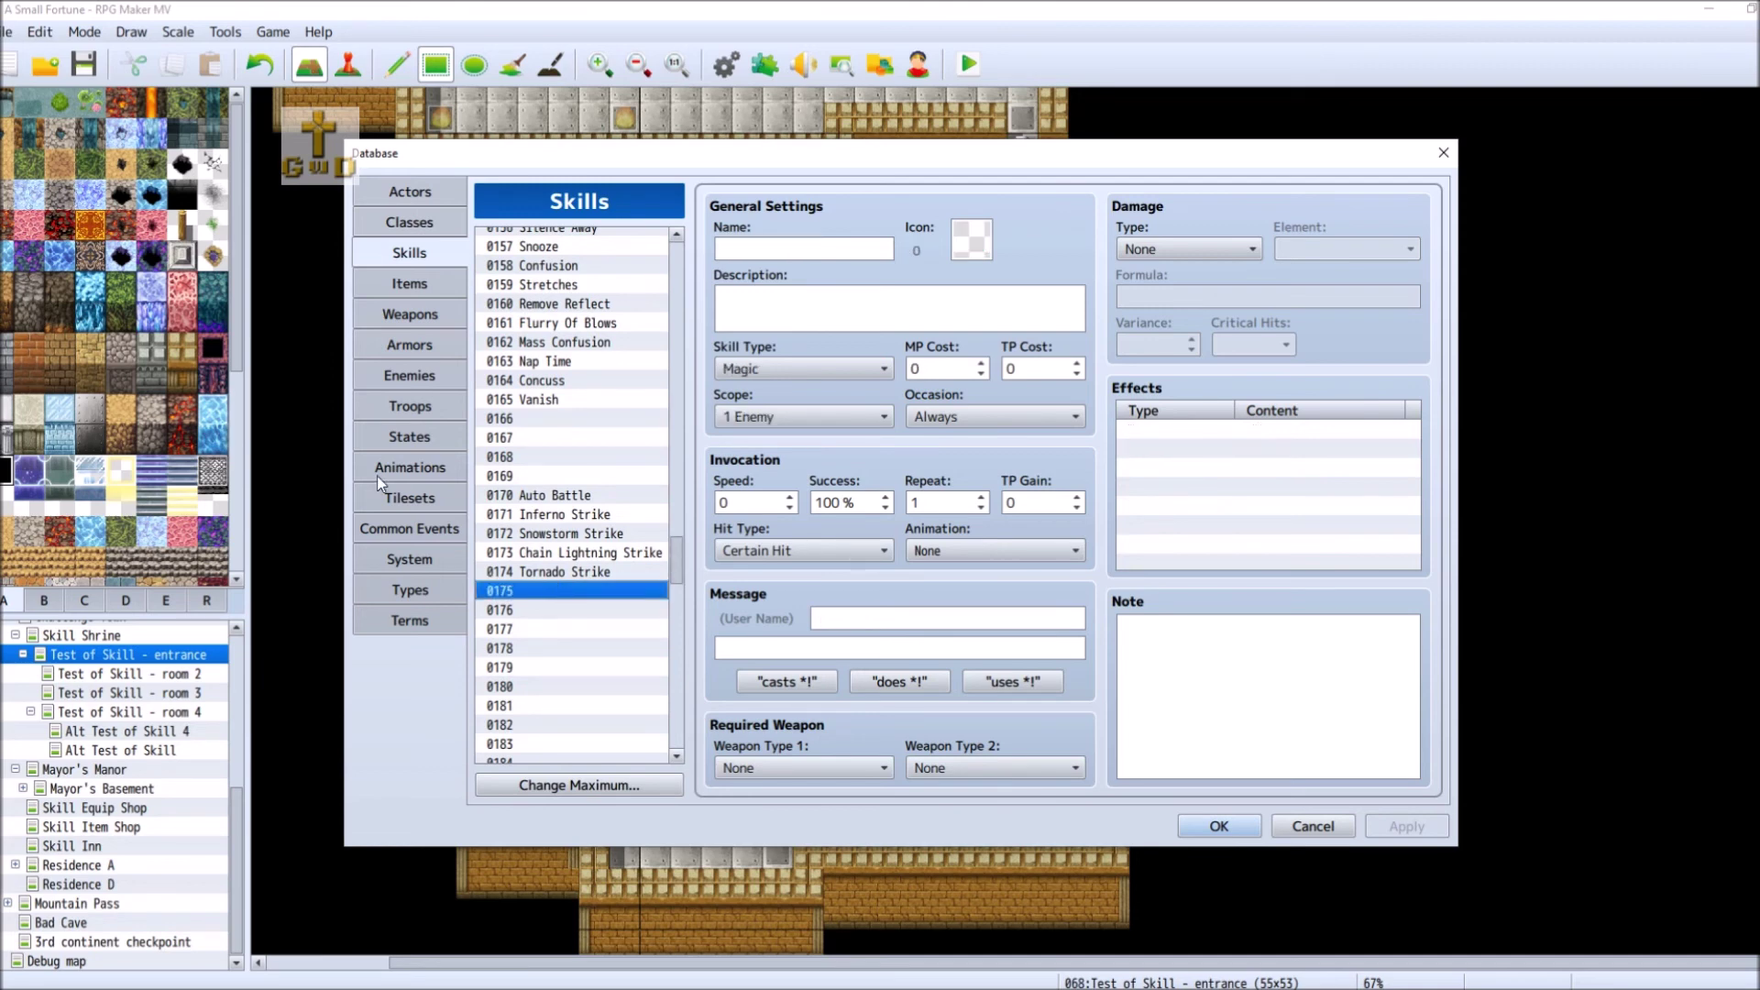
{"action": "double_click", "coordinate": [1220, 429]}
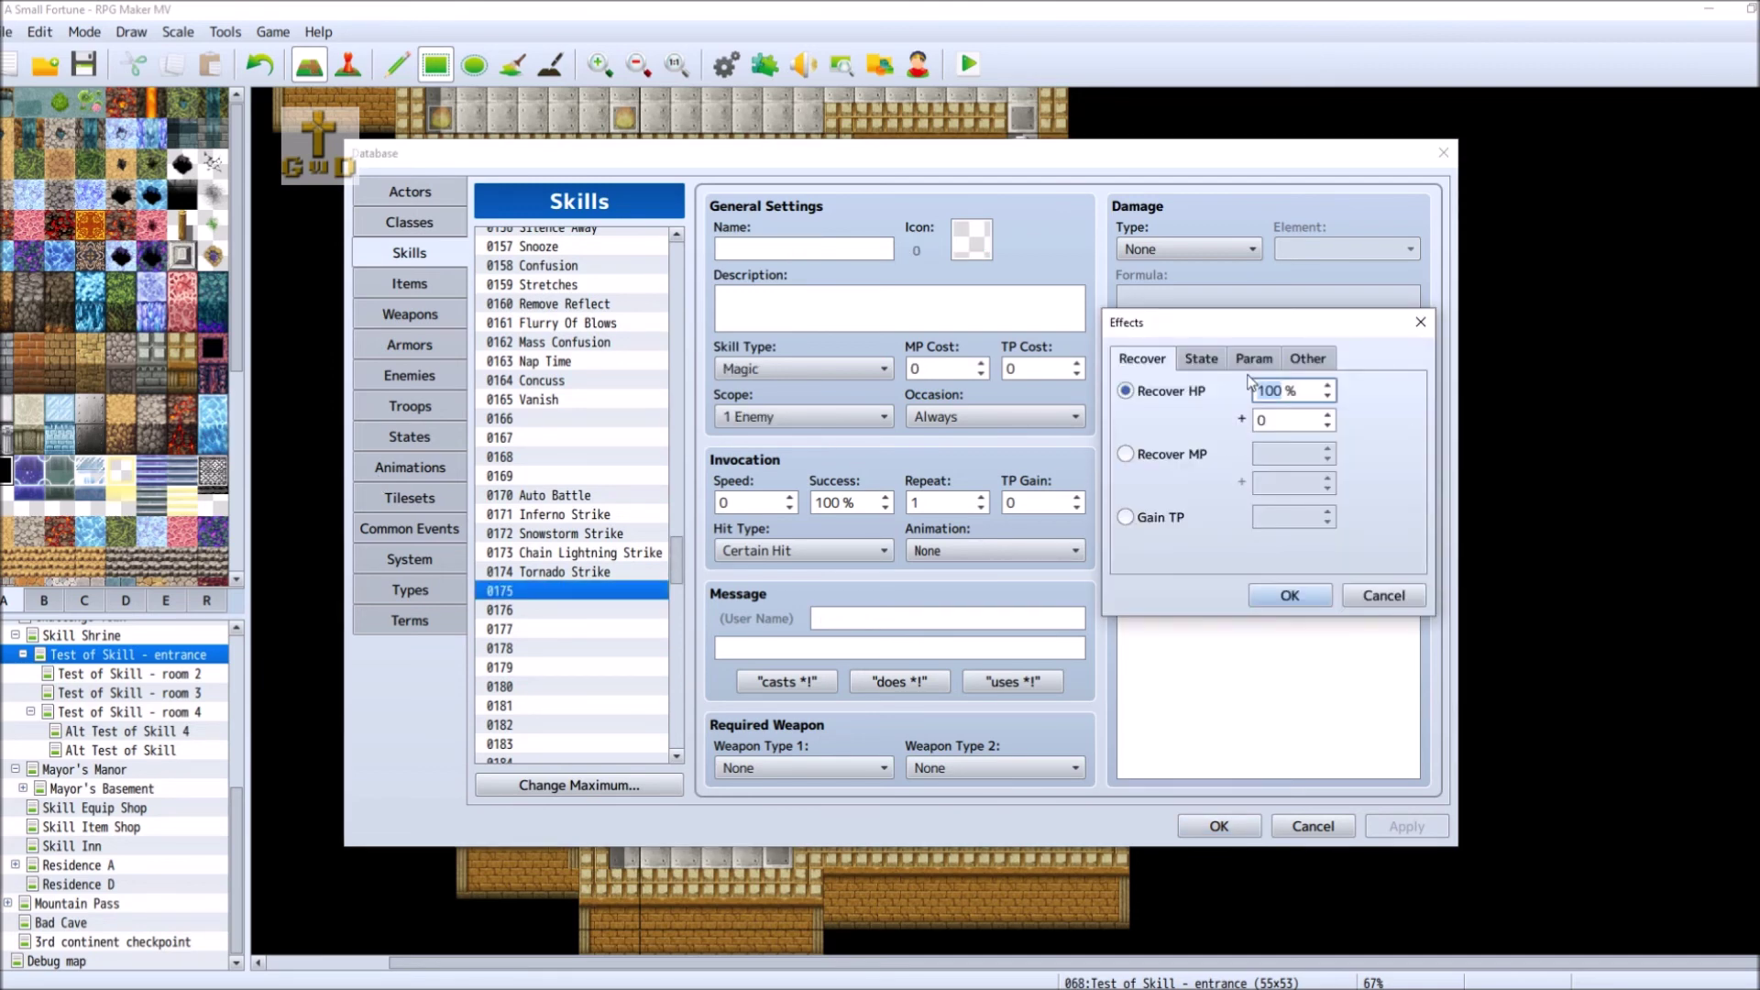
{"action": "left_click", "coordinate": [1199, 361]}
{"action": "left_click", "coordinate": [1125, 390]}
{"action": "left_click", "coordinate": [1402, 391]}
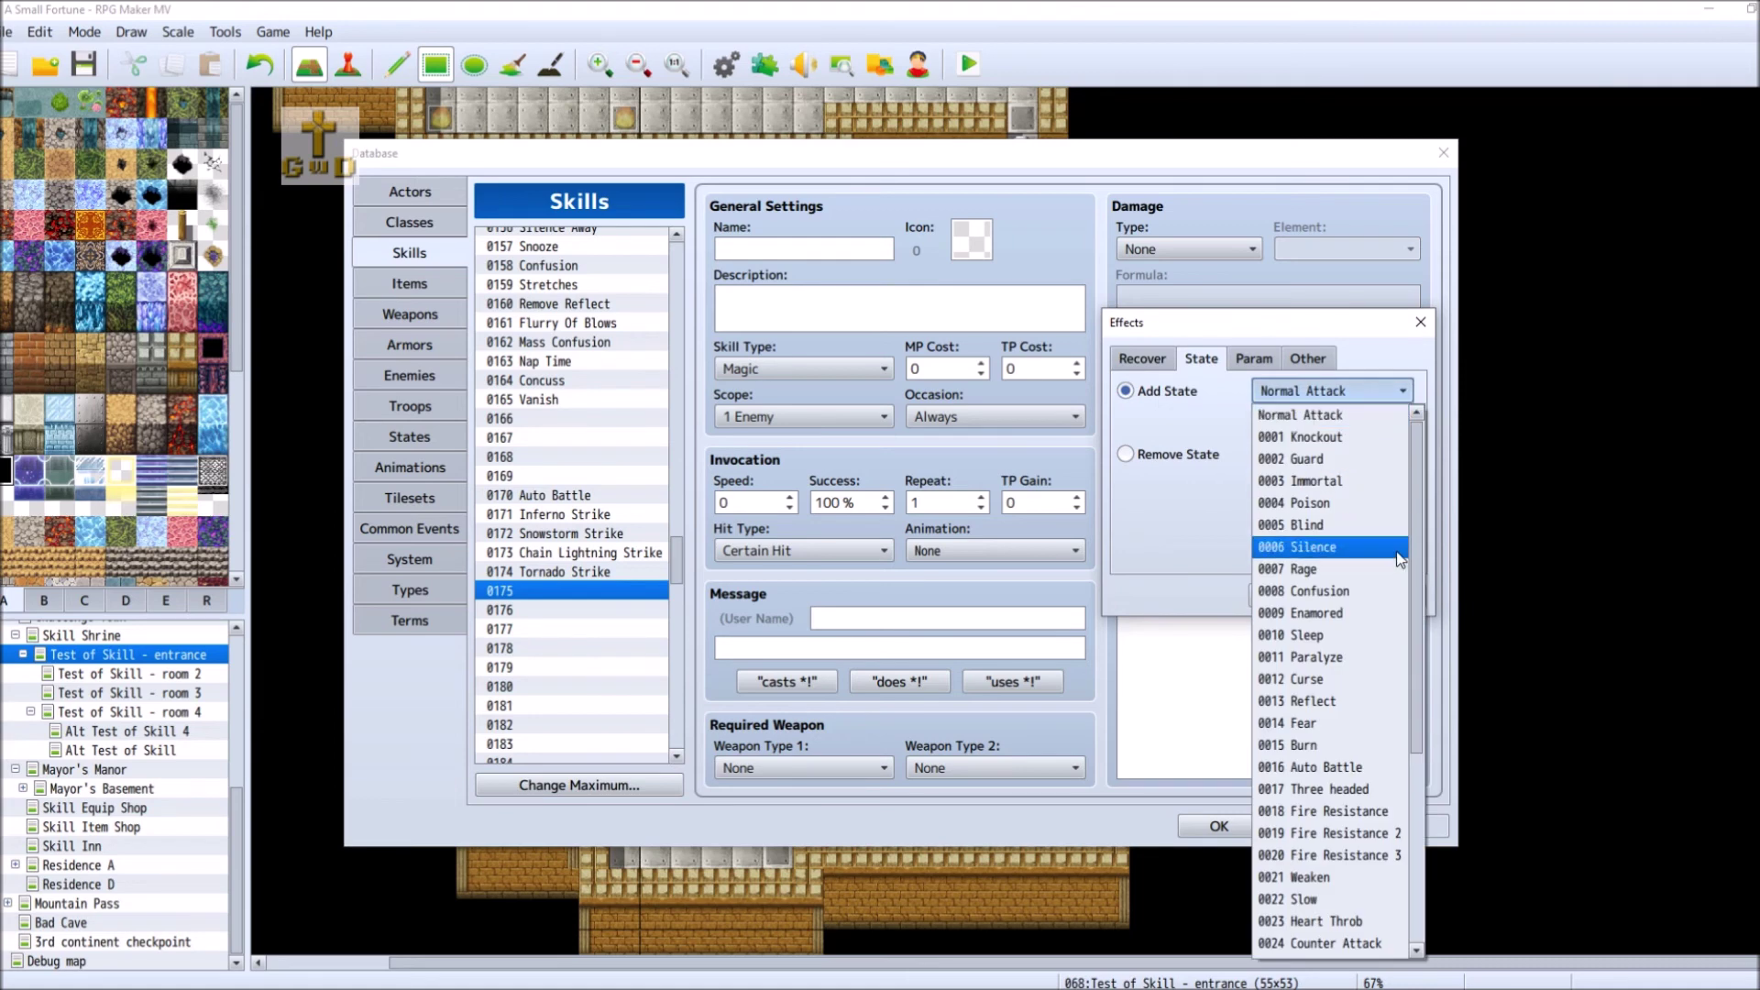
{"action": "left_click", "coordinate": [1302, 701]}
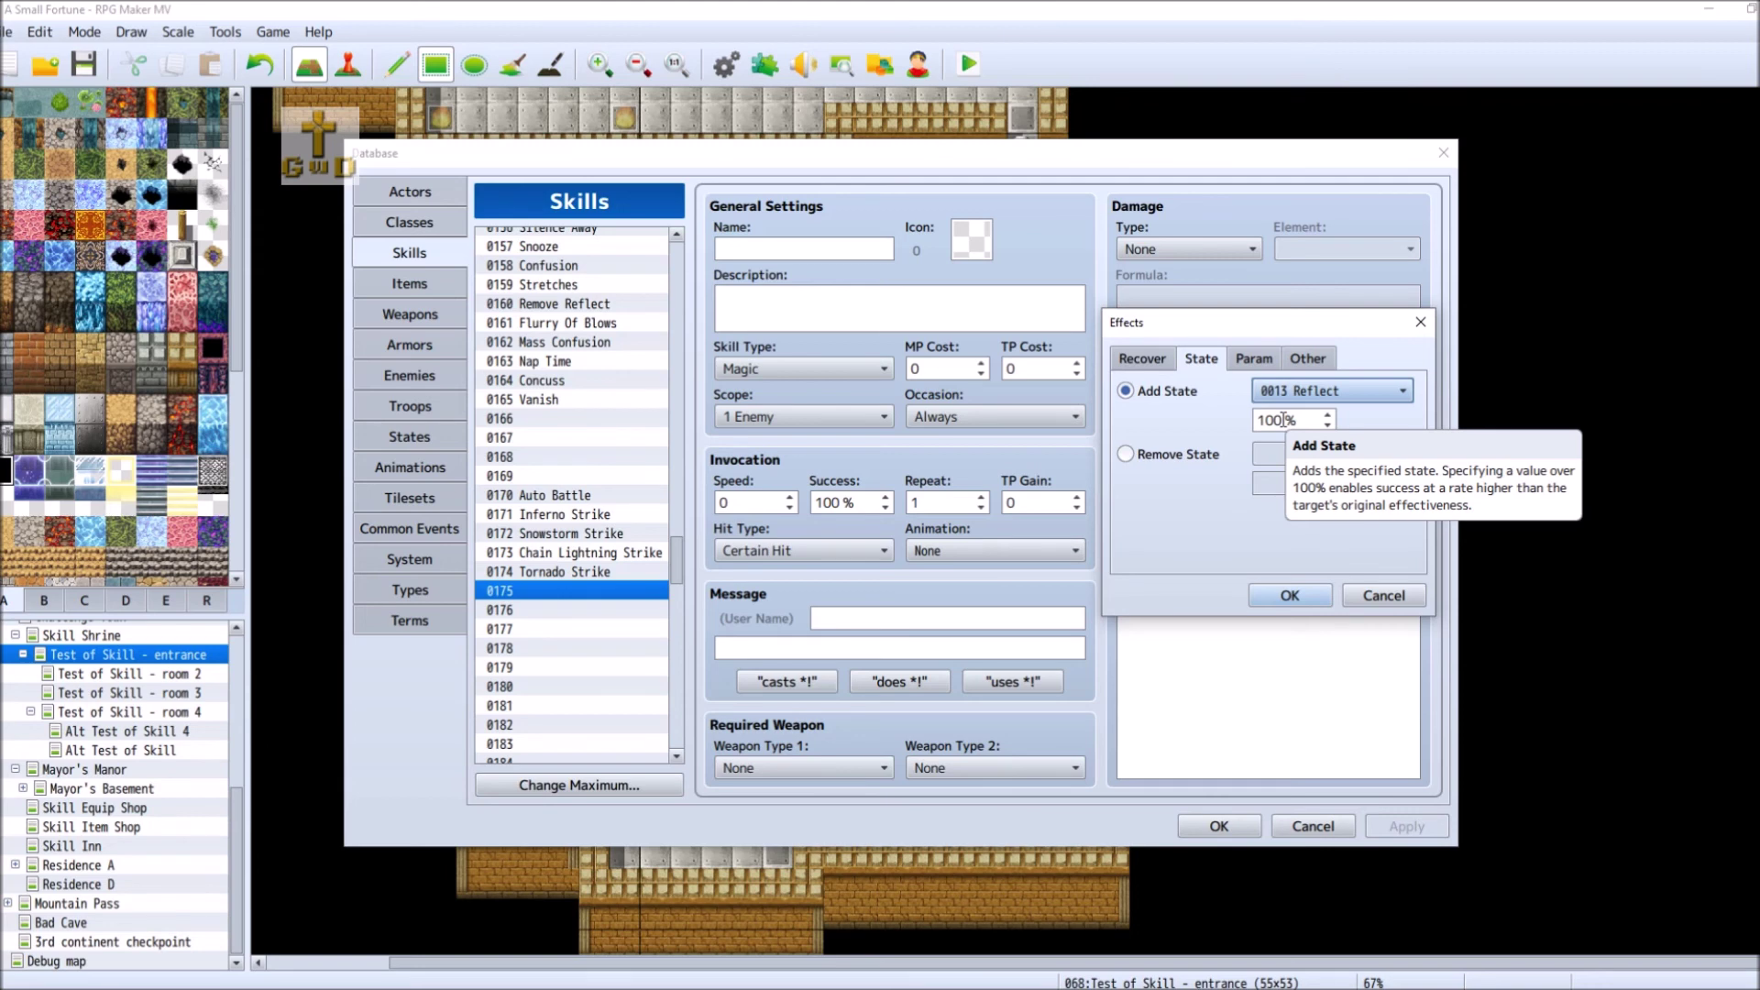
{"action": "left_click", "coordinate": [1288, 595]}
{"action": "left_click", "coordinate": [799, 409]}
{"action": "left_click", "coordinate": [788, 689]}
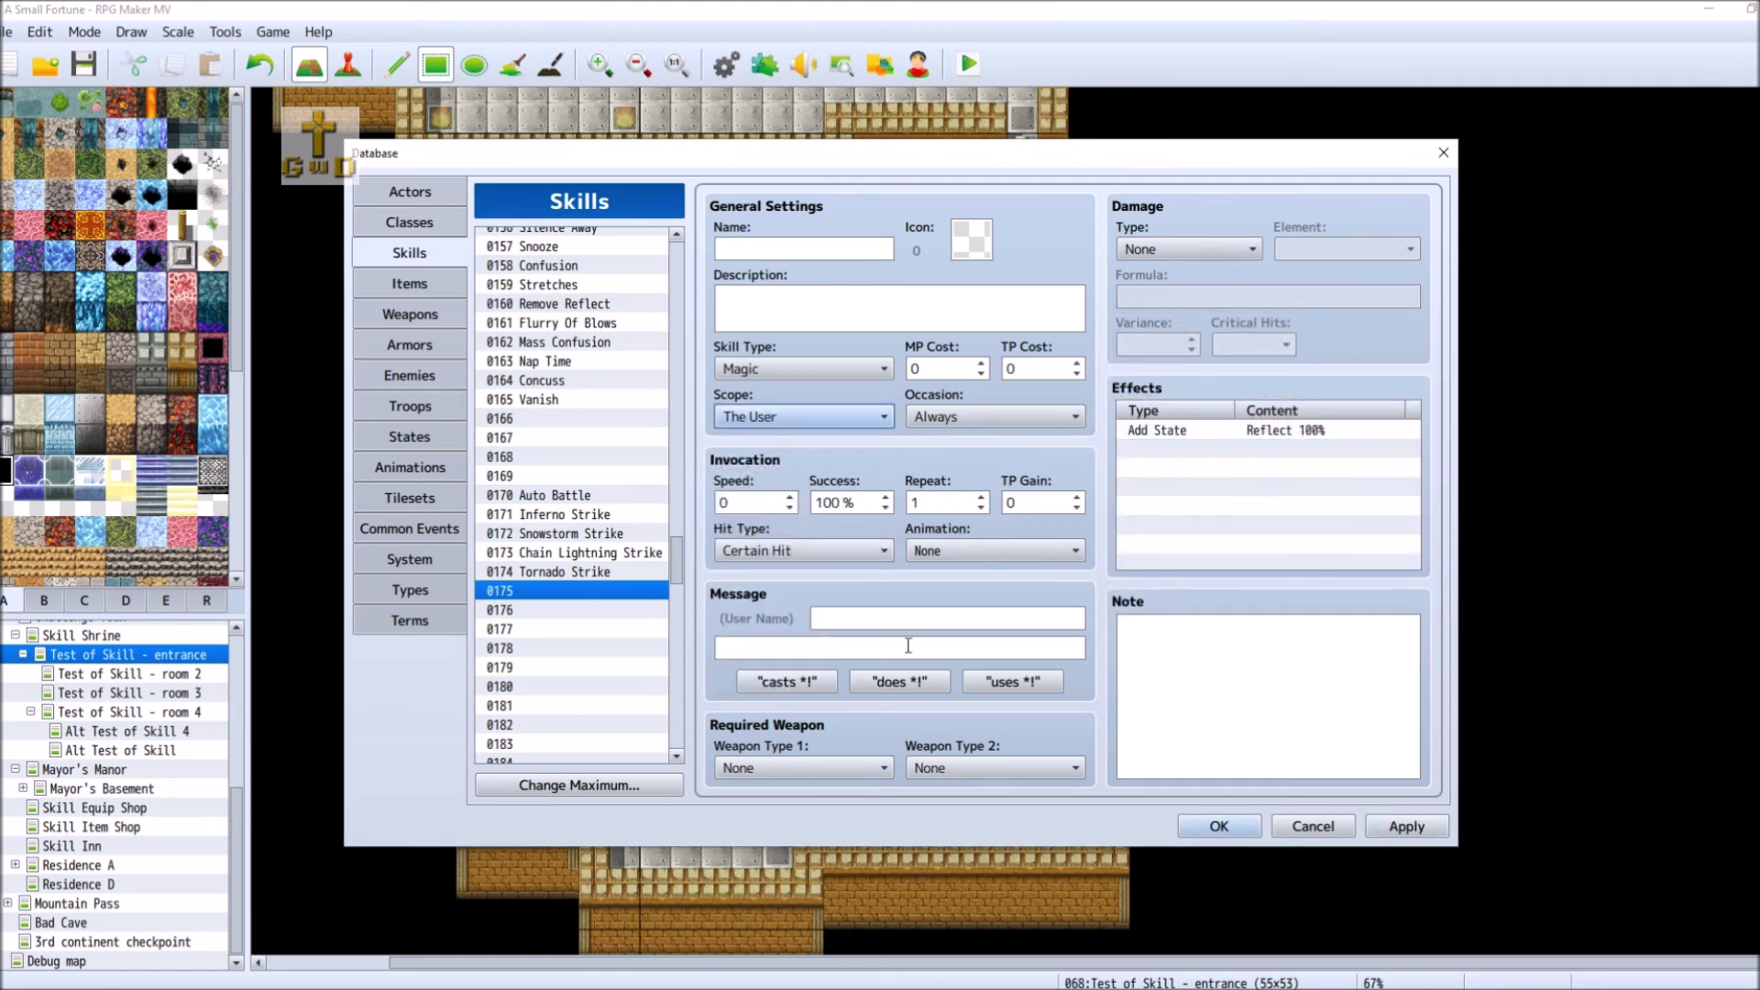
- Give the skill in slot 0175 icon 74 and name it Reflect
{"action": "left_click", "coordinate": [971, 240]}
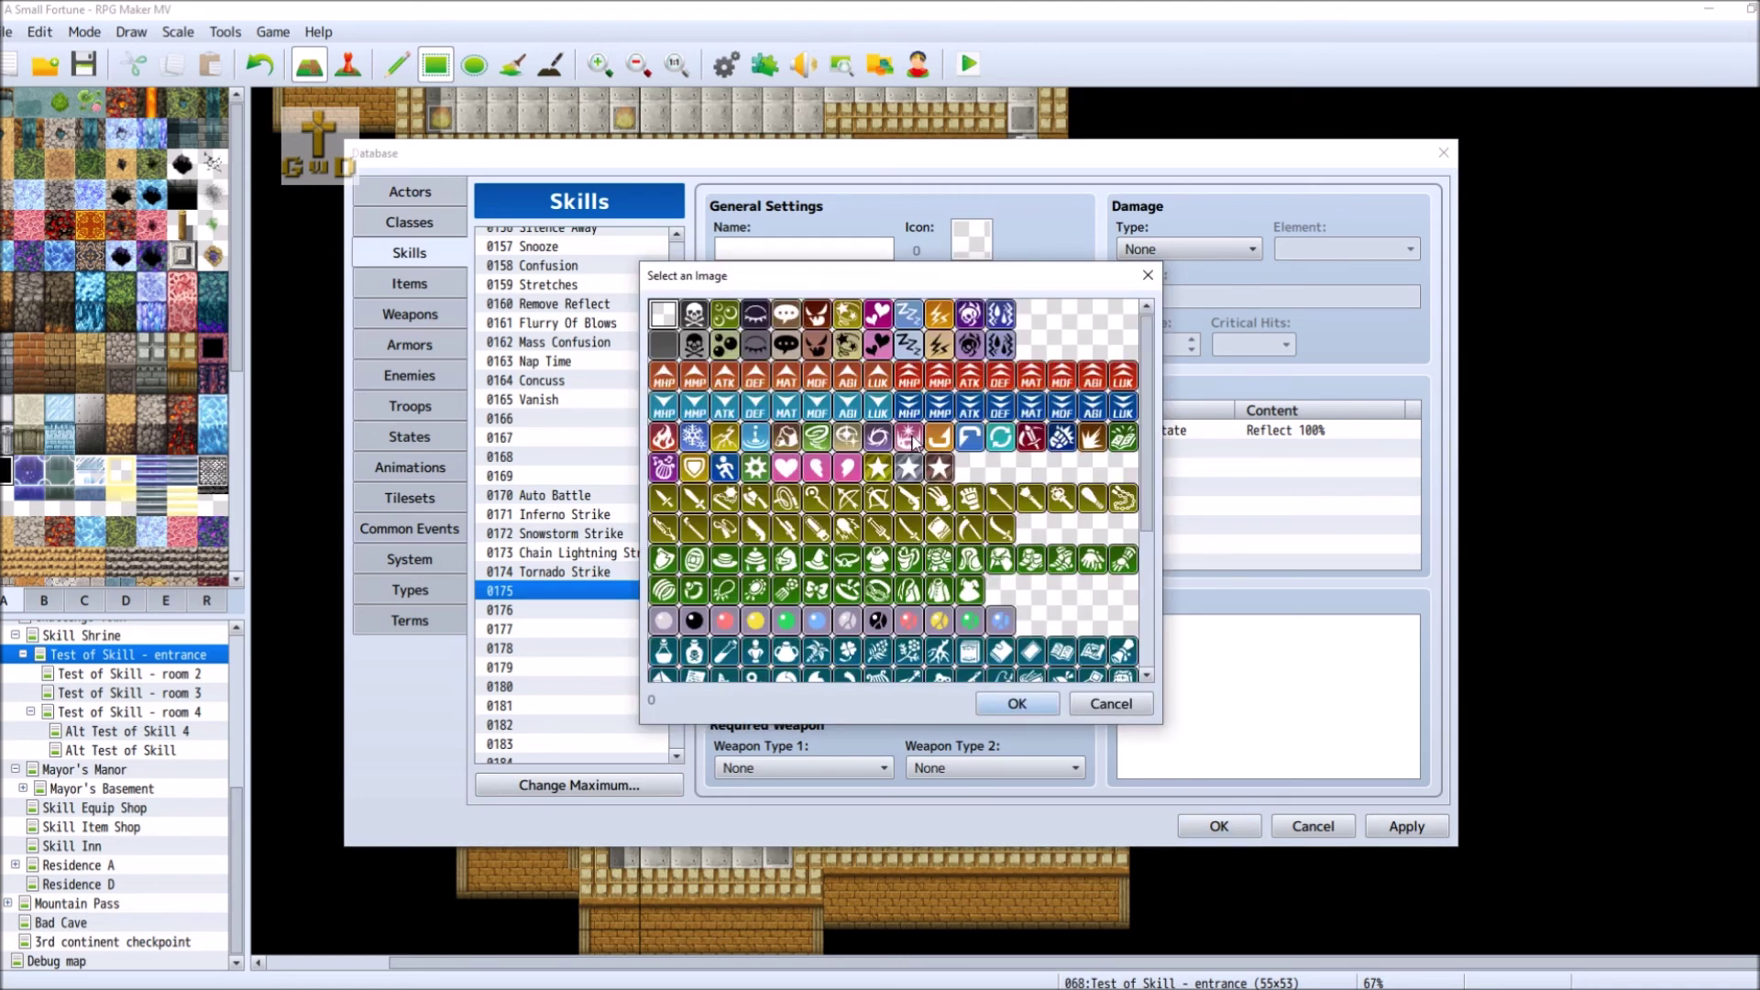
{"action": "double_click", "coordinate": [909, 437]}
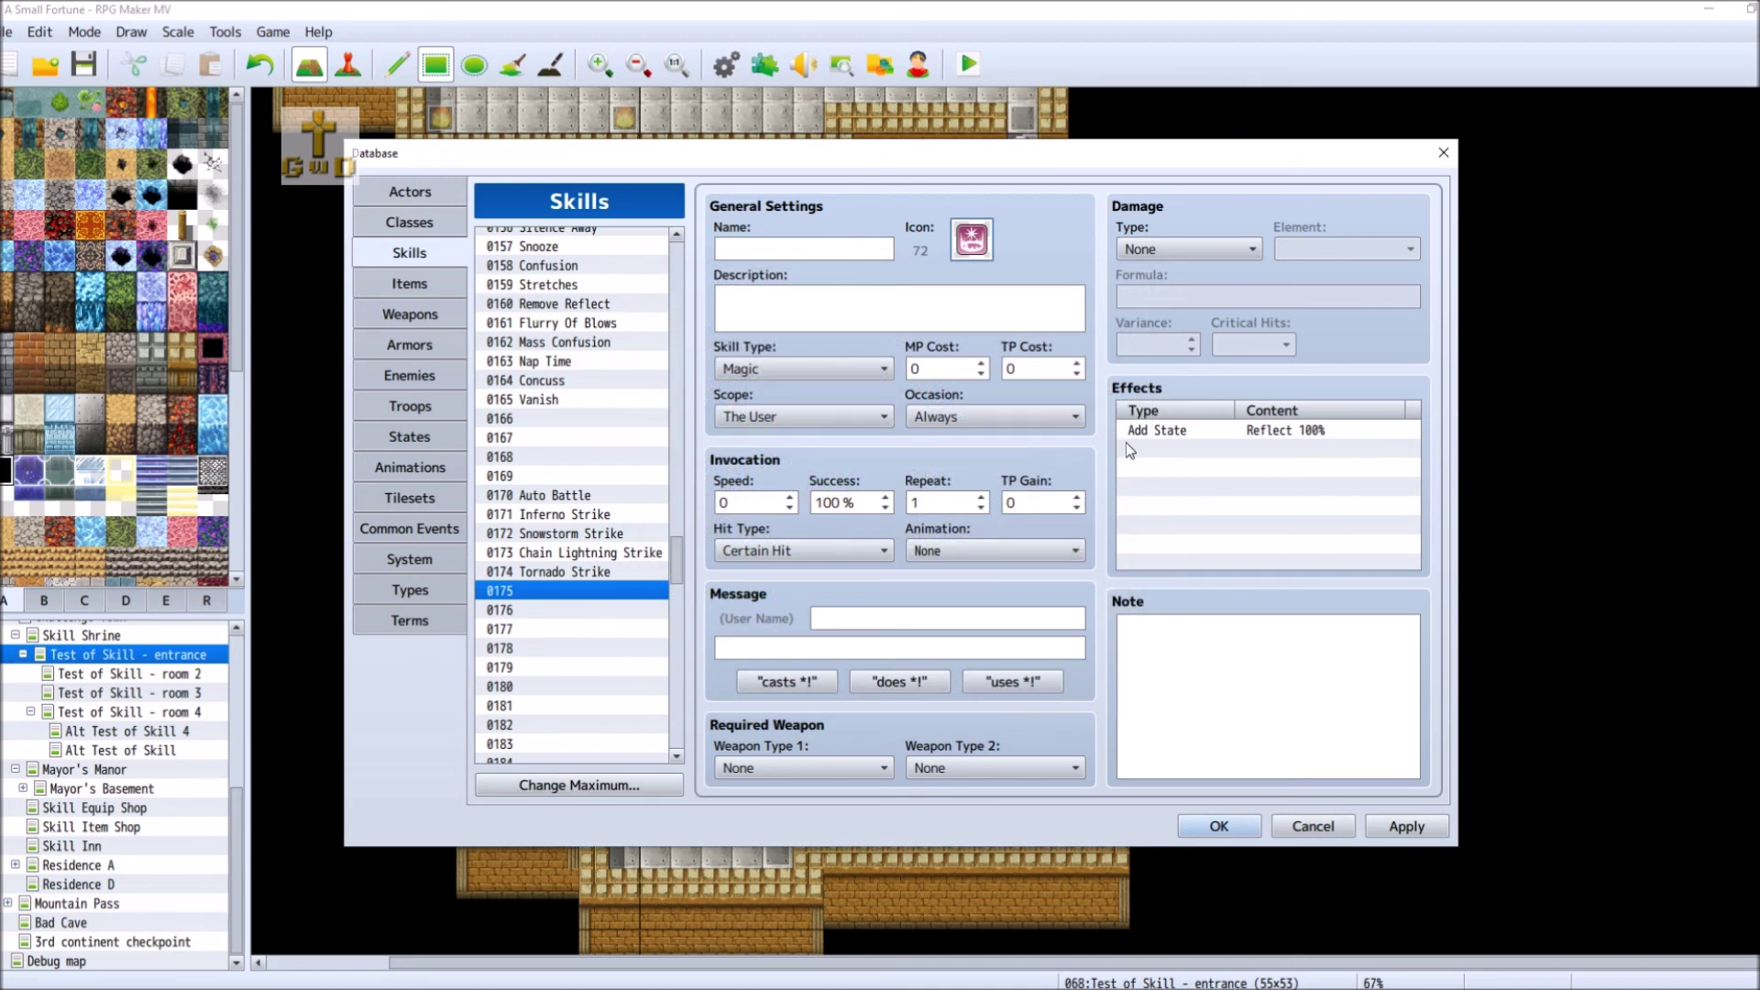
{"action": "left_click", "coordinate": [974, 240]}
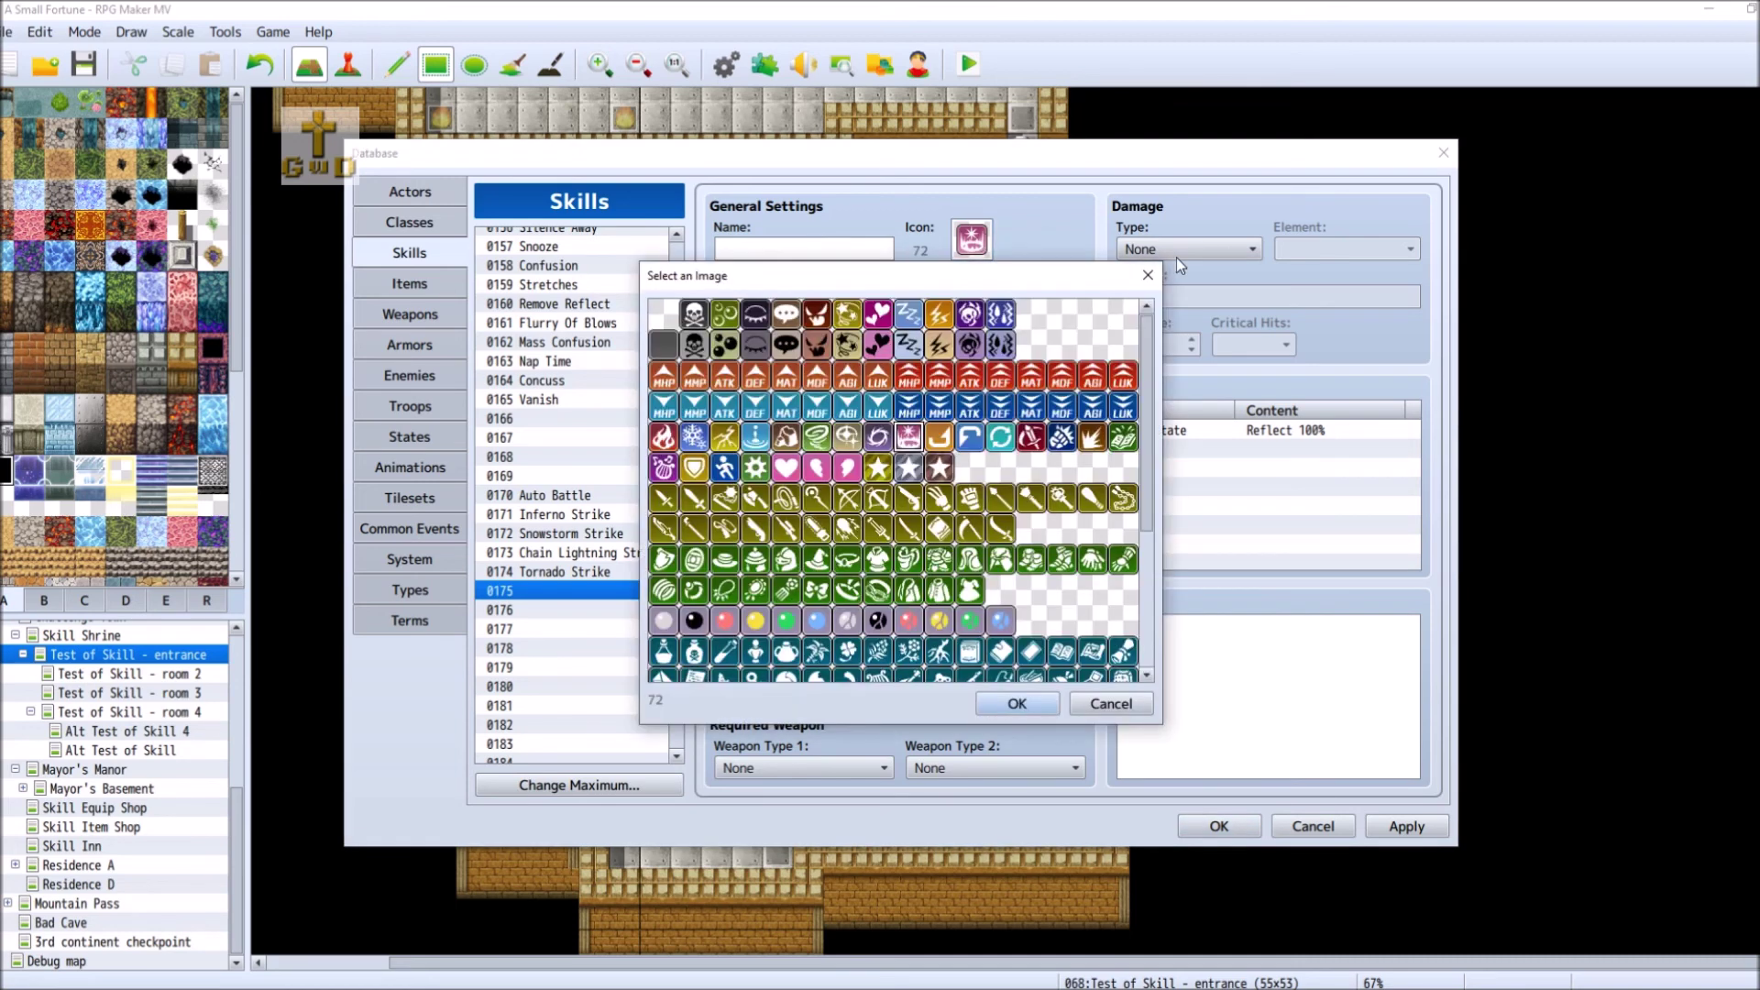
{"action": "double_click", "coordinate": [968, 438]}
{"action": "left_click", "coordinate": [891, 248]}
{"action": "type", "text": "Reflect"}
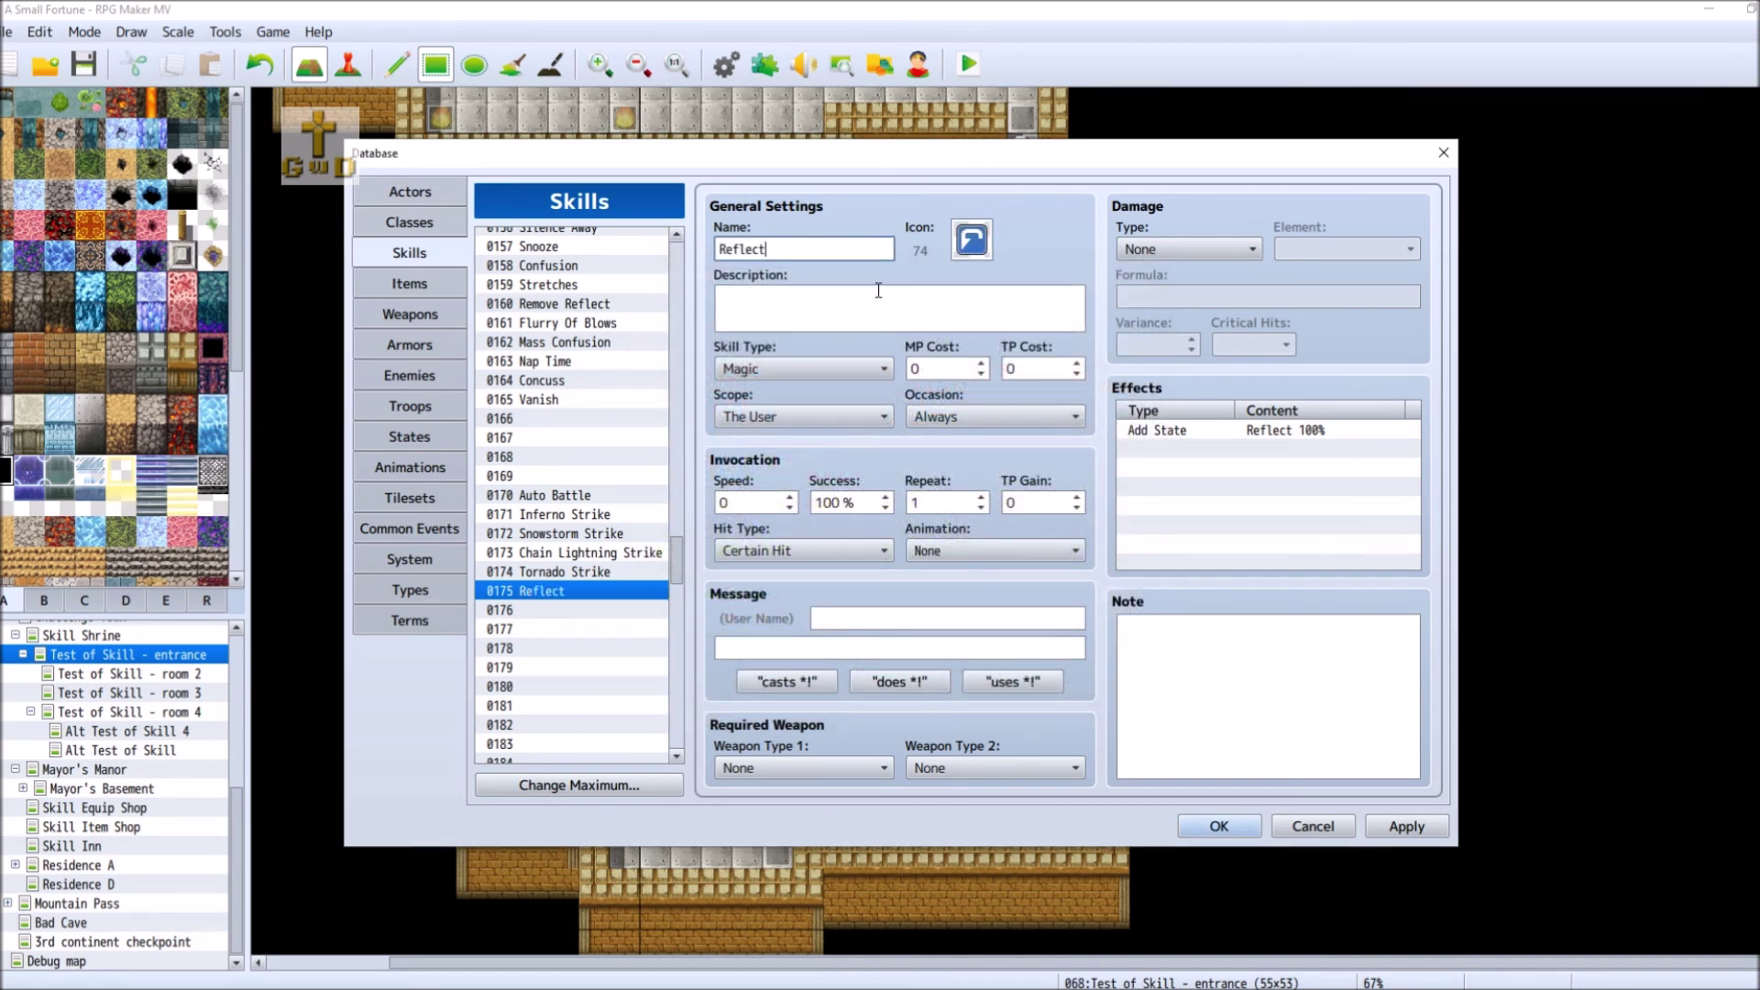
- Restrict Reflect to the Battle Screen at a cost of 55 MP and 5 TP, with the standard "casts" message
{"action": "left_click", "coordinate": [969, 418]}
{"action": "left_click", "coordinate": [1013, 463]}
{"action": "left_click", "coordinate": [1019, 367]}
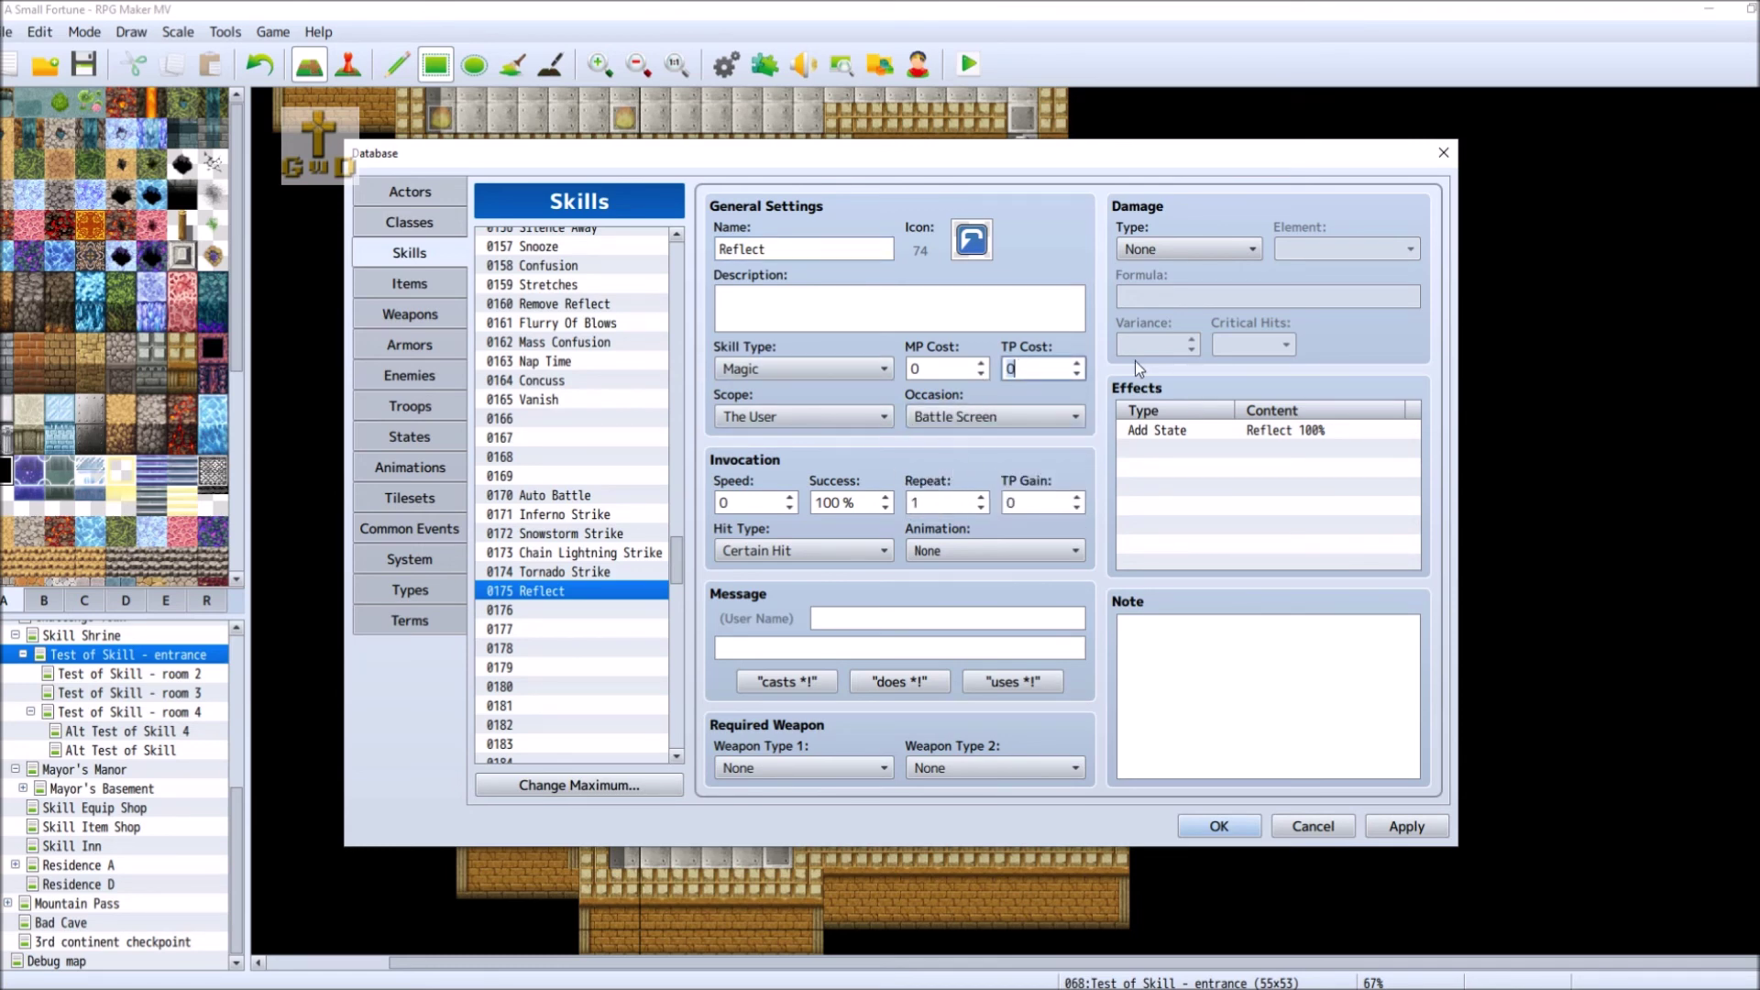
{"action": "key", "text": "BackSpace"}
{"action": "type", "text": "5"}
{"action": "left_click", "coordinate": [946, 371]}
{"action": "type", "text": "55"}
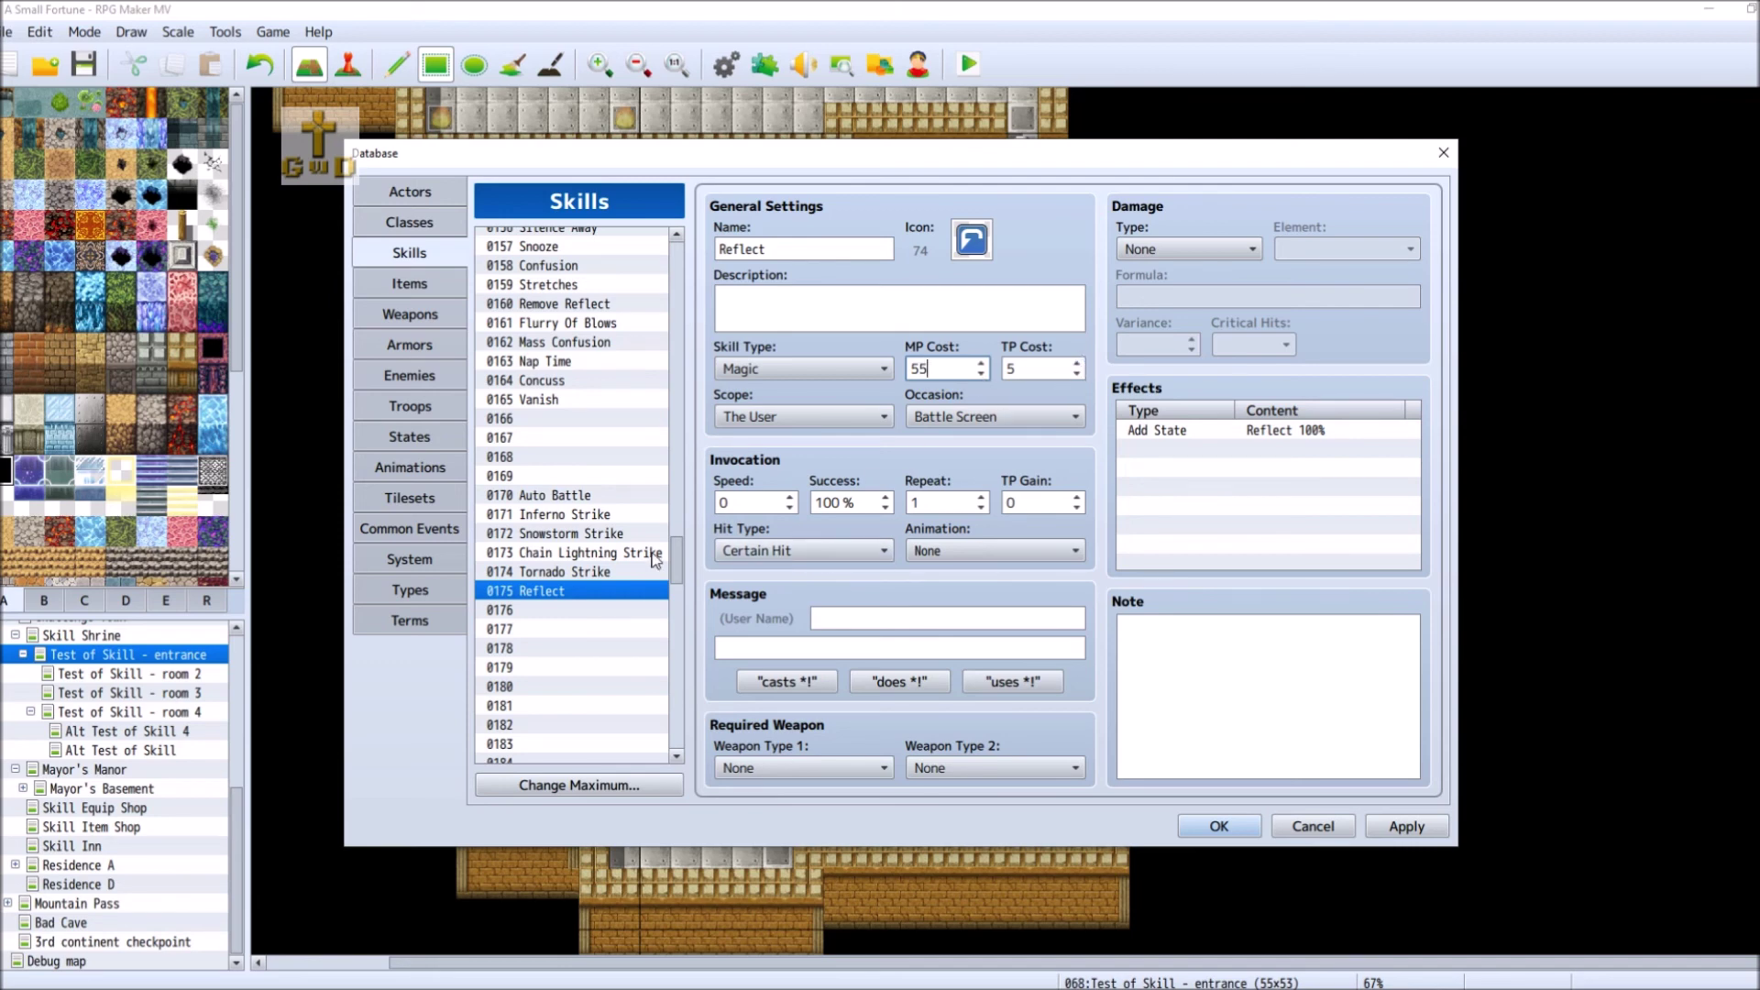
{"action": "left_click", "coordinate": [787, 681]}
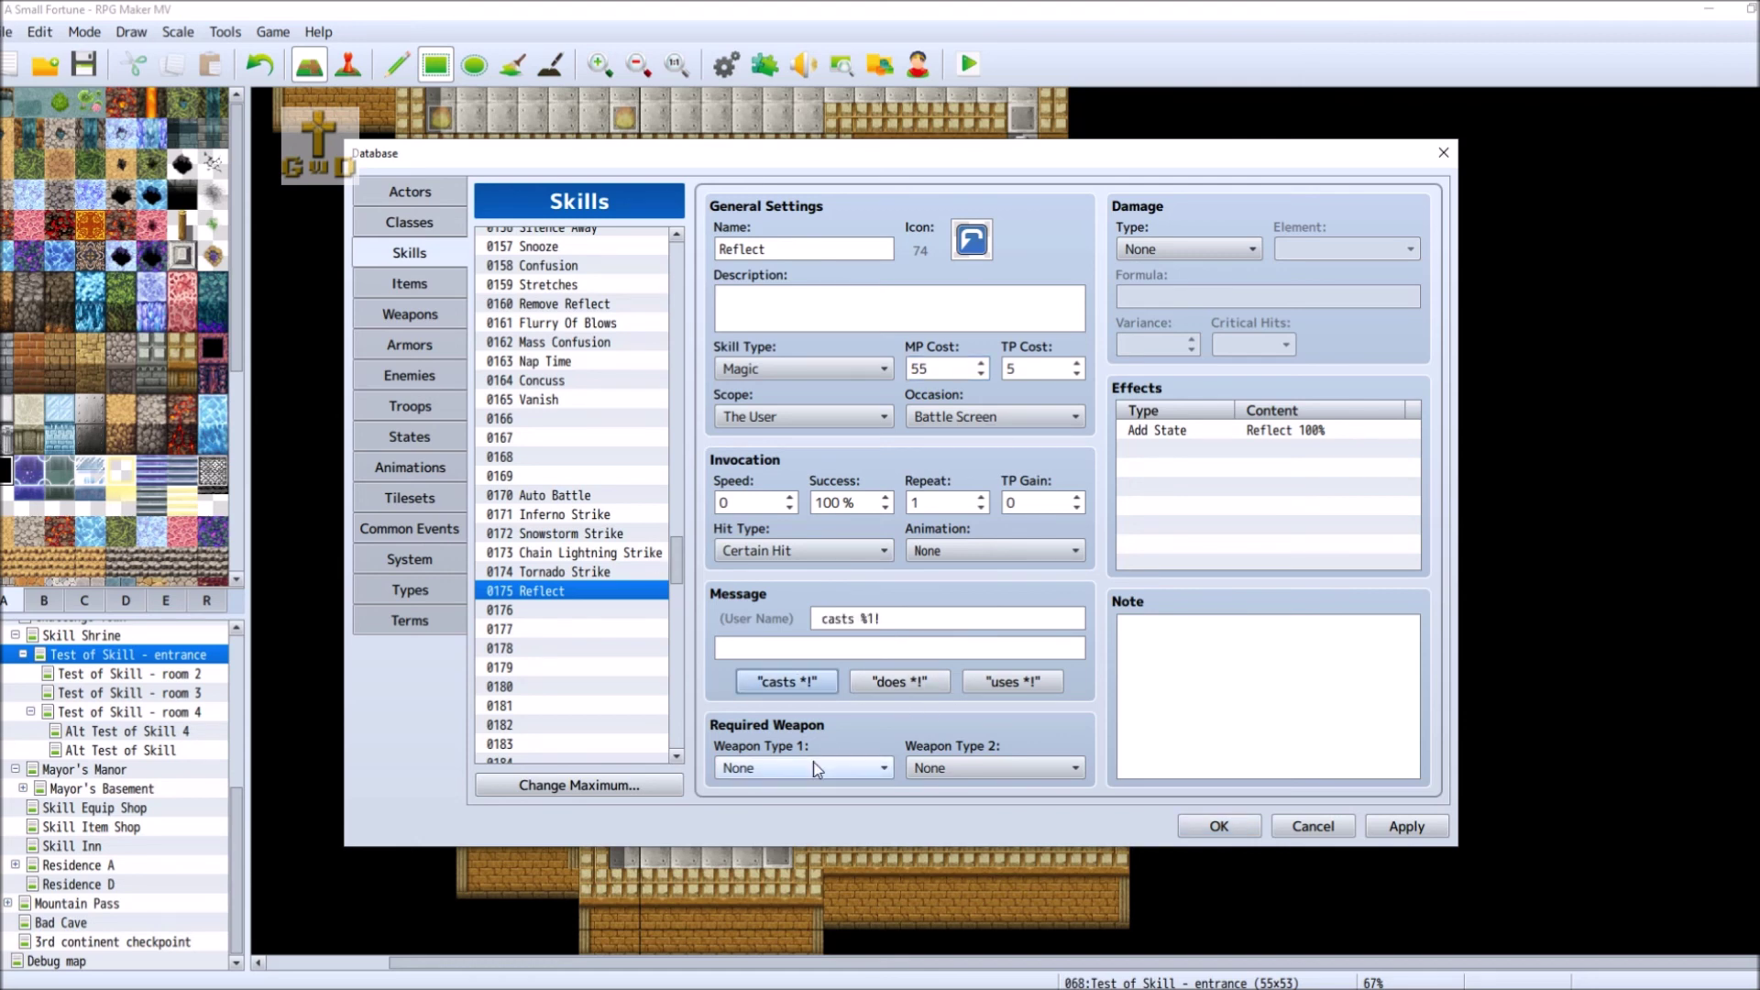
- Write the note "Enemy Skill and" above "Knowledge and Faith Class:" for Reflect and apply the database changes
{"action": "left_click", "coordinate": [1263, 666]}
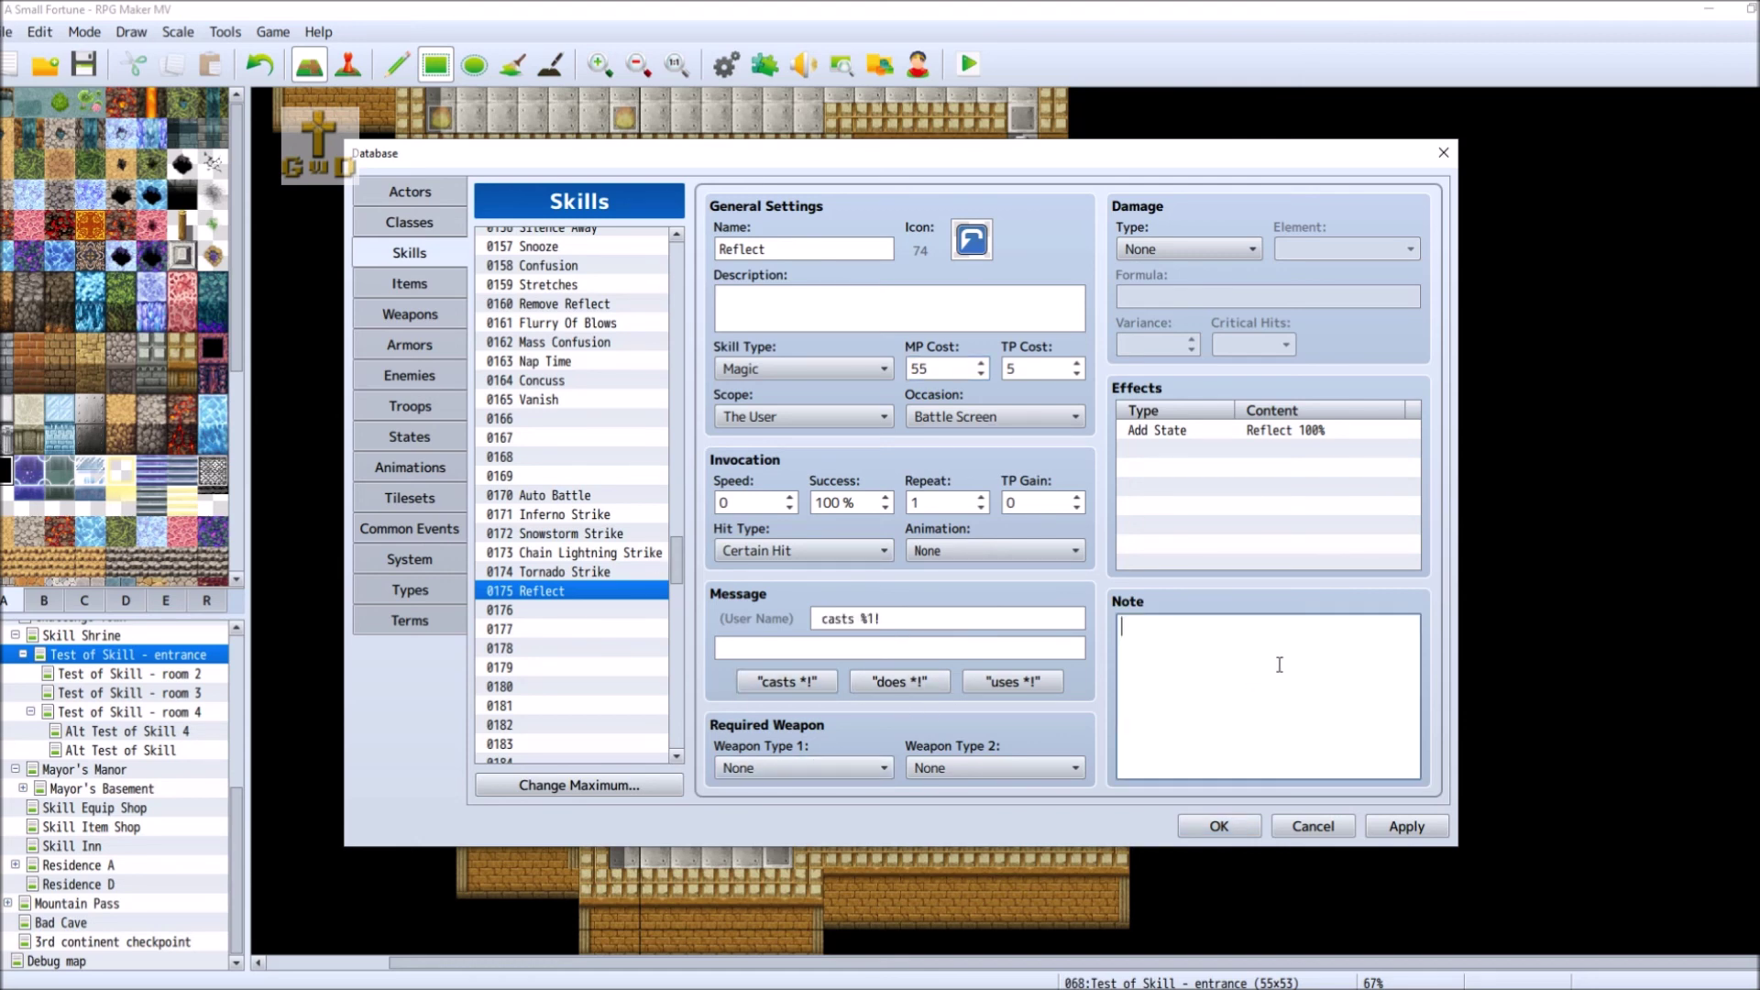
{"action": "type", "text": "Knowledge and Faith"}
{"action": "type", "text": "Class"}
{"action": "left_click", "coordinate": [1123, 627]}
{"action": "key", "text": "Return"}
{"action": "key", "text": "Up"}
{"action": "type", "text": "Enemy Skill"}
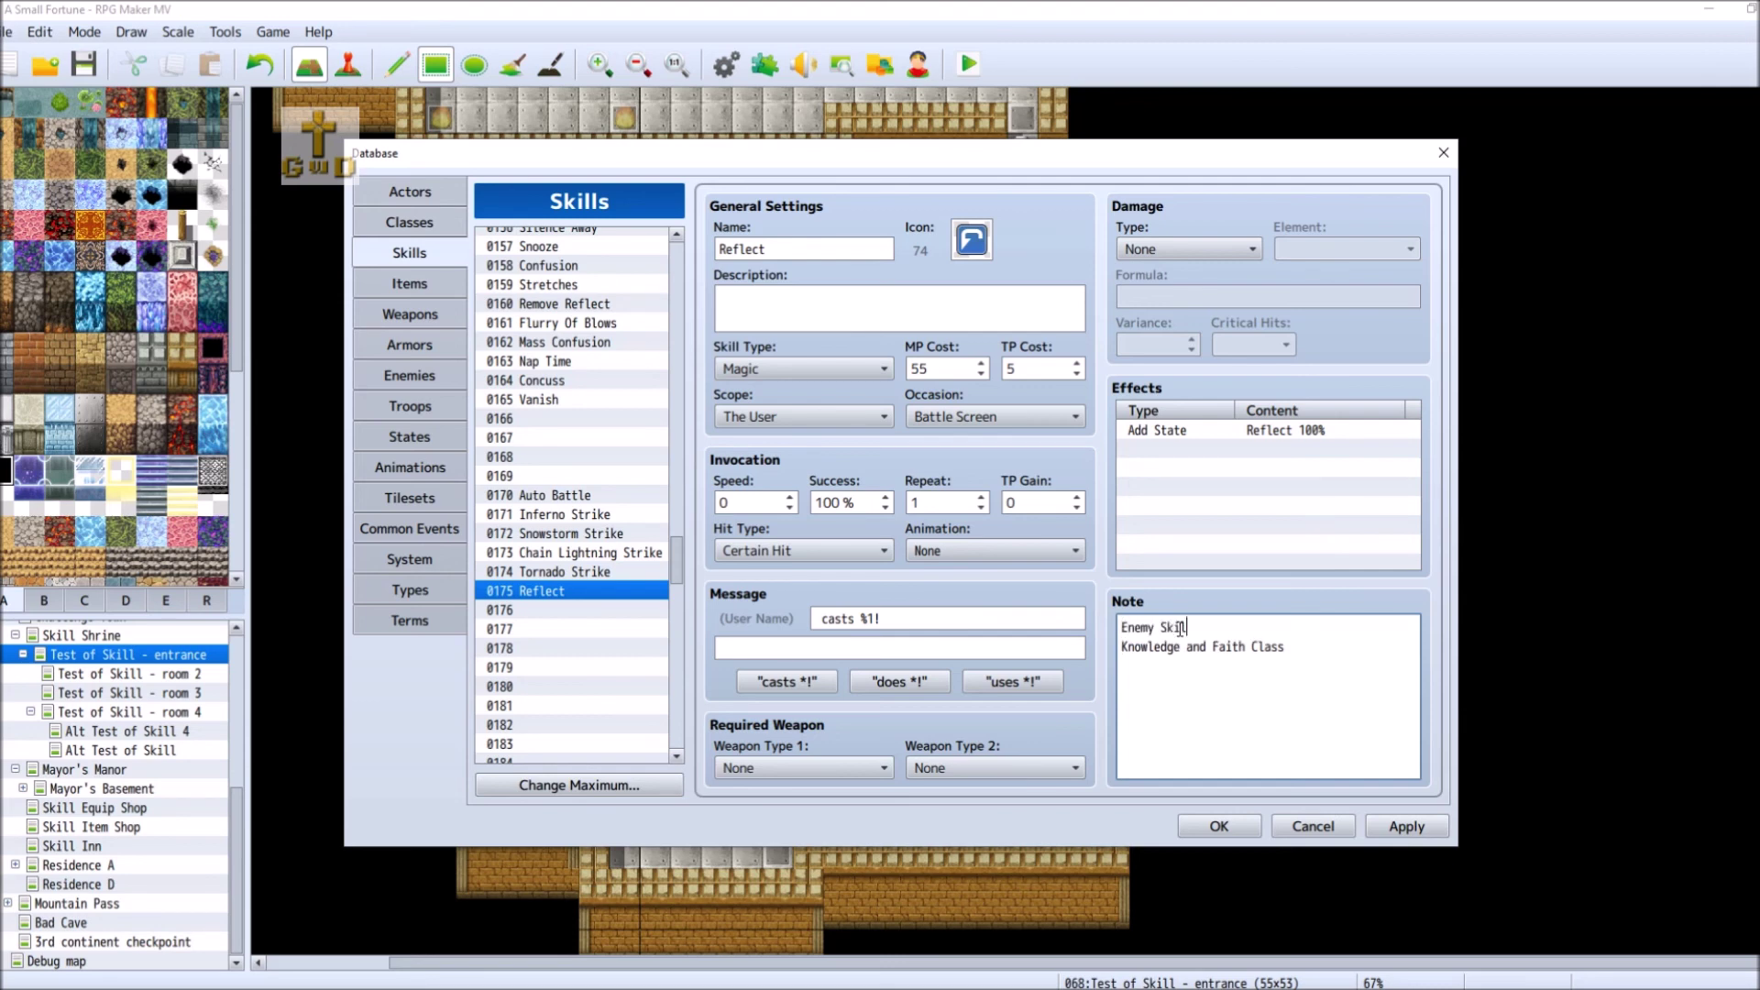
{"action": "type", "text": " and"}
{"action": "left_click", "coordinate": [1392, 649]}
{"action": "type", "text": ":"}
{"action": "left_click", "coordinate": [1406, 826]}
- Set the empty skill 0176 to scope All Allies and occasion Battle Screen, and give it icon 74
{"action": "left_click", "coordinate": [594, 607]}
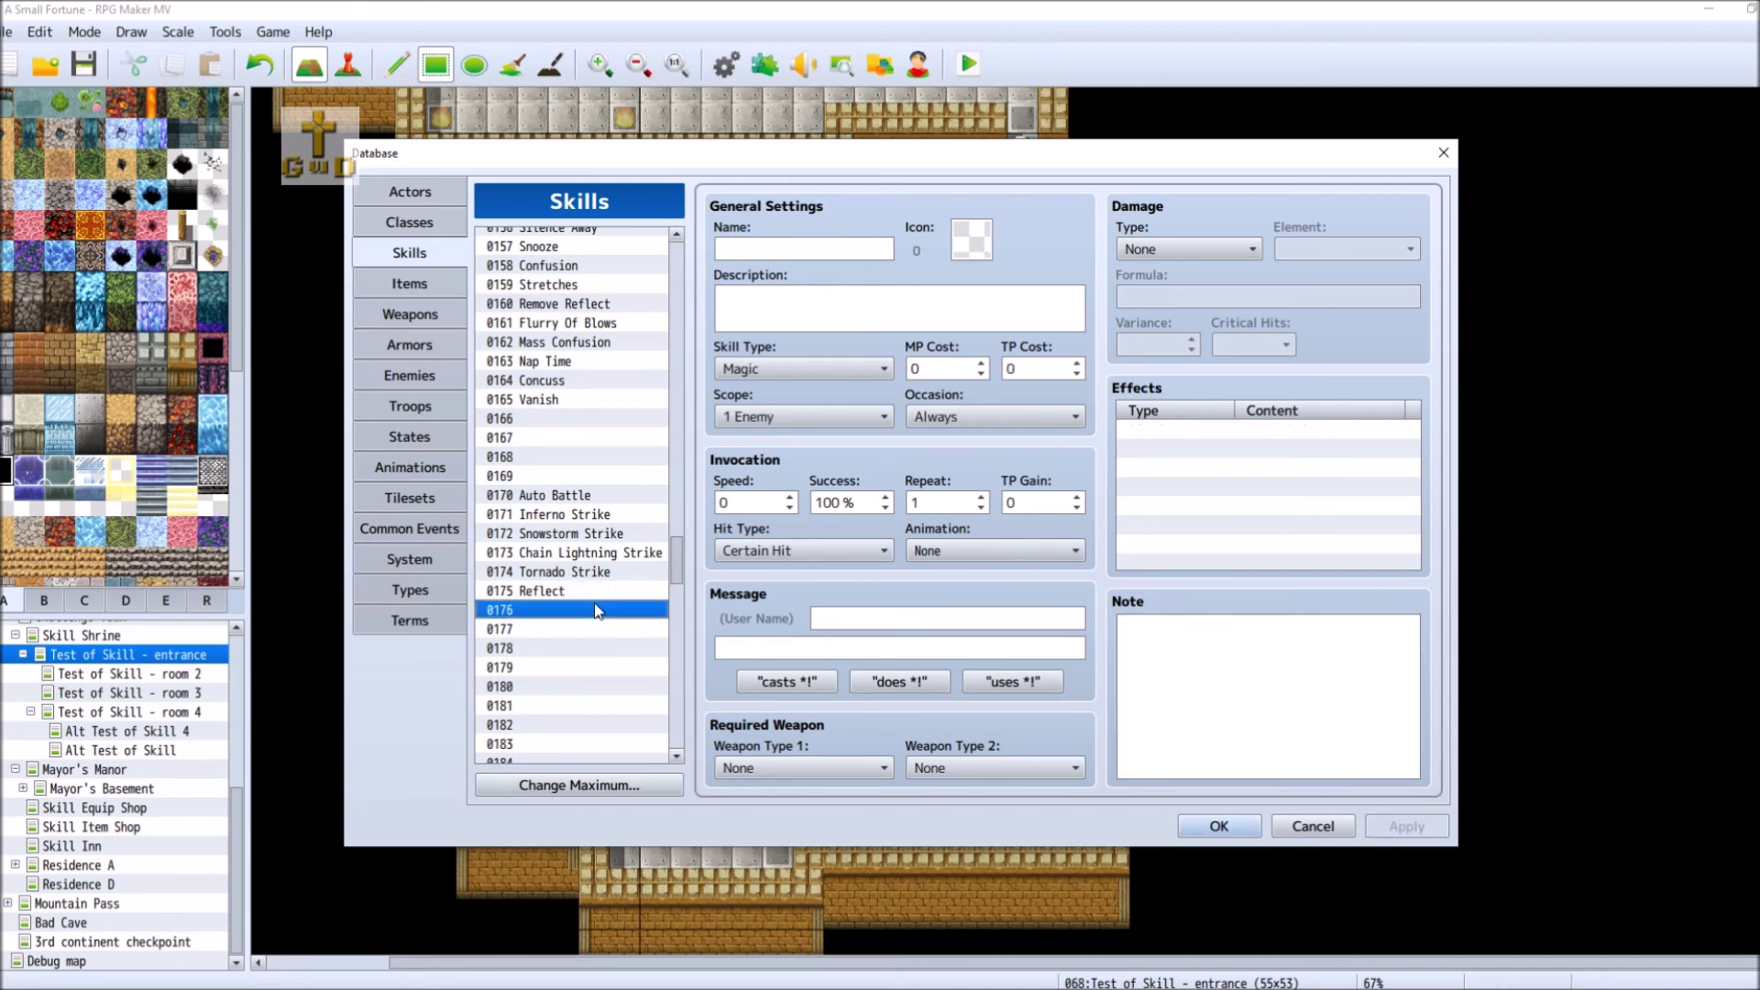
{"action": "left_click", "coordinate": [822, 418]}
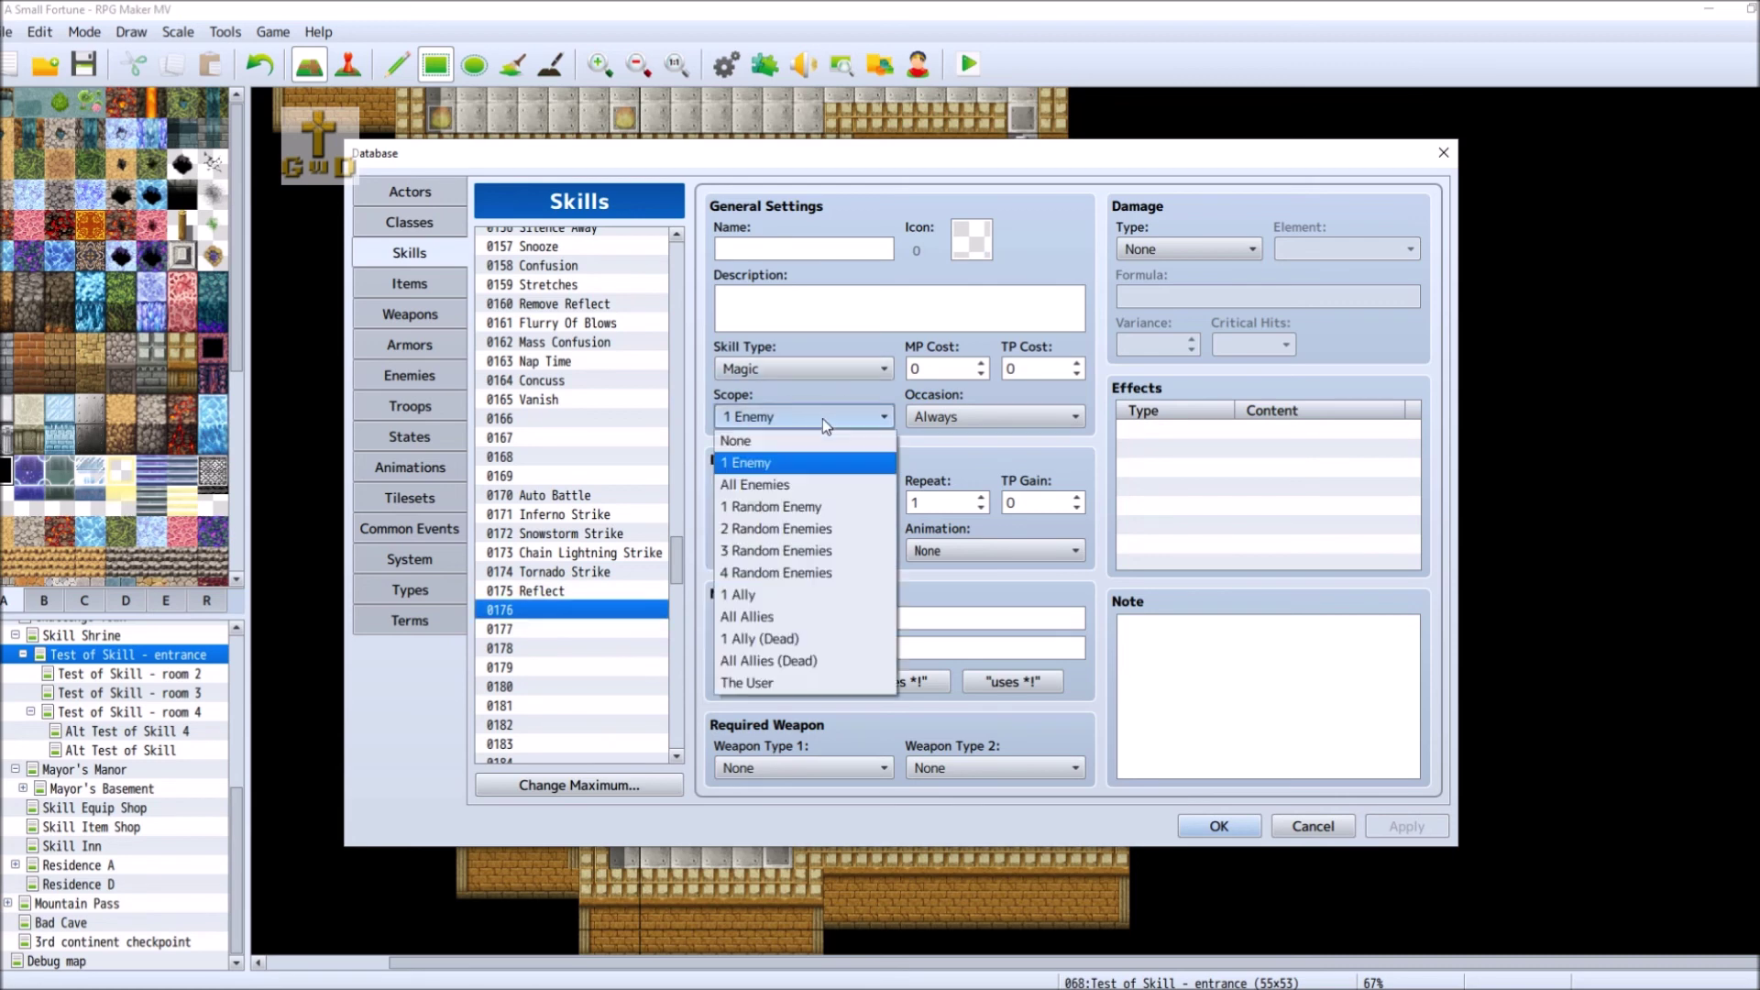
{"action": "left_click", "coordinate": [781, 616]}
{"action": "left_click", "coordinate": [1028, 416]}
{"action": "left_click", "coordinate": [1025, 458]}
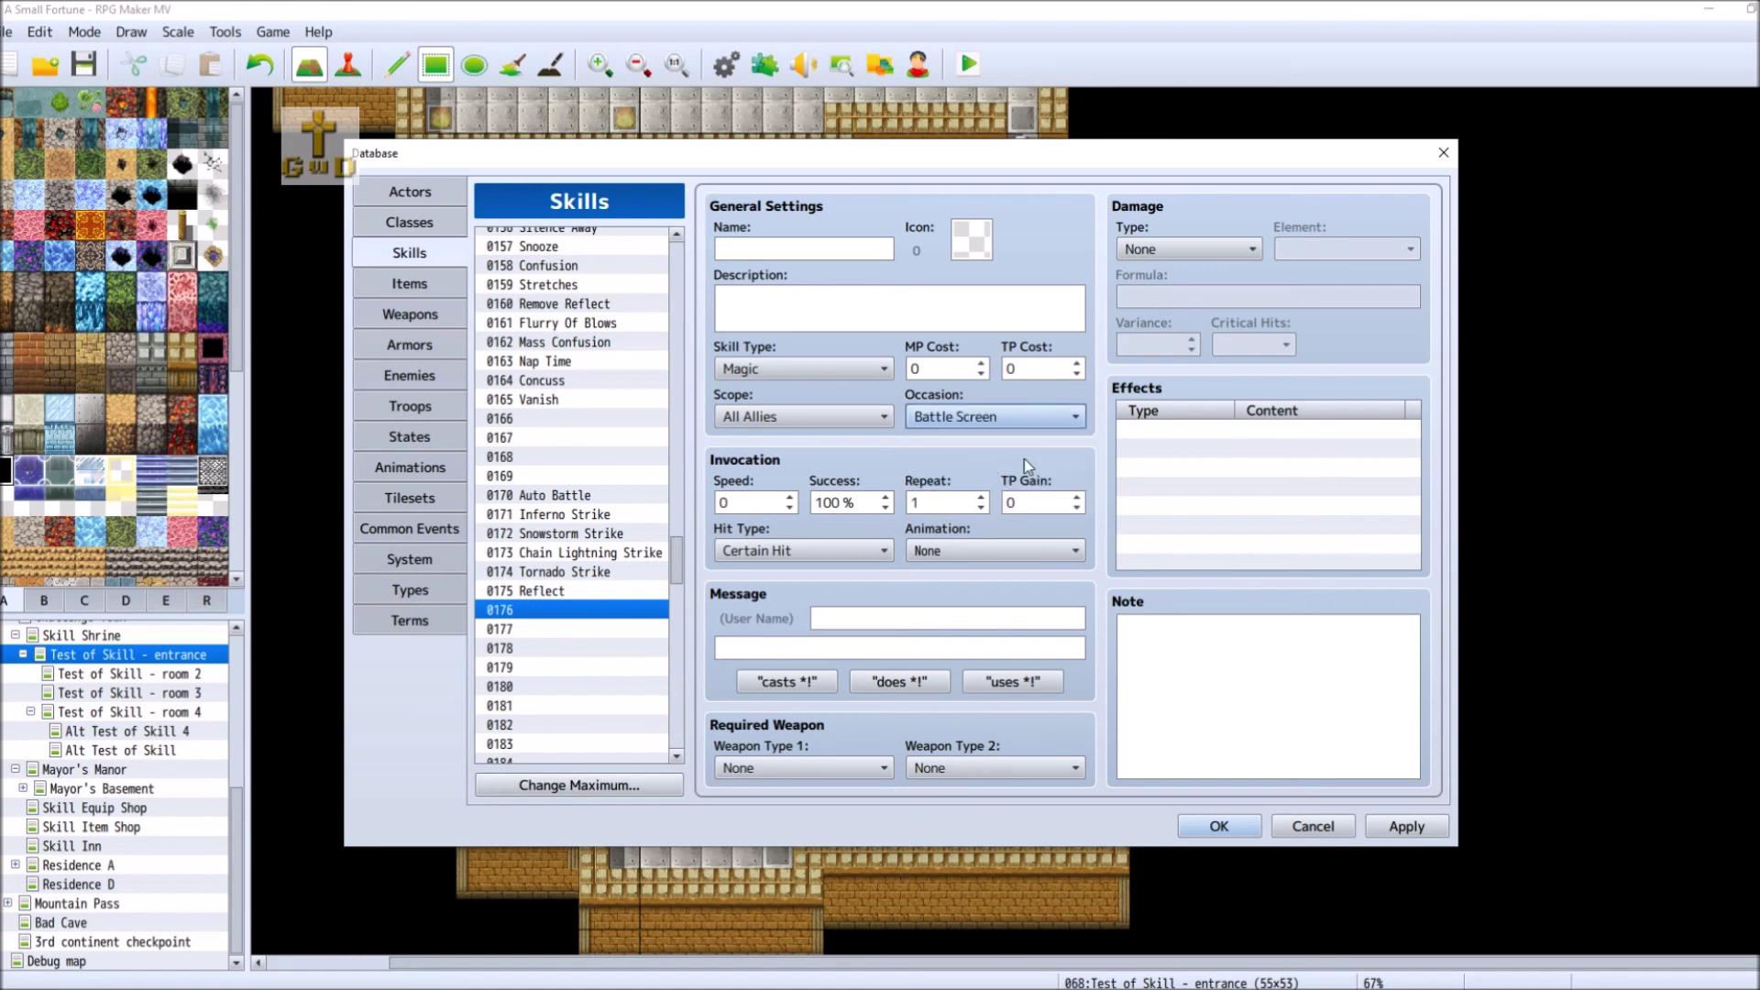
{"action": "double_click", "coordinate": [971, 241]}
{"action": "double_click", "coordinate": [970, 438]}
- Add an Add State effect for Reflect at 75% to skill 0176 and name it Mass Reflect
{"action": "double_click", "coordinate": [1164, 438]}
{"action": "left_click", "coordinate": [1217, 357]}
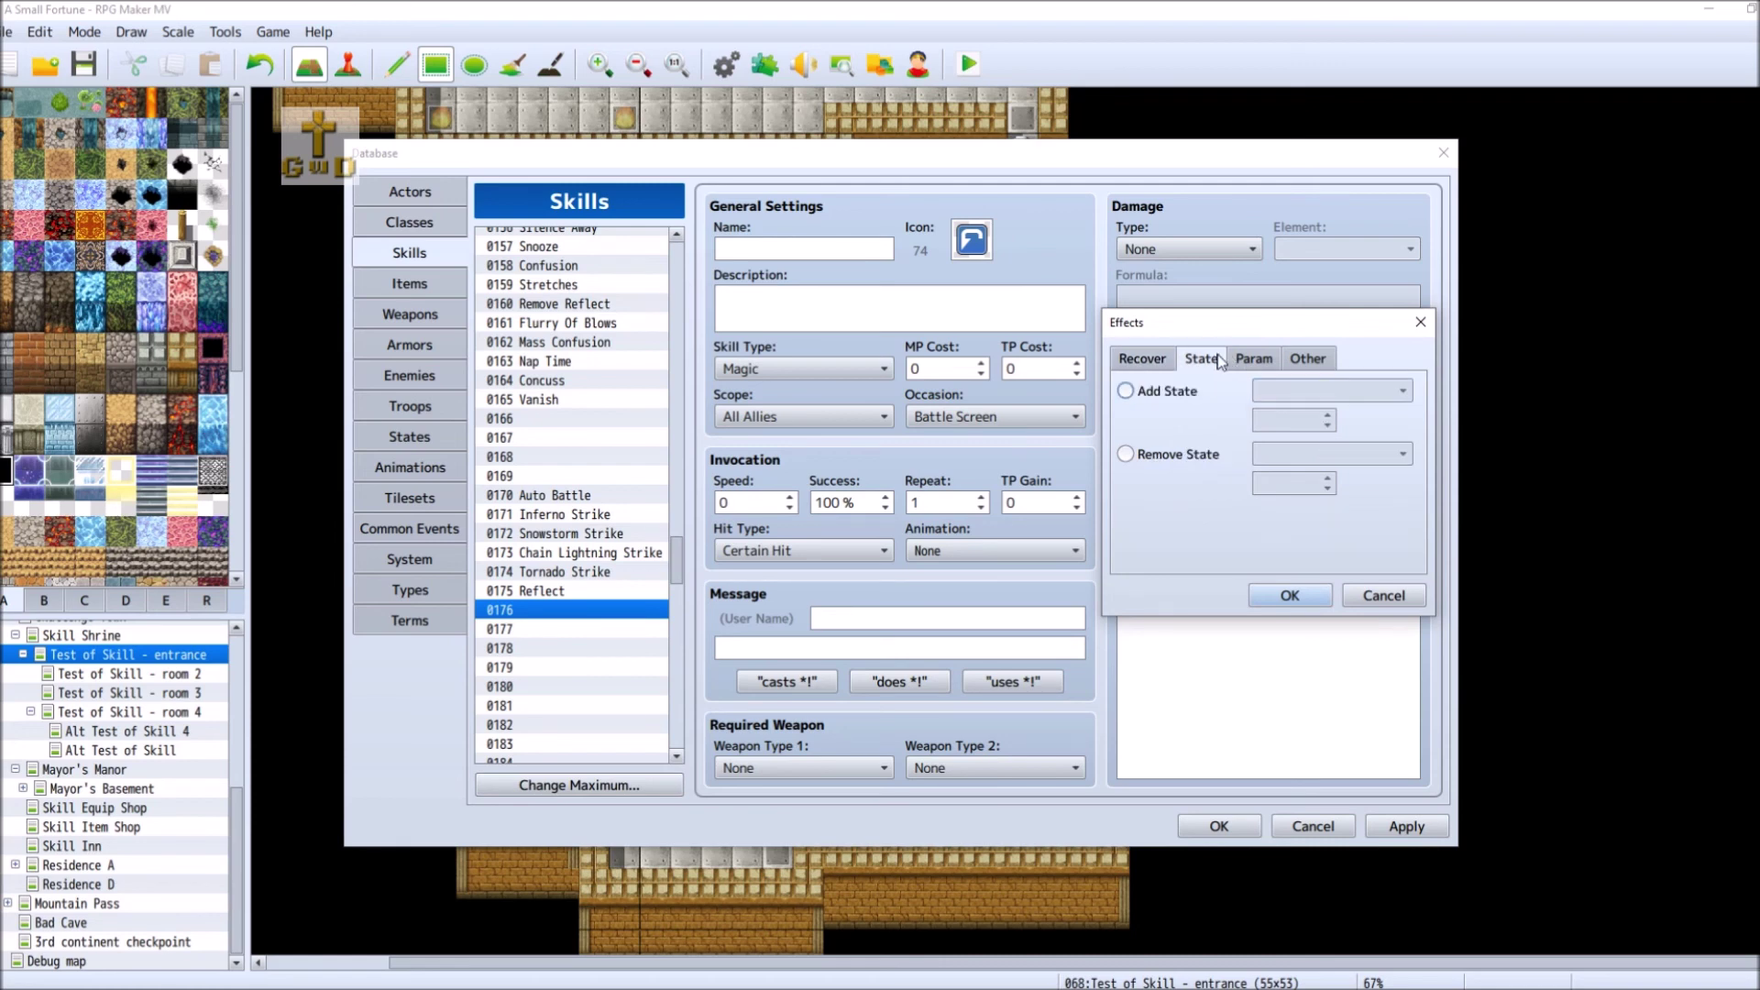
{"action": "left_click", "coordinate": [1295, 397]}
{"action": "left_click", "coordinate": [1302, 394]}
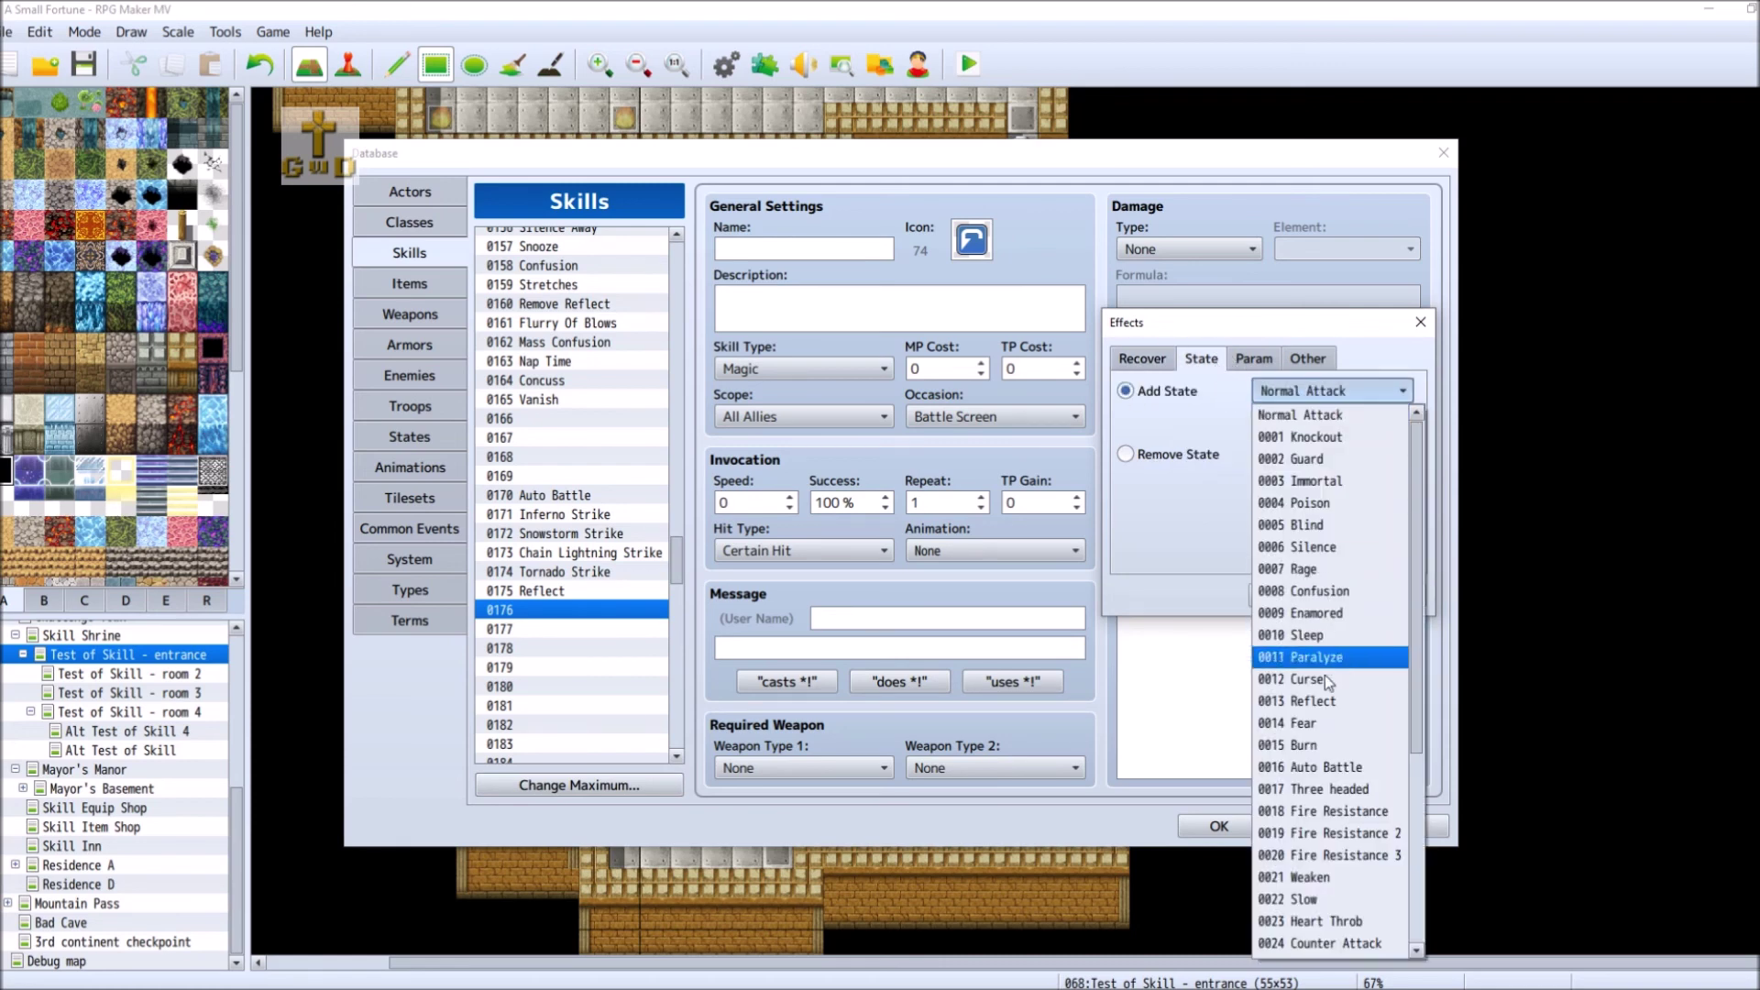
{"action": "left_click", "coordinate": [1334, 687]}
{"action": "left_click", "coordinate": [1346, 388]}
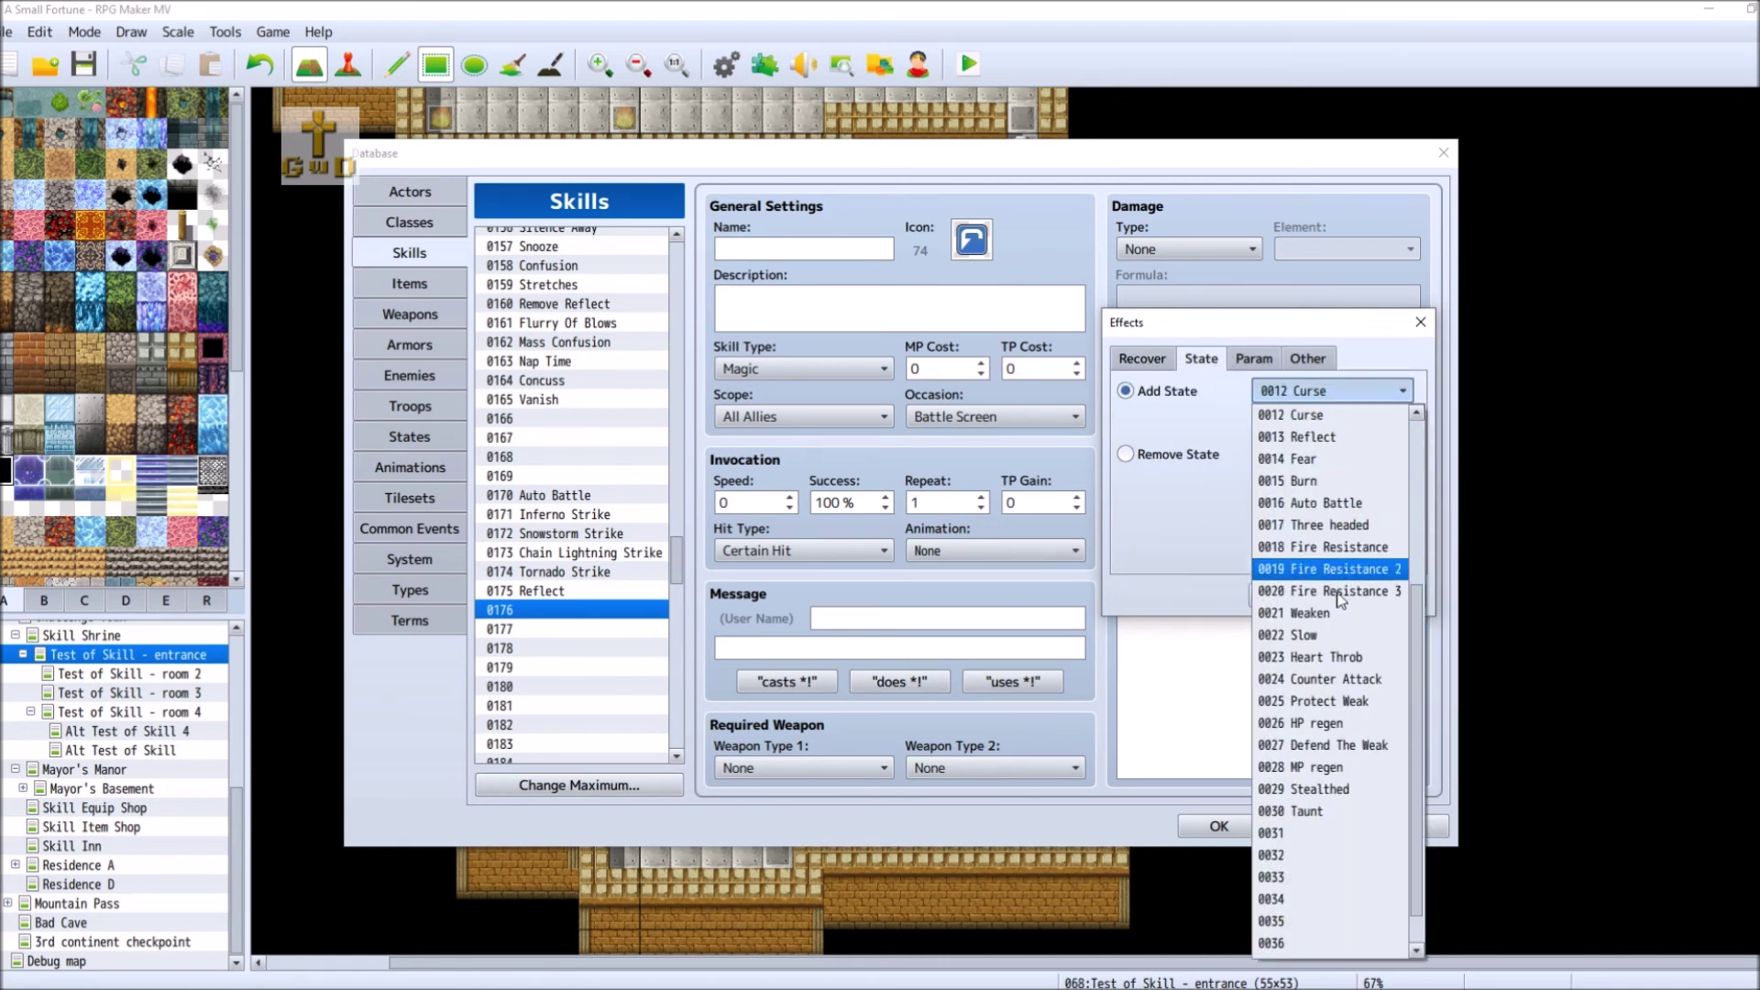
{"action": "left_click", "coordinate": [1313, 437]}
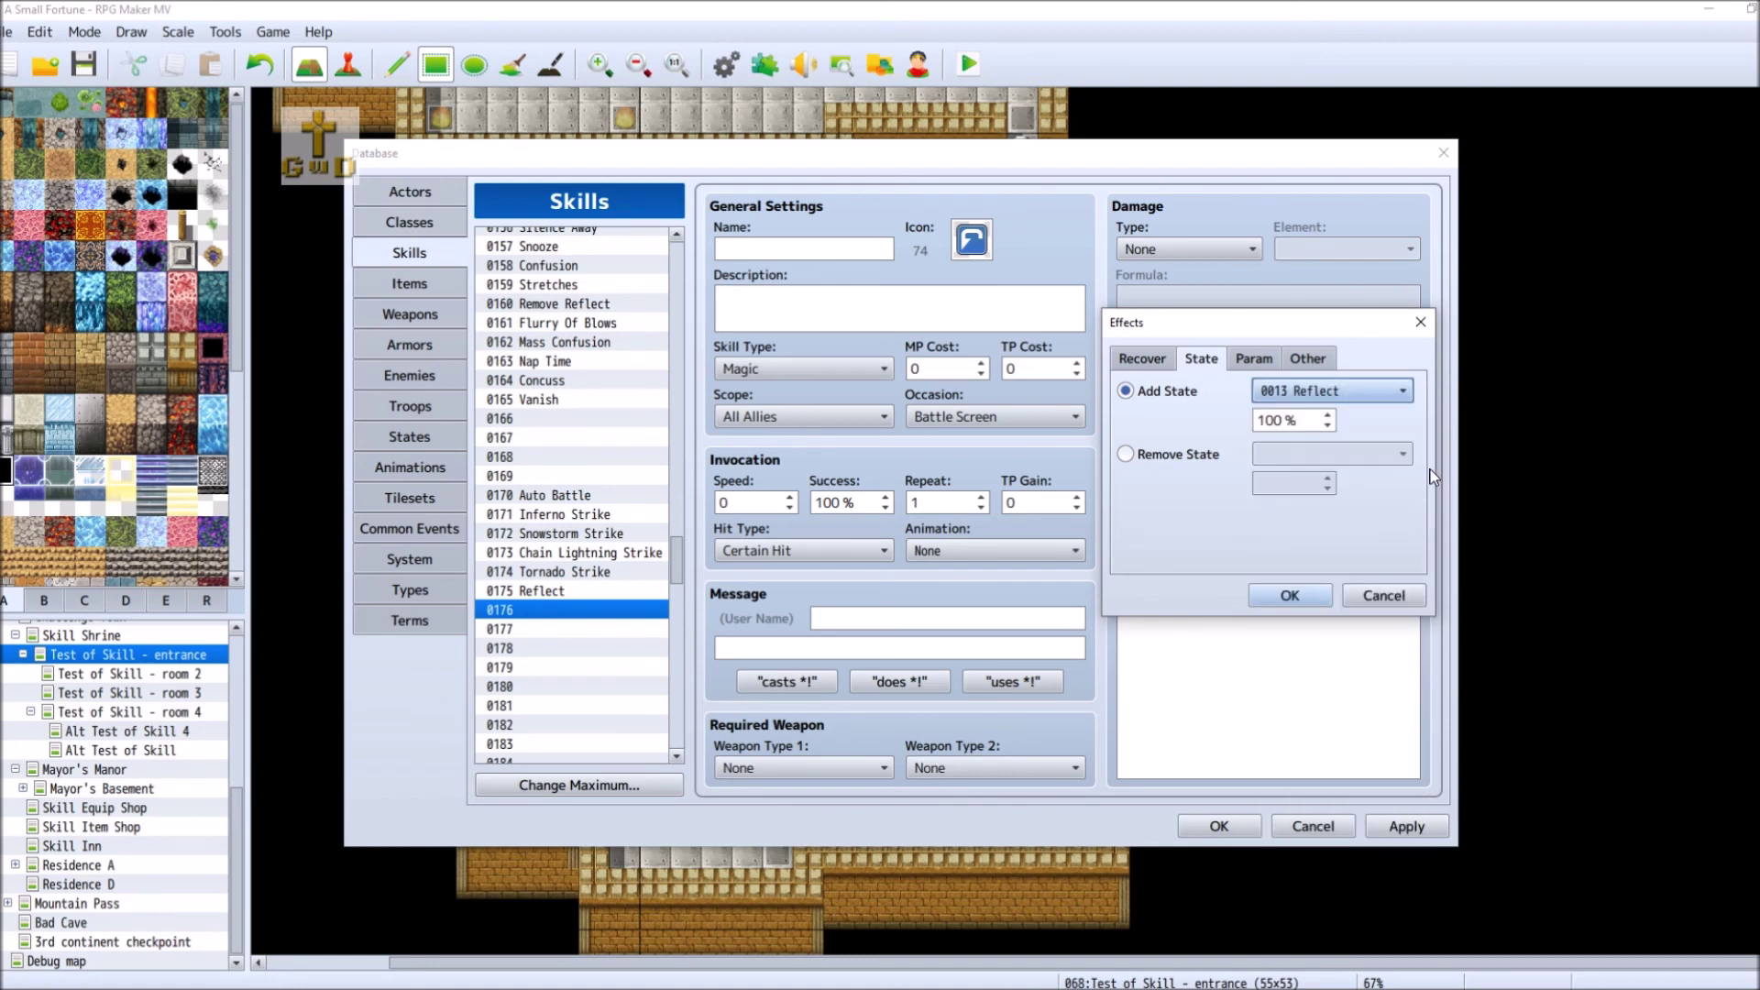
{"action": "double_click", "coordinate": [1268, 420]}
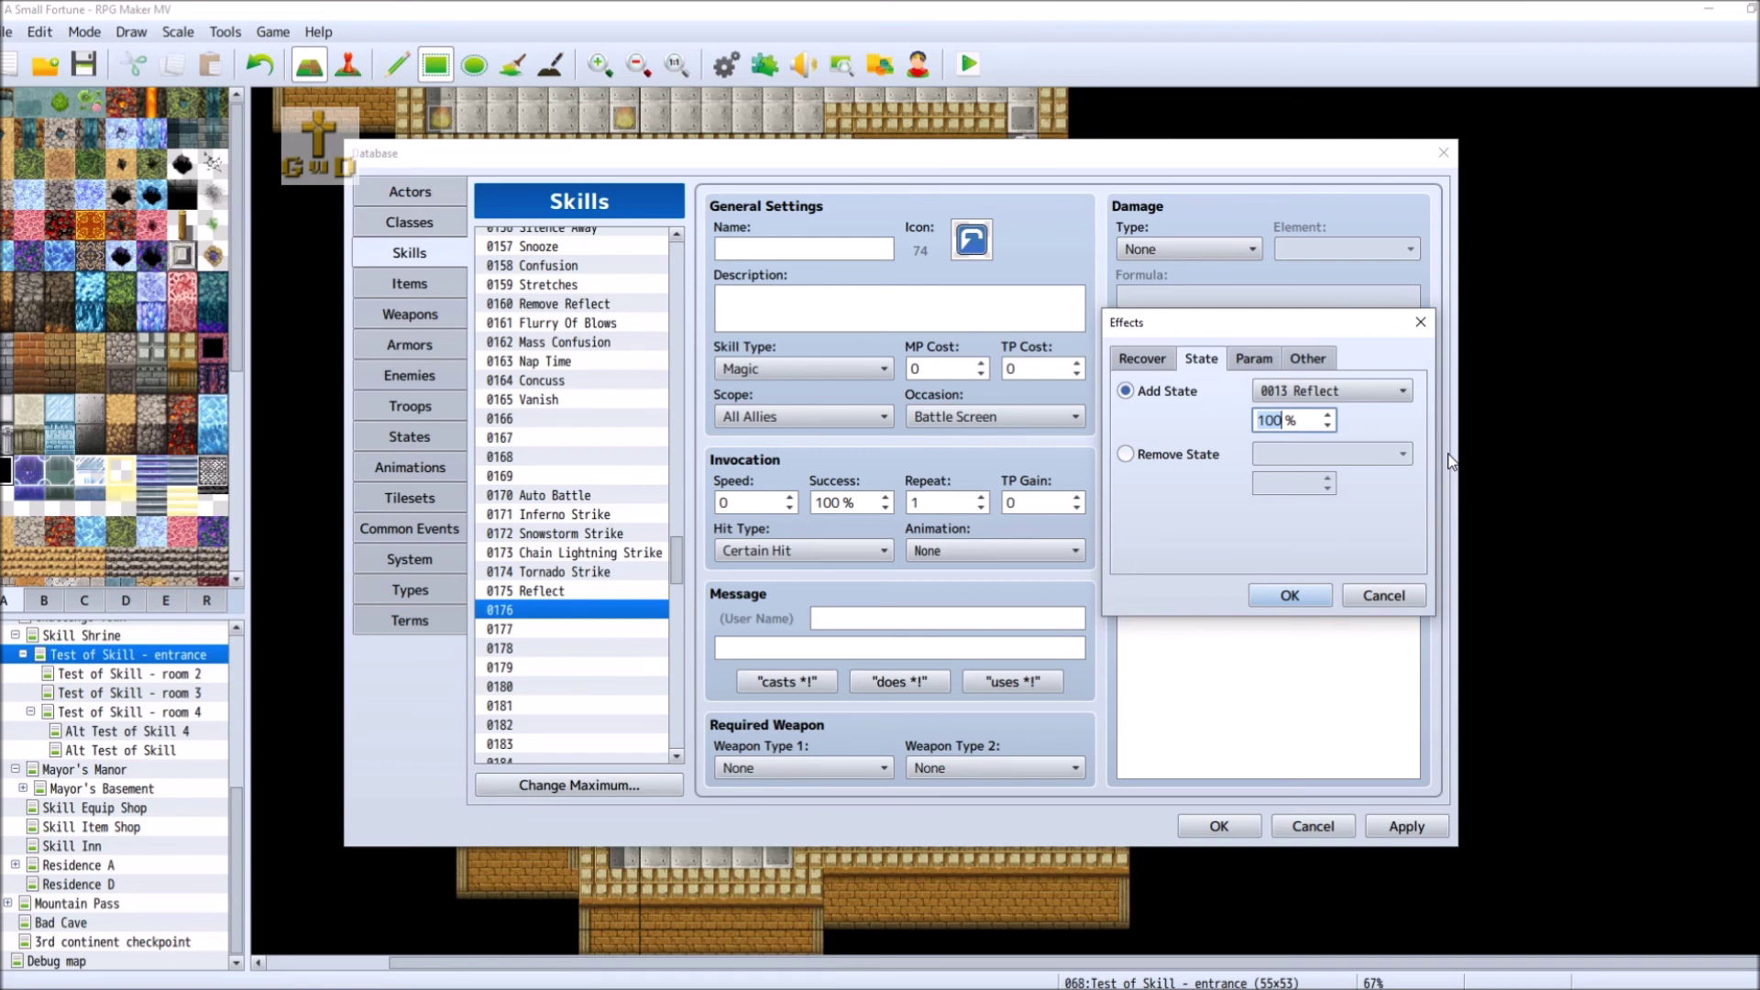
{"action": "type", "text": "75"}
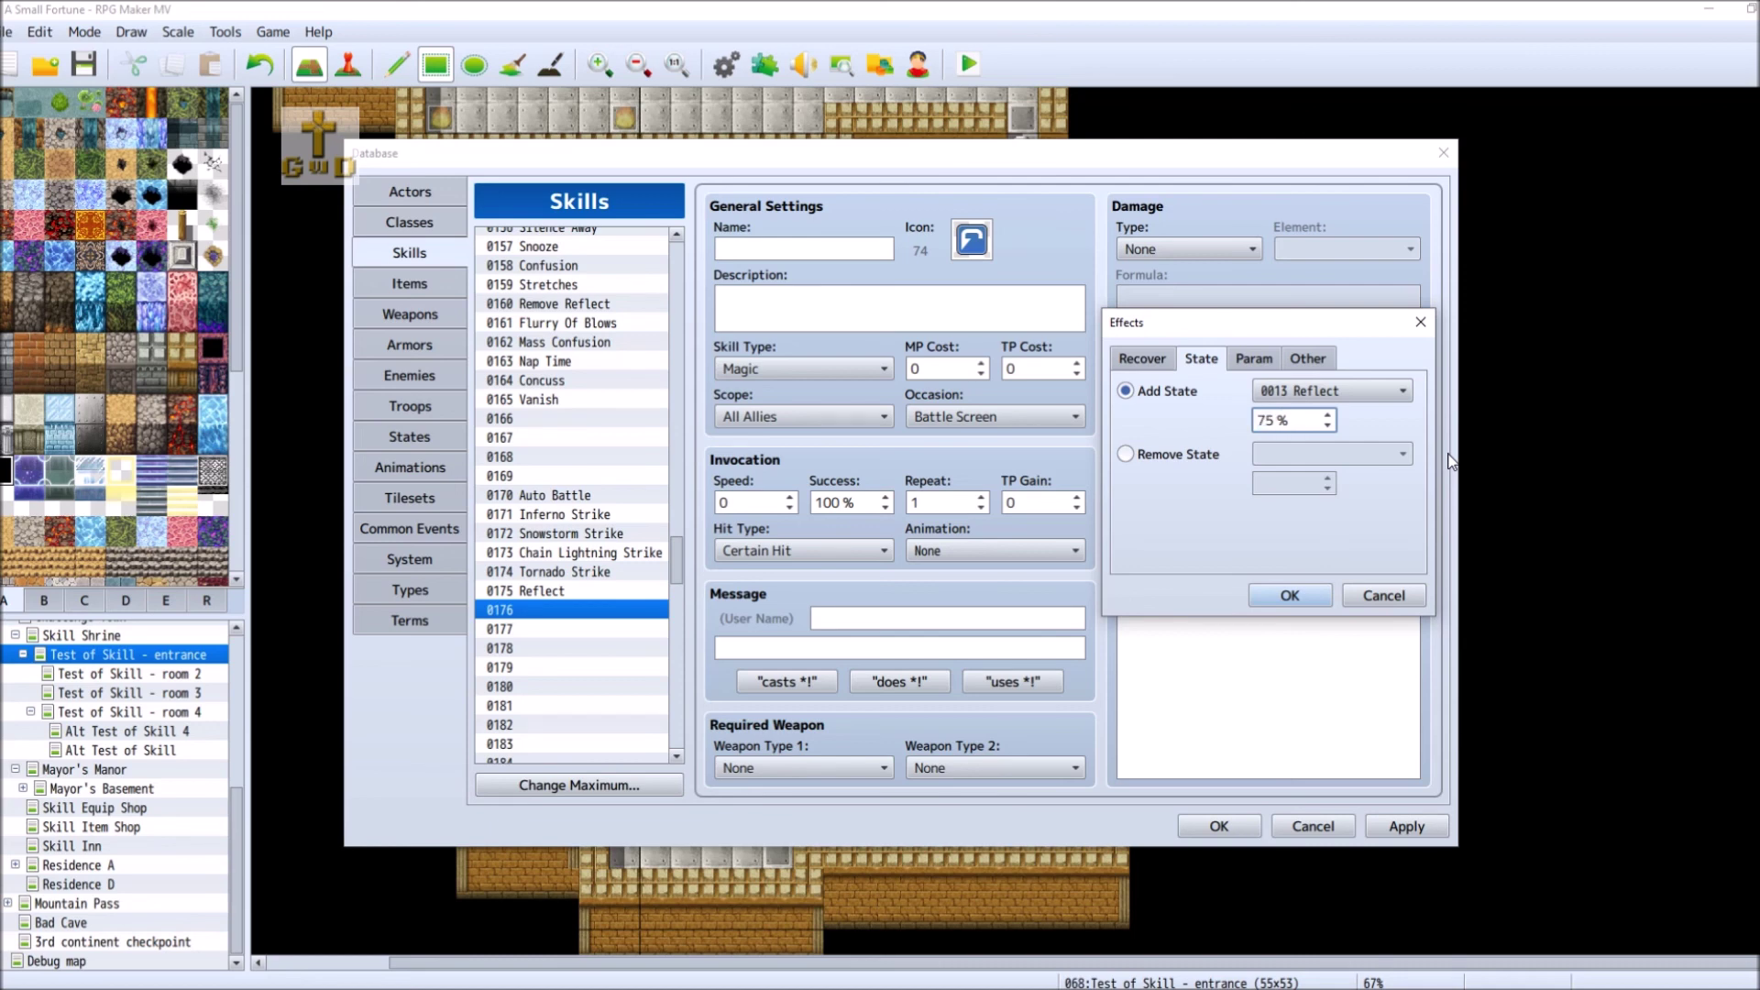
{"action": "left_click", "coordinate": [1310, 598]}
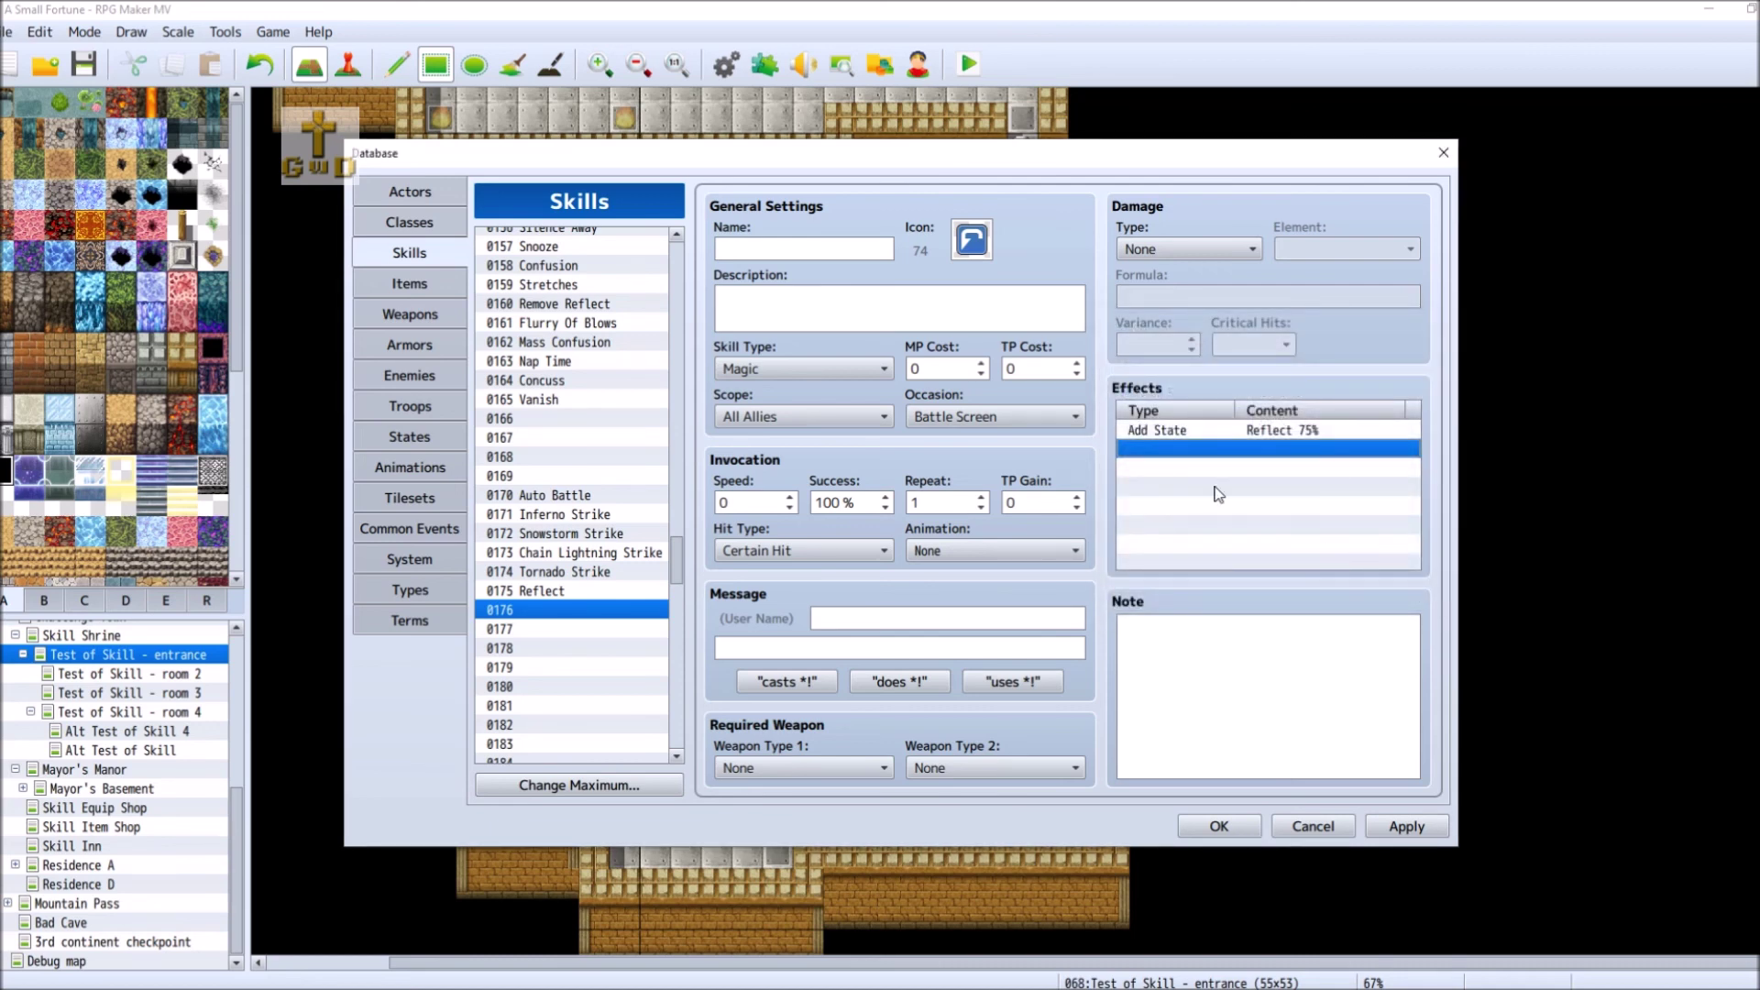
{"action": "left_click", "coordinate": [787, 250]}
{"action": "type", "text": "Mass Reflect"}
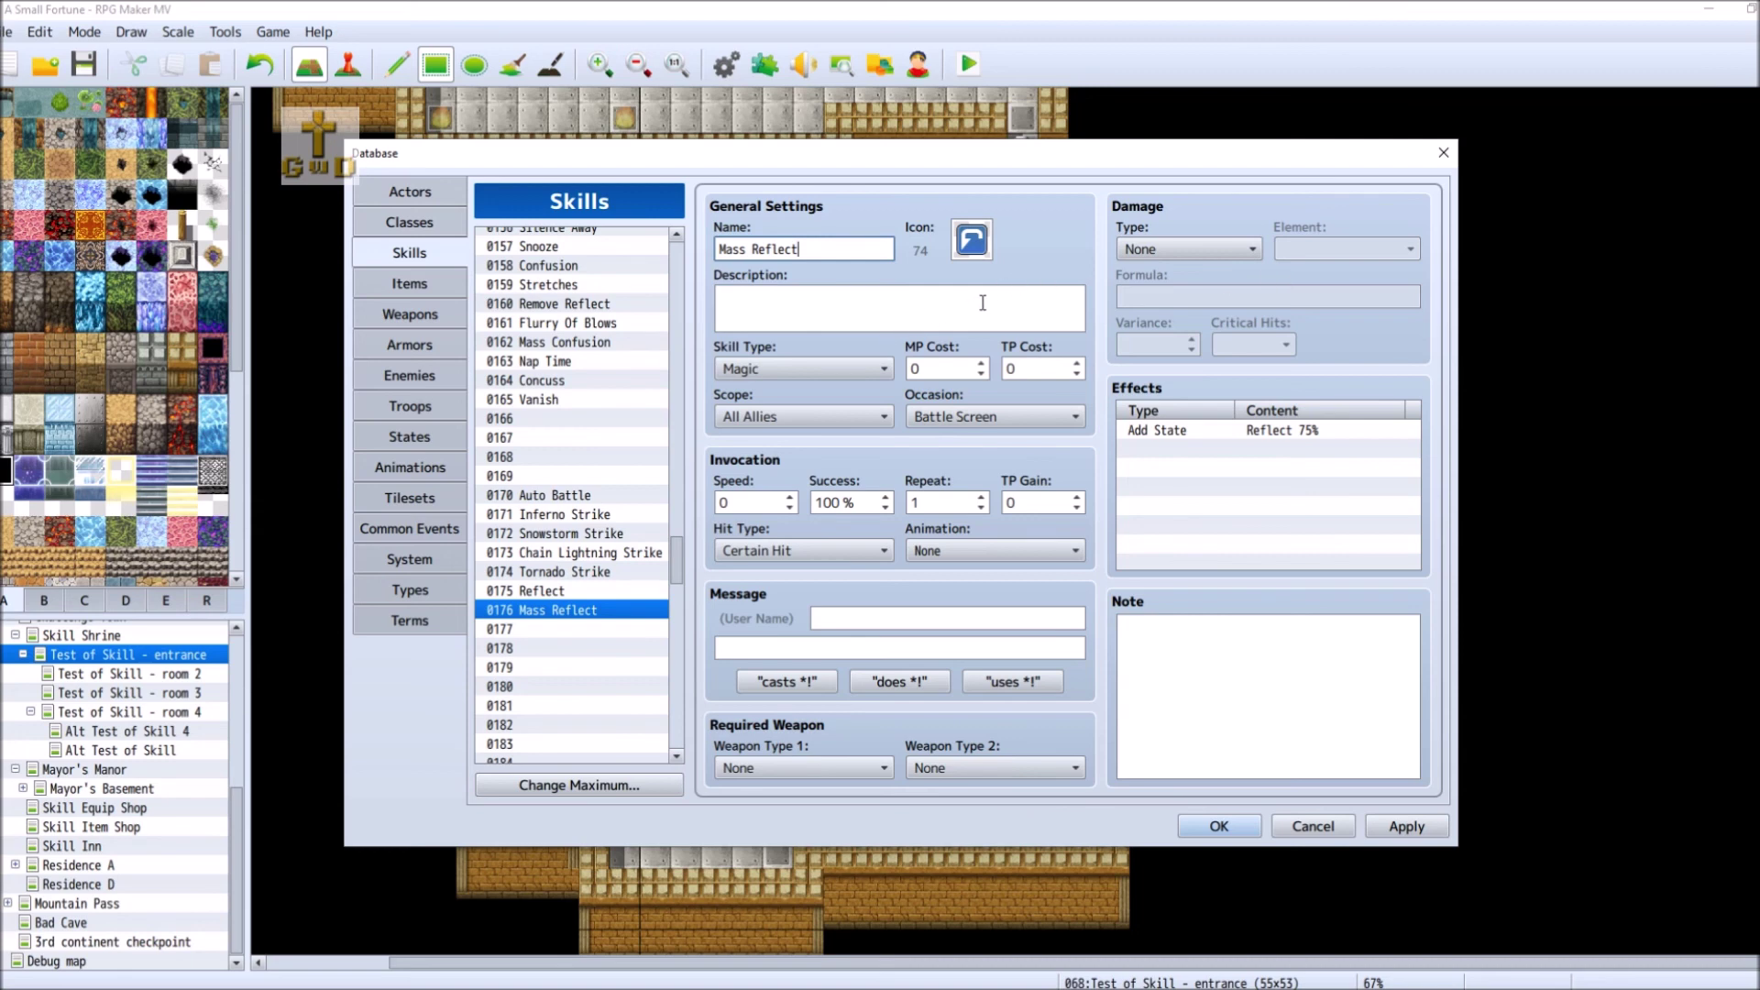
- Set Mass Reflect's cost to 280 MP and 25 TP, and give it the standard "casts" message
{"action": "left_click", "coordinate": [1043, 363]}
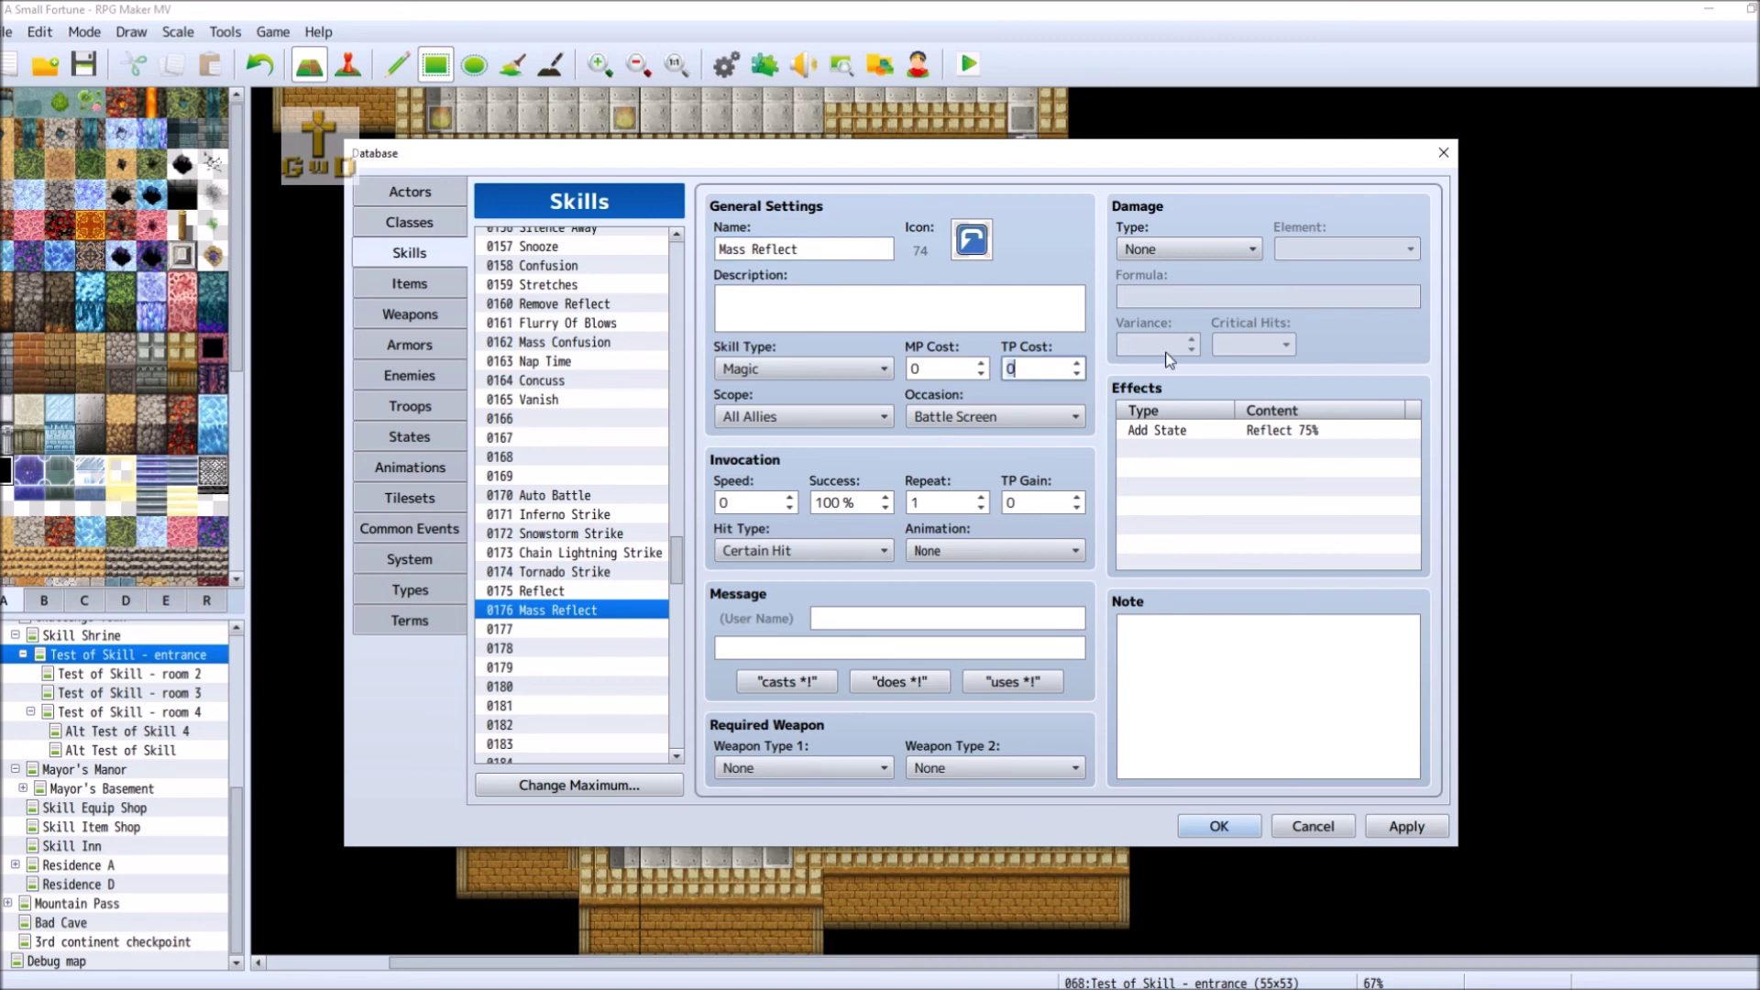
{"action": "type", "text": "25"}
{"action": "left_click", "coordinate": [950, 366]}
{"action": "type", "text": "2"}
{"action": "type", "text": "80"}
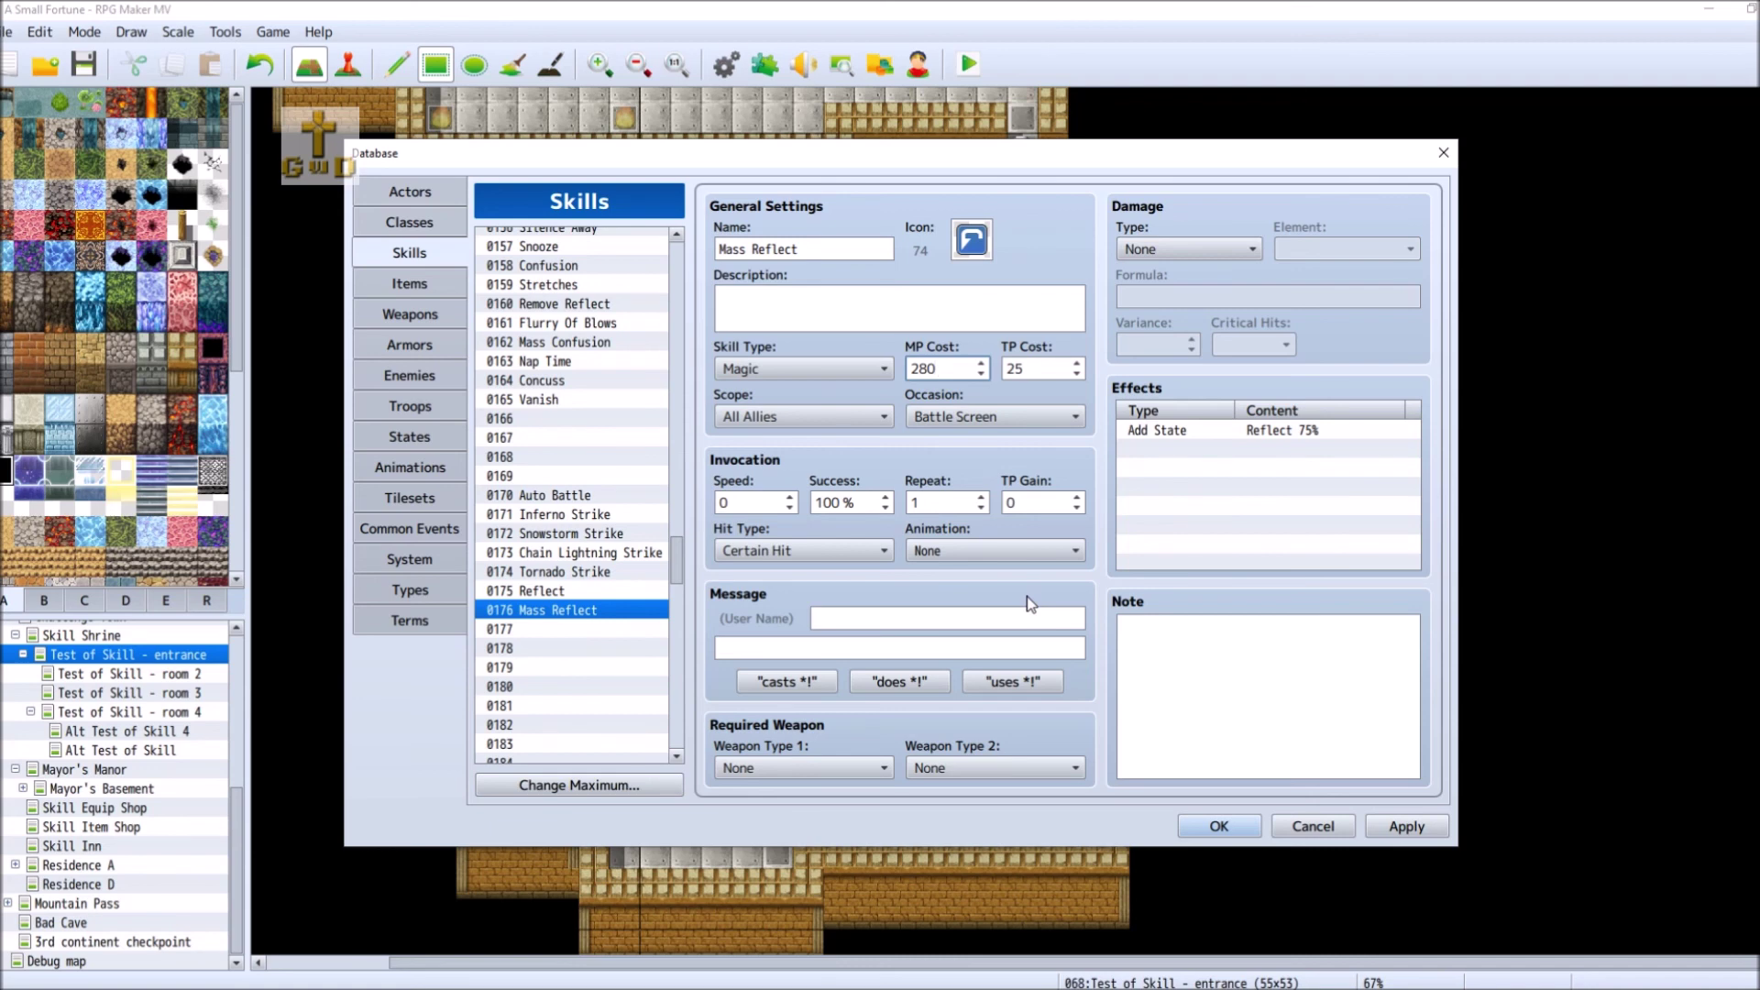
{"action": "left_click", "coordinate": [803, 690]}
- Write the note "Knowledge and Faith Class:" for Mass Reflect and apply the database changes
{"action": "left_click", "coordinate": [1360, 661]}
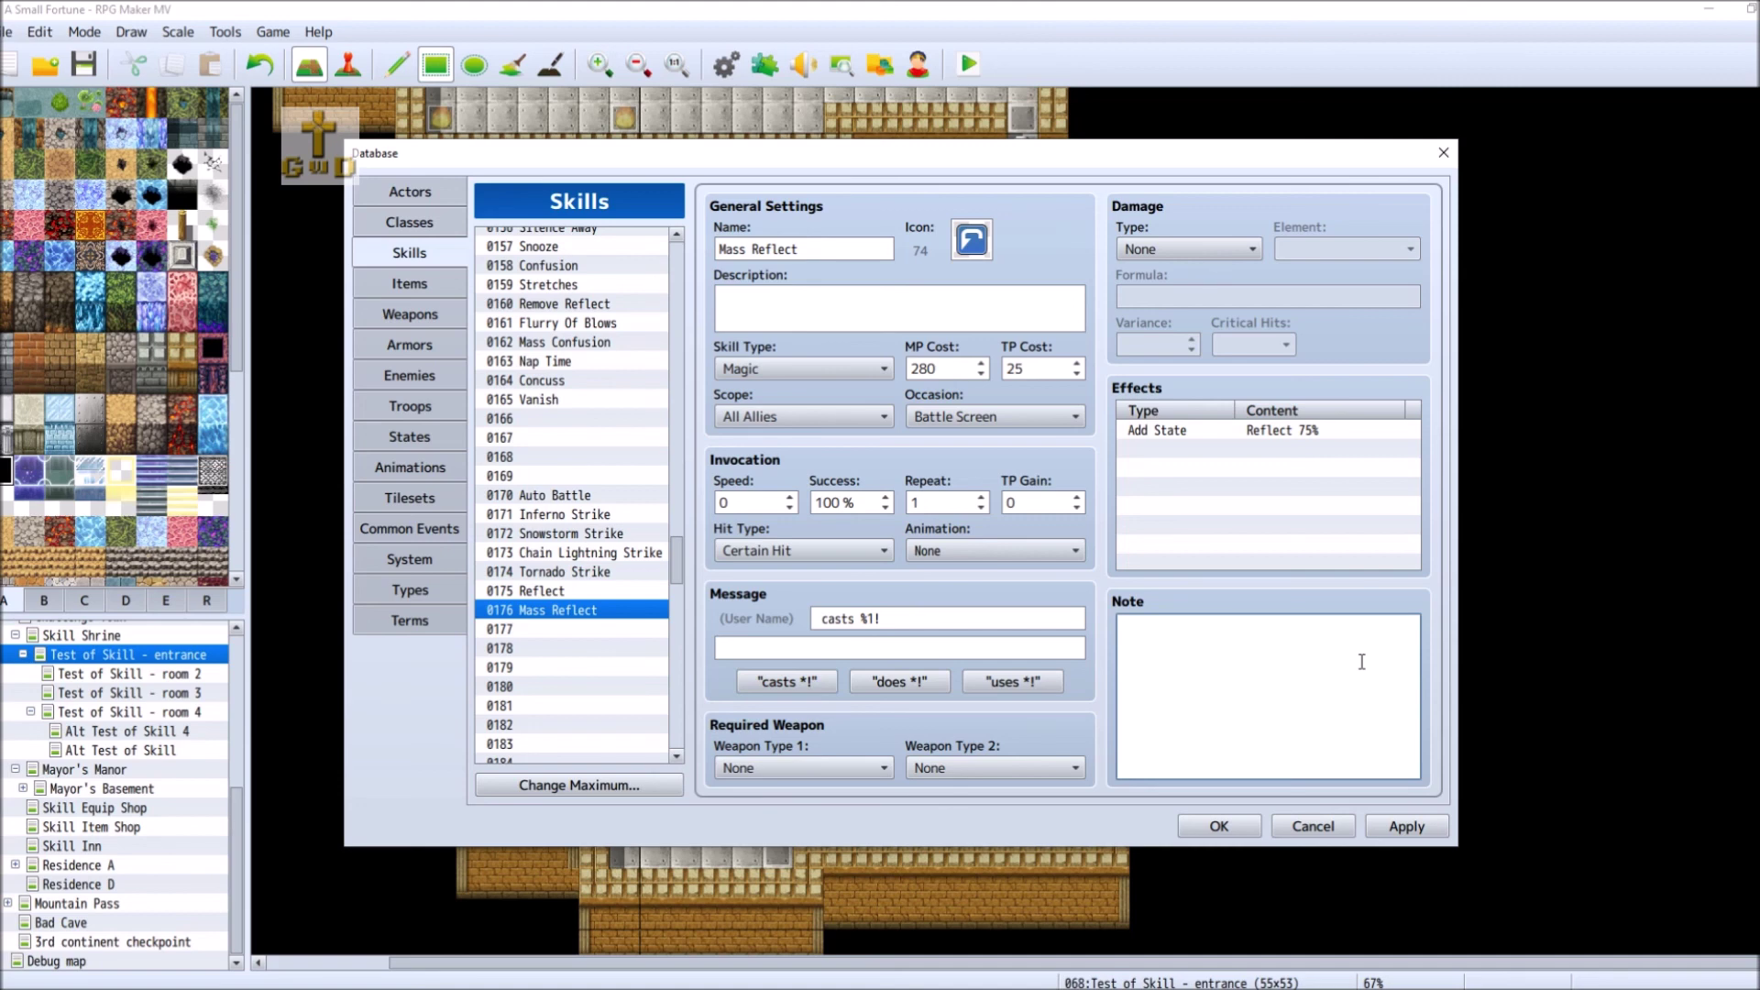
{"action": "type", "text": "Knowledge"}
{"action": "type", "text": "lass"}
{"action": "key", "text": "BackSpace"}
{"action": "key", "text": "BackSpace"}
{"action": "key", "text": "BackSpace"}
{"action": "key", "text": "BackSpace"}
{"action": "key", "text": "BackSpace"}
{"action": "type", "text": "and Faith Class:"}
{"action": "left_click", "coordinate": [1407, 826]}
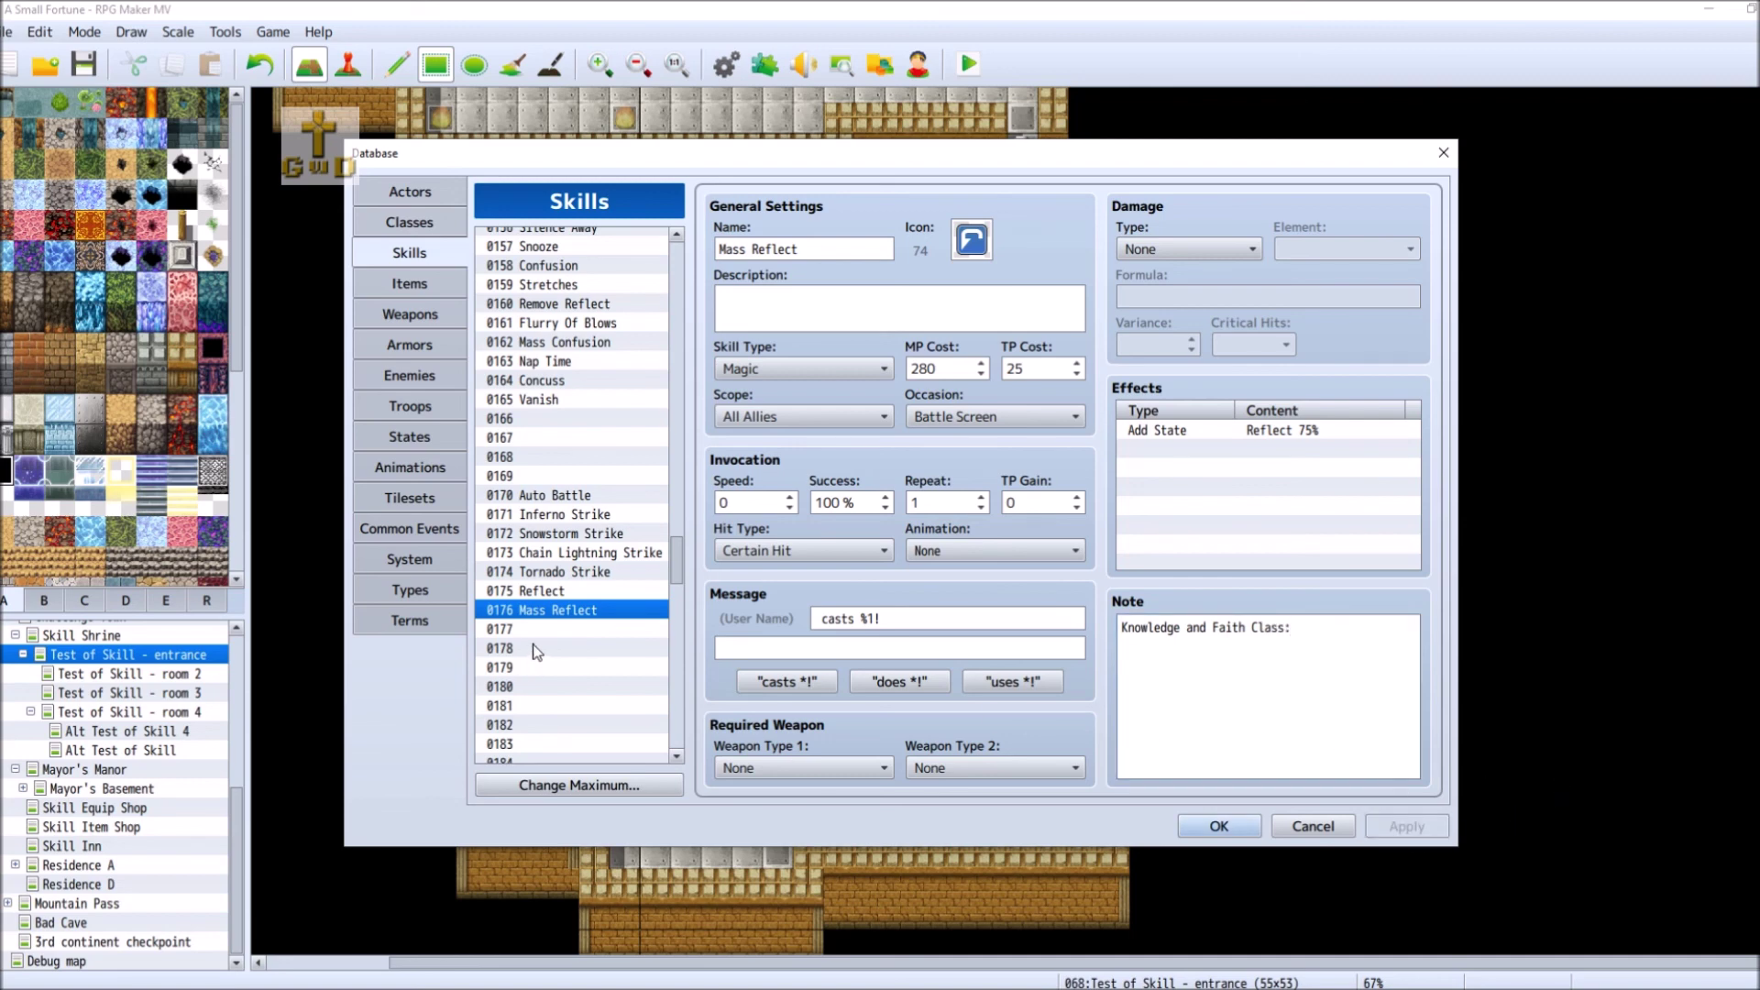
- Rename the MDEF up 1 skill to Doubt 1
{"action": "left_click", "coordinate": [577, 628]}
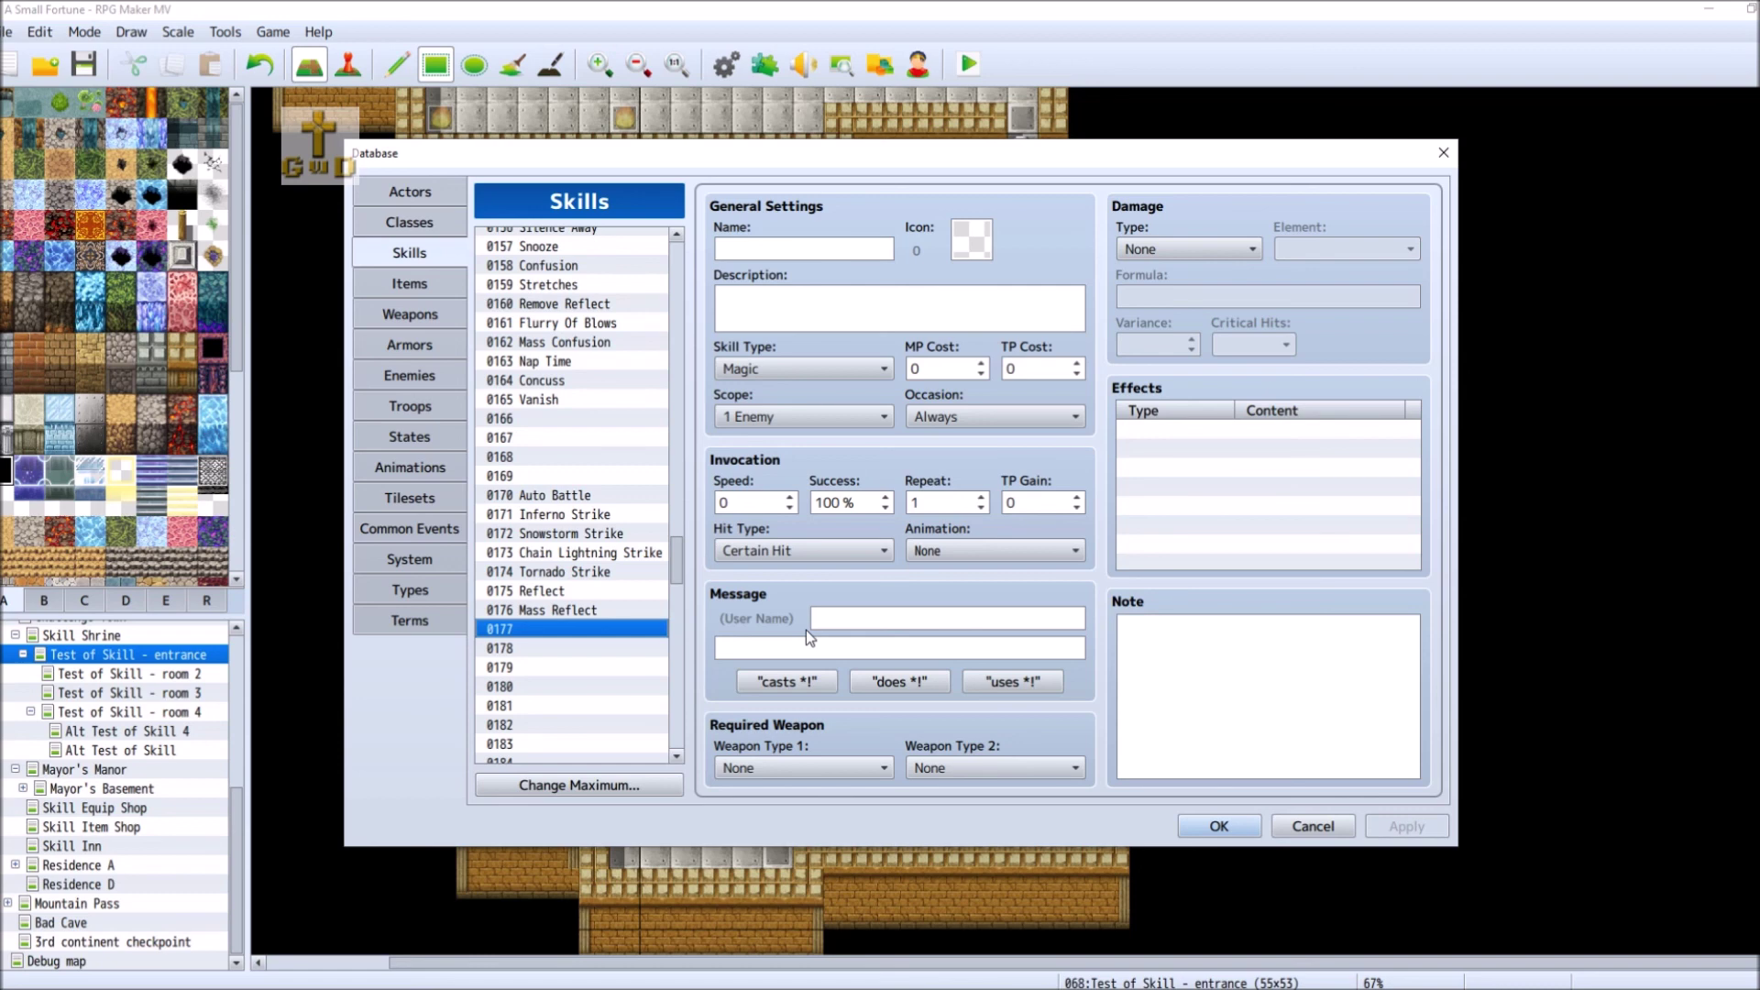
{"action": "left_click_drag", "start_coordinate": [678, 564], "coordinate": [675, 447]}
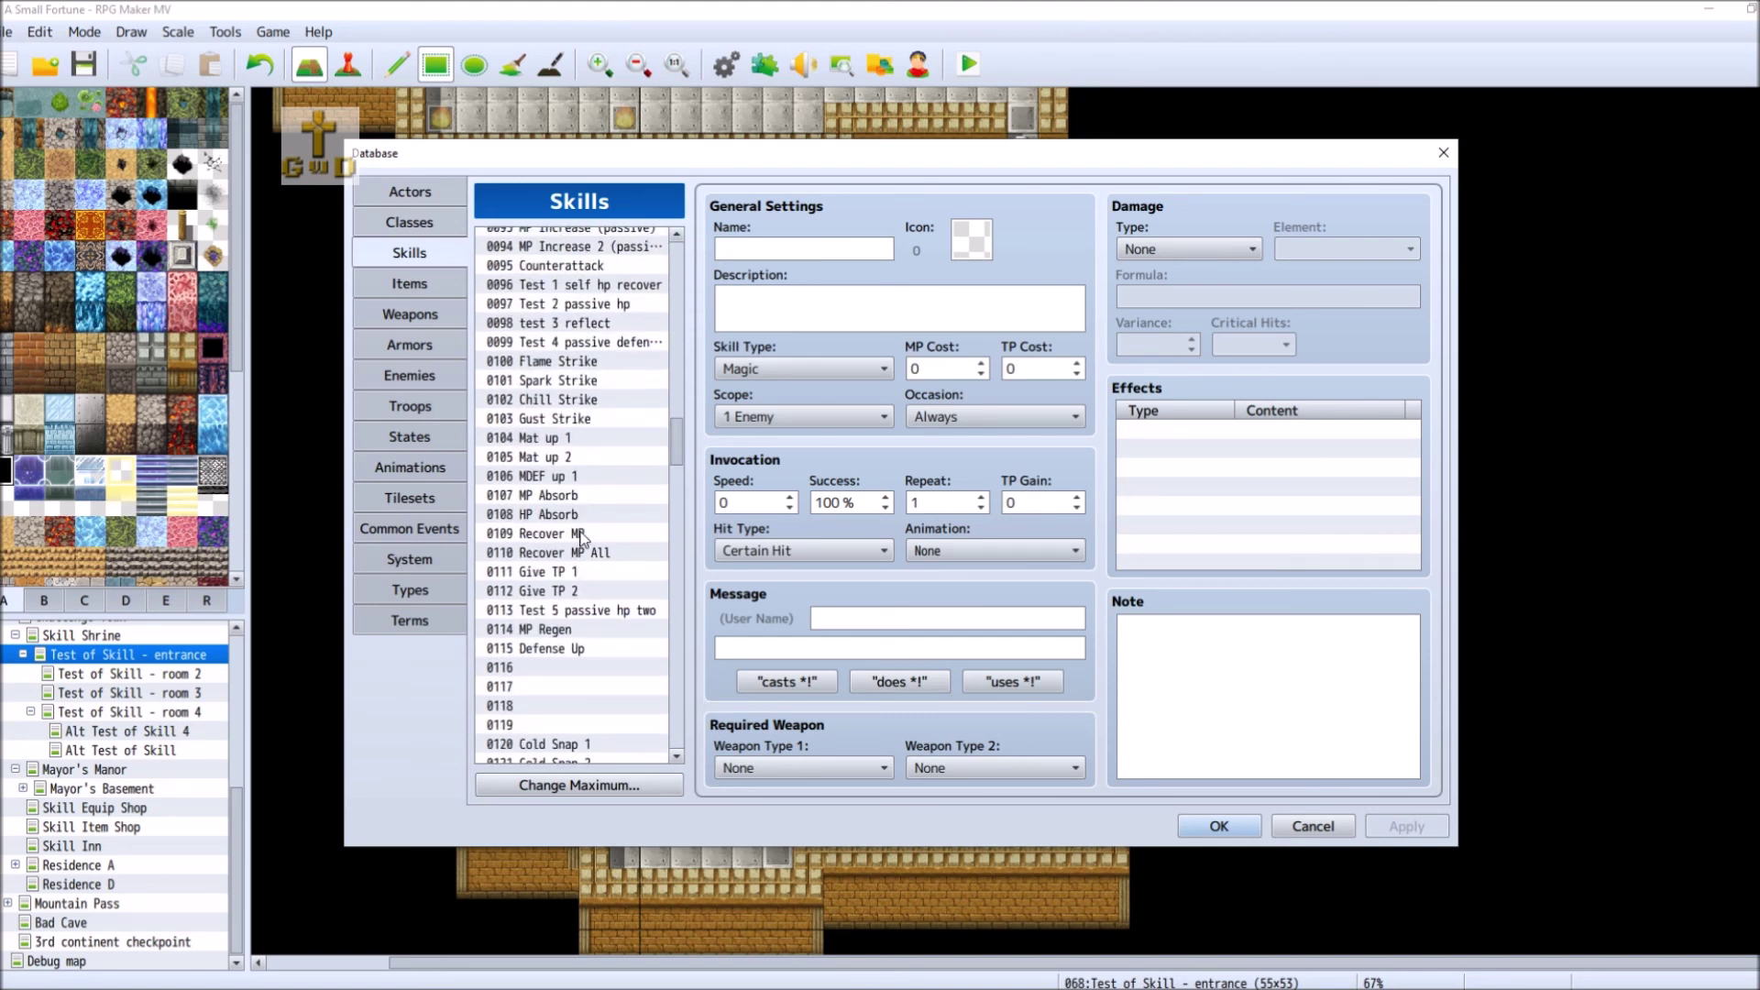
{"action": "left_click", "coordinate": [583, 495]}
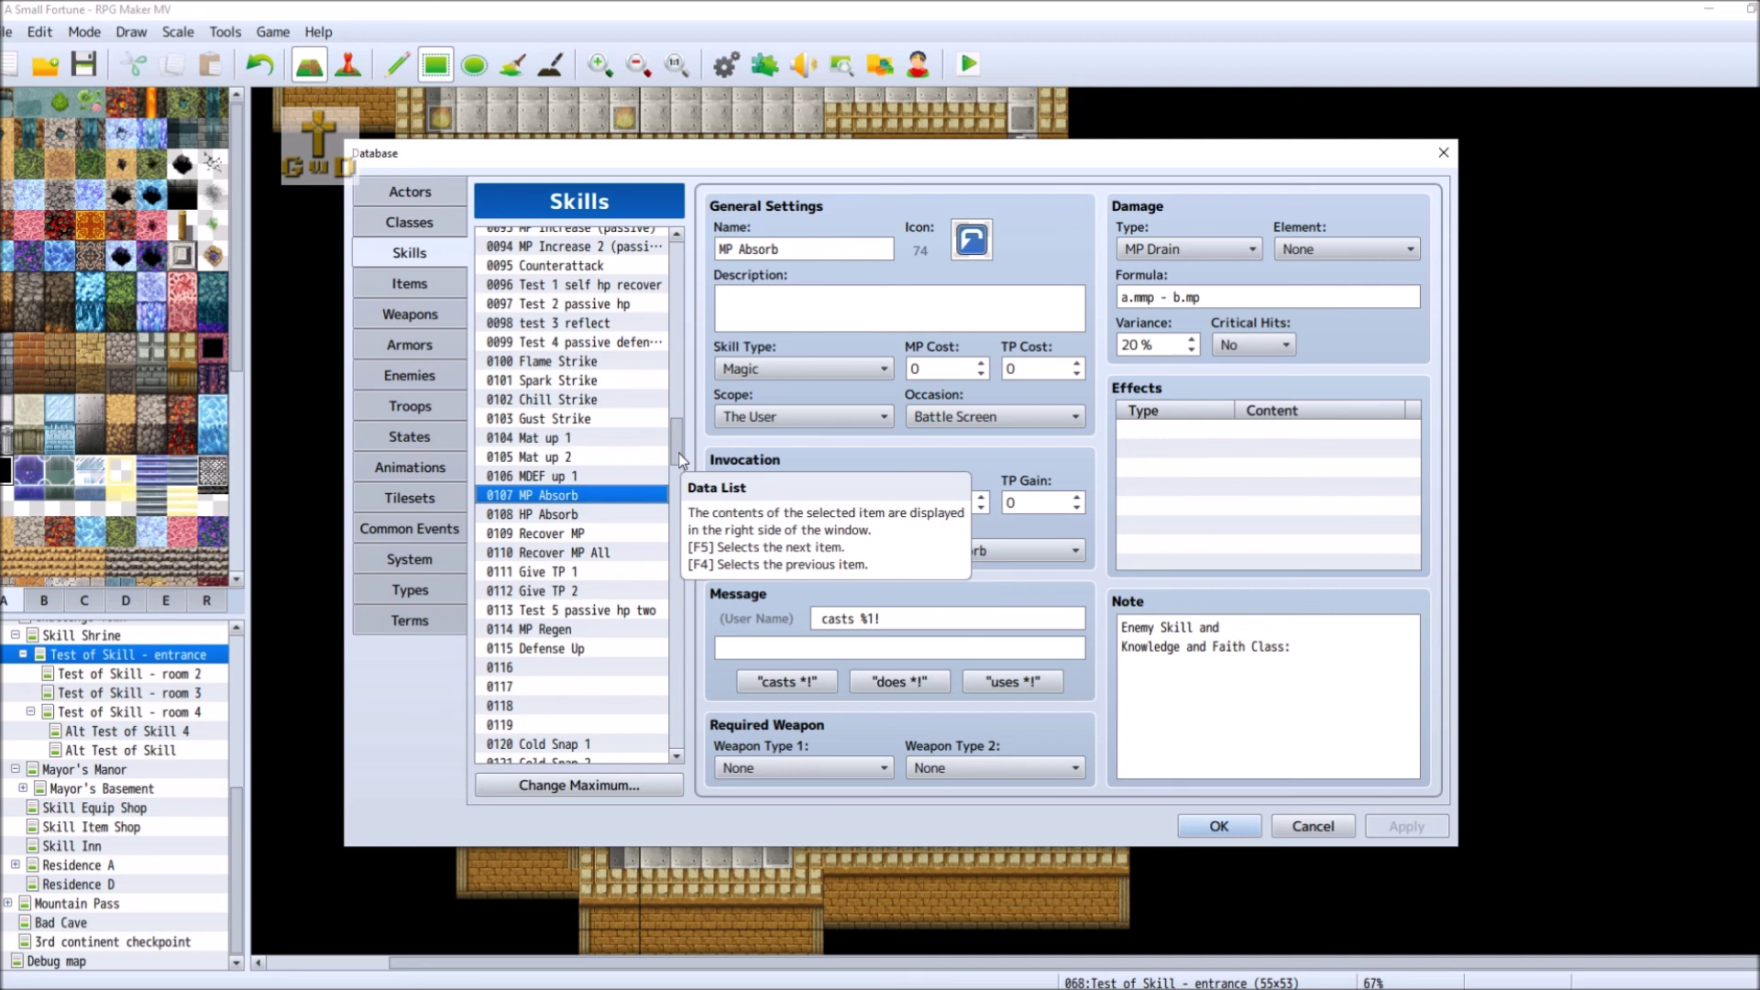
{"action": "left_click", "coordinate": [573, 475]}
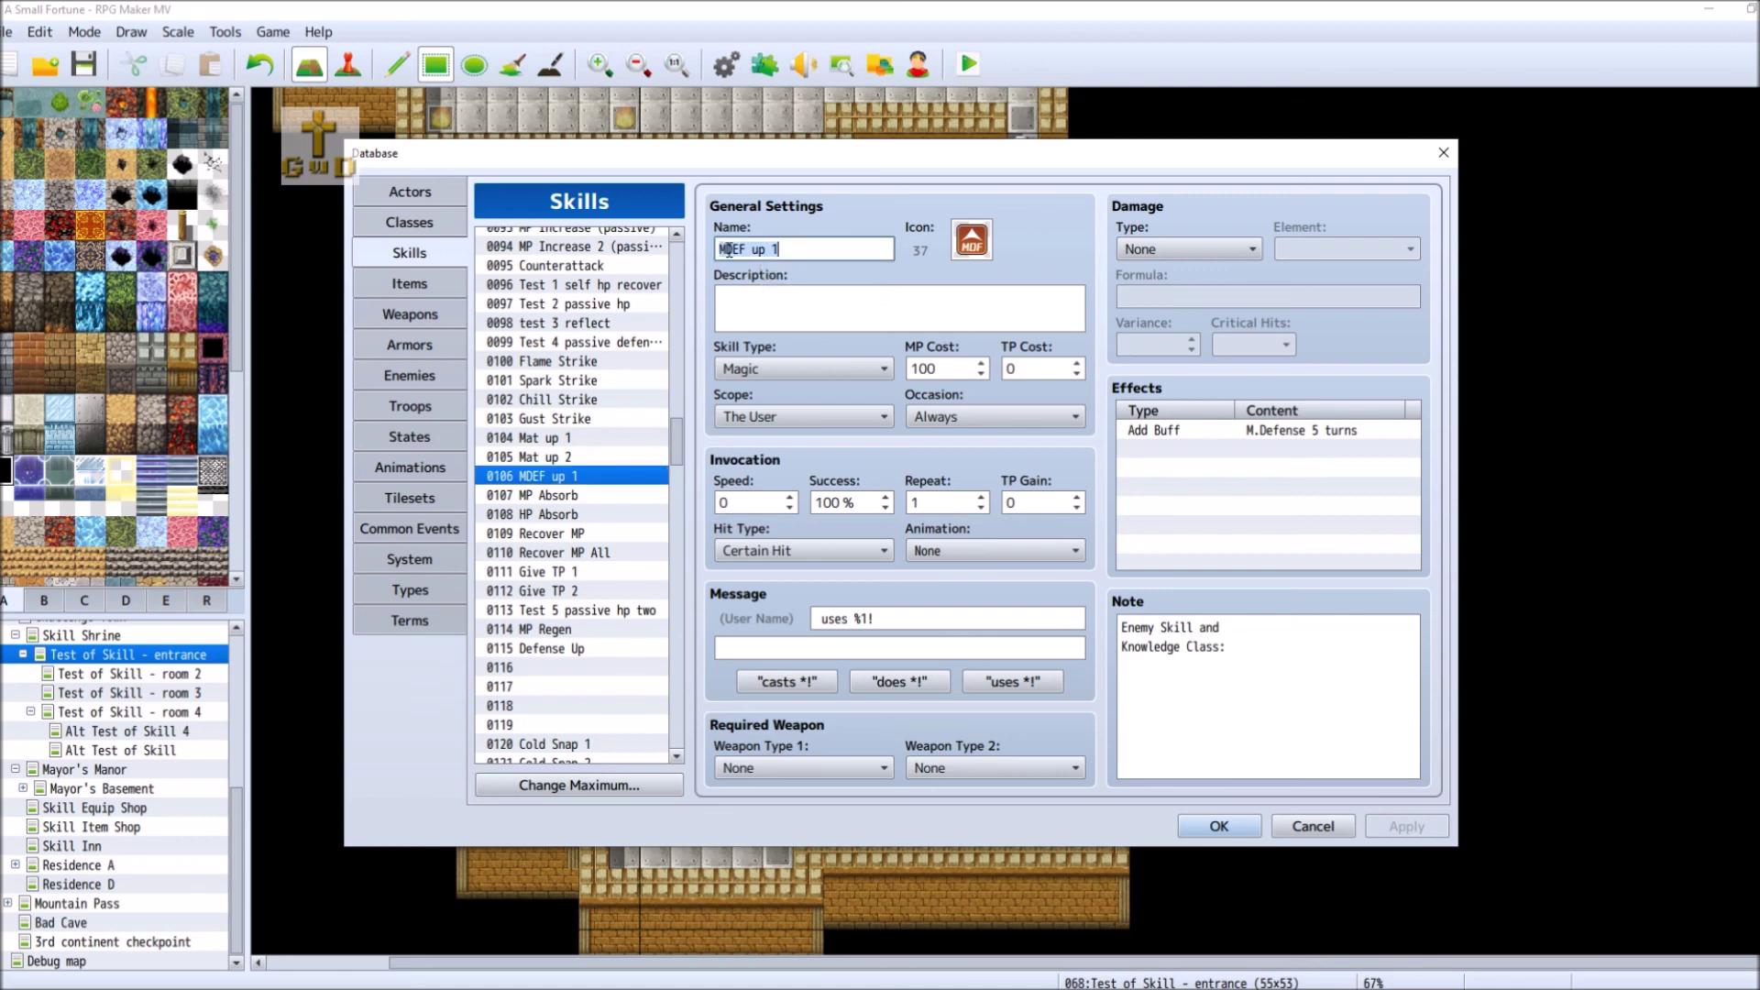
{"action": "left_click_drag", "start_coordinate": [719, 250], "coordinate": [764, 246]}
{"action": "type", "text": "Doubt"}
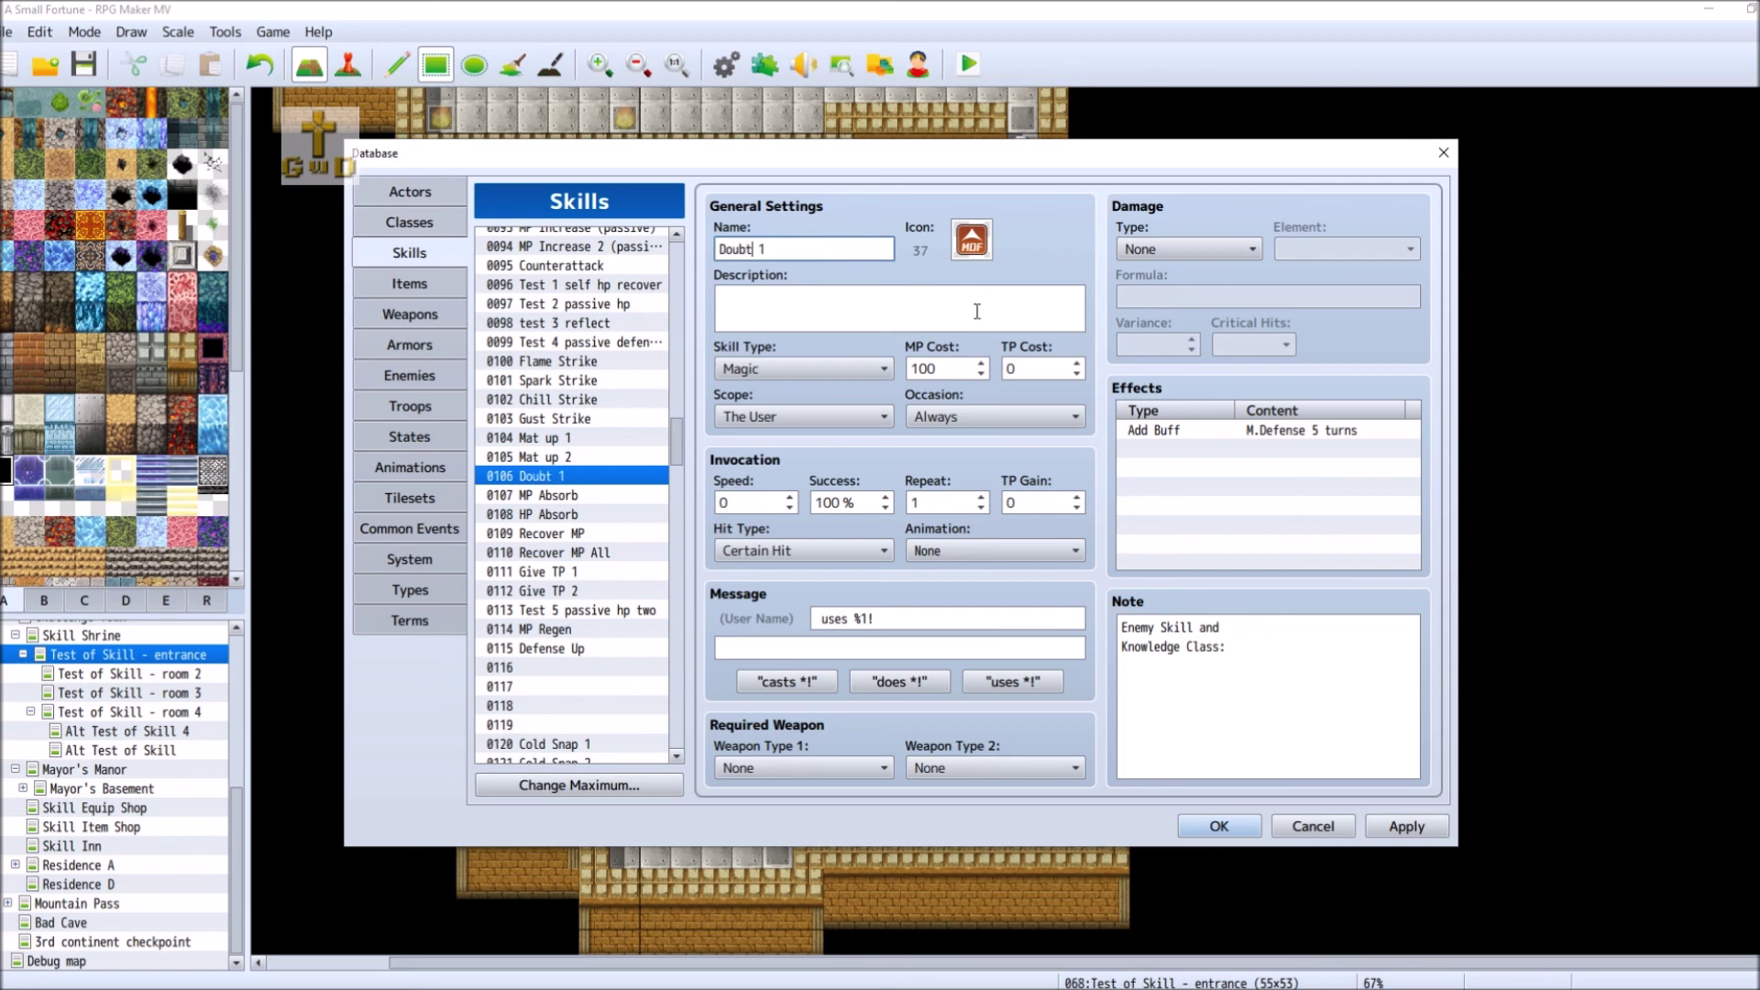
- Restrict Doubt 1 to the Battle Screen with the standard "does" message, and save the database changes
{"action": "left_click", "coordinate": [1072, 417]}
{"action": "left_click", "coordinate": [999, 458]}
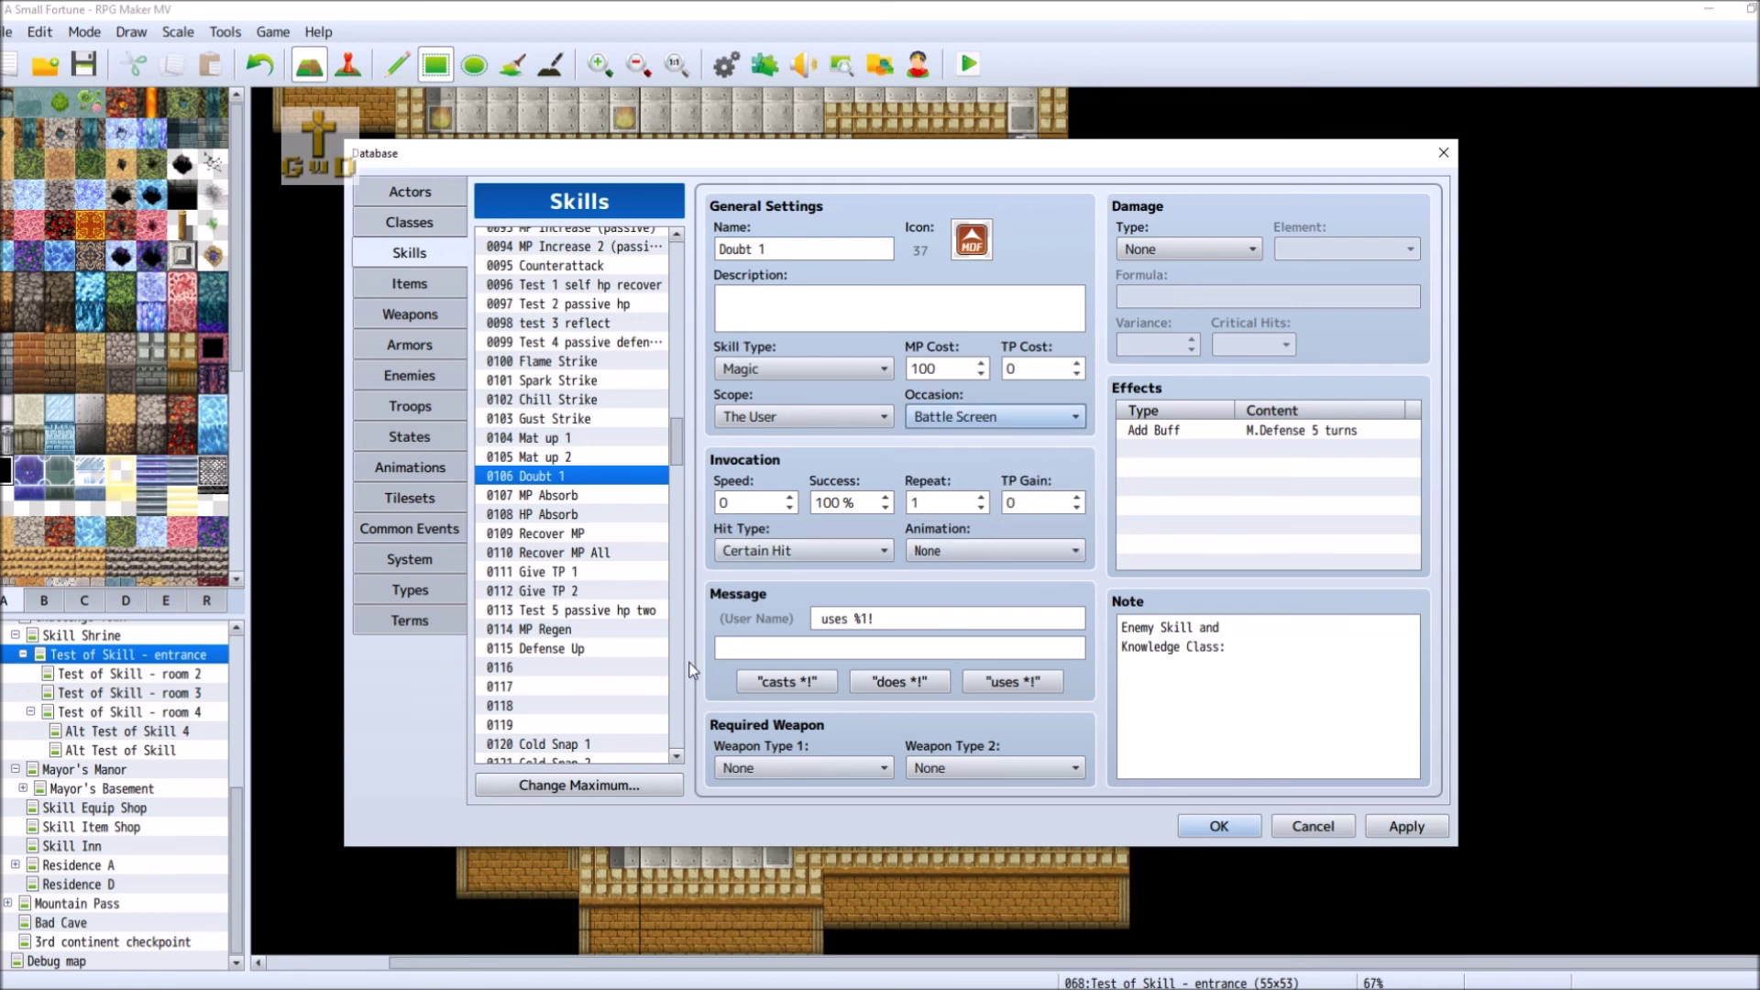
{"action": "left_click", "coordinate": [938, 684]}
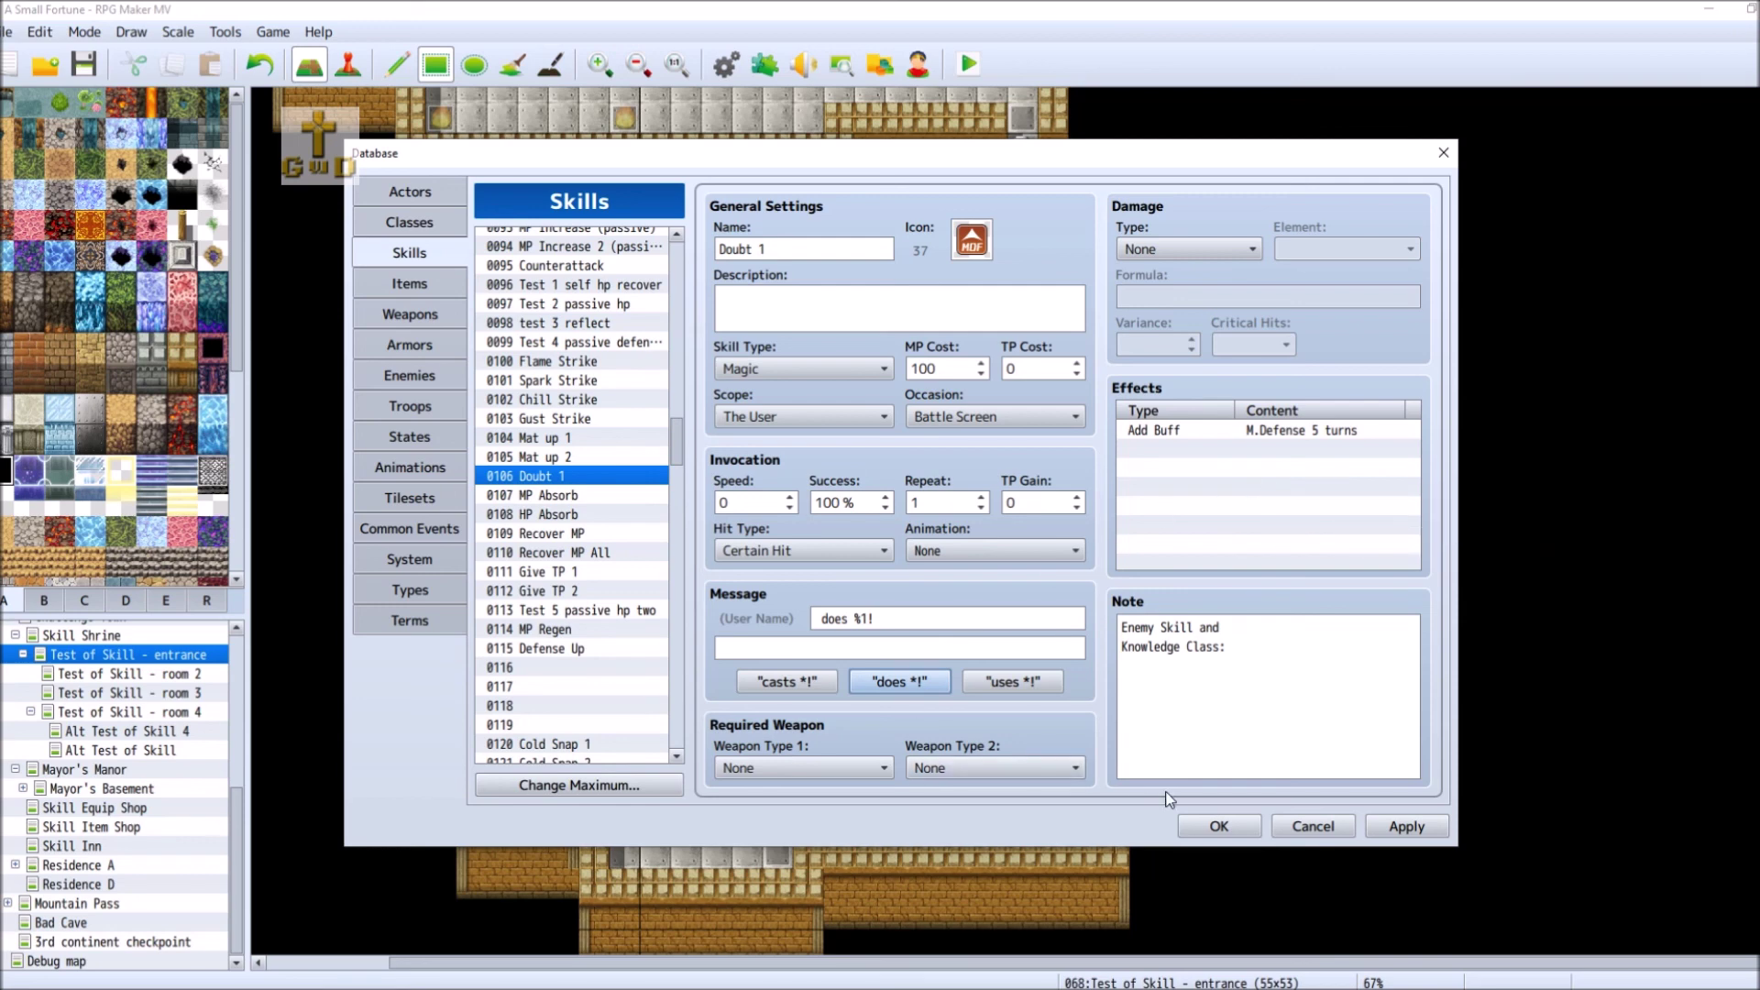
{"action": "left_click", "coordinate": [1417, 830]}
{"action": "left_click", "coordinate": [1192, 834]}
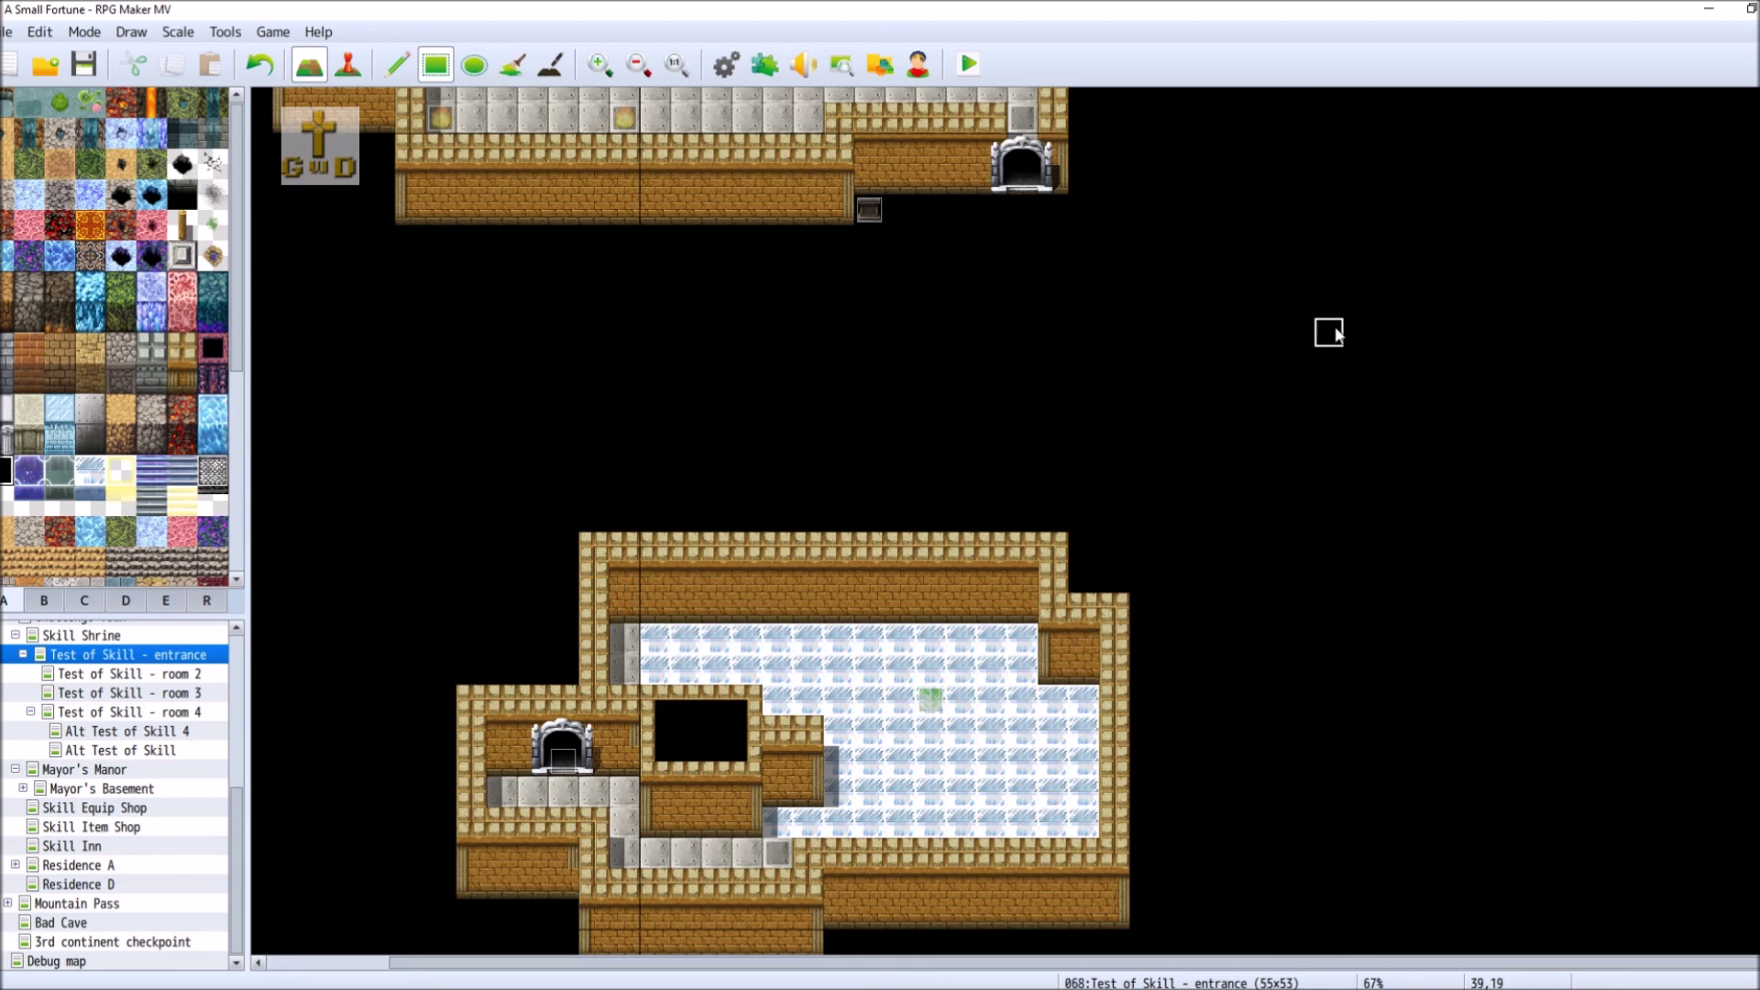
- Reopen the database on the skill list
{"action": "key", "text": "F9"}
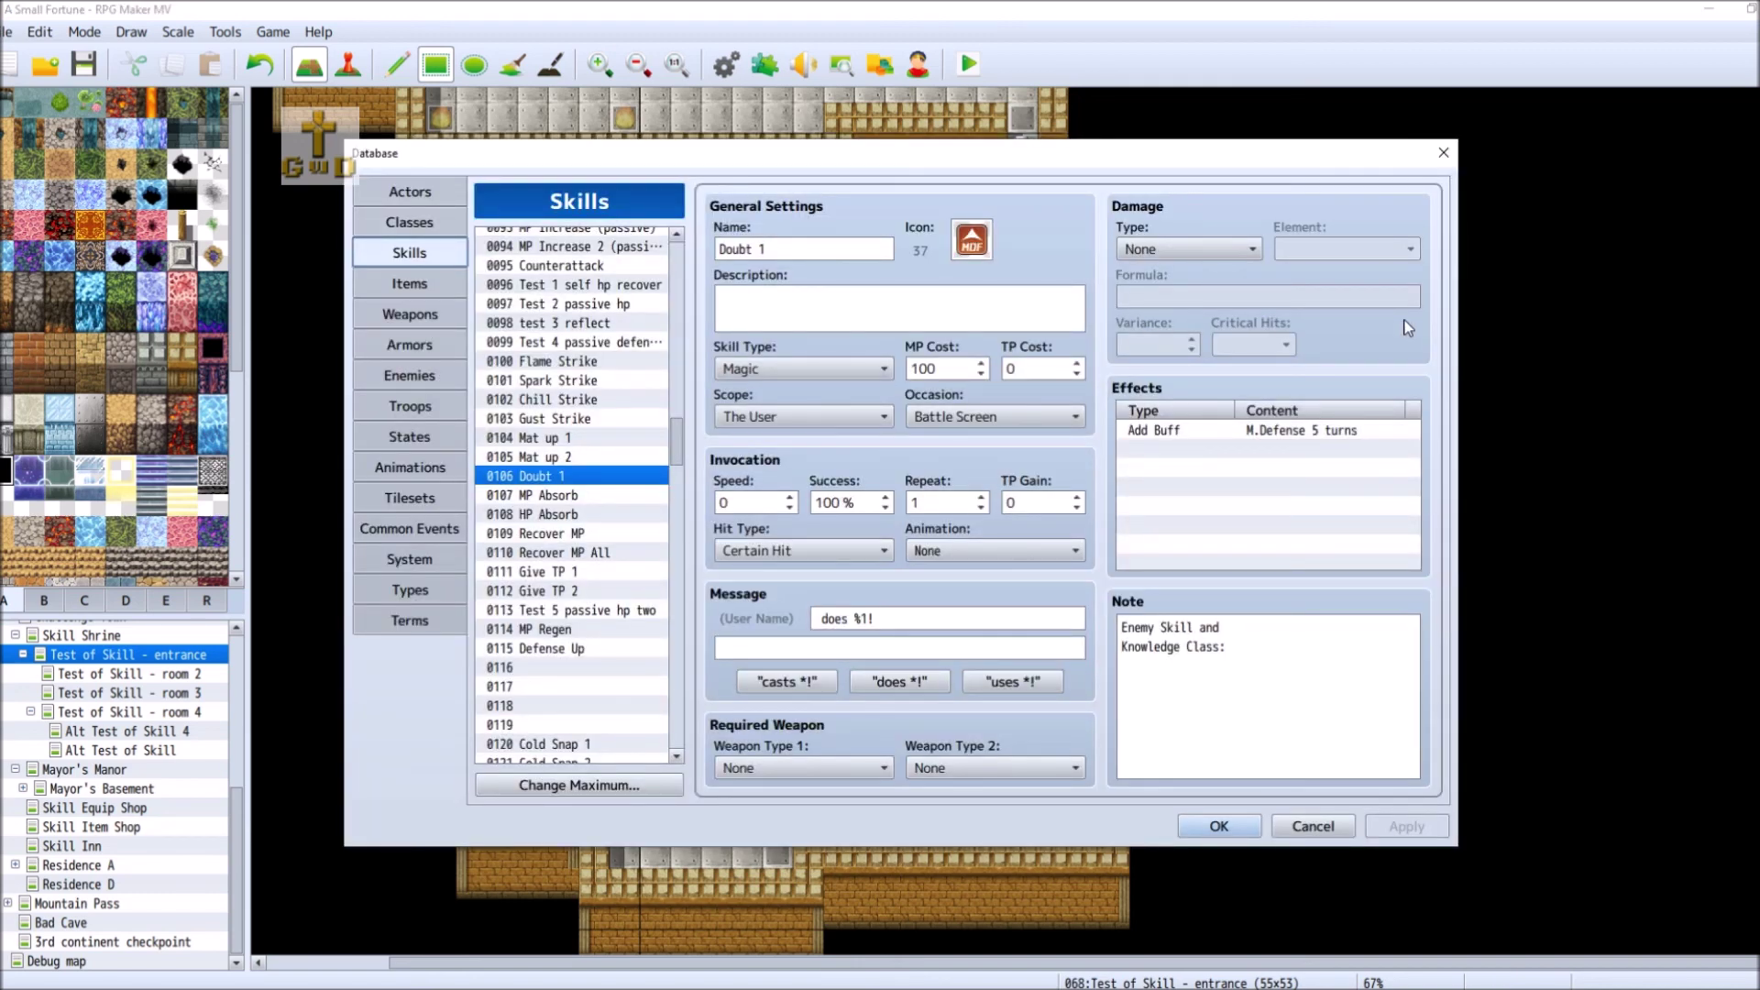